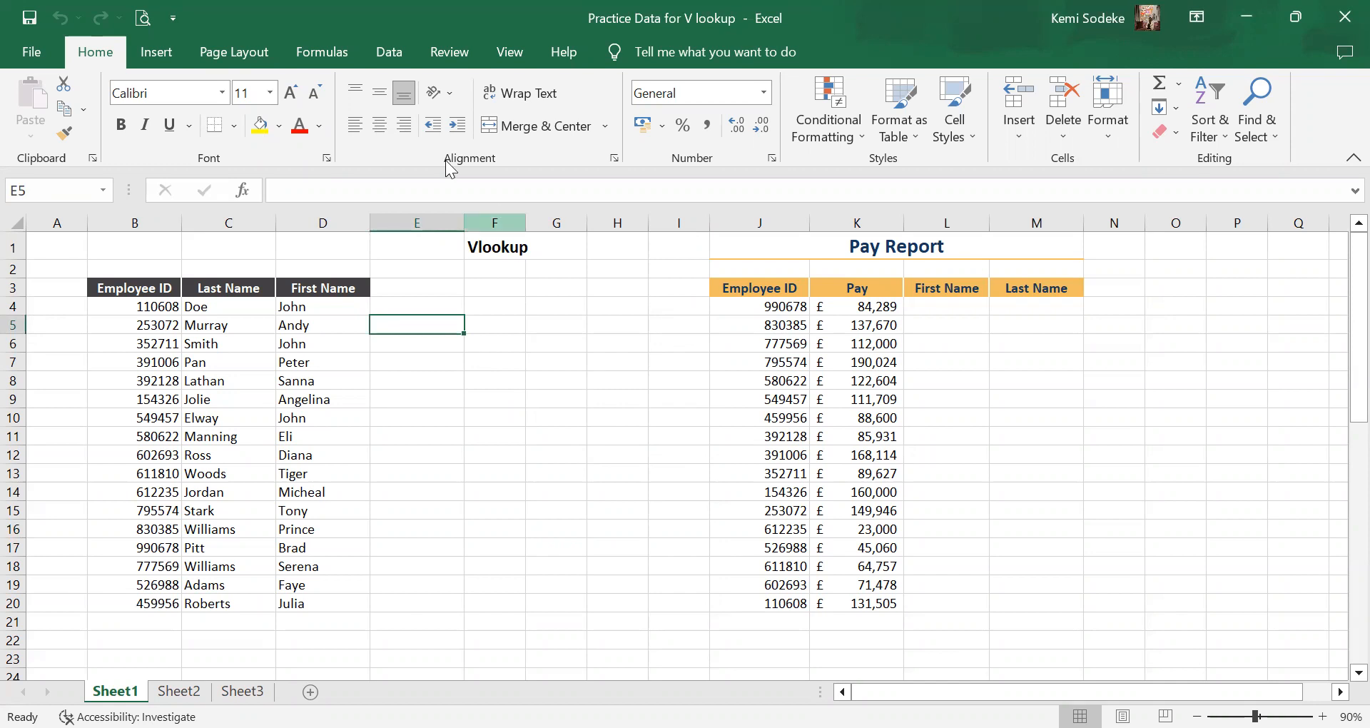
pyautogui.click(322, 52)
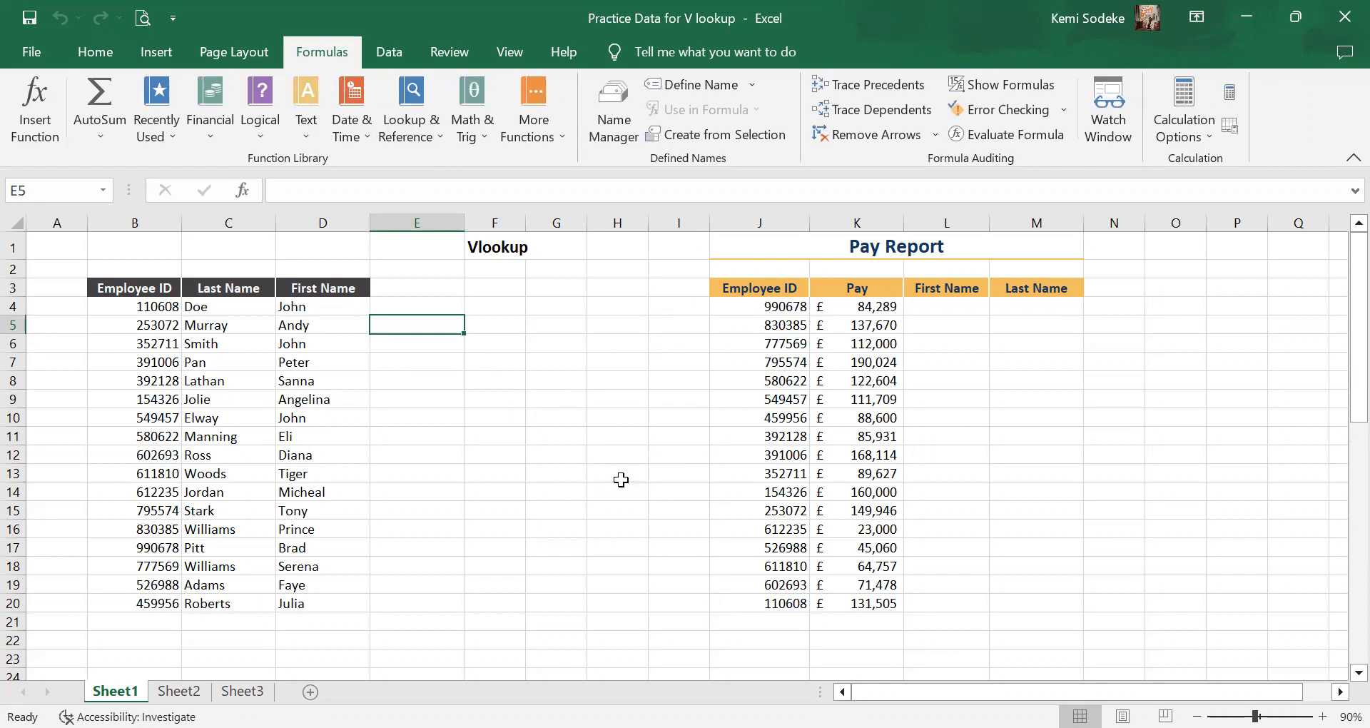
pyautogui.click(575, 476)
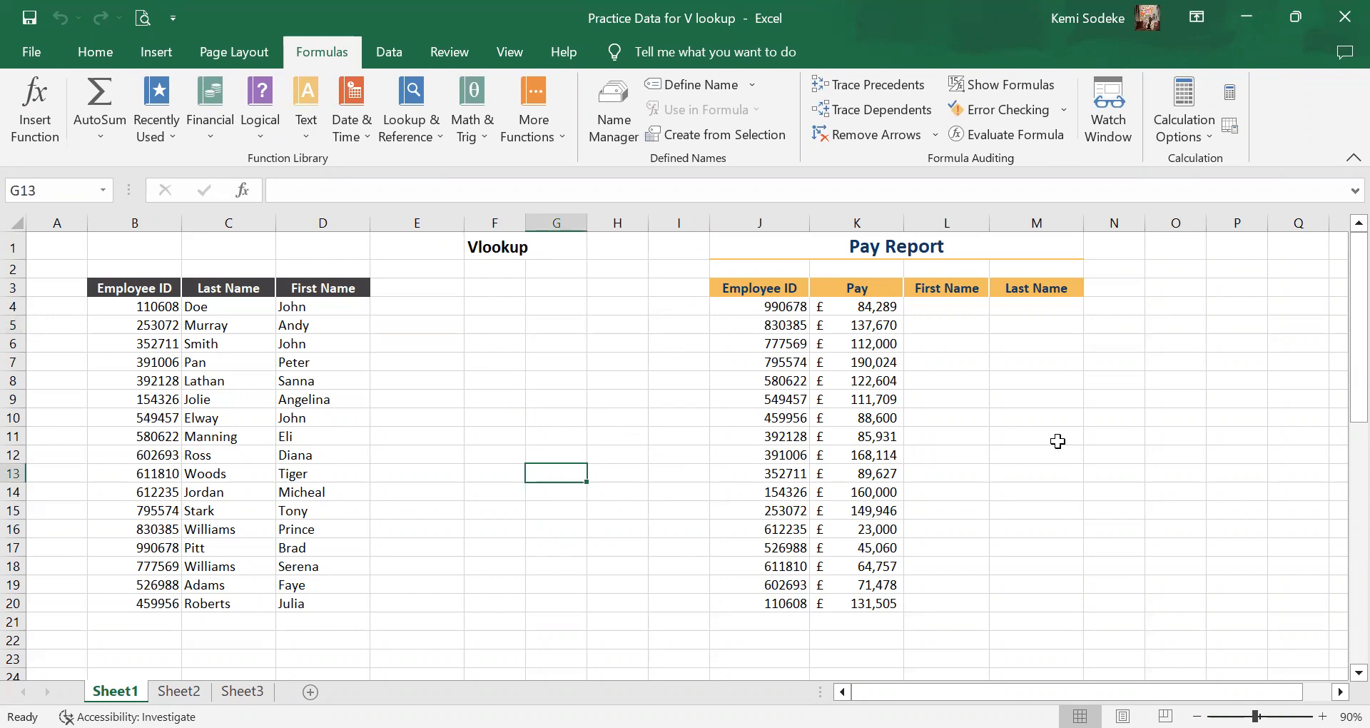
pyautogui.click(553, 381)
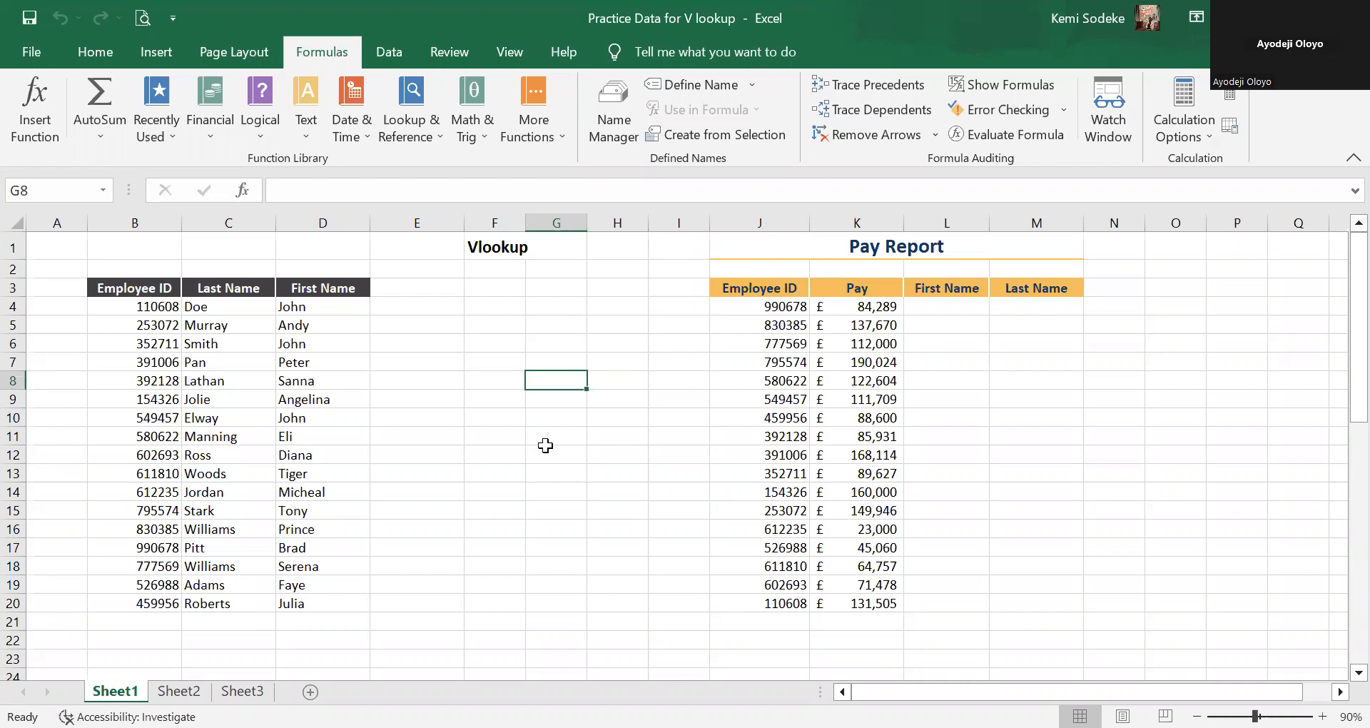
pyautogui.click(543, 474)
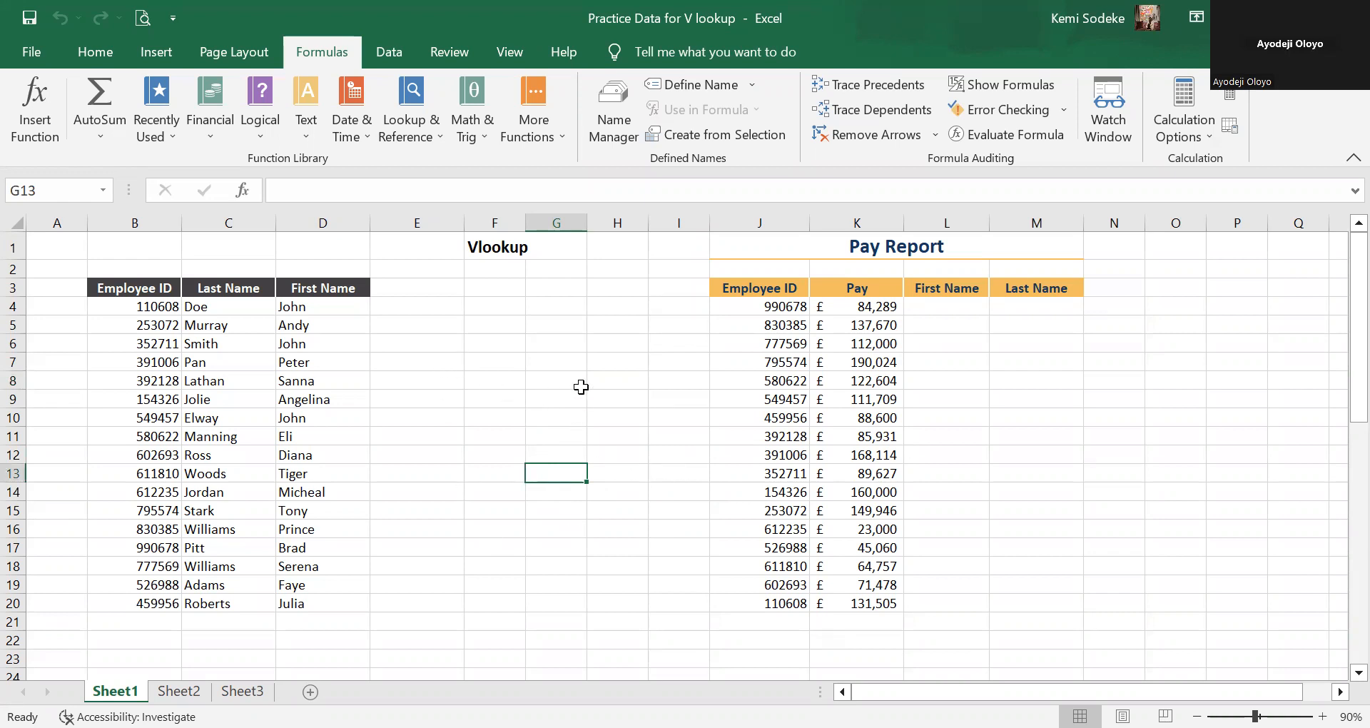
pyautogui.moveTo(544, 357); pyautogui.dragTo(564, 350)
pyautogui.click(603, 471)
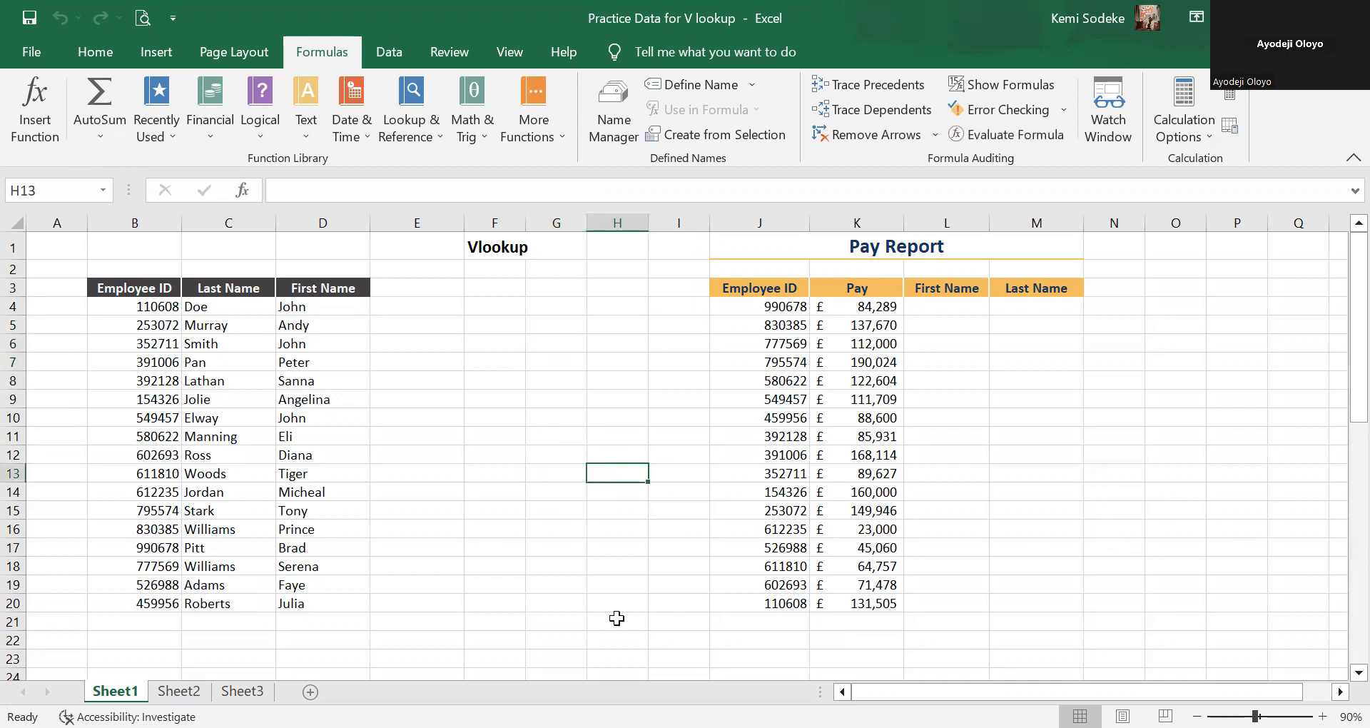
pyautogui.click(472, 438)
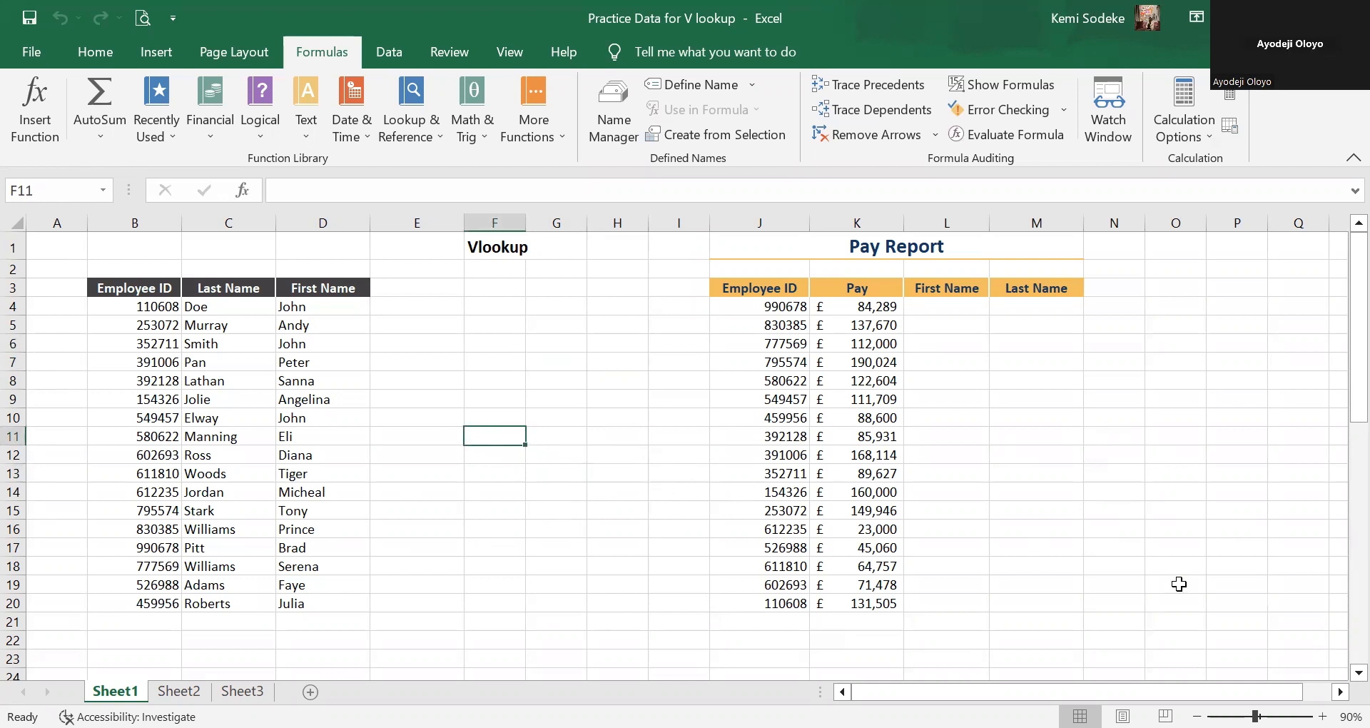
pyautogui.click(431, 361)
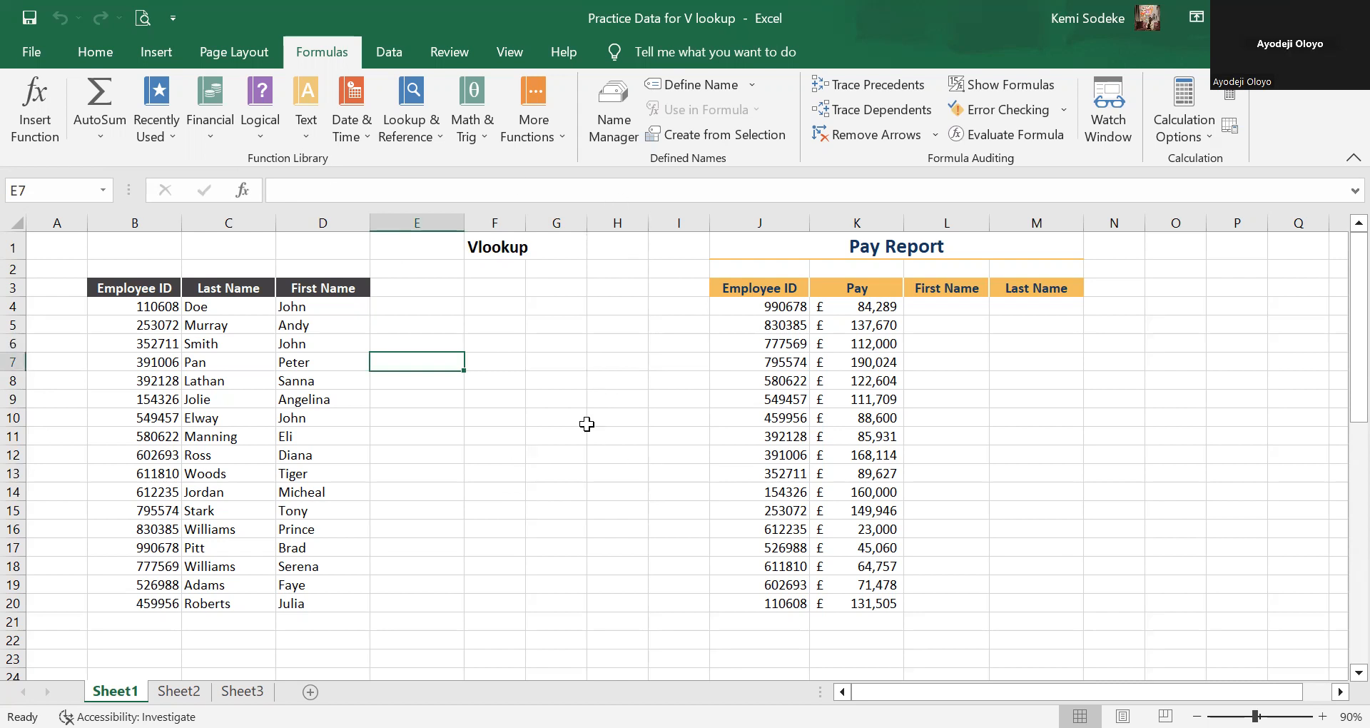
pyautogui.click(501, 421)
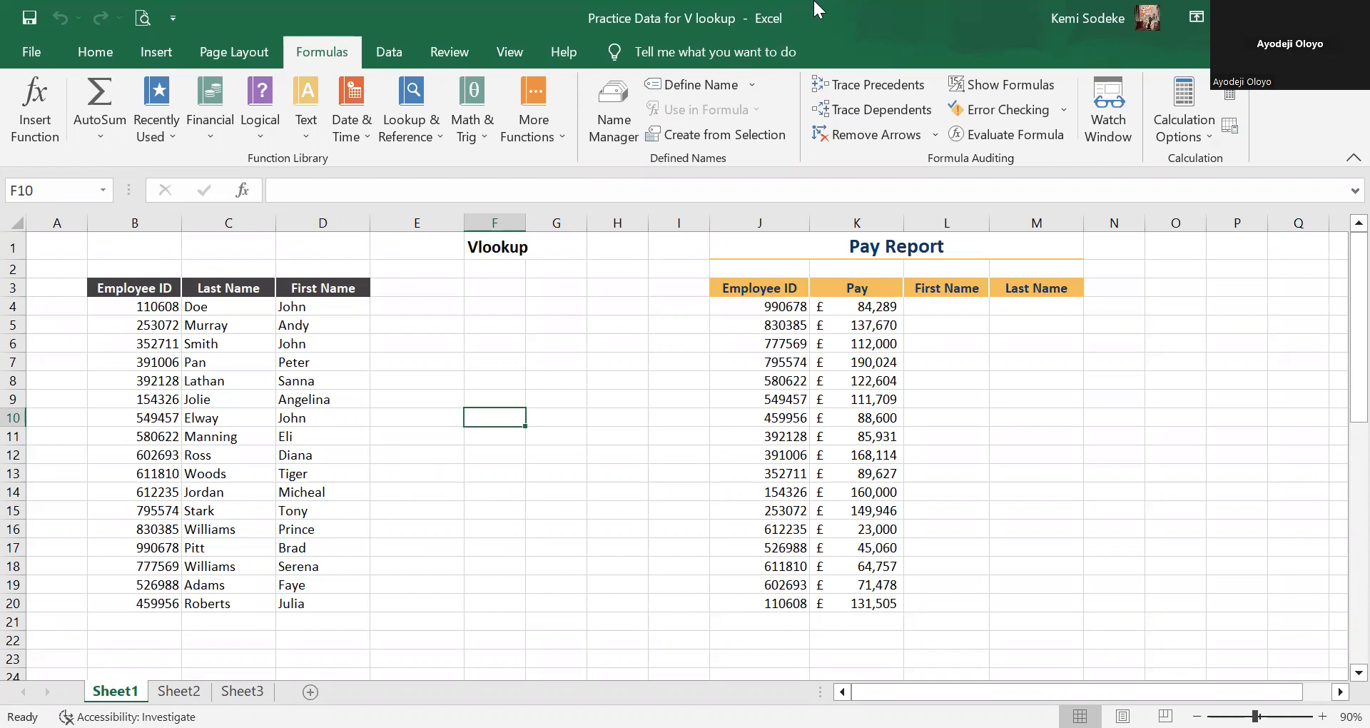
pyautogui.click(499, 548)
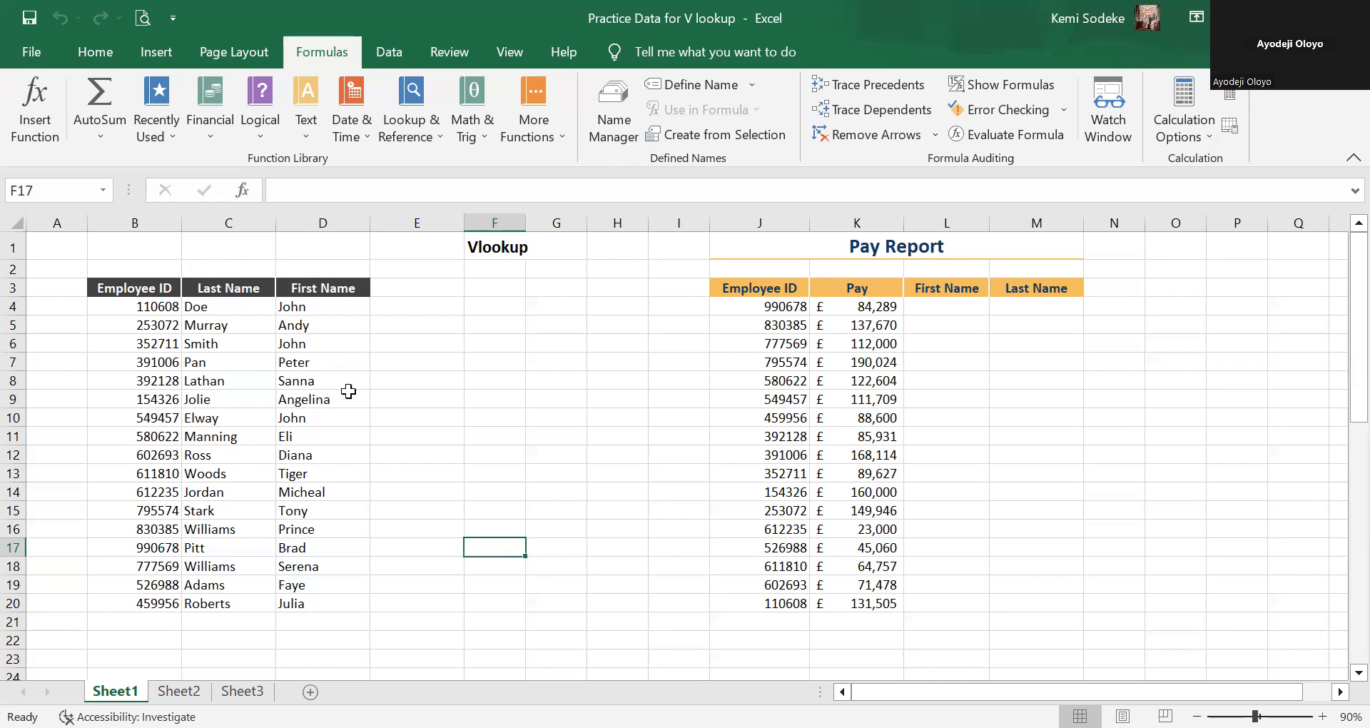
pyautogui.click(1168, 471)
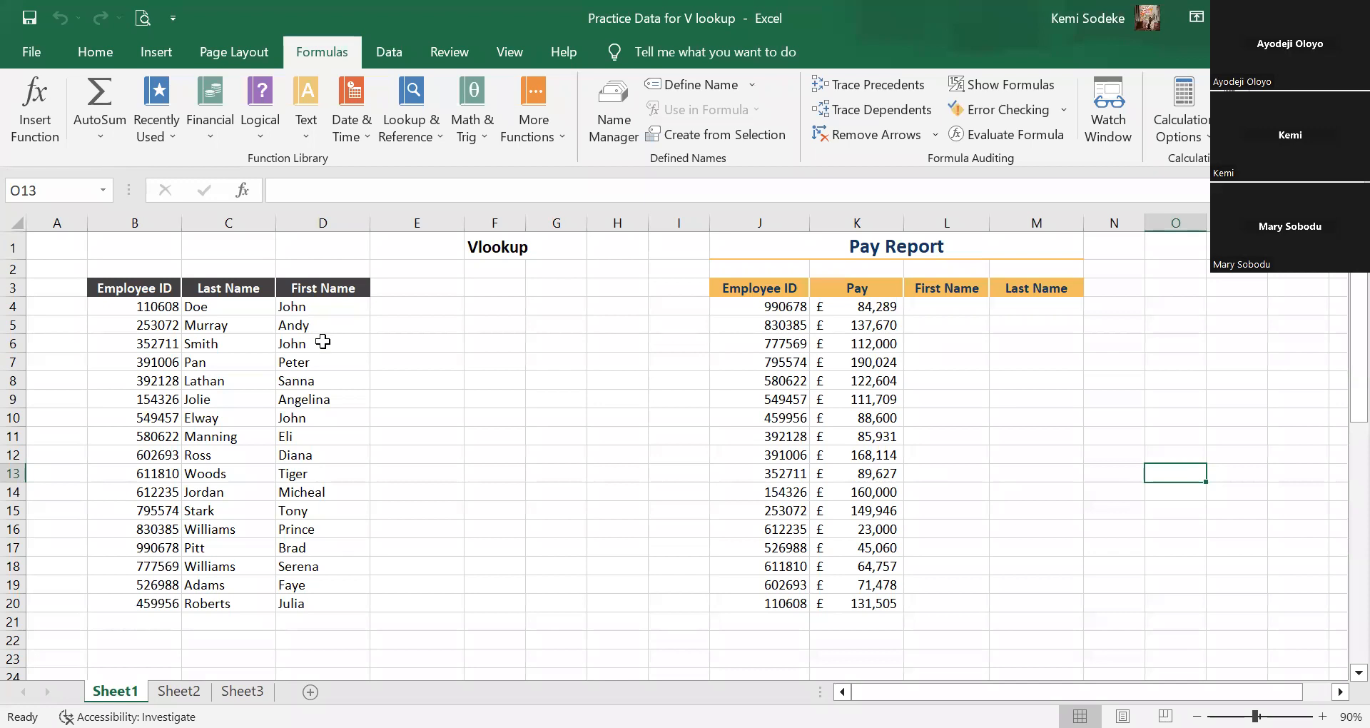
pyautogui.click(945, 404)
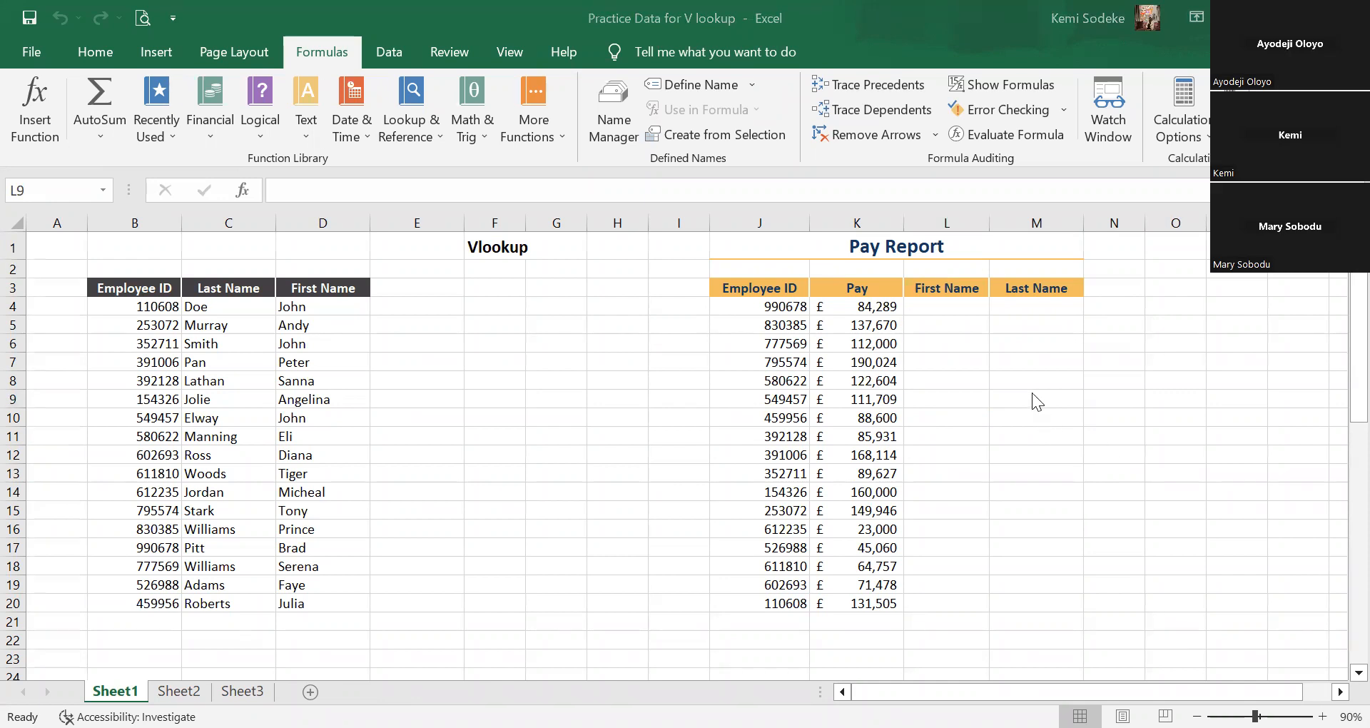
# Start a VLOOKUP formula in L4 under First Name, with employee ID cell J4 as the lookup value.
pyautogui.click(950, 309)
pyautogui.click(949, 310)
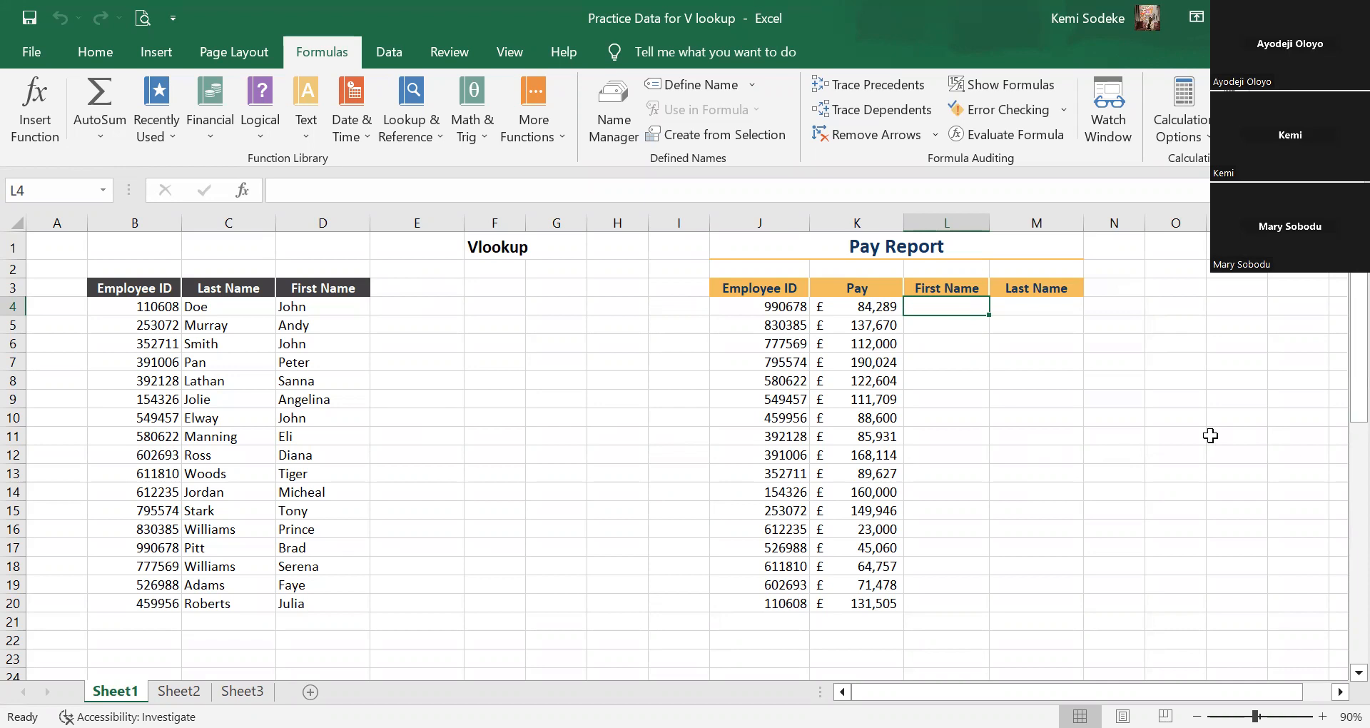
pyautogui.write('=')
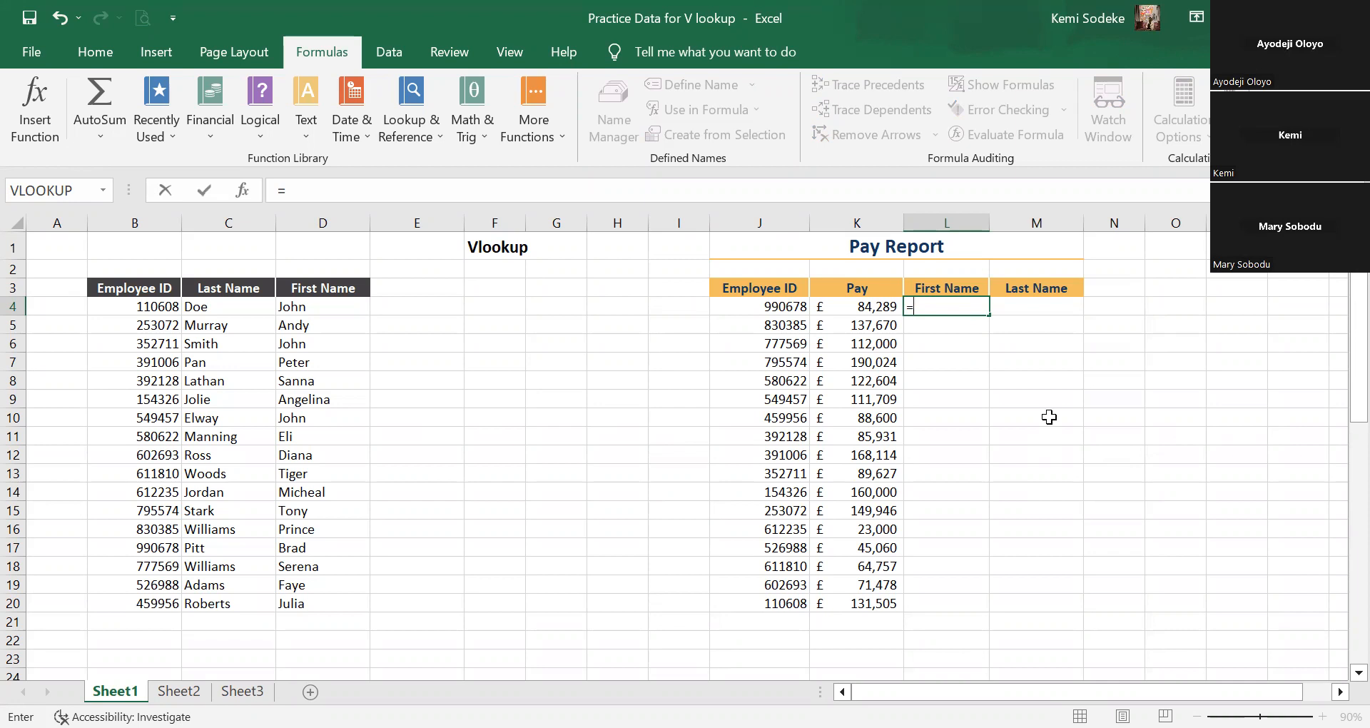
pyautogui.write('vlookup')
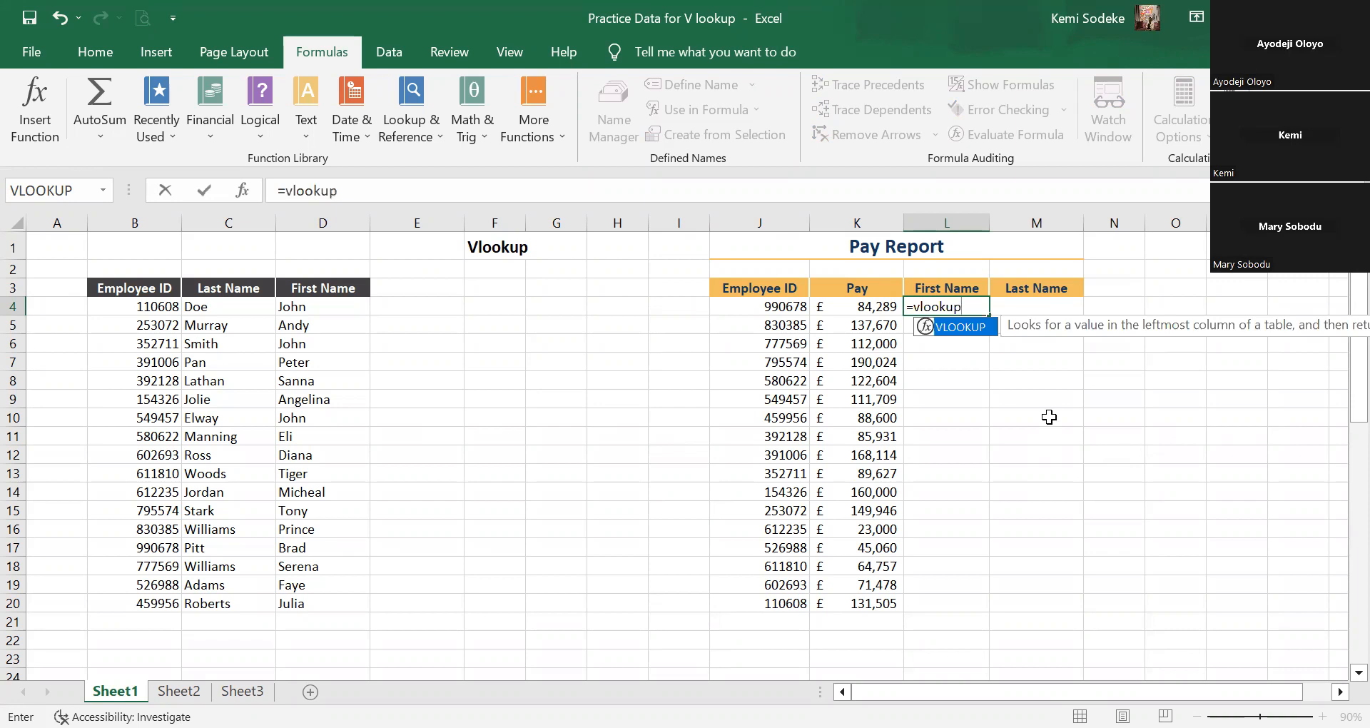
pyautogui.write('(')
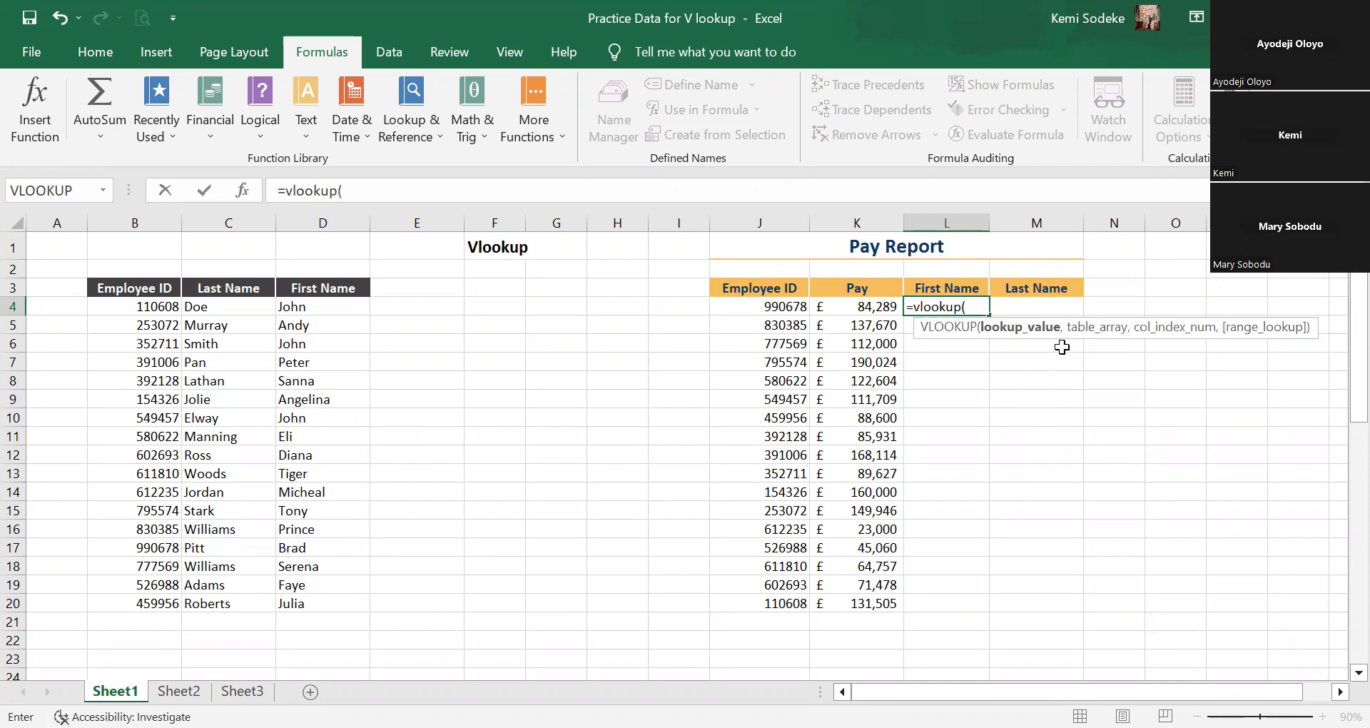
pyautogui.click(243, 190)
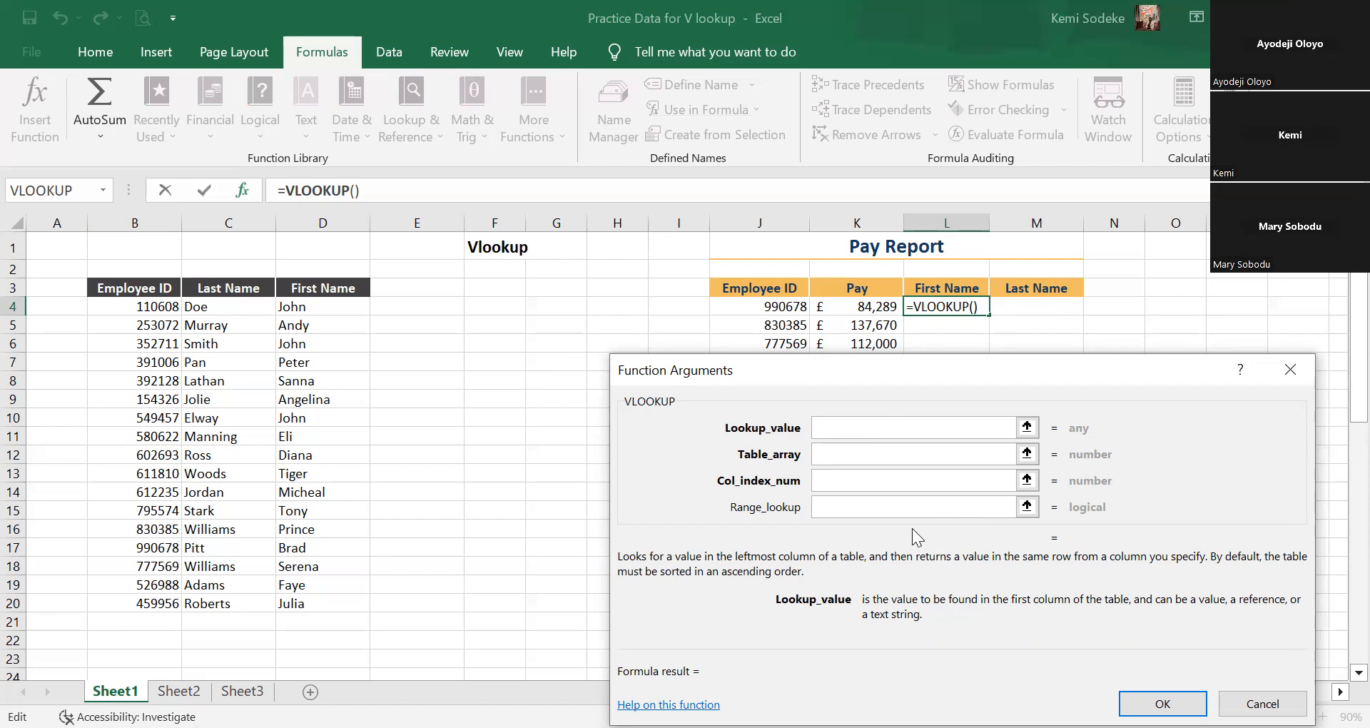
pyautogui.click(775, 313)
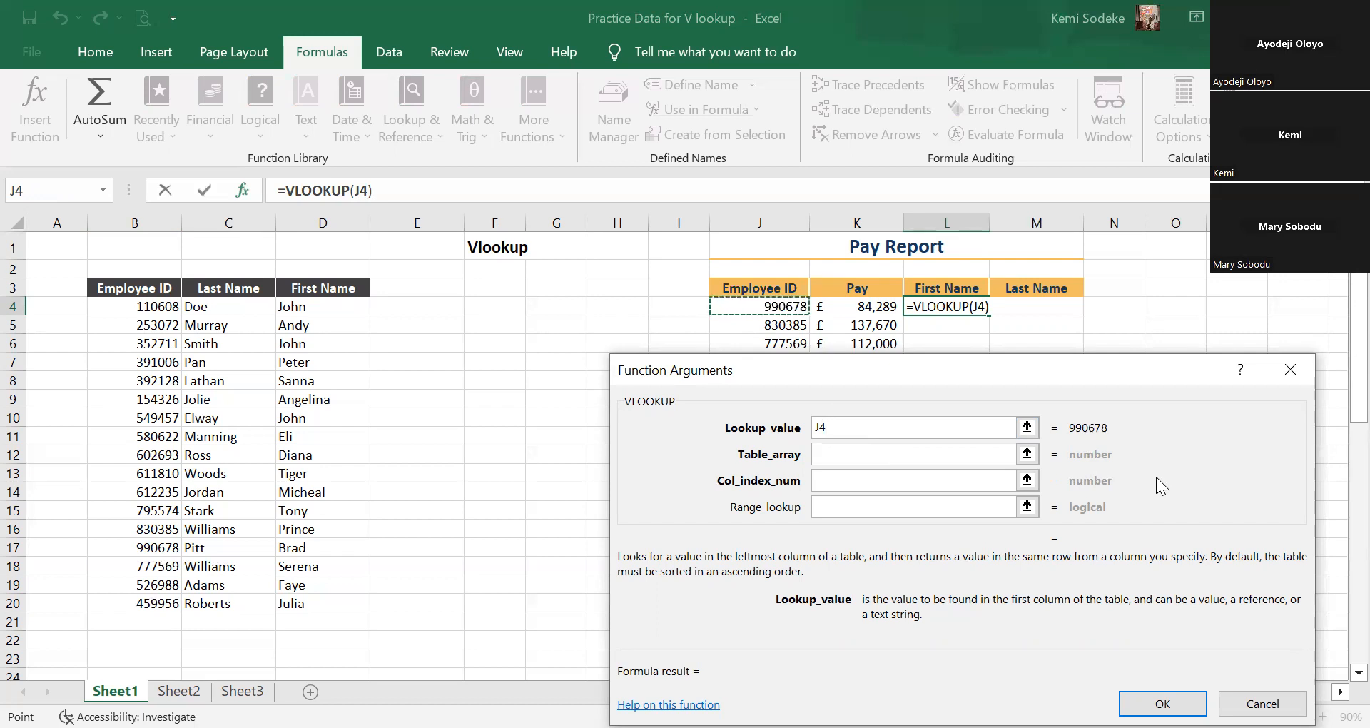
# Set the VLOOKUP table array to the employee table B3:D20, including its header row.
pyautogui.click(828, 456)
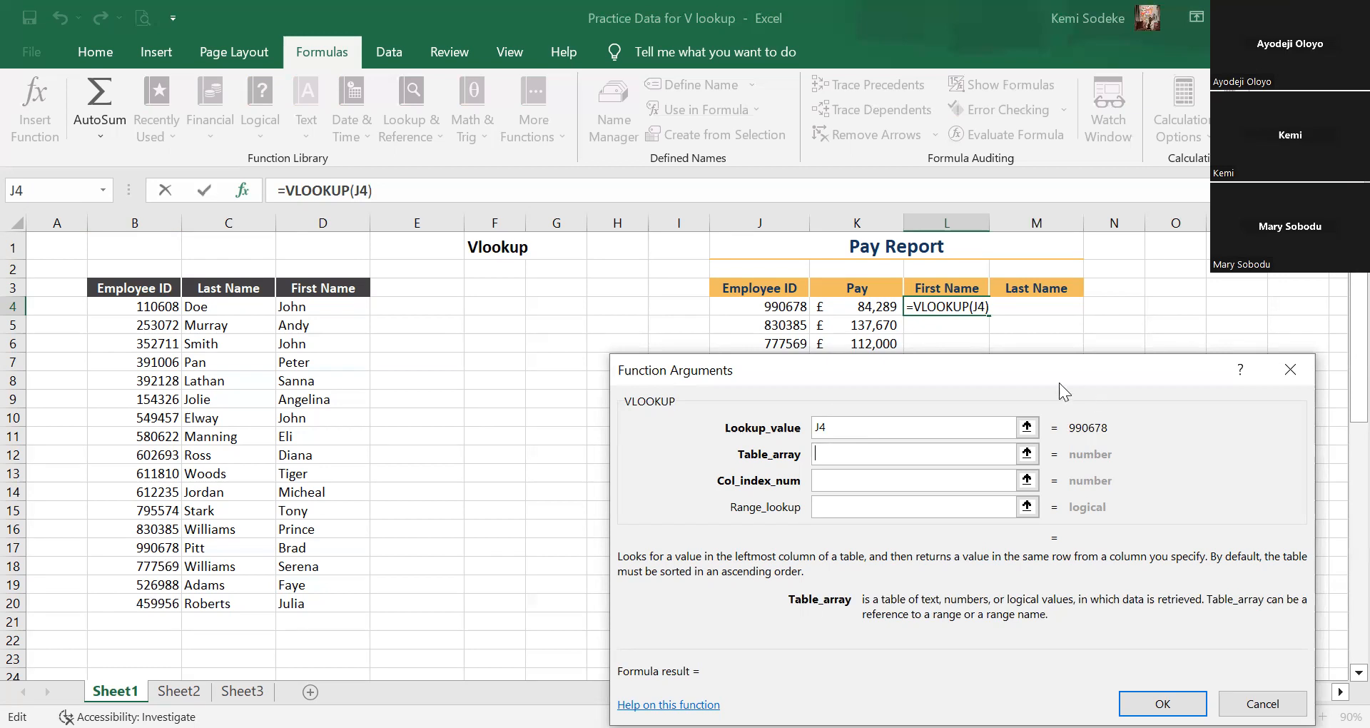
pyautogui.click(110, 288)
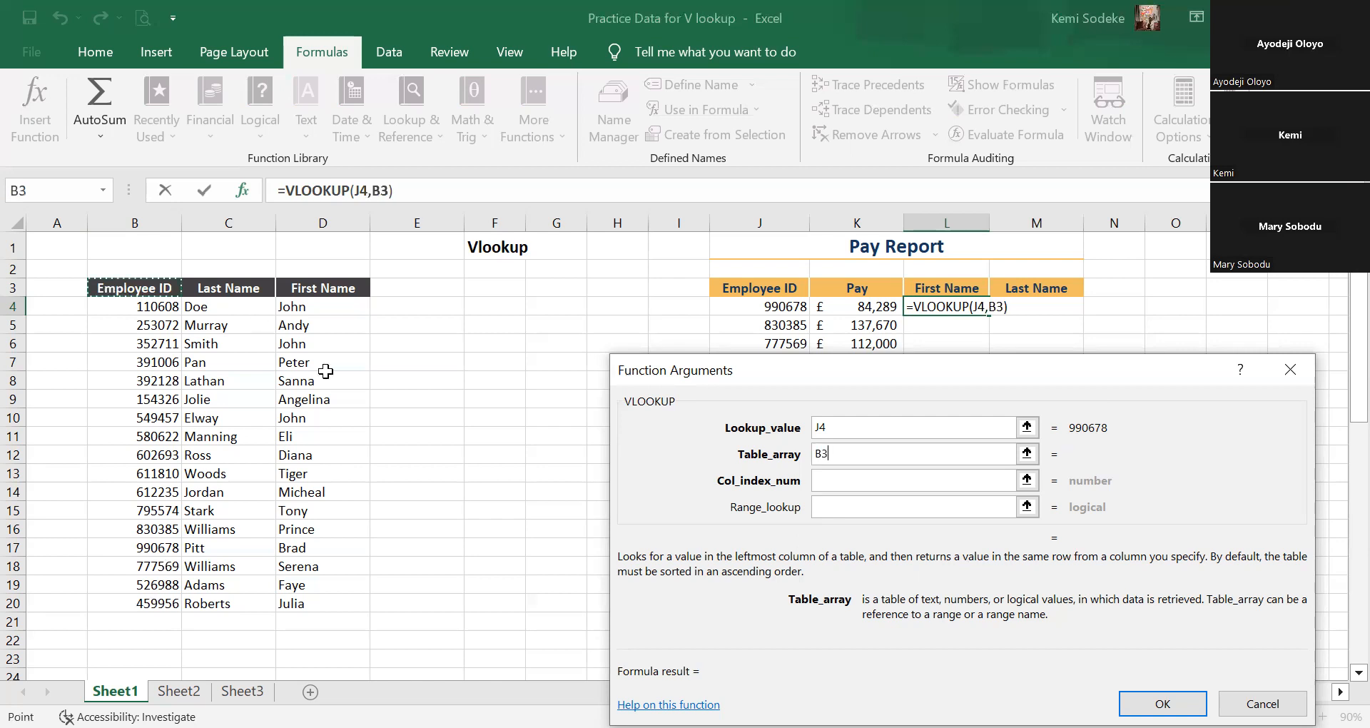
pyautogui.moveTo(110, 288); pyautogui.dragTo(332, 608)
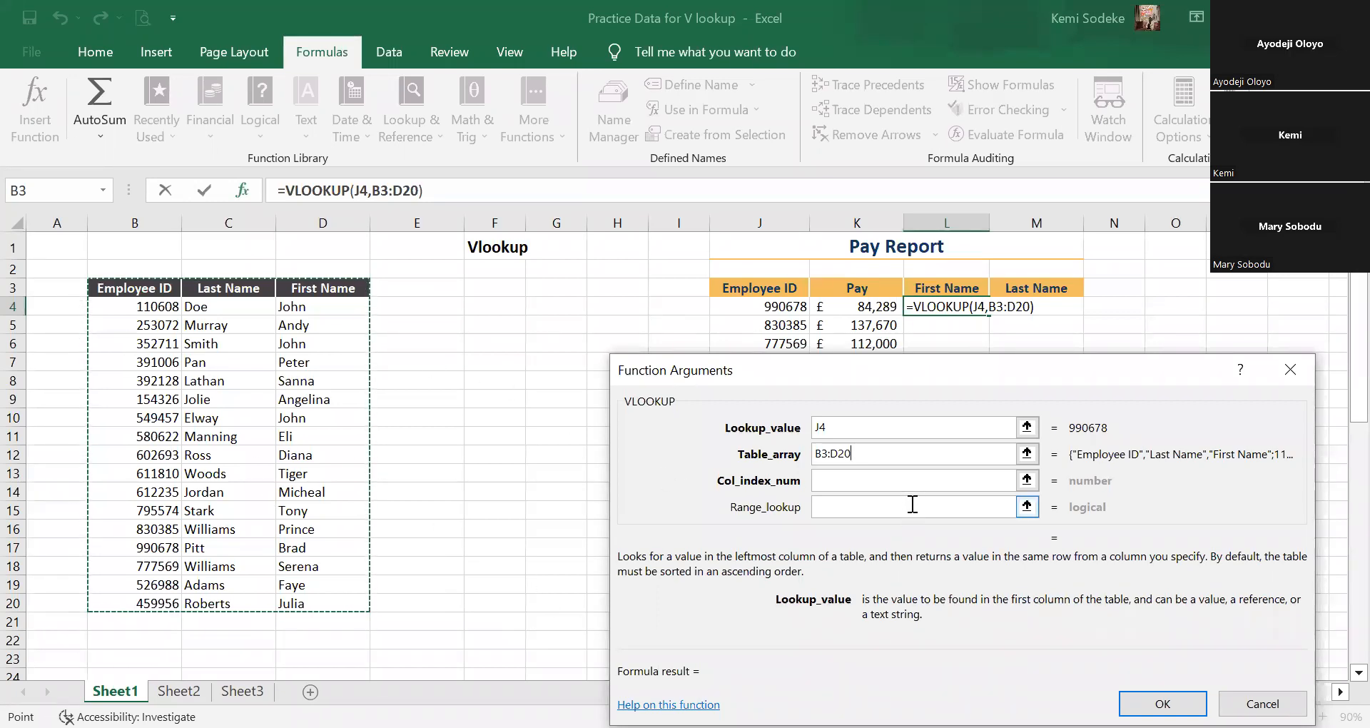
# Complete the L4 lookup with column index number 3 and range lookup false for an exact match.
pyautogui.click(867, 480)
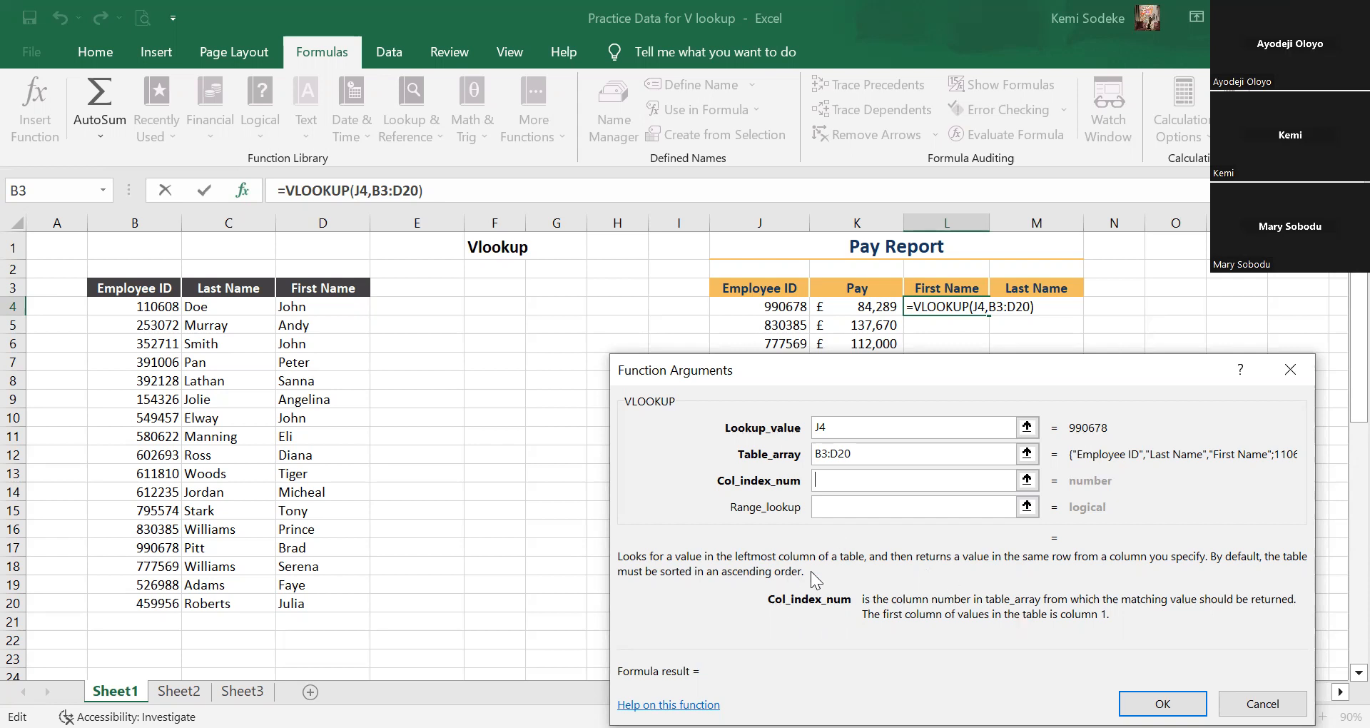
pyautogui.write('3')
pyautogui.click(867, 503)
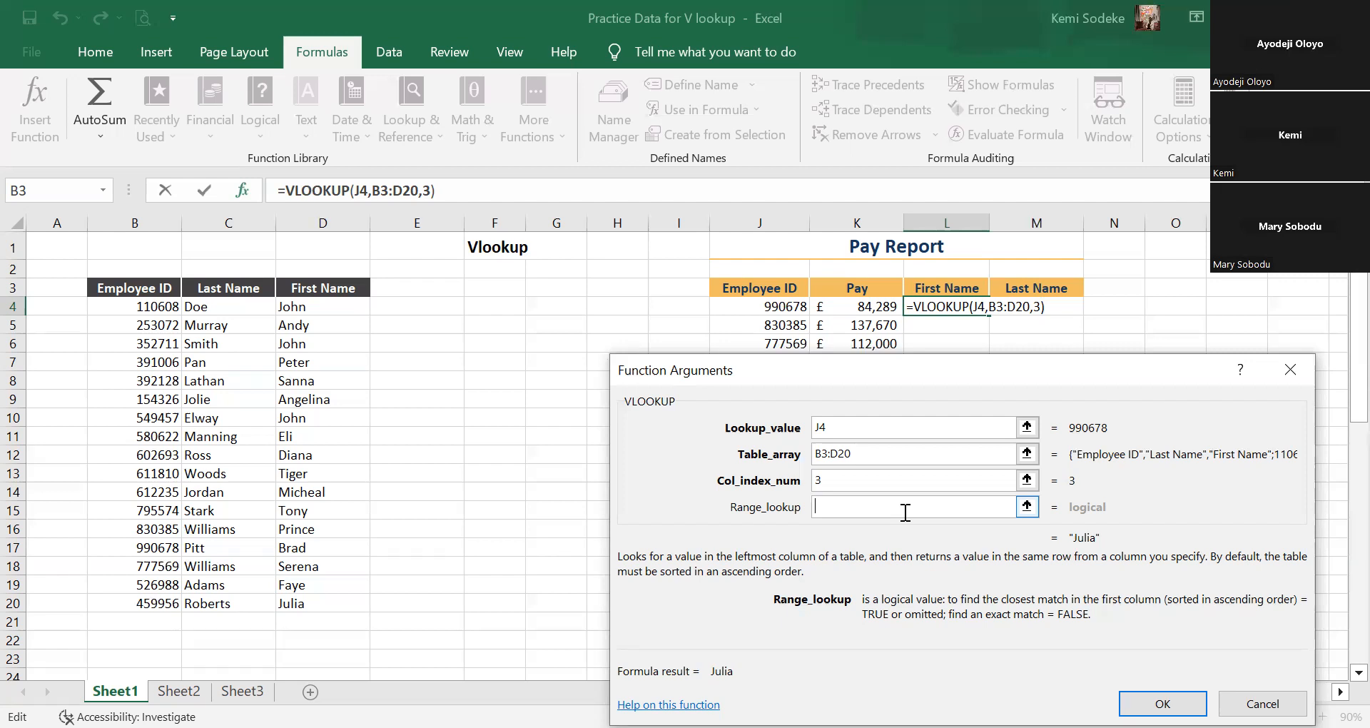
pyautogui.write('false')
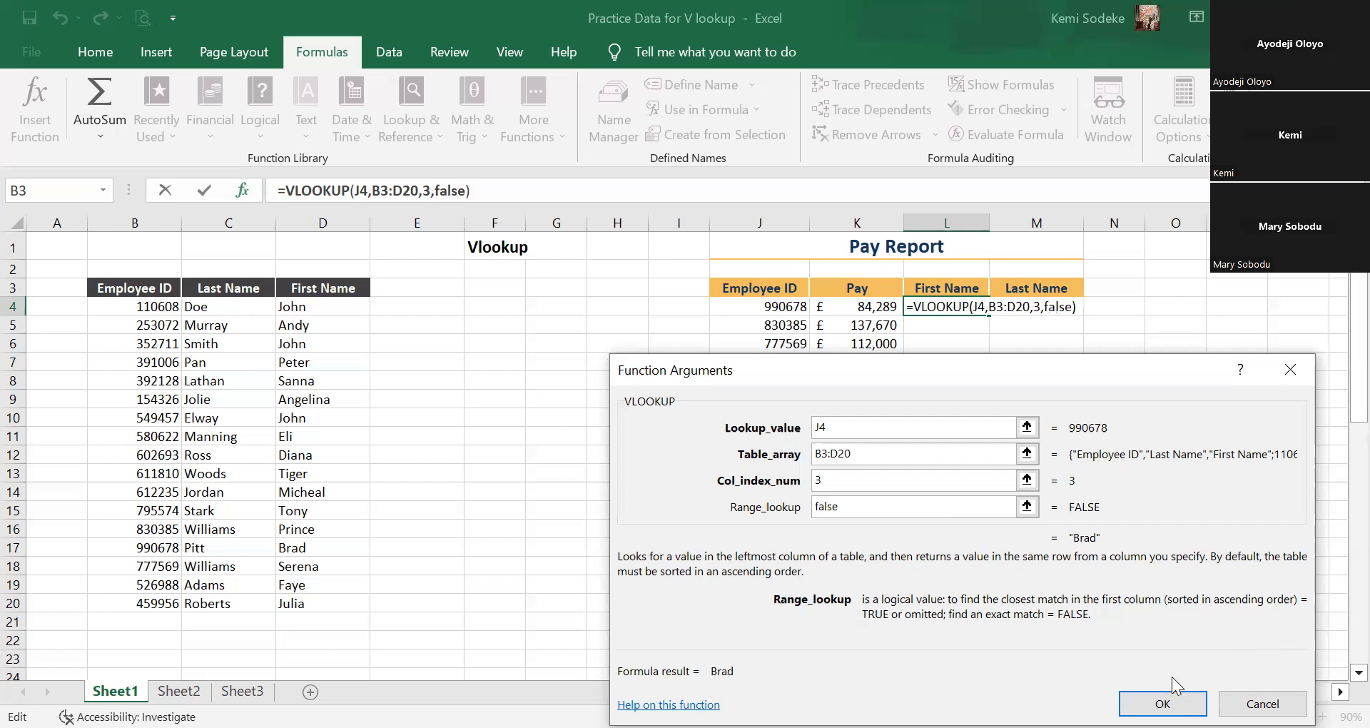
pyautogui.click(1142, 704)
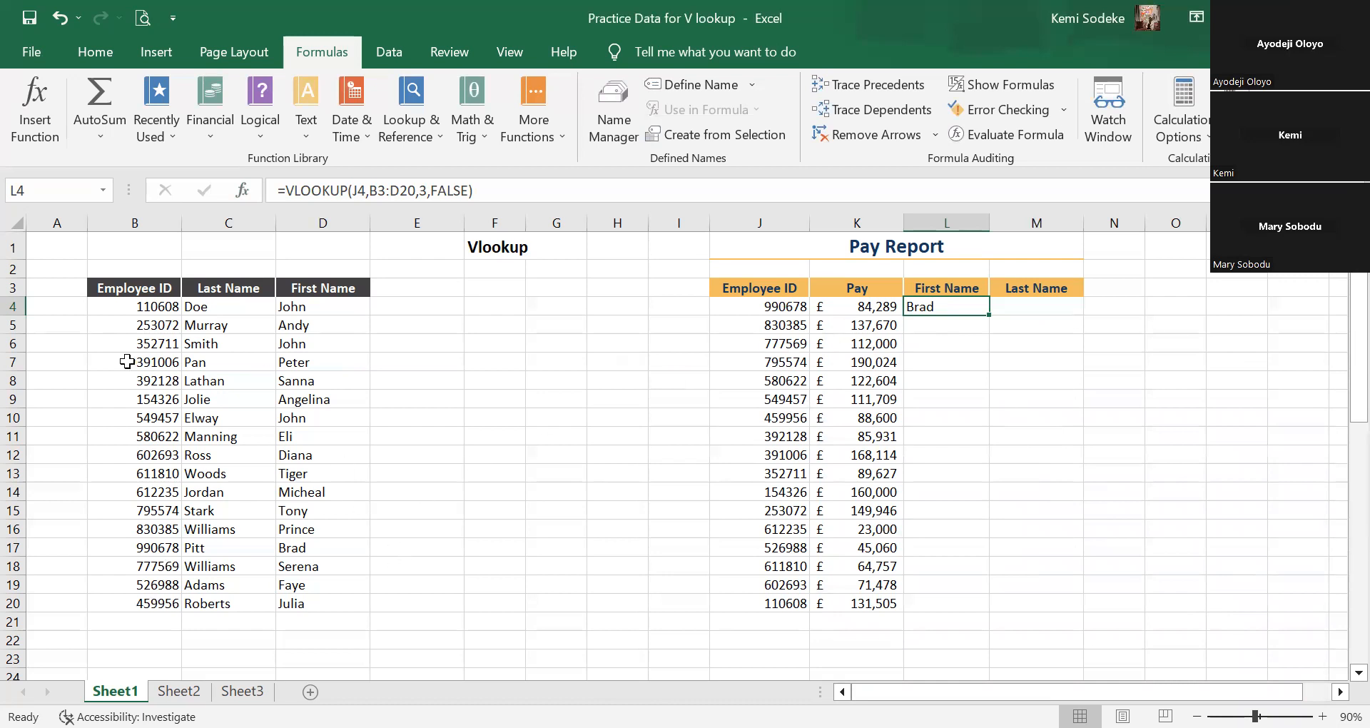
# Check the first name returned in L4 against the row with the same employee ID in the employee table.
pyautogui.click(752, 315)
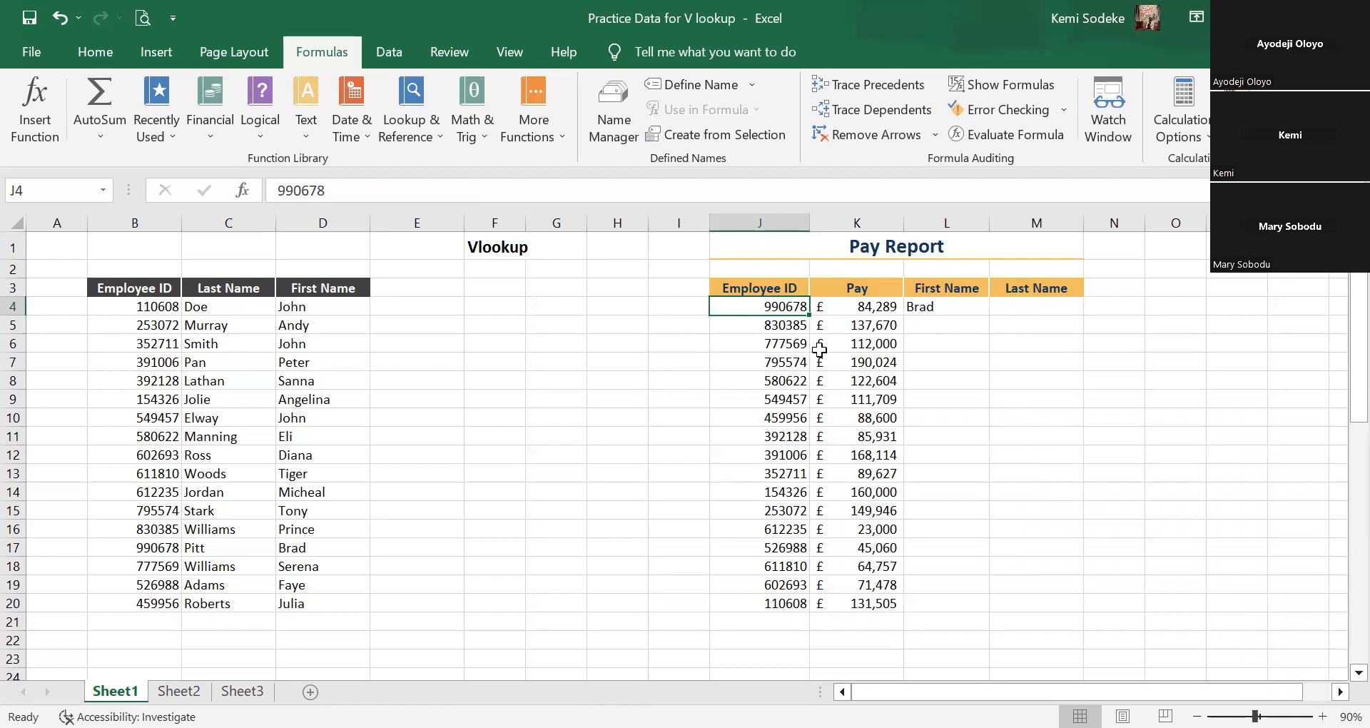
pyautogui.click(150, 549)
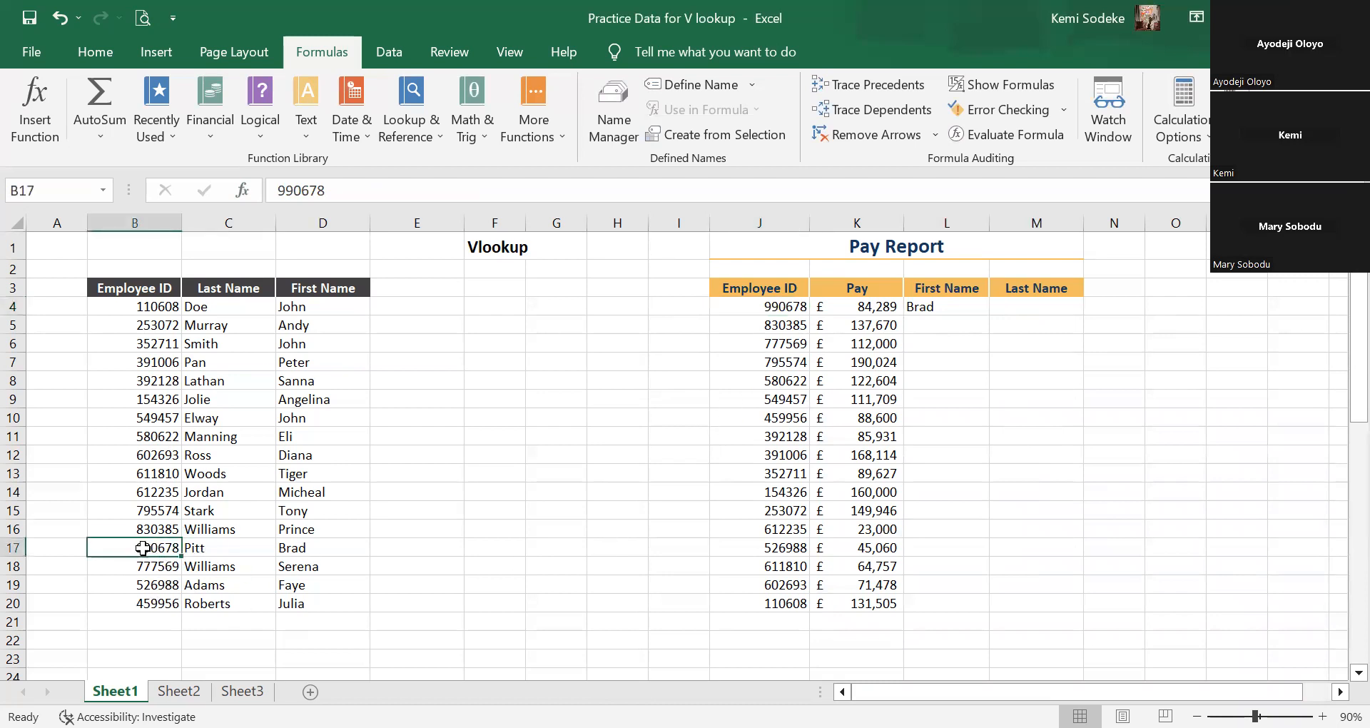
pyautogui.click(315, 549)
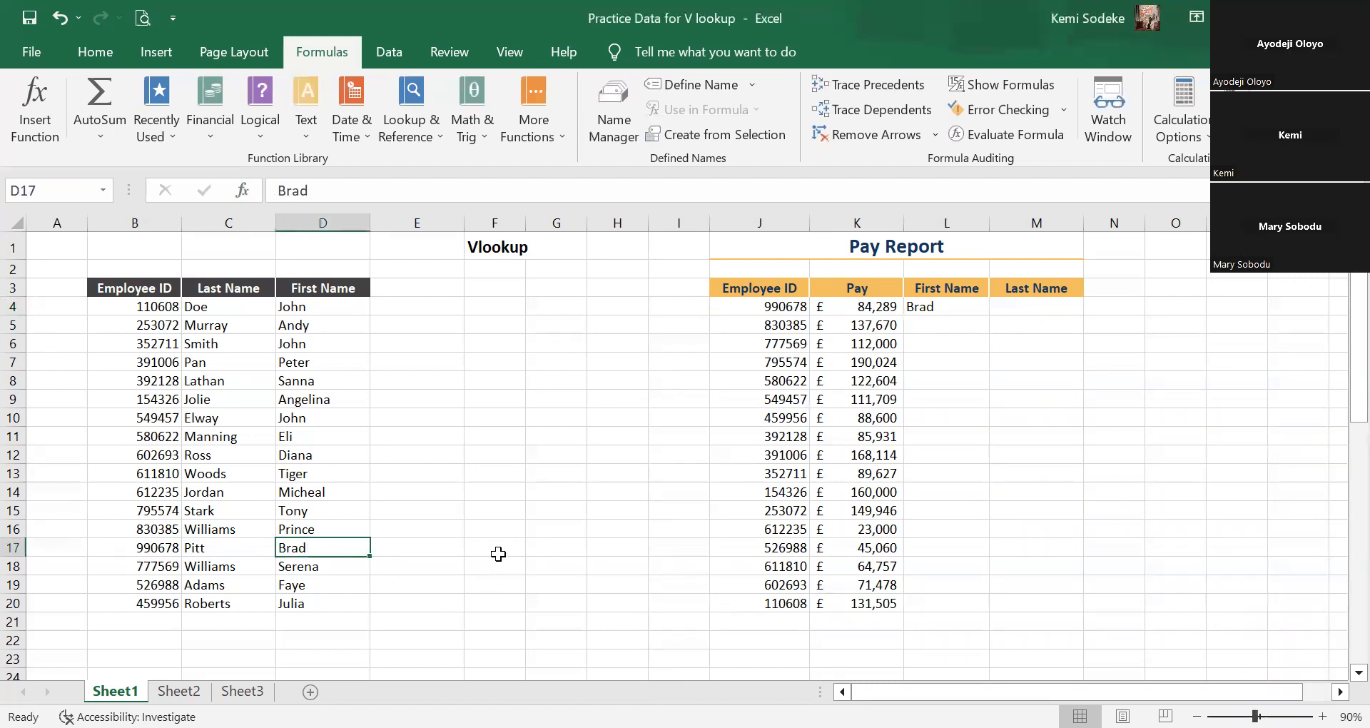
pyautogui.click(943, 307)
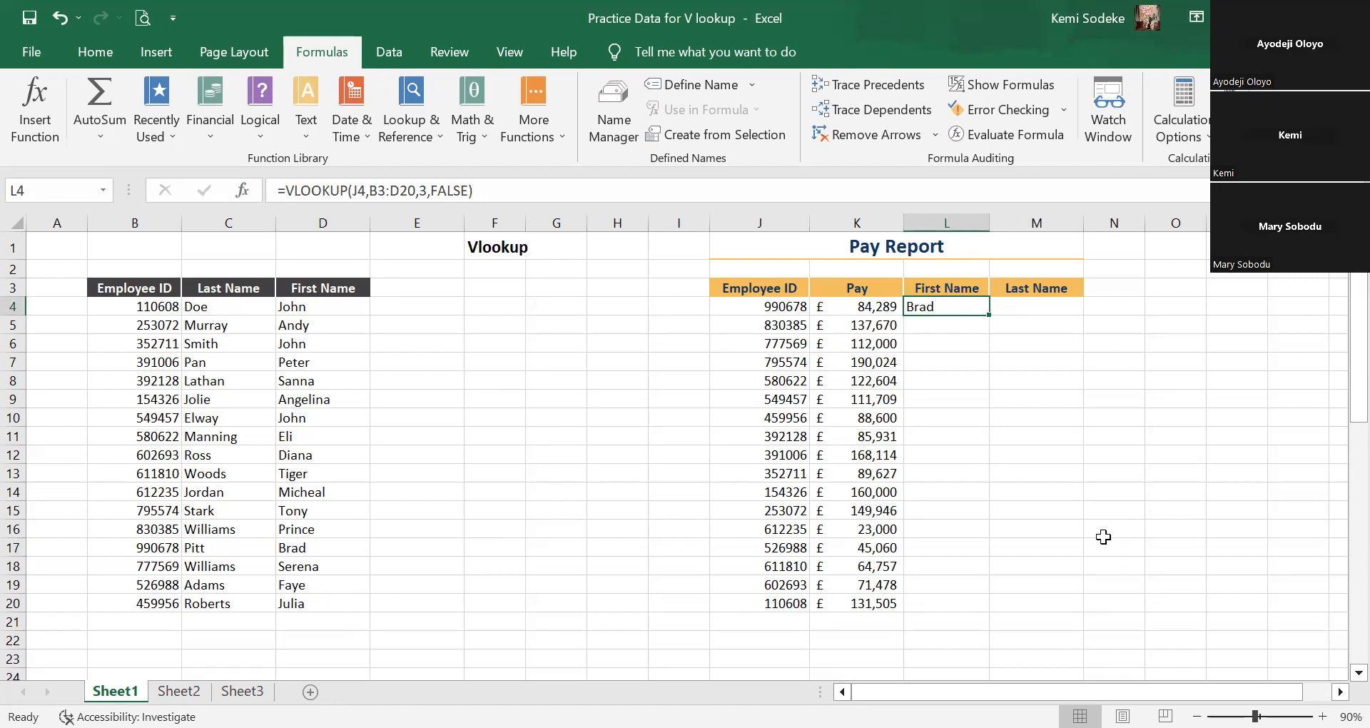
# Start a VLOOKUP formula in M4 under Last Name, with employee ID cell J4 as the lookup value.
pyautogui.click(1031, 305)
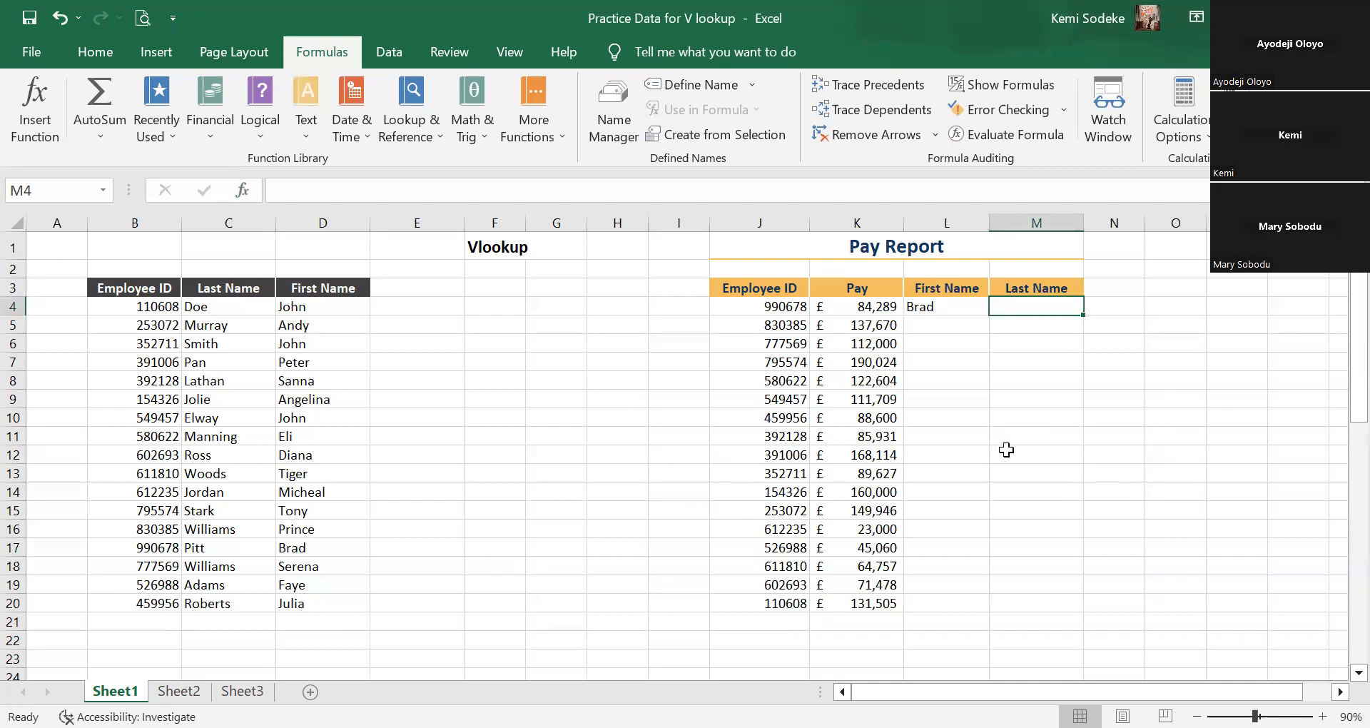
pyautogui.write('=')
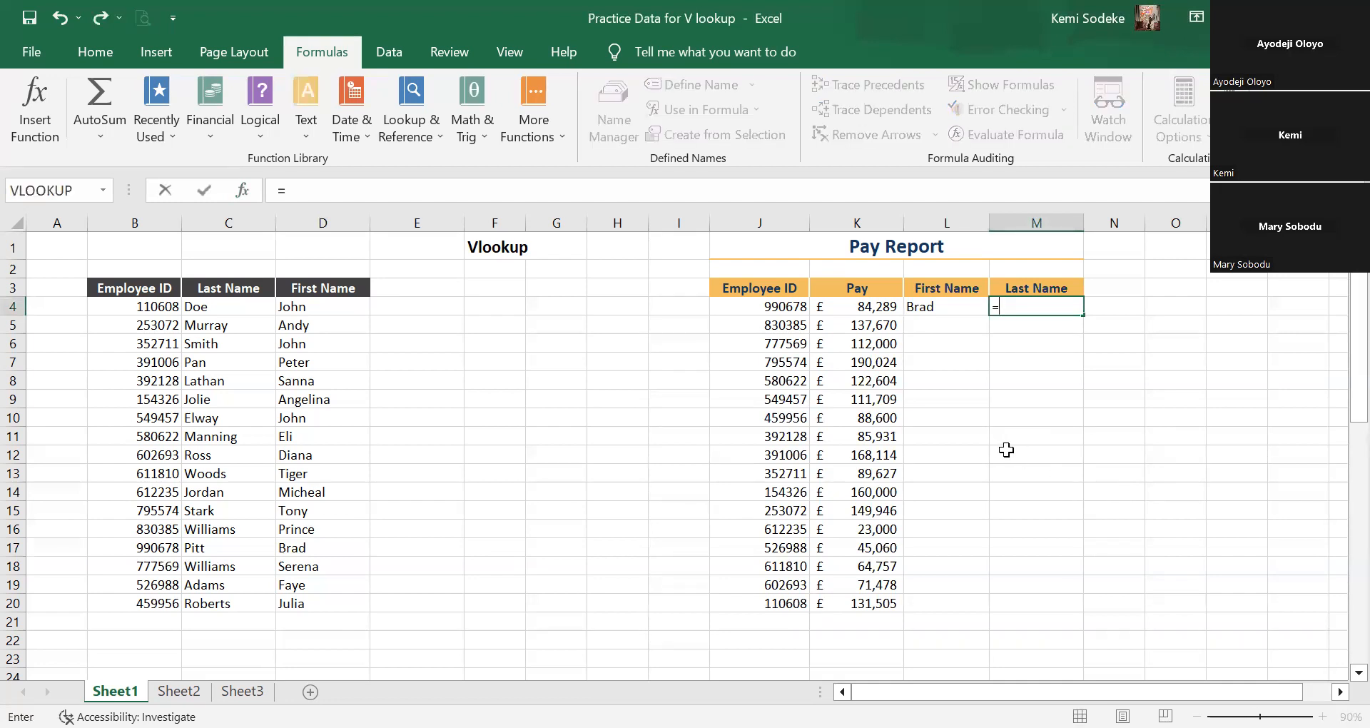
pyautogui.write('vlookup')
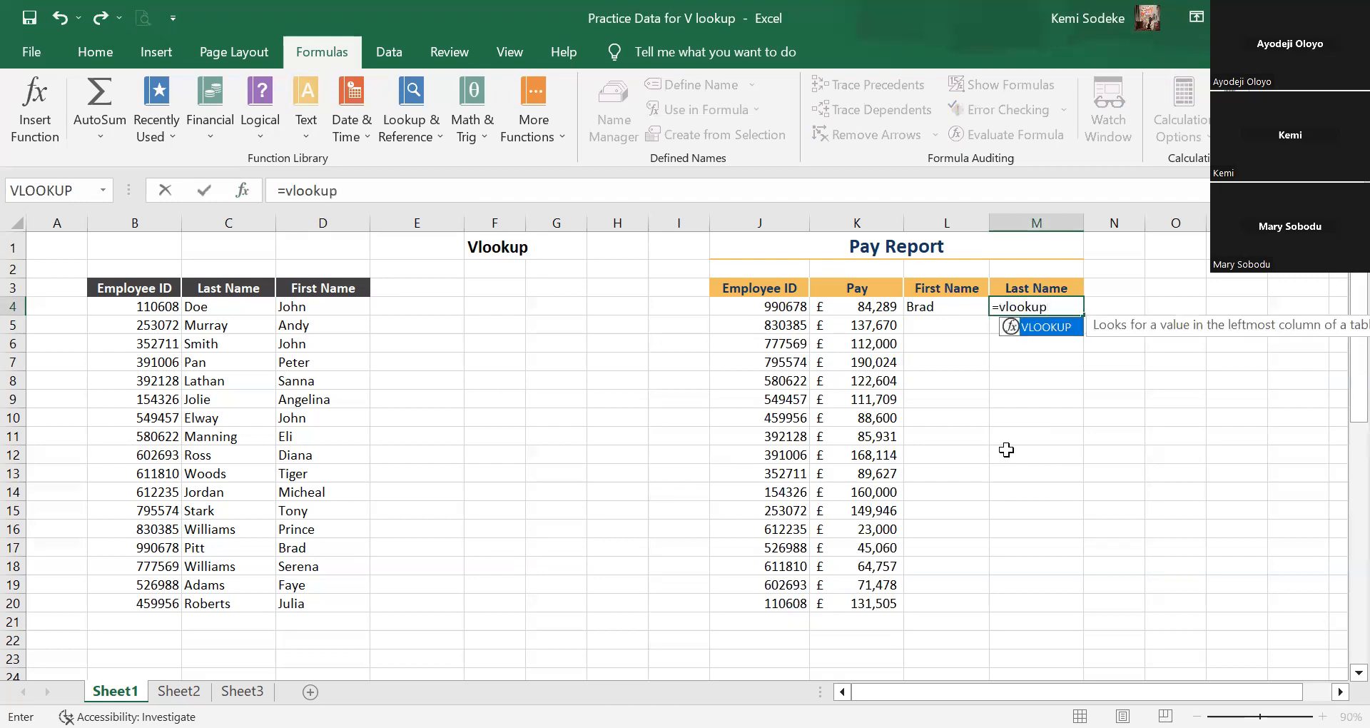
pyautogui.write('(')
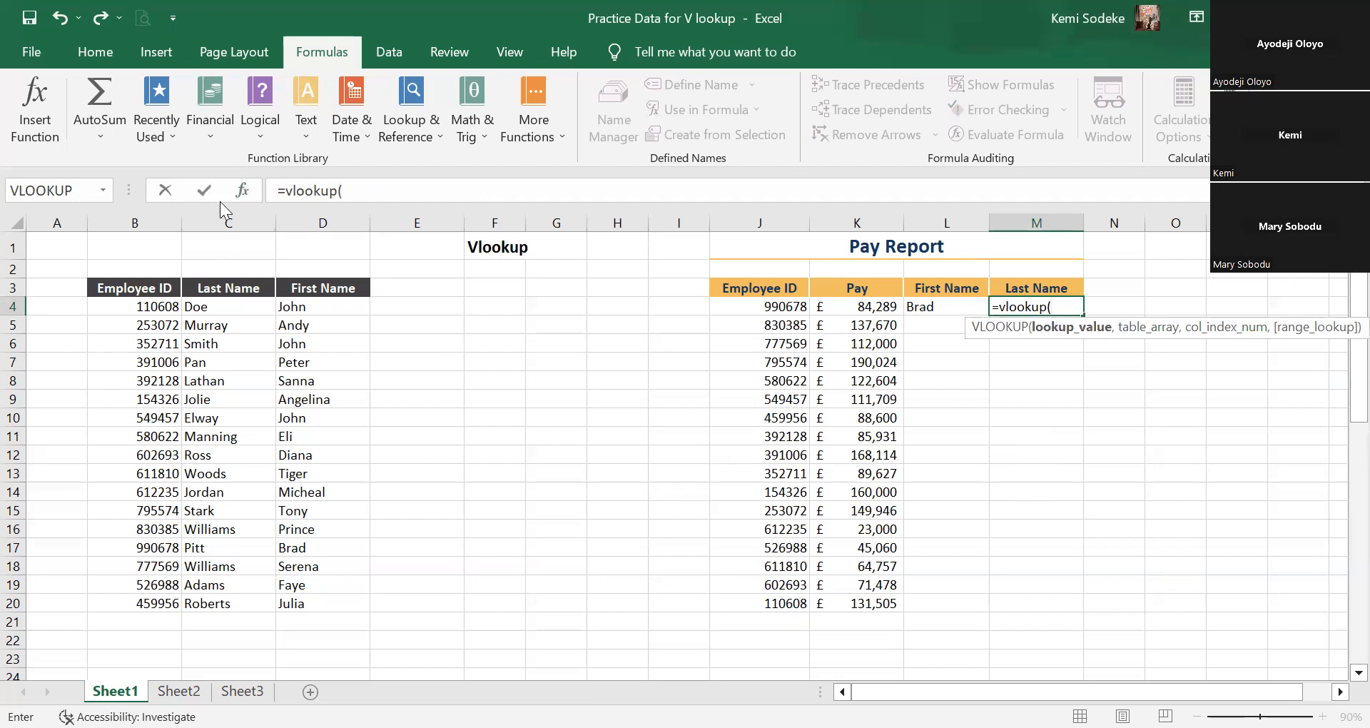
pyautogui.click(243, 191)
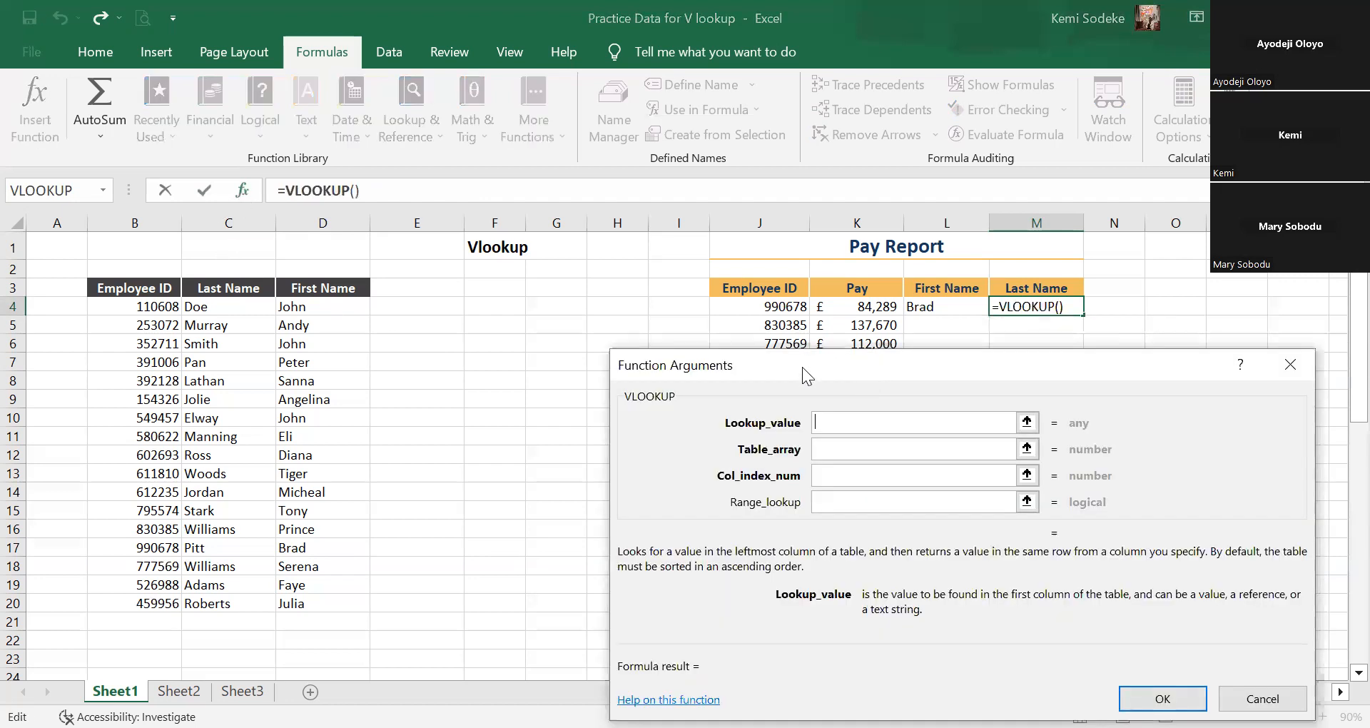
pyautogui.moveTo(802, 366); pyautogui.dragTo(793, 385)
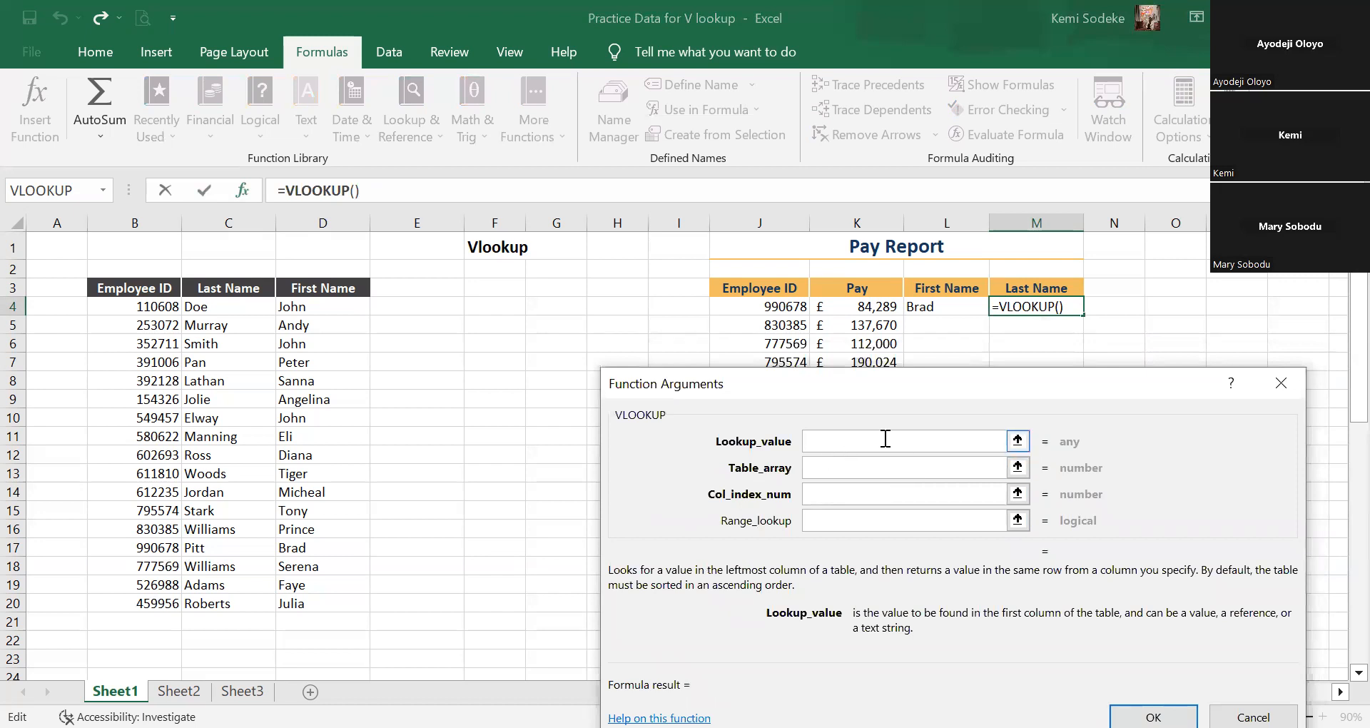
pyautogui.click(783, 311)
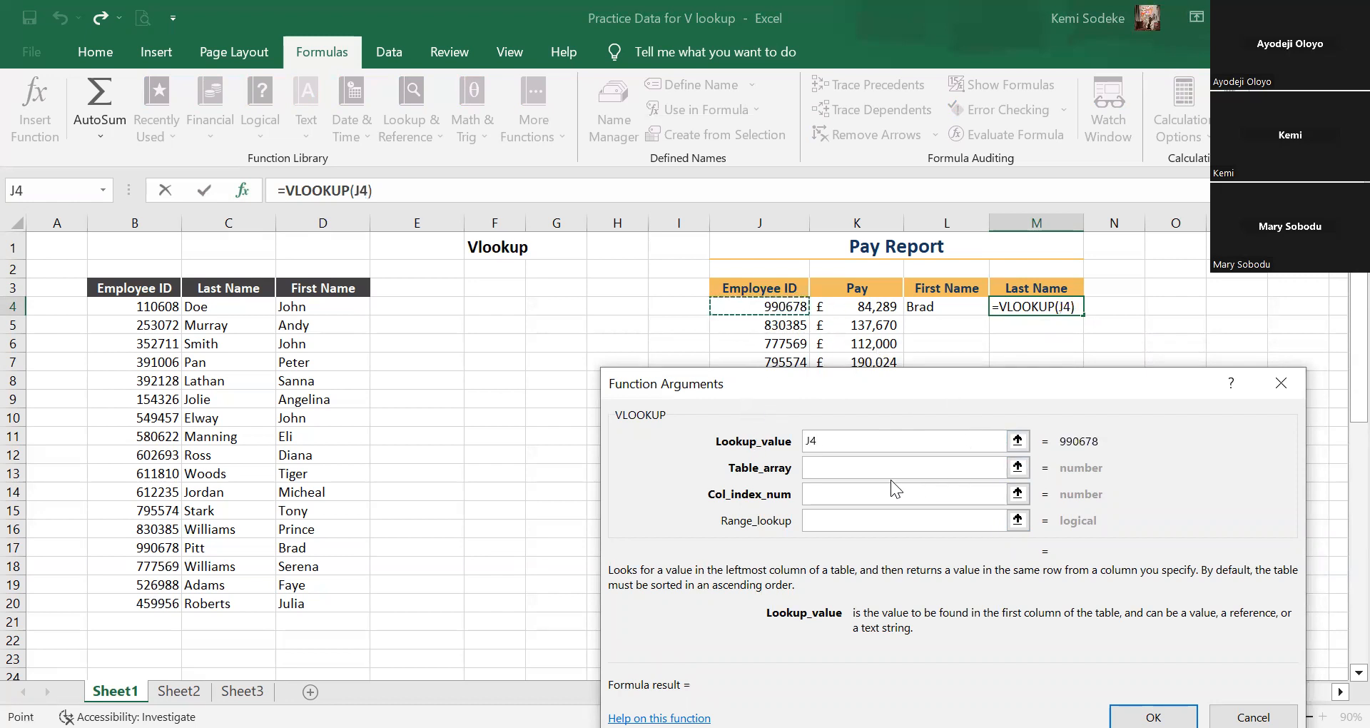
# Set the M4 VLOOKUP table array to the employee table B3:D20, including its header row.
pyautogui.click(855, 471)
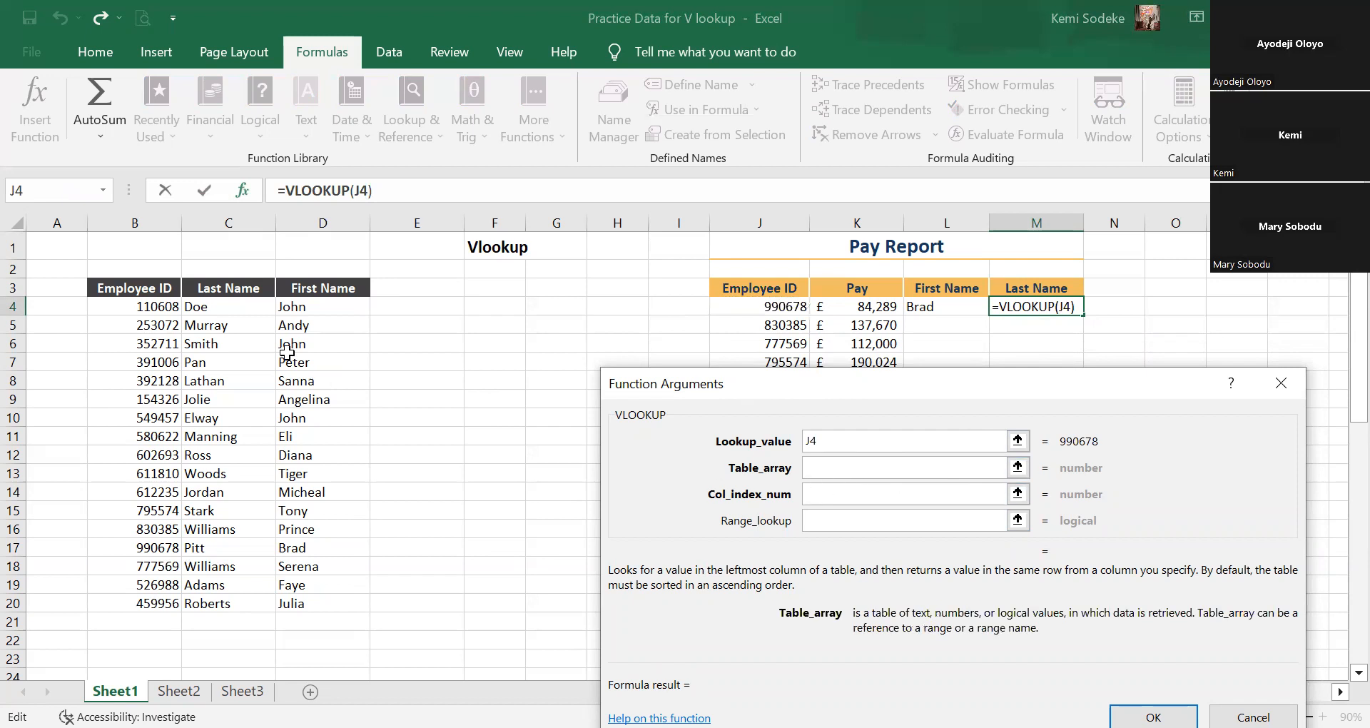
pyautogui.click(112, 286)
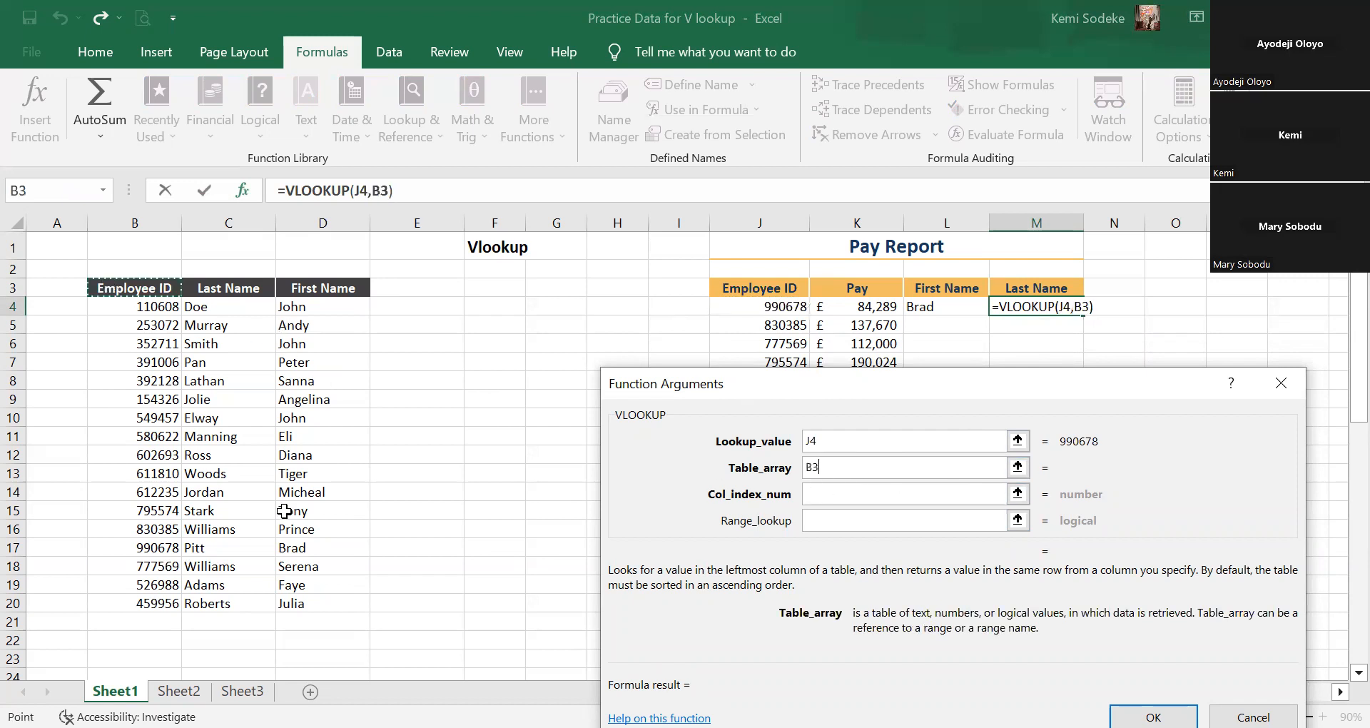
pyautogui.keyDown('shift'); pyautogui.click(289, 606); pyautogui.keyUp('shift')
# Complete the M4 last-name lookup with column index number 2 and range lookup false for an exact match.
pyautogui.click(820, 493)
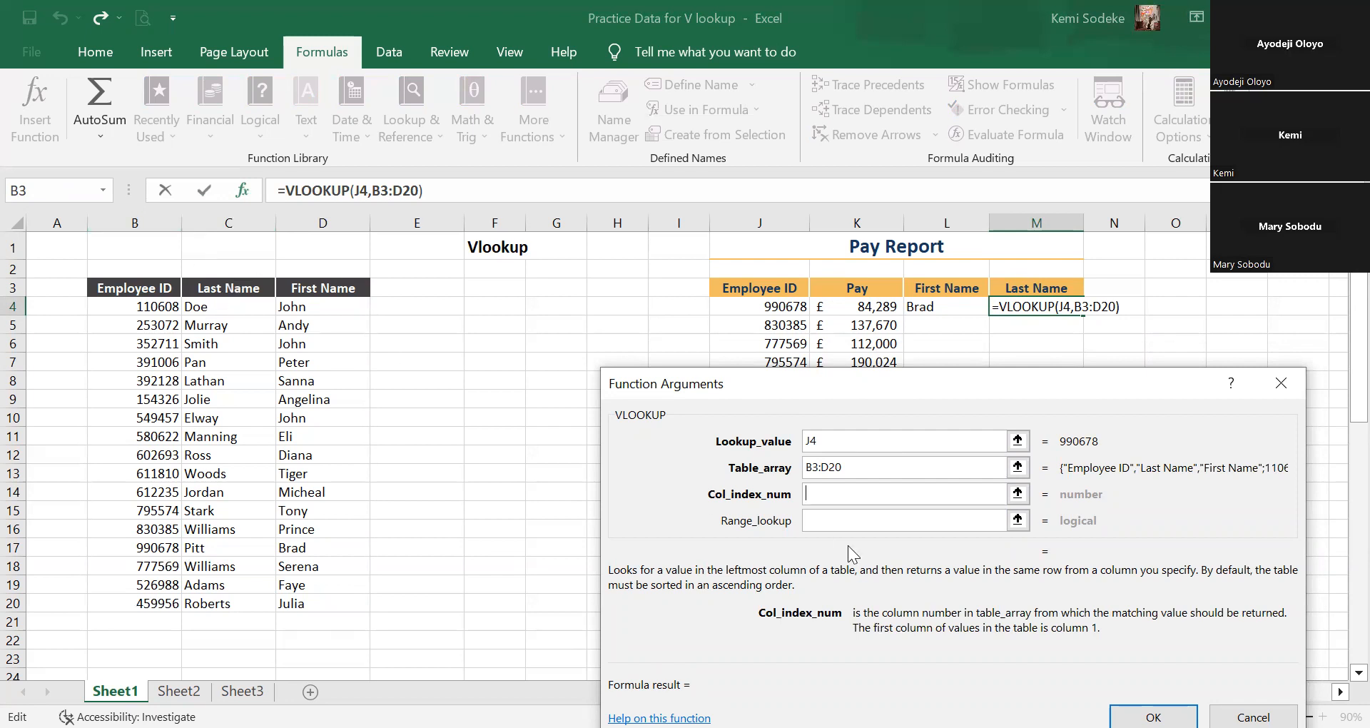
pyautogui.write('2')
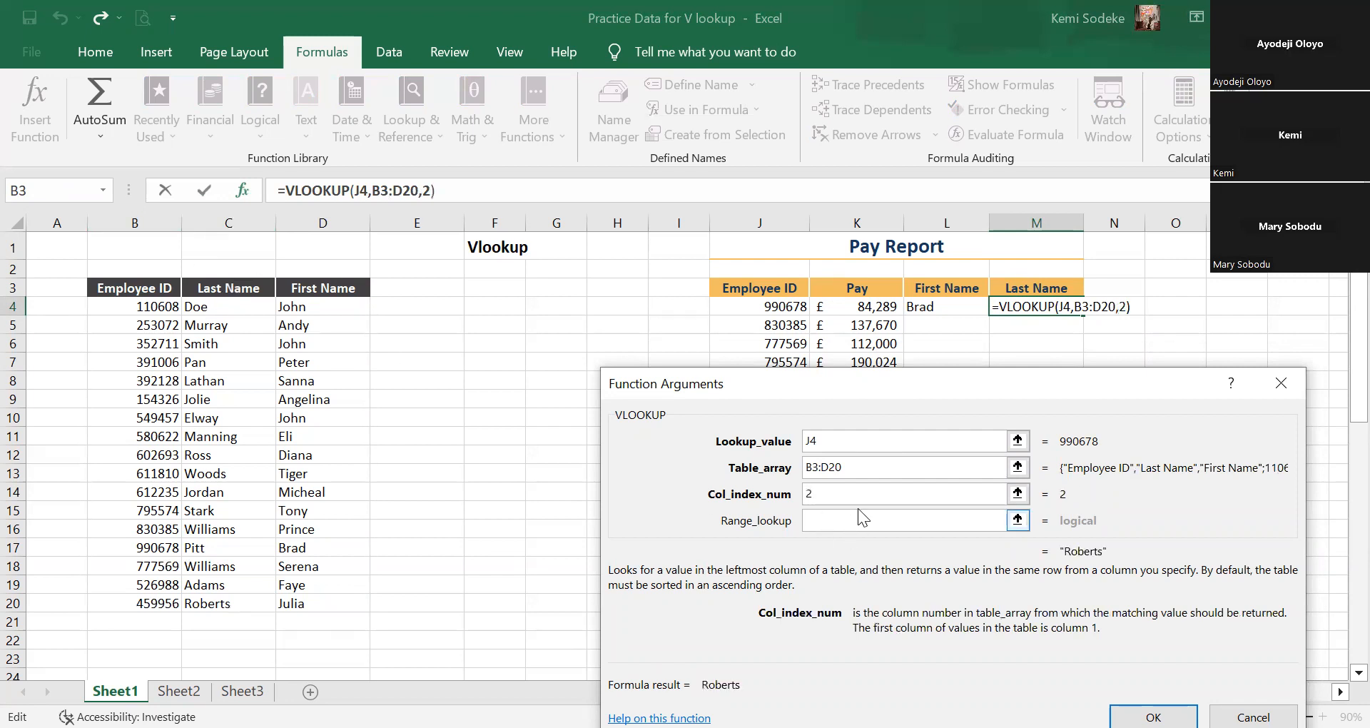
pyautogui.click(814, 521)
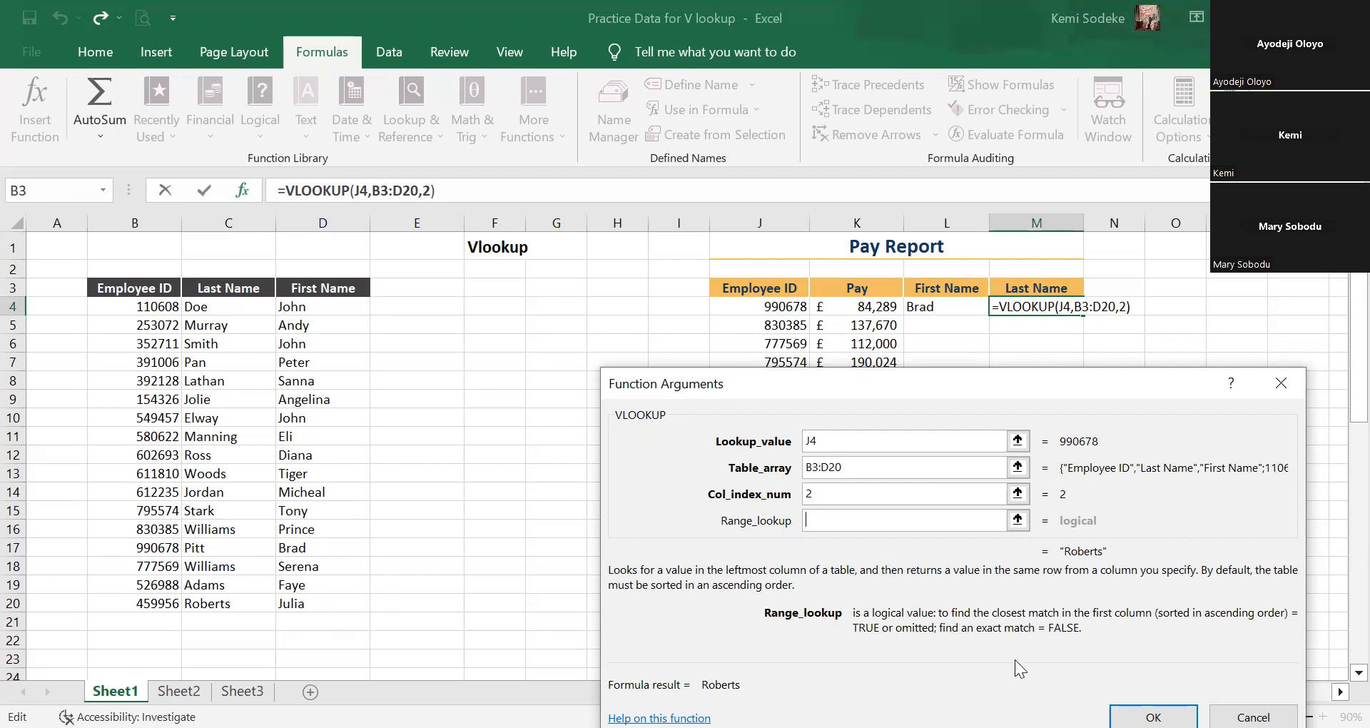
pyautogui.write('fa')
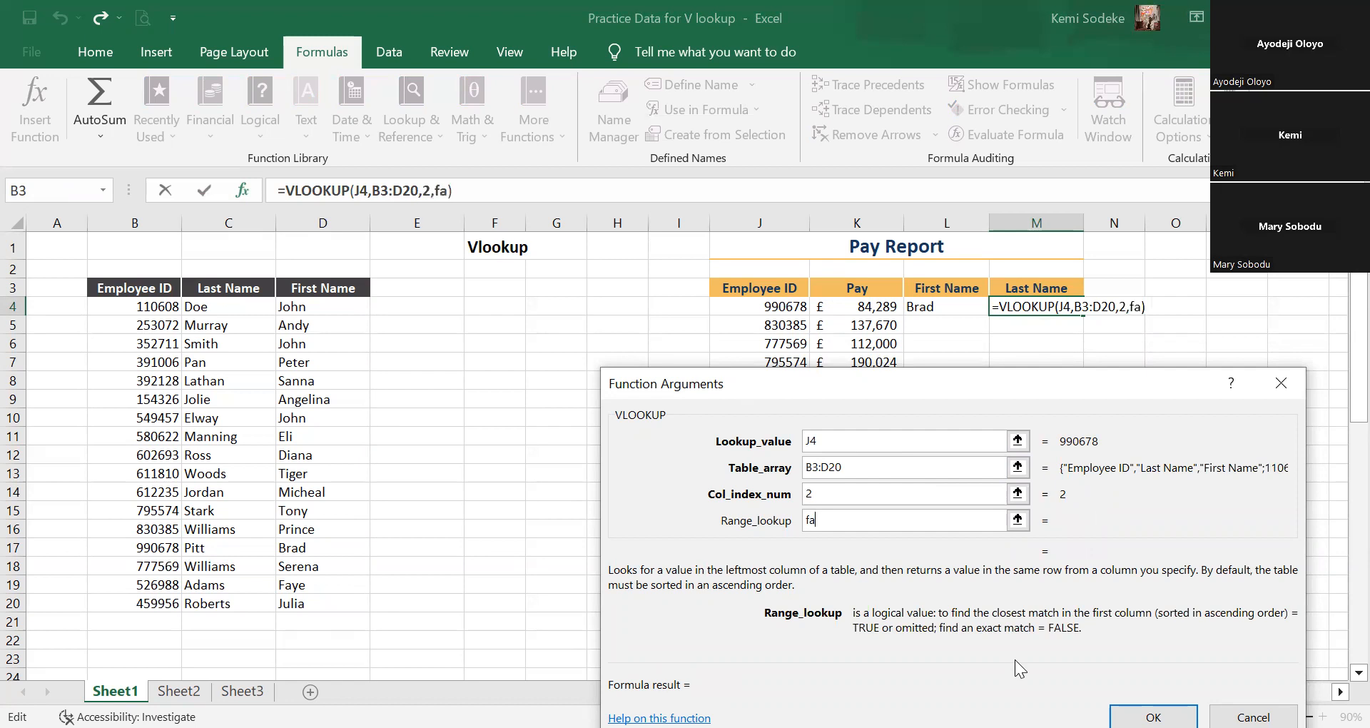
pyautogui.write('lse')
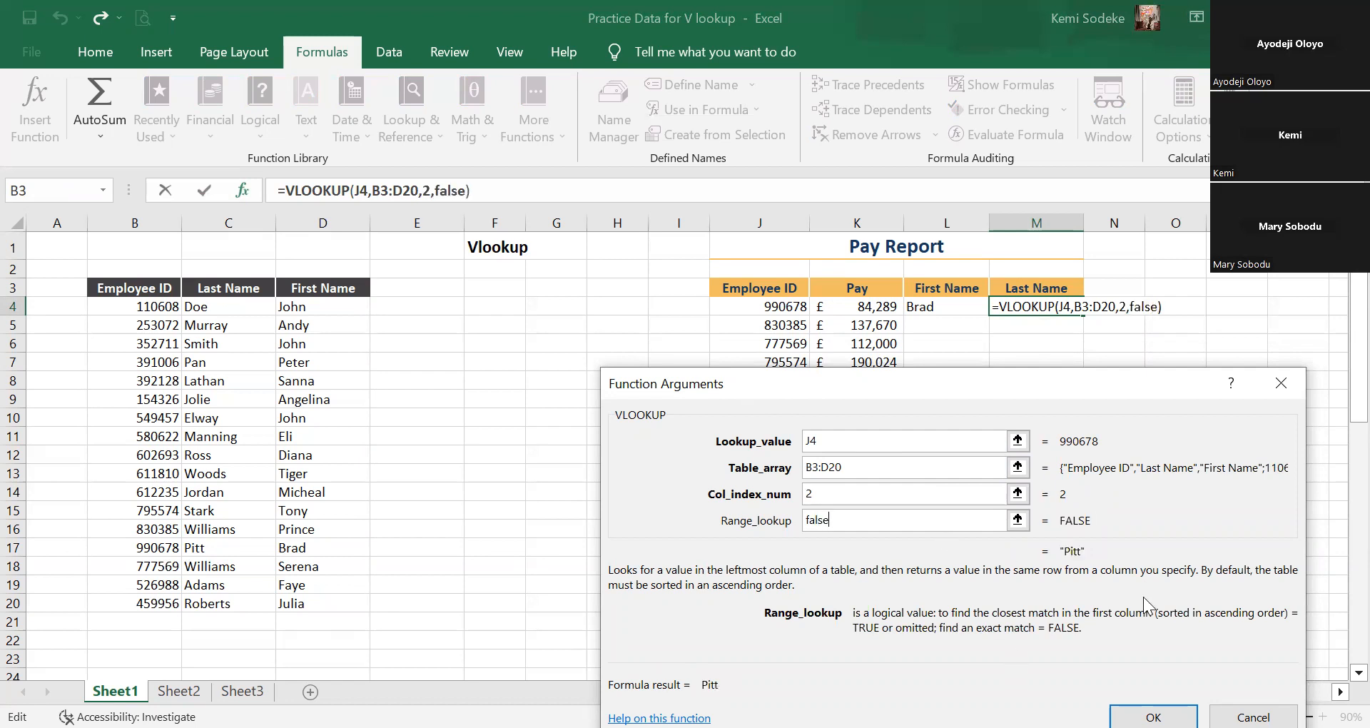
pyautogui.press('Return')
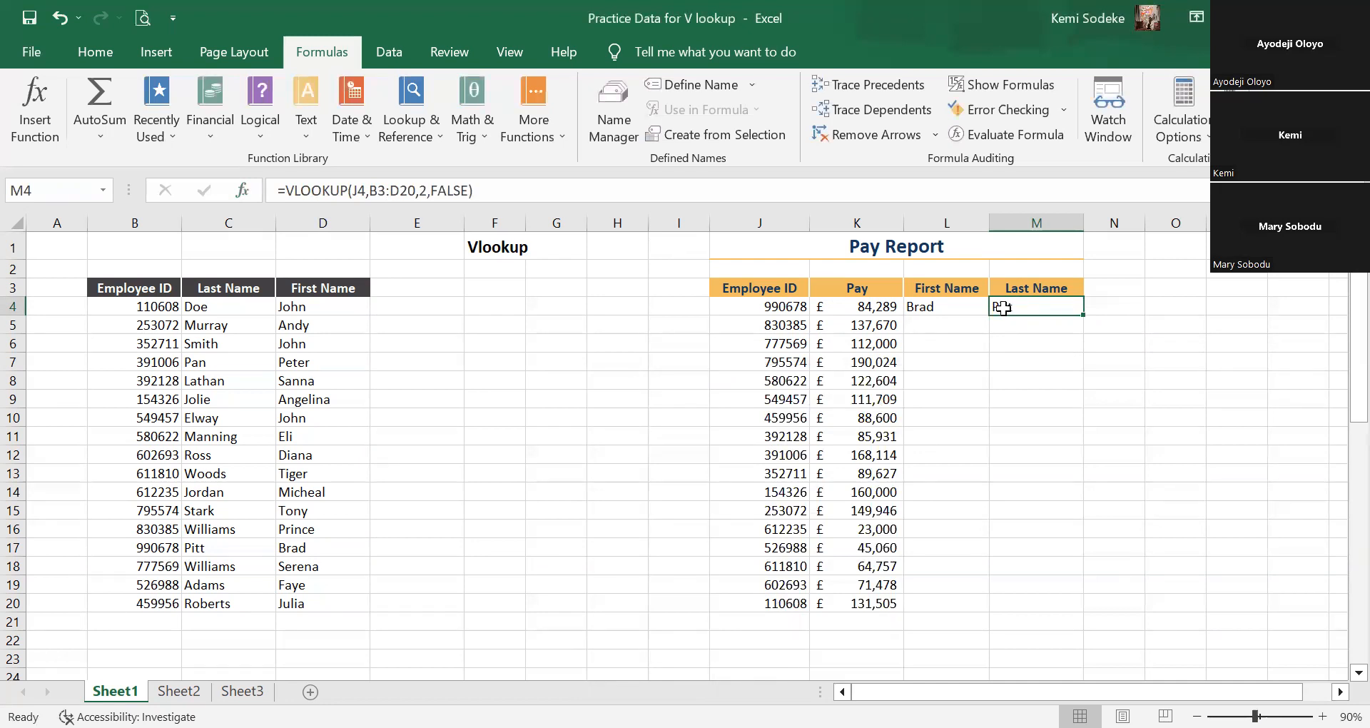
# Reopen the function arguments of the last-name VLOOKUP in M4.
pyautogui.click(954, 327)
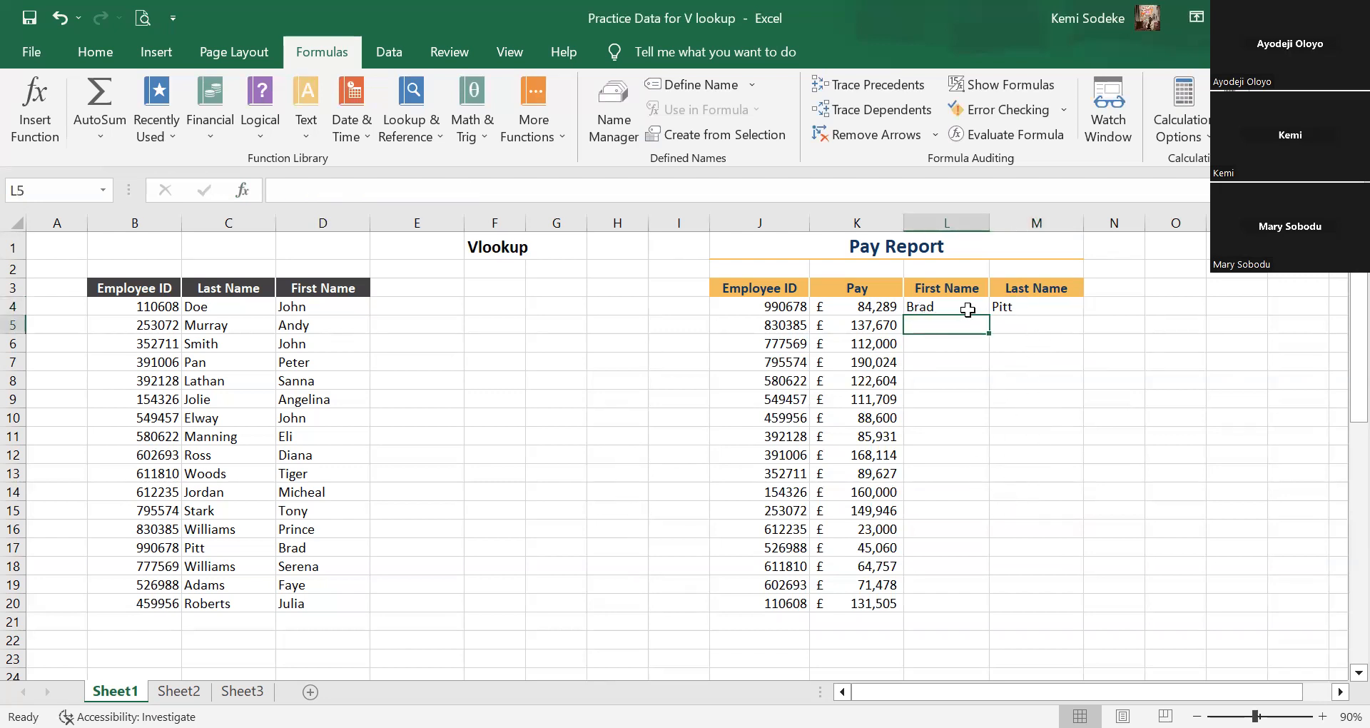
pyautogui.click(1005, 307)
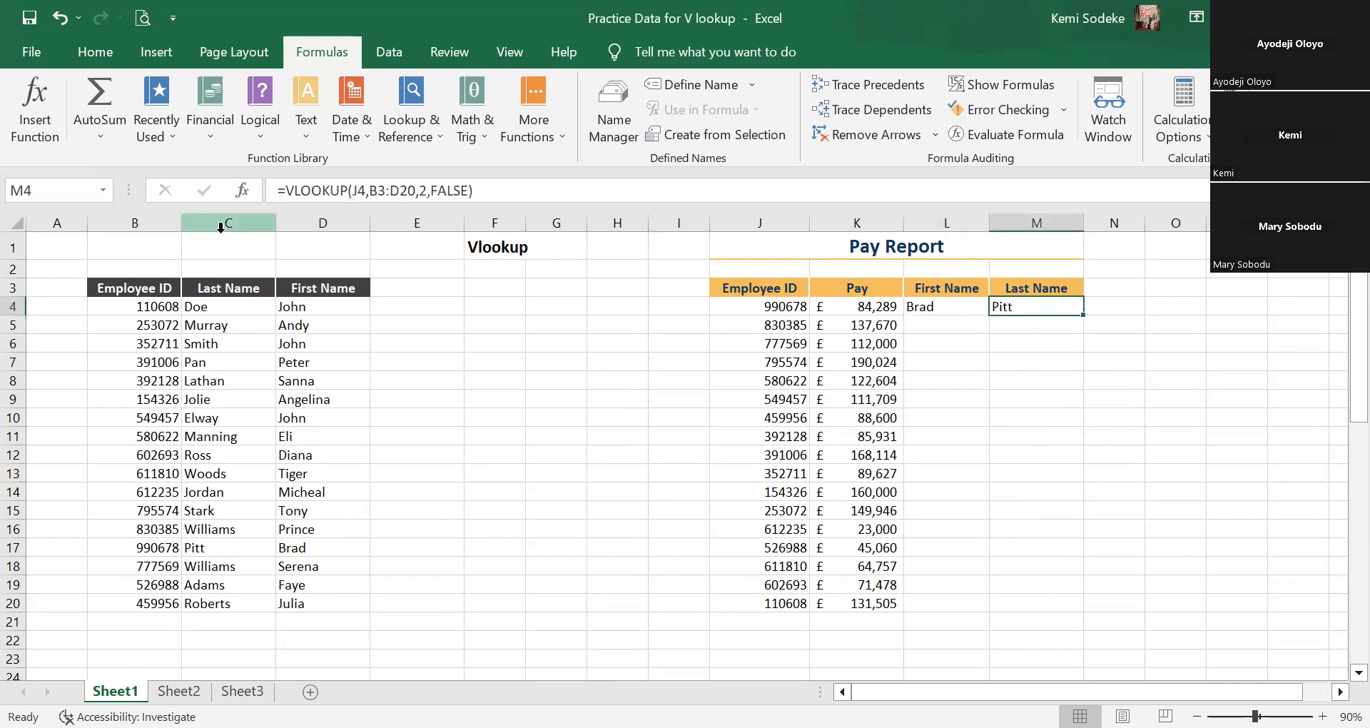
pyautogui.click(243, 190)
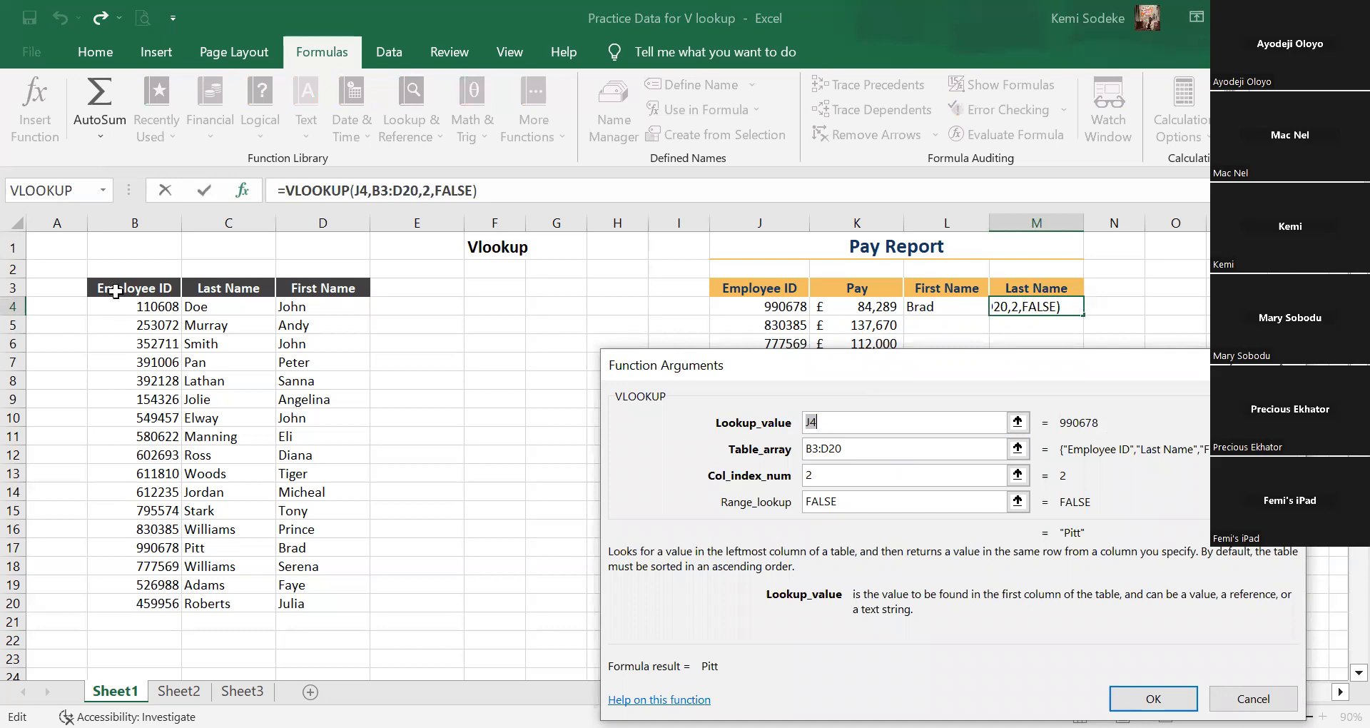
pyautogui.click(857, 449)
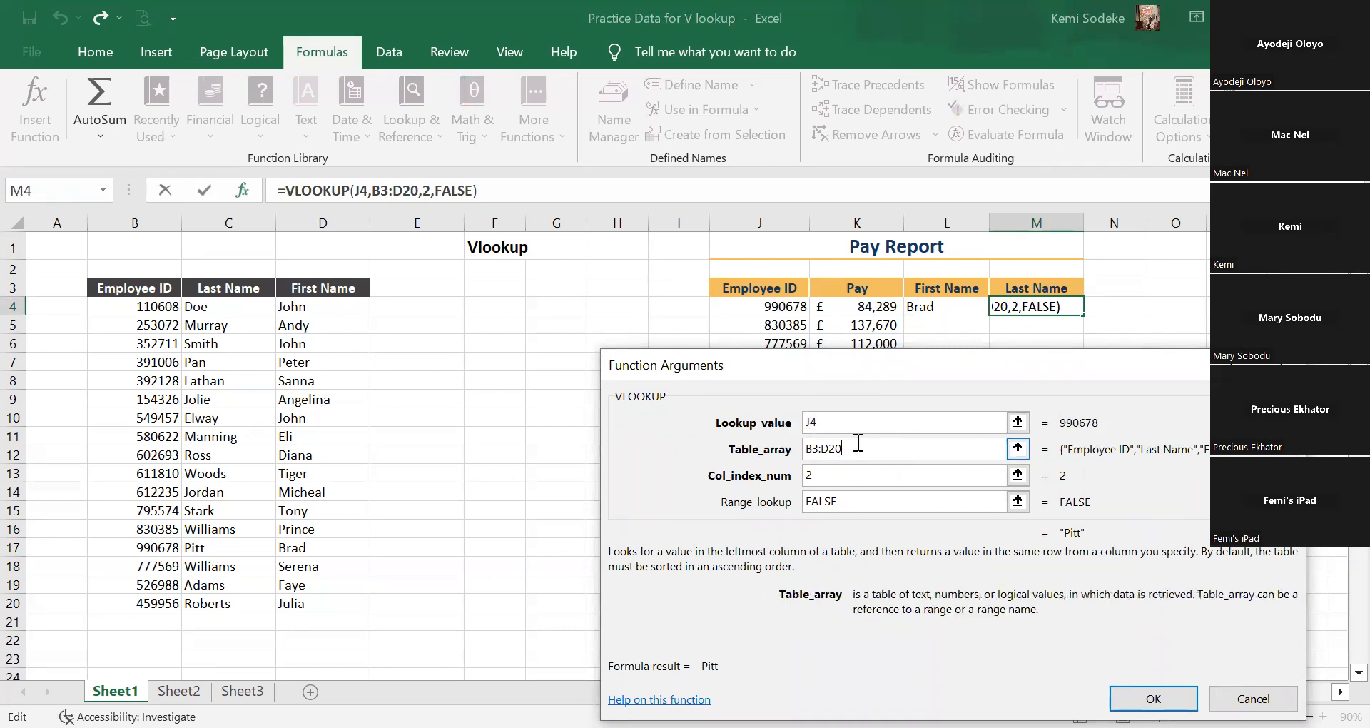
pyautogui.click(148, 288)
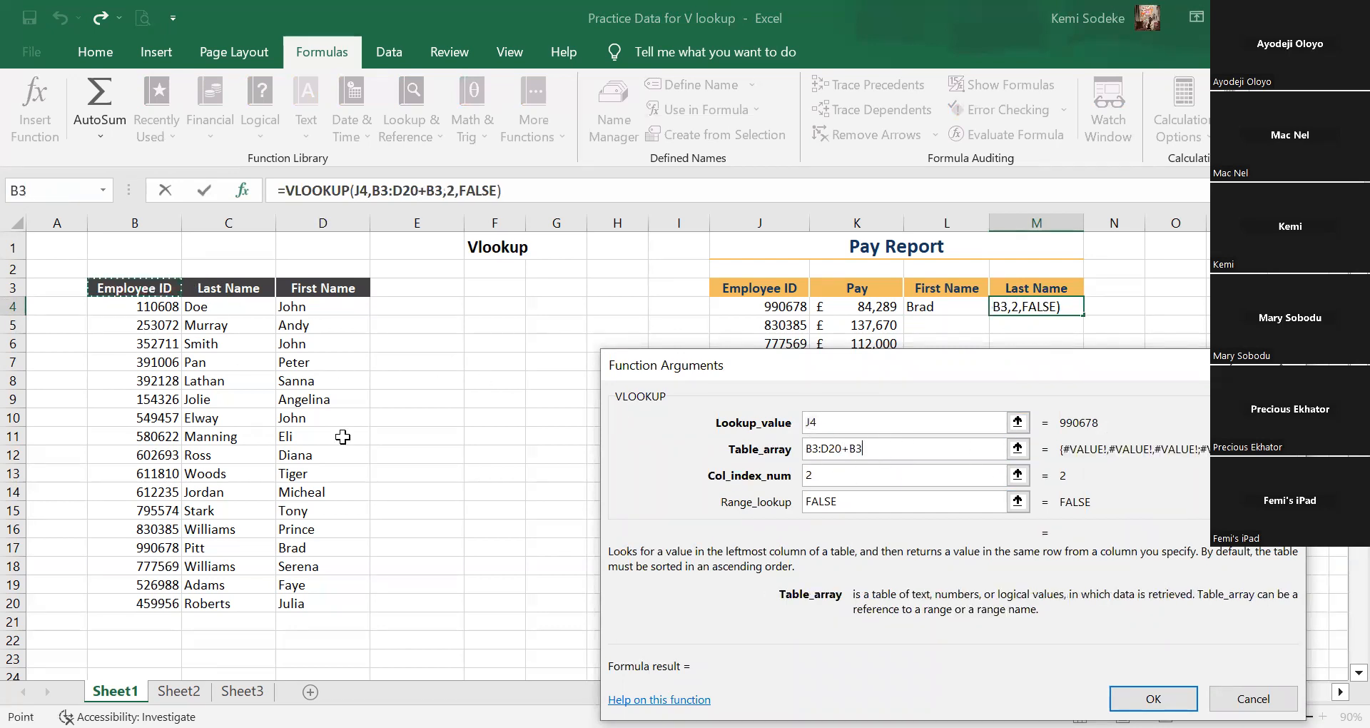
pyautogui.moveTo(357, 587); pyautogui.dragTo(363, 606)
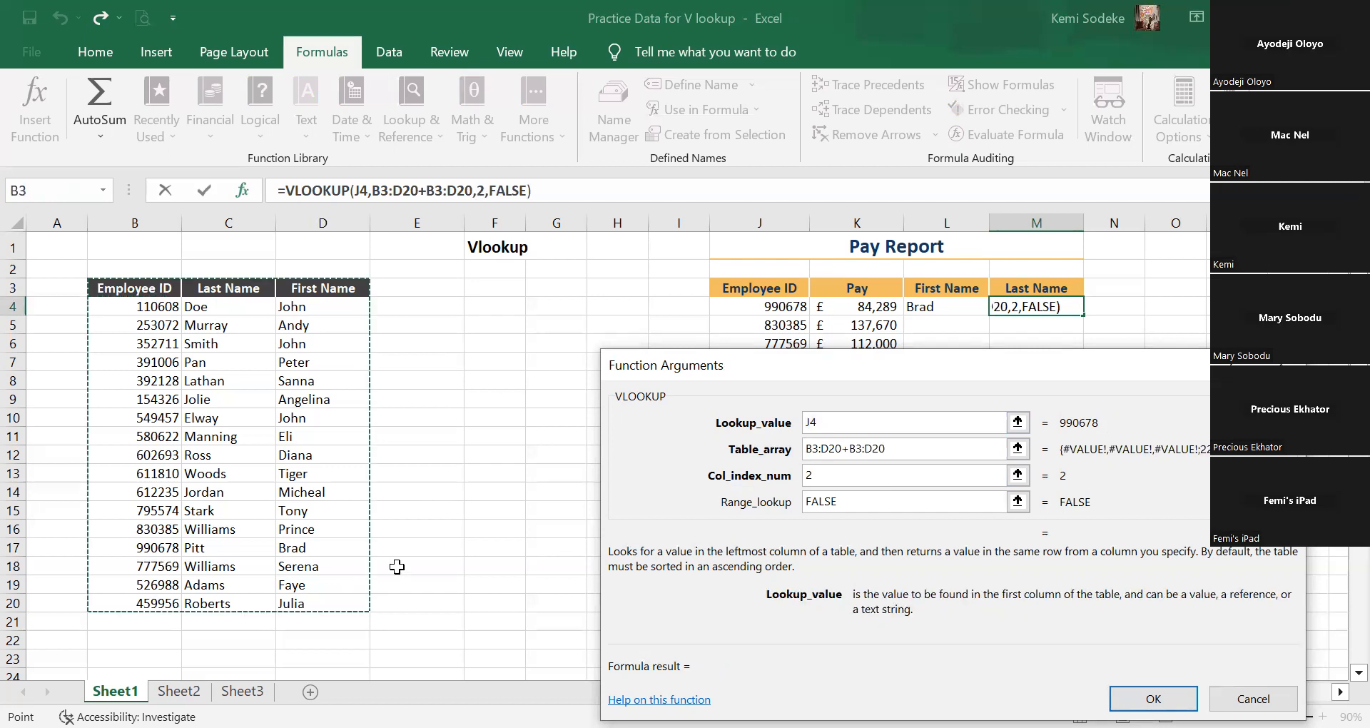
pyautogui.press('BackSpace')
pyautogui.press('BackSpace')
pyautogui.press('BackSpace')
pyautogui.press('BackSpace')
pyautogui.press('BackSpace')
pyautogui.press('BackSpace')
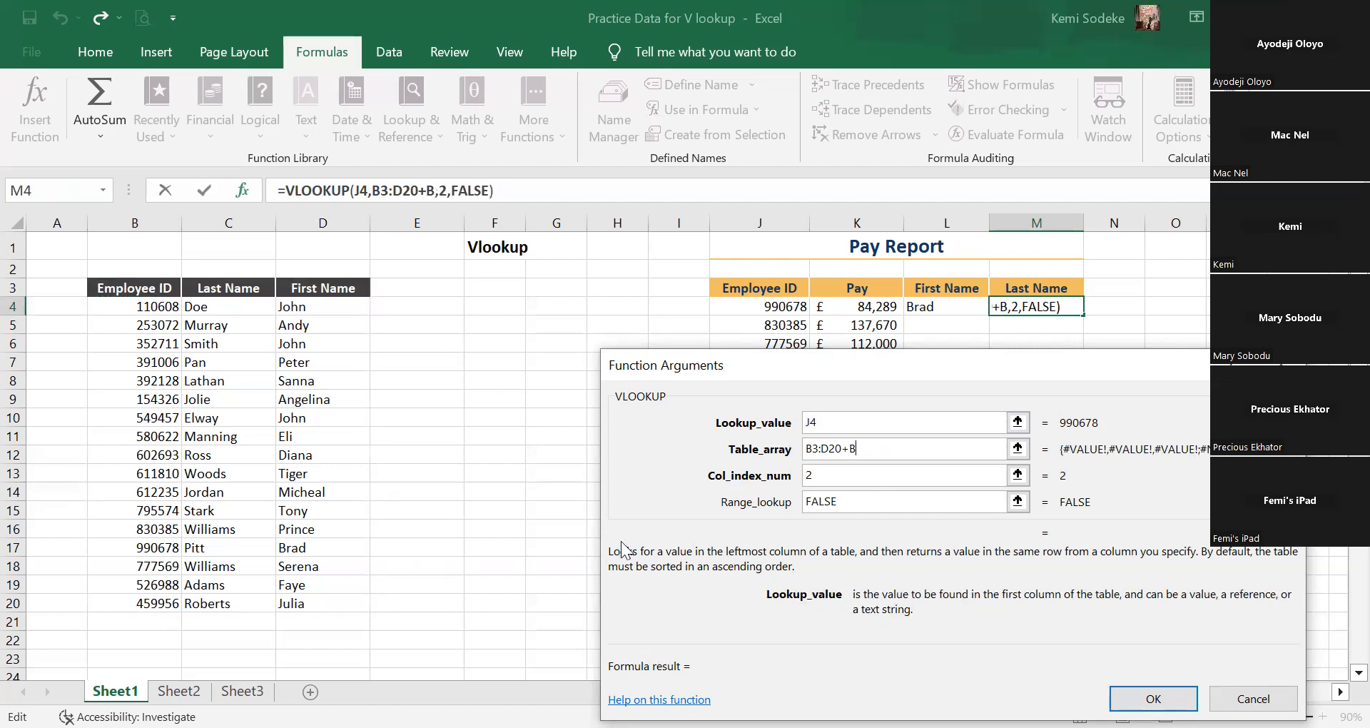
pyautogui.press('BackSpace')
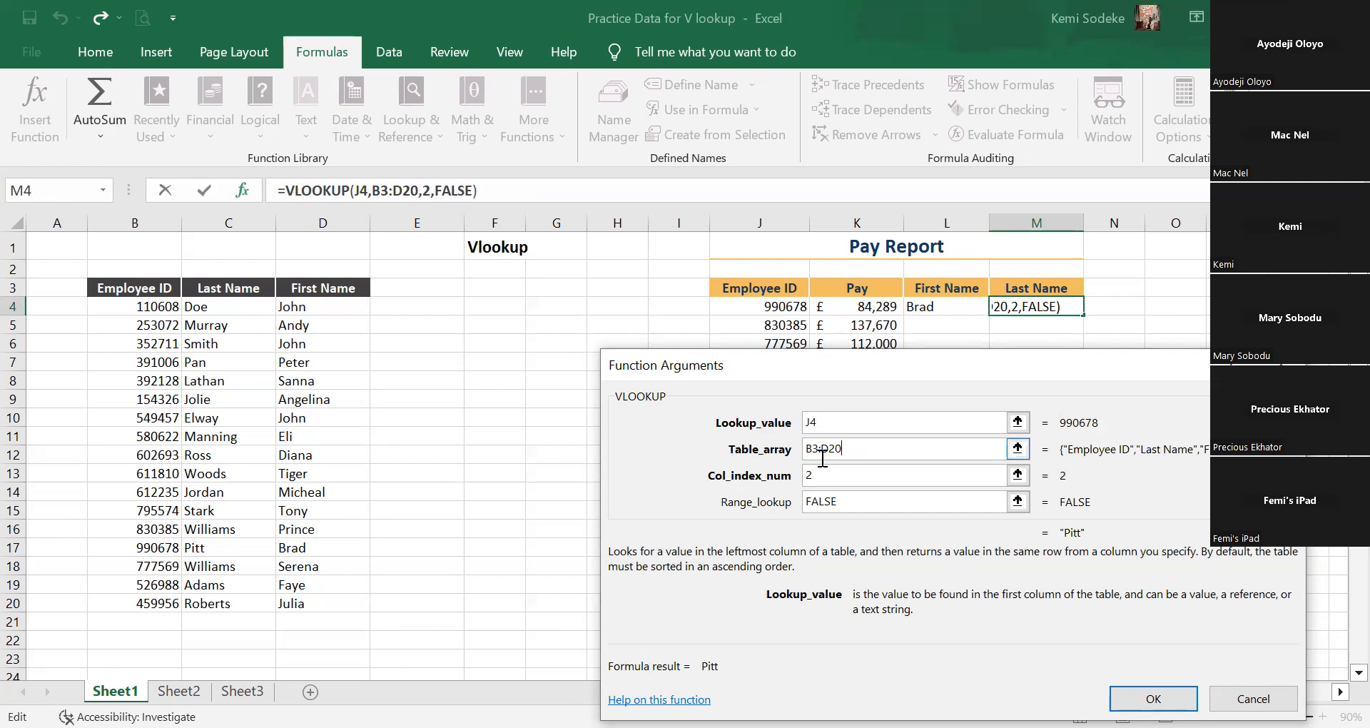
# Clear the M4 lookup's table array and reselect the employee table from B3 to D20.
pyautogui.moveTo(847, 448); pyautogui.dragTo(775, 449)
pyautogui.press('BackSpace')
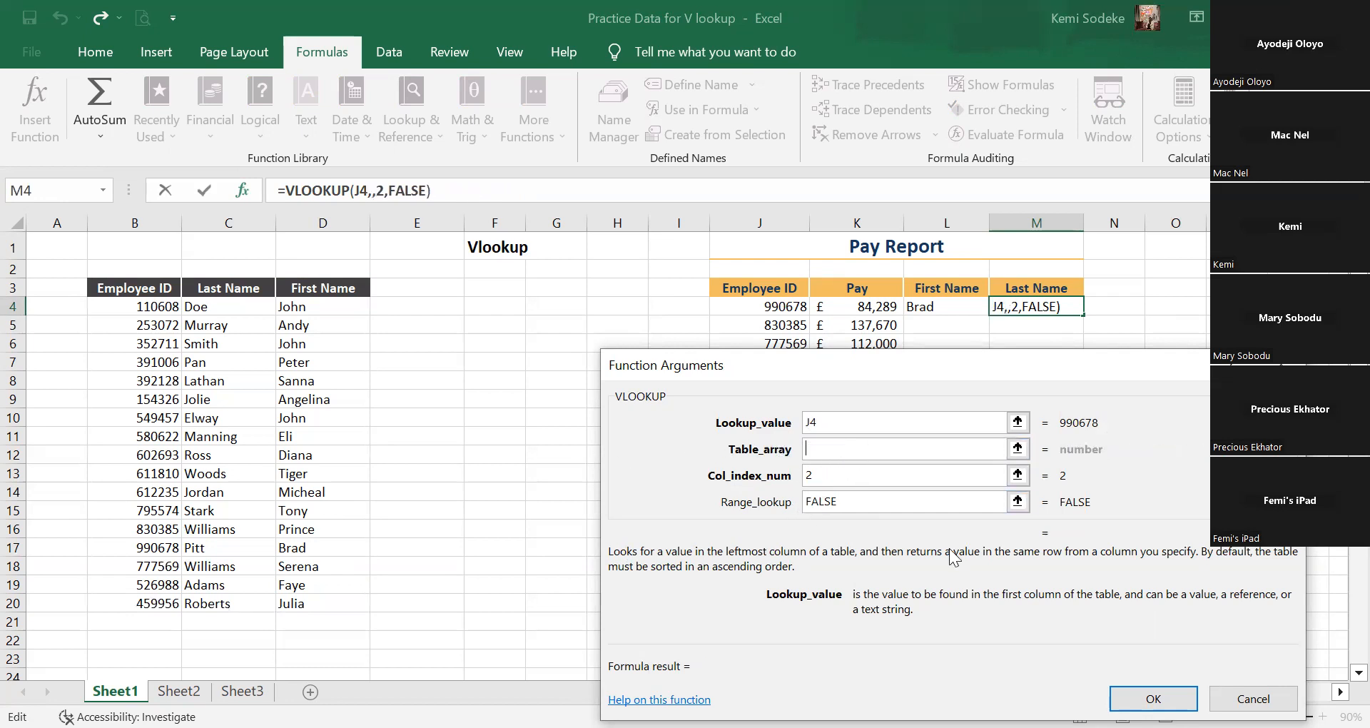
pyautogui.click(119, 293)
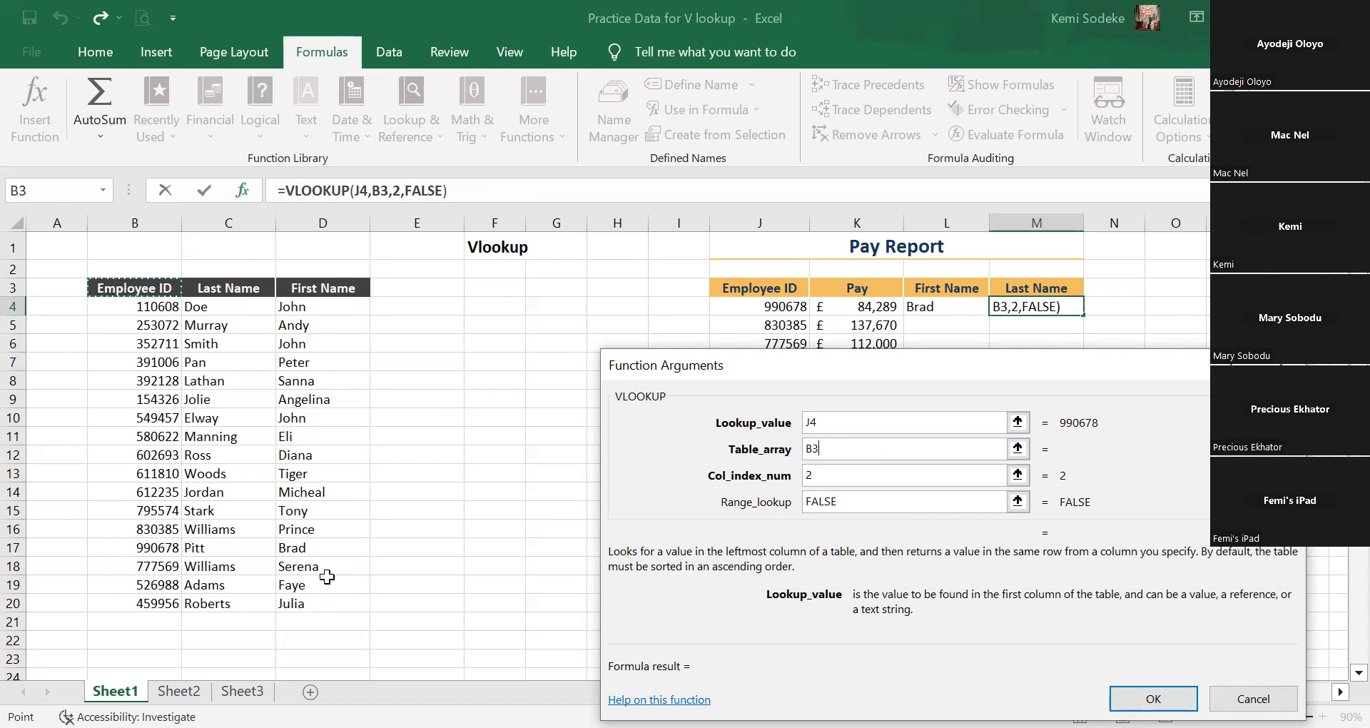
pyautogui.keyDown('shift'); pyautogui.click(327, 604); pyautogui.keyUp('shift')
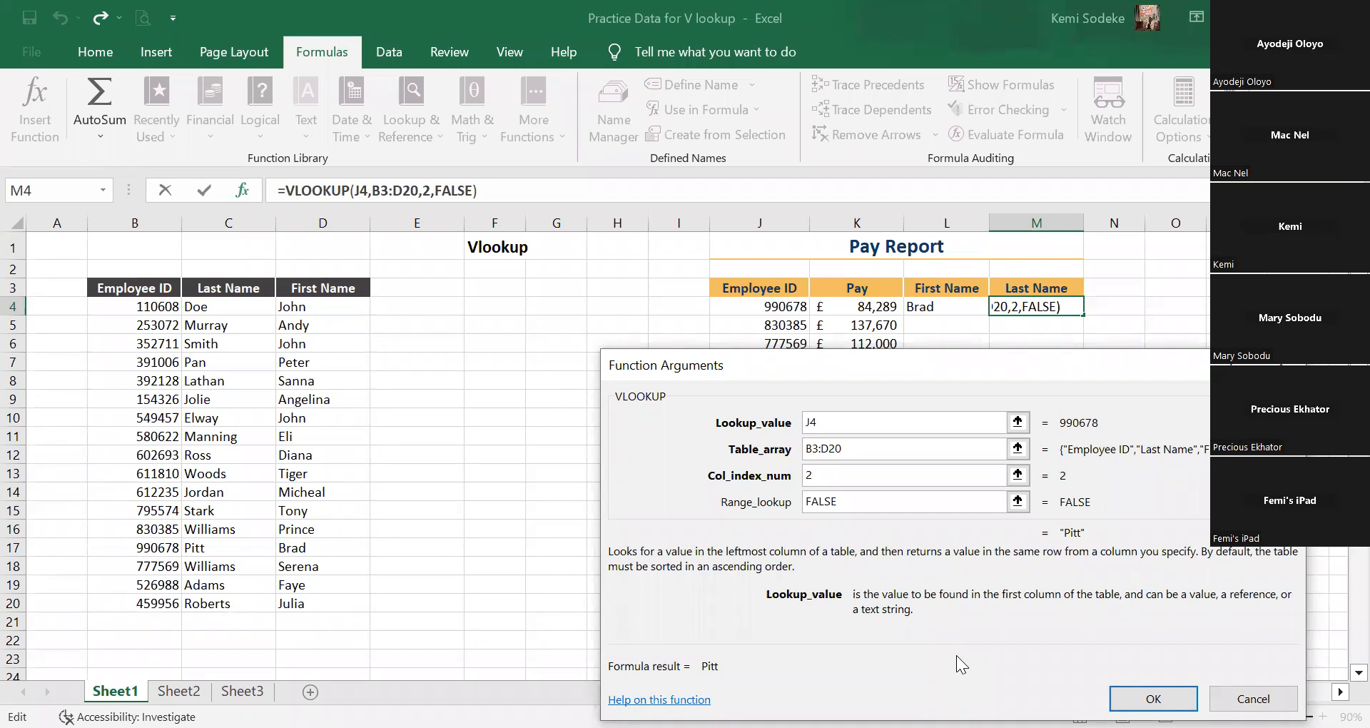
# Empty the table array again and select B3:D20, from the Employee ID header to the last first name.
pyautogui.press('BackSpace')
pyautogui.press('BackSpace')
pyautogui.press('BackSpace')
pyautogui.press('BackSpace')
pyautogui.press('BackSpace')
pyautogui.press('BackSpace')
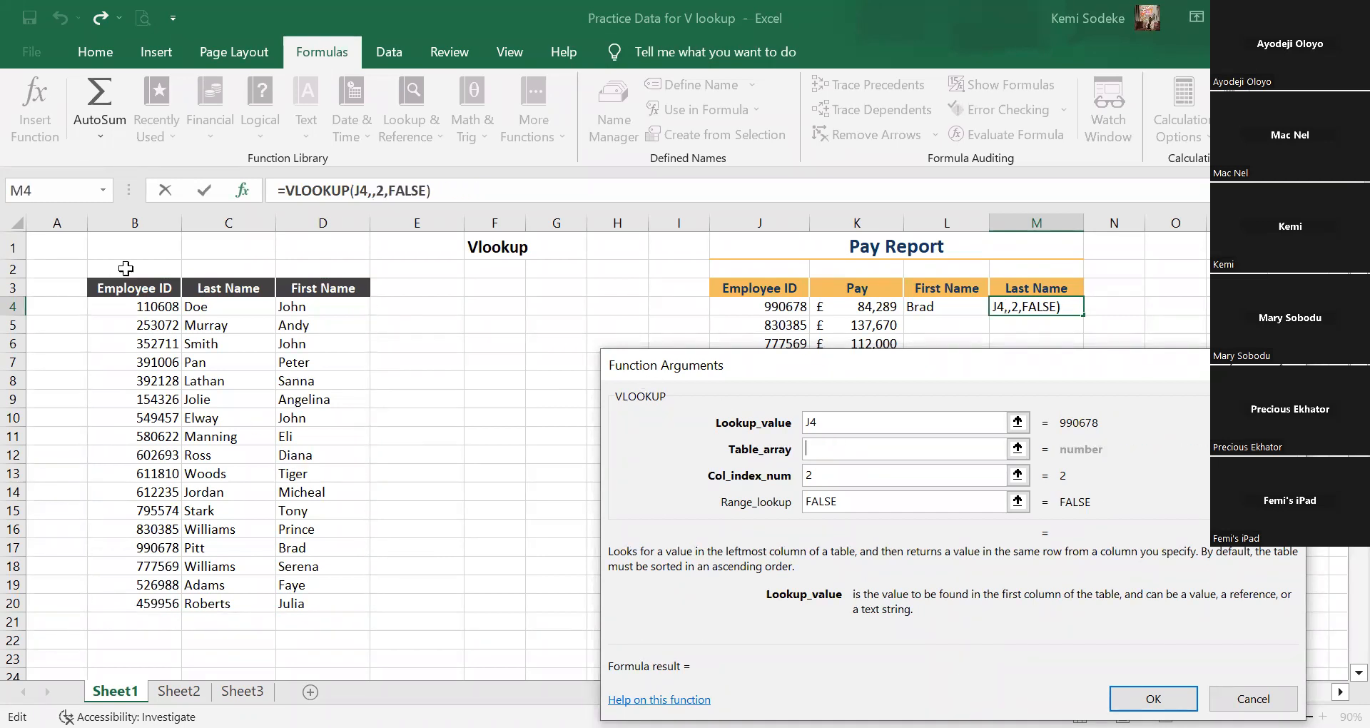
pyautogui.click(125, 289)
pyautogui.moveTo(298, 602); pyautogui.dragTo(297, 602)
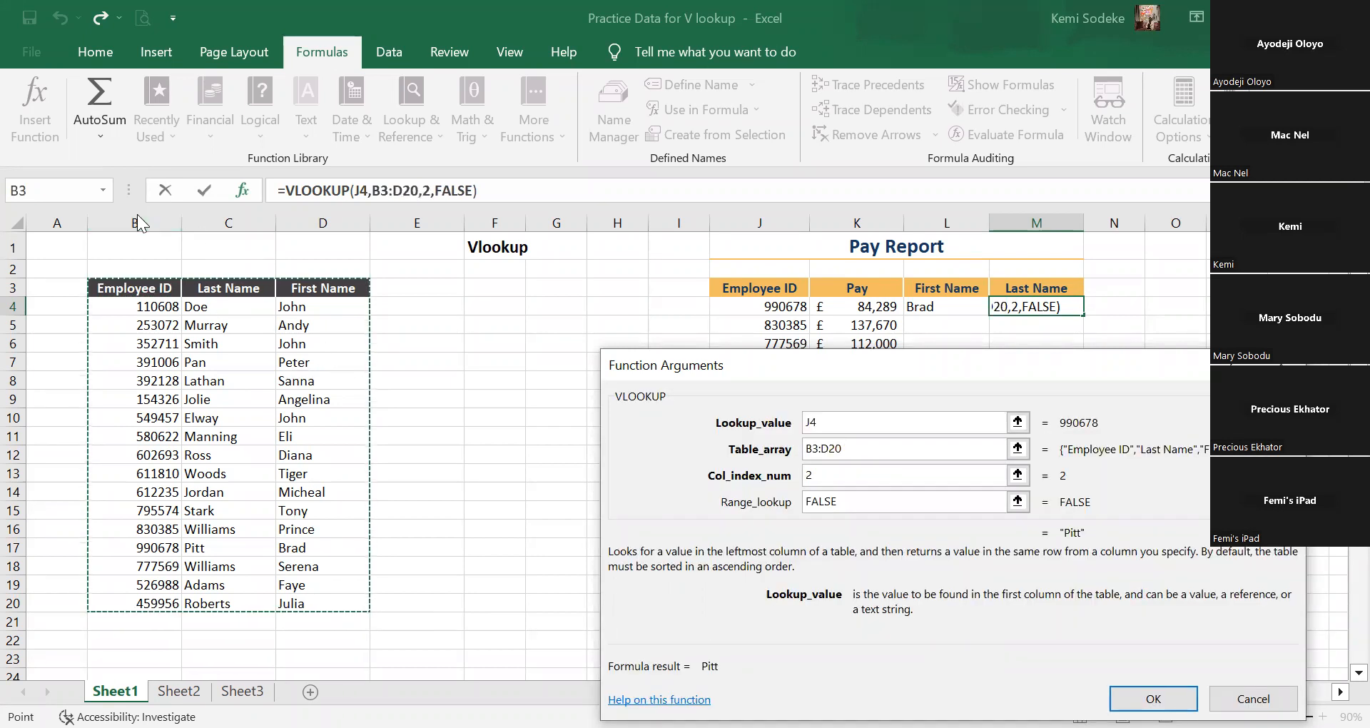
# Set the M4 table array to B3:D20 after trying whole columns B to D, and confirm the formula.
pyautogui.moveTo(134, 223); pyautogui.dragTo(299, 234)
pyautogui.click(120, 288)
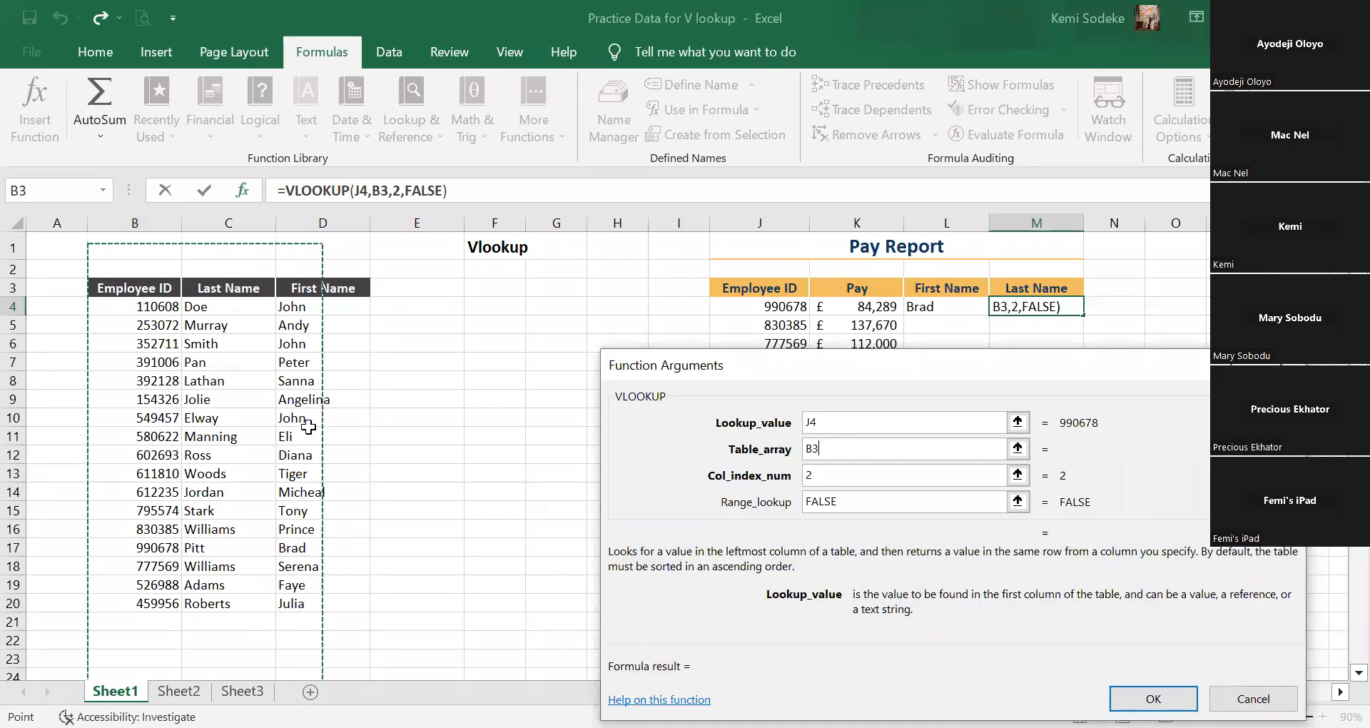
pyautogui.hotkey('ctrl', 'shift', 'Right')
pyautogui.hotkey('ctrl', 'shift', 'Down')
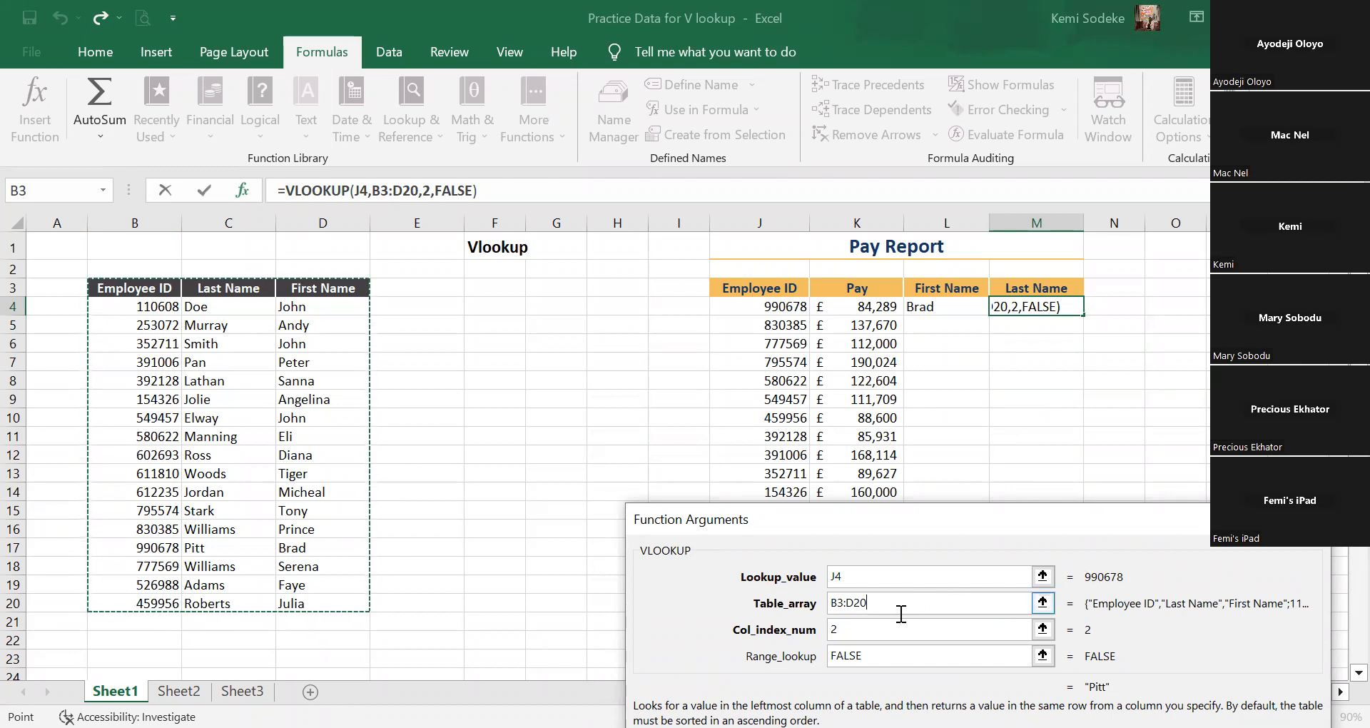
pyautogui.click(860, 576)
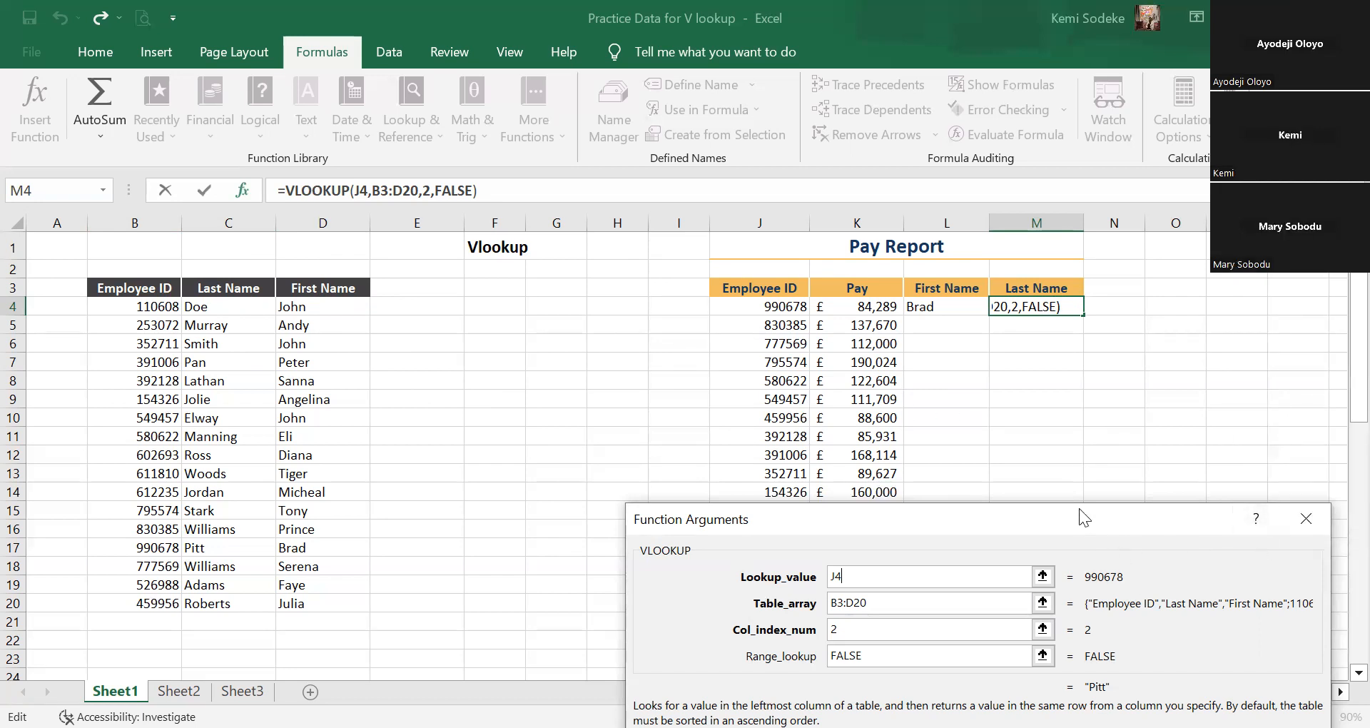
pyautogui.moveTo(759, 677); pyautogui.dragTo(741, 550)
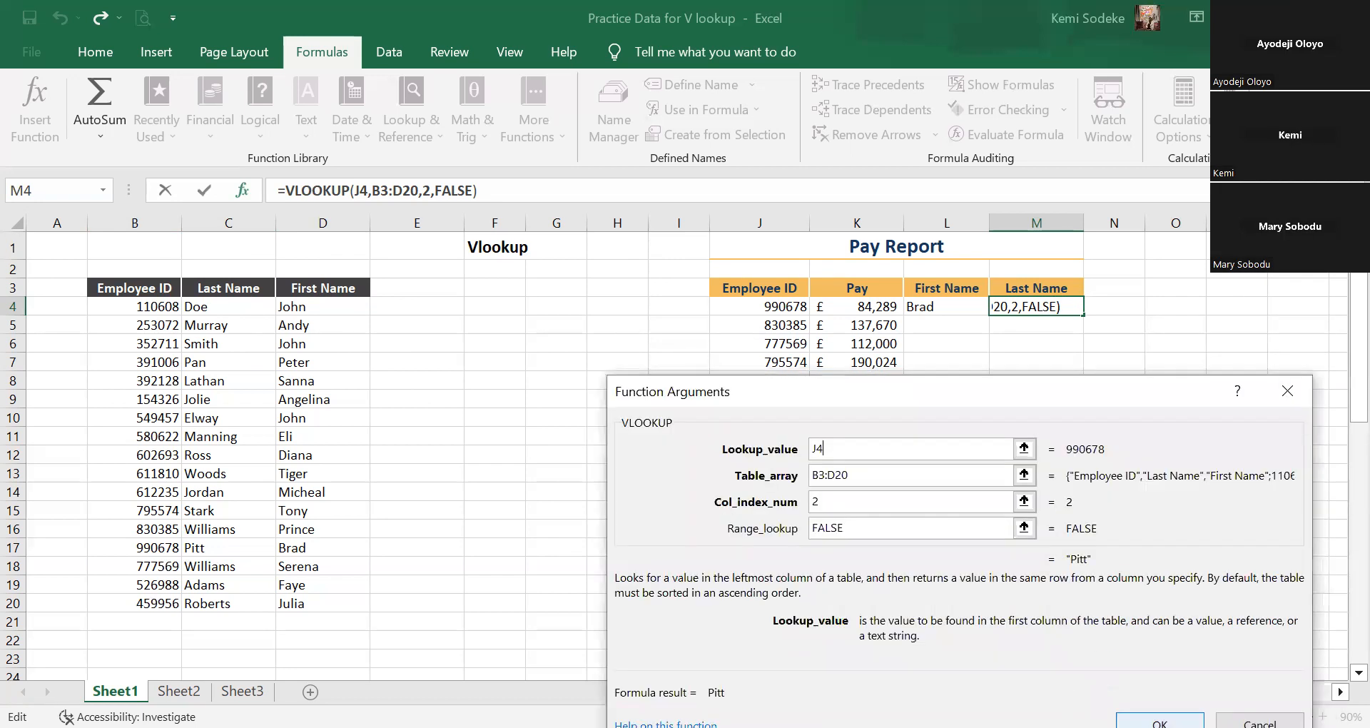
pyautogui.press('Return')
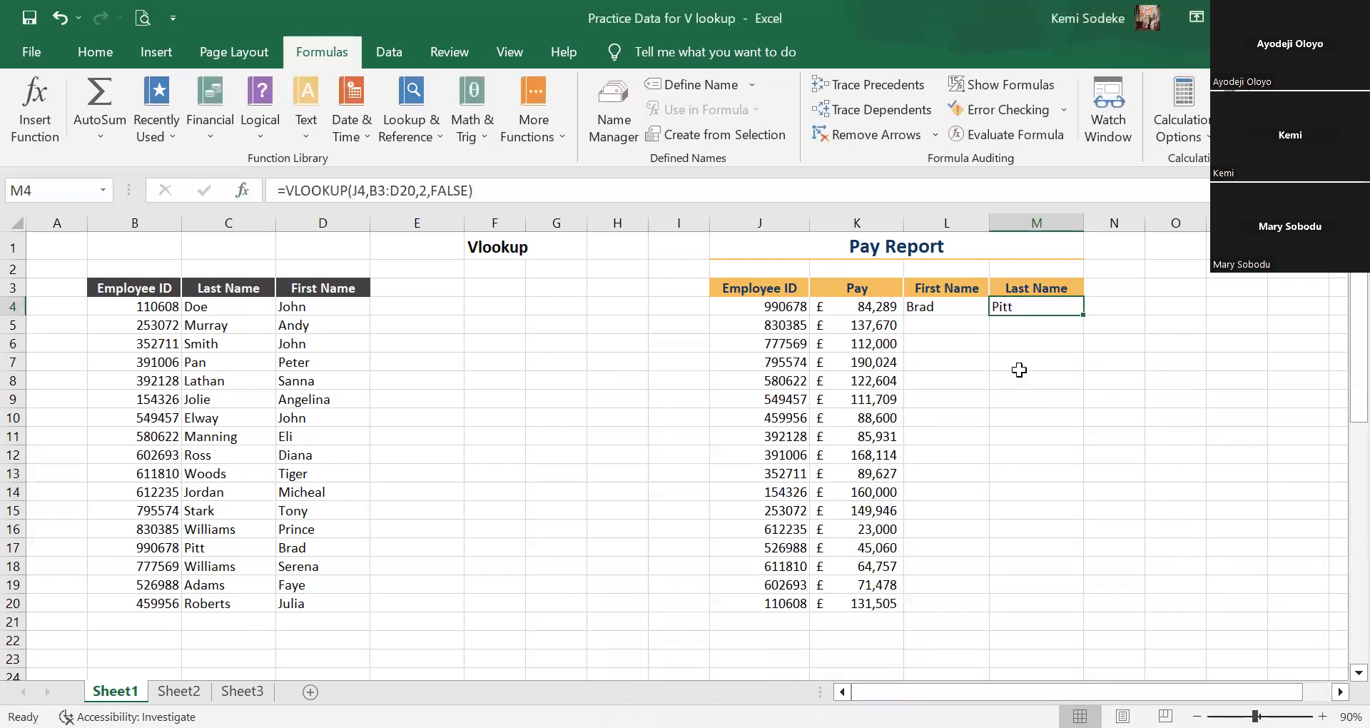
# Review the VLOOKUP arguments of the first-name formula in L4 and compare them with the last-name formula in M4.
pyautogui.click(932, 307)
pyautogui.click(238, 187)
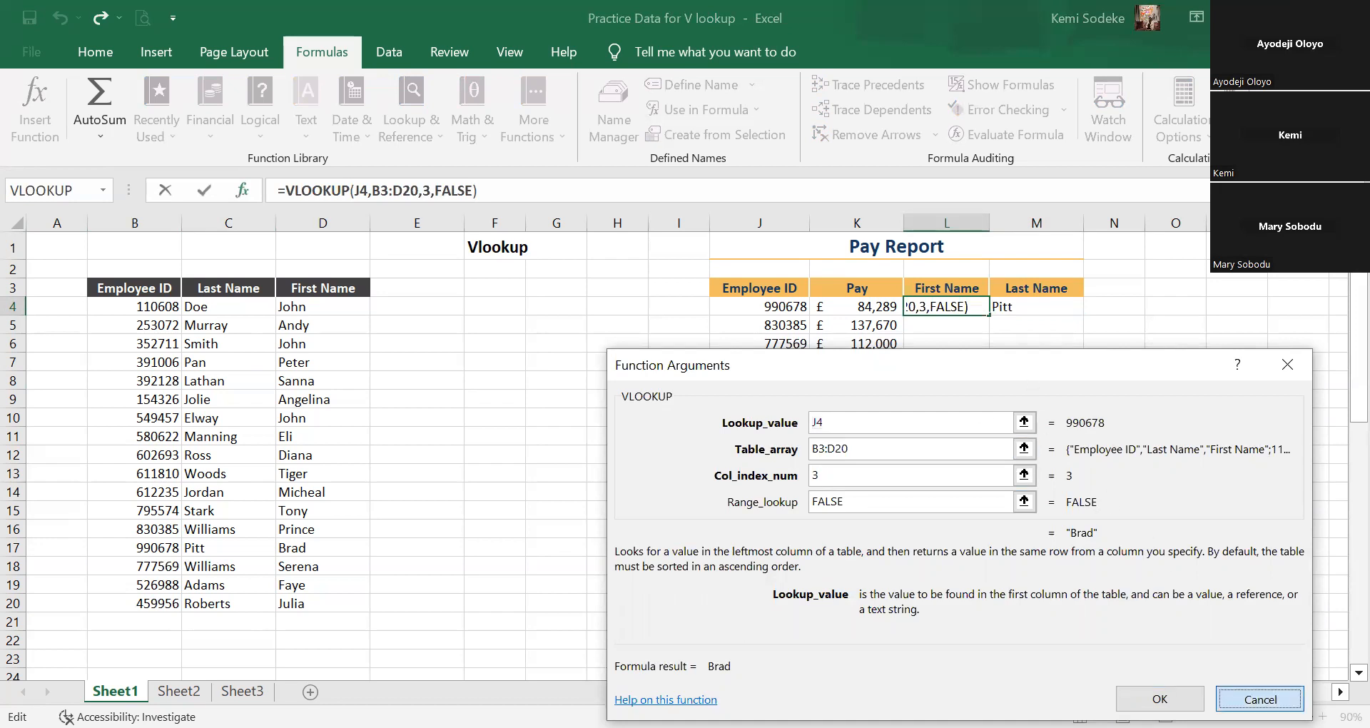
pyautogui.press('Return')
pyautogui.click(1001, 302)
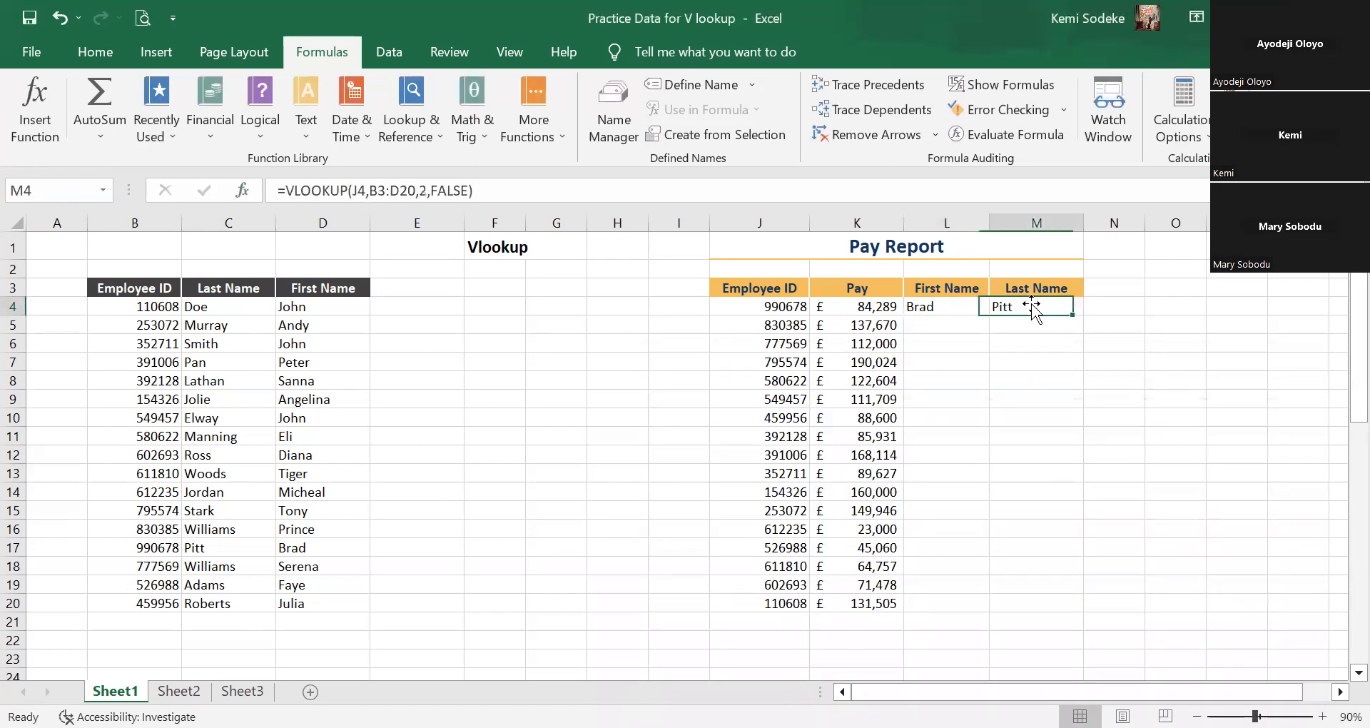
pyautogui.click(1019, 441)
pyautogui.click(943, 306)
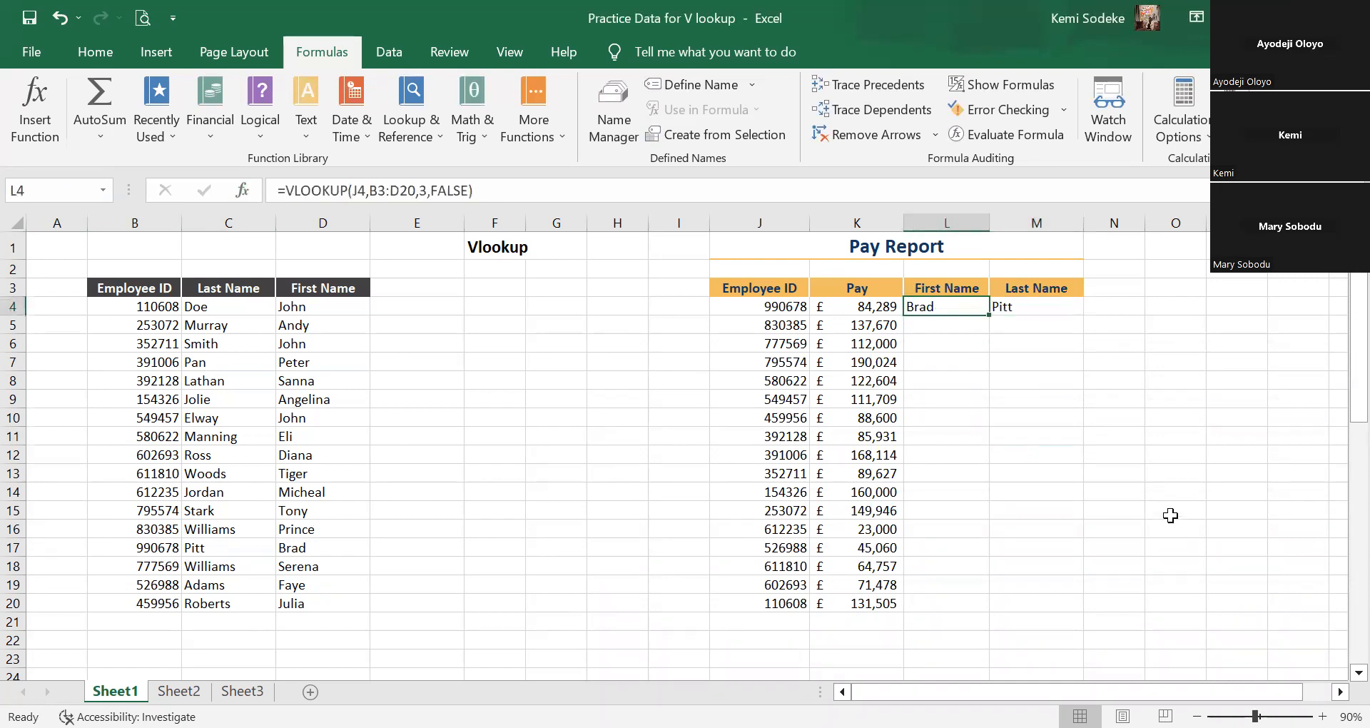
# Clear the first-name and last-name lookup formulas from L4:M4 in the Pay Report.
pyautogui.click(937, 328)
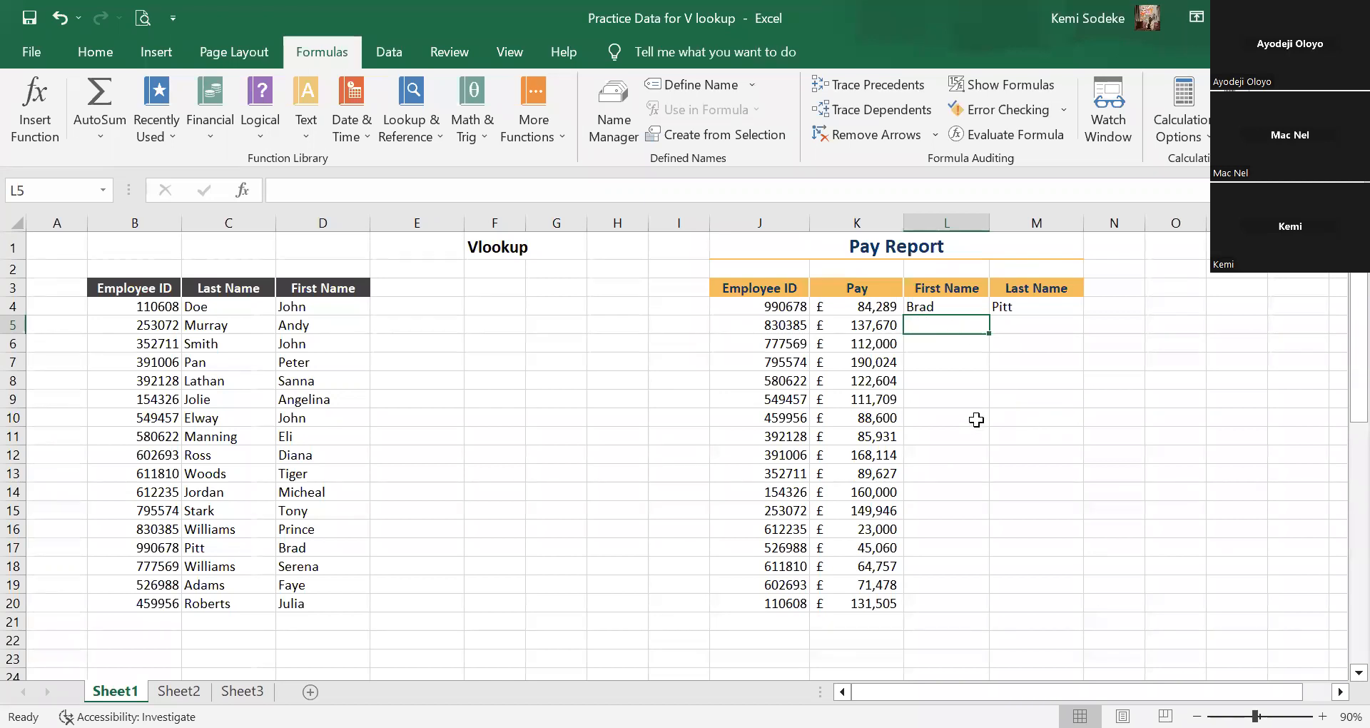
pyautogui.click(490, 243)
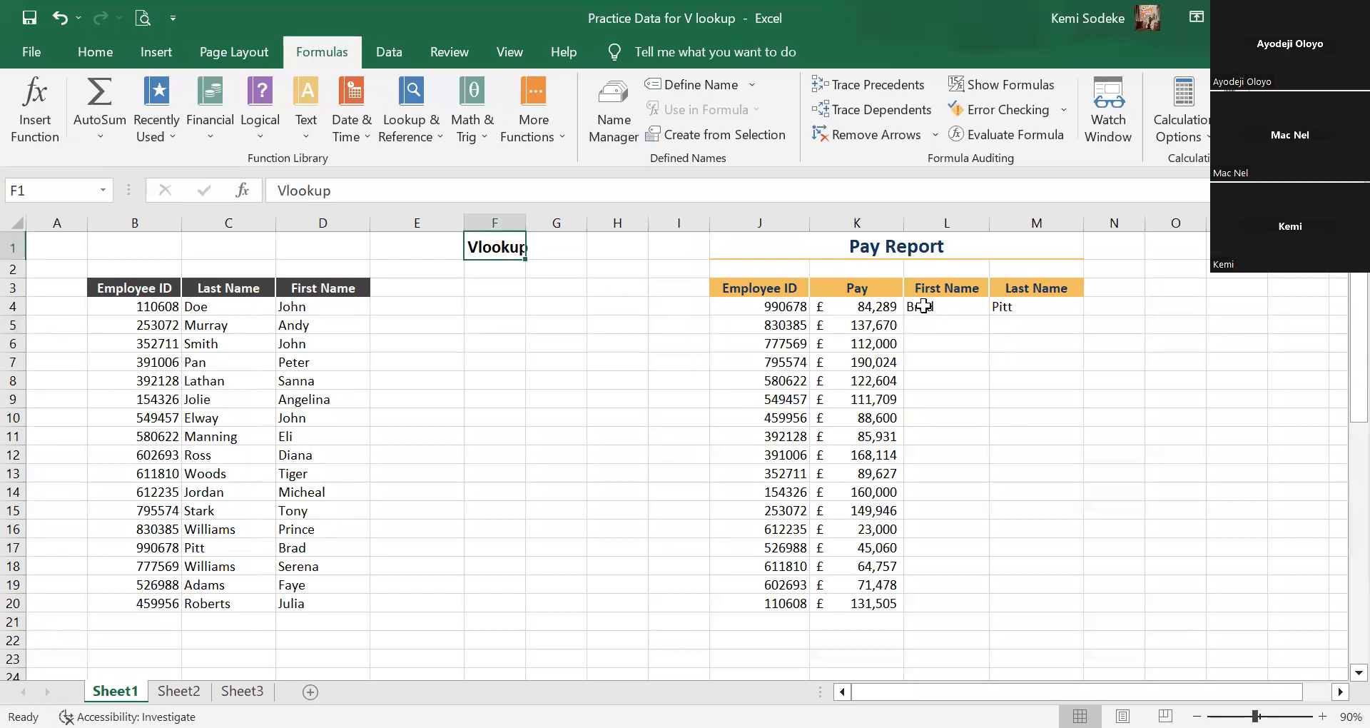
pyautogui.click(985, 306)
pyautogui.moveTo(992, 306); pyautogui.dragTo(1035, 314)
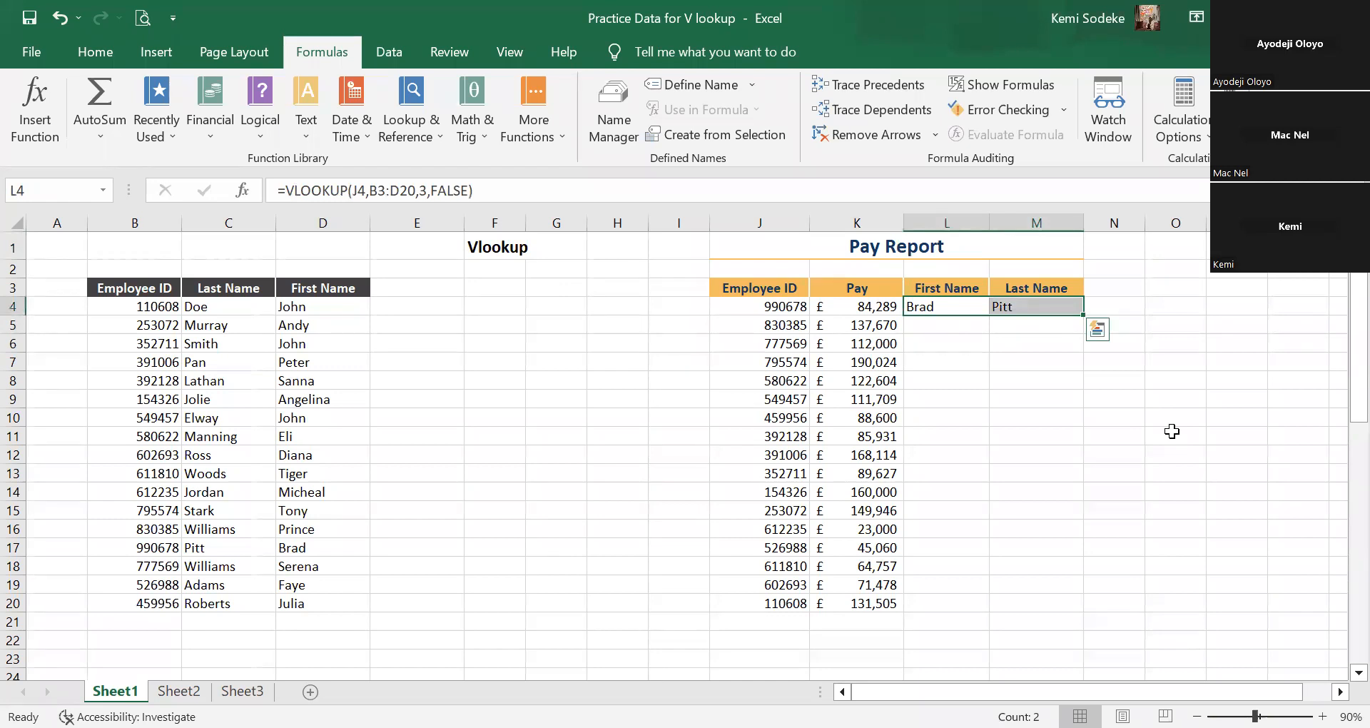
pyautogui.press('Delete')
pyautogui.click(1118, 385)
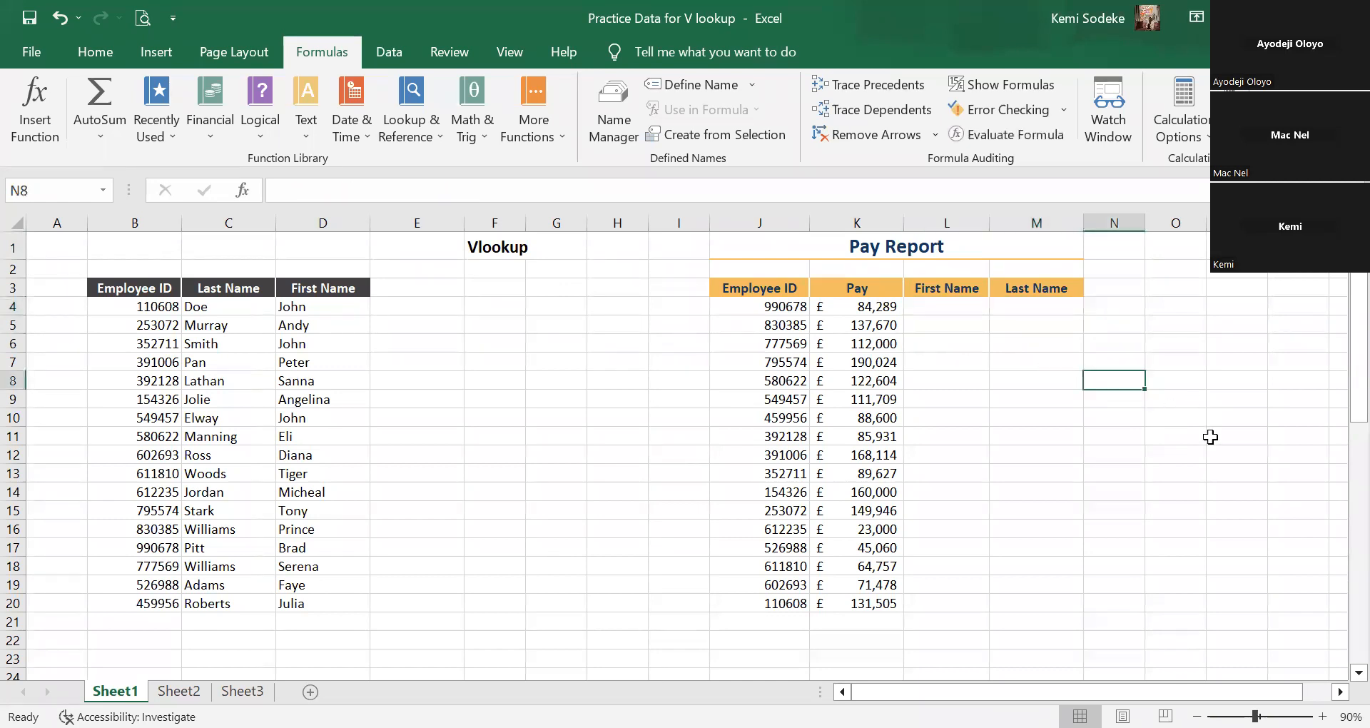
pyautogui.click(962, 313)
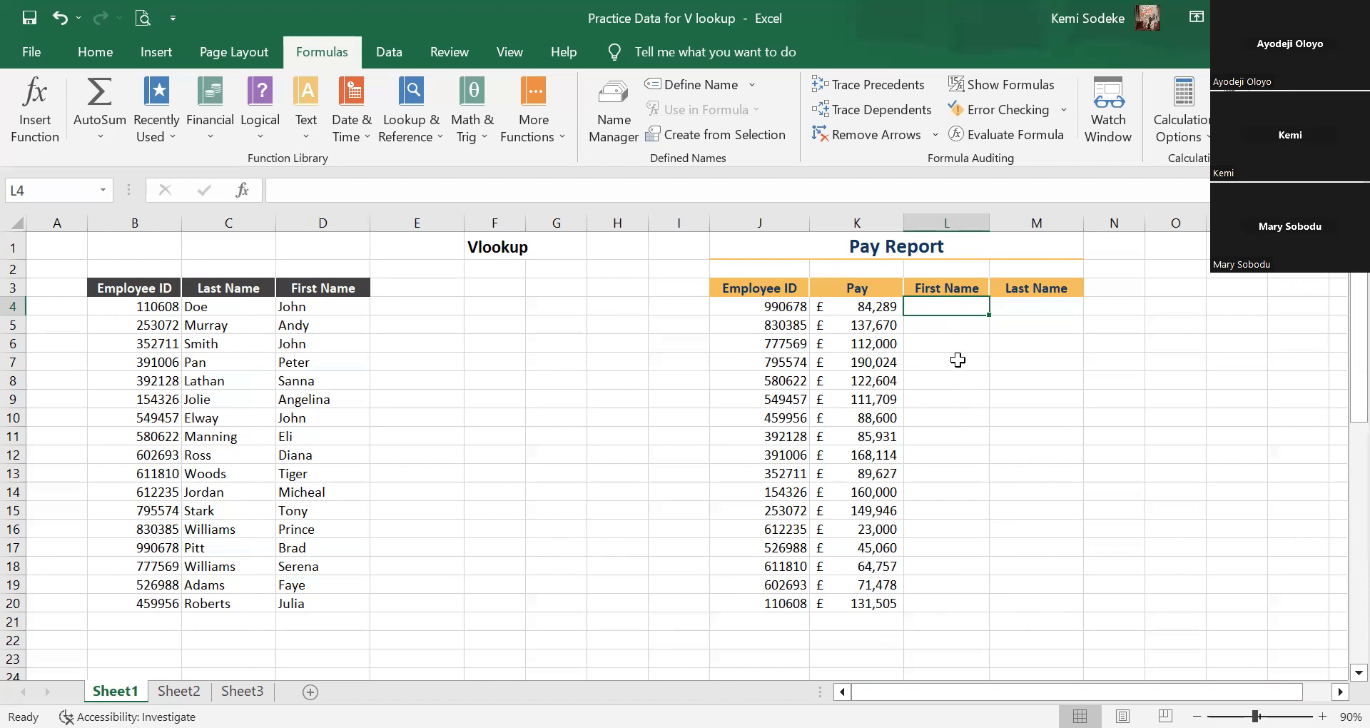
pyautogui.click(986, 438)
pyautogui.click(988, 308)
pyautogui.click(1040, 308)
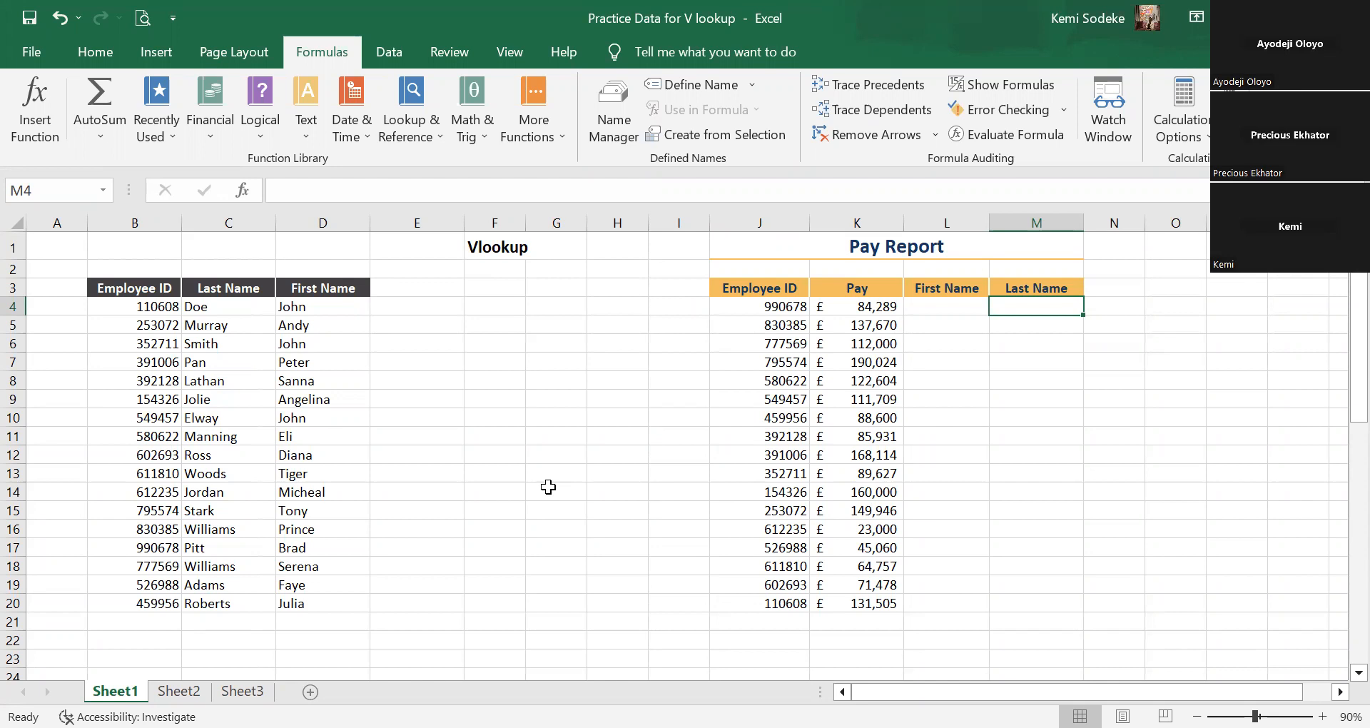
# Start a VLOOKUP formula in L4 under First Name, with its function arguments open, and set the lookup value to J4.
pyautogui.click(961, 312)
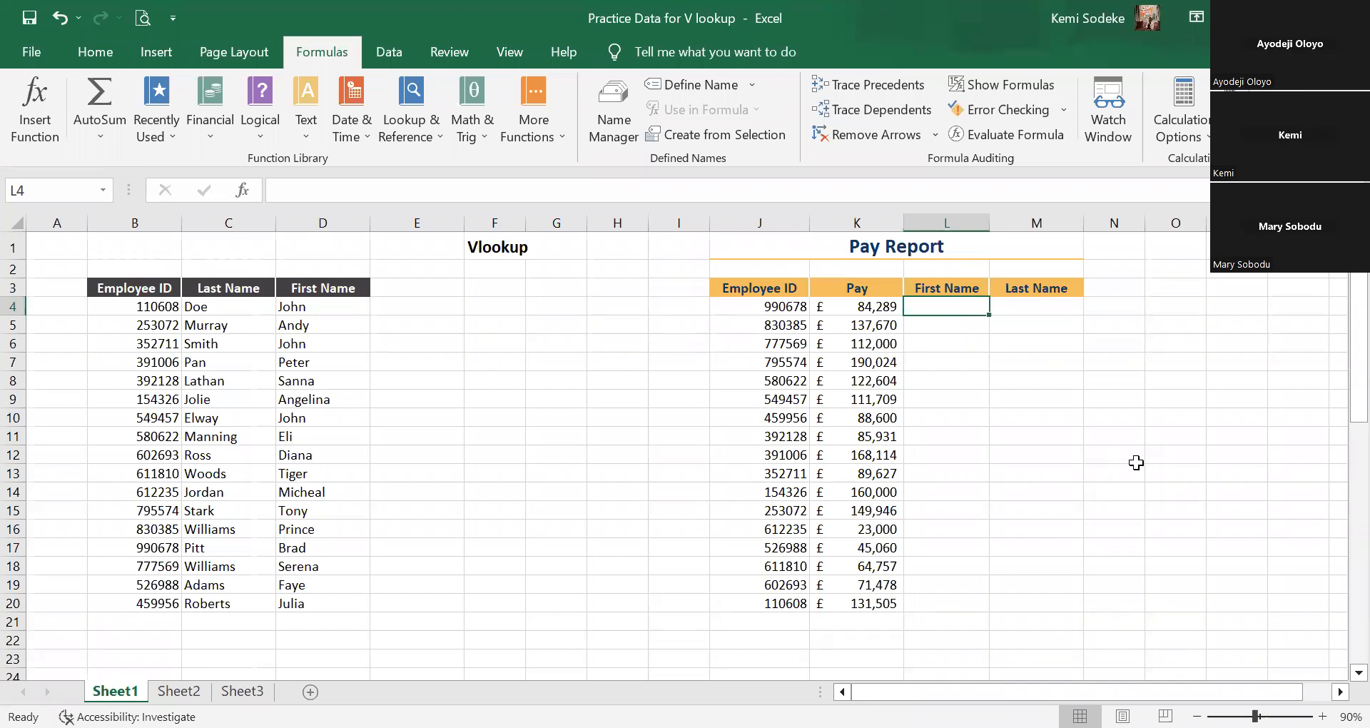
pyautogui.write('=')
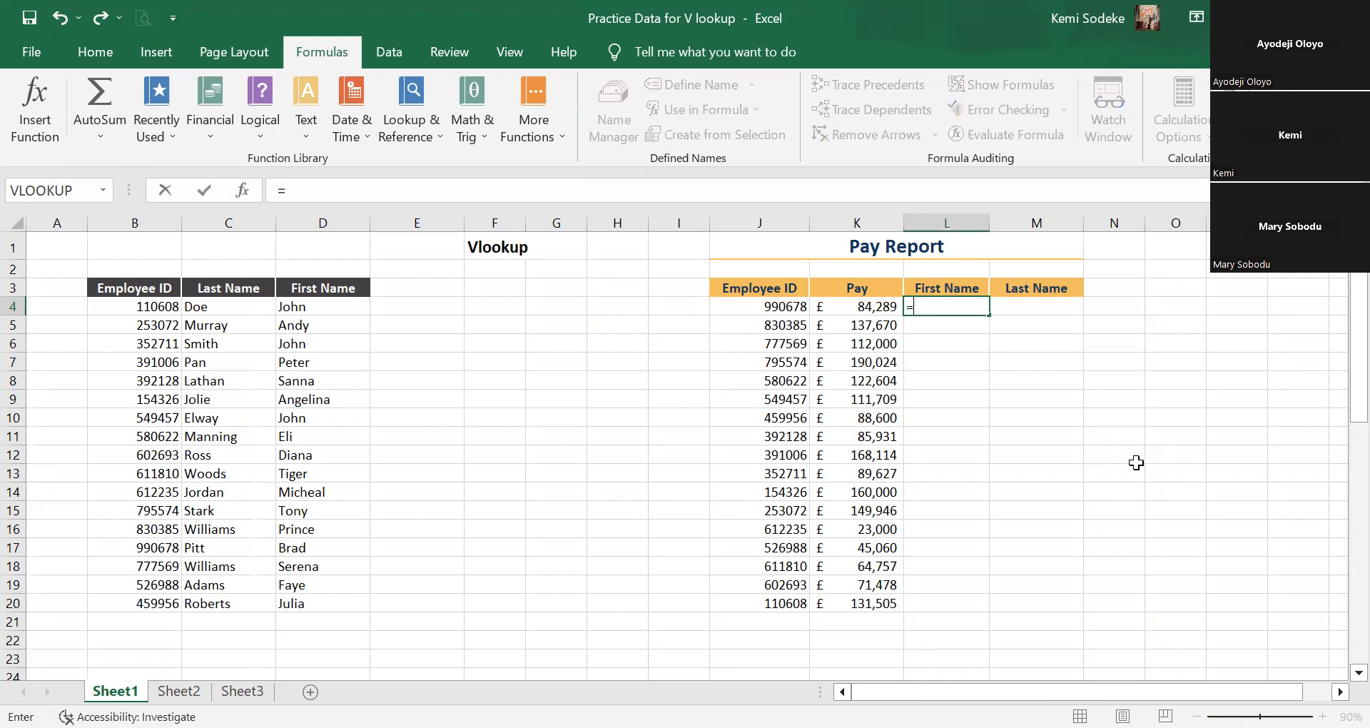
pyautogui.write('vloo')
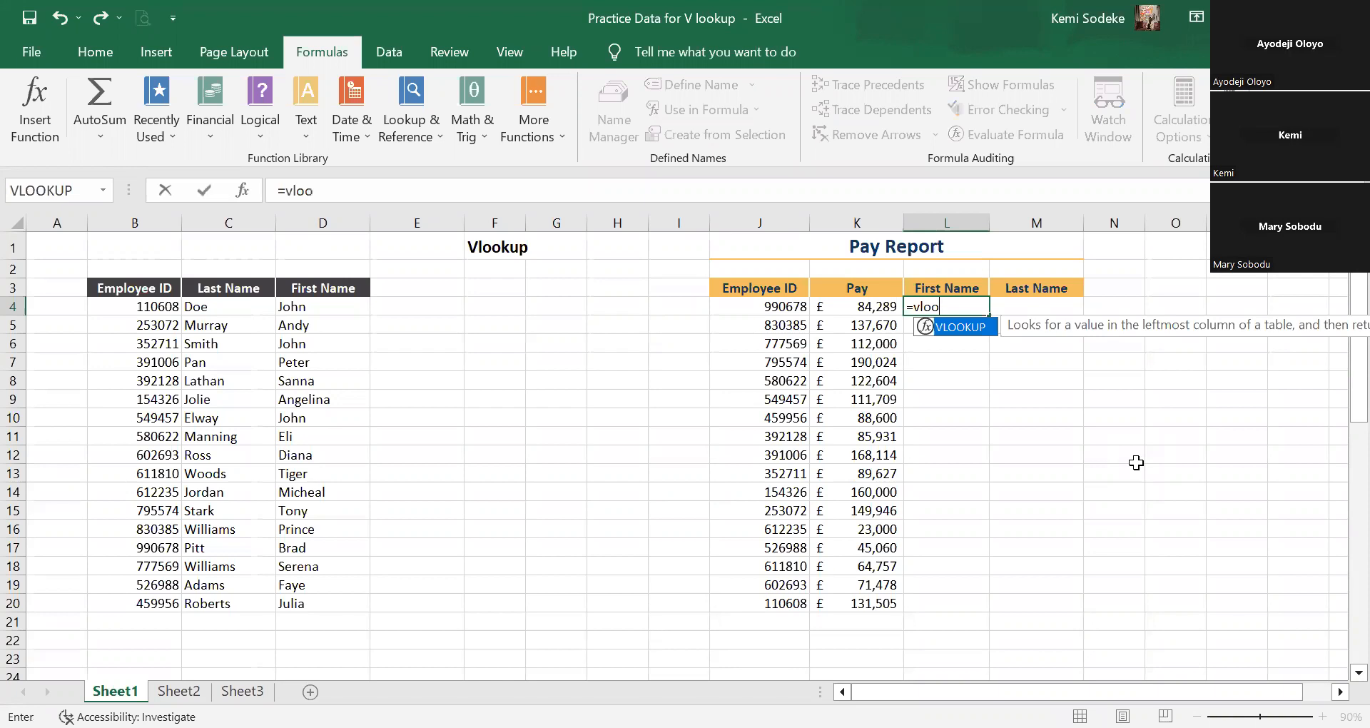
pyautogui.write('kup(')
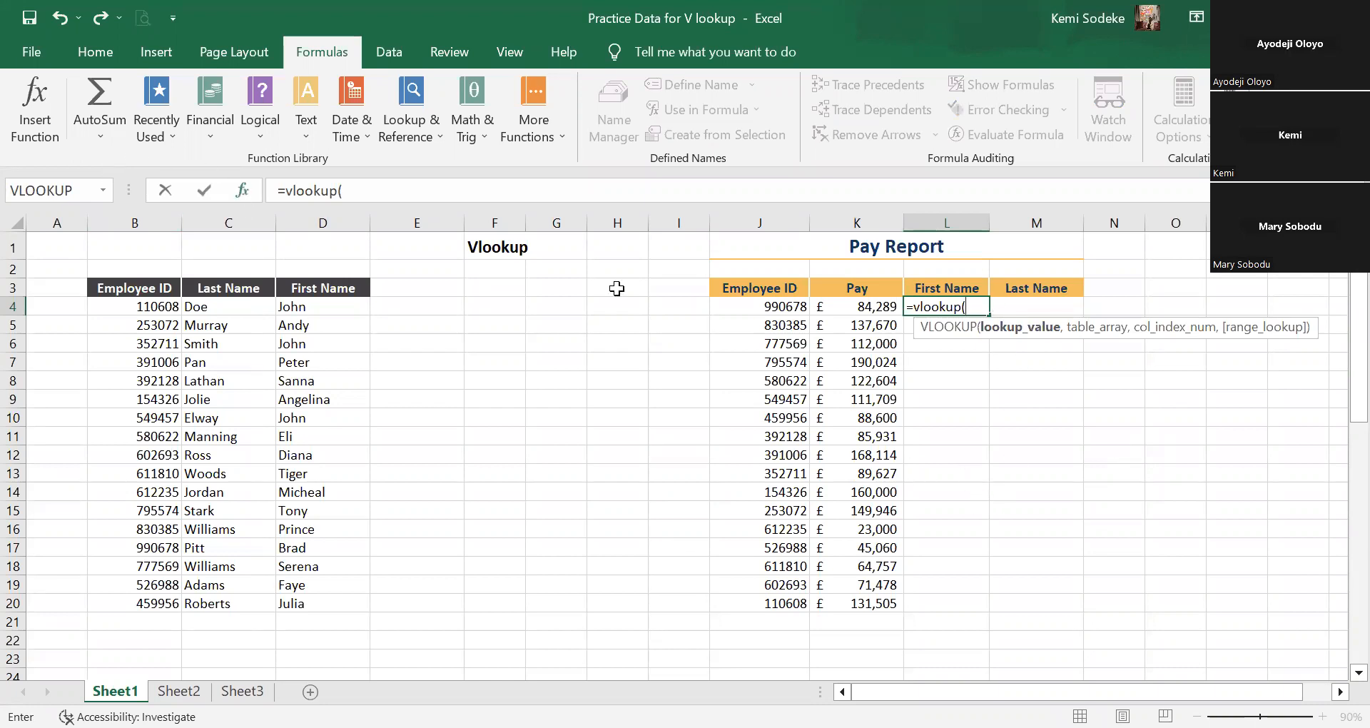
pyautogui.click(243, 191)
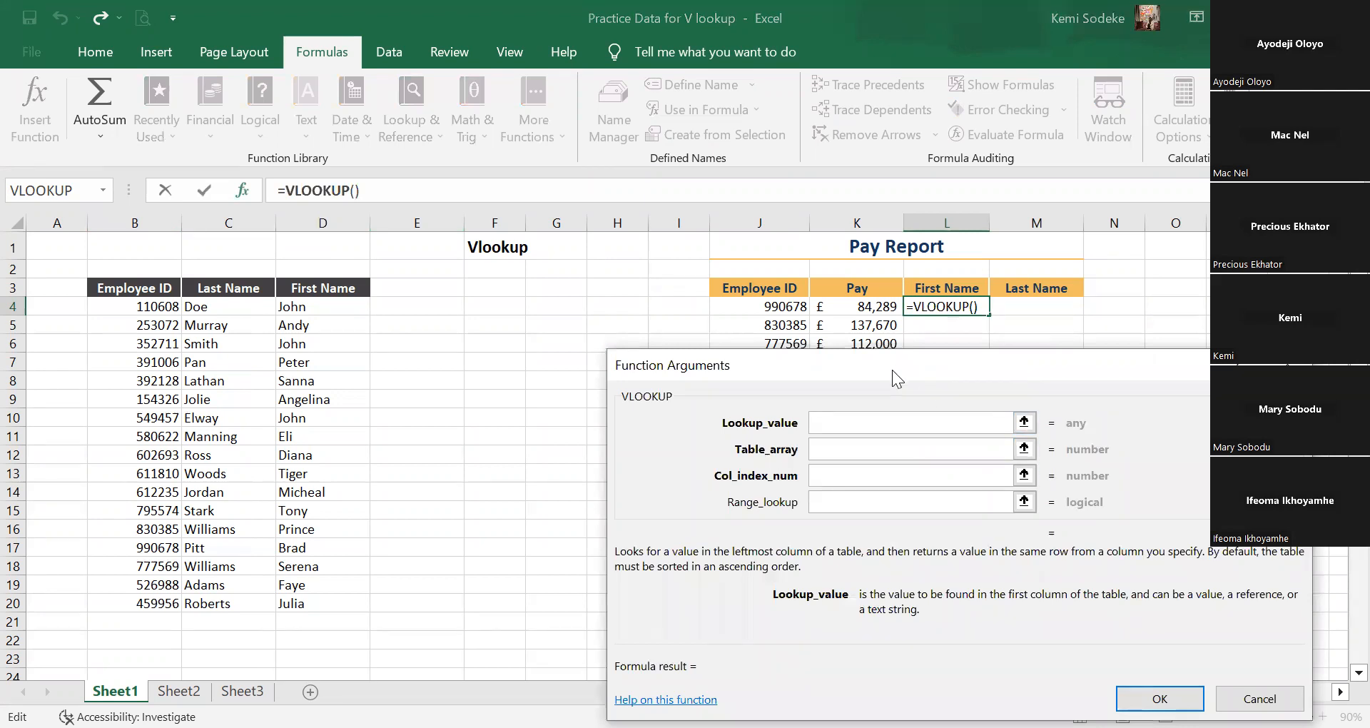
pyautogui.moveTo(892, 369); pyautogui.dragTo(904, 431)
pyautogui.click(851, 483)
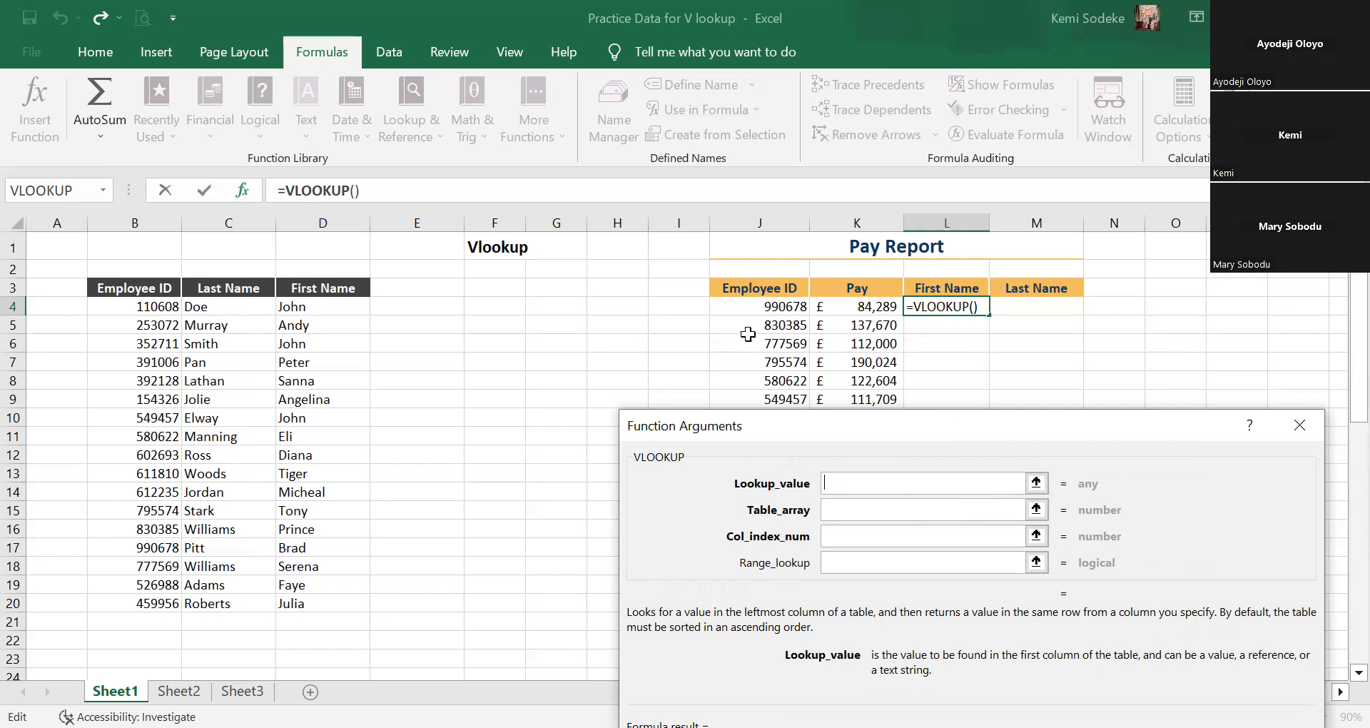
pyautogui.click(758, 307)
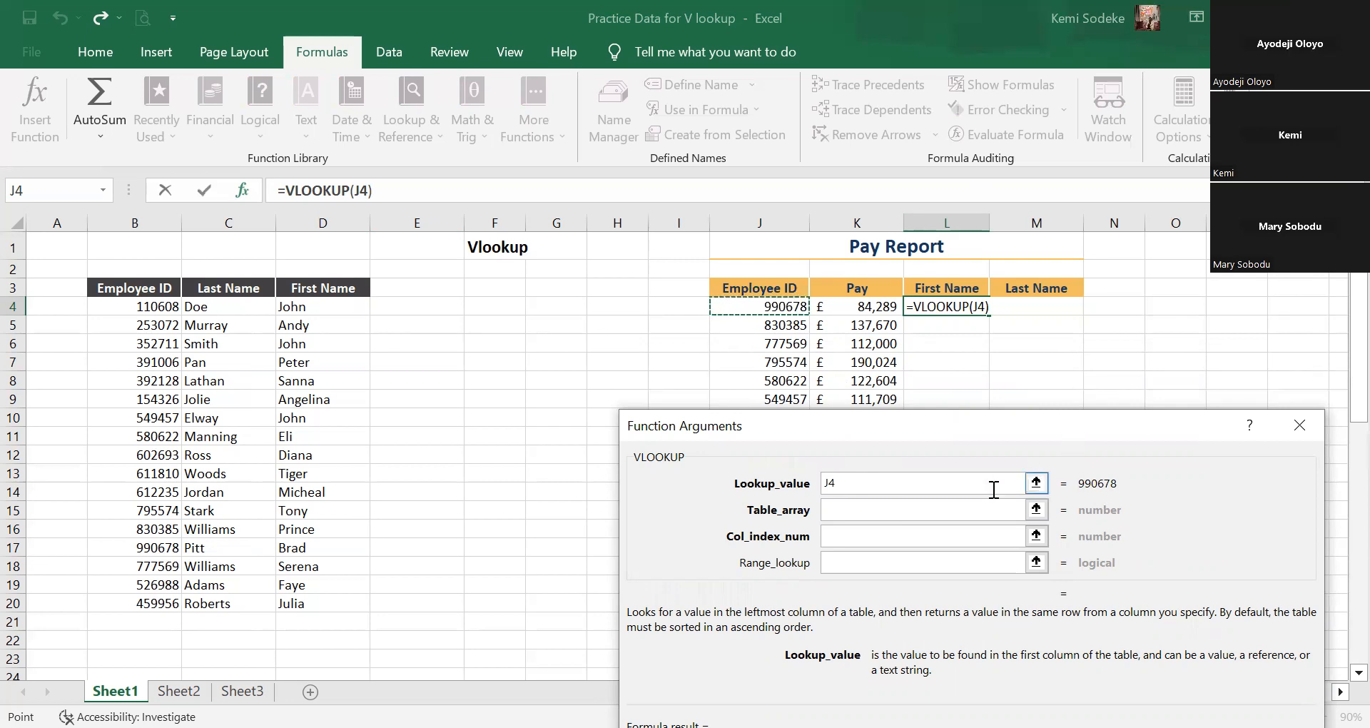
# Set the L4 formula's table array to B3:D20, covering the whole employee table including its headers.
pyautogui.click(860, 509)
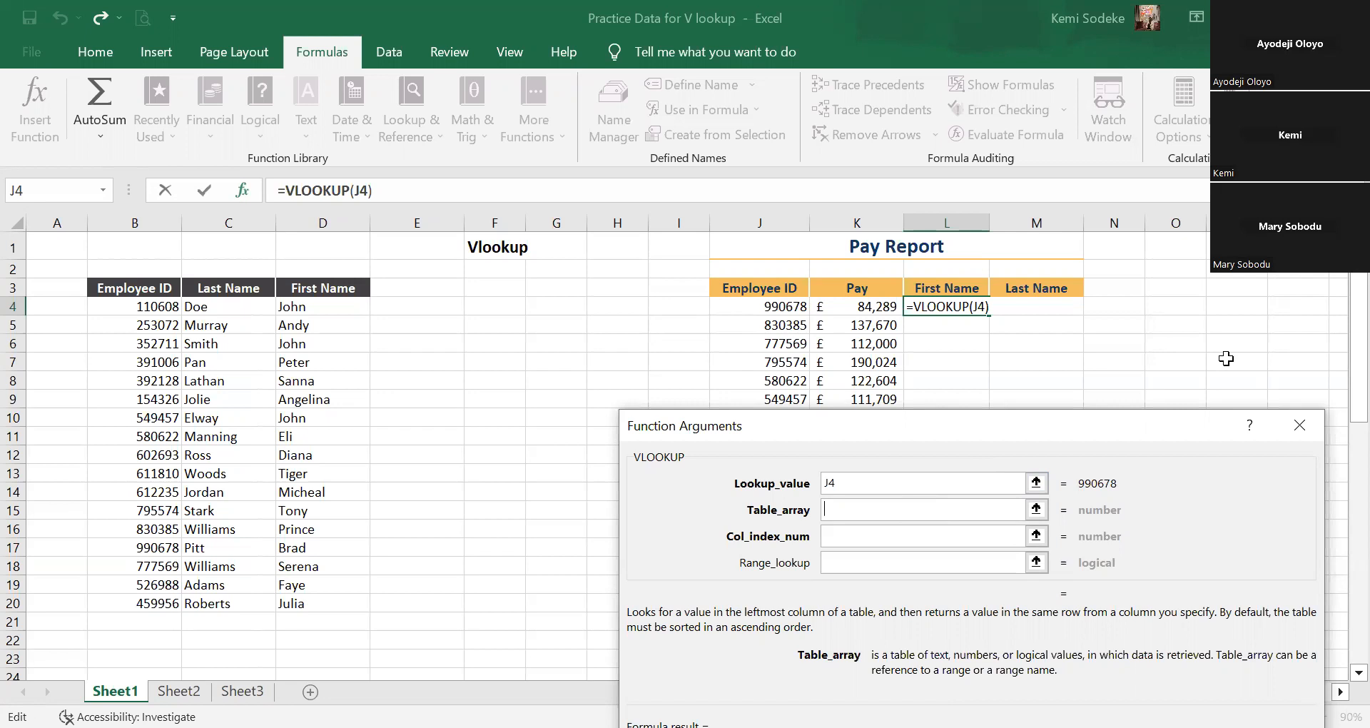
pyautogui.click(133, 290)
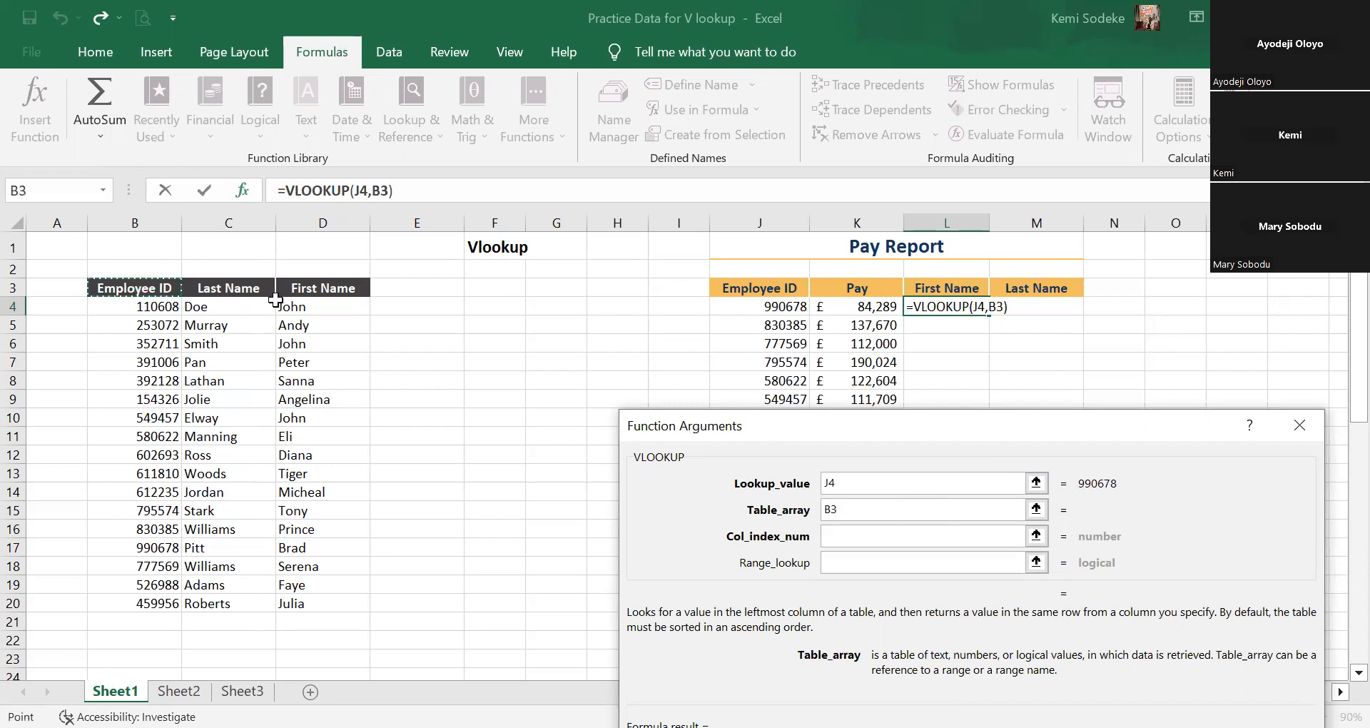
pyautogui.moveTo(326, 359); pyautogui.dragTo(331, 603)
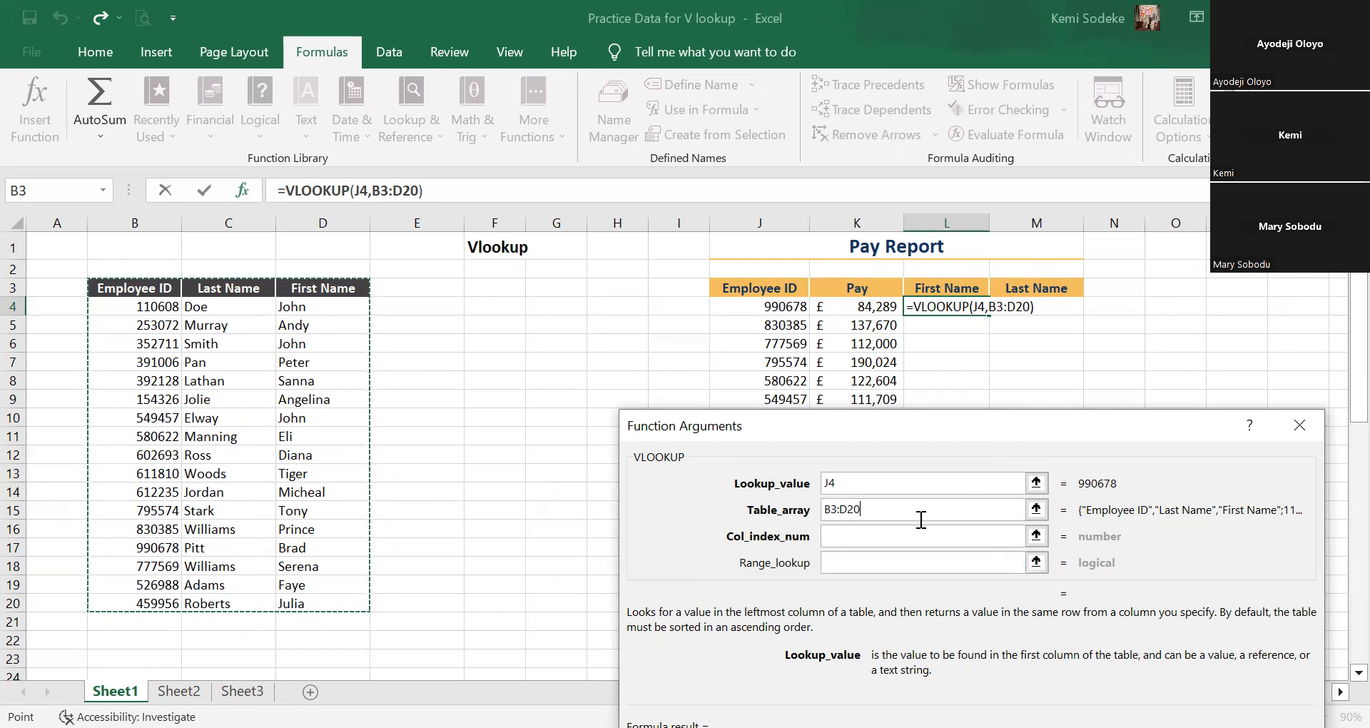
# Set the L4 formula's column index to 3 and range lookup to false, and confirm the formula.
pyautogui.click(878, 534)
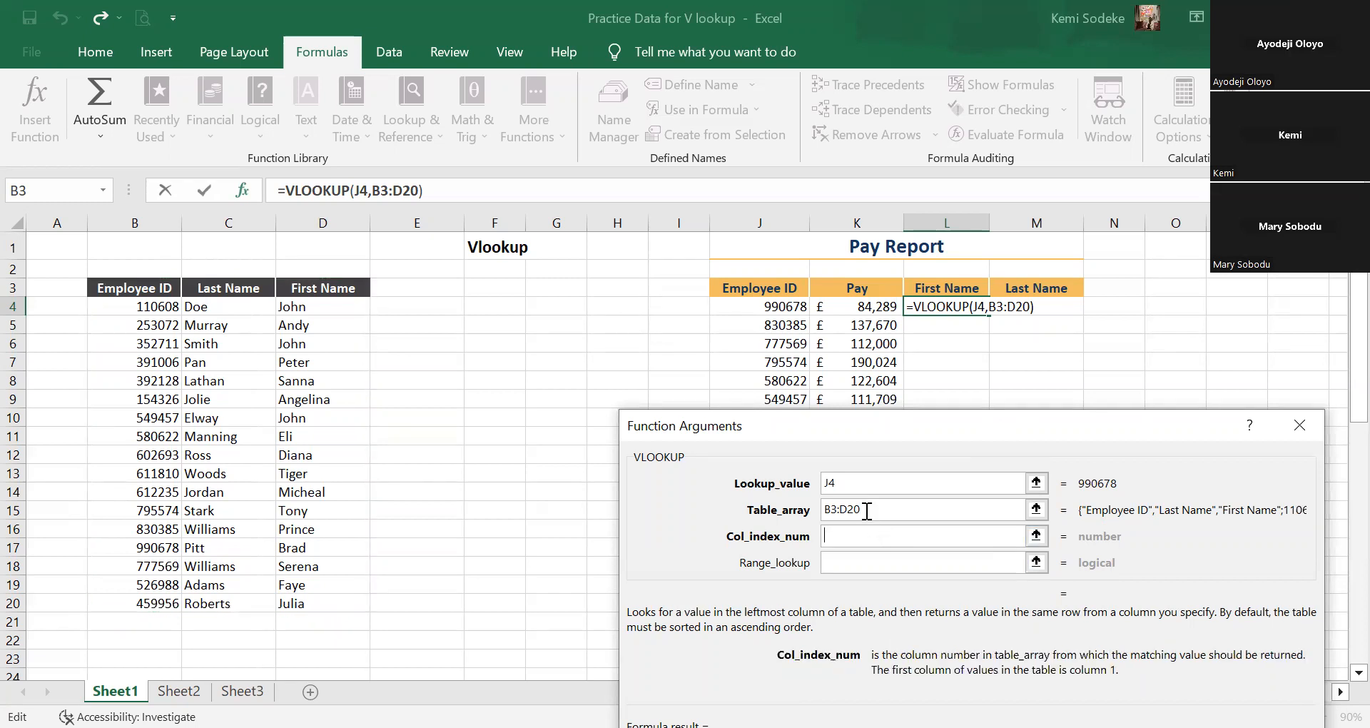
pyautogui.write('3')
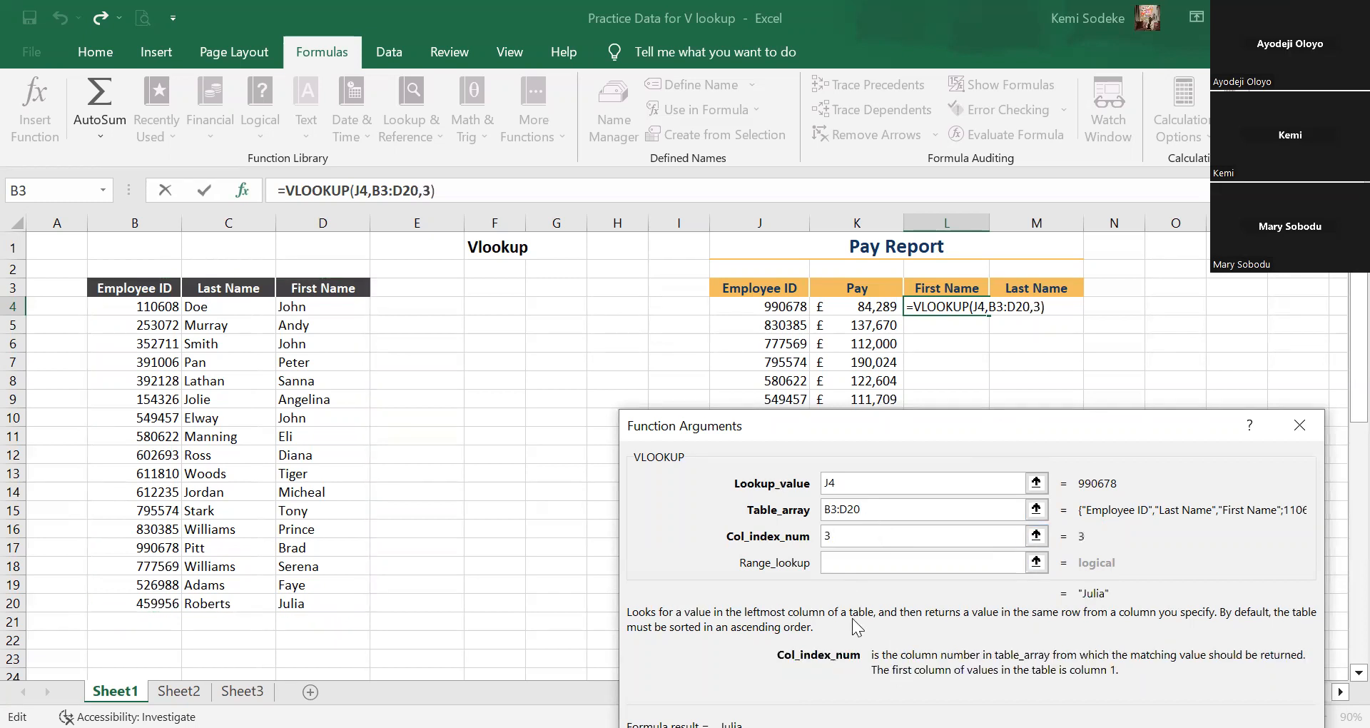
pyautogui.click(840, 561)
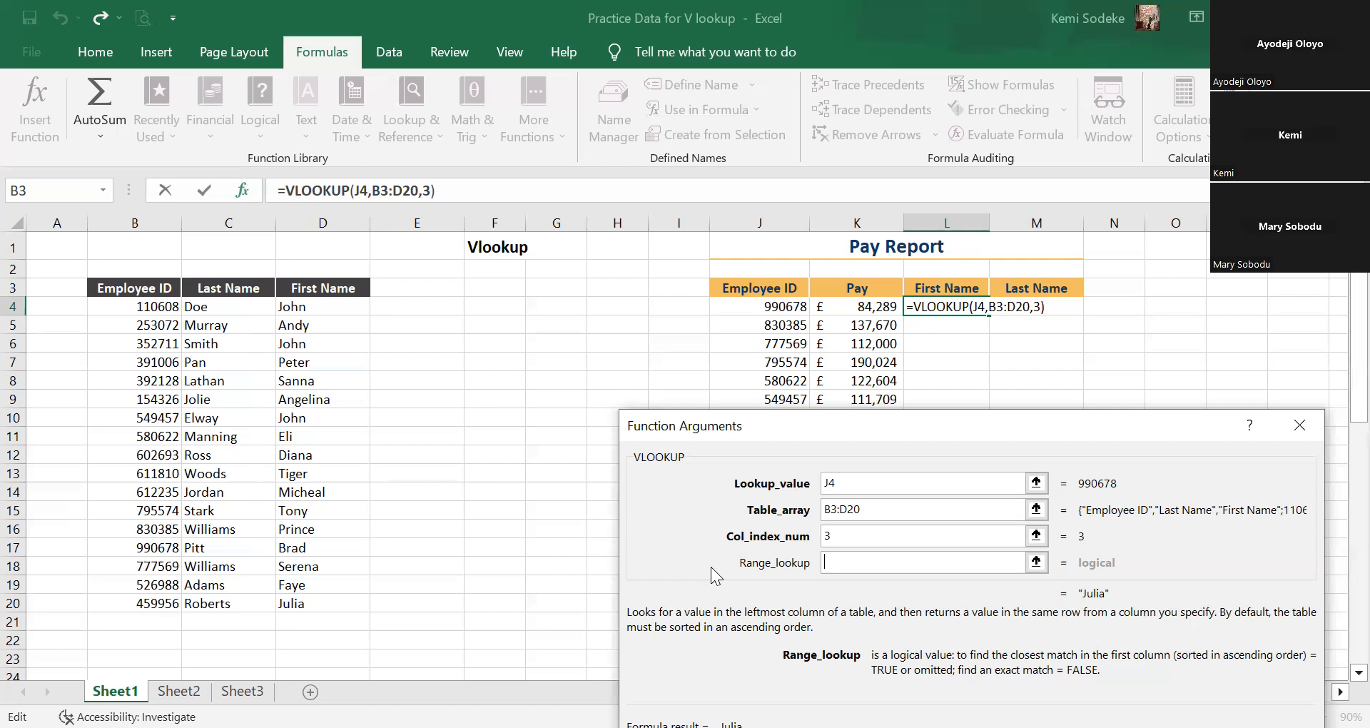
pyautogui.write('false')
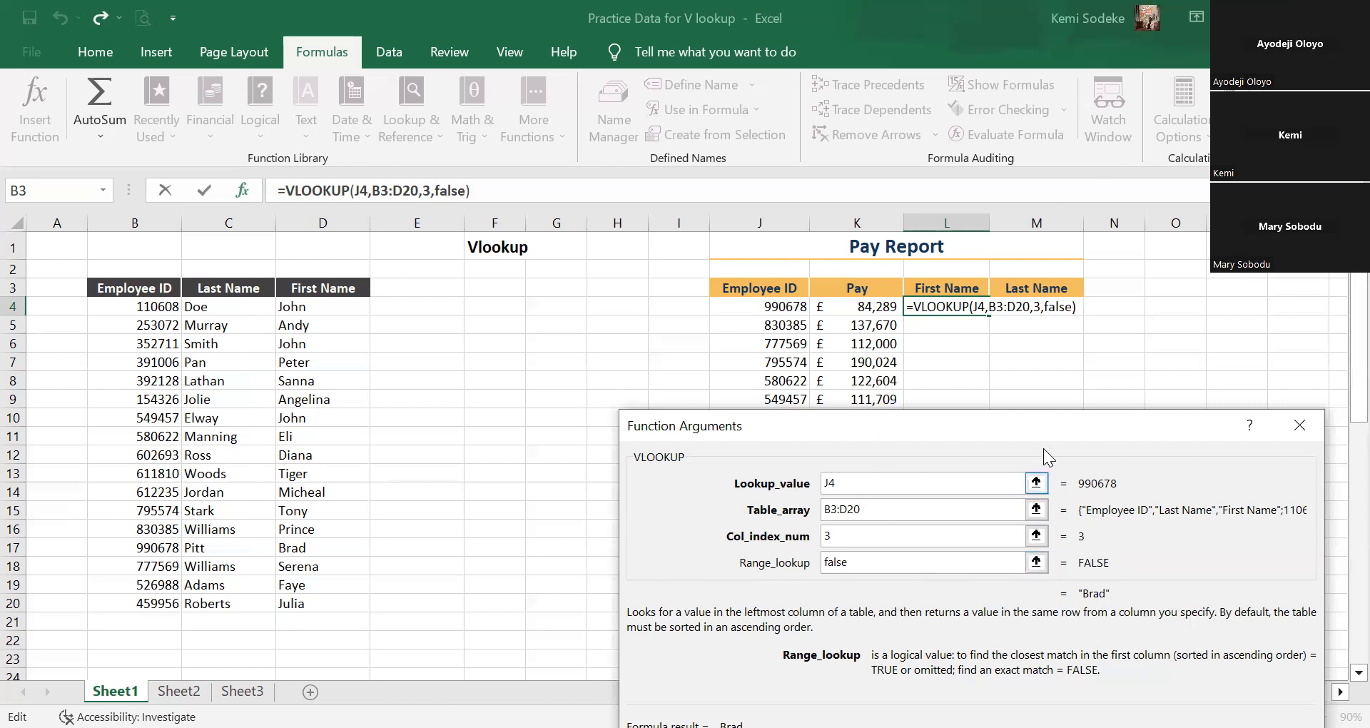
pyautogui.moveTo(1037, 427); pyautogui.dragTo(1029, 378)
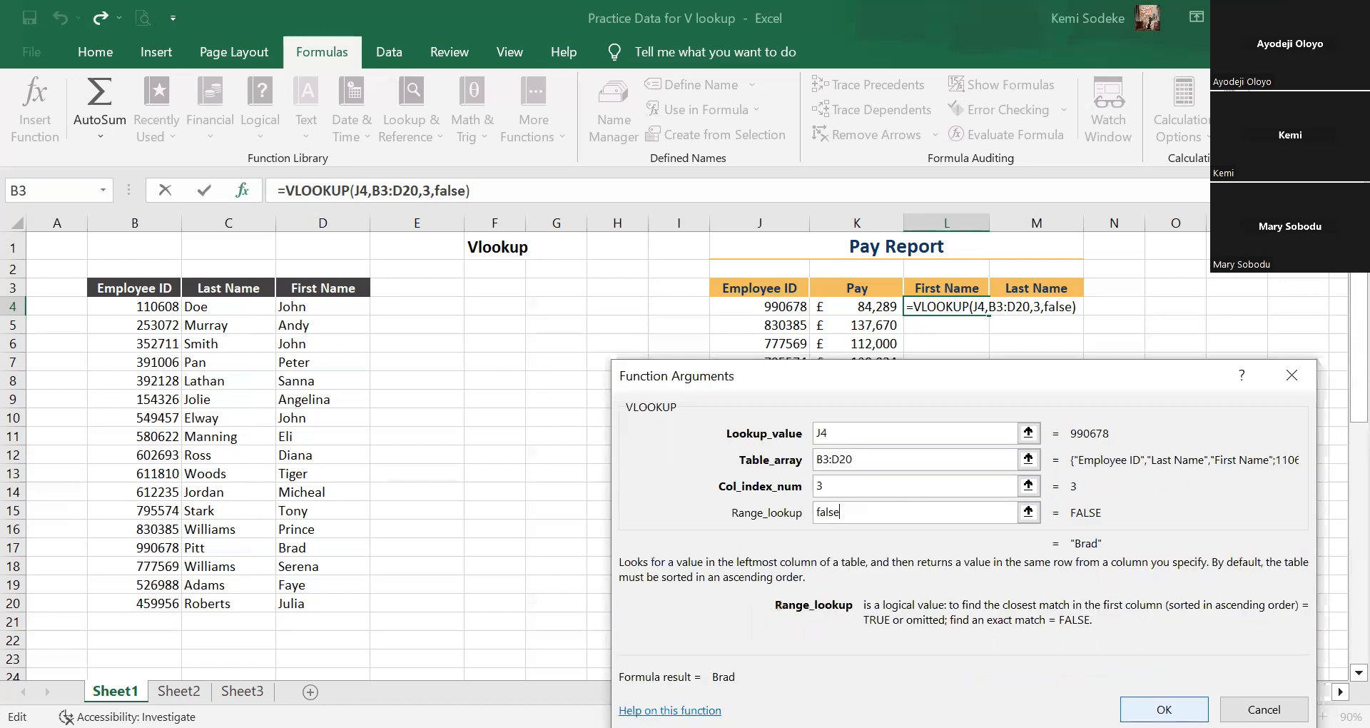
pyautogui.click(1165, 708)
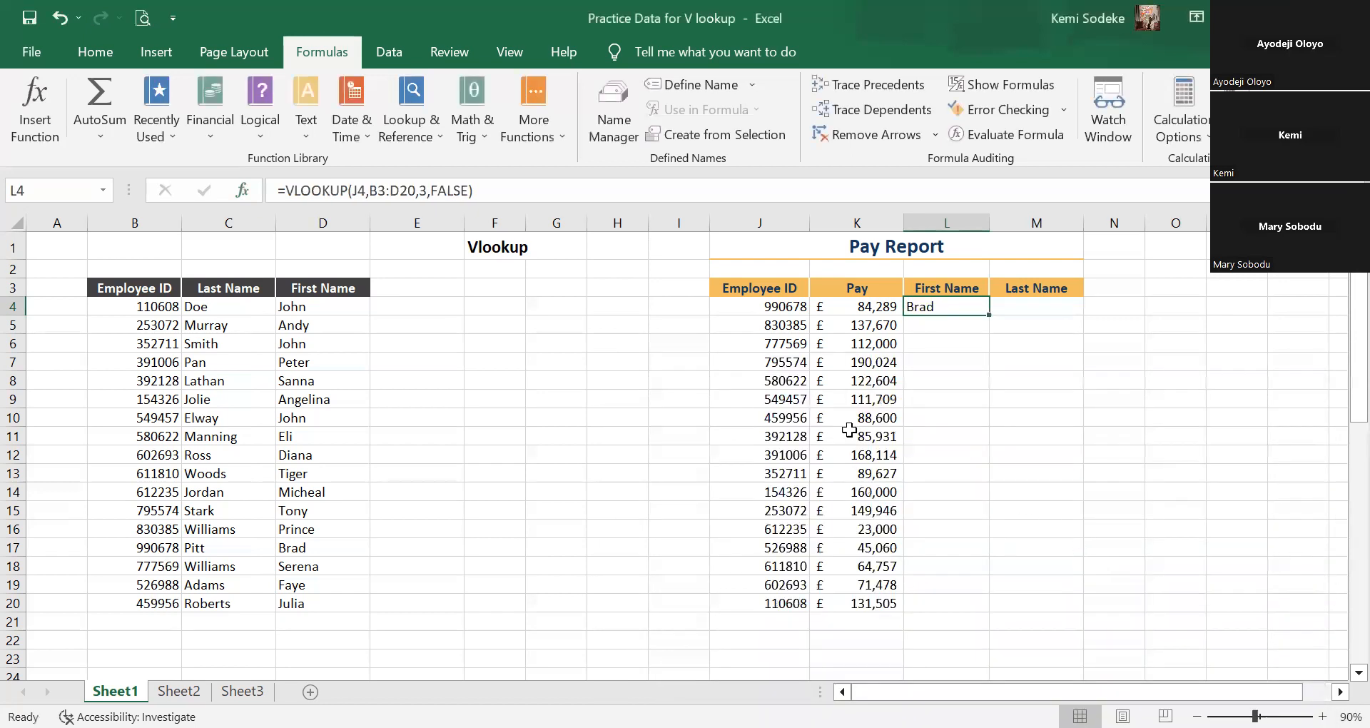
# Fill the employee ID in B17 that matches J4 with yellow, and compare the first name in D17 with L4.
pyautogui.click(935, 328)
pyautogui.click(946, 307)
pyautogui.click(781, 312)
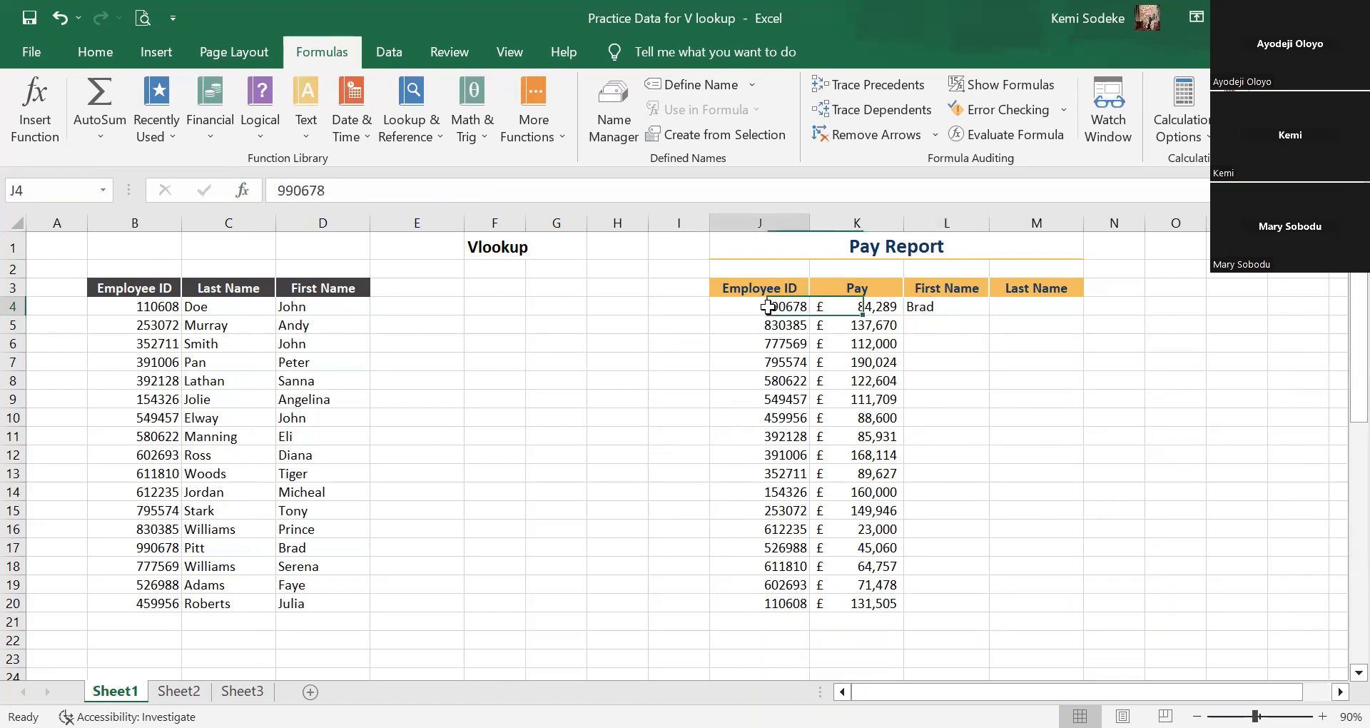
pyautogui.click(145, 549)
pyautogui.click(99, 54)
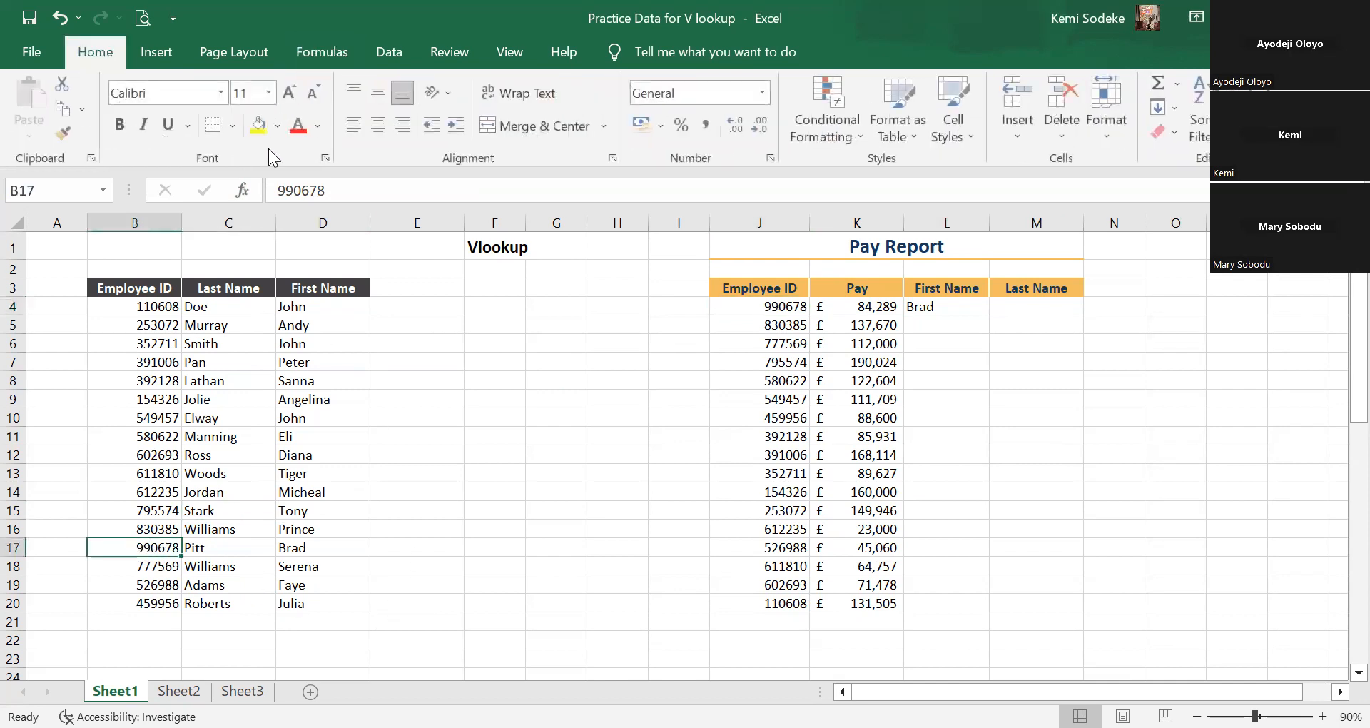
pyautogui.click(260, 126)
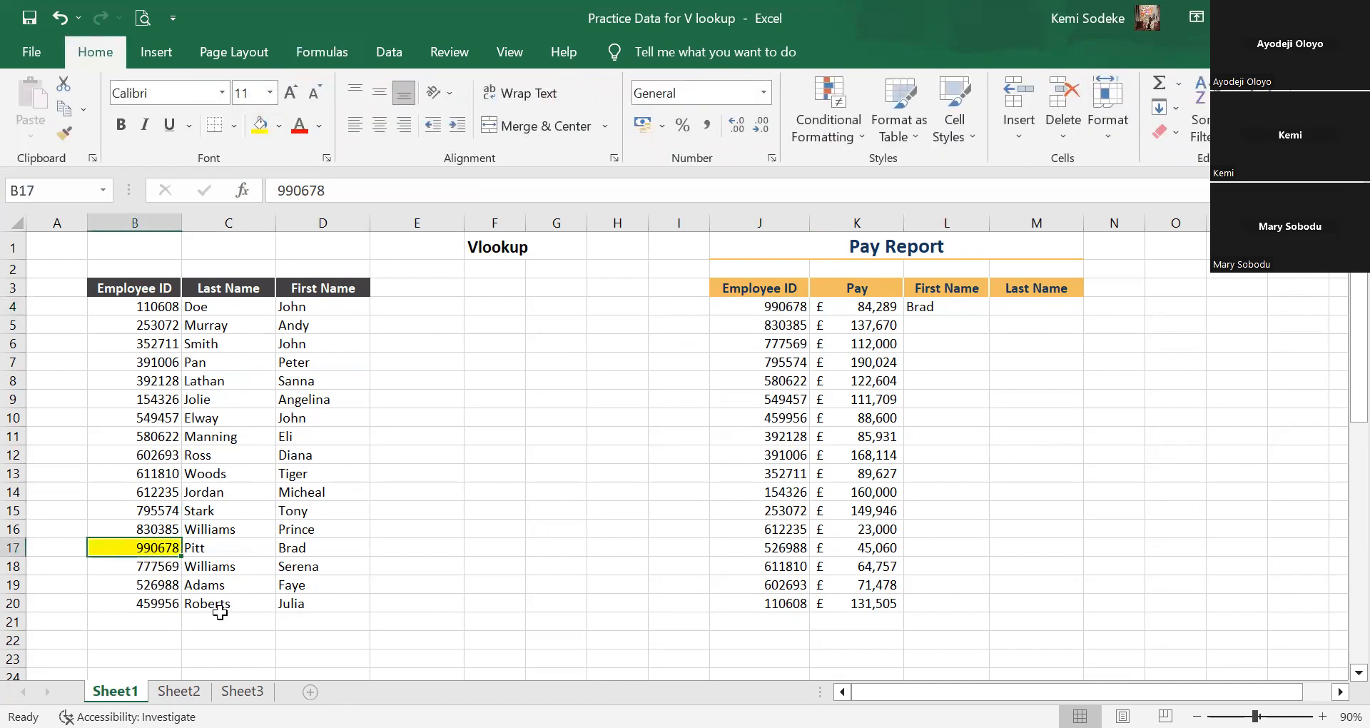
pyautogui.click(304, 554)
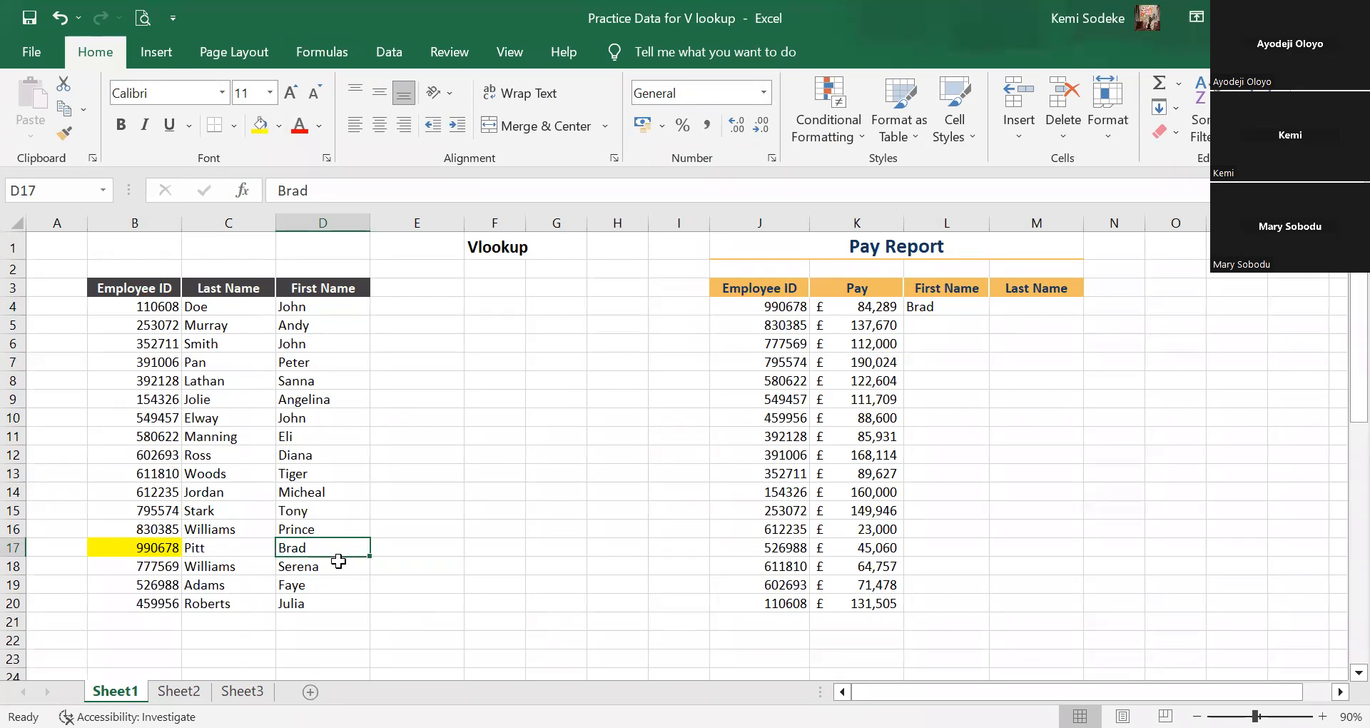
pyautogui.click(959, 307)
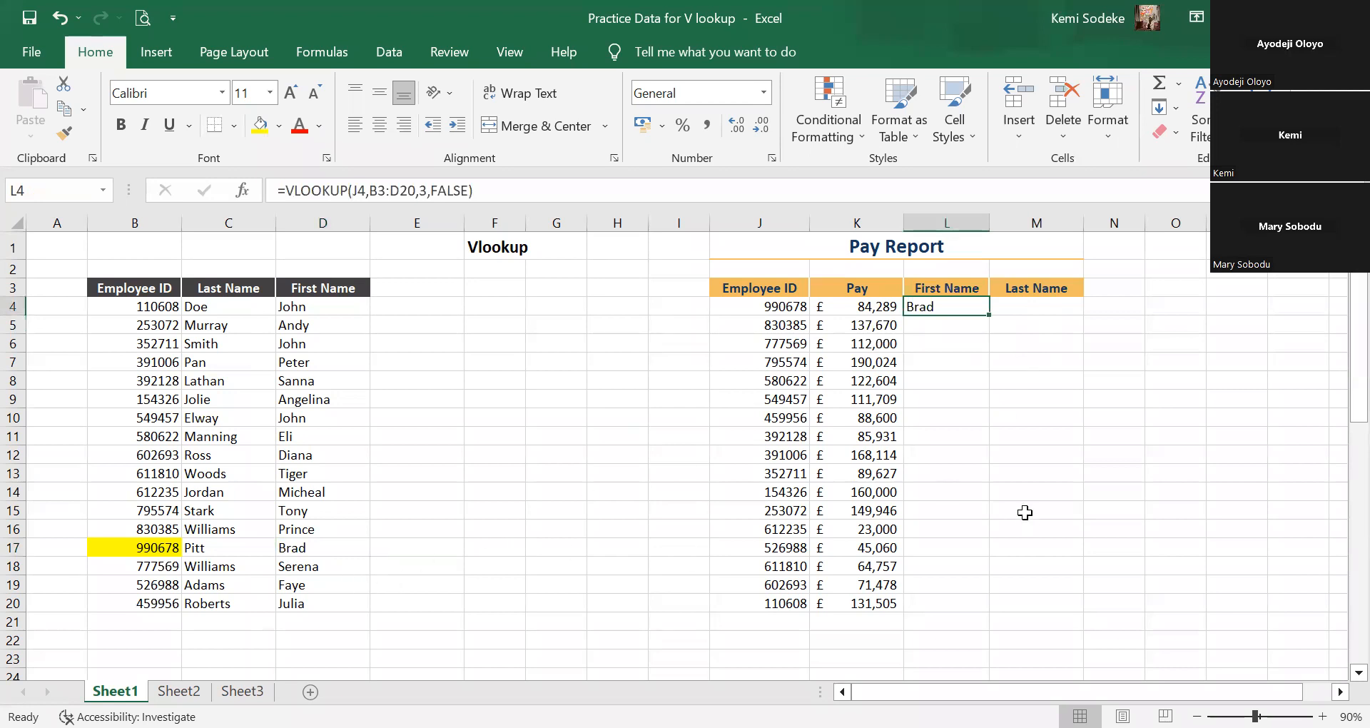
# Start a VLOOKUP formula in M4 under Last Name, with its function arguments open, and set the lookup value to J4.
pyautogui.click(1029, 305)
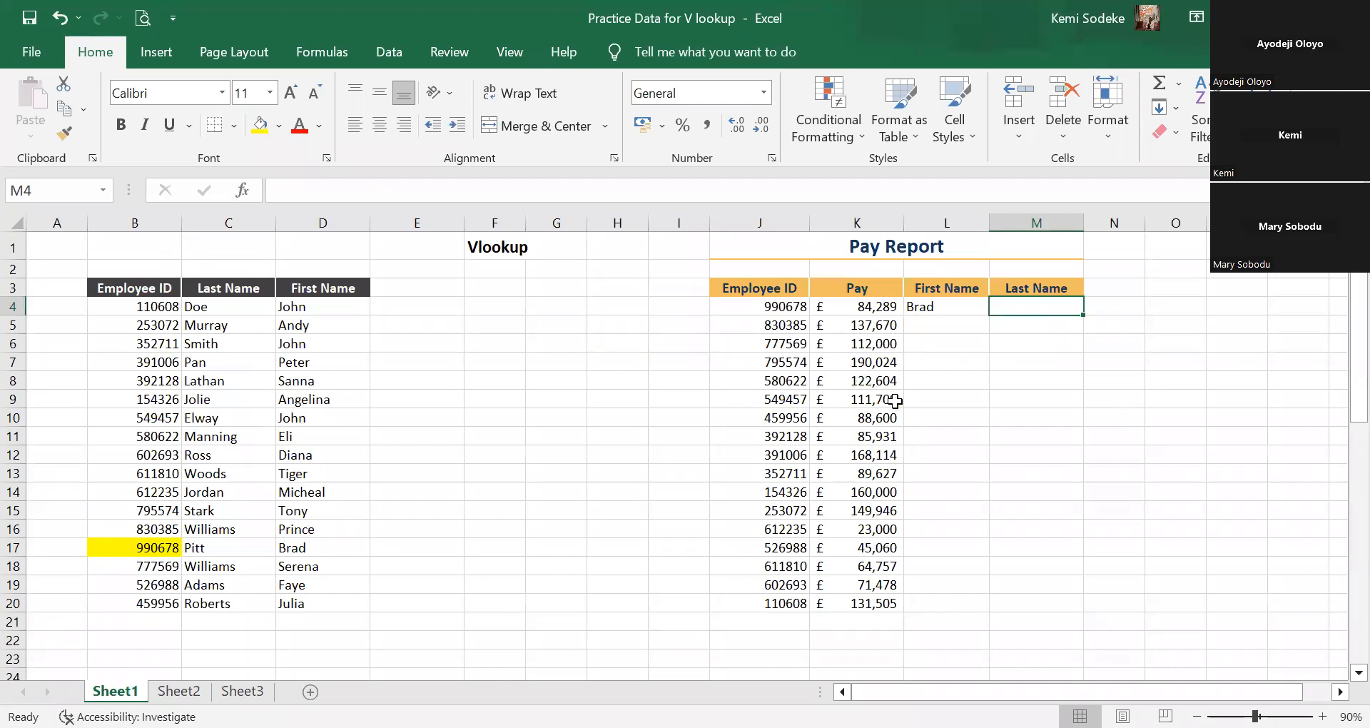
pyautogui.write('=')
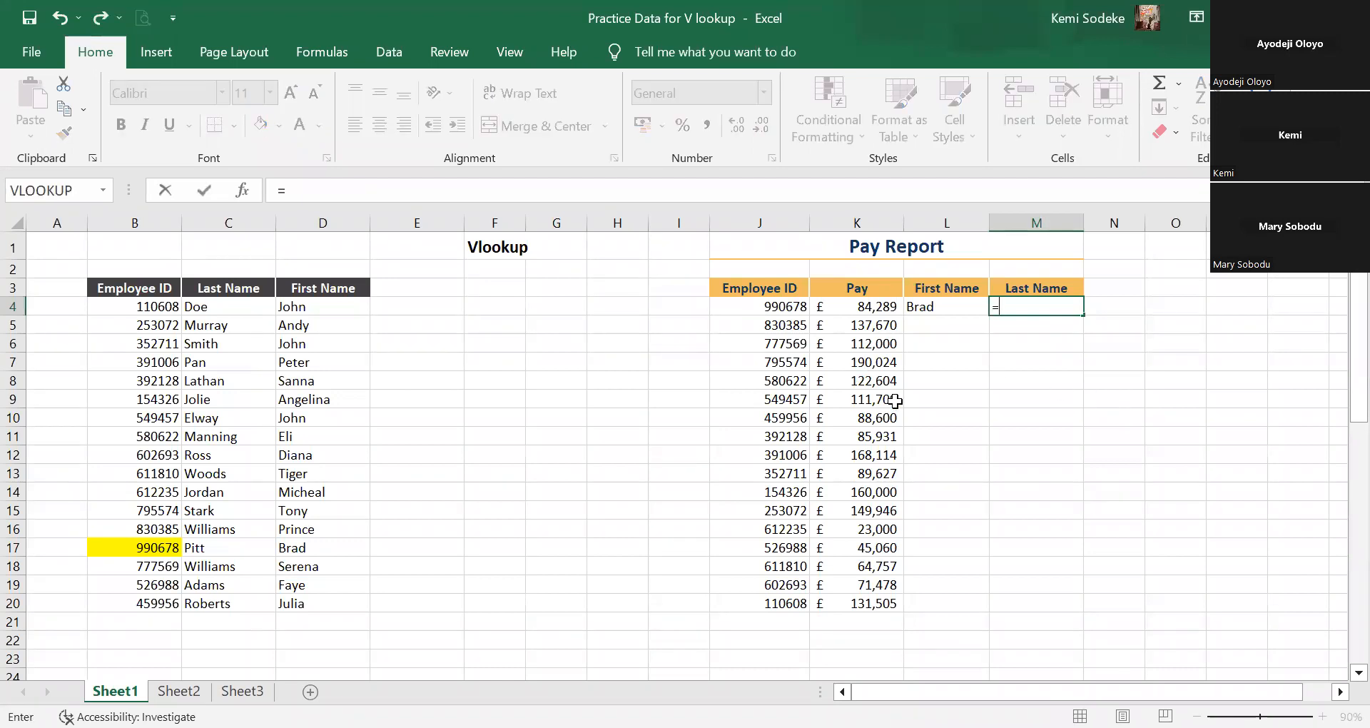
pyautogui.write('vlookup')
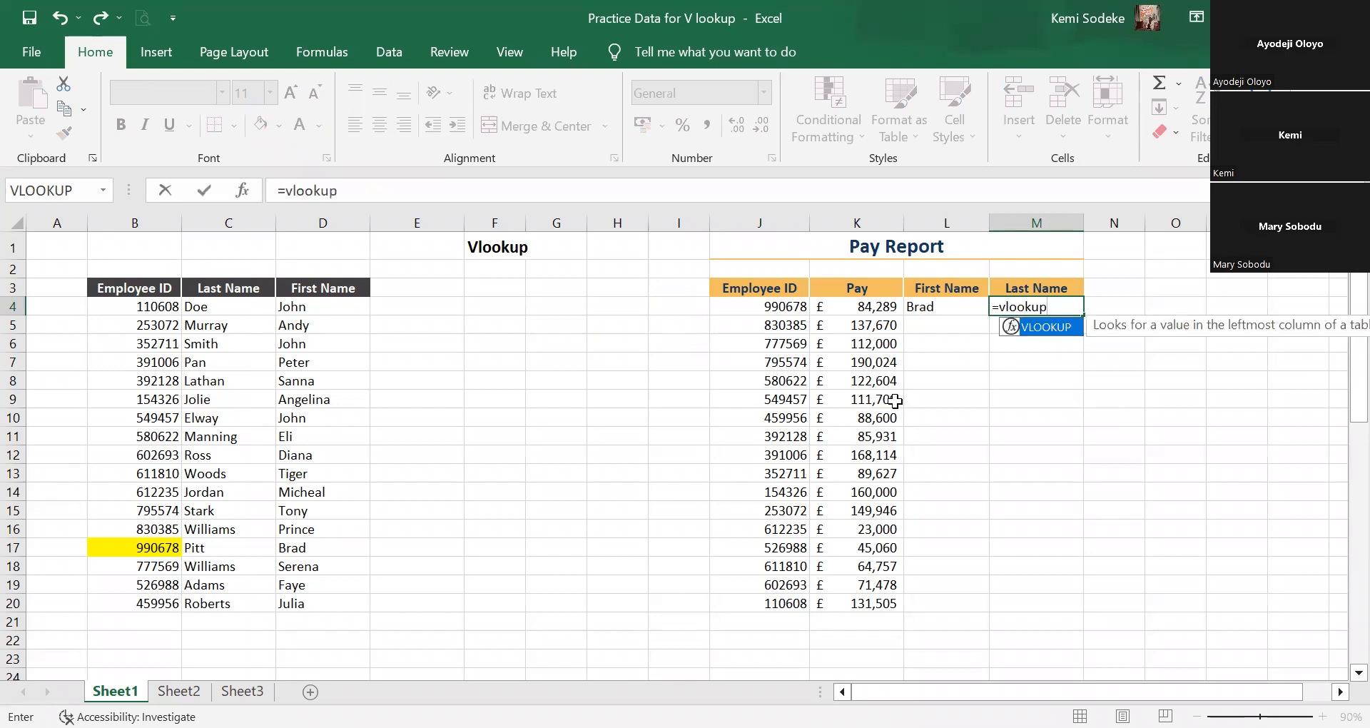
pyautogui.write('(')
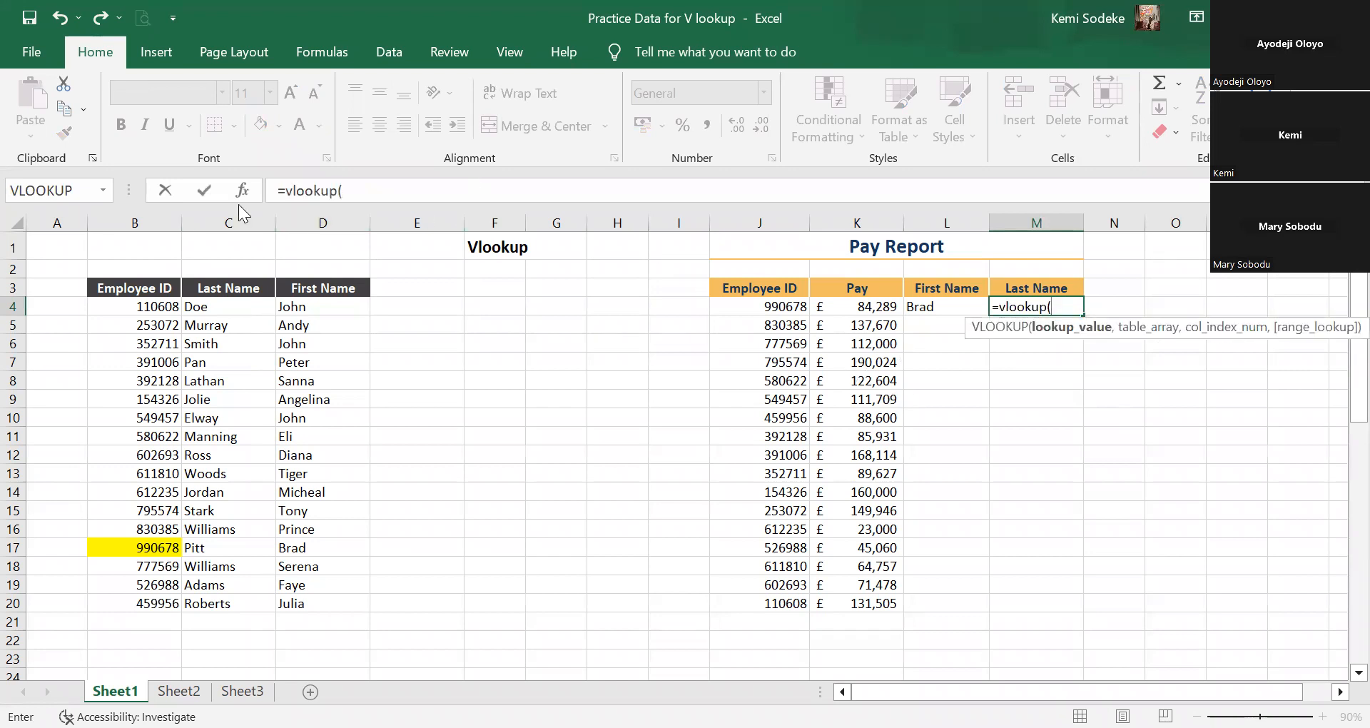
pyautogui.hotkey('ctrl', 'a')
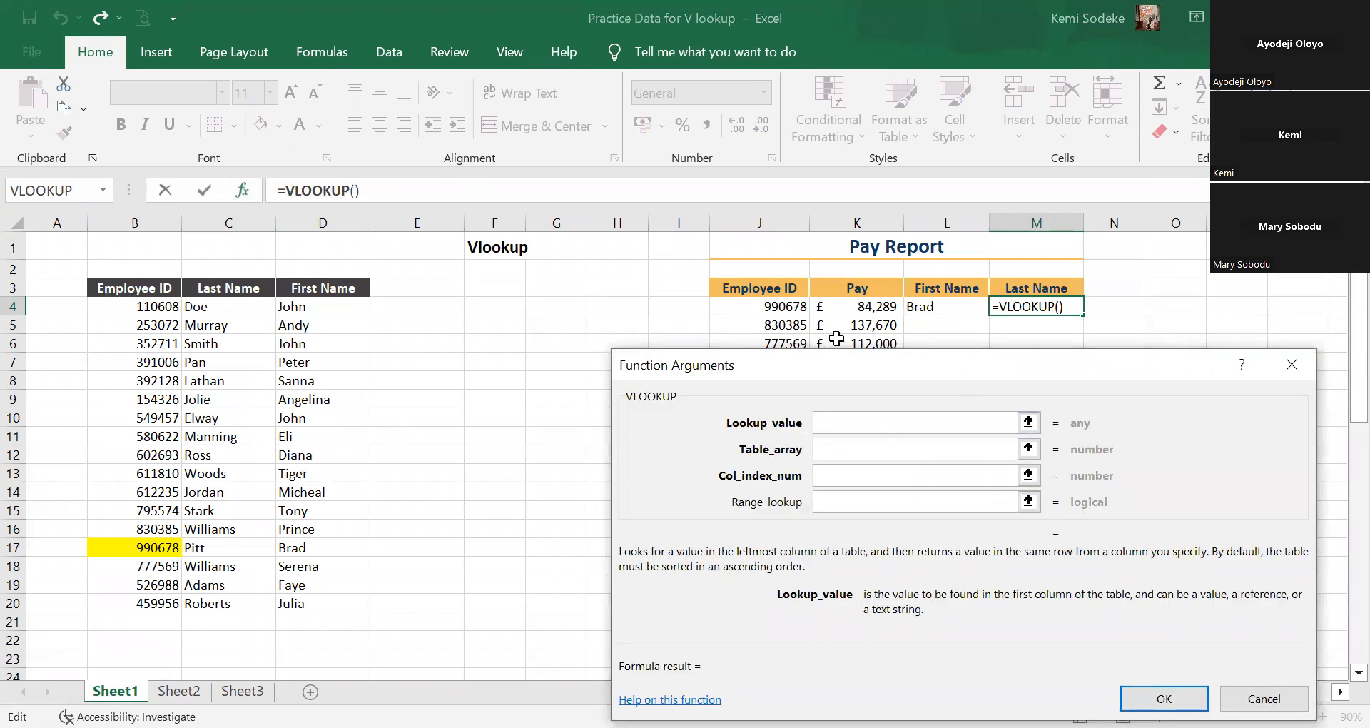
pyautogui.click(785, 307)
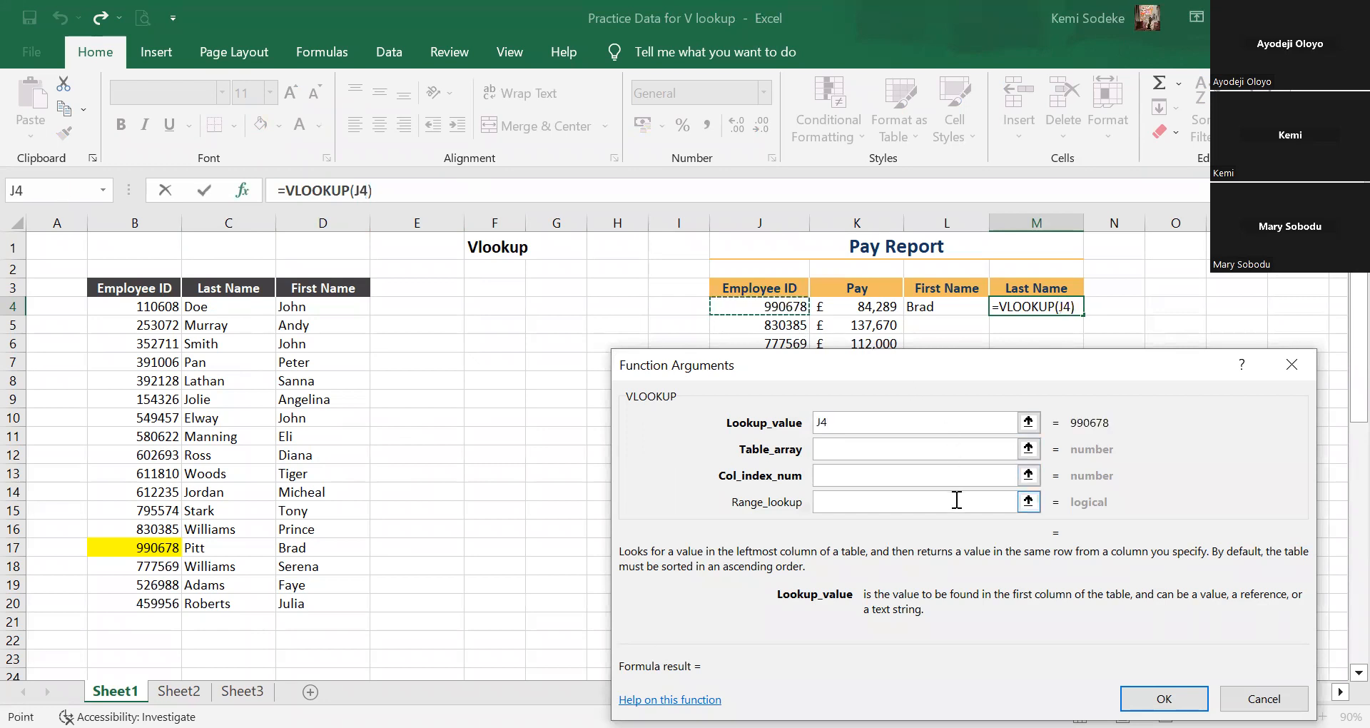
# Set the M4 formula's table array to B3:D20, from the Employee ID header to the last first name.
pyautogui.click(847, 445)
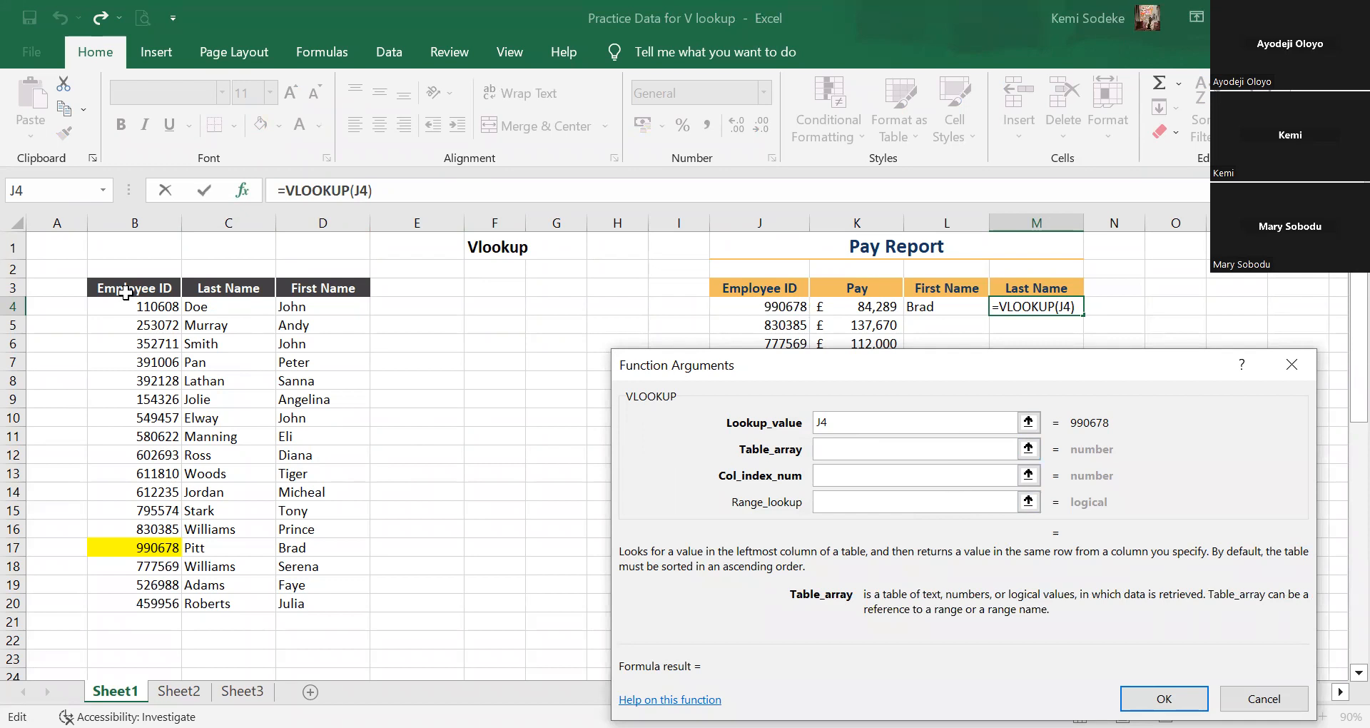
pyautogui.click(128, 293)
pyautogui.keyDown('shift'); pyautogui.click(315, 608); pyautogui.keyUp('shift')
# Set the M4 formula's column index to 2 and range lookup to false, and confirm the formula.
pyautogui.click(831, 472)
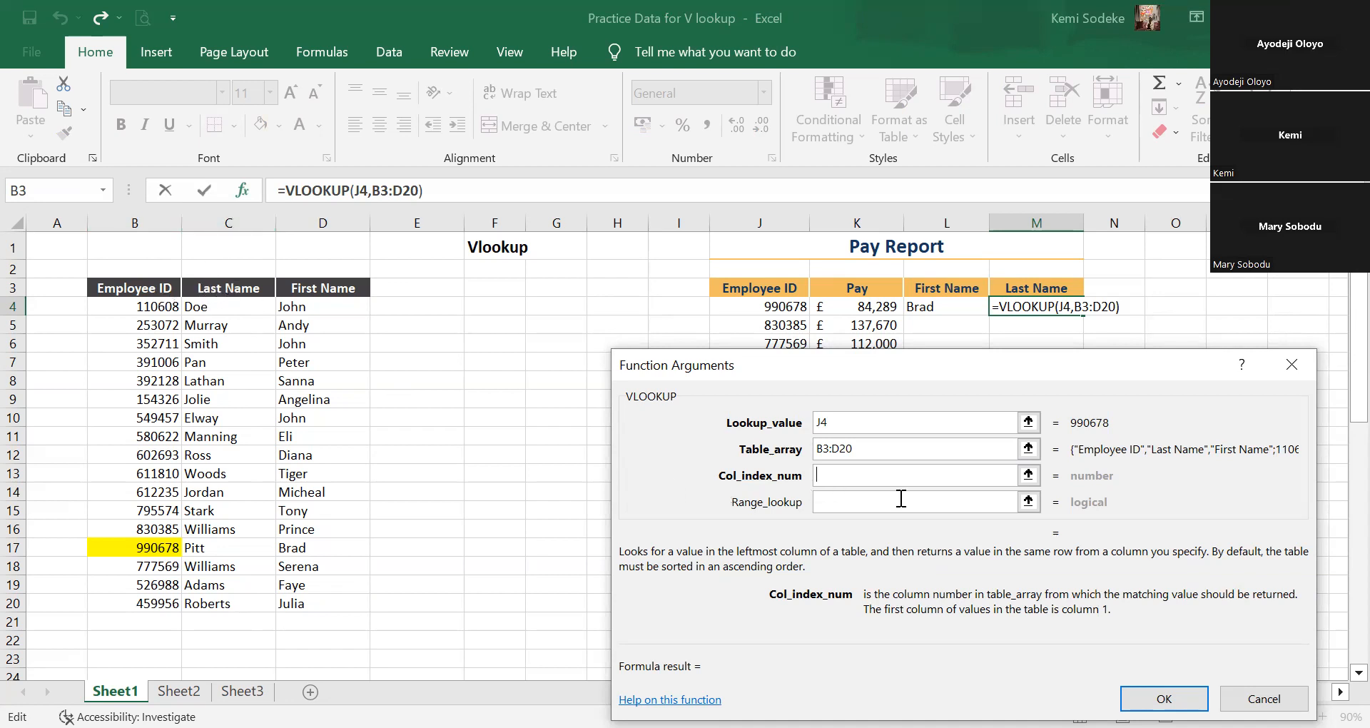
pyautogui.write('2')
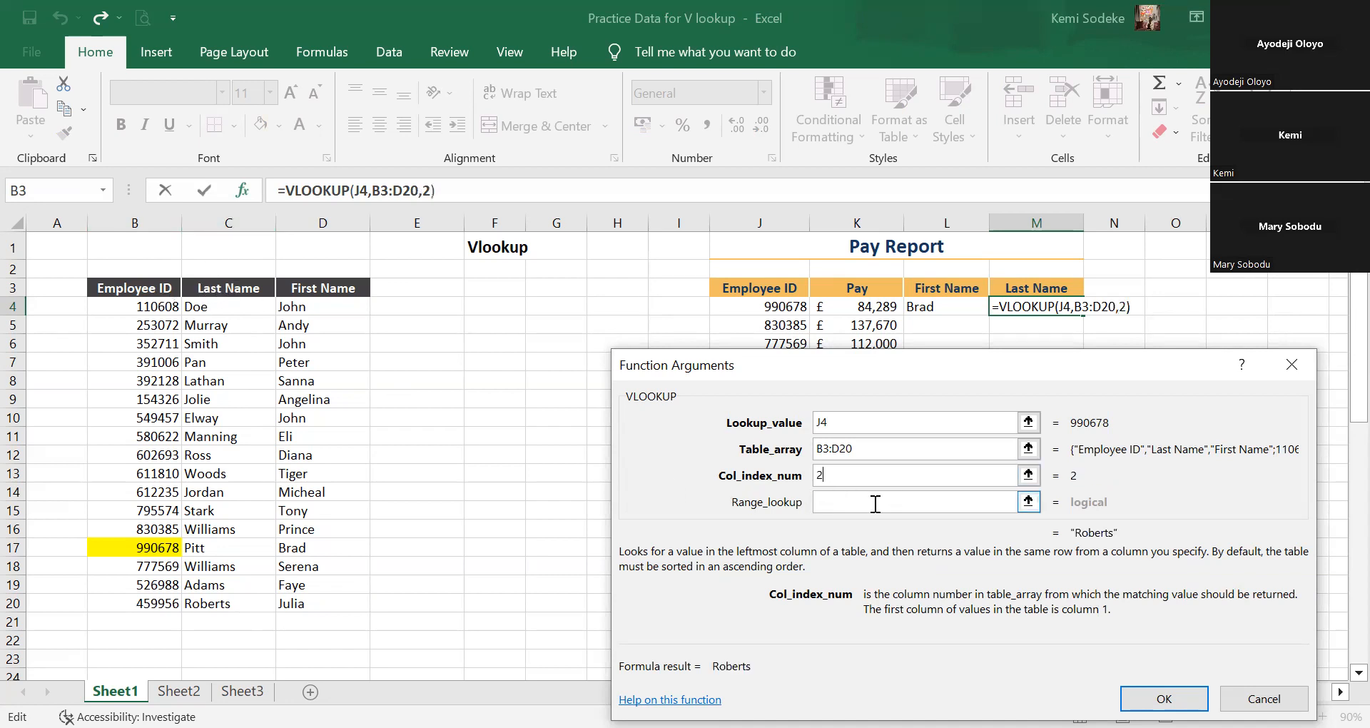
pyautogui.click(876, 504)
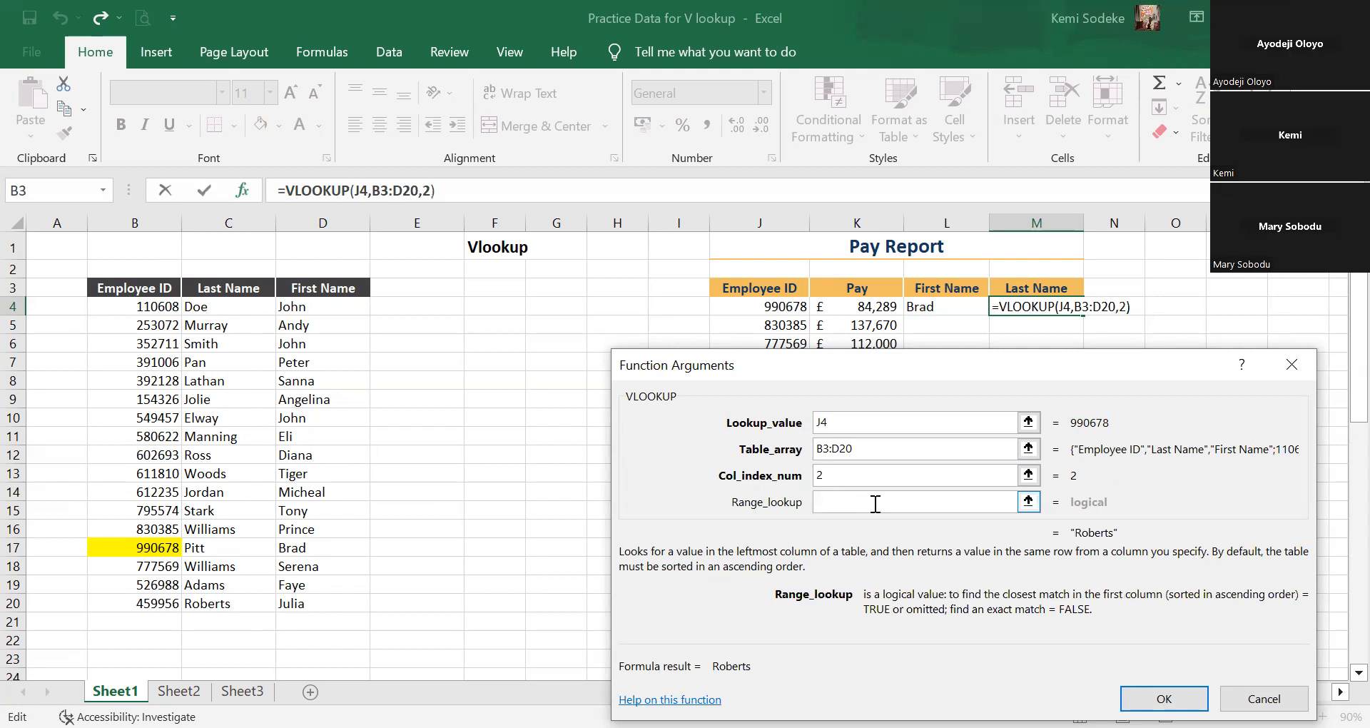
pyautogui.write('false')
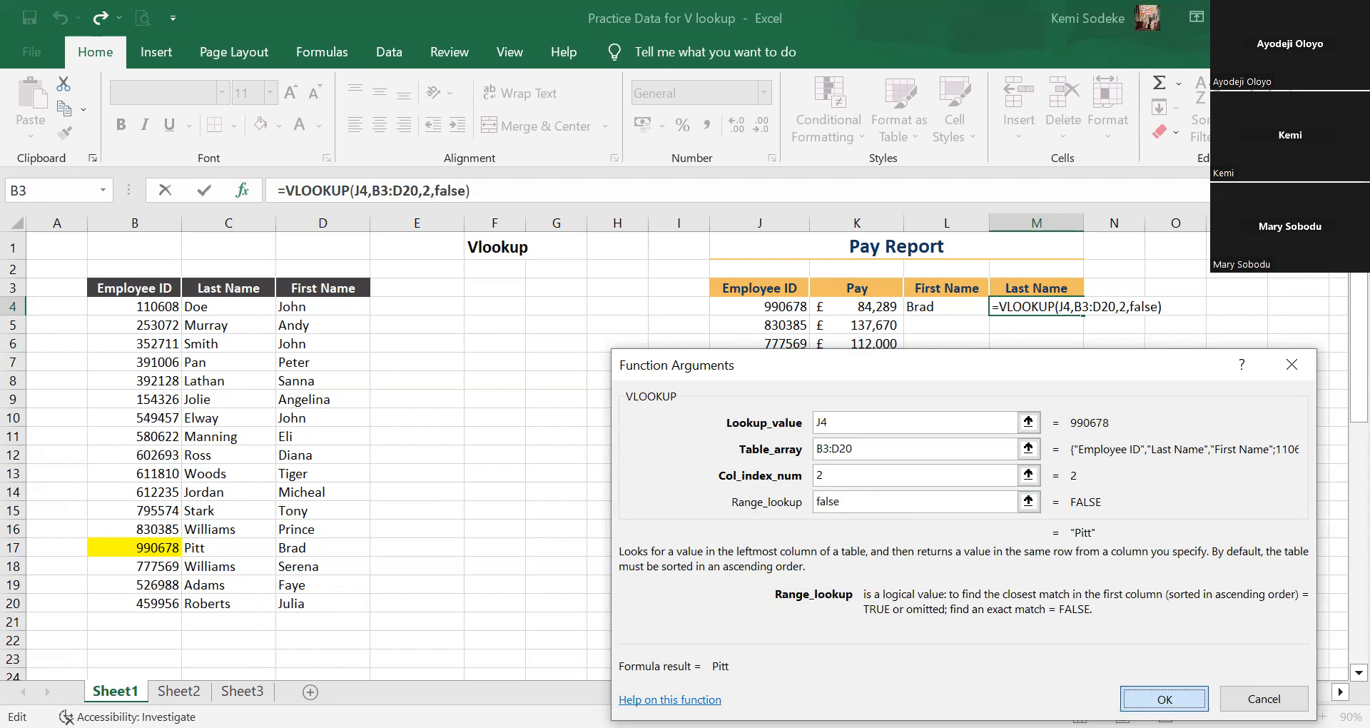
pyautogui.click(1164, 699)
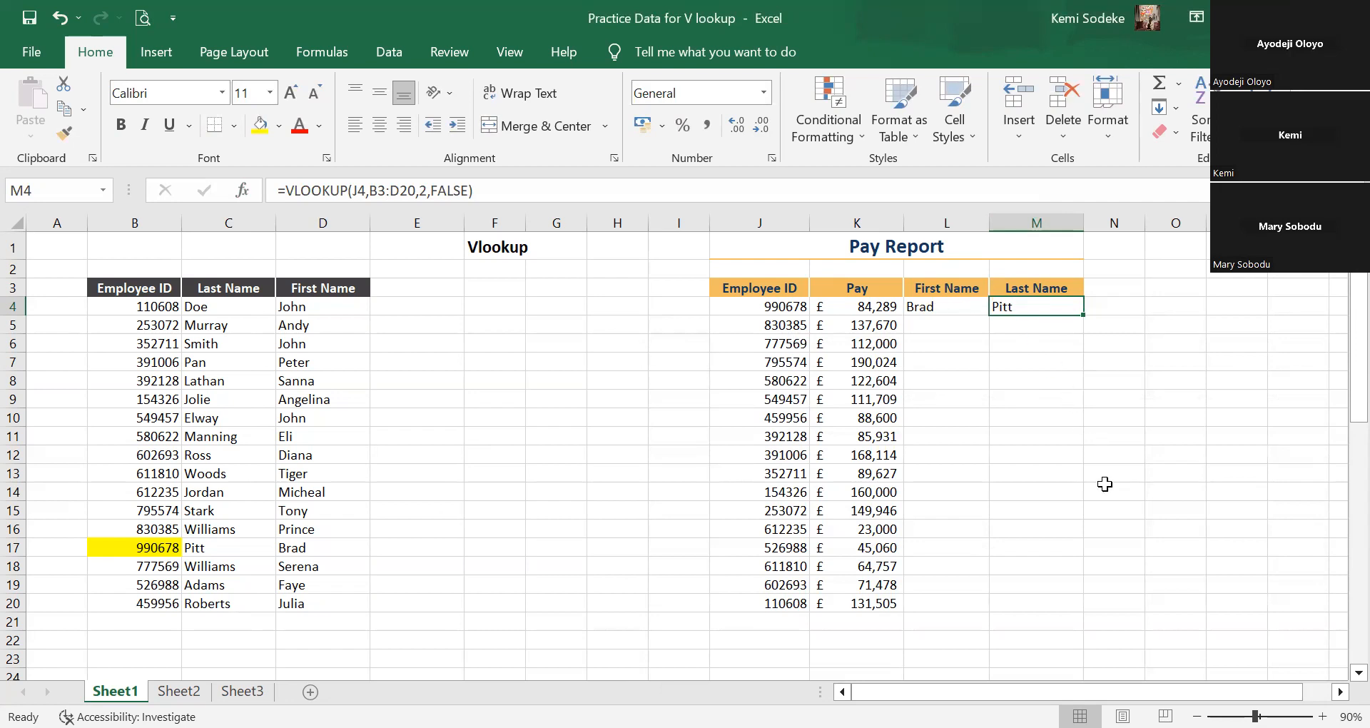
# Review the VLOOKUP formulas in L4 and M4 of the Pay Report.
pyautogui.click(571, 495)
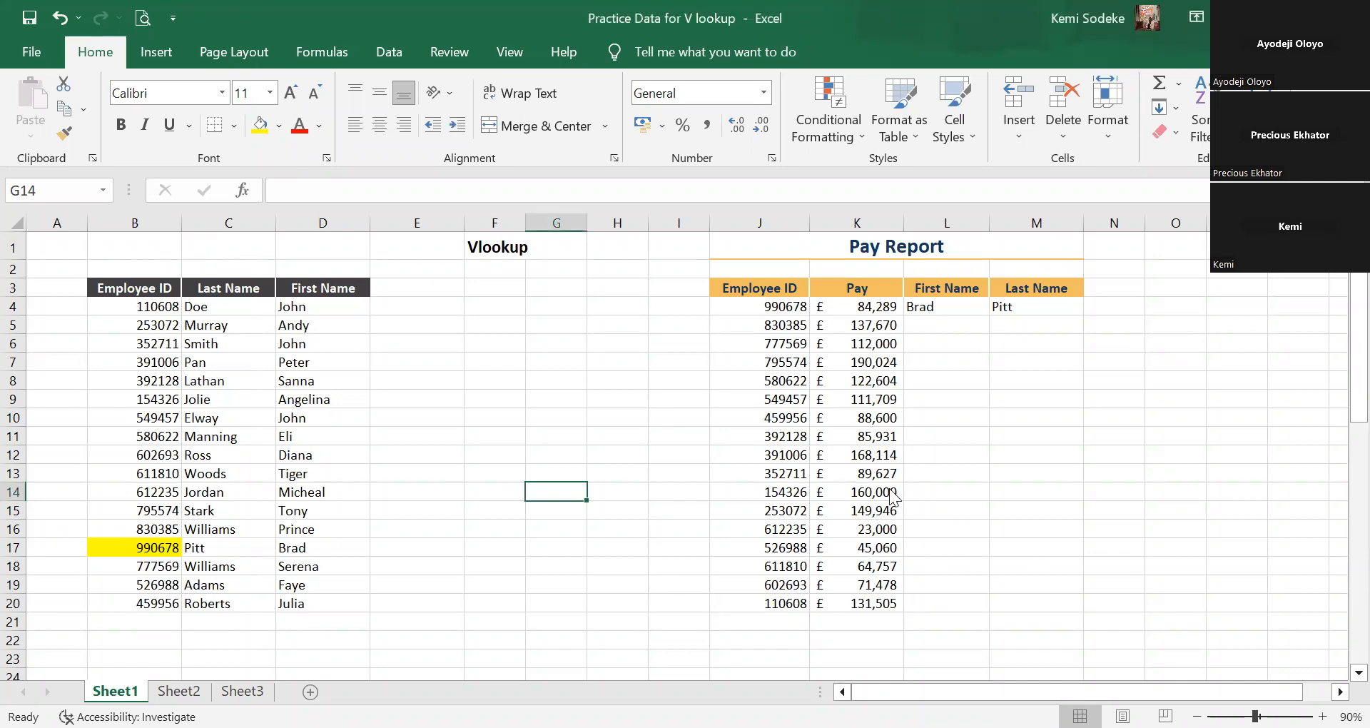
pyautogui.click(940, 309)
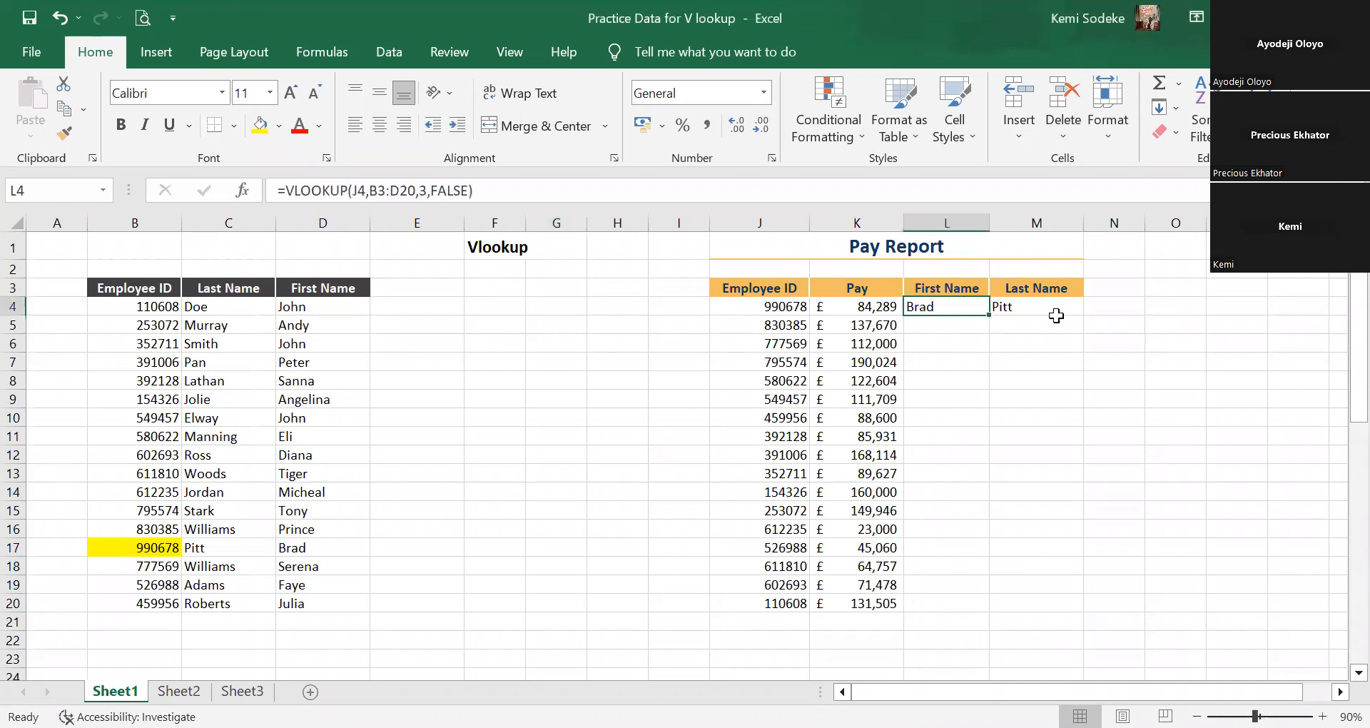
pyautogui.click(1055, 314)
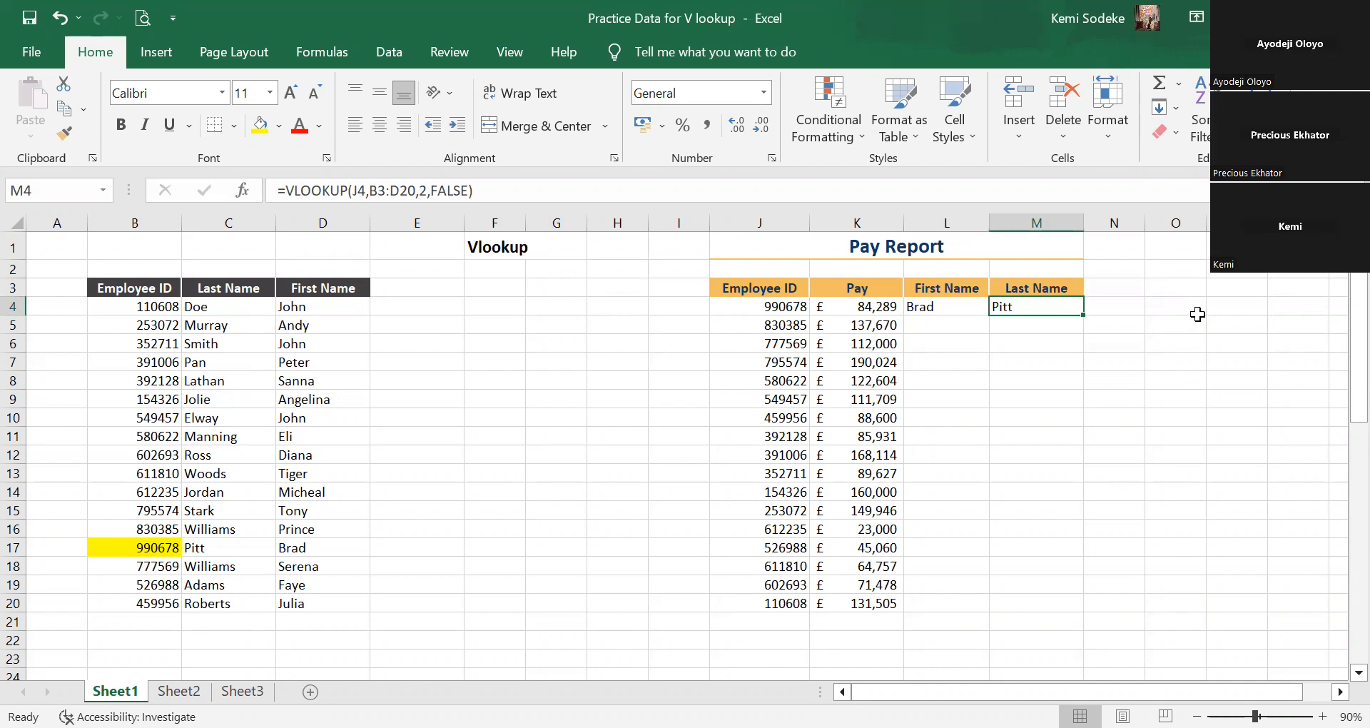
pyautogui.click(947, 328)
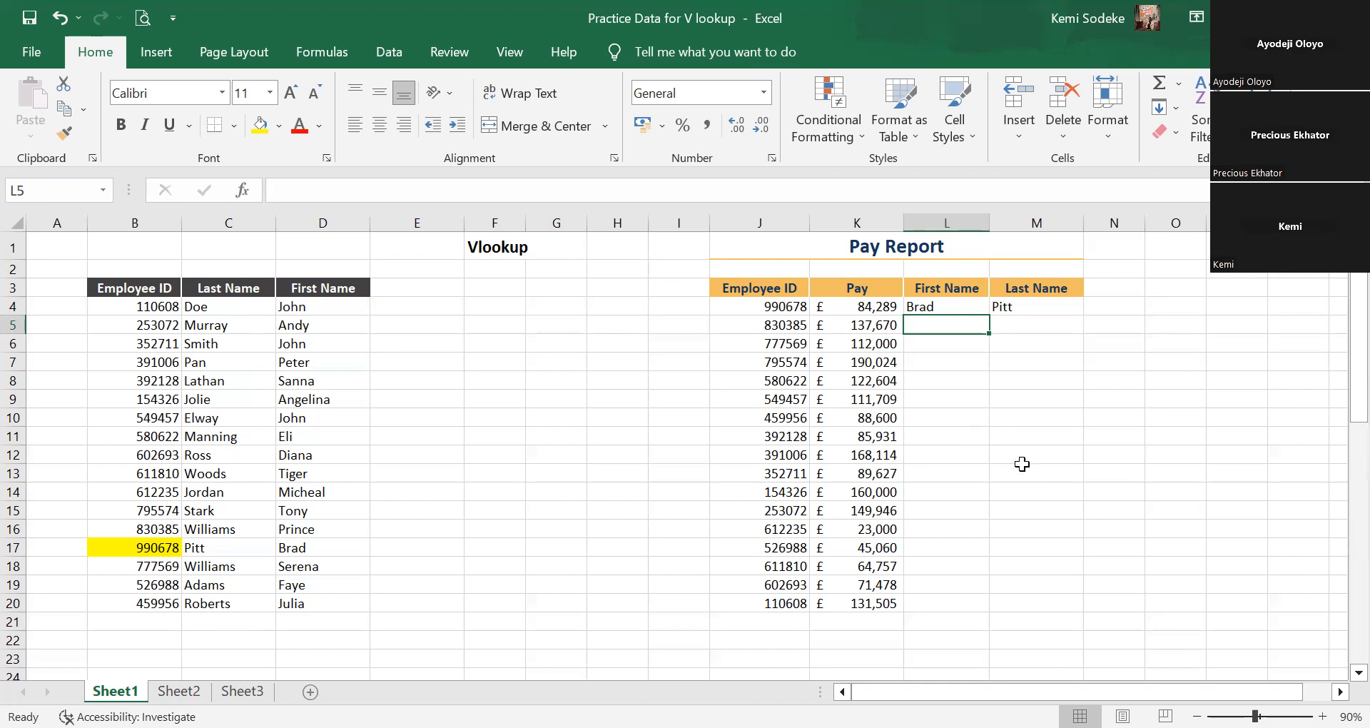
pyautogui.write('=')
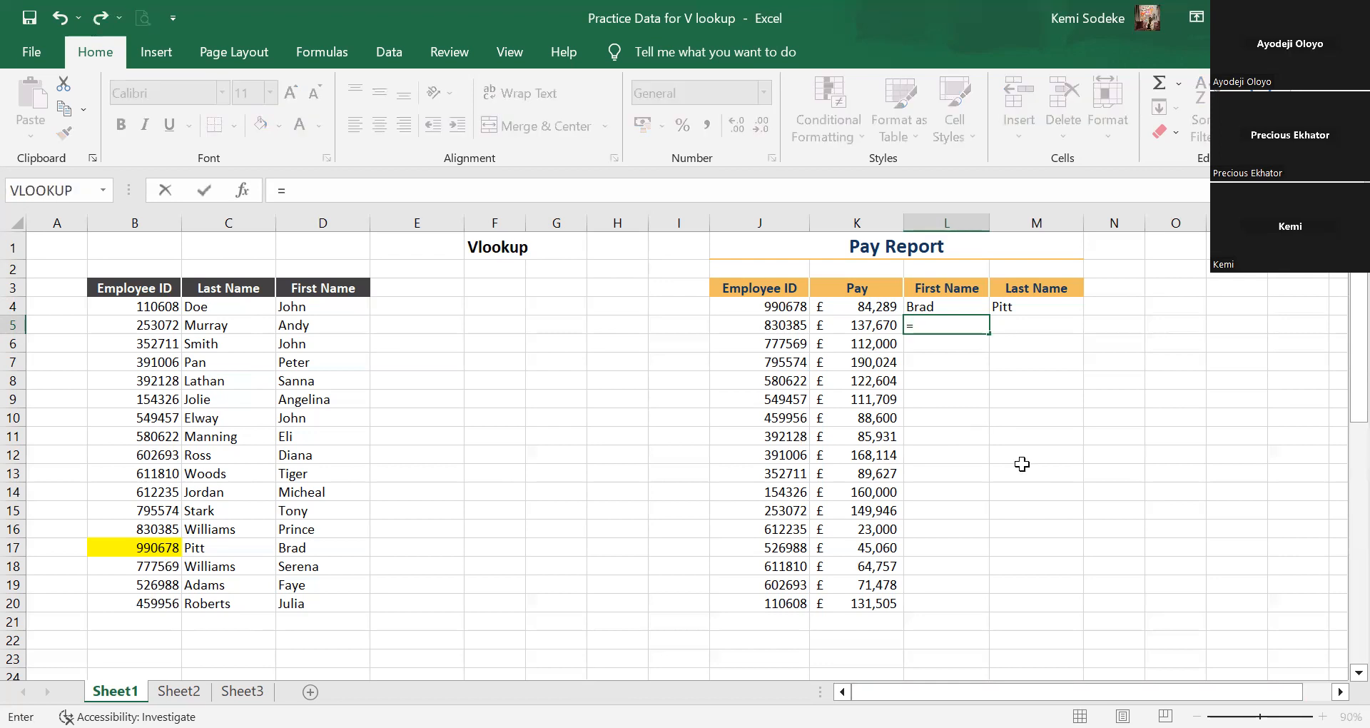
pyautogui.write('vlookup')
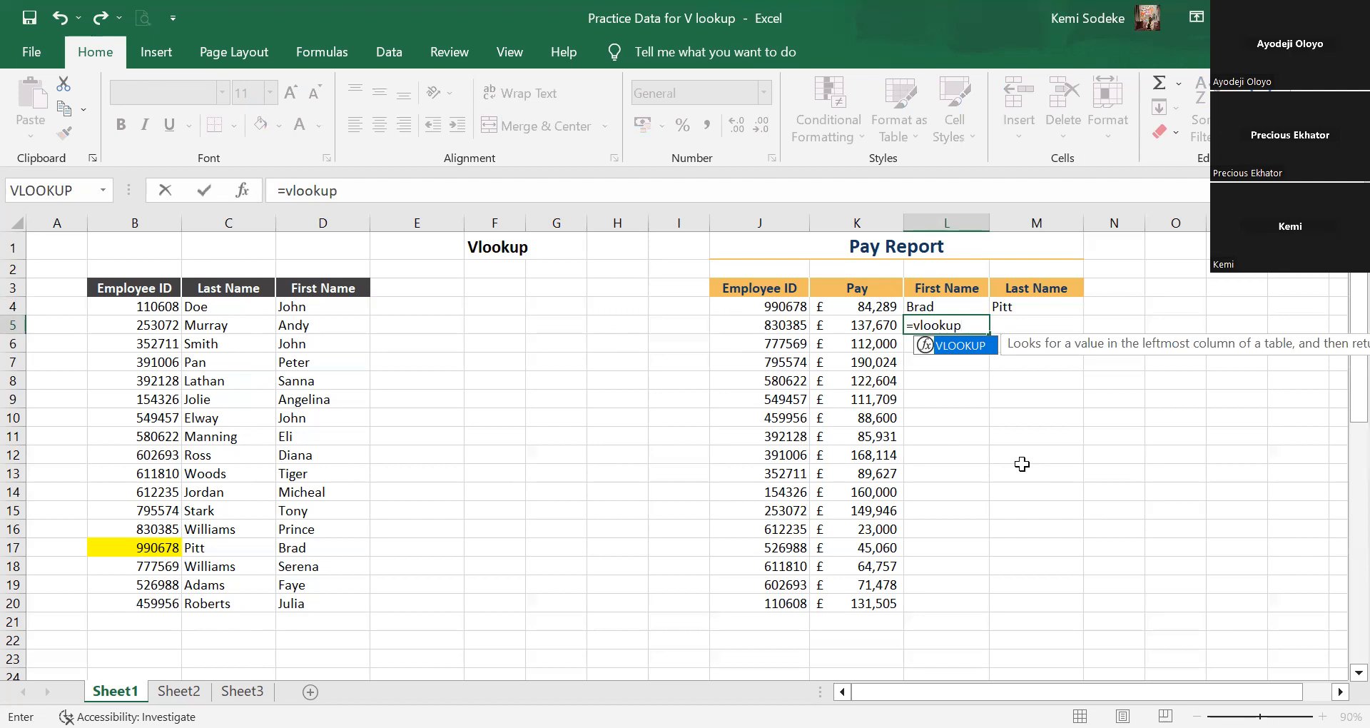
pyautogui.click(243, 192)
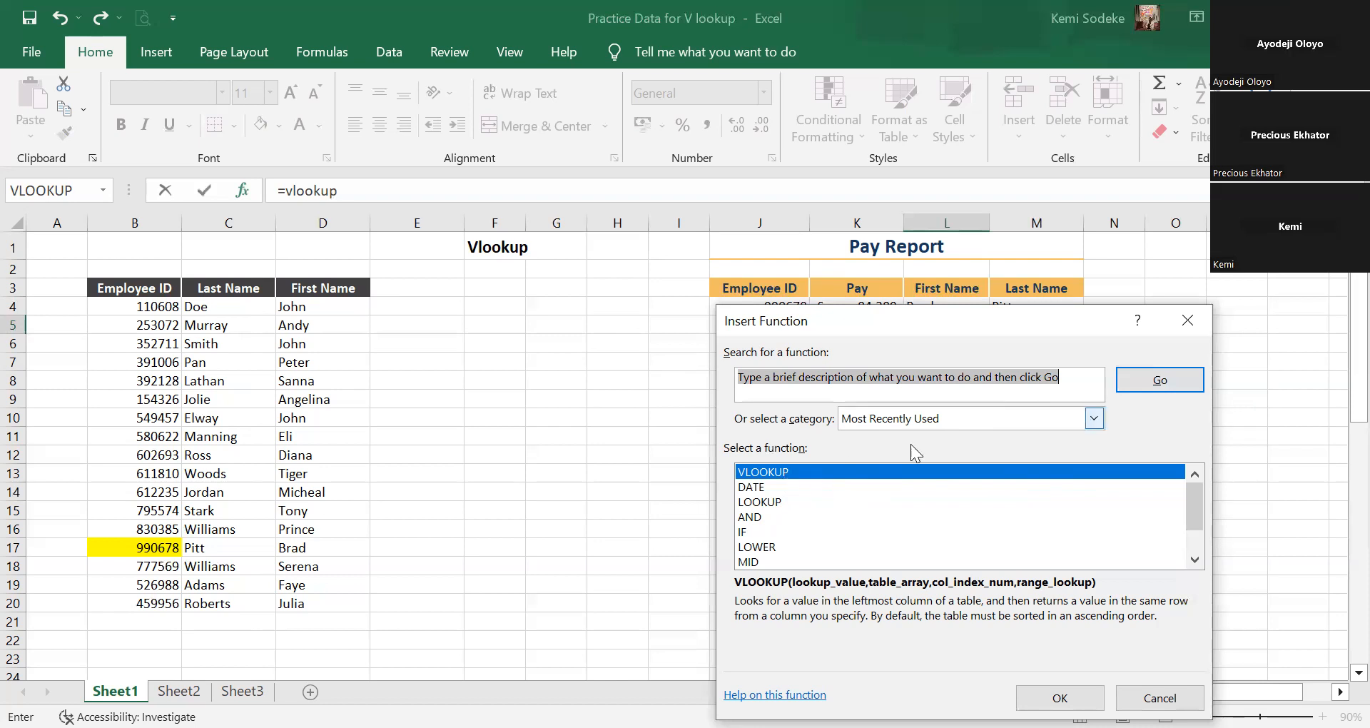
pyautogui.click(1060, 698)
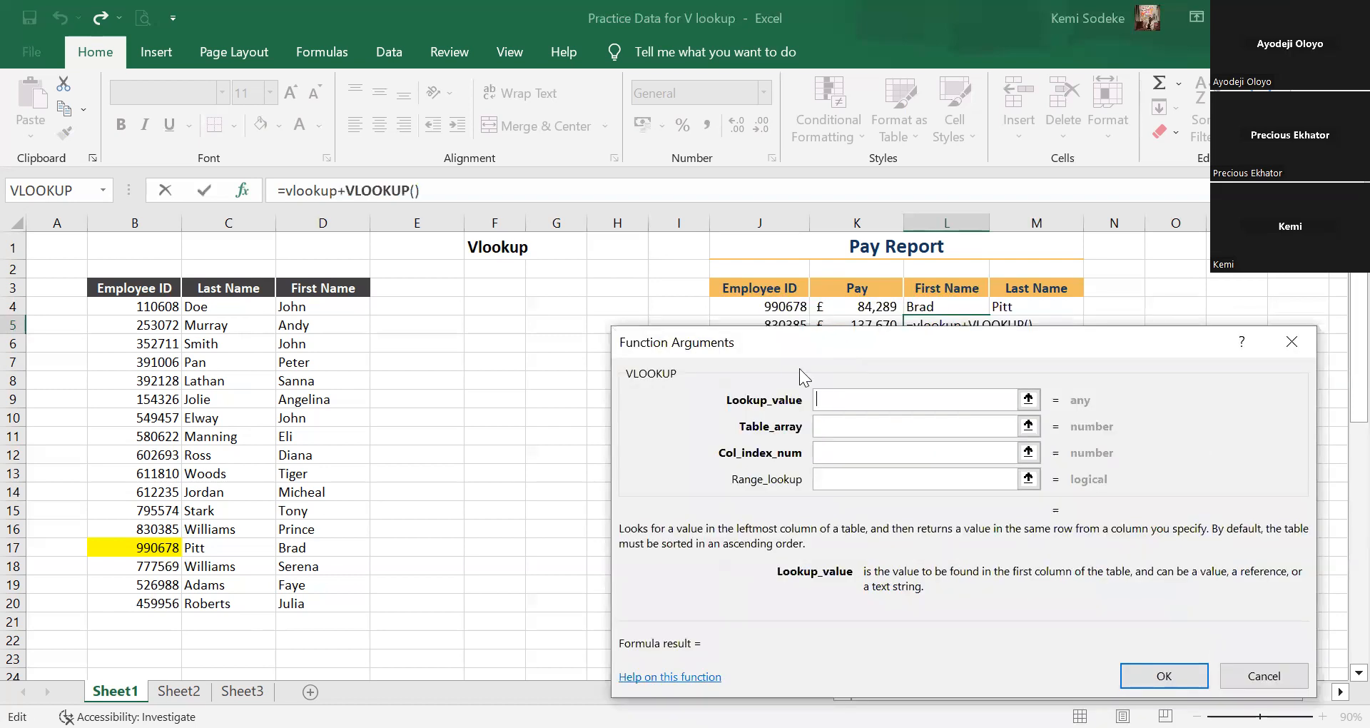
pyautogui.moveTo(1215, 680); pyautogui.dragTo(1151, 689)
pyautogui.click(1185, 686)
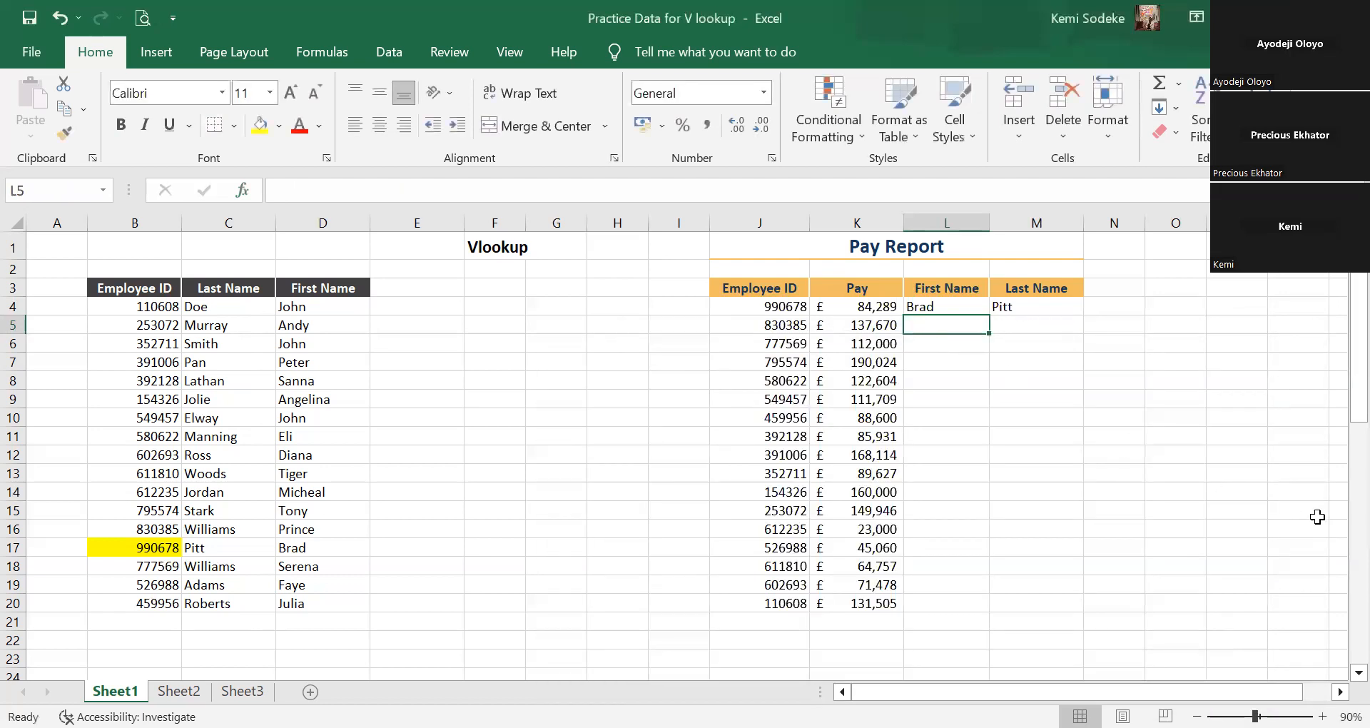
# Start a VLOOKUP formula in L5 under First Name, with its function arguments open, and set the lookup value to J5.
pyautogui.write('=')
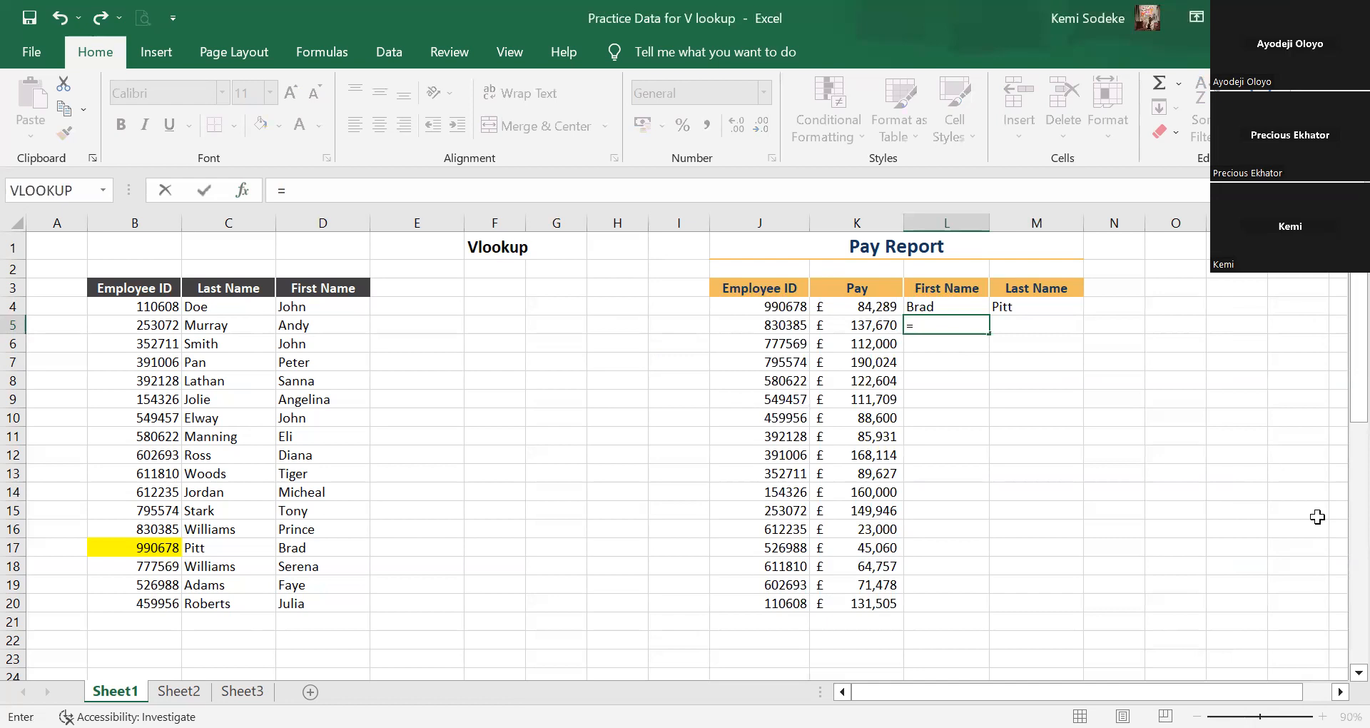
pyautogui.write('vlooku')
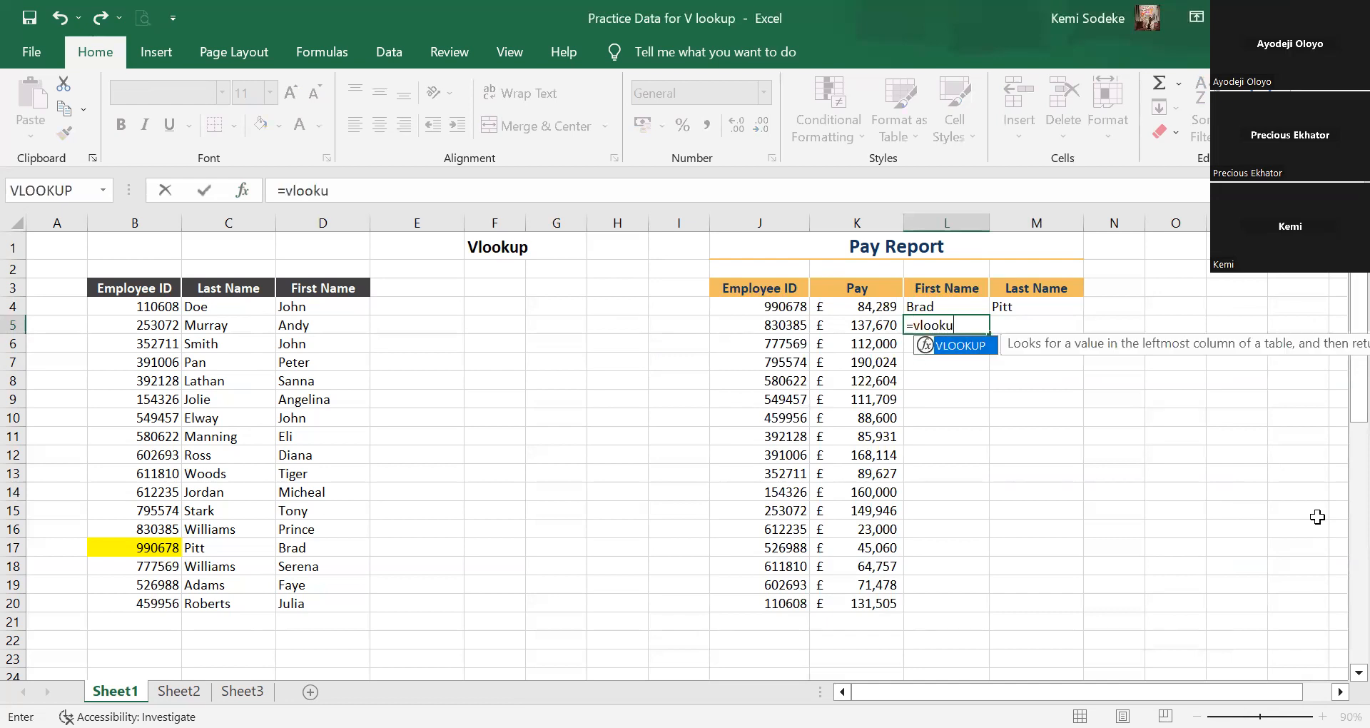
pyautogui.write('p(')
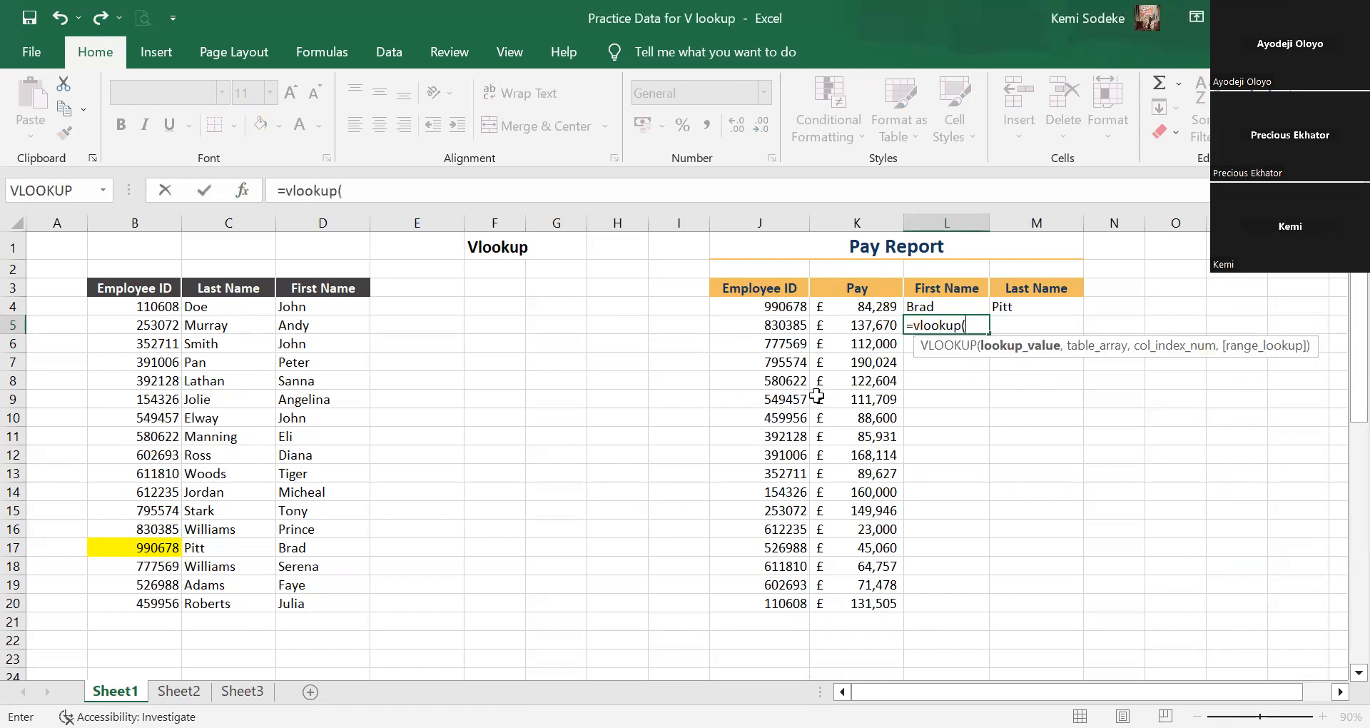
pyautogui.click(242, 190)
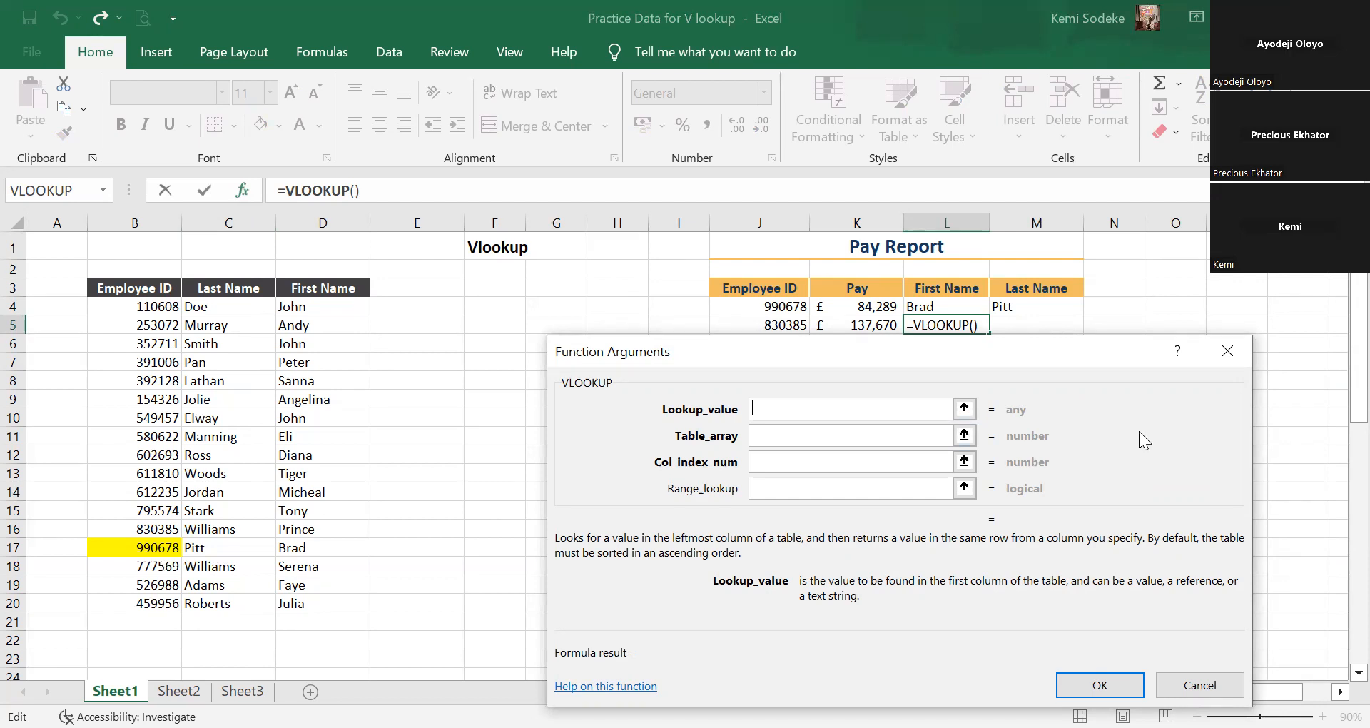
pyautogui.moveTo(1152, 516); pyautogui.dragTo(1173, 538)
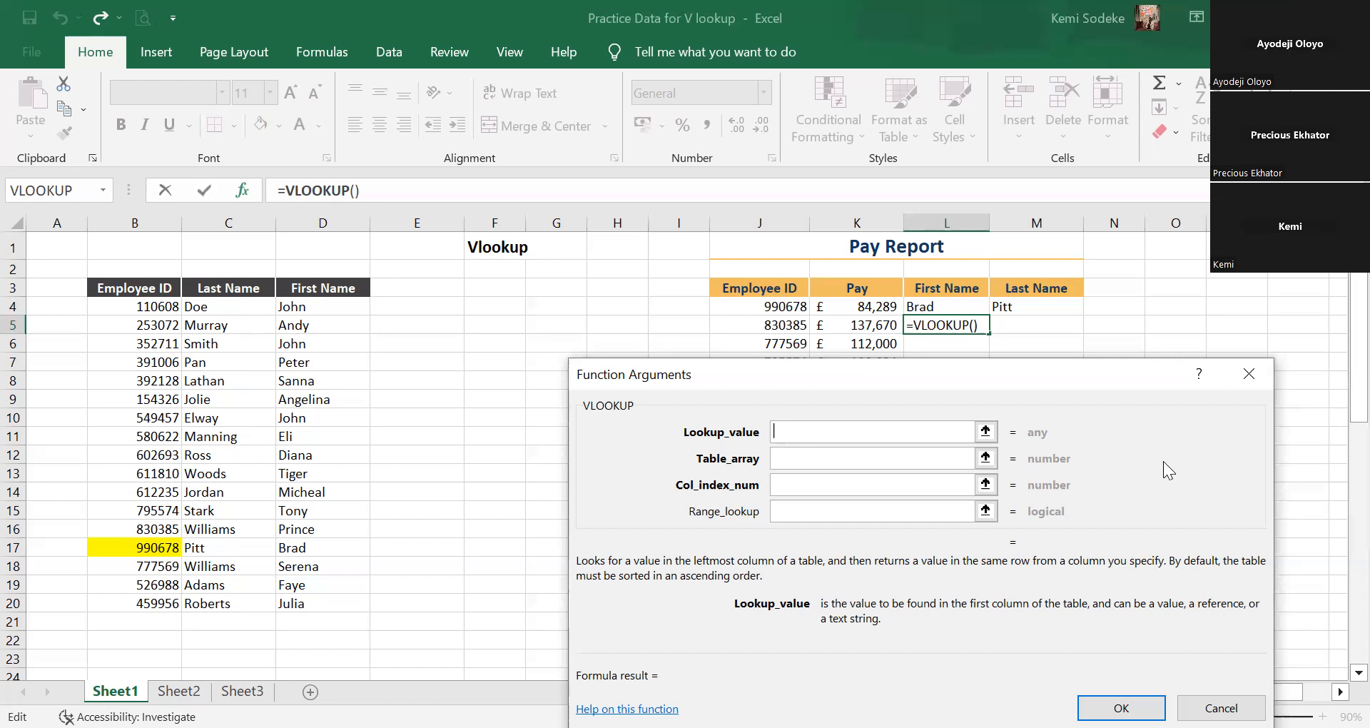
pyautogui.click(765, 324)
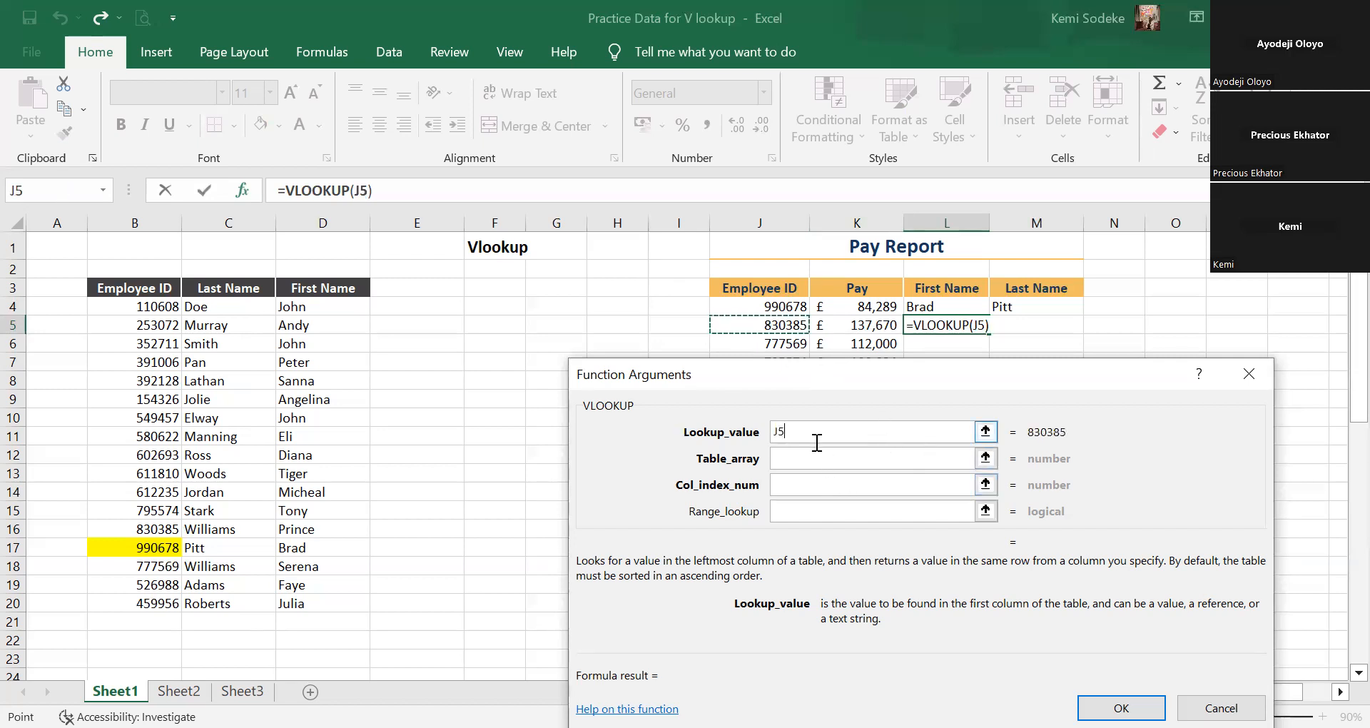
# Set the L5 formula's table array to B3:D20, covering the whole employee table with its headers.
pyautogui.click(801, 459)
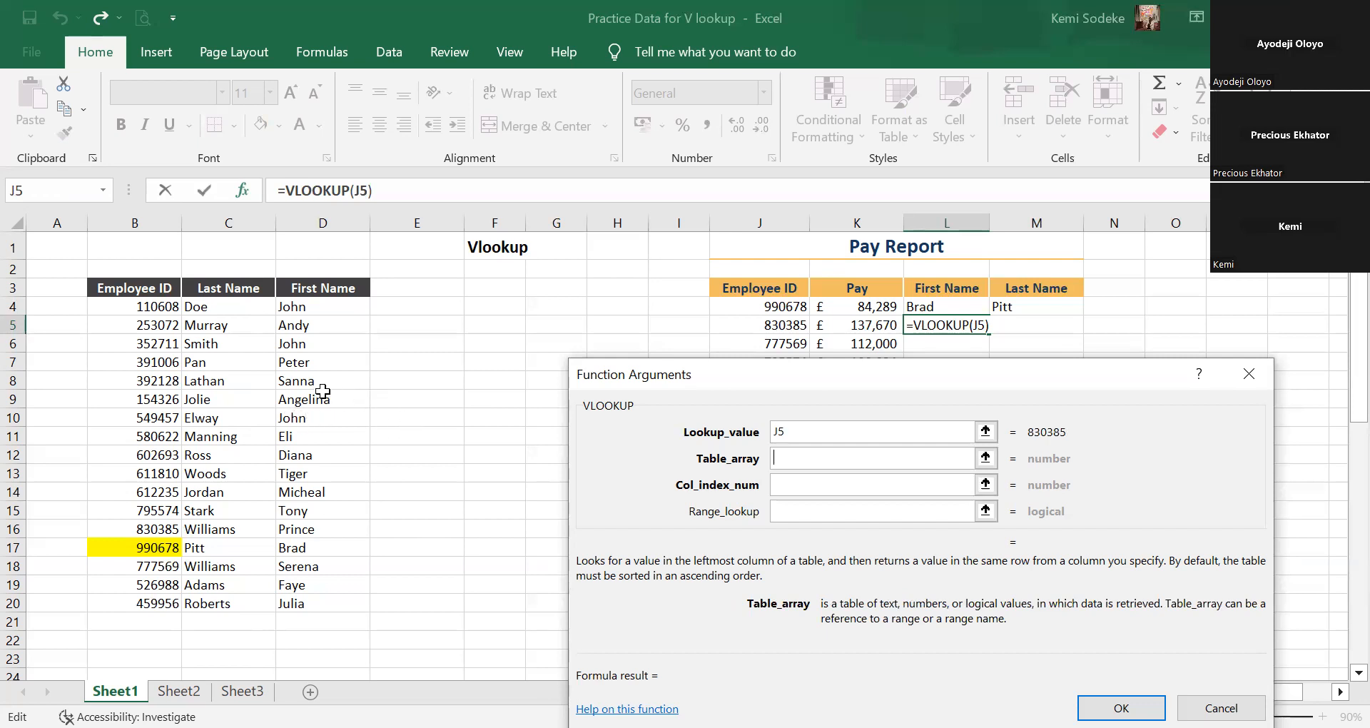
pyautogui.click(130, 288)
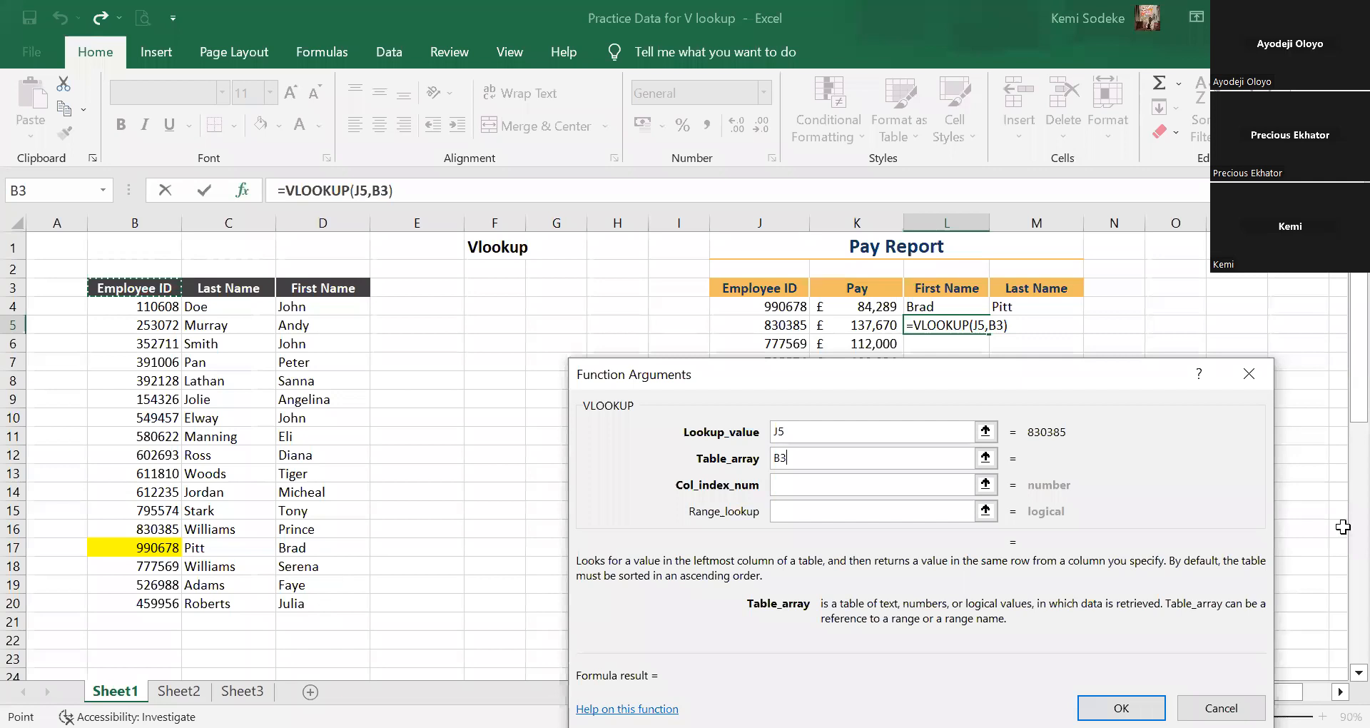
pyautogui.hotkey('ctrl', 'shift', 'Down')
pyautogui.hotkey('ctrl', 'shift', 'Right')
# Set the L5 formula's column index to 3 and range lookup to false, and confirm the formula.
pyautogui.click(821, 485)
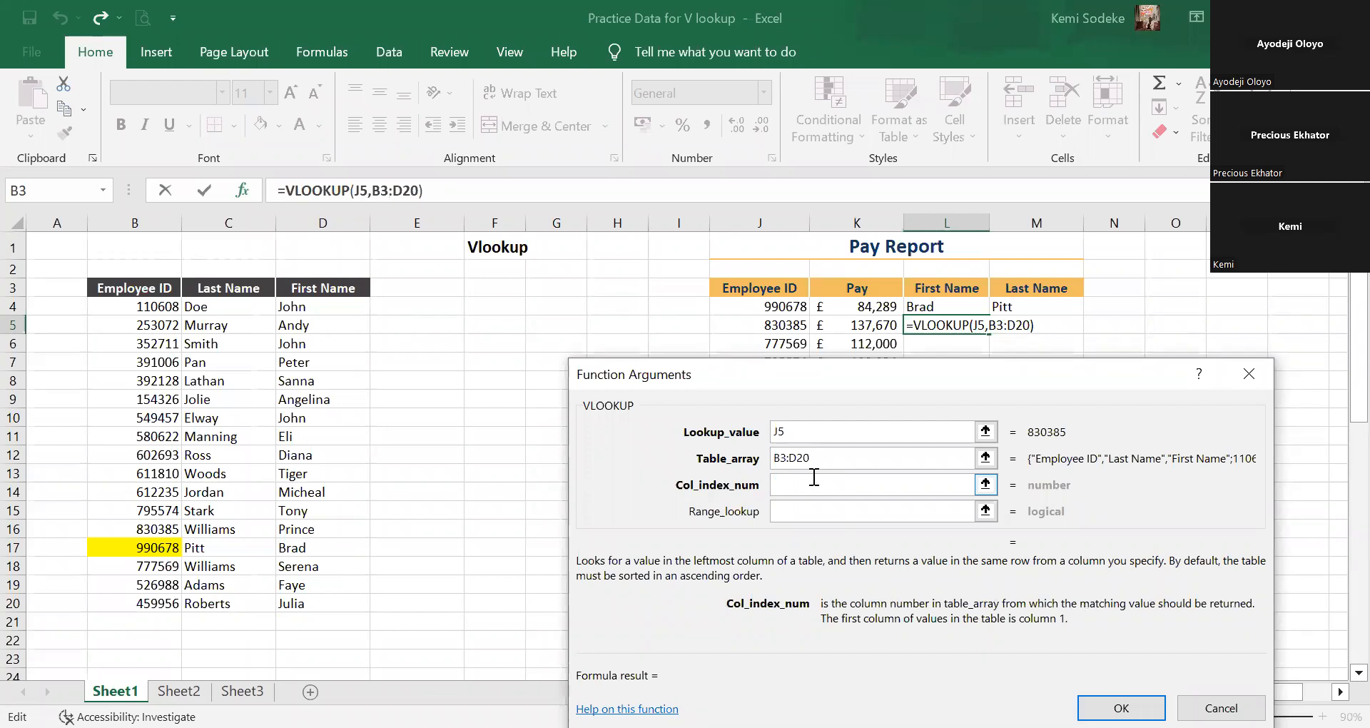
pyautogui.write('3')
pyautogui.click(789, 513)
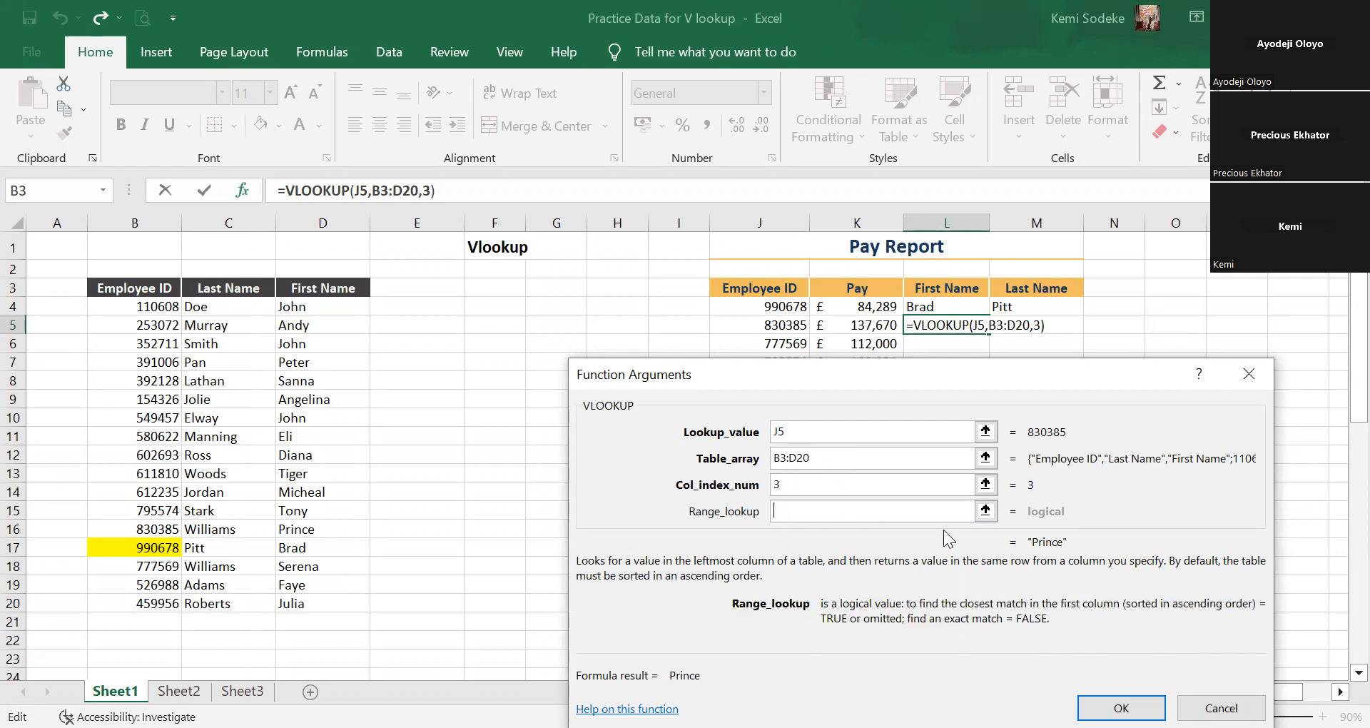
pyautogui.write('f')
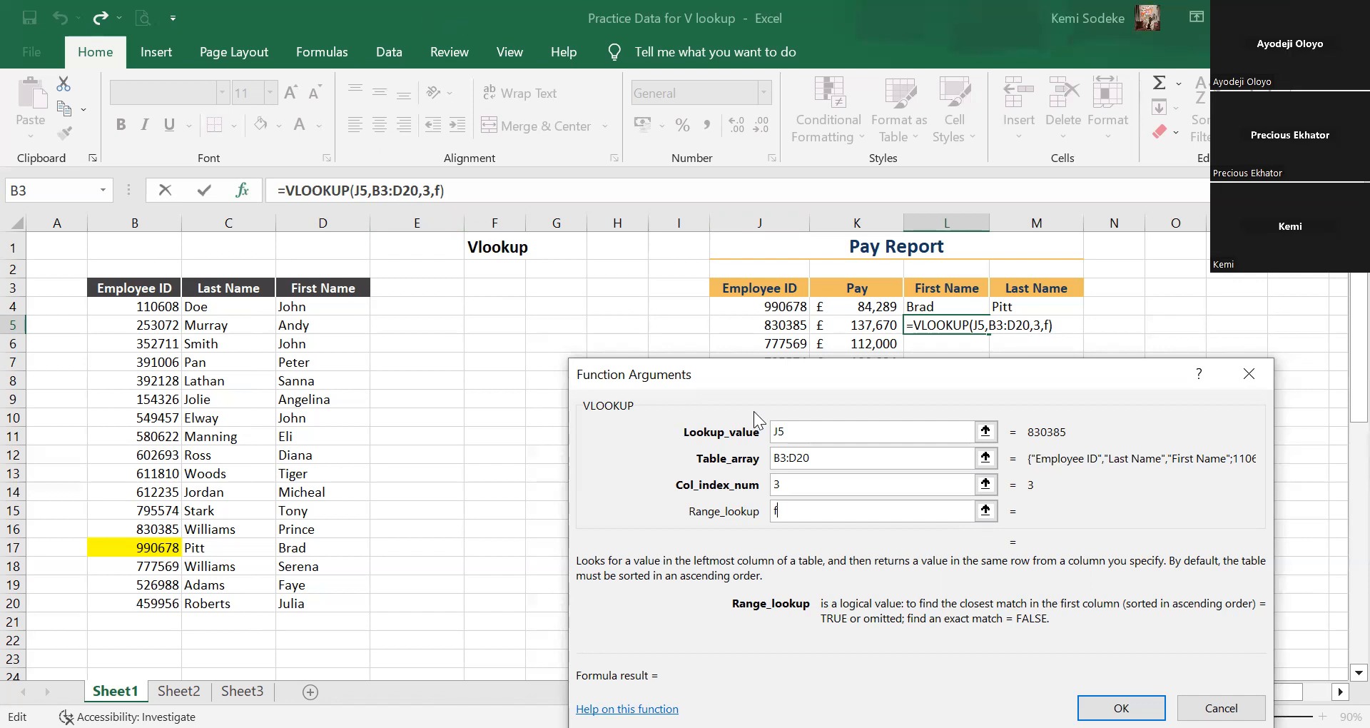
pyautogui.write('alse')
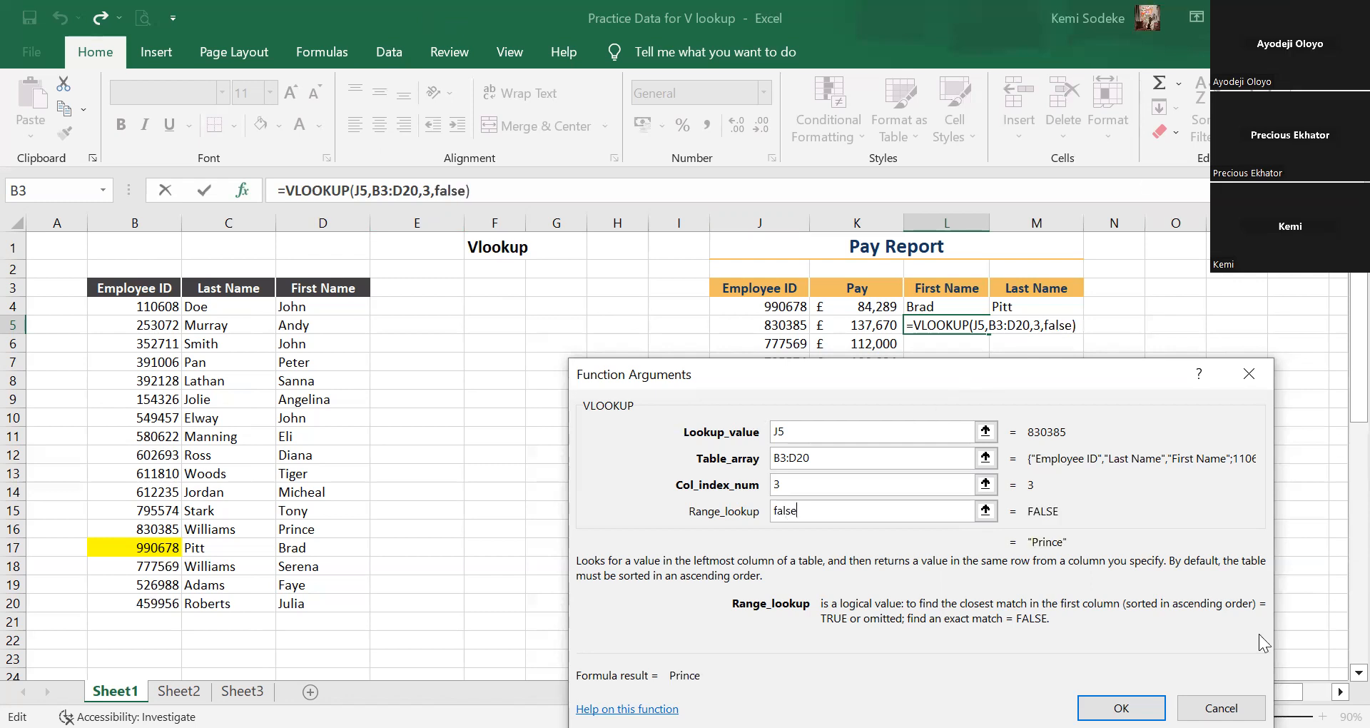
pyautogui.click(1122, 708)
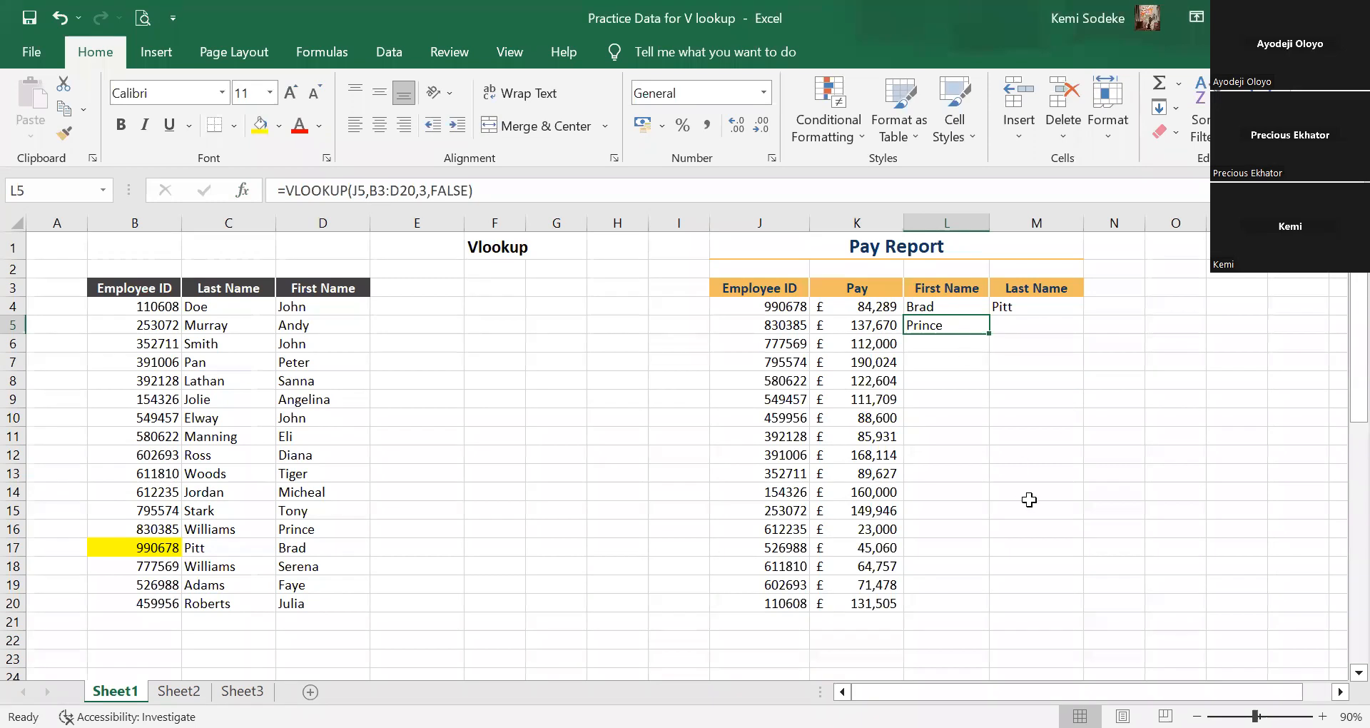
# Compare the employee ID in J5 with B16, and the first name in D16 with the result in L5.
pyautogui.click(766, 325)
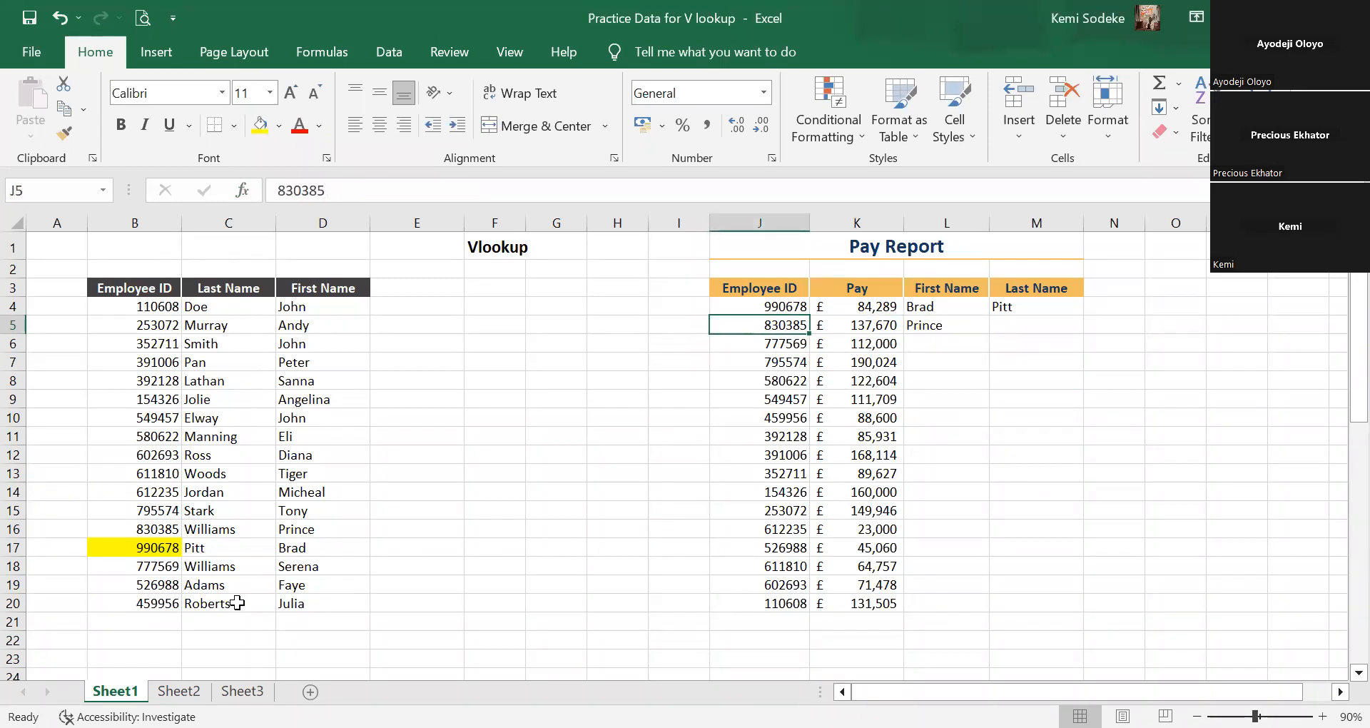
pyautogui.click(157, 529)
pyautogui.click(307, 531)
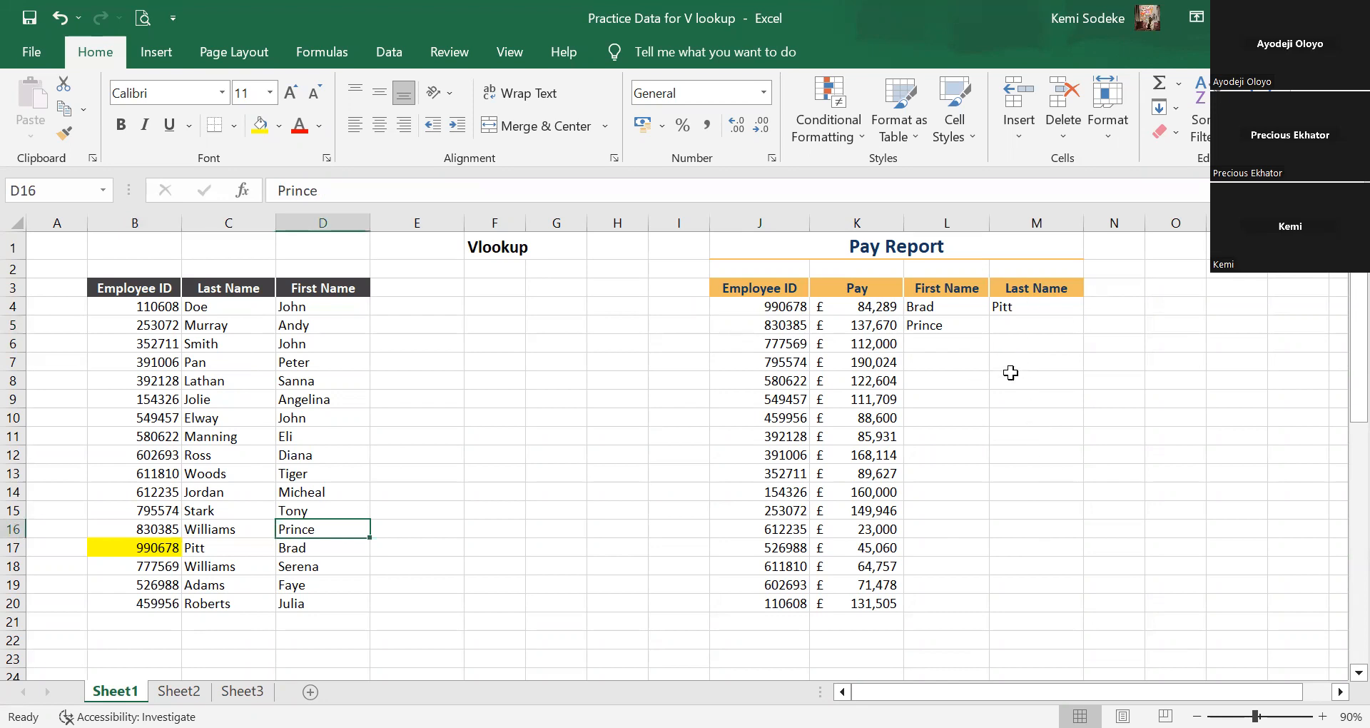
pyautogui.click(931, 327)
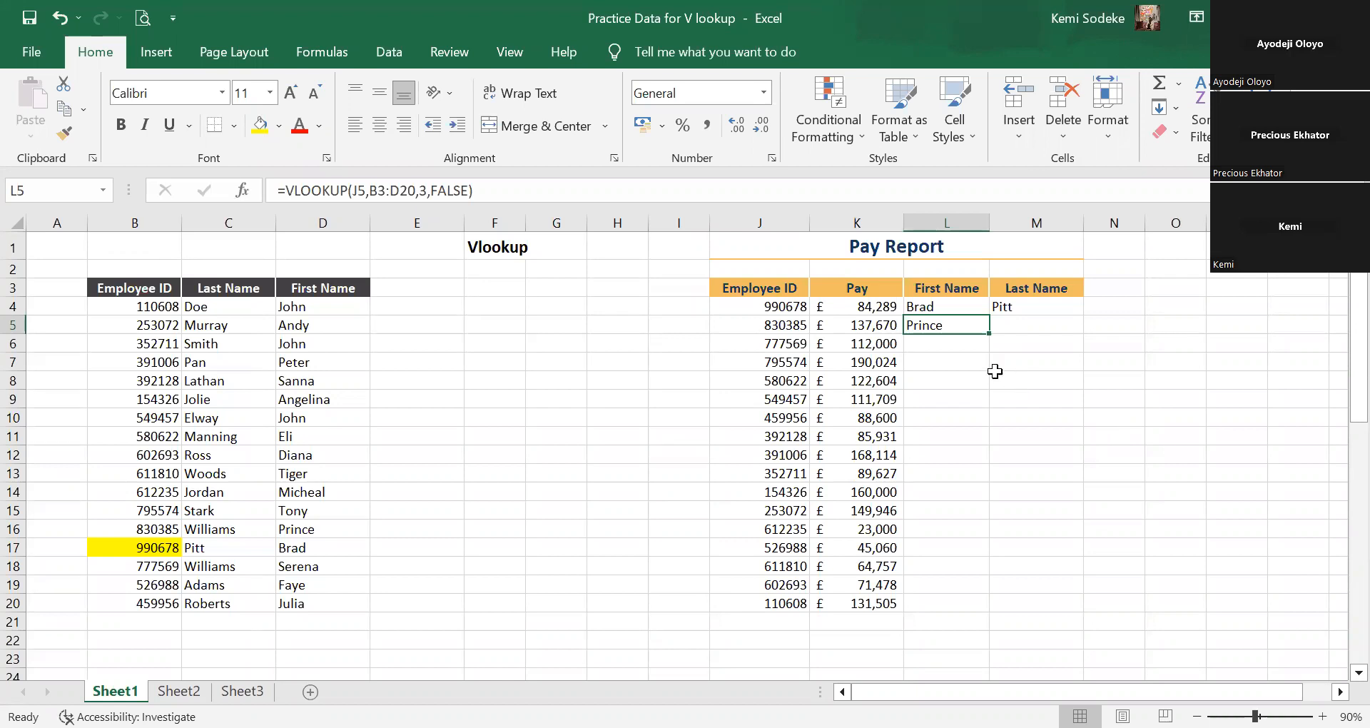
pyautogui.click(1026, 326)
pyautogui.click(945, 326)
# Clear the VLOOKUP results from L4:M5 in the First Name and Last Name columns.
pyautogui.moveTo(931, 312); pyautogui.dragTo(1013, 321)
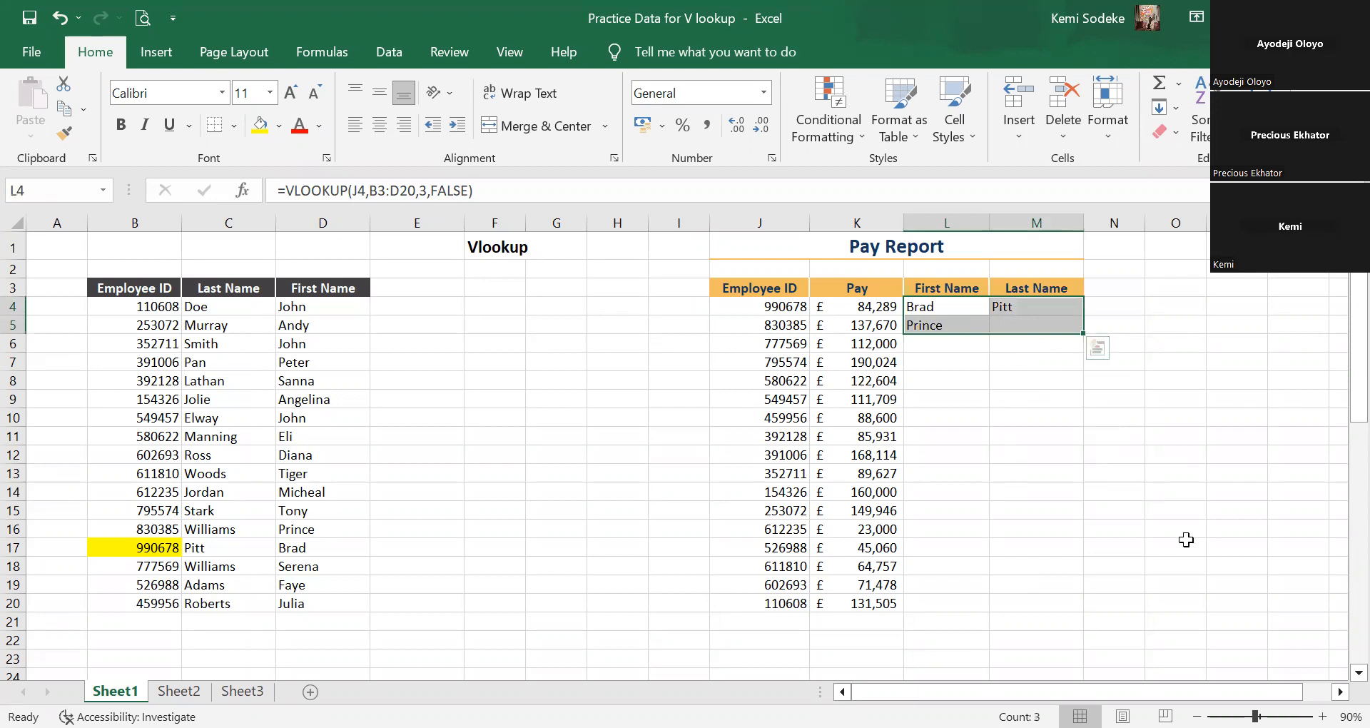
pyautogui.press('Delete')
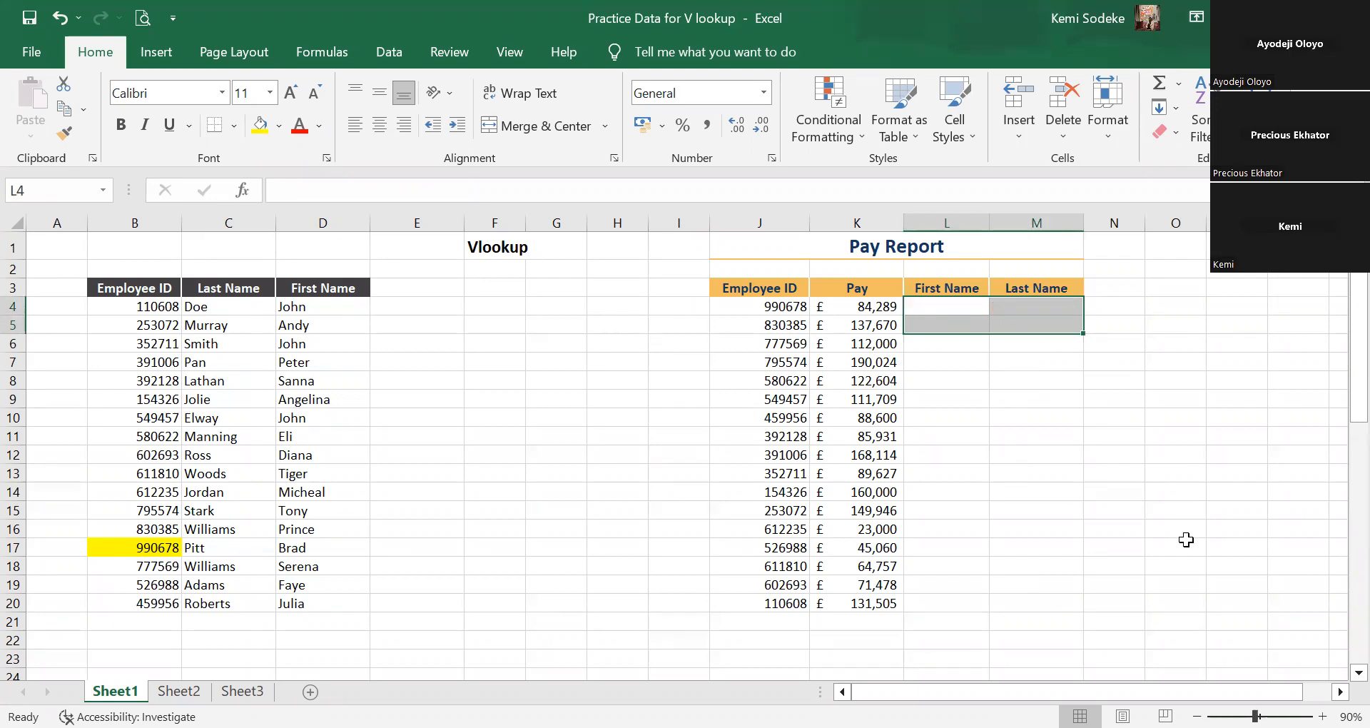
pyautogui.click(1002, 436)
# Start a VLOOKUP formula in First Name cell L4 with the employee ID in J4 as the lookup value.
pyautogui.click(949, 305)
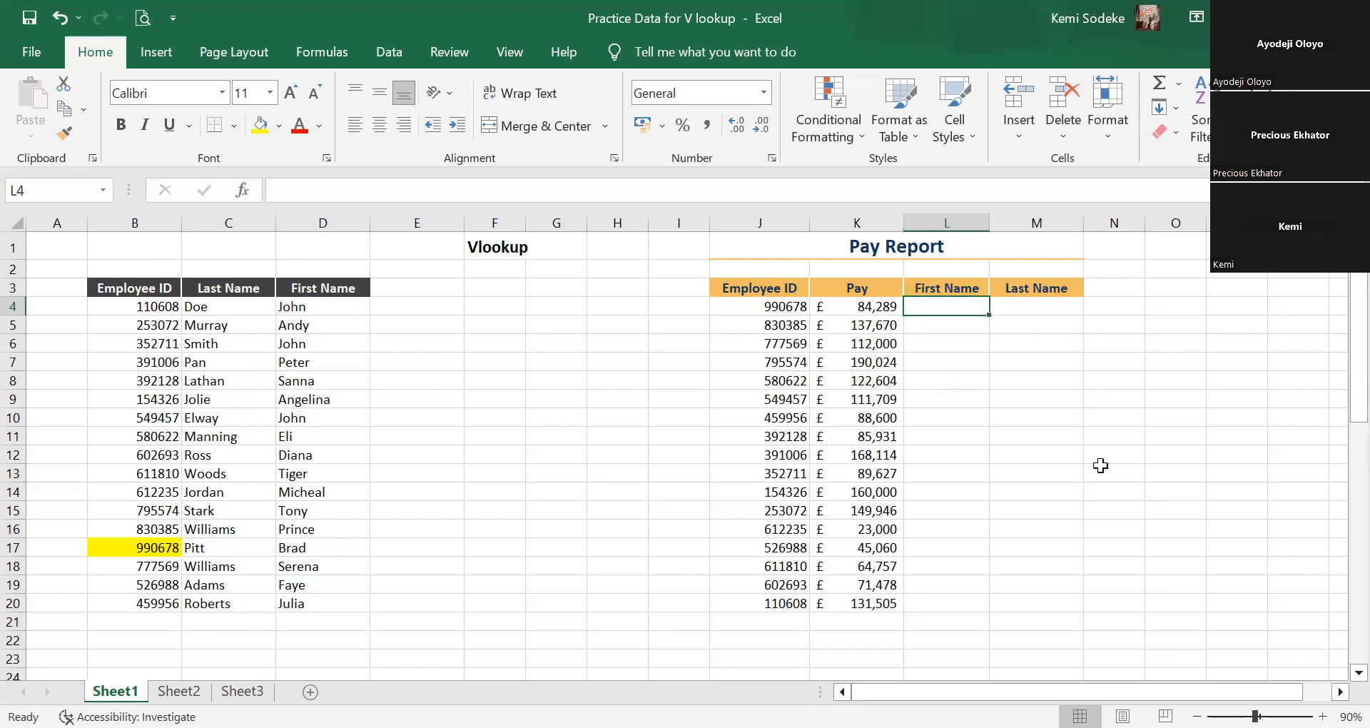
pyautogui.write('=')
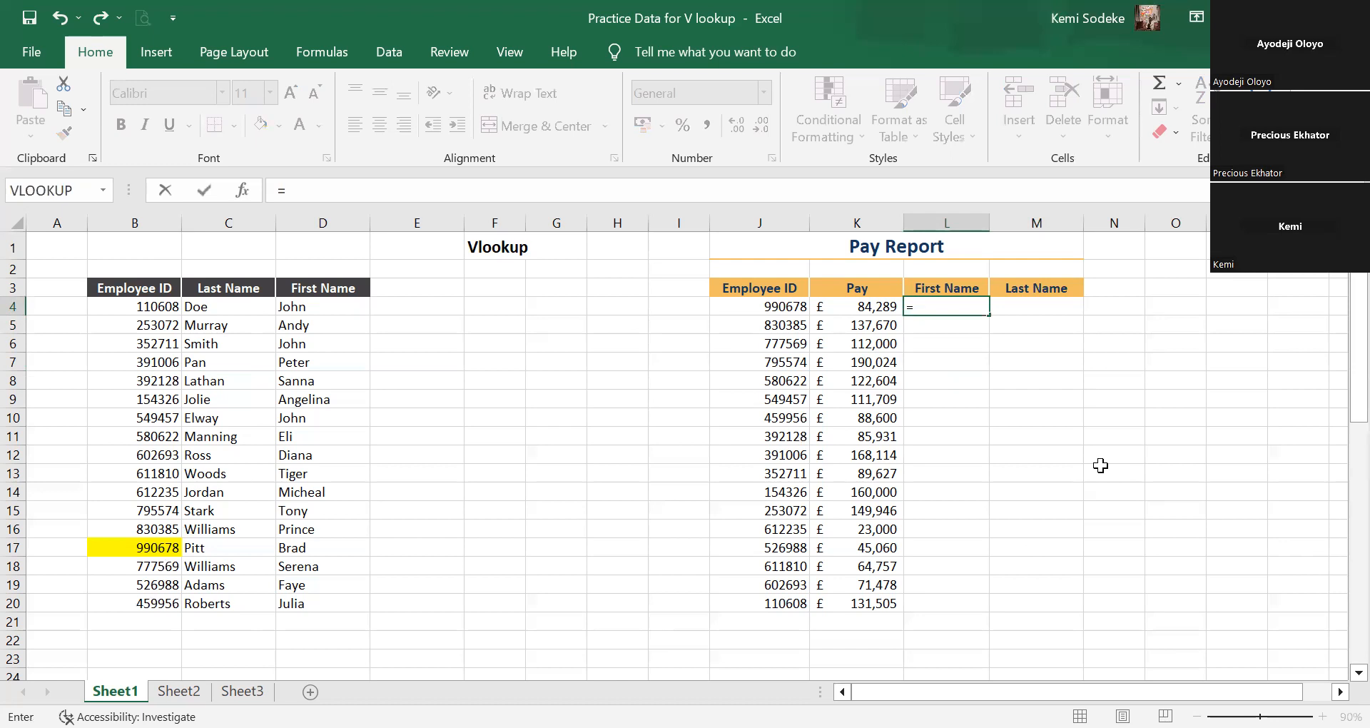
pyautogui.write('vlookup')
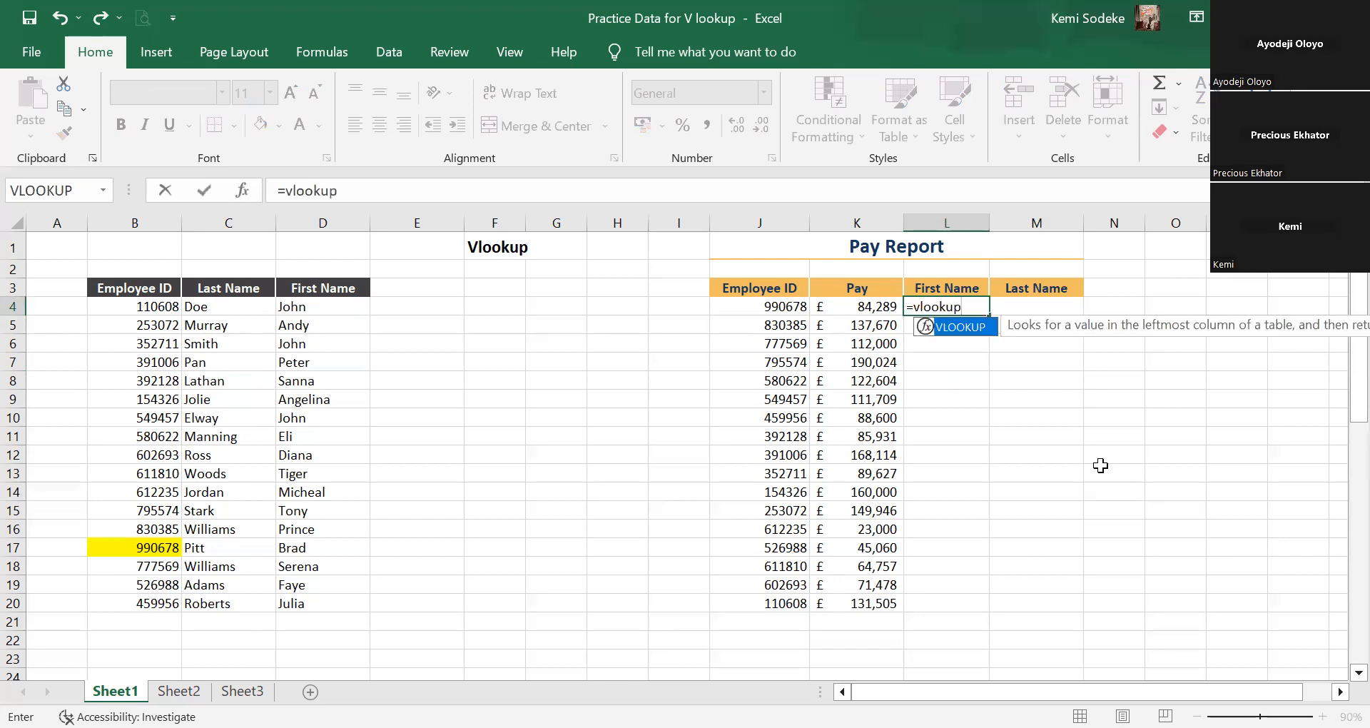
pyautogui.write('(')
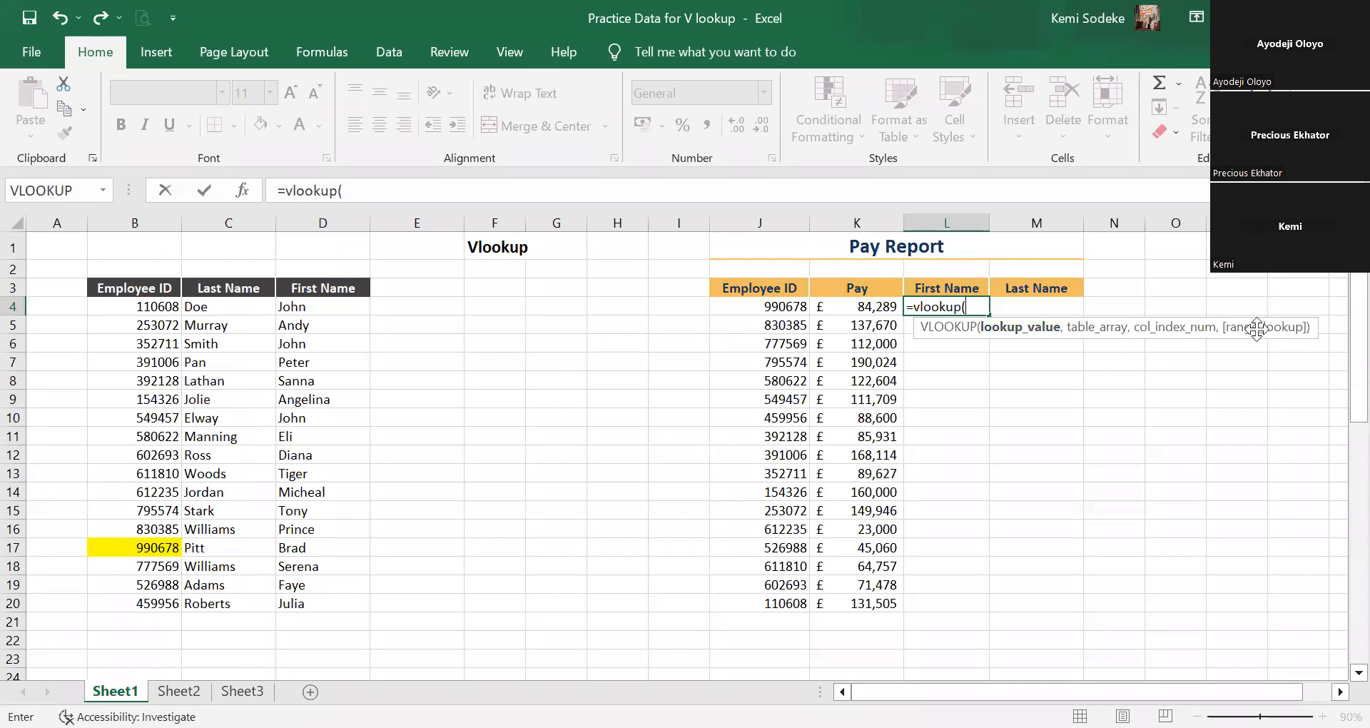
pyautogui.click(1341, 691)
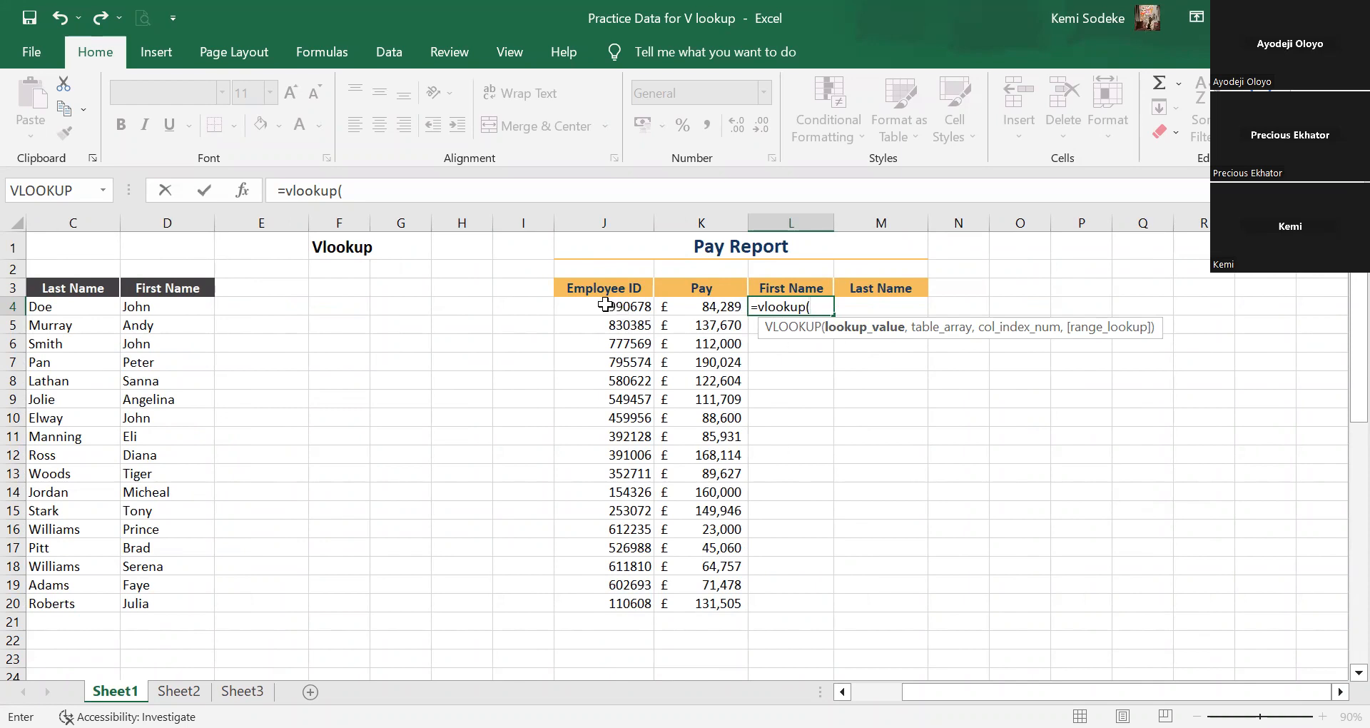
pyautogui.click(606, 306)
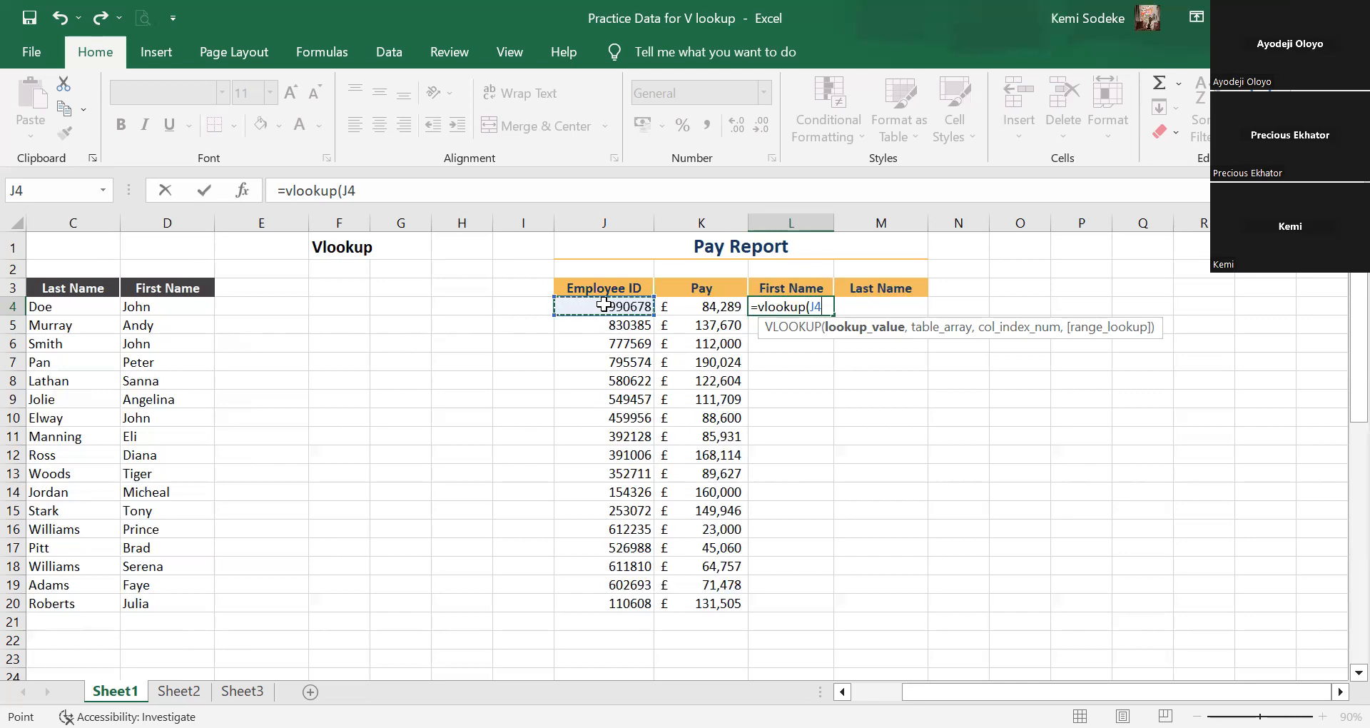
pyautogui.write(',')
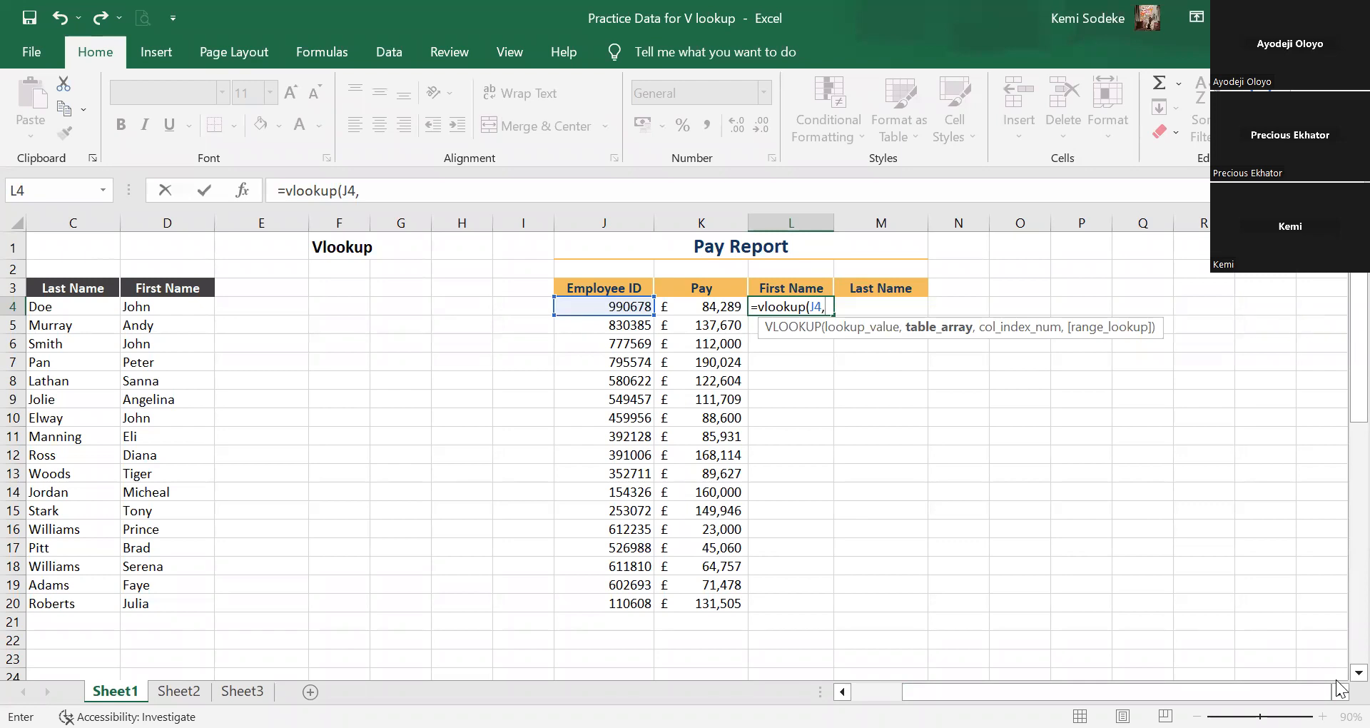
# Set the L4 formula's table array to B3:D20, covering the employee table with its headers.
pyautogui.hotkey('alt', 'Tab')
pyautogui.moveTo(1117, 692); pyautogui.dragTo(1066, 692)
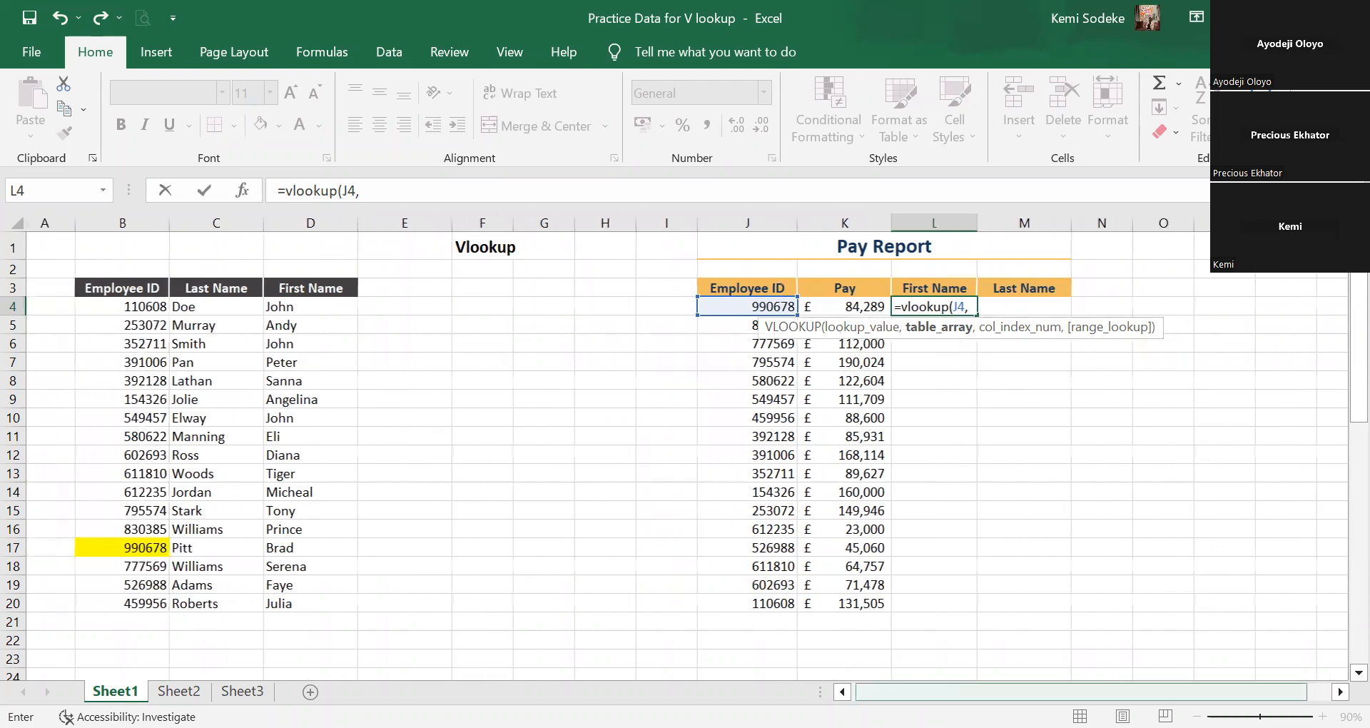
pyautogui.click(132, 288)
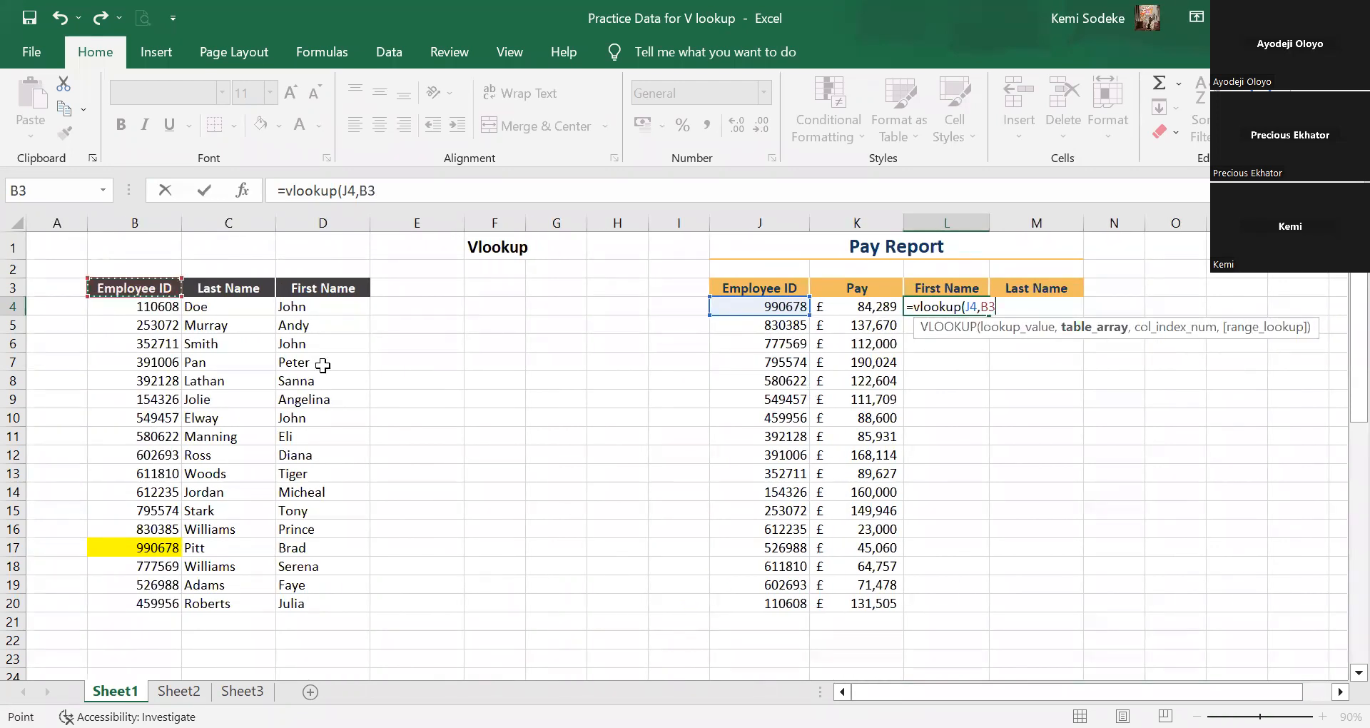
pyautogui.keyDown('shift'); pyautogui.click(297, 601); pyautogui.keyUp('shift')
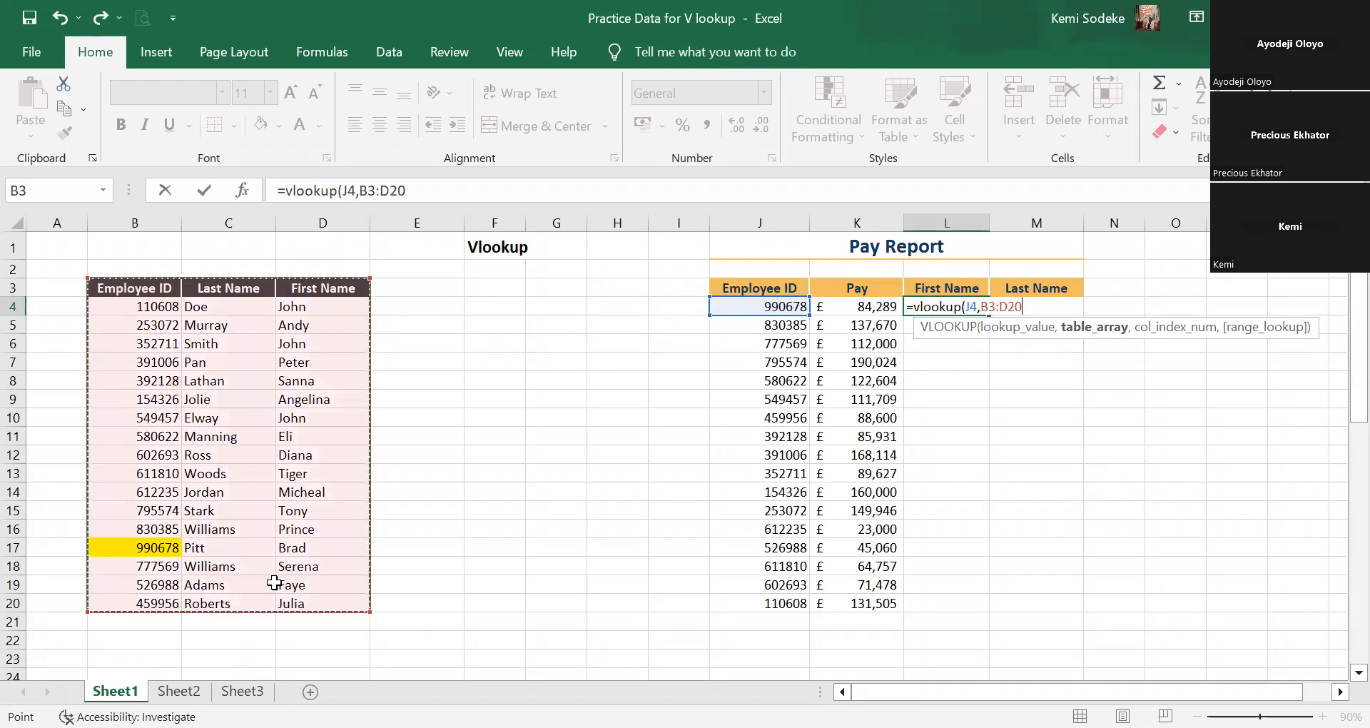
pyautogui.write(',')
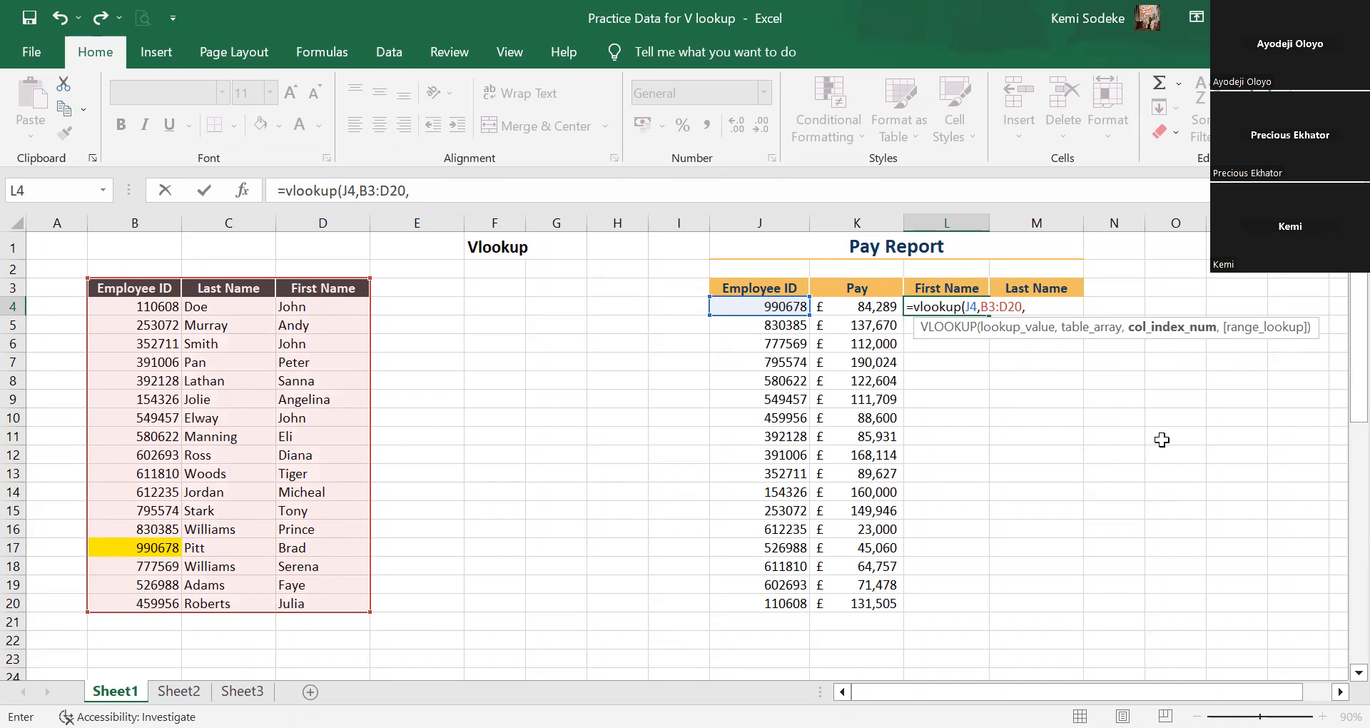
# Complete the L4 formula with column index 3 and FALSE for an exact match, and check the entered formula.
pyautogui.write('3,')
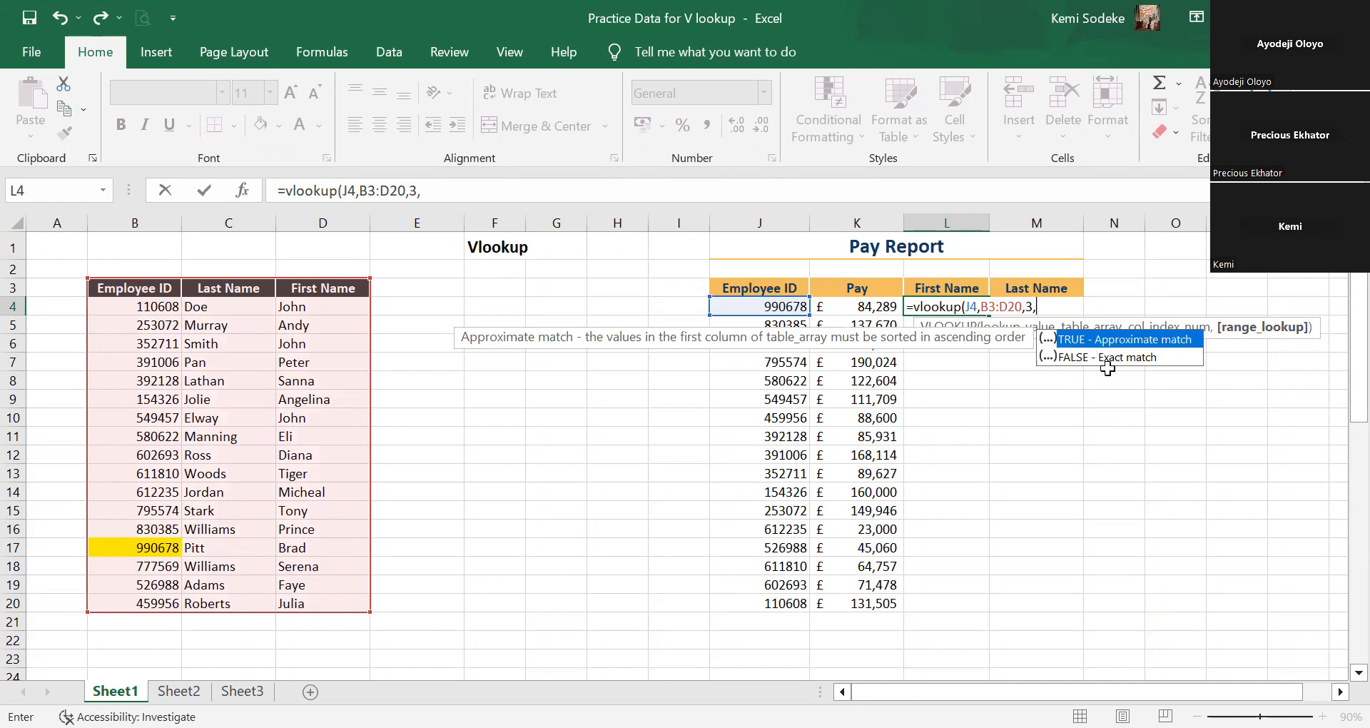
pyautogui.click(1075, 357)
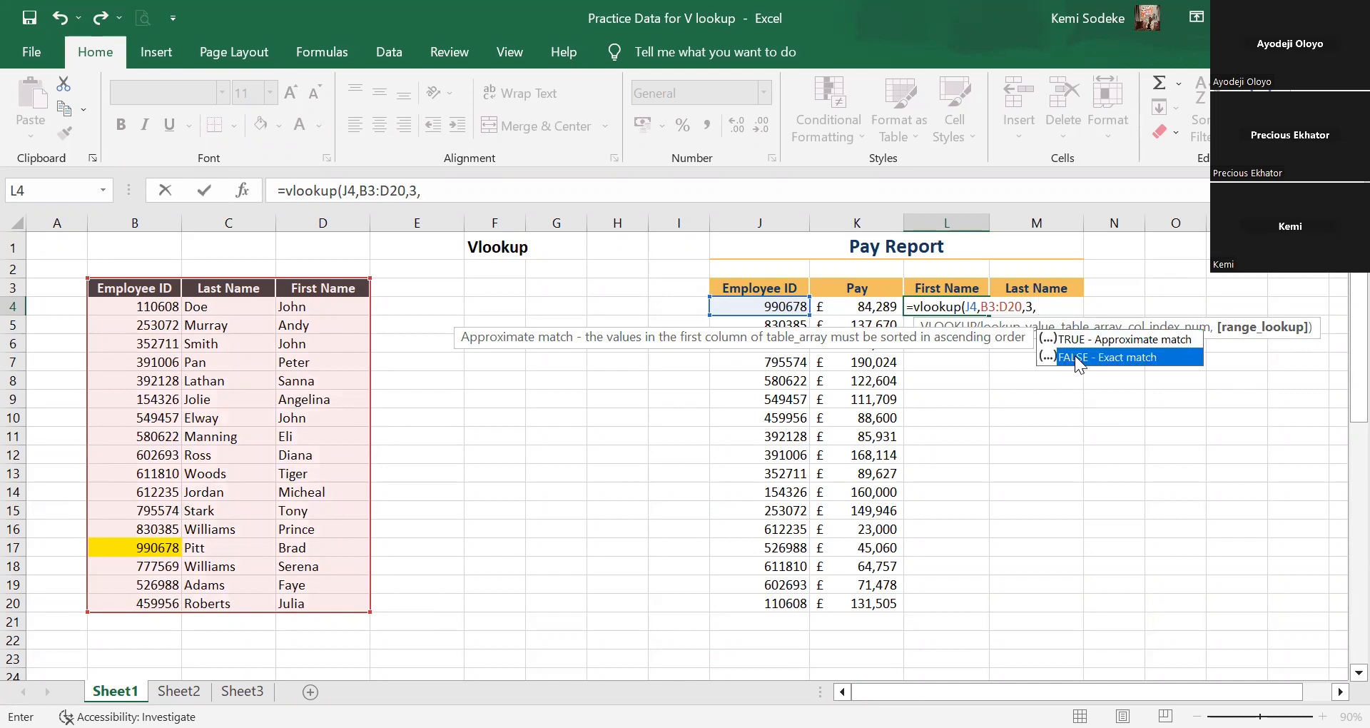
pyautogui.doubleClick(1074, 356)
pyautogui.write(')')
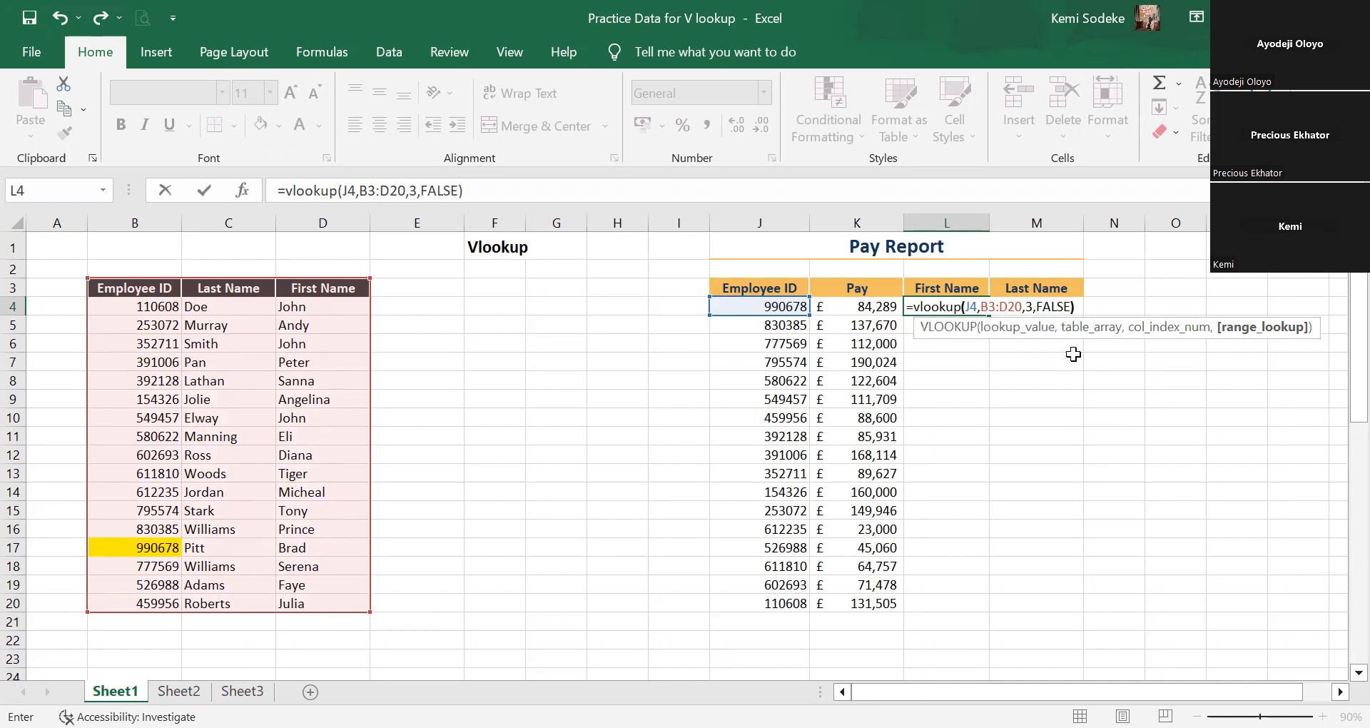
pyautogui.press('Return')
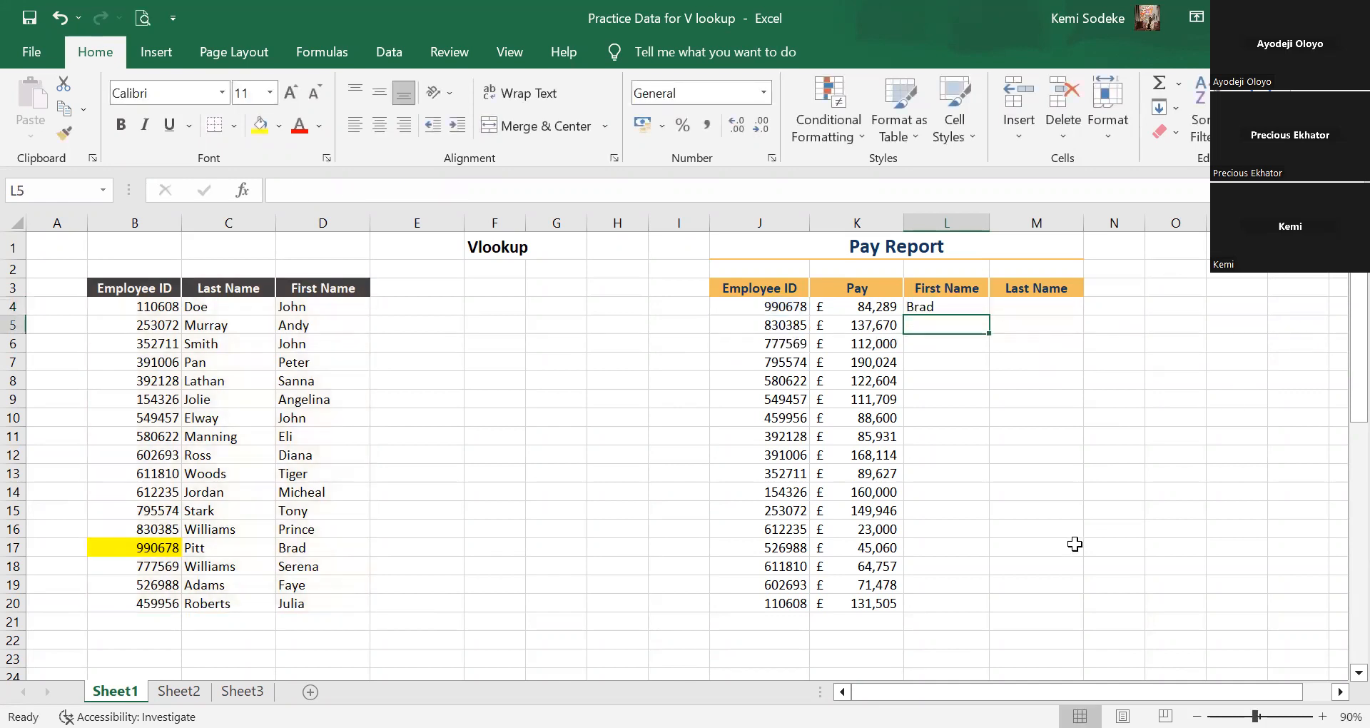
pyautogui.click(952, 306)
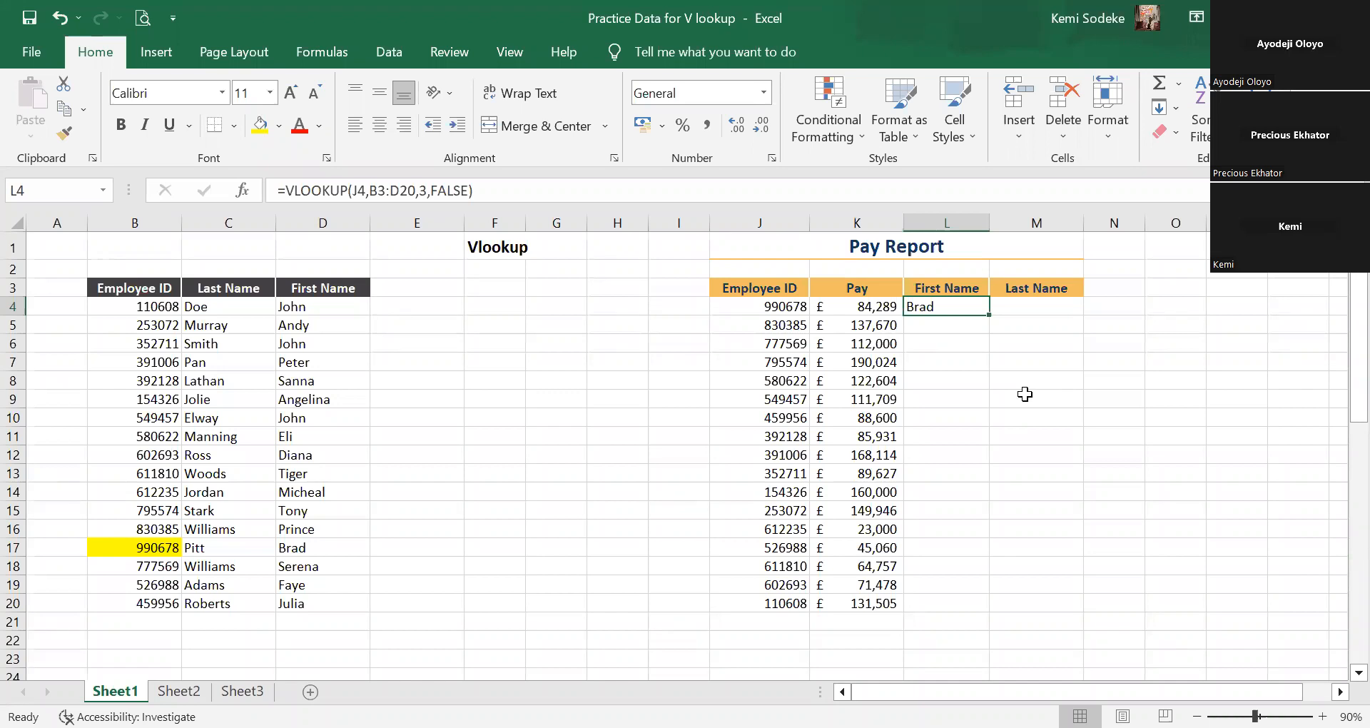
pyautogui.click(1065, 441)
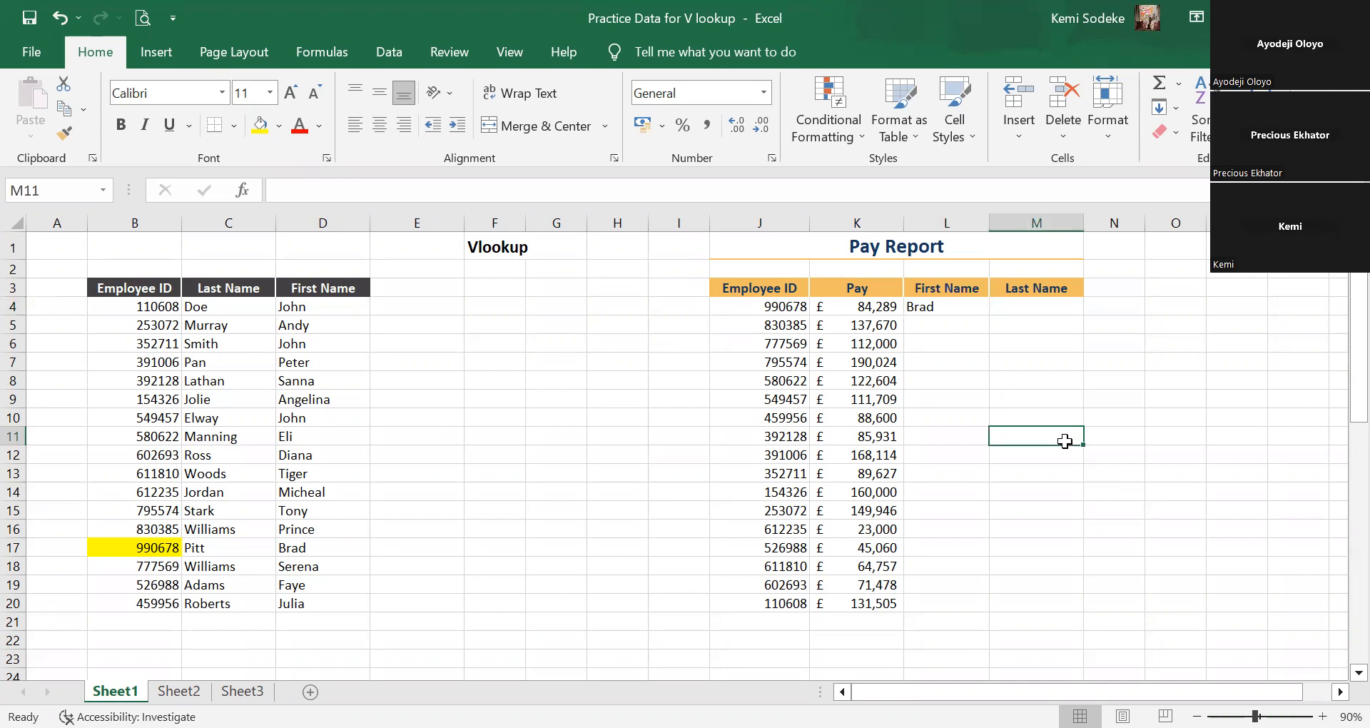
pyautogui.click(940, 304)
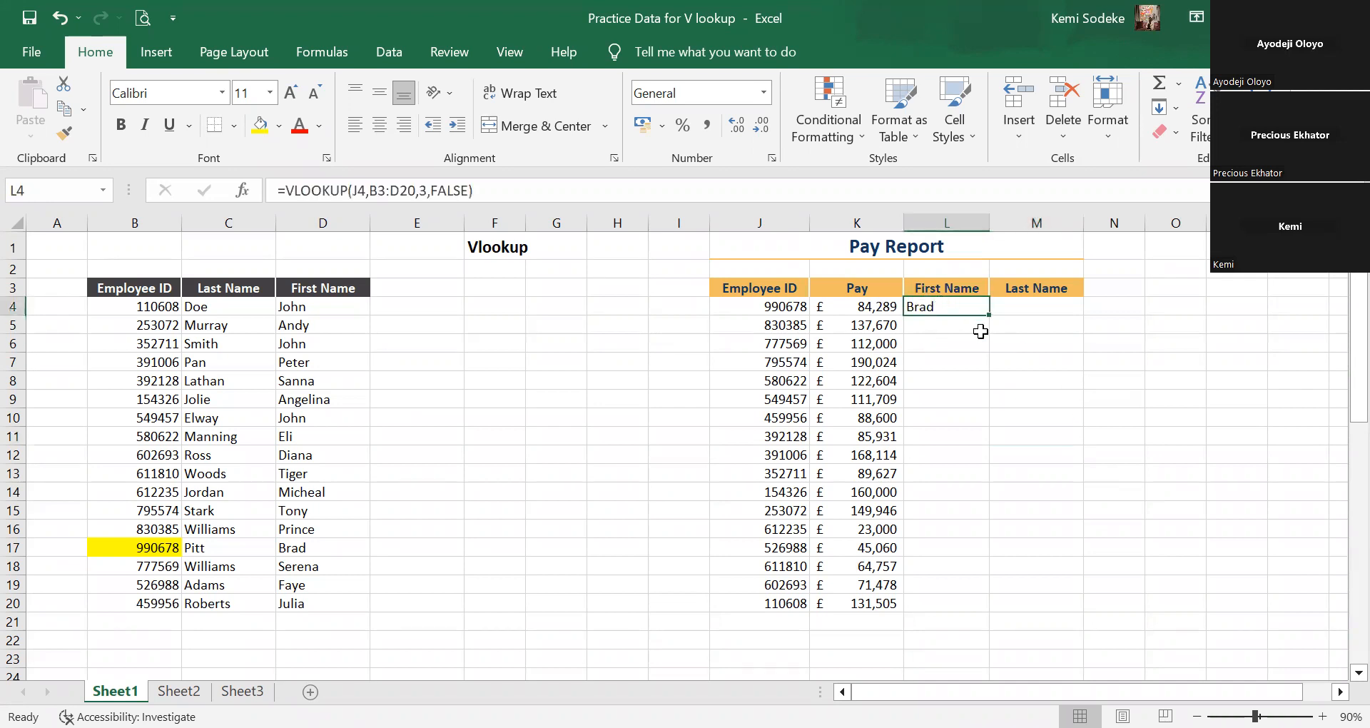
# Start a VLOOKUP formula in Last Name cell M4 with the employee ID in J4 as the lookup value.
pyautogui.click(1039, 307)
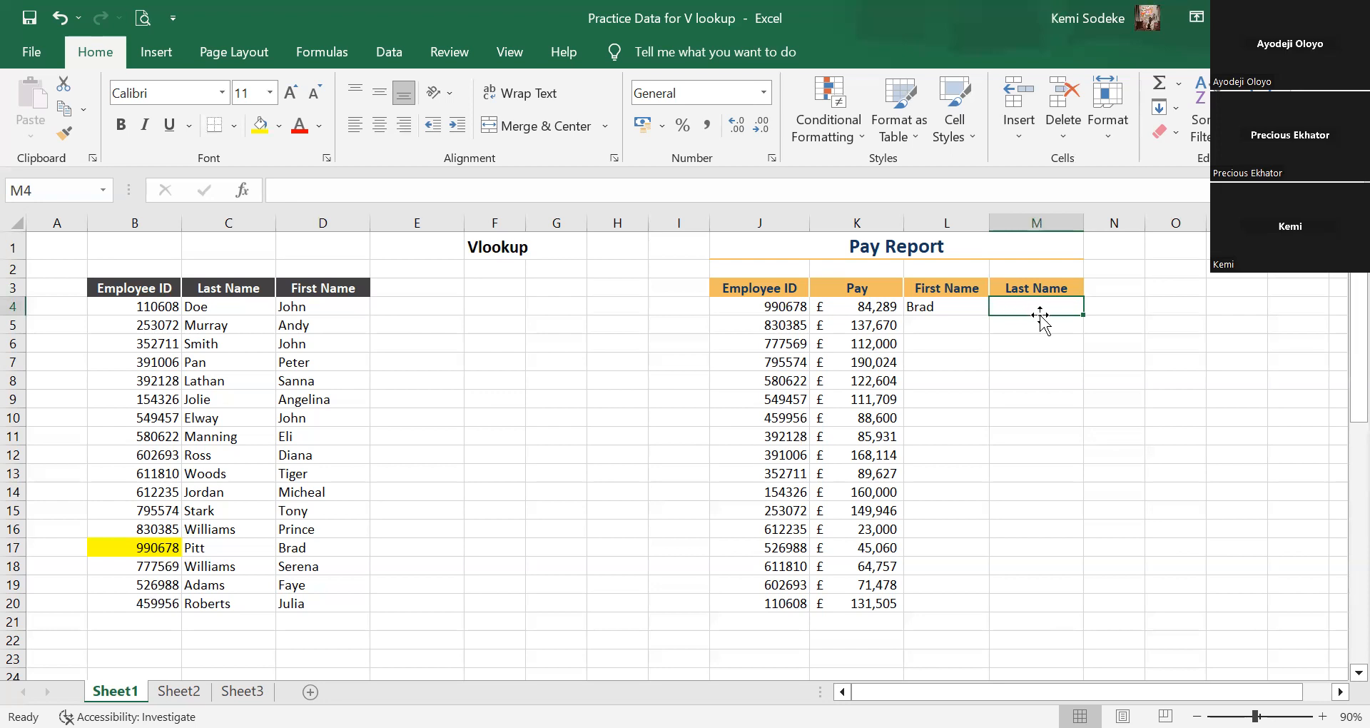
pyautogui.write('=')
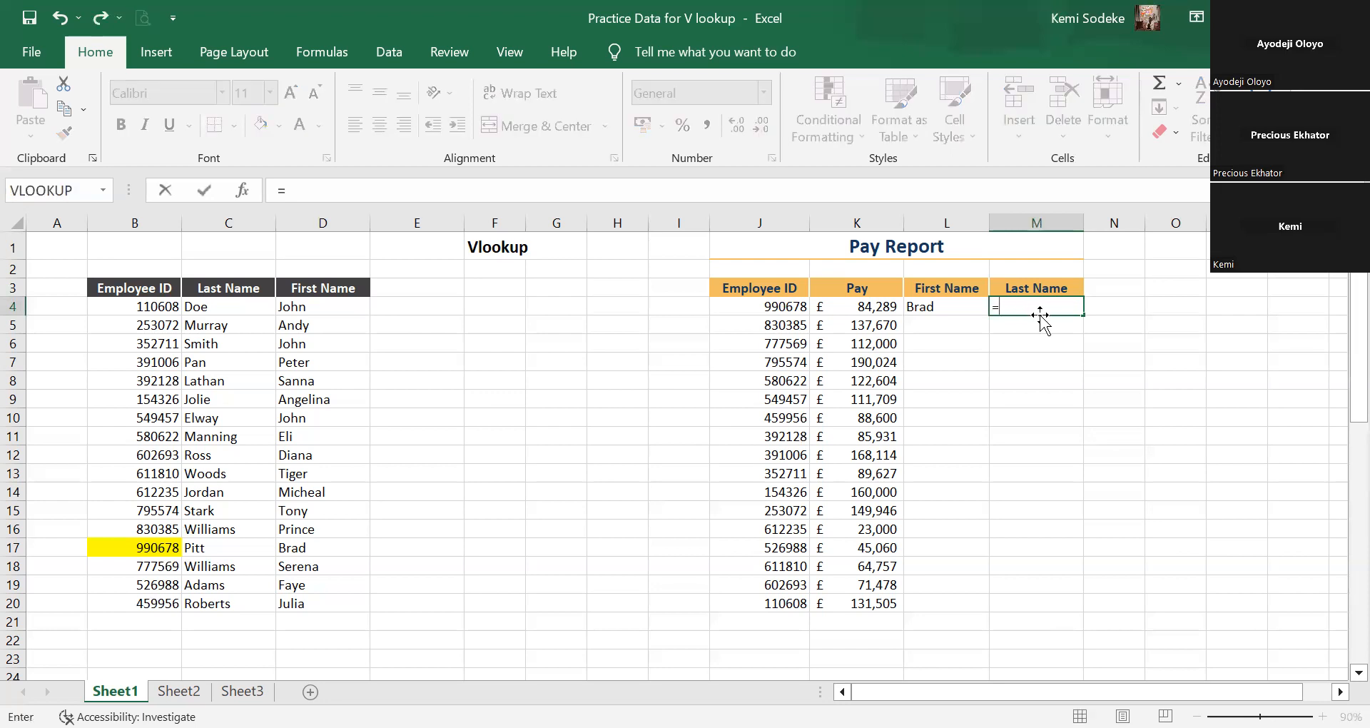
pyautogui.write('vlookup')
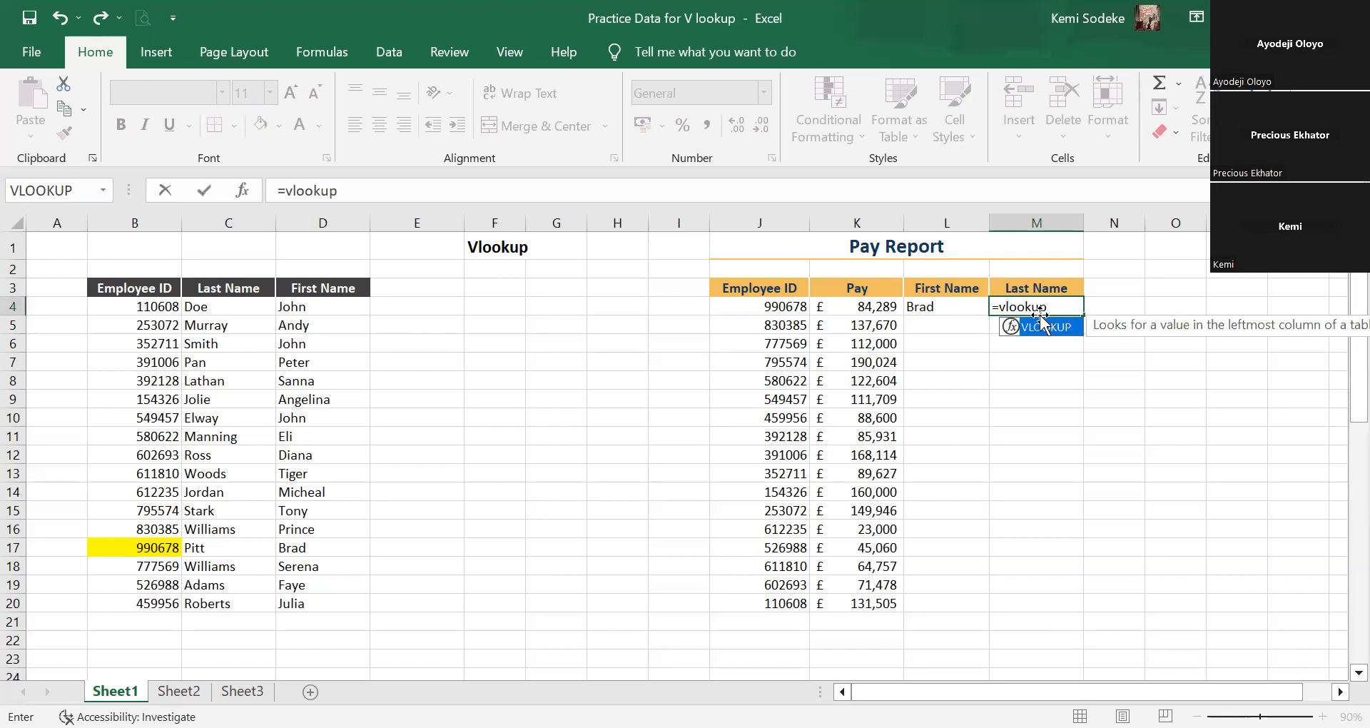
pyautogui.write('(')
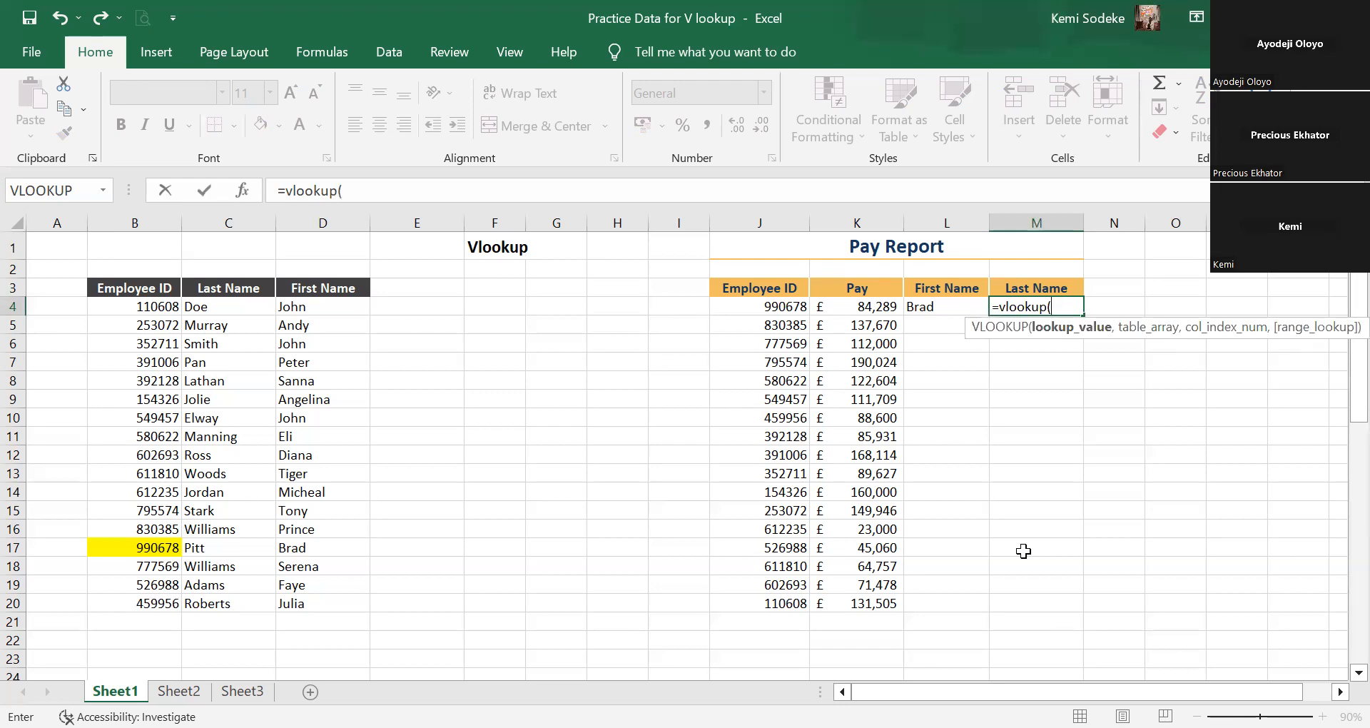
pyautogui.click(759, 303)
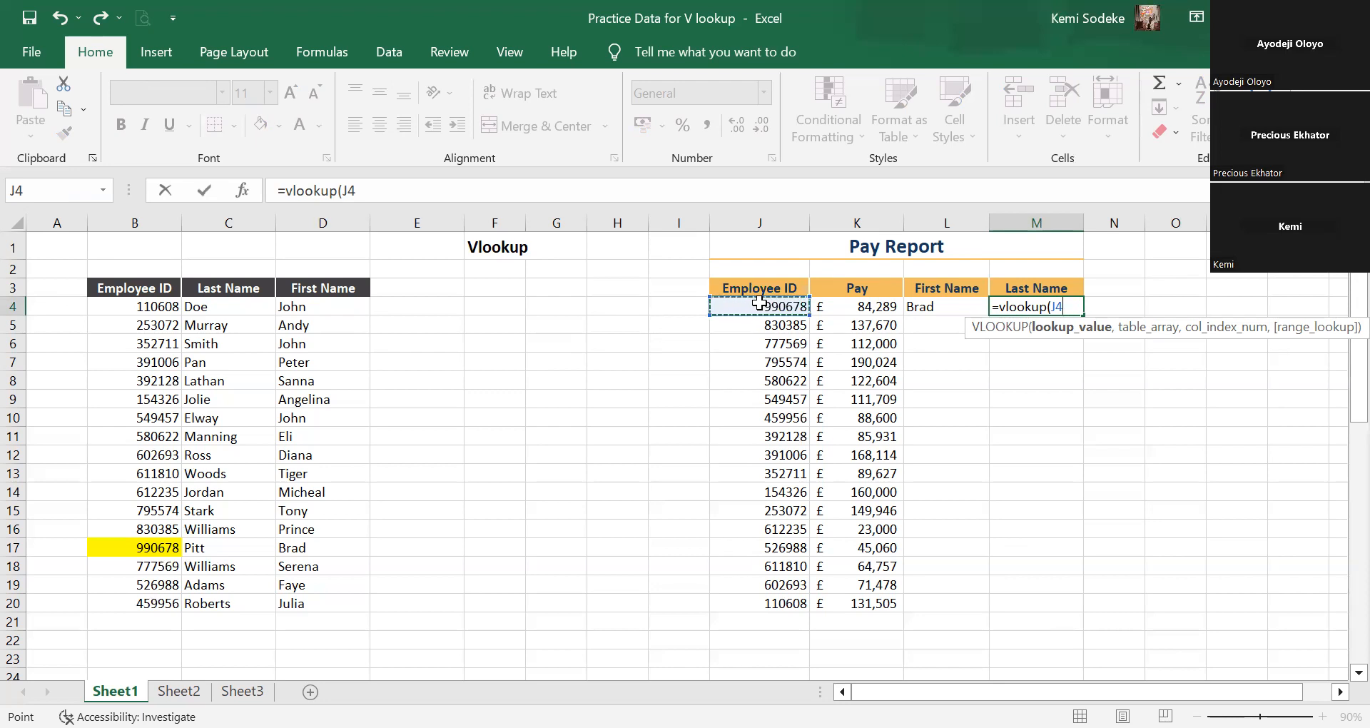
pyautogui.write(',')
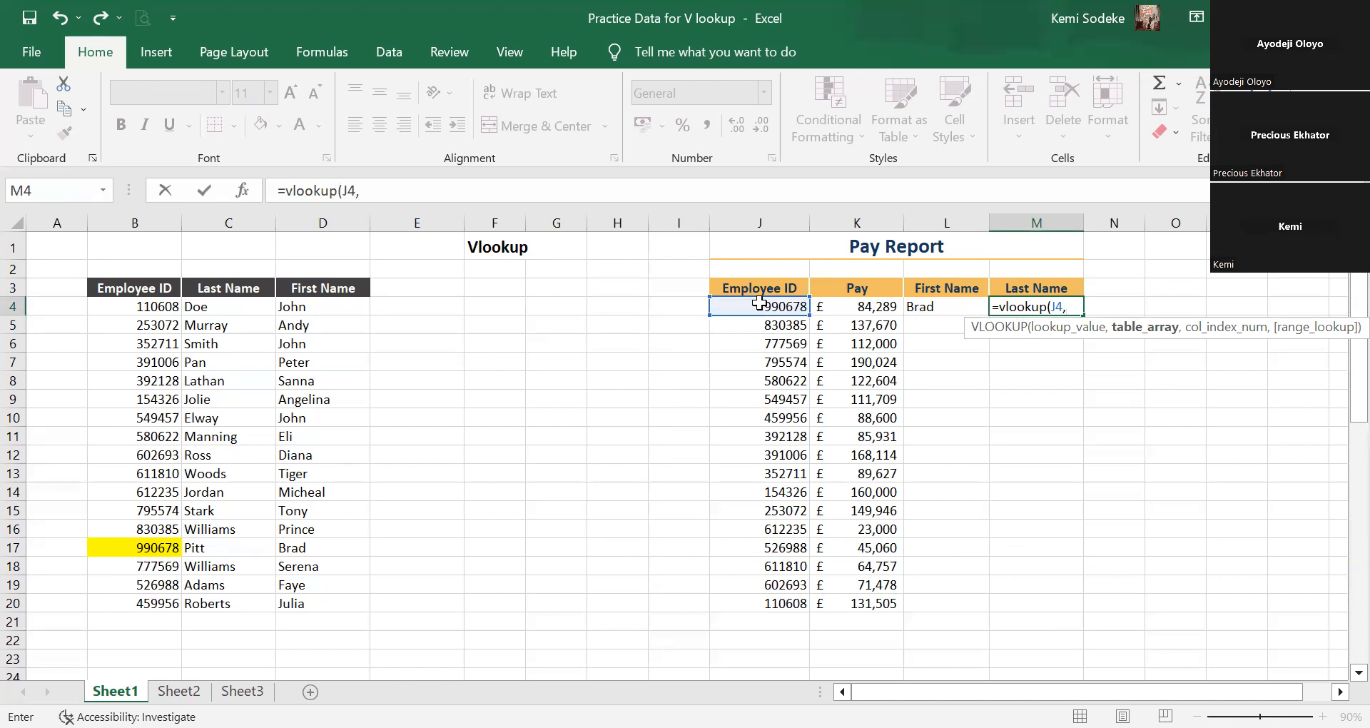
# Set the M4 formula's table array to B3:D20, covering the employee table with its headers.
pyautogui.click(132, 286)
pyautogui.moveTo(330, 530); pyautogui.dragTo(324, 600)
pyautogui.write(',')
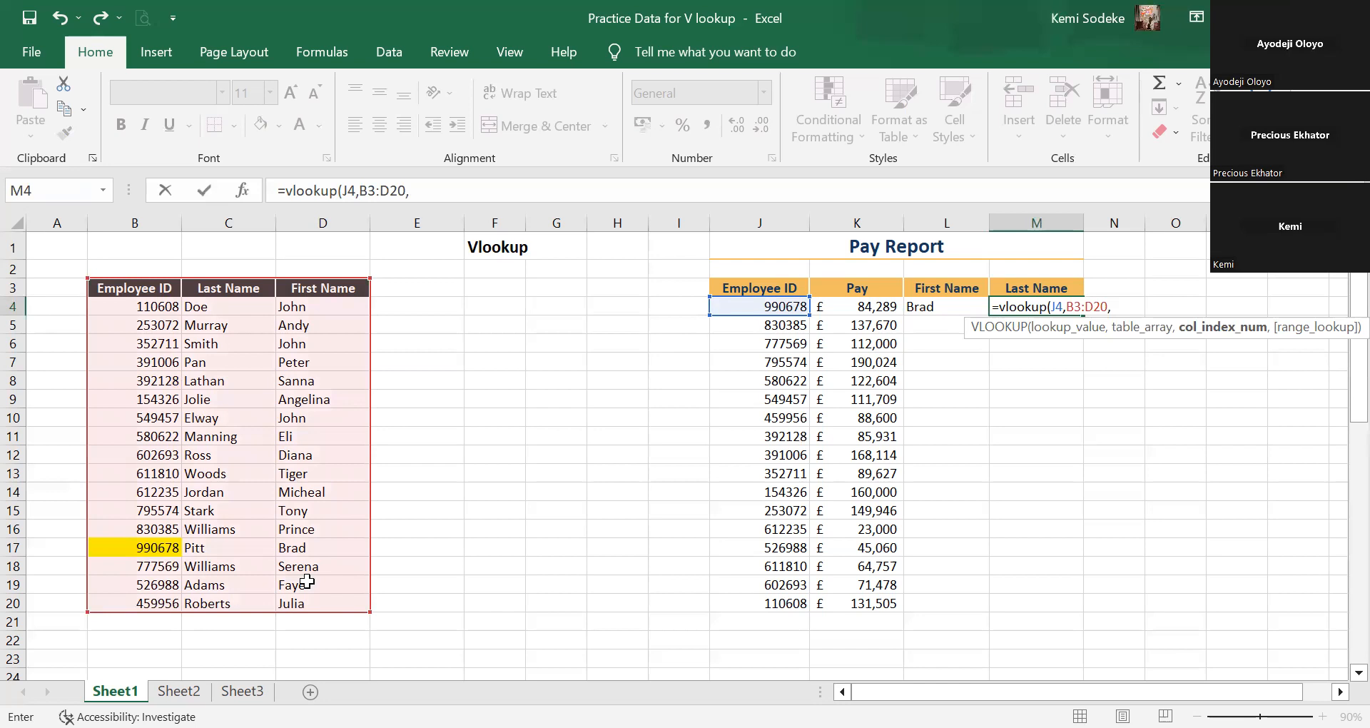
# Complete the M4 formula with column index 2 and FALSE for an exact match, and check the entered formula.
pyautogui.write('2,')
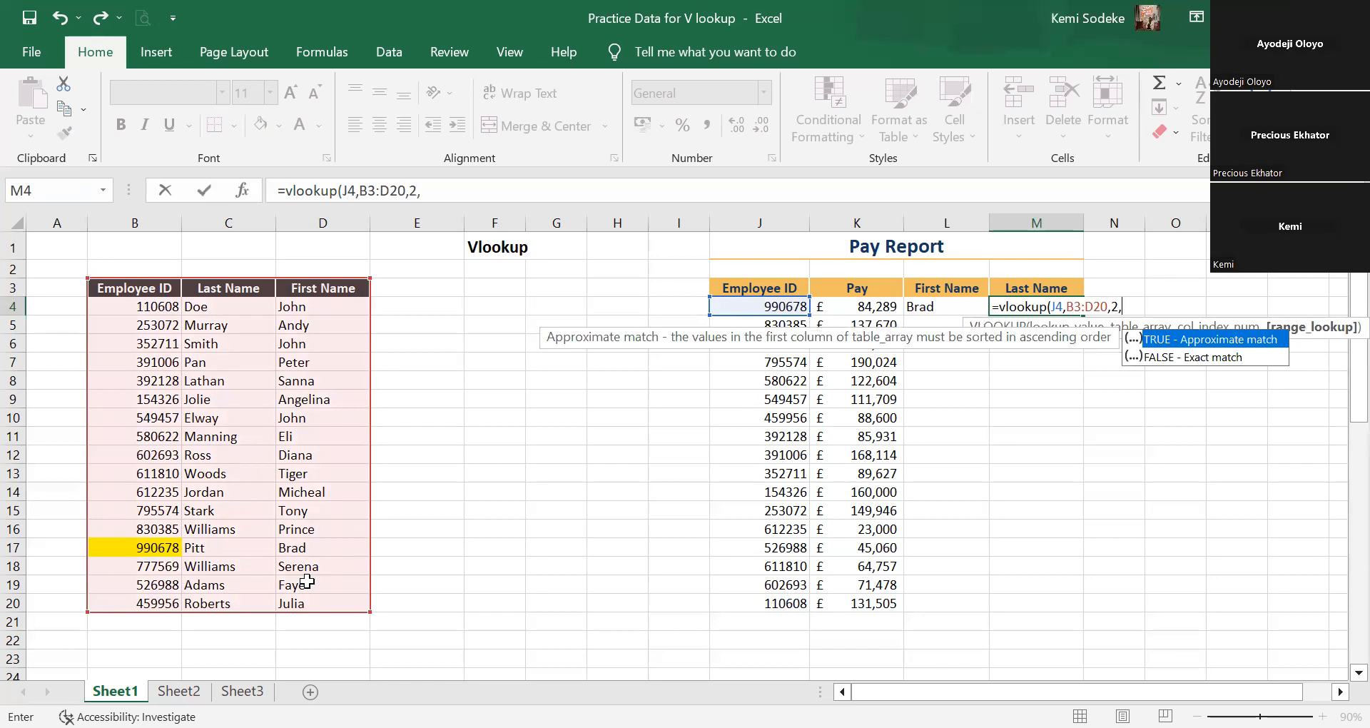
pyautogui.press('Down')
pyautogui.press('Tab')
pyautogui.write(')')
pyautogui.press('Return')
pyautogui.click(1032, 374)
pyautogui.click(1036, 313)
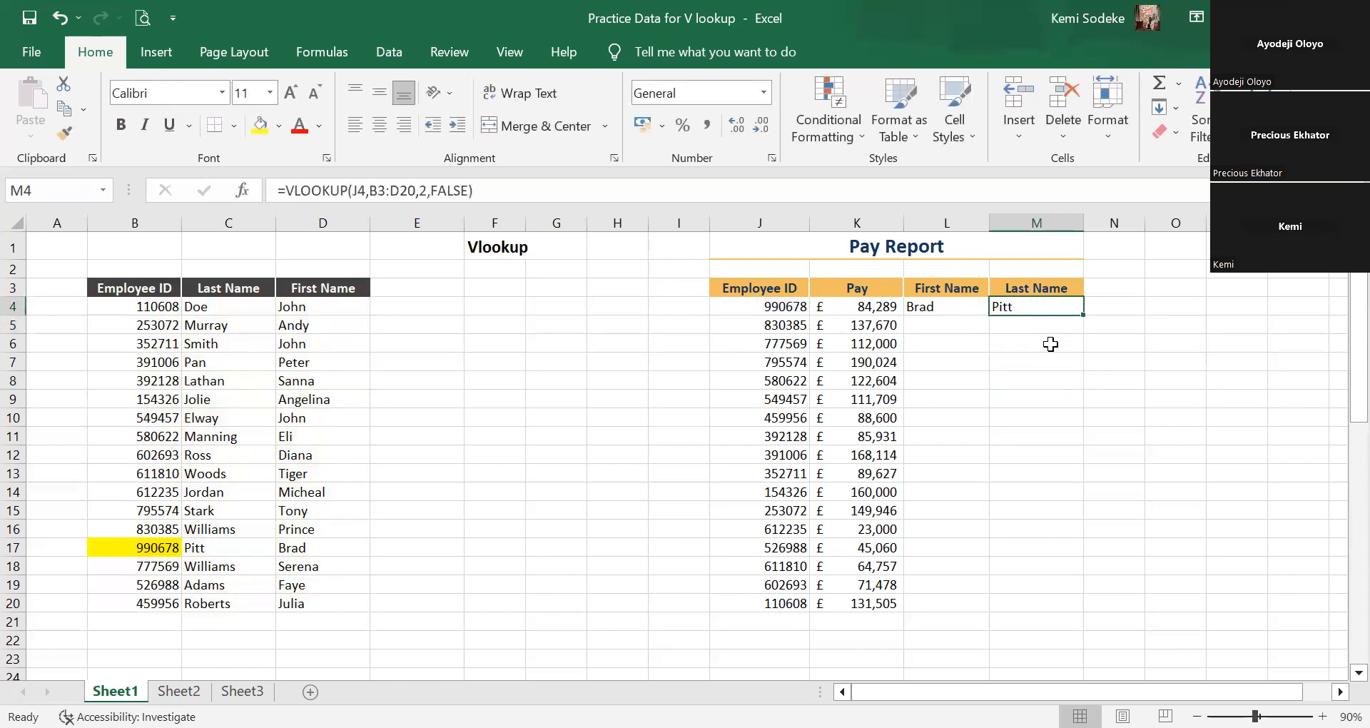
# Review the VLOOKUP formulas in L4 and M4, and clear the one in M4.
pyautogui.click(1089, 382)
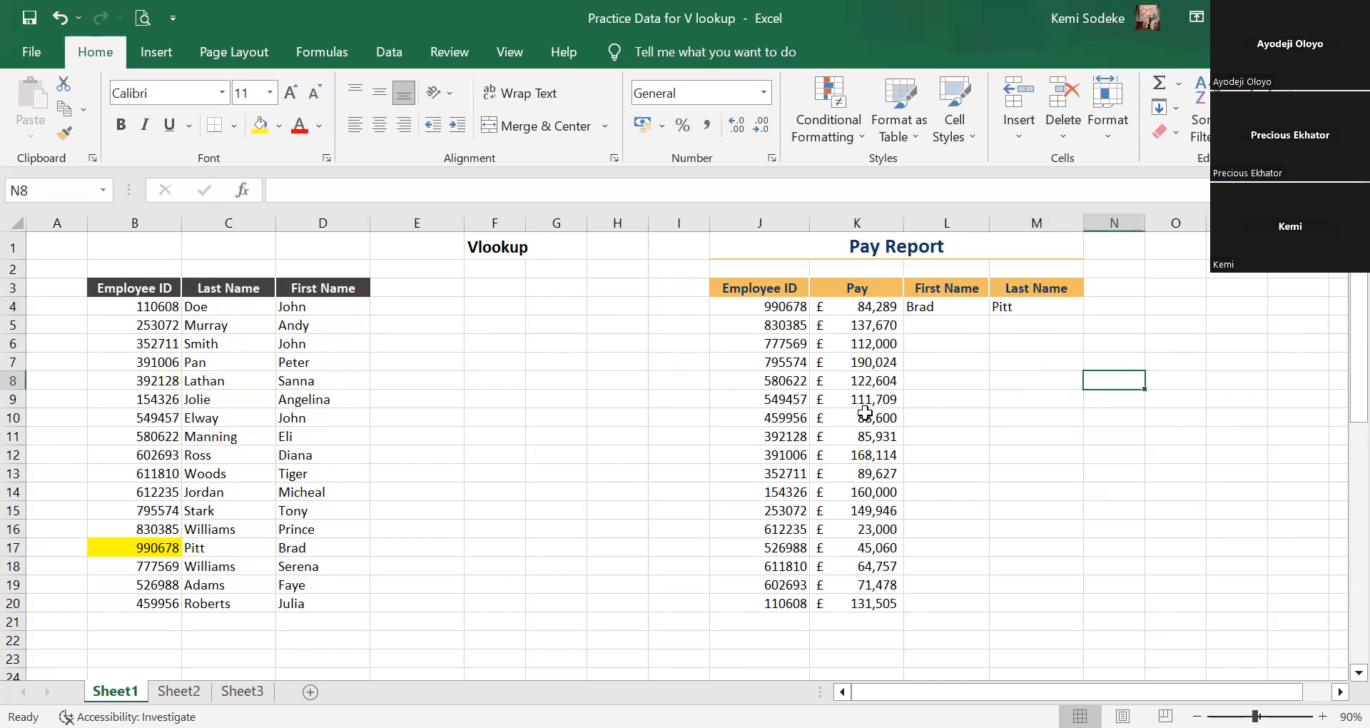
pyautogui.click(980, 437)
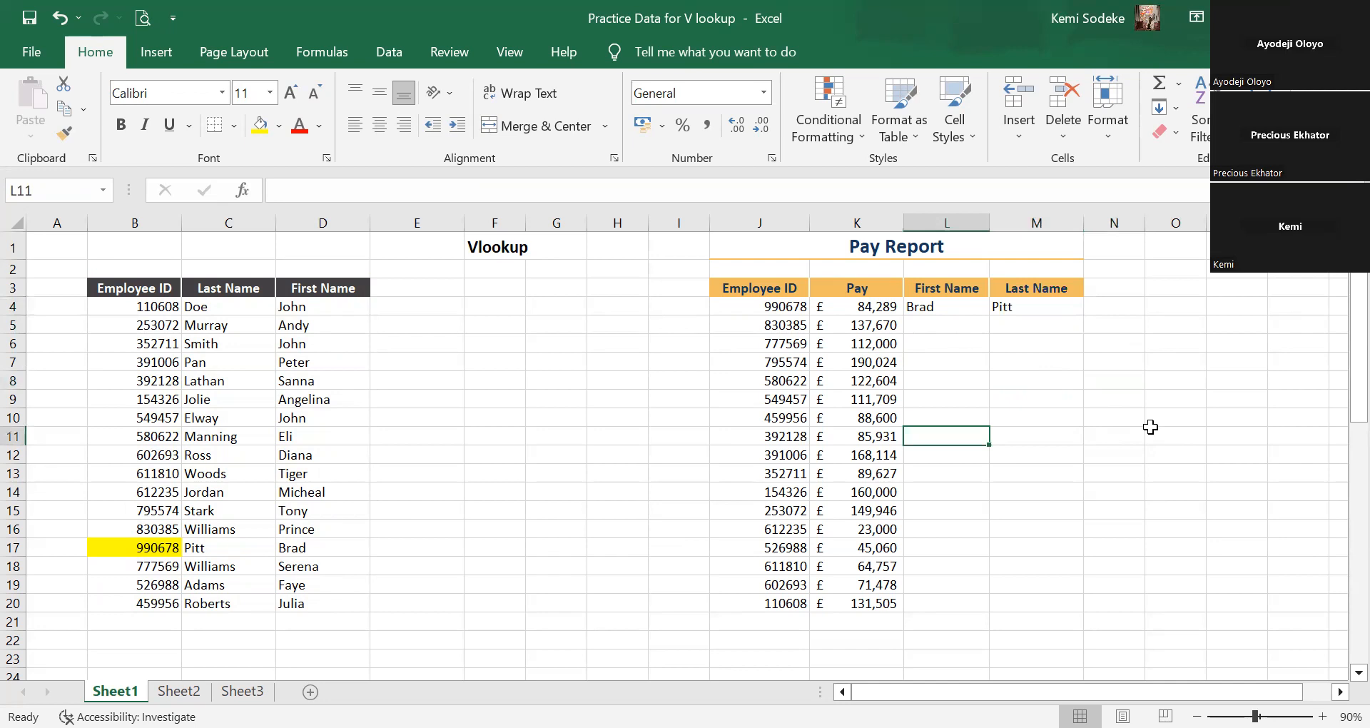
pyautogui.click(940, 307)
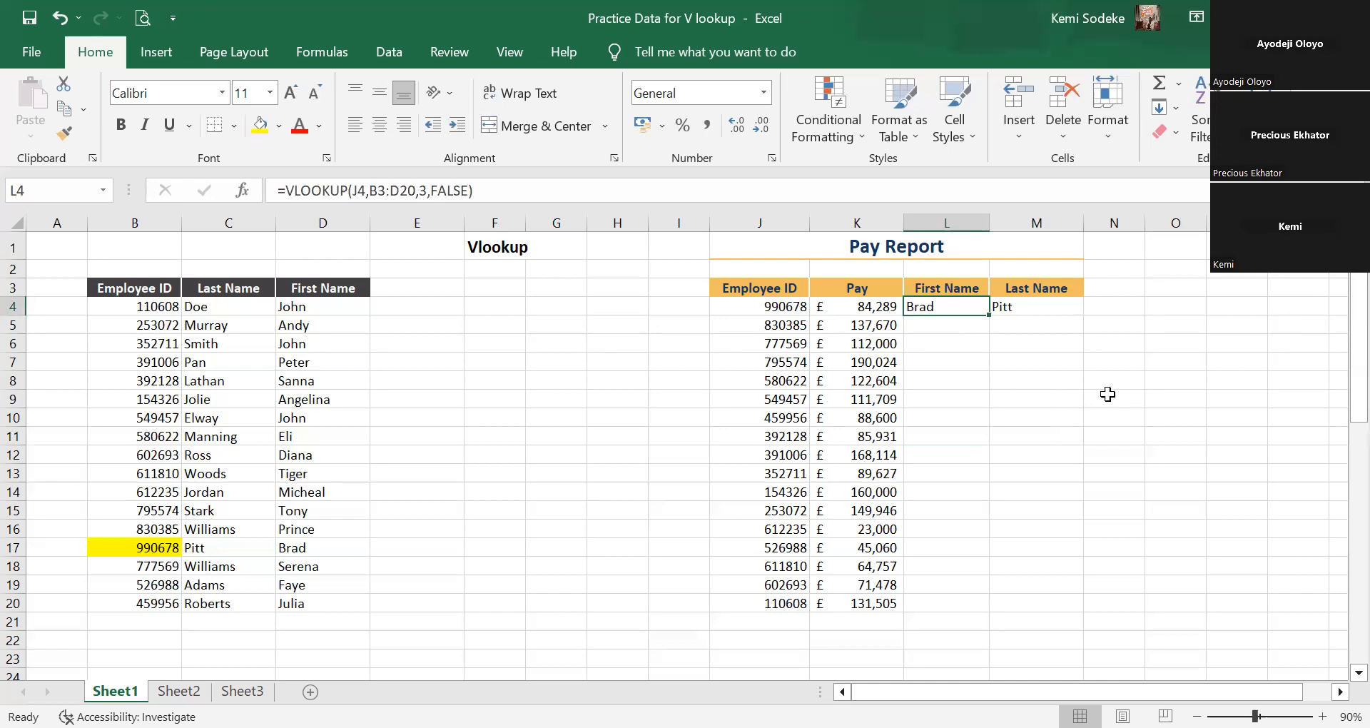
pyautogui.click(1031, 308)
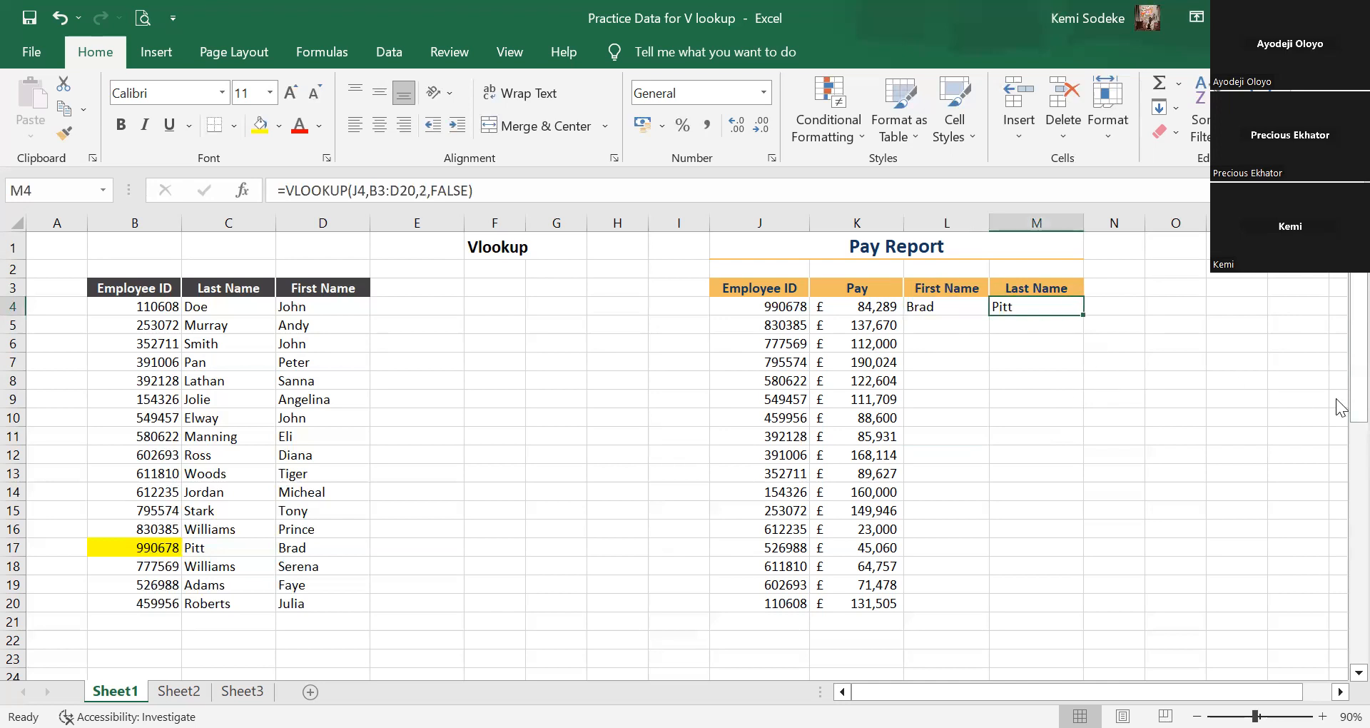
pyautogui.press('Delete')
pyautogui.click(1053, 440)
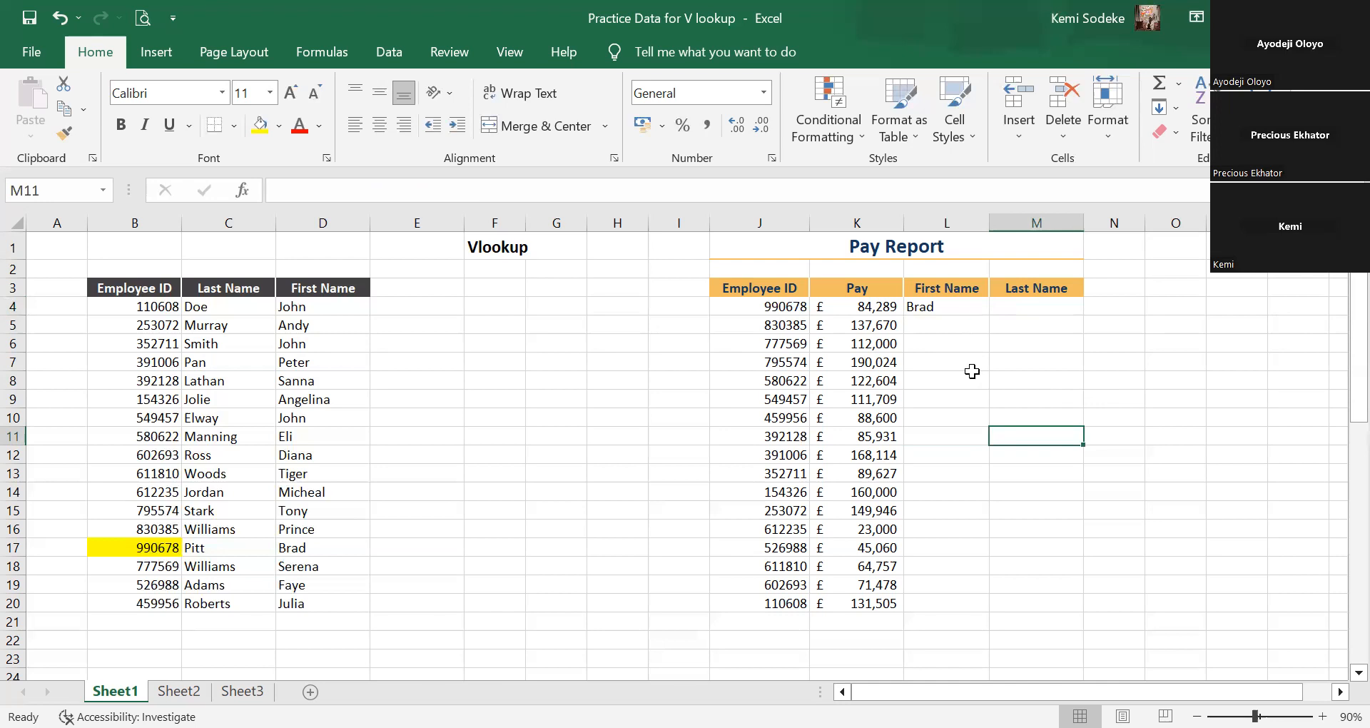
# Fill the L4 VLOOKUP formula down the First Name column to L20, and copy it across into M4:M20 of the Last Name column.
pyautogui.click(958, 311)
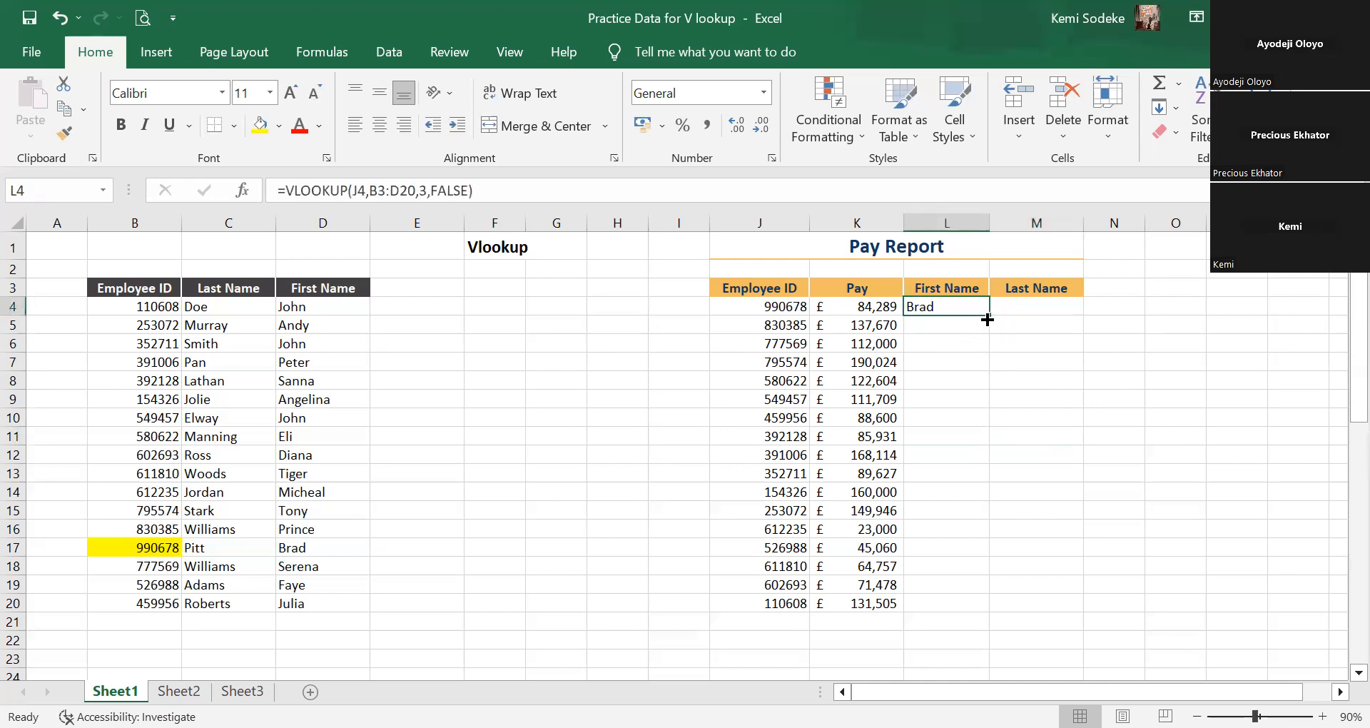
pyautogui.moveTo(991, 318); pyautogui.dragTo(1007, 618)
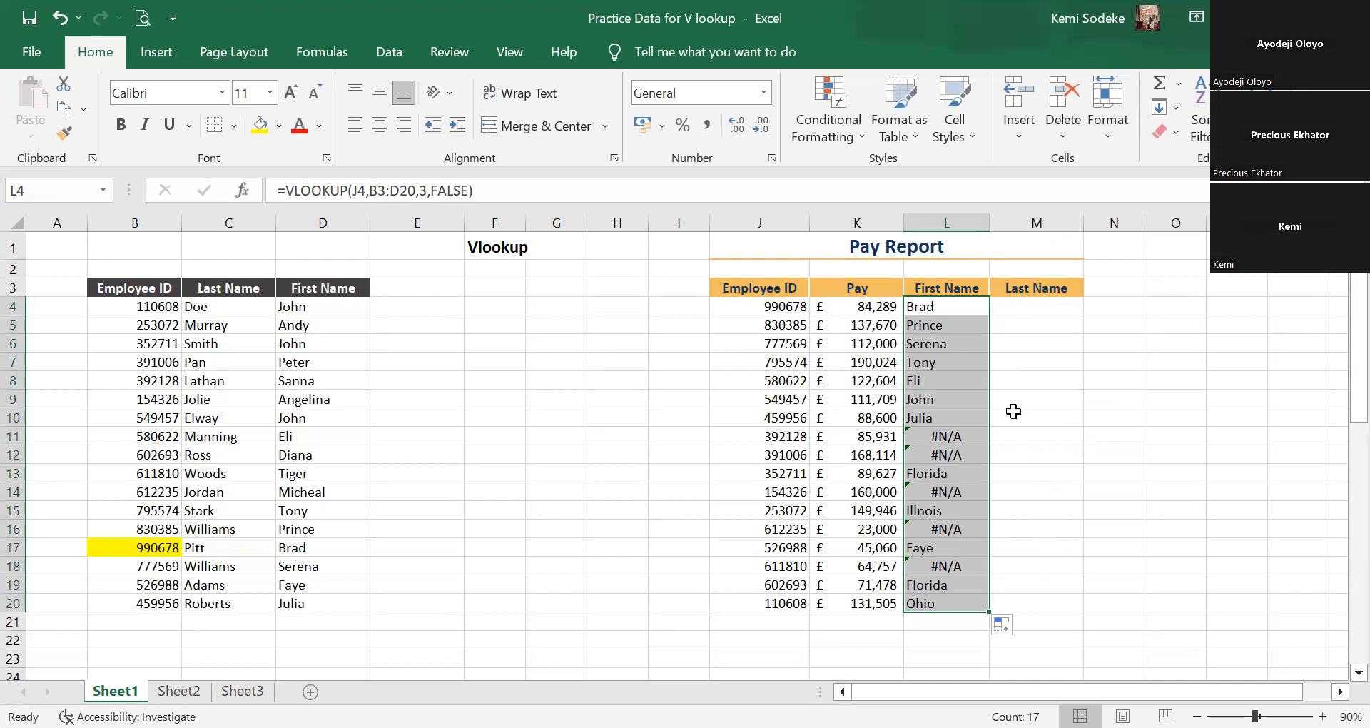
pyautogui.click(953, 307)
pyautogui.moveTo(989, 316); pyautogui.dragTo(1067, 596)
pyautogui.click(1042, 308)
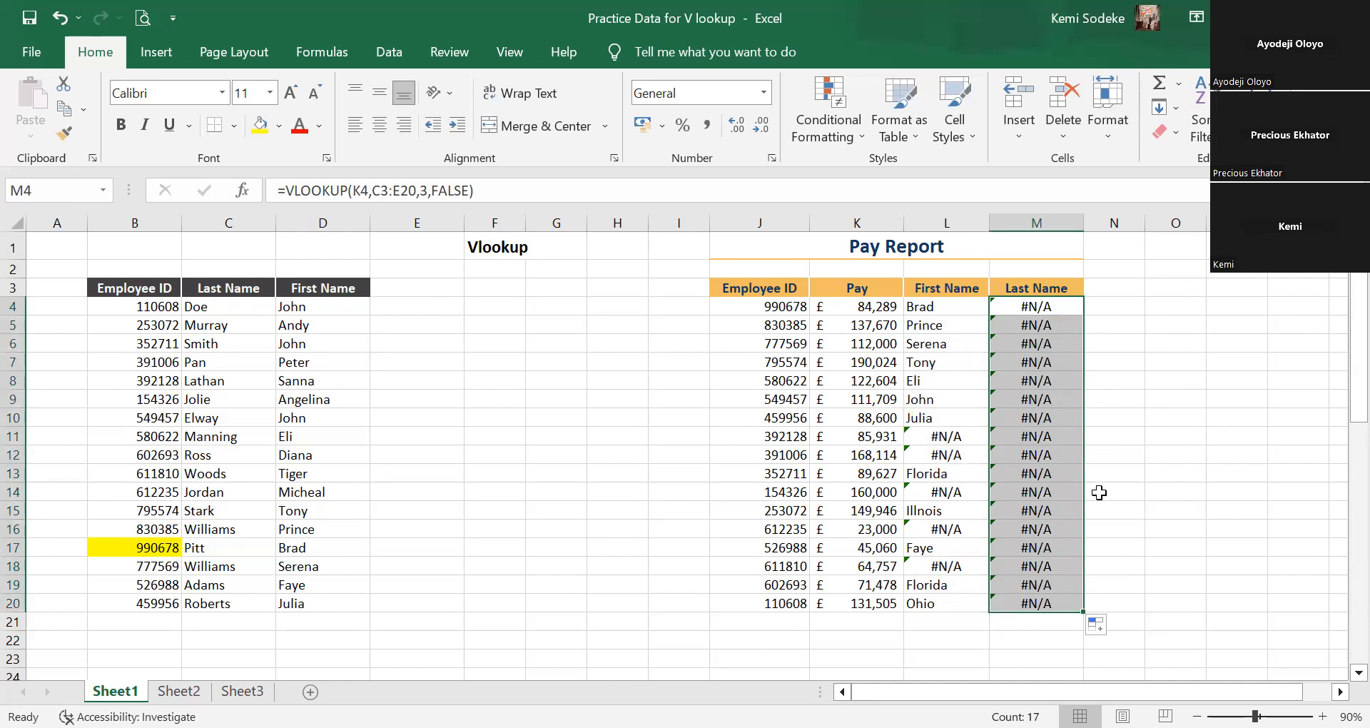
# Review the looked-up names in L4:L10 and check the VLOOKUP formula in L4.
pyautogui.click(1095, 385)
pyautogui.moveTo(922, 313); pyautogui.dragTo(956, 413)
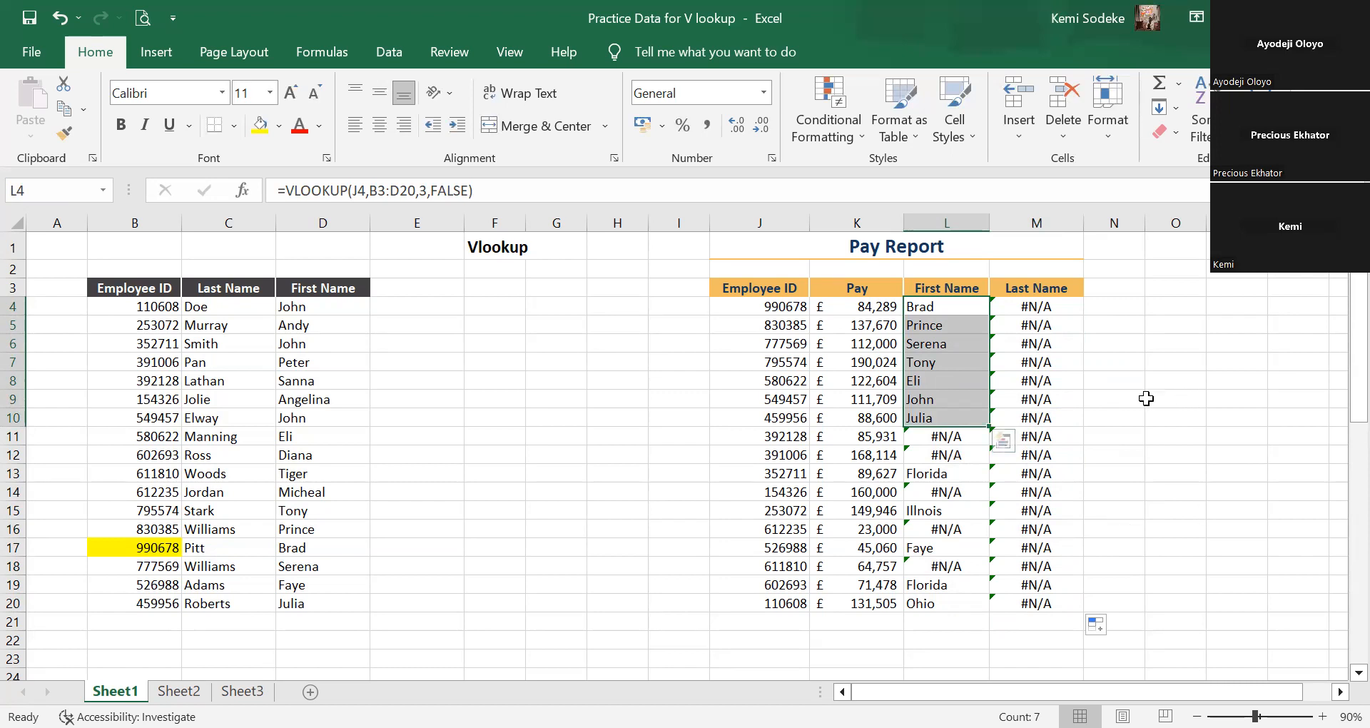
pyautogui.click(1109, 414)
pyautogui.click(959, 306)
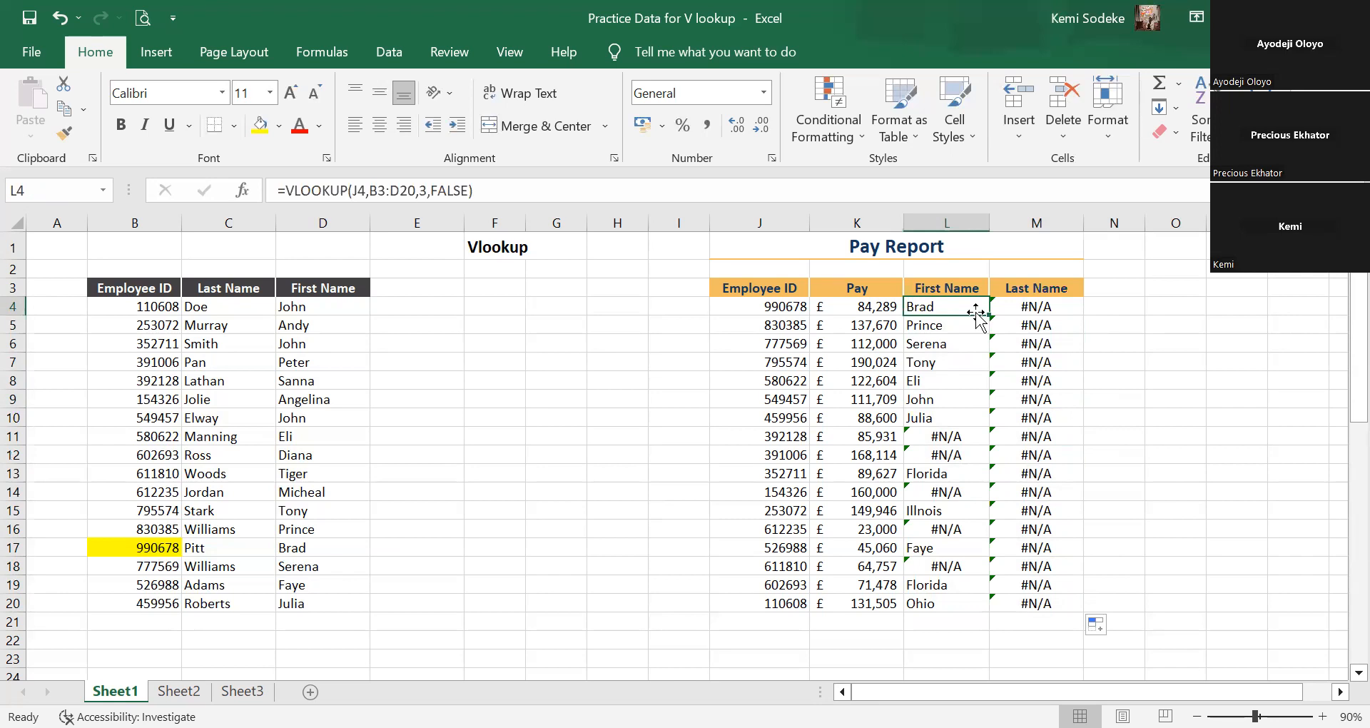
# Clear the copied formulas from L5:L20 and M4:M20, keeping only the VLOOKUP formula in L4.
pyautogui.moveTo(1022, 306); pyautogui.dragTo(1033, 596)
pyautogui.hotkey('ctrl', 'z')
pyautogui.moveTo(942, 324); pyautogui.dragTo(960, 608)
pyautogui.press('Delete')
pyautogui.click(1113, 453)
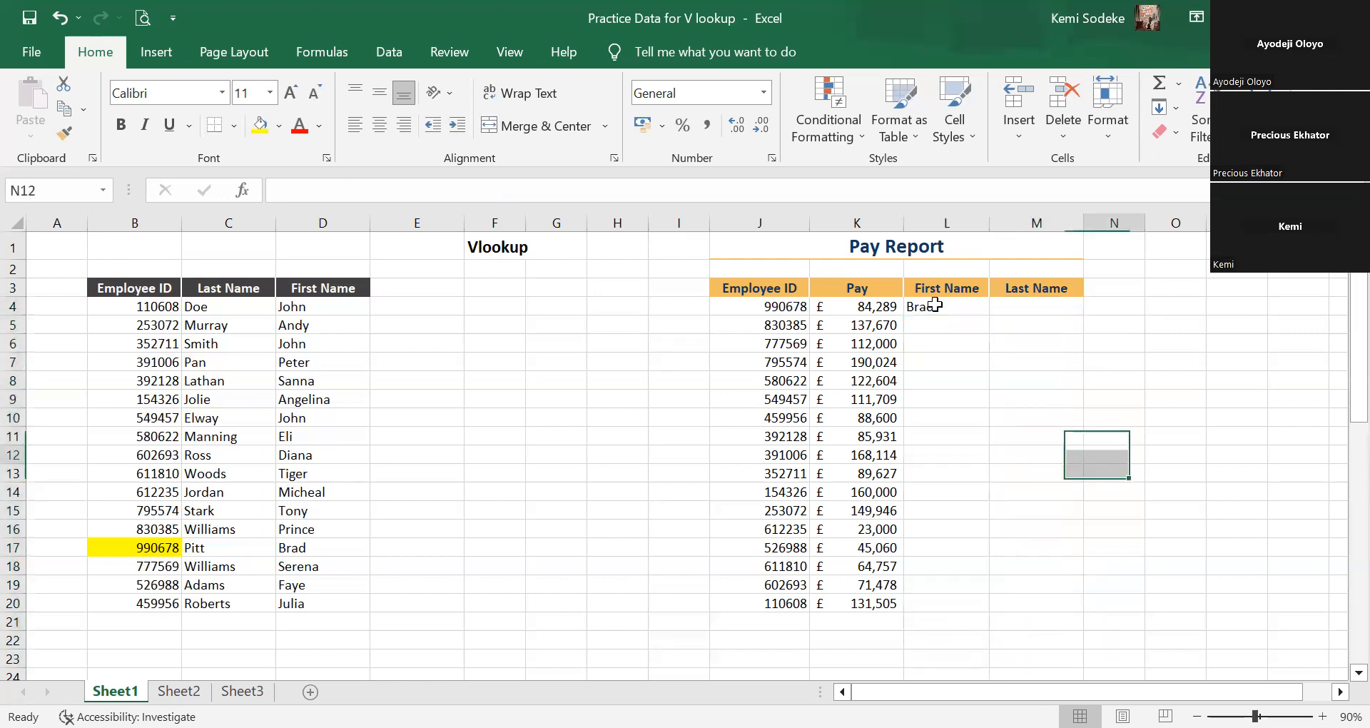
# Examine the lookup cell and table range referenced by the L4 VLOOKUP formula.
pyautogui.click(941, 301)
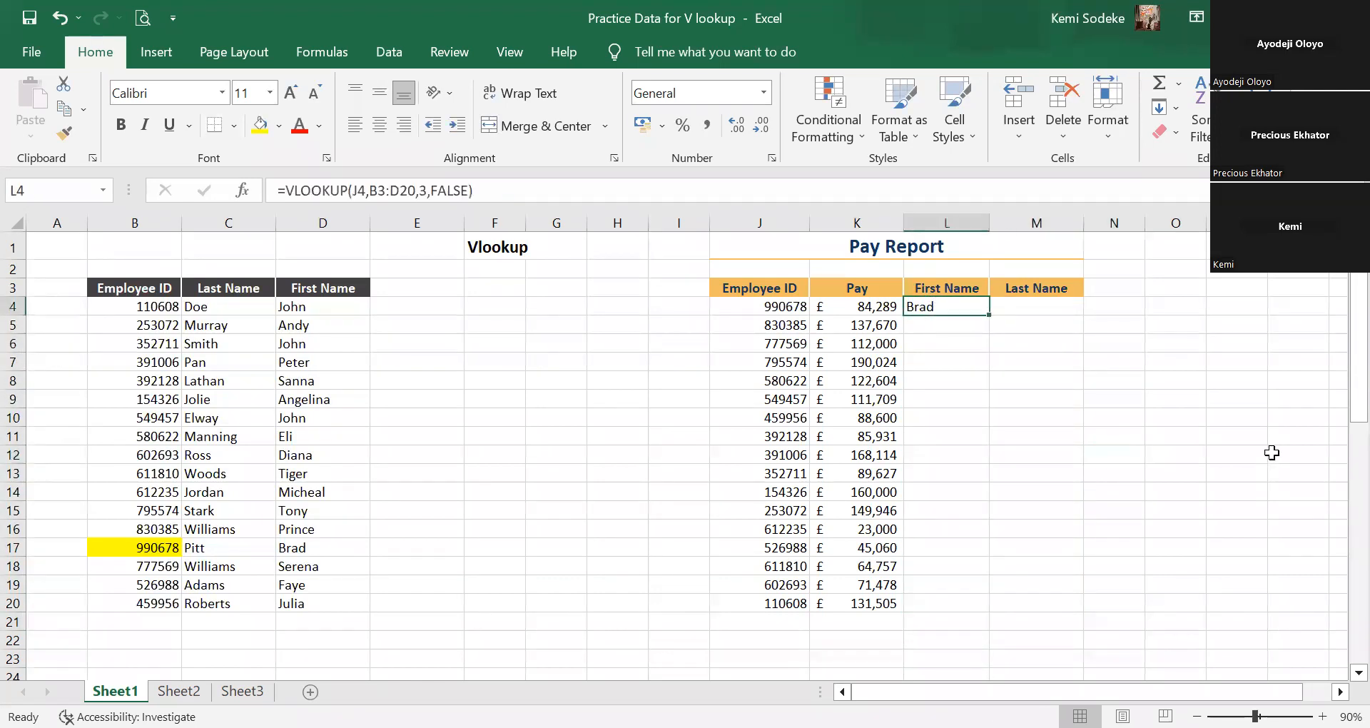
pyautogui.click(499, 184)
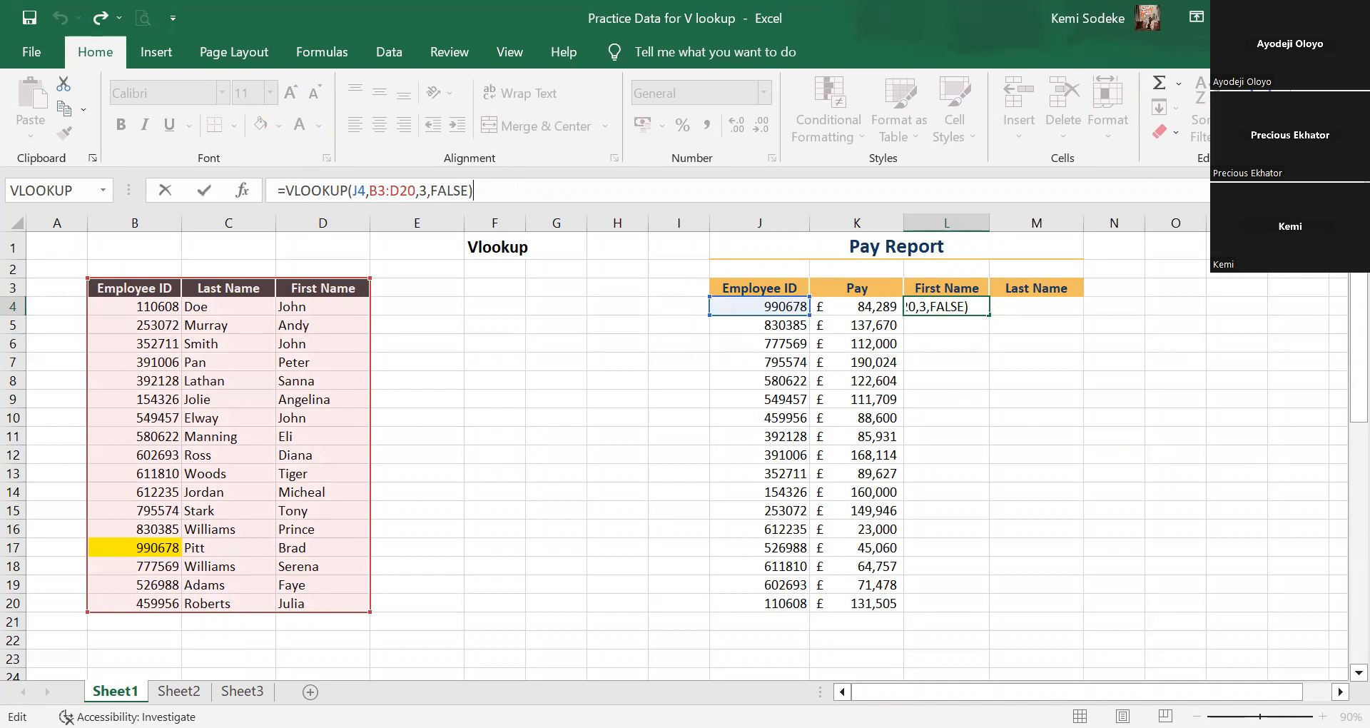
pyautogui.hotkey('ctrl', 'Return')
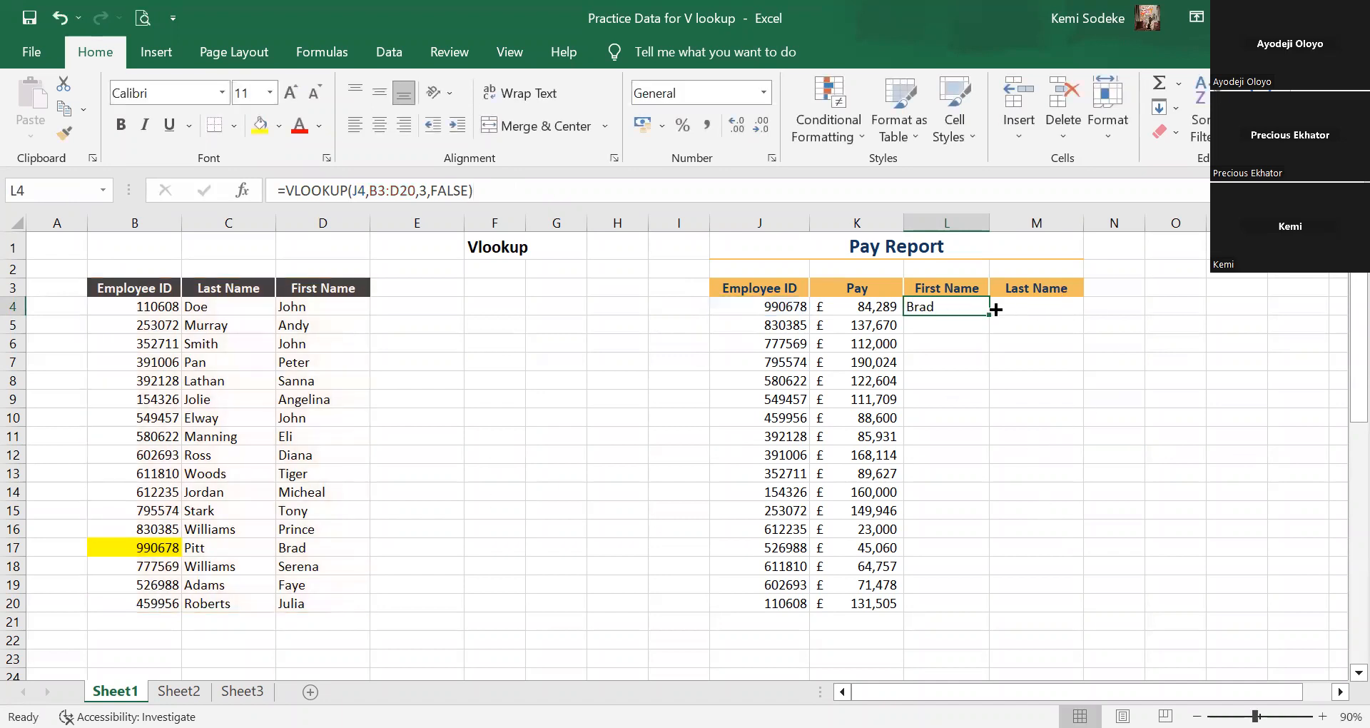
# Copy the L4 formula across into M4 and examine which cells the copy references.
pyautogui.moveTo(995, 309); pyautogui.dragTo(1046, 315)
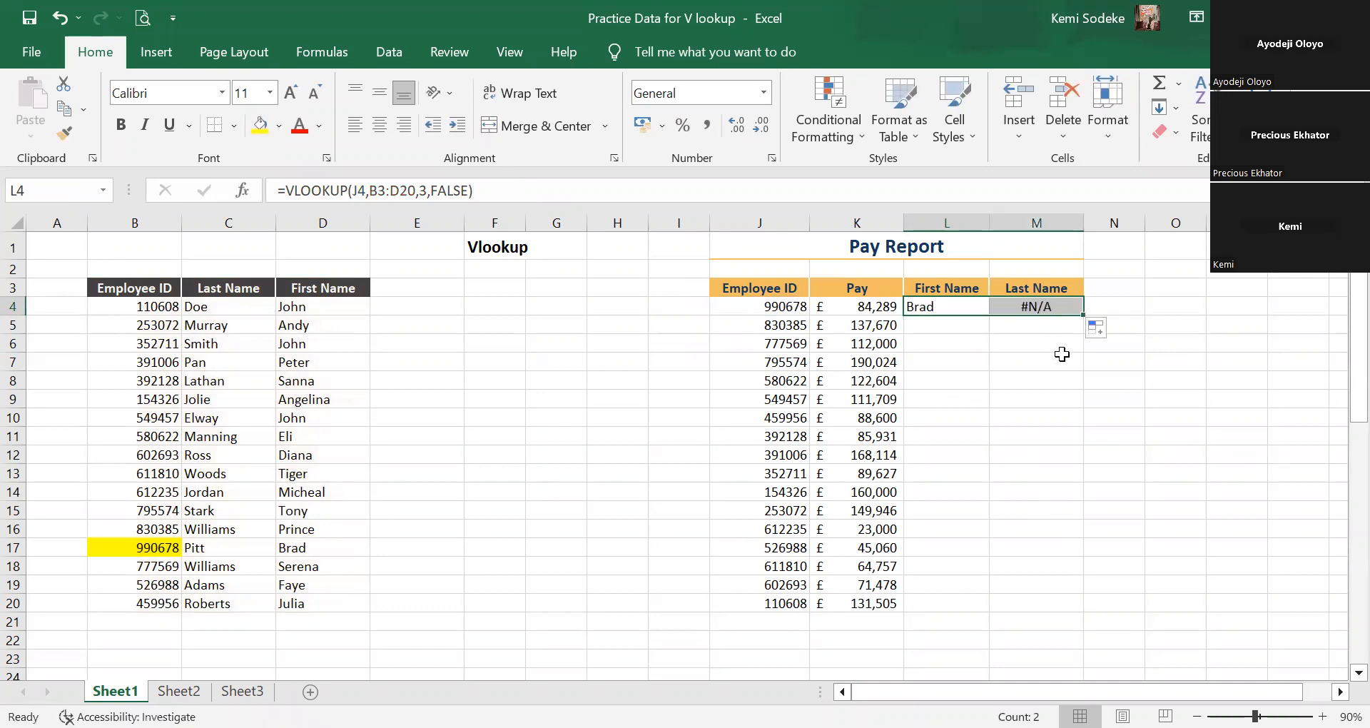
pyautogui.click(1042, 308)
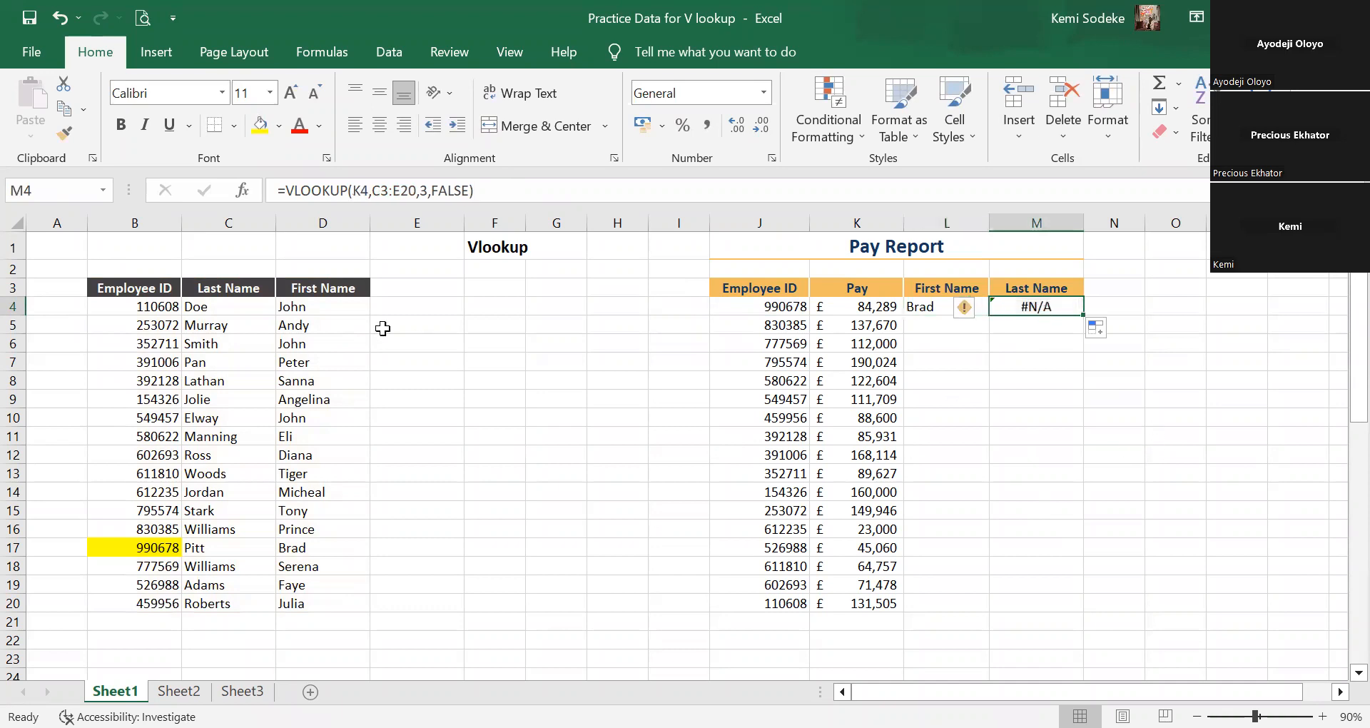
pyautogui.click(500, 184)
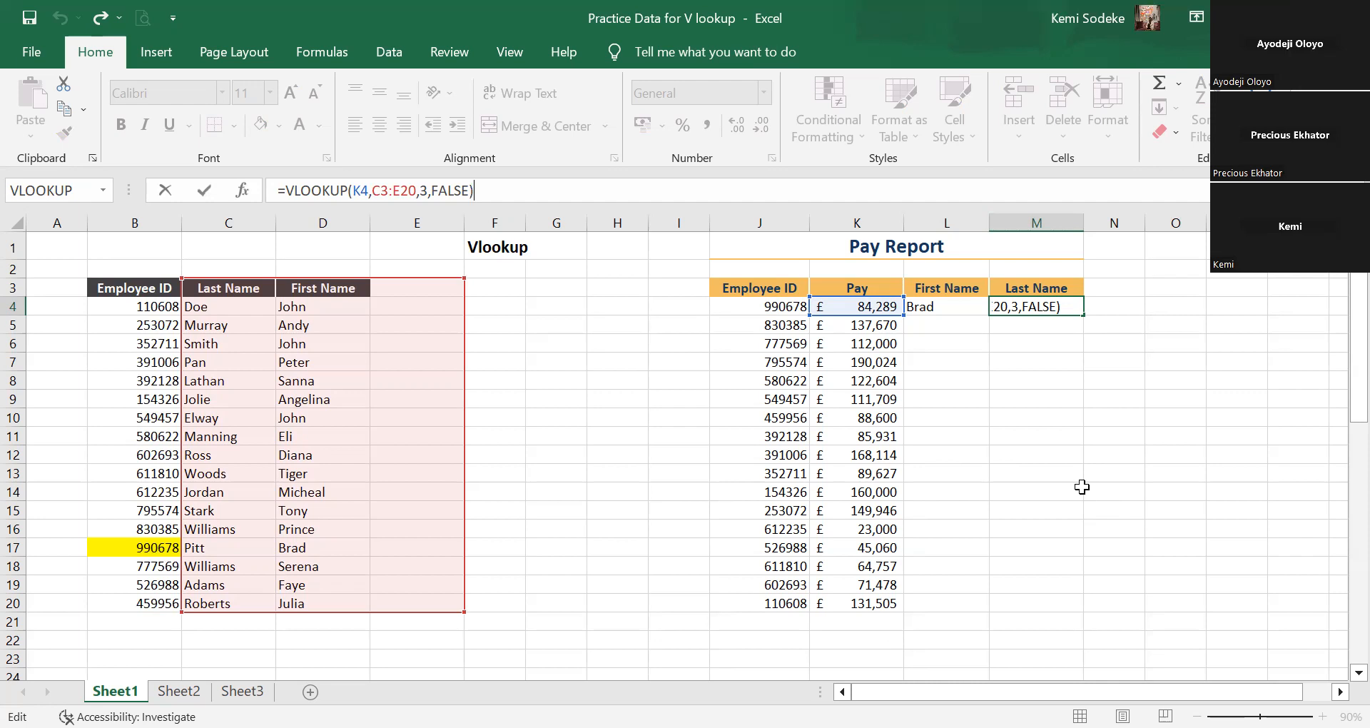
pyautogui.press('Return')
# Compare cells L4 and M4, and clear the copied formula from M4.
pyautogui.click(1055, 416)
pyautogui.click(971, 305)
pyautogui.click(1038, 305)
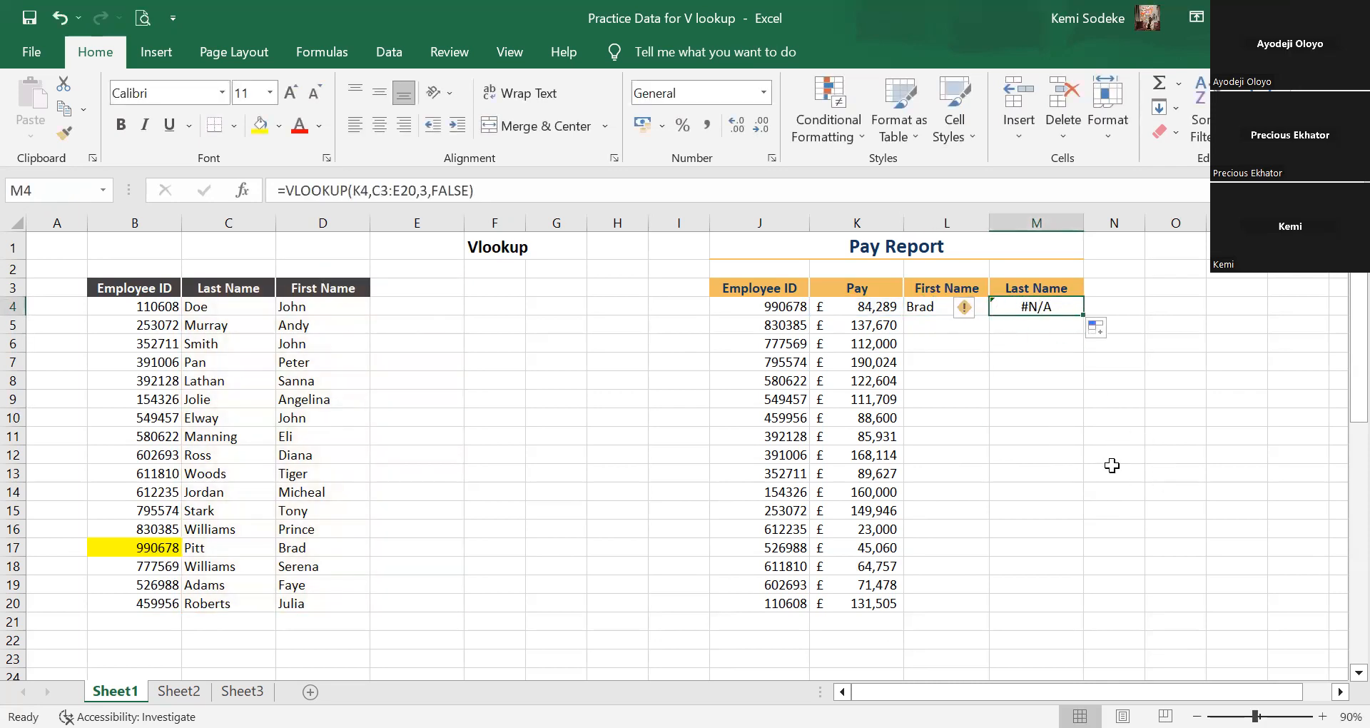
pyautogui.press('Delete')
pyautogui.click(964, 423)
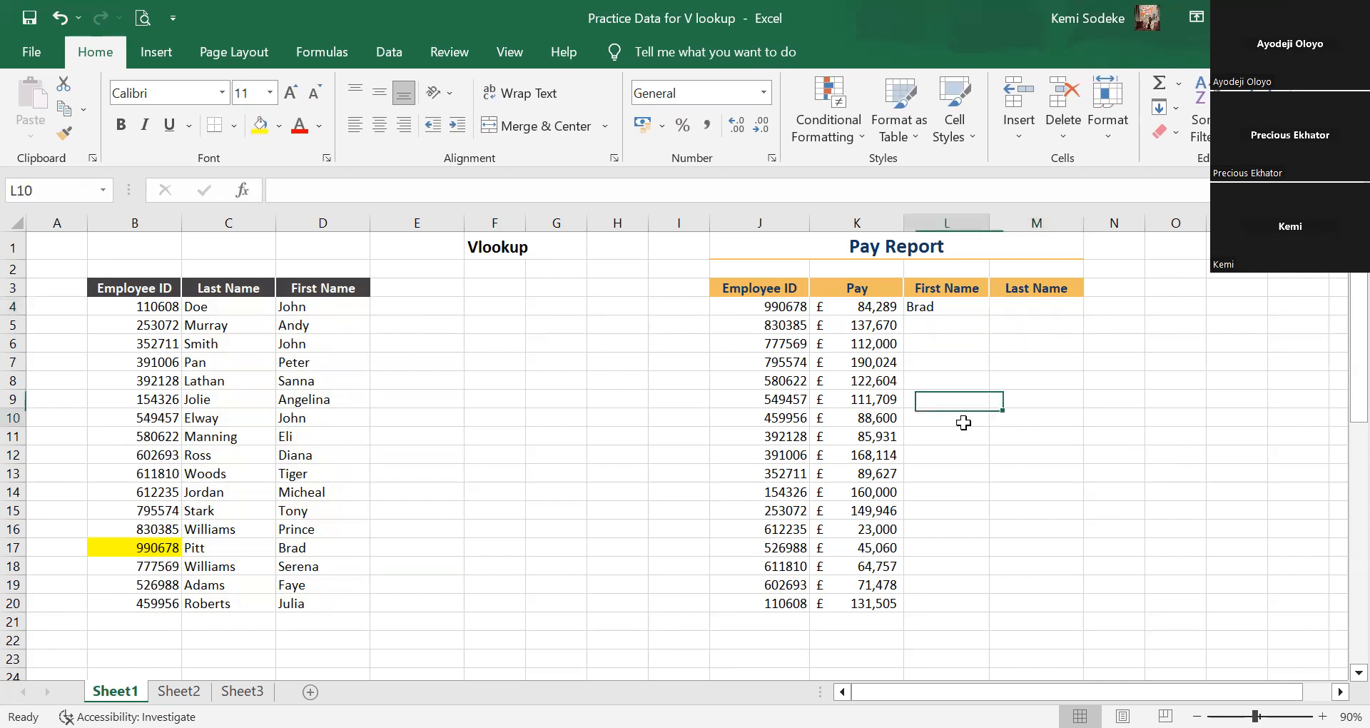
# Change the table array in the L4 formula to A3:D20 and examine the ranges the edited formula references.
pyautogui.click(954, 309)
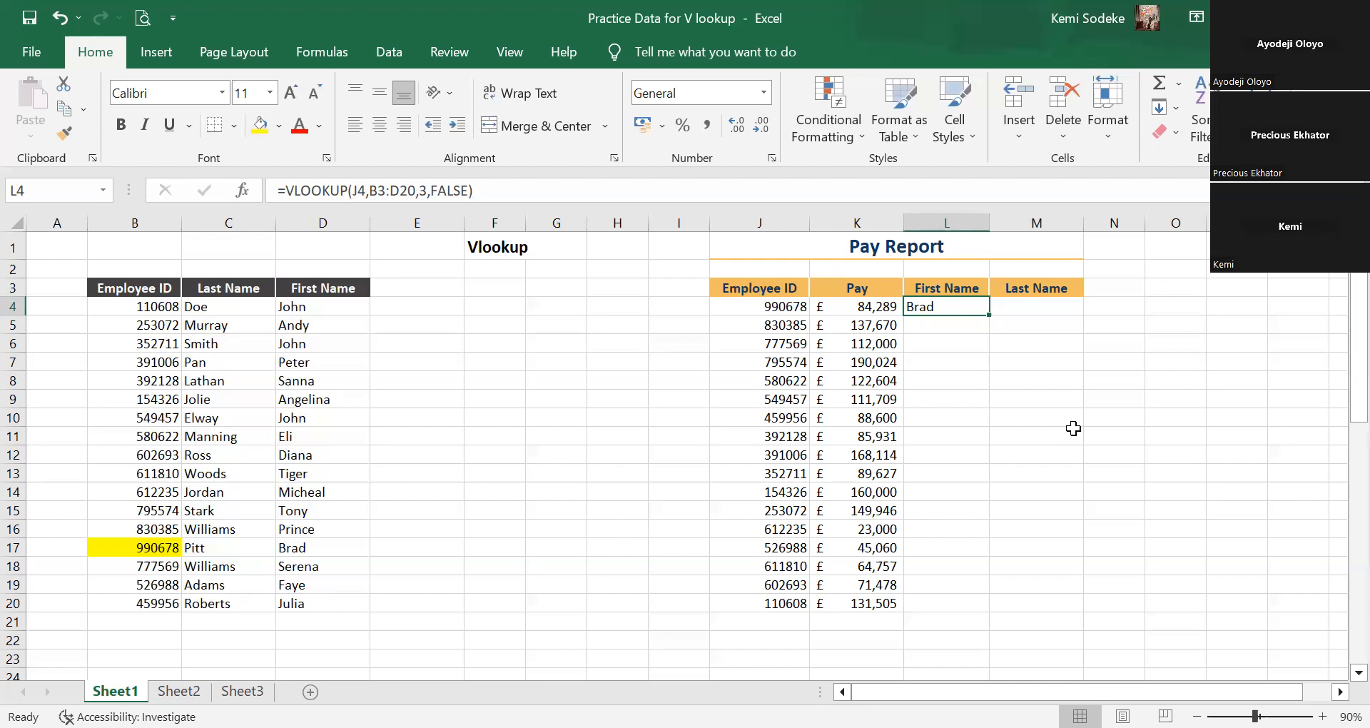
pyautogui.click(490, 190)
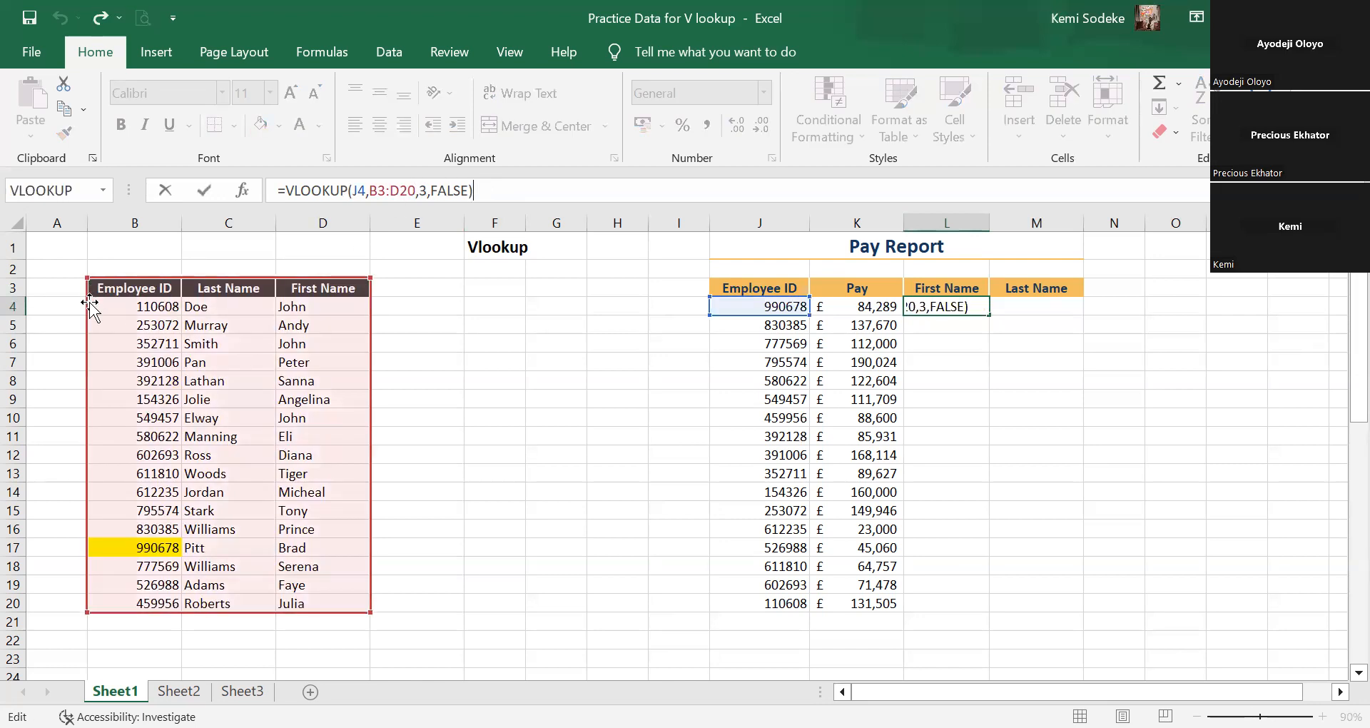
pyautogui.moveTo(87, 277); pyautogui.dragTo(48, 281)
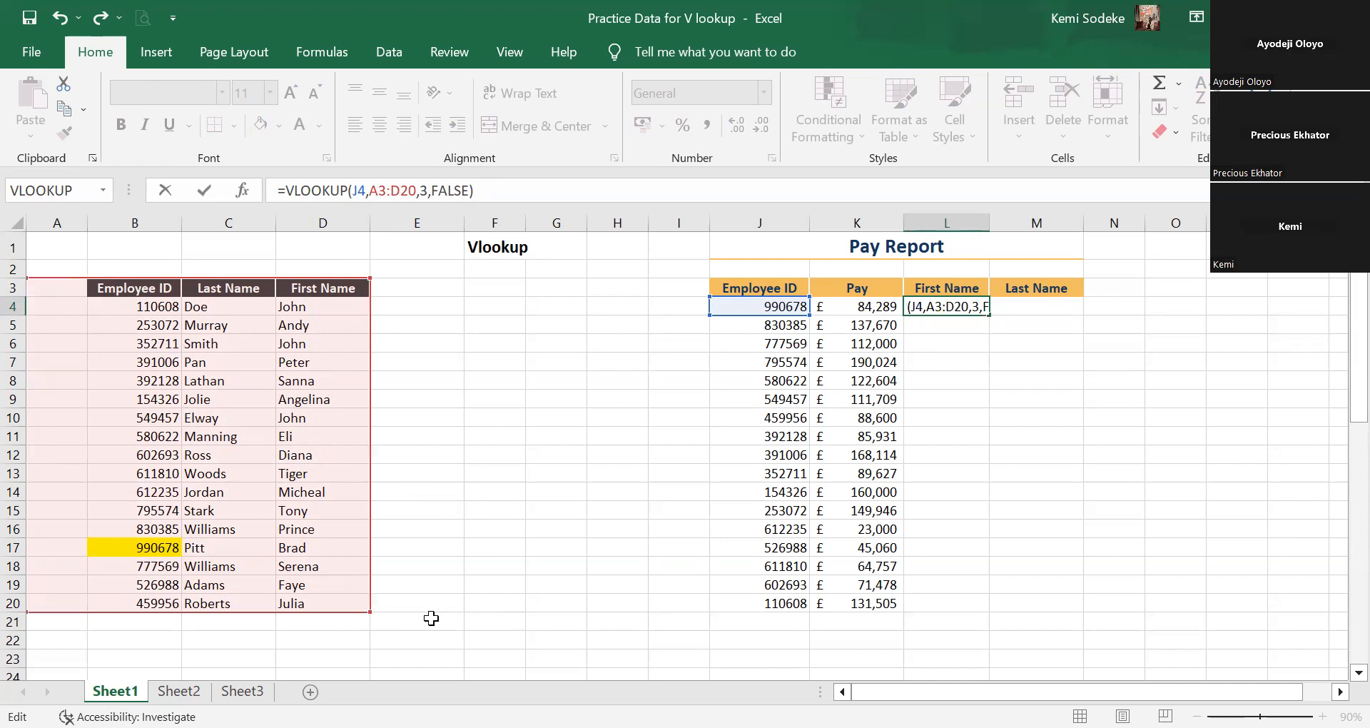
pyautogui.press('Return')
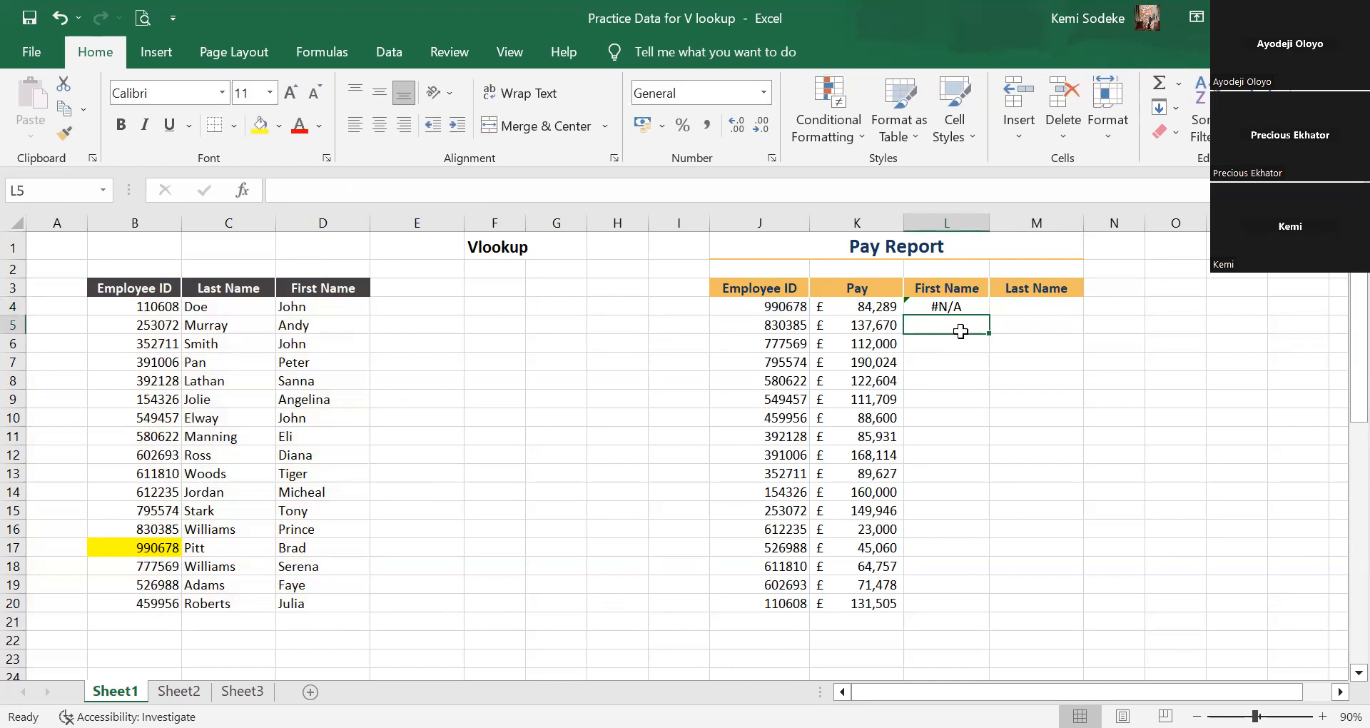
pyautogui.click(957, 308)
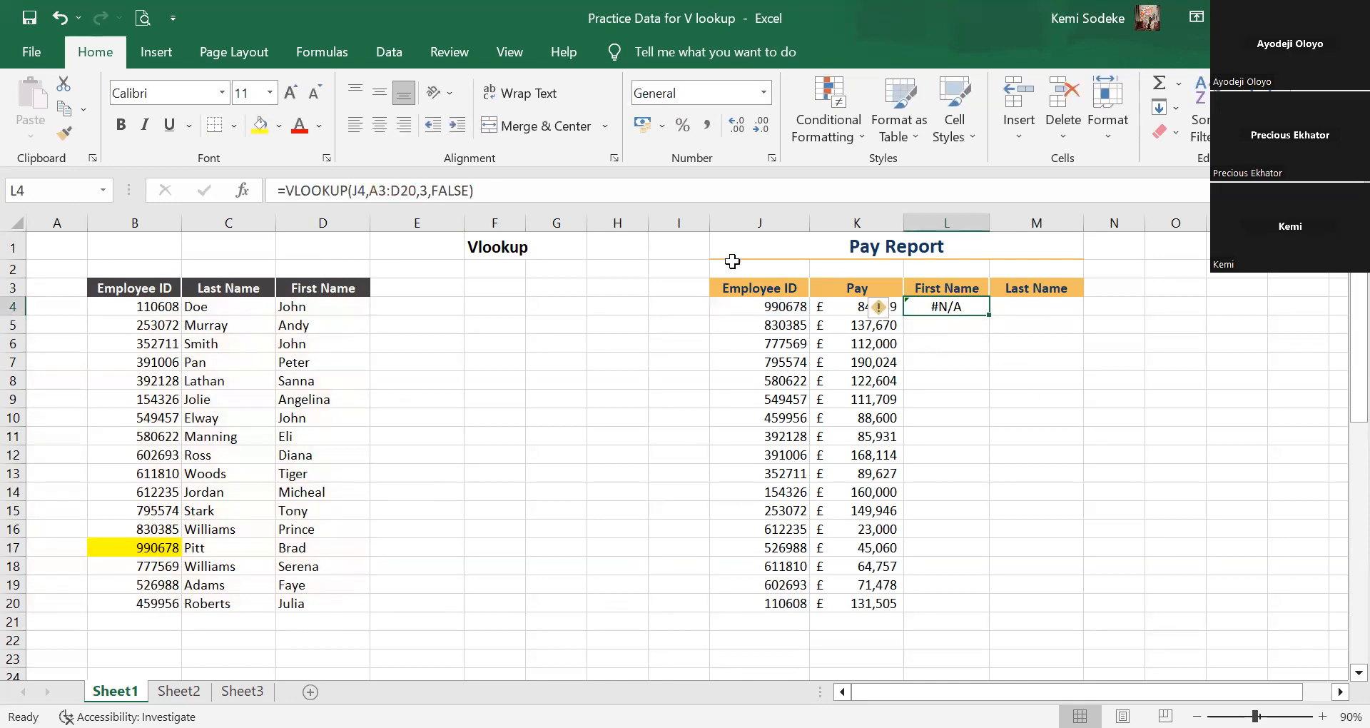
pyautogui.click(549, 190)
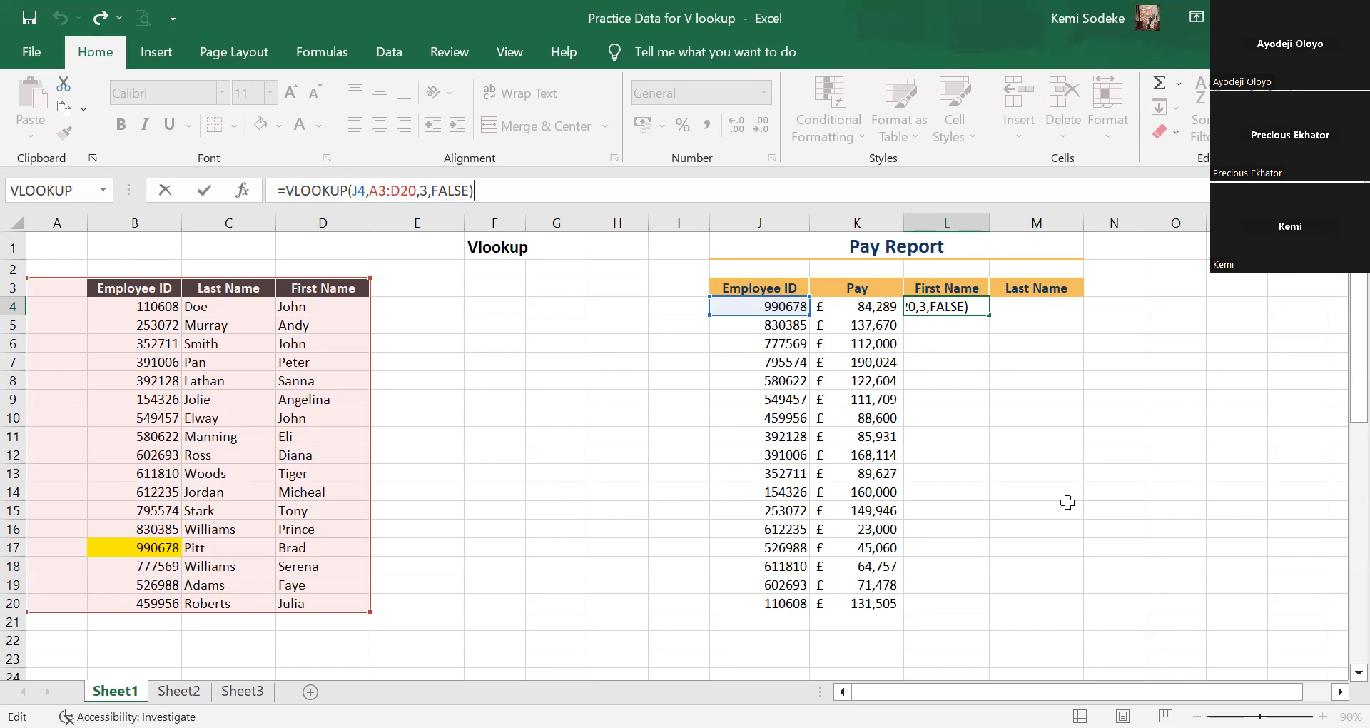
pyautogui.hotkey('ctrl', 'Return')
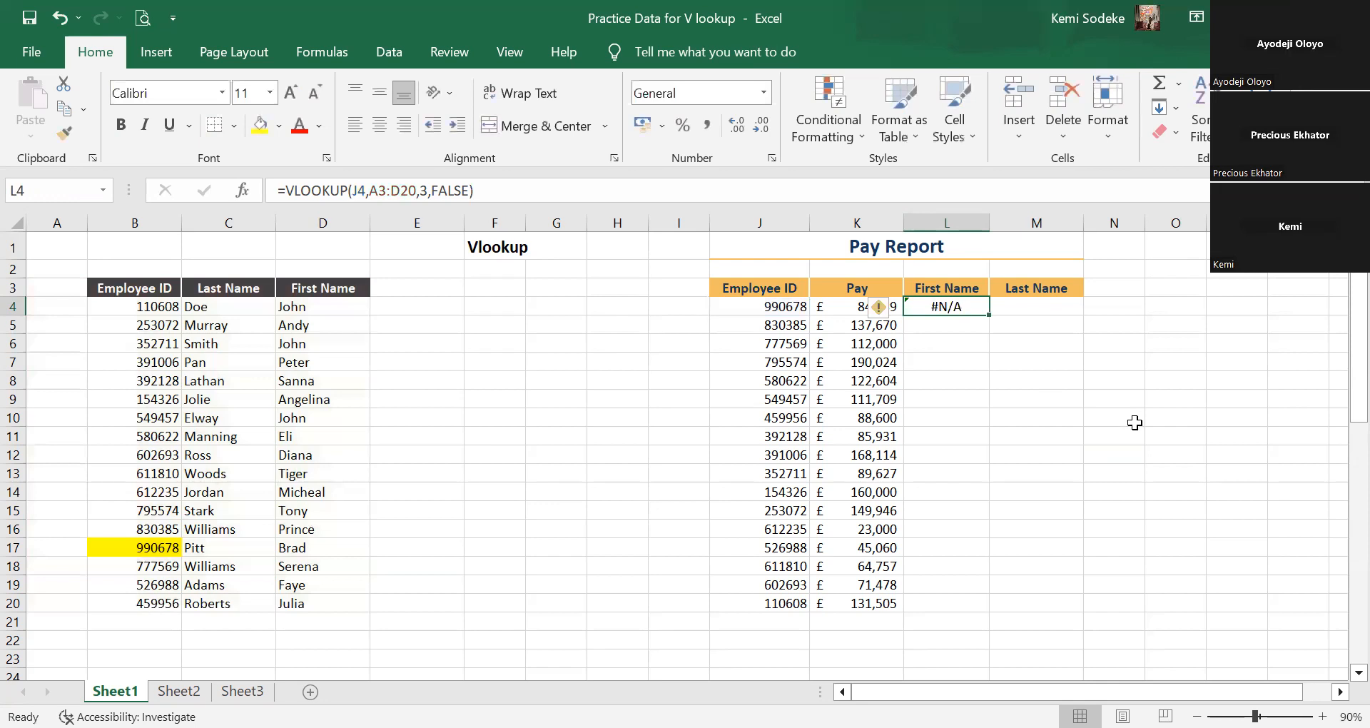
# Clear L4, and undo back to the VLOOKUP formula with table array B3:D20.
pyautogui.press('Delete')
pyautogui.click(1132, 431)
pyautogui.click(952, 308)
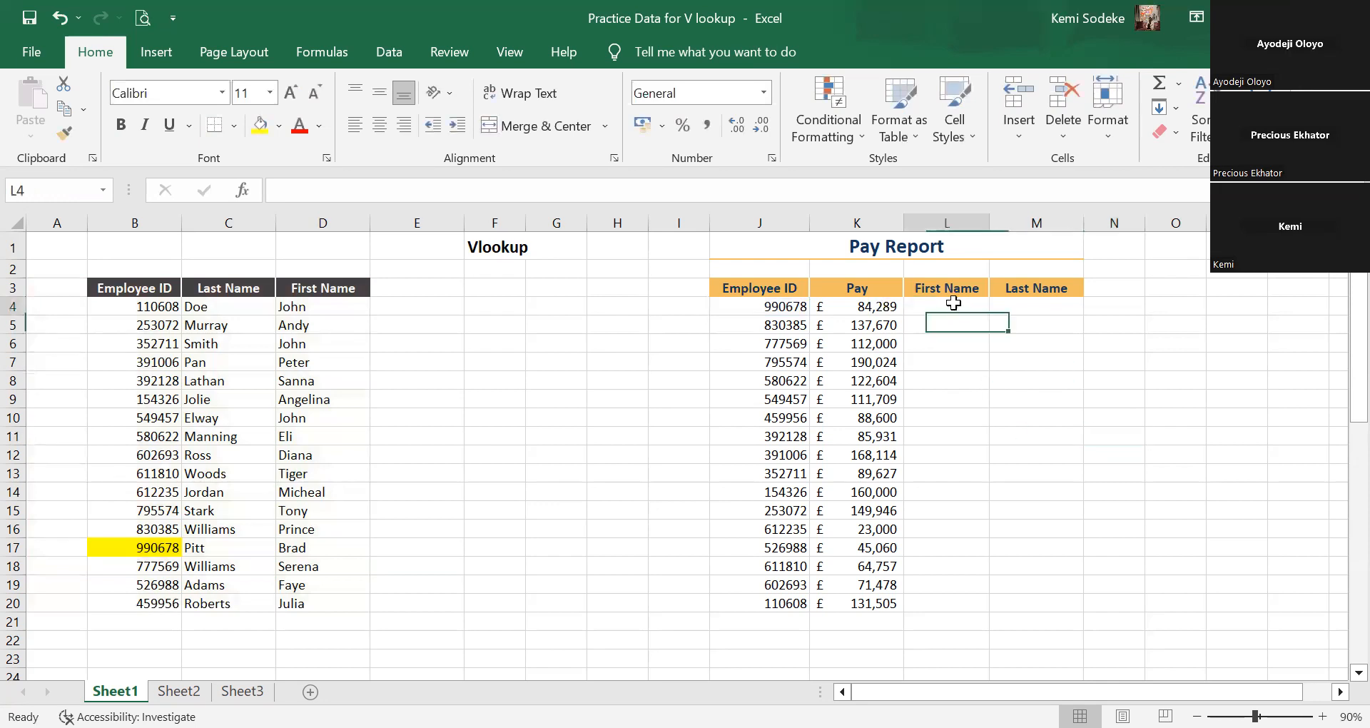
pyautogui.click(60, 17)
pyautogui.click(1044, 455)
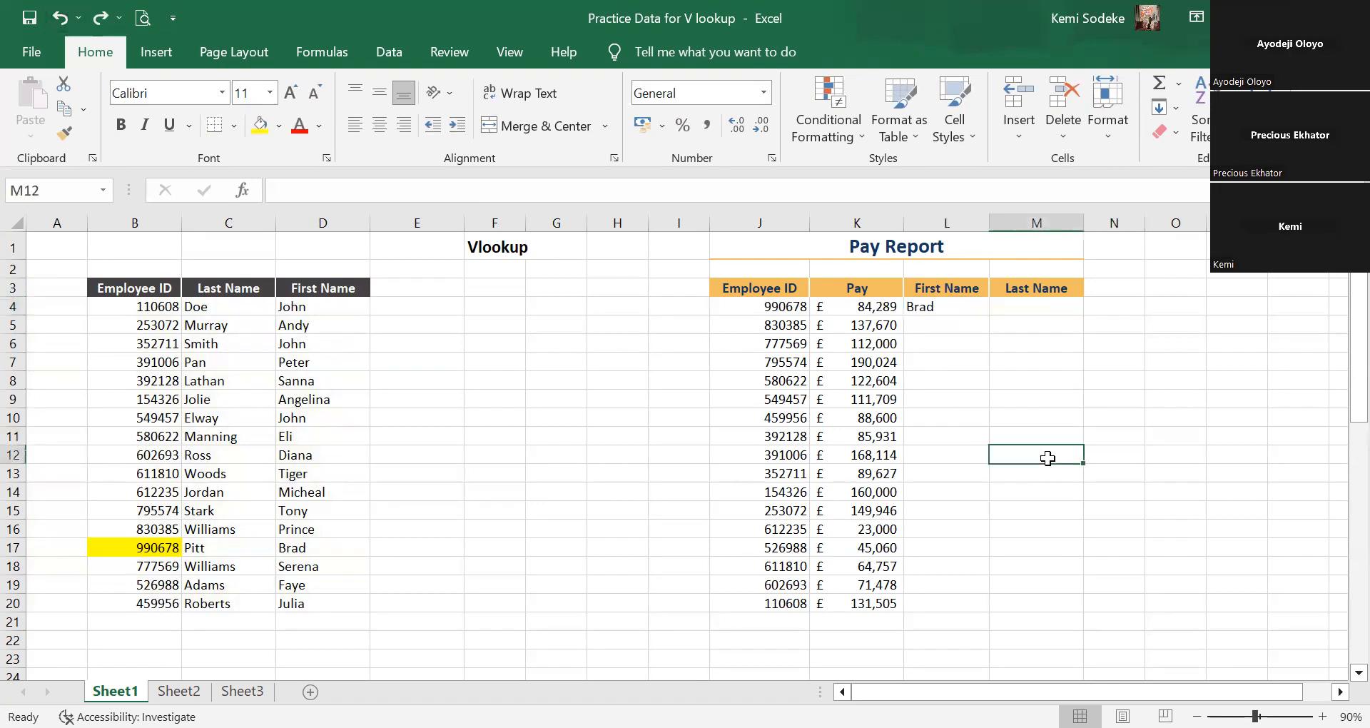
# Recheck the restored L4 formula and its lookup value, table array, column index and match arguments.
pyautogui.click(953, 308)
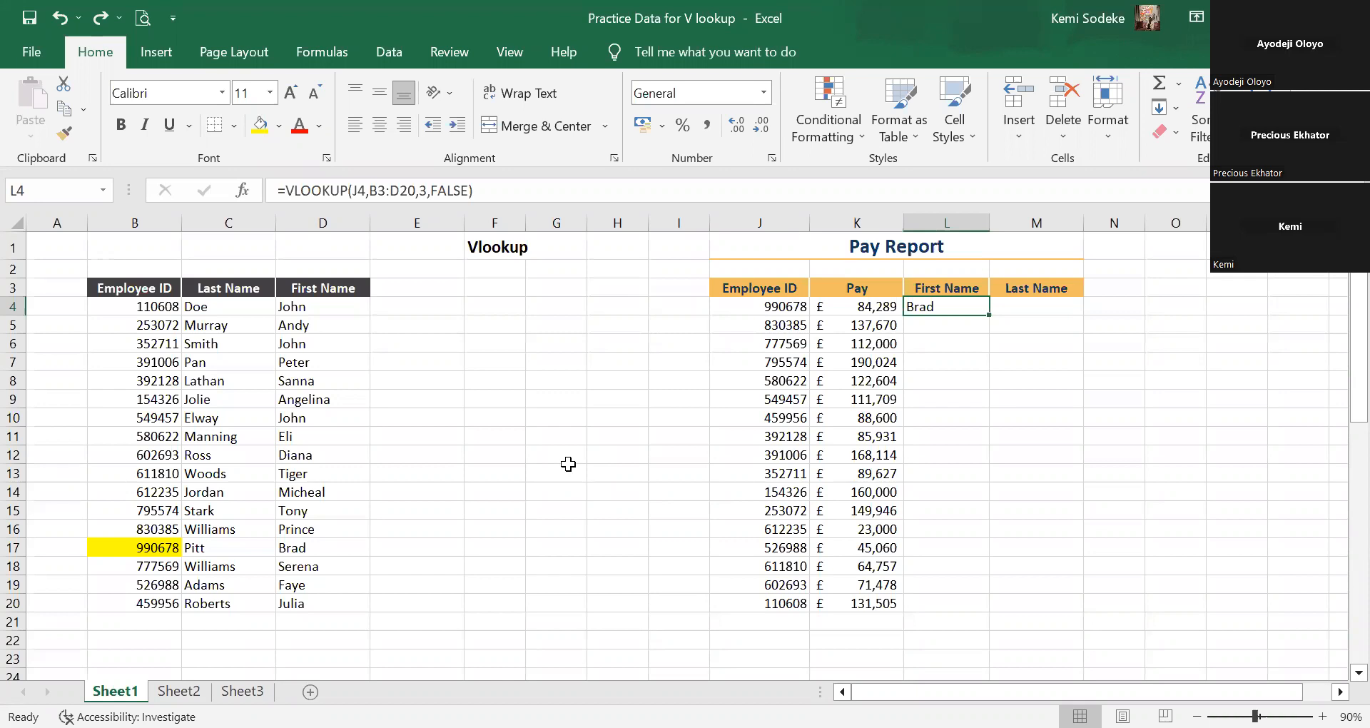
pyautogui.click(994, 455)
pyautogui.click(928, 308)
pyautogui.click(496, 190)
pyautogui.click(1023, 415)
# Copy the L4 VLOOKUP formula across into M4 again and examine the references in the copy.
pyautogui.click(946, 309)
pyautogui.moveTo(989, 315); pyautogui.dragTo(1045, 314)
pyautogui.click(1041, 309)
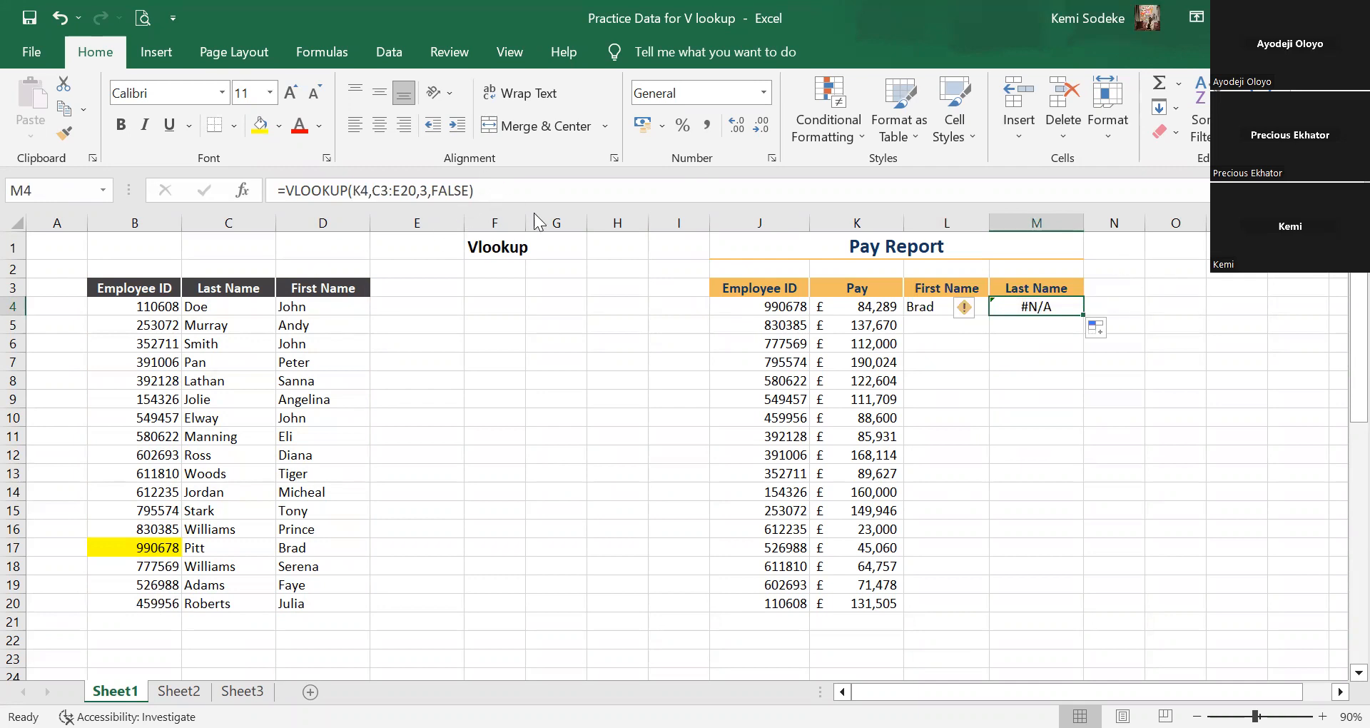
pyautogui.click(498, 192)
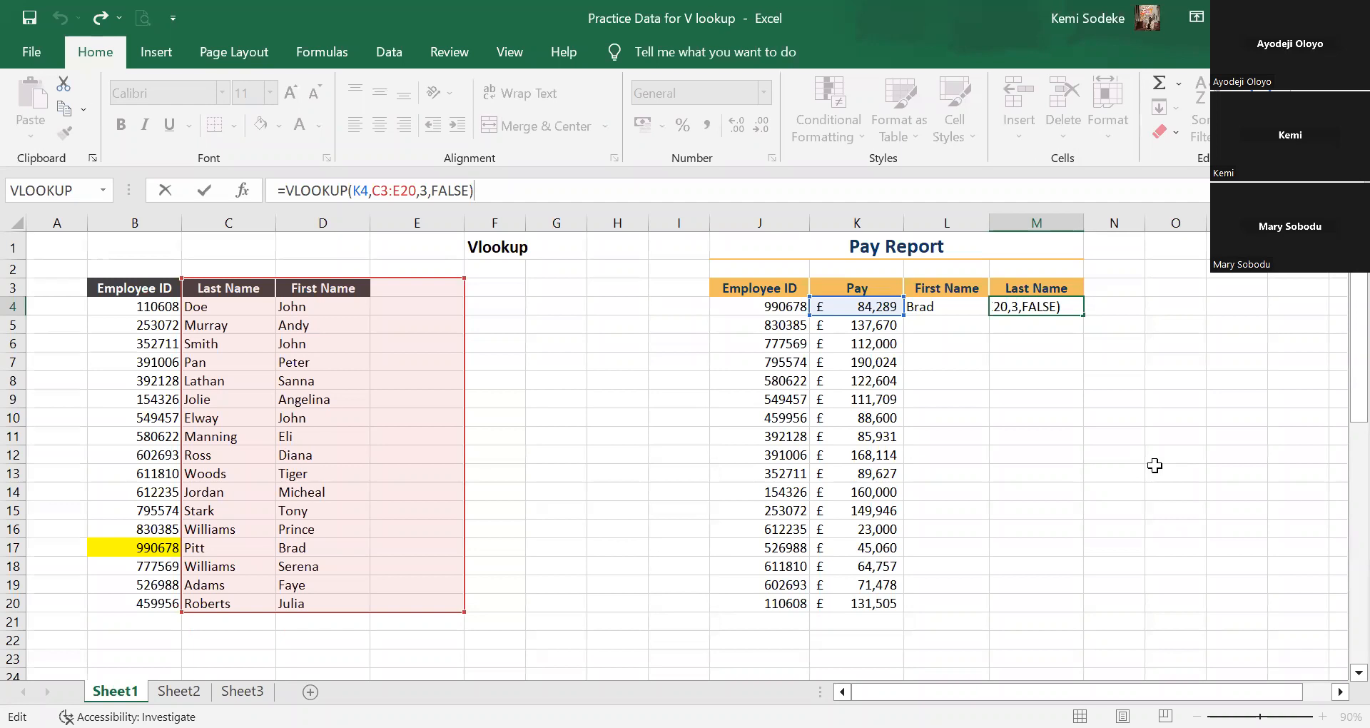
pyautogui.hotkey('ctrl', 'Return')
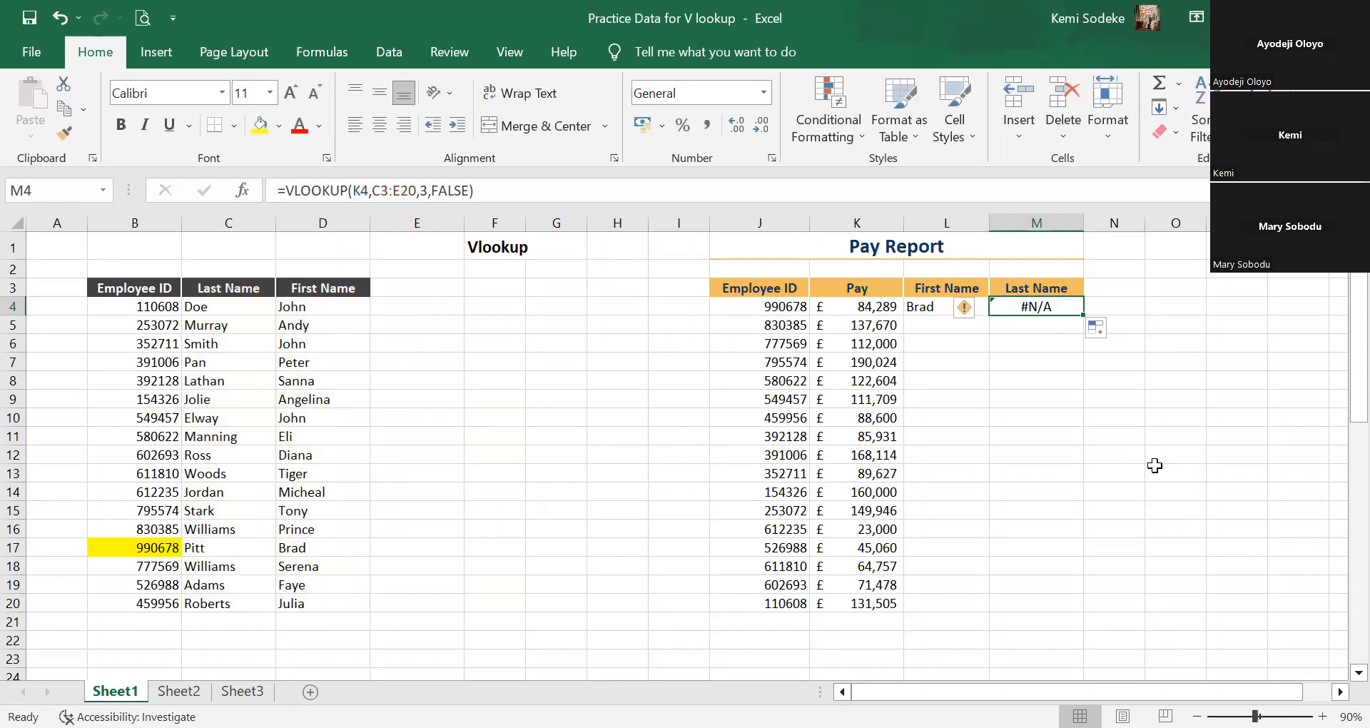
# Compare the lookup value in the L4 formula with the Employee ID cells down column J of the Pay Report.
pyautogui.click(935, 313)
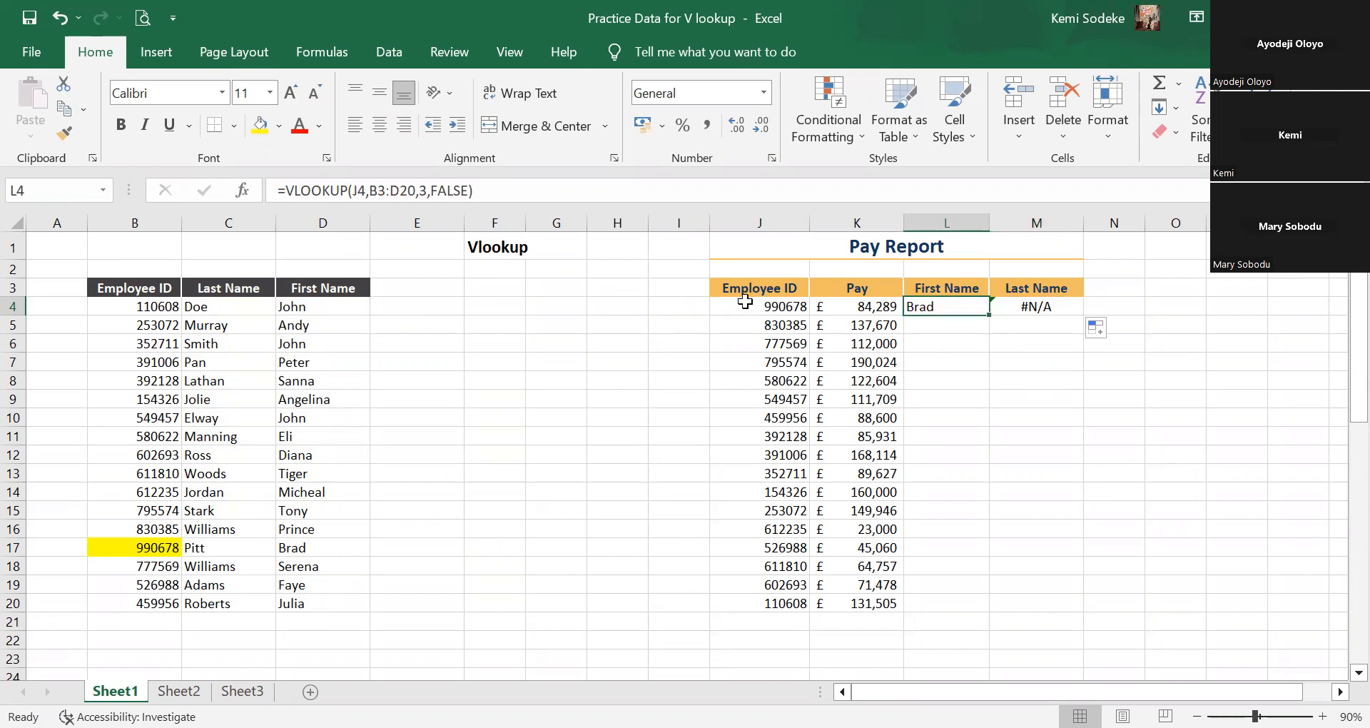
pyautogui.click(760, 223)
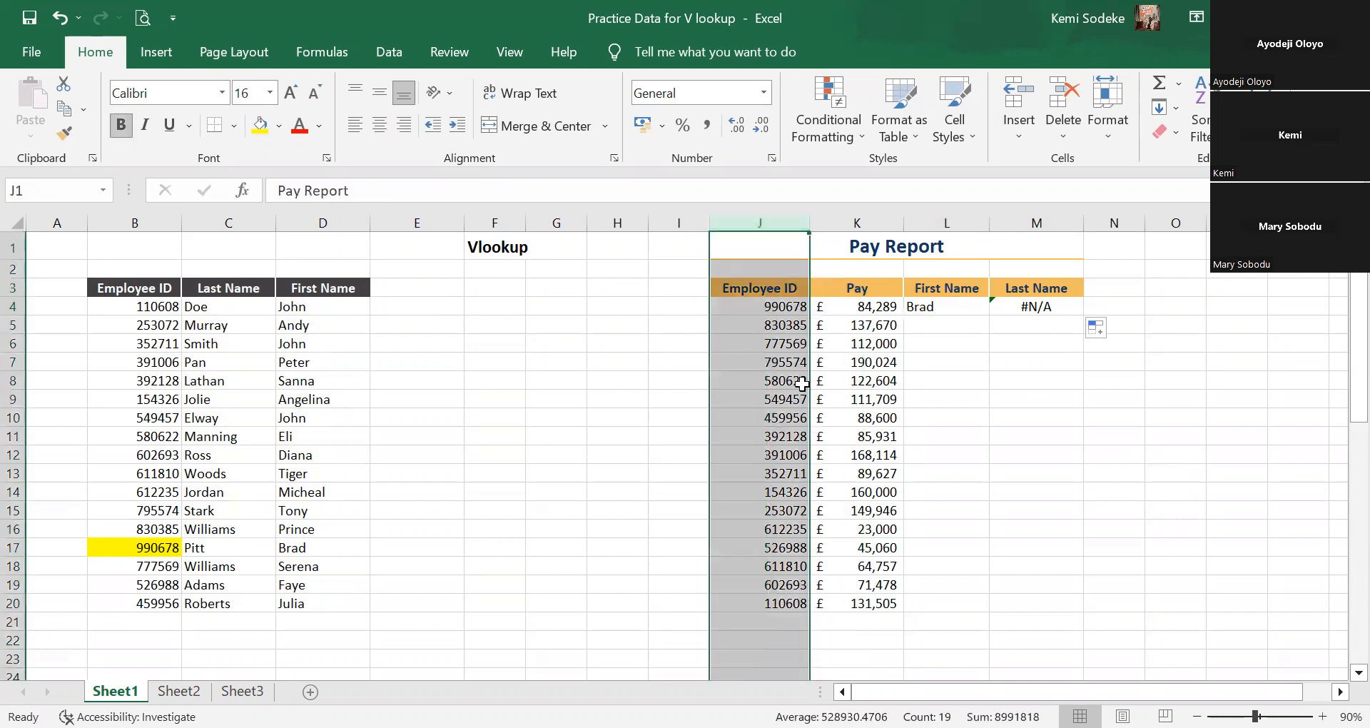
pyautogui.click(928, 307)
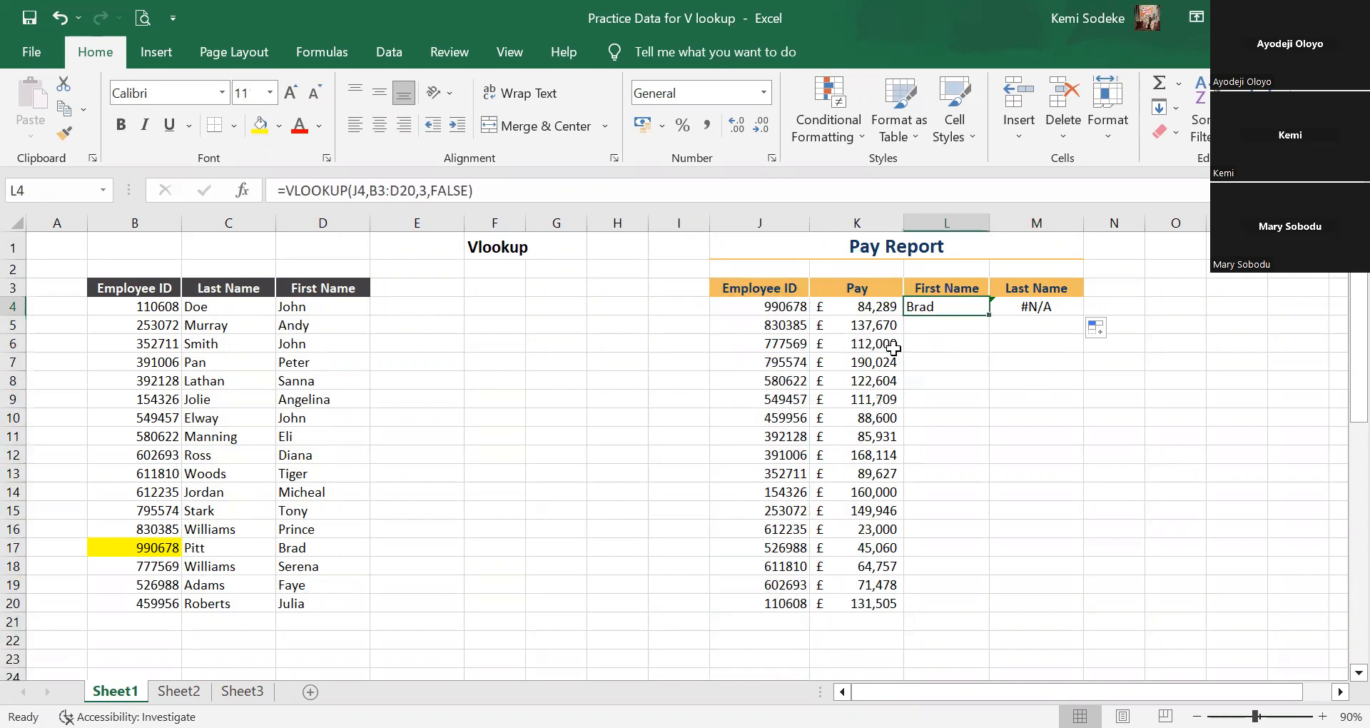
pyautogui.click(756, 305)
pyautogui.click(755, 330)
pyautogui.click(755, 343)
pyautogui.click(763, 417)
pyautogui.click(750, 313)
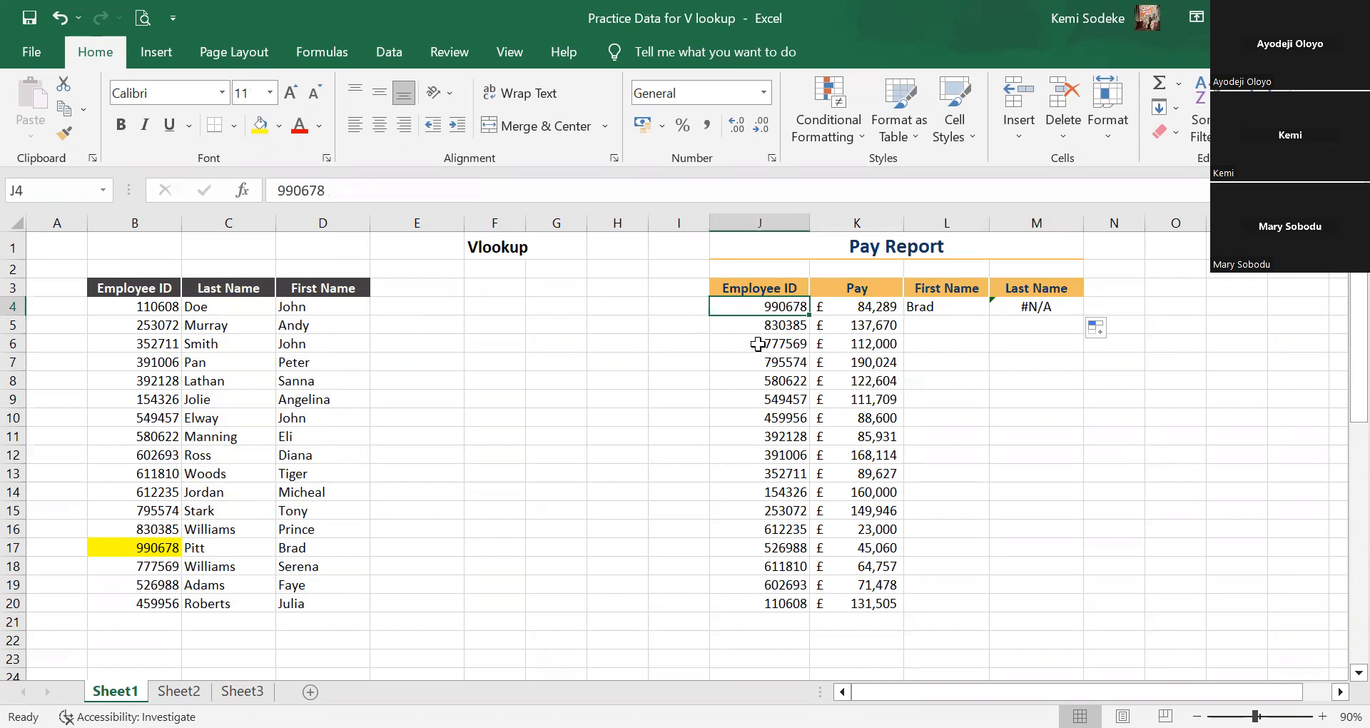
# Lock the column of the lookup value in the L4 formula by changing it to $J4.
pyautogui.click(941, 303)
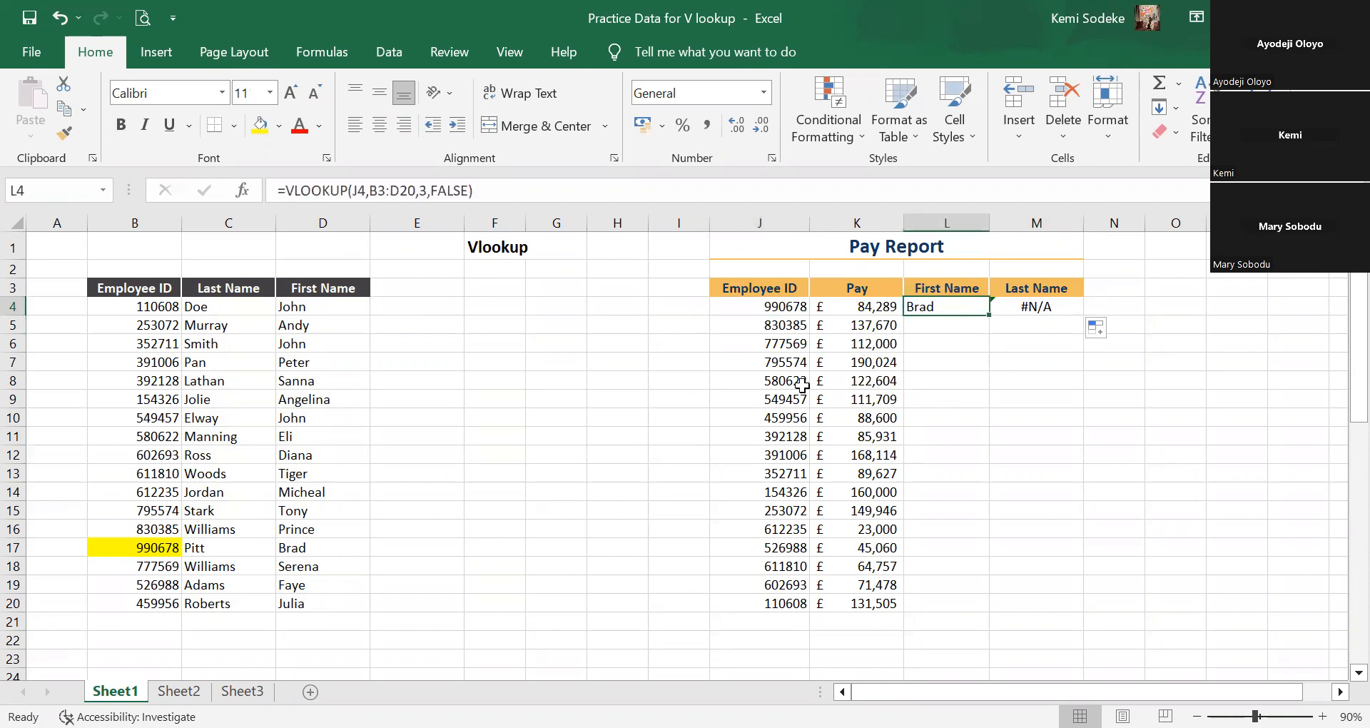
pyautogui.click(353, 190)
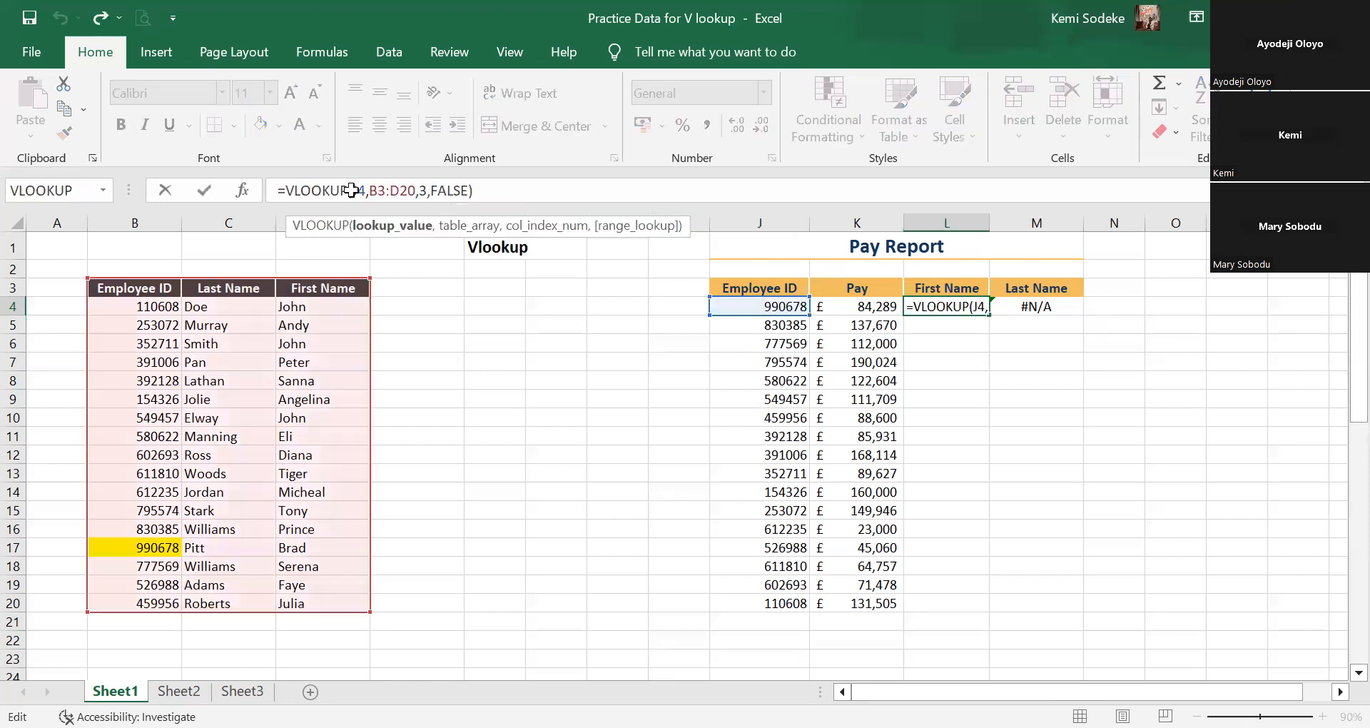
pyautogui.write('$')
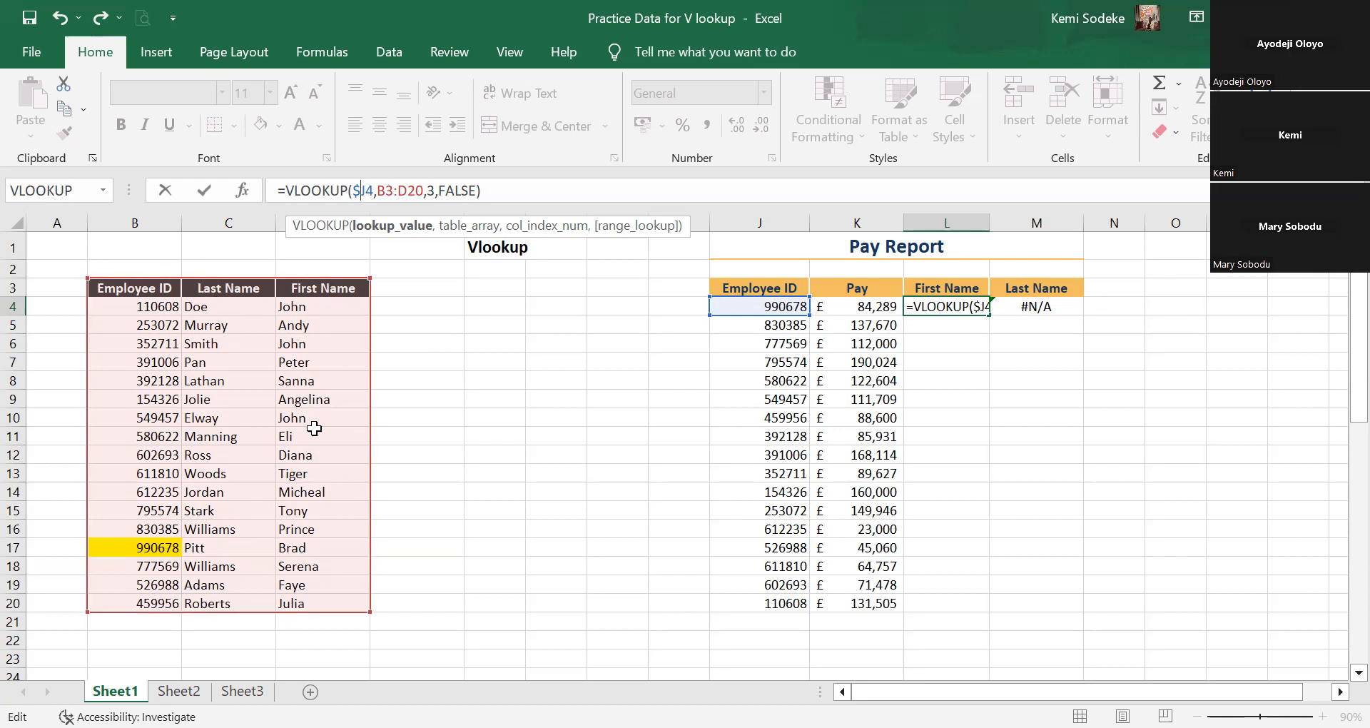
# Lock the table array in the L4 VLOOKUP formula as $B$3:$D$20, keeping column index 3 and FALSE.
pyautogui.click(397, 191)
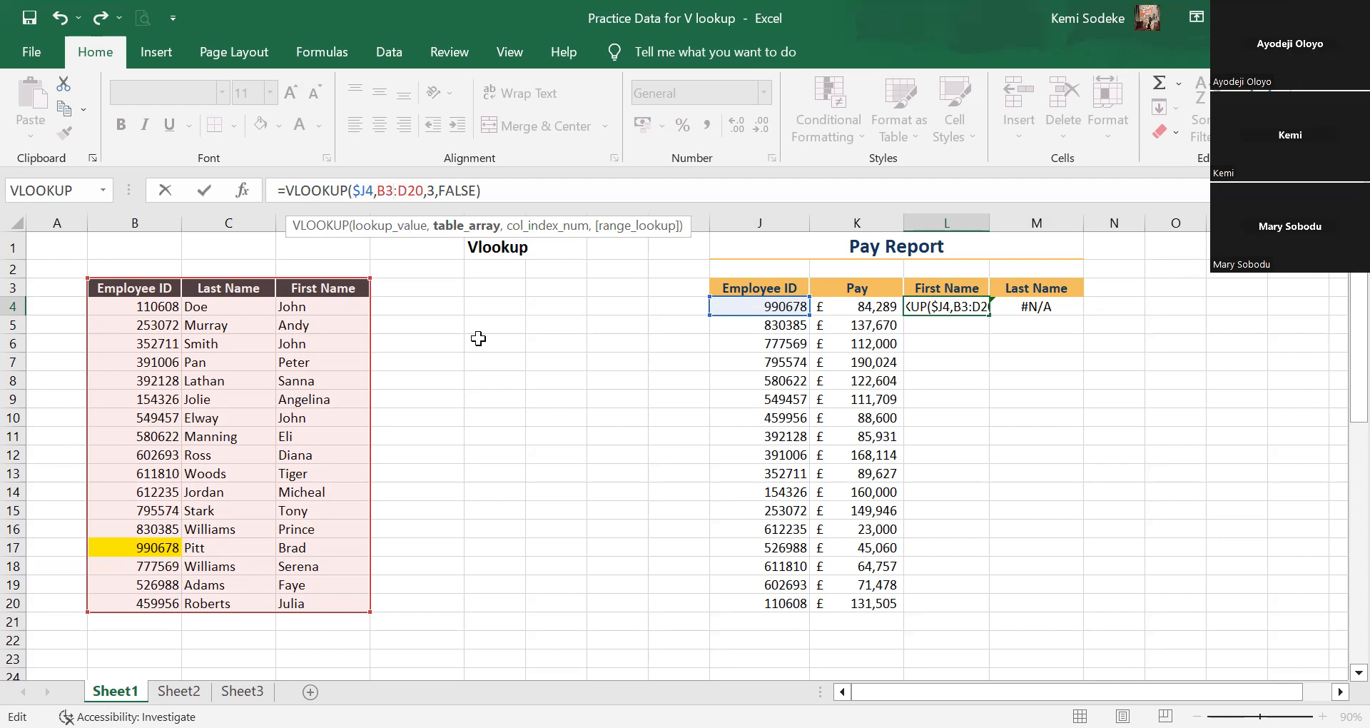
pyautogui.click(377, 191)
pyautogui.write('$B')
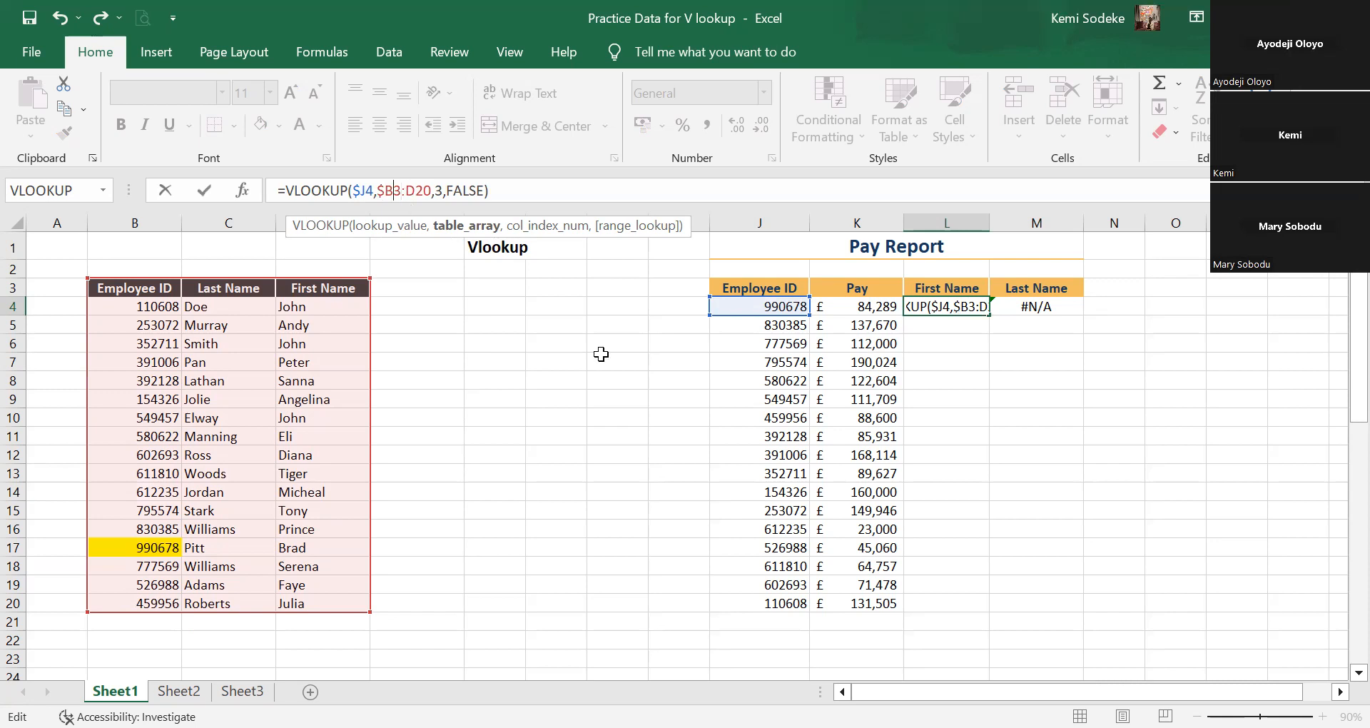
pyautogui.write('$')
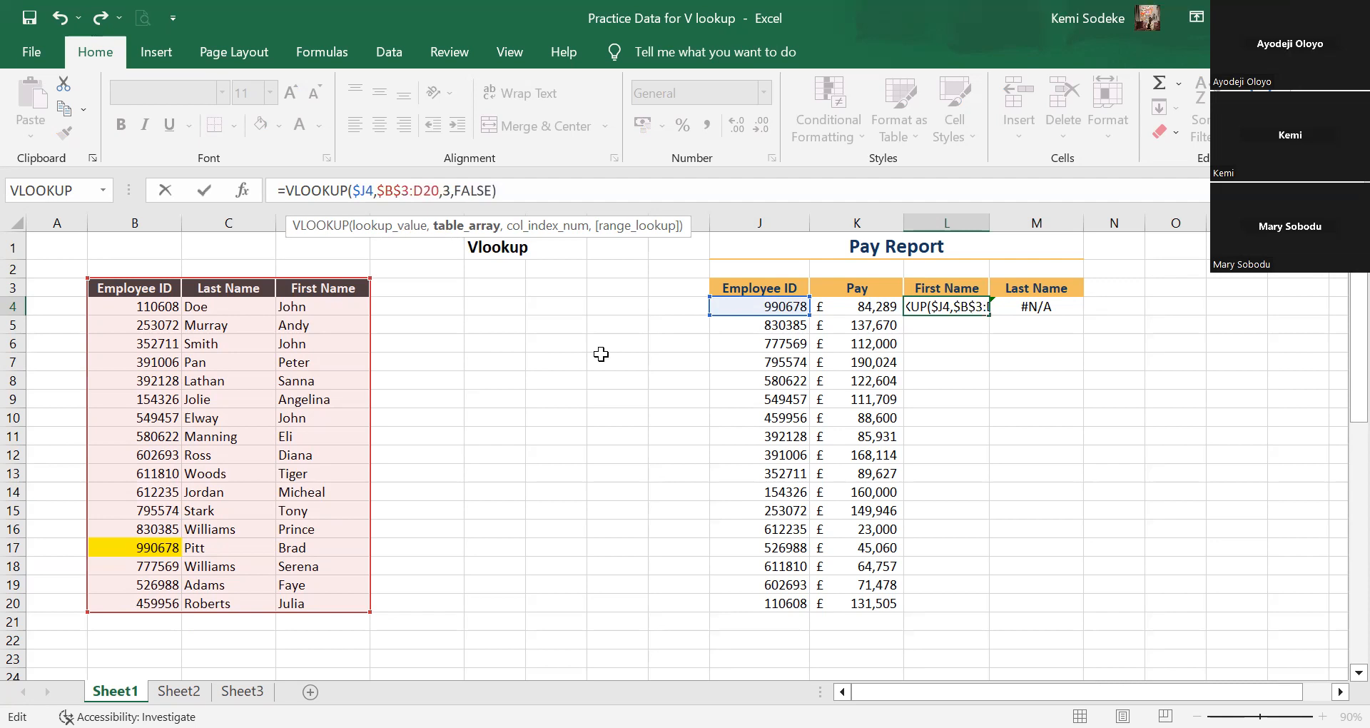
pyautogui.click(412, 186)
pyautogui.press('Right')
pyautogui.write('$')
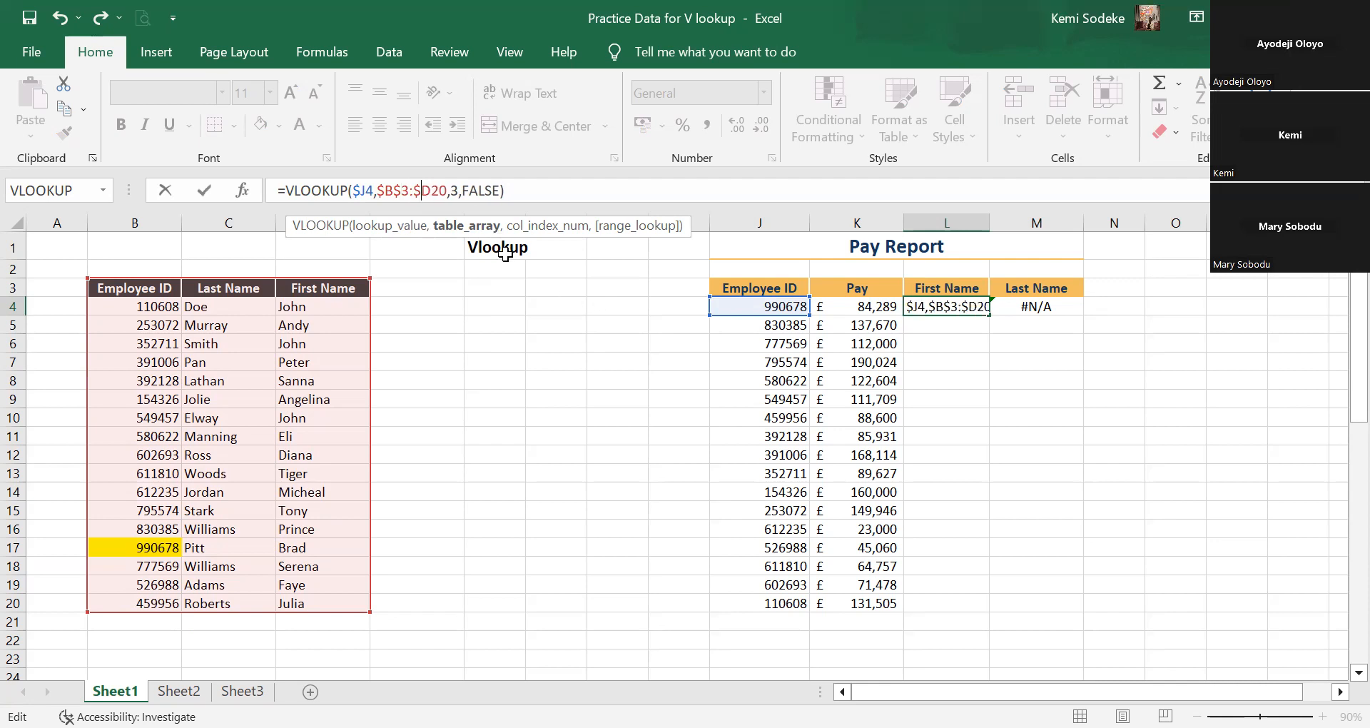
pyautogui.click(431, 190)
pyautogui.write('$')
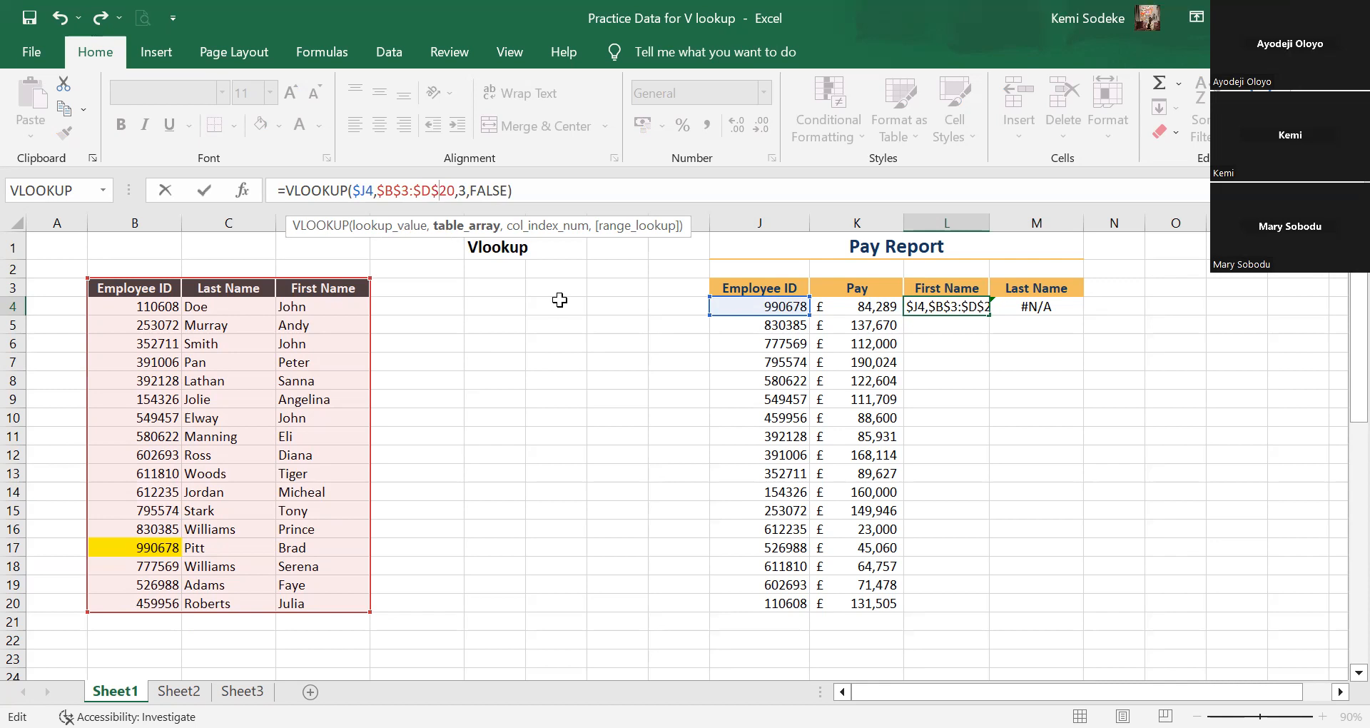
pyautogui.press('Return')
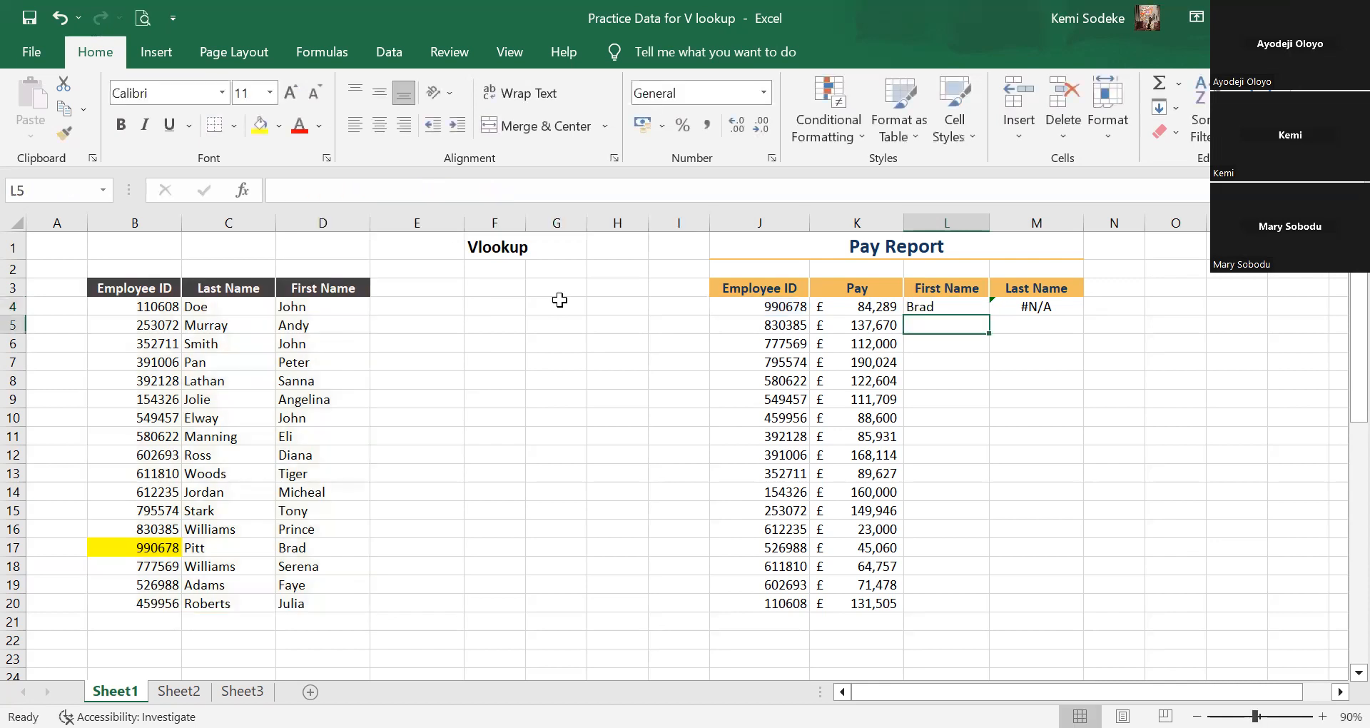
# Copy the locked L4 formula across into M4 and examine the references and column index in the copy.
pyautogui.click(947, 303)
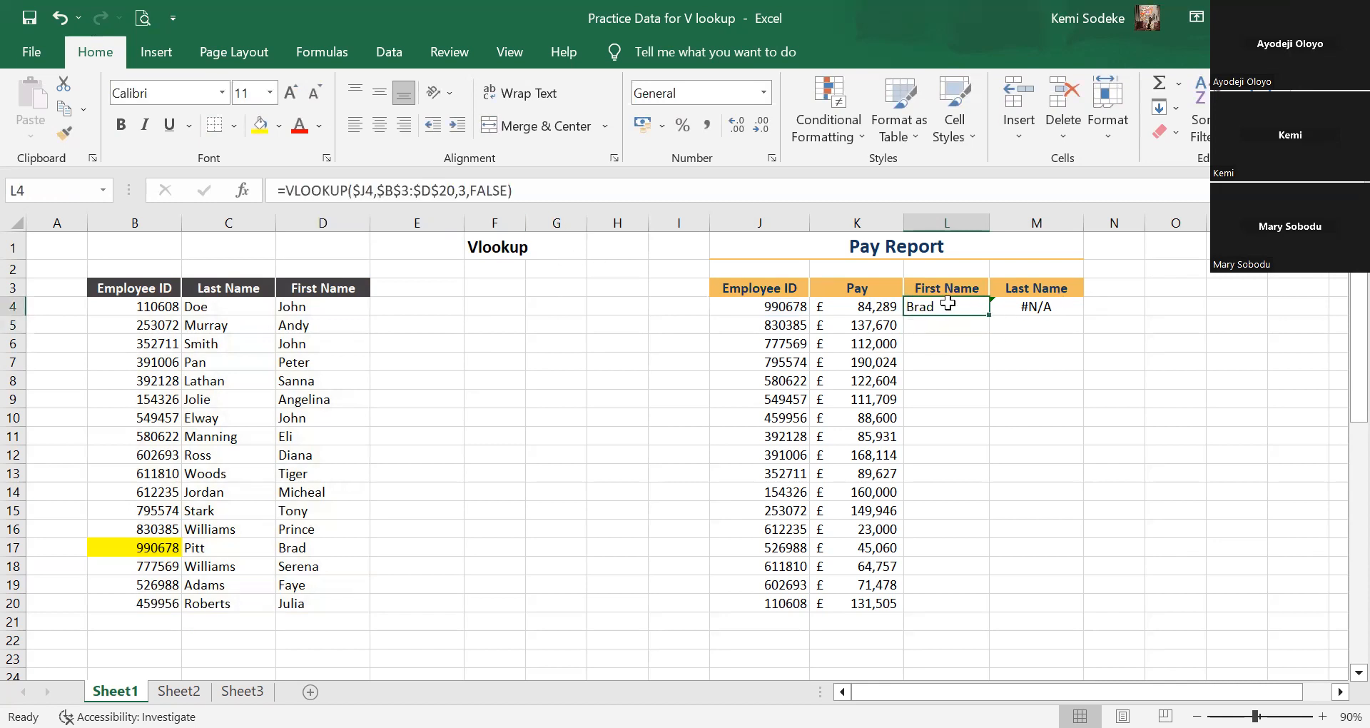
pyautogui.moveTo(990, 315); pyautogui.dragTo(1057, 314)
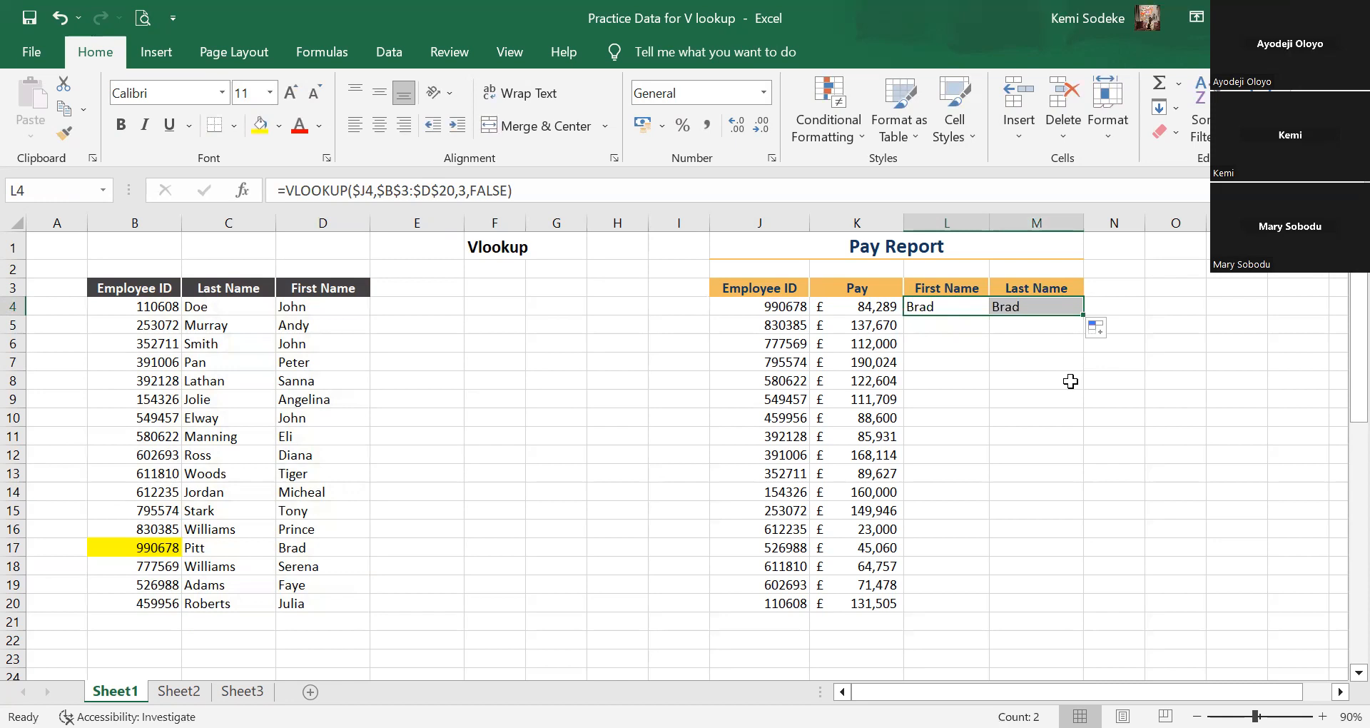
pyautogui.click(1039, 306)
pyautogui.click(547, 189)
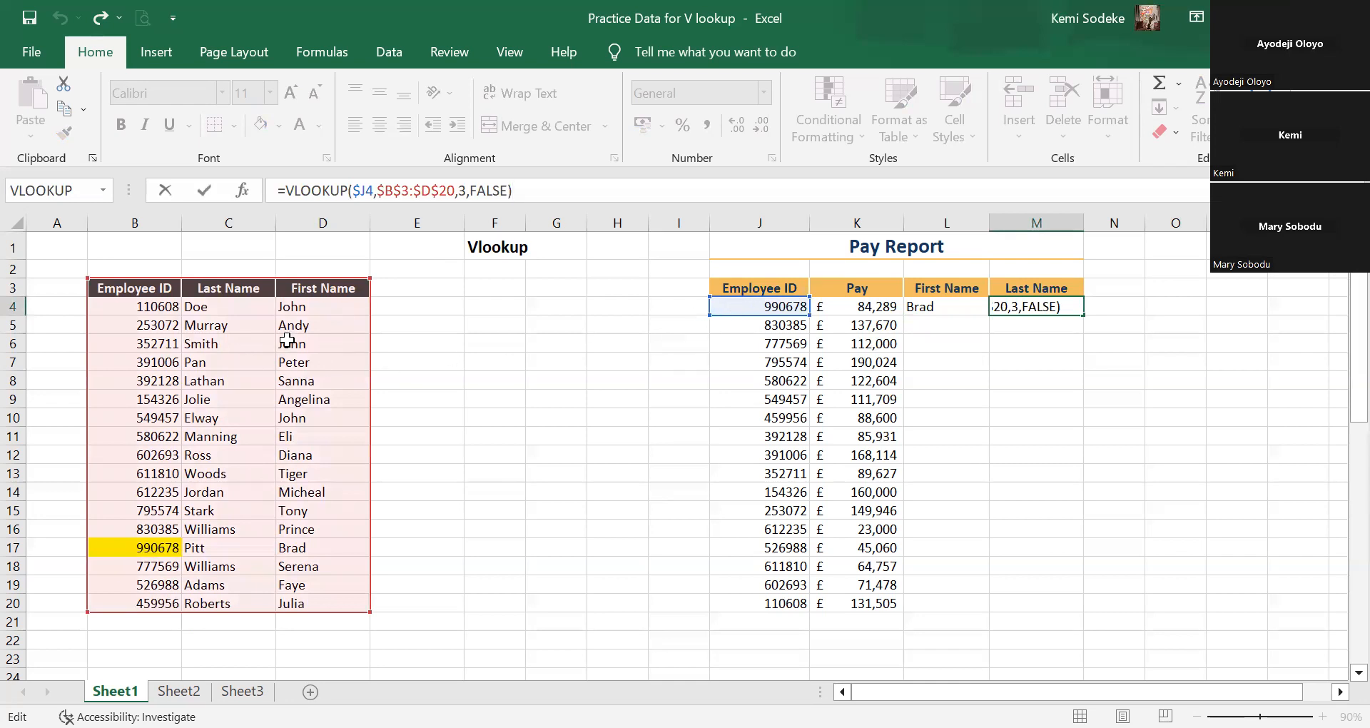
pyautogui.click(1067, 461)
pyautogui.click(1030, 311)
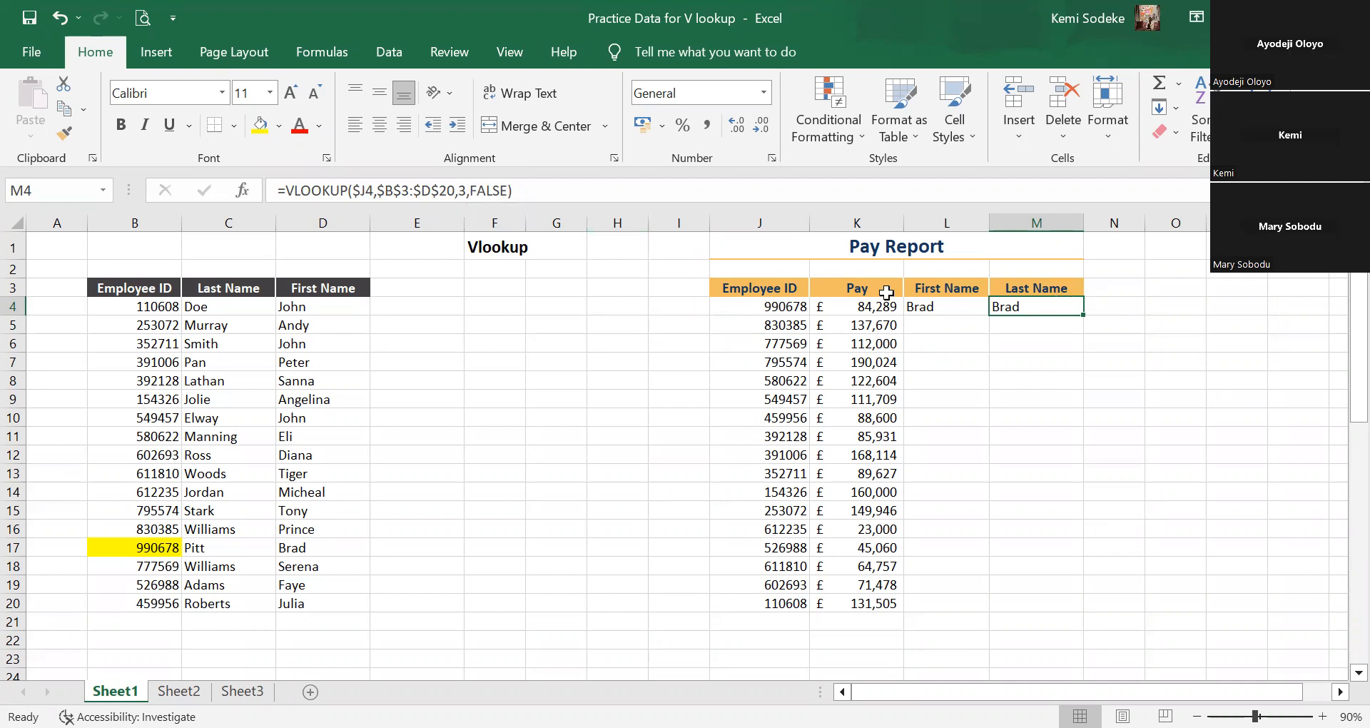
# Set the column index in the M4 formula to 2 and fill L4:M4 down through row 20.
pyautogui.click(467, 188)
pyautogui.press('BackSpace')
pyautogui.write('2')
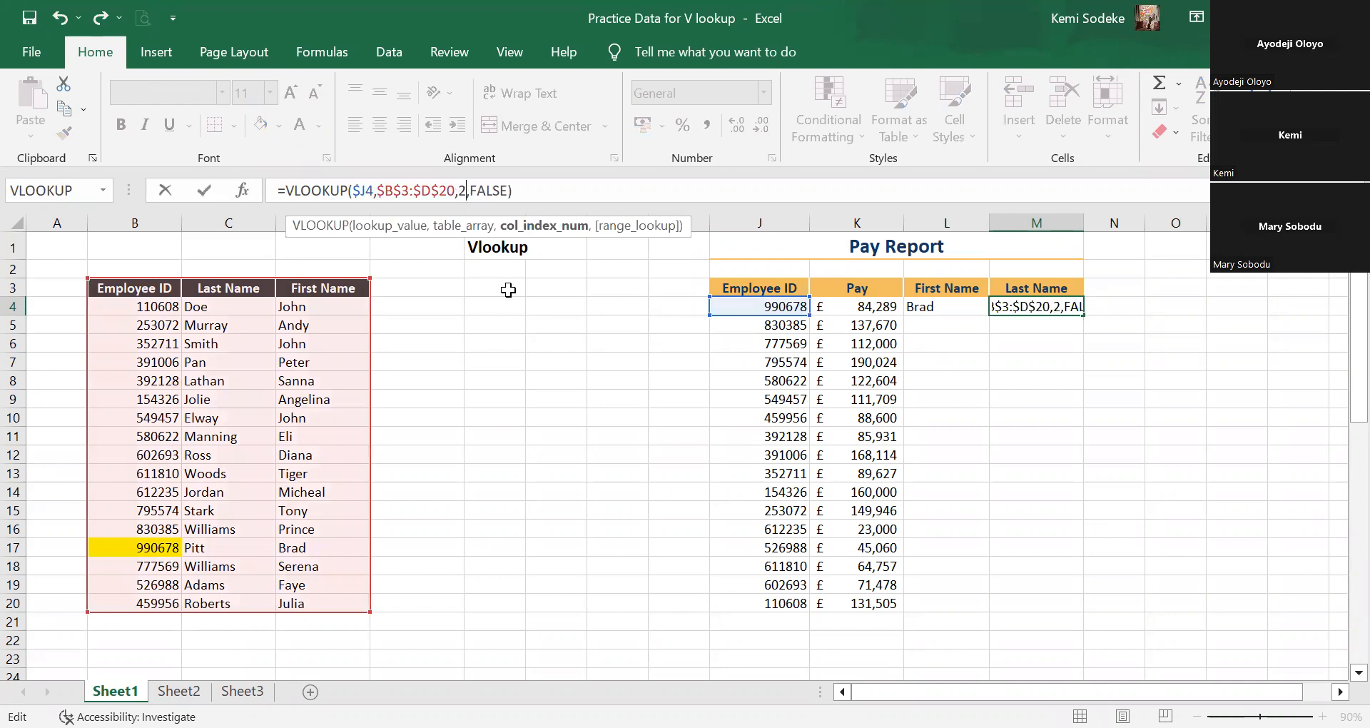
pyautogui.press('Return')
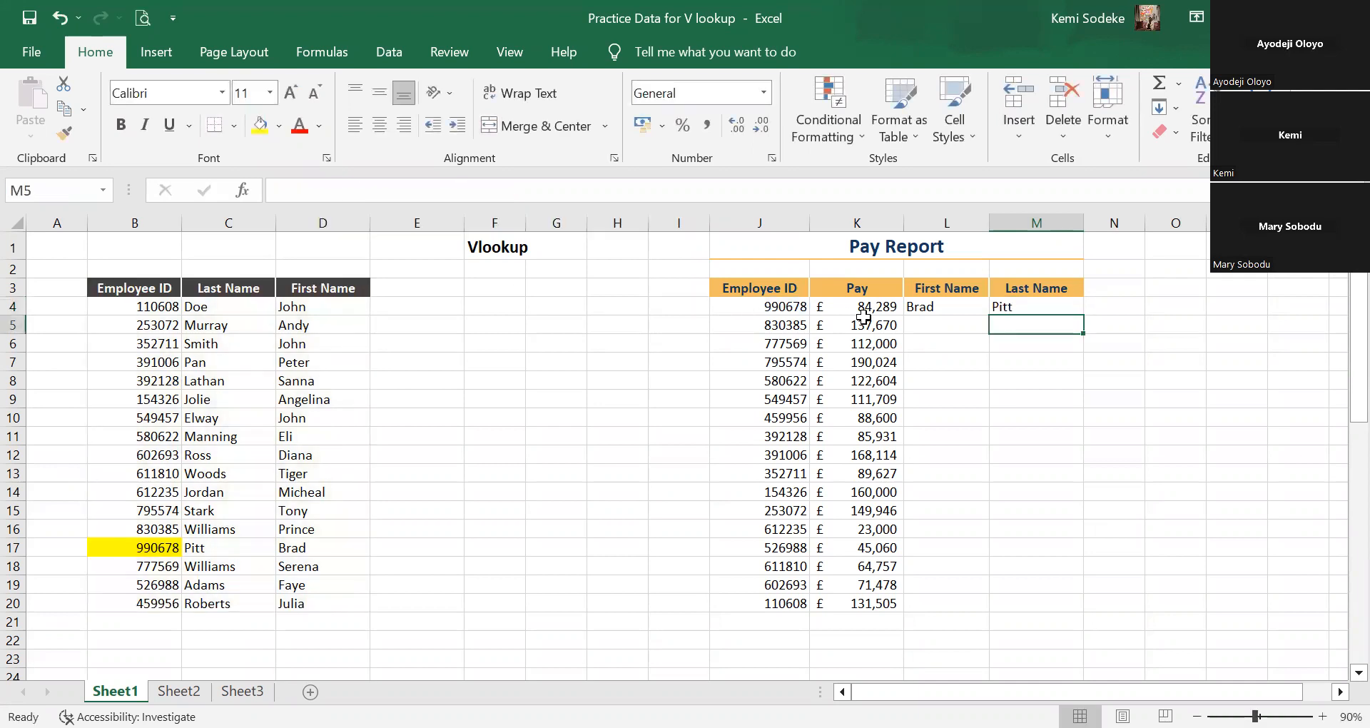
pyautogui.moveTo(951, 306); pyautogui.dragTo(1058, 610)
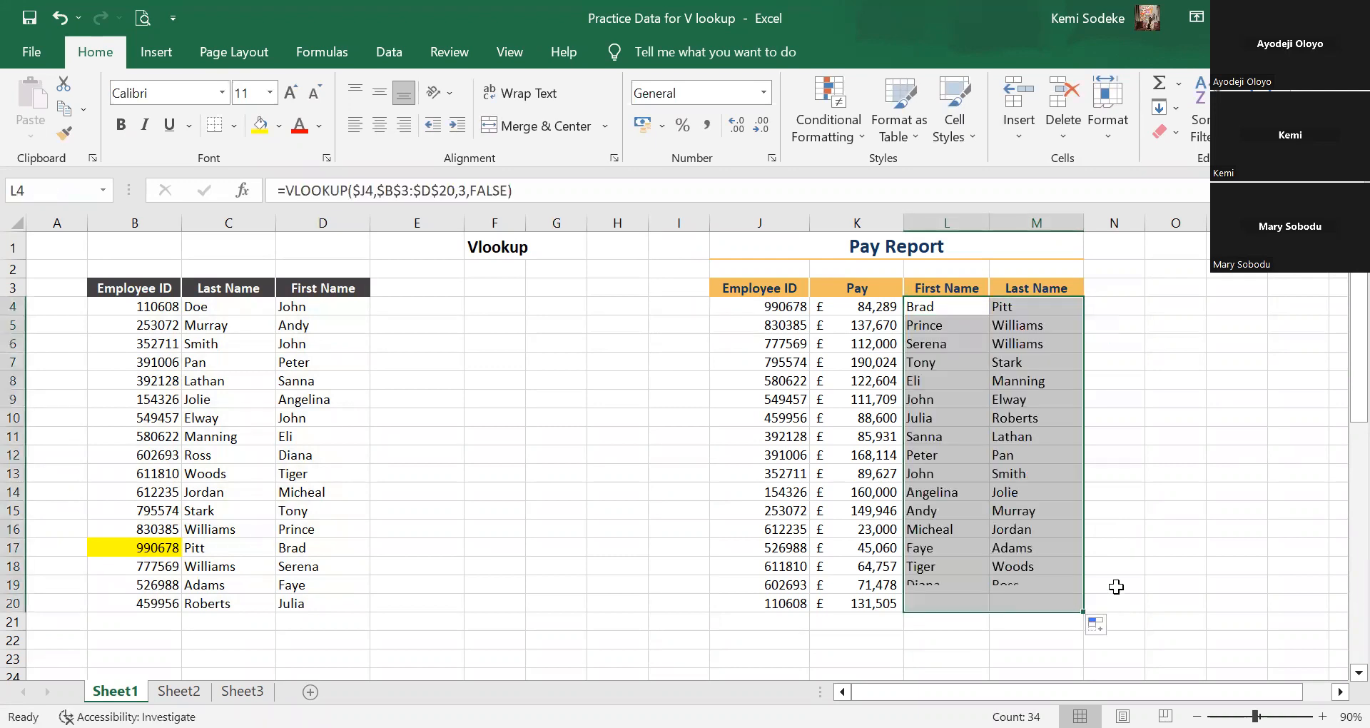
# Examine the filled VLOOKUP formulas in M13, L12 and M4 against the employee table.
pyautogui.click(1042, 471)
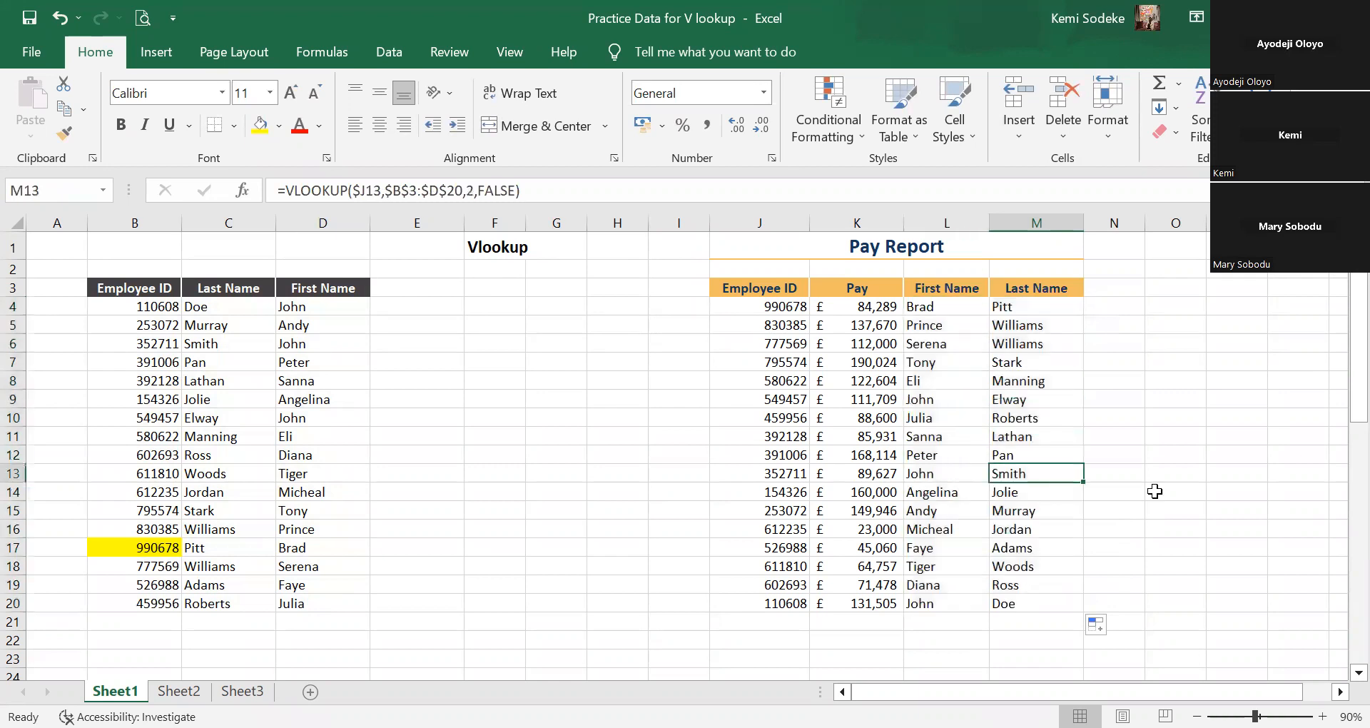
pyautogui.click(963, 459)
pyautogui.click(546, 190)
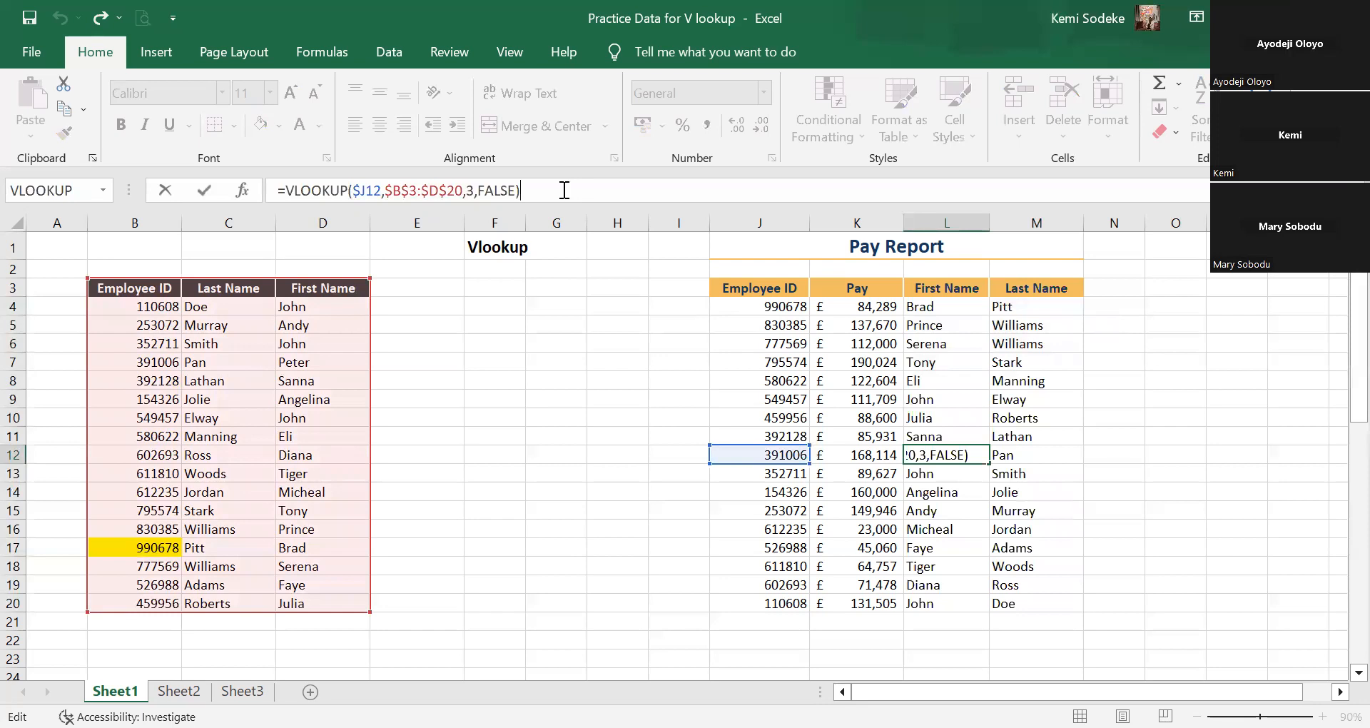
pyautogui.click(1155, 581)
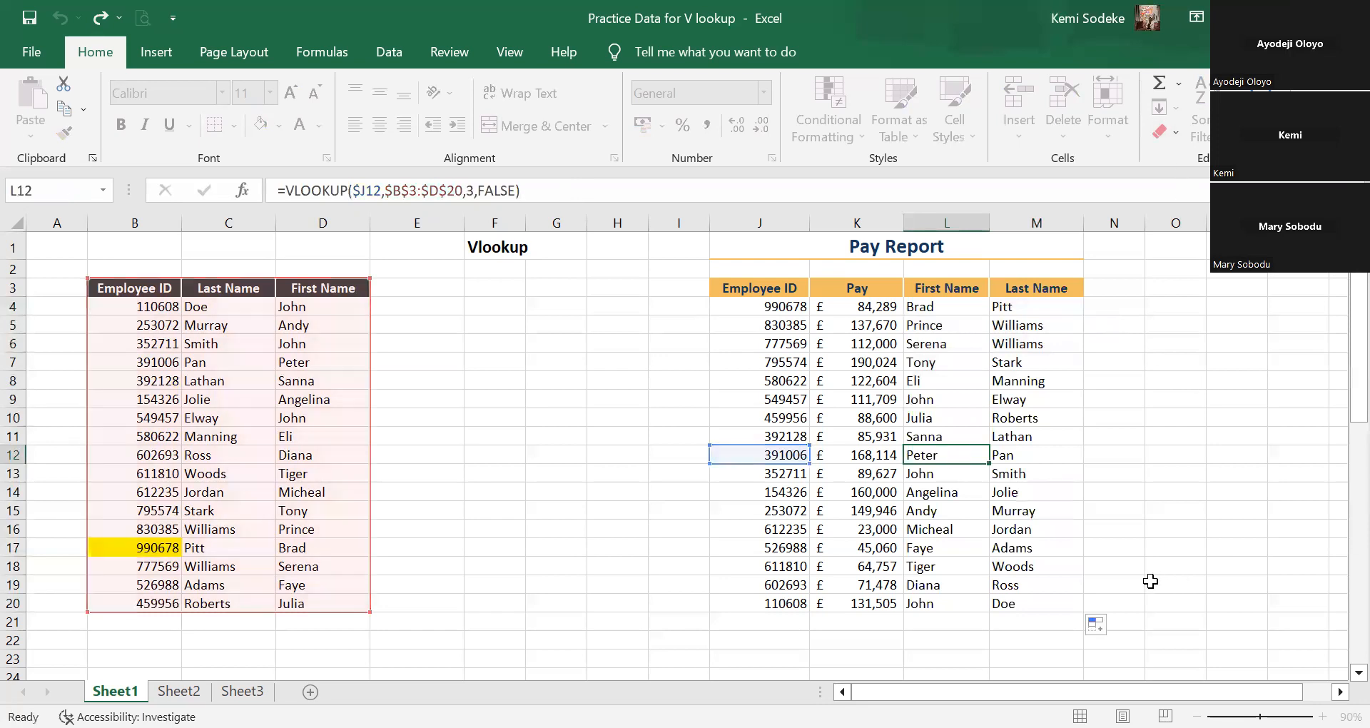
pyautogui.click(1114, 457)
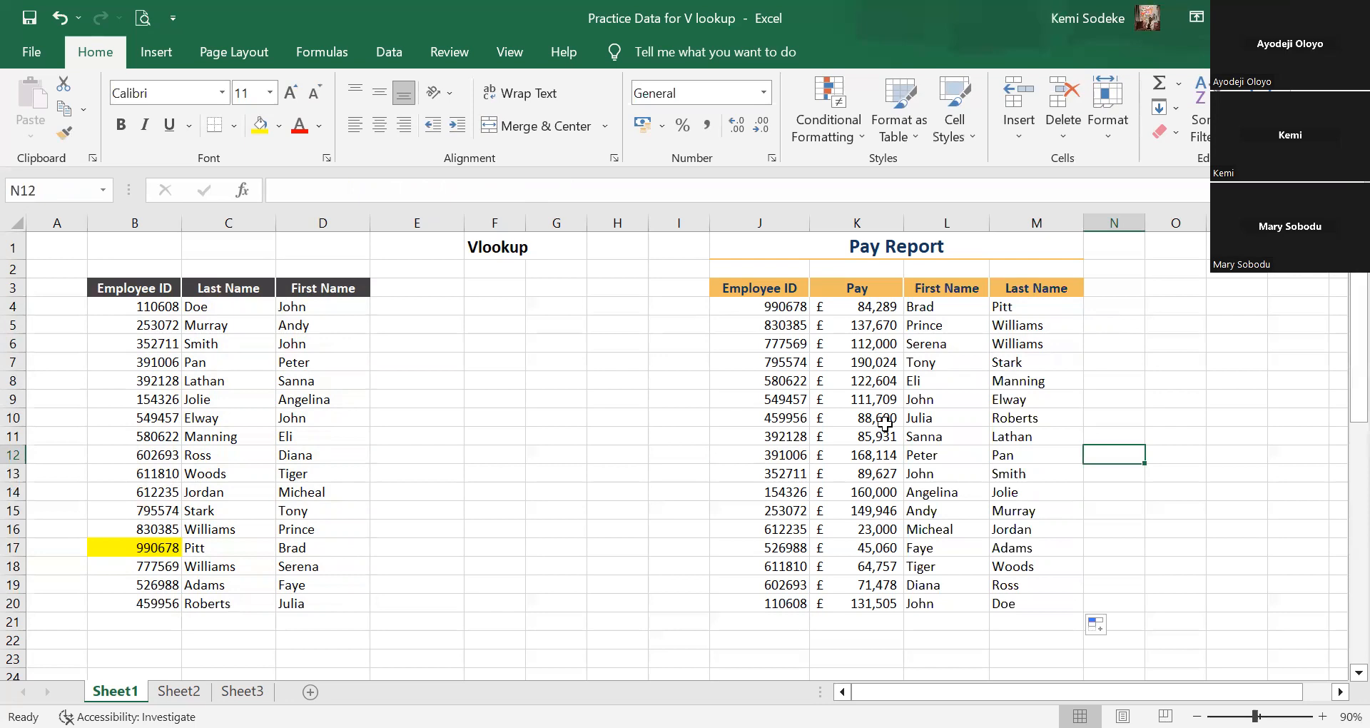
pyautogui.click(1341, 692)
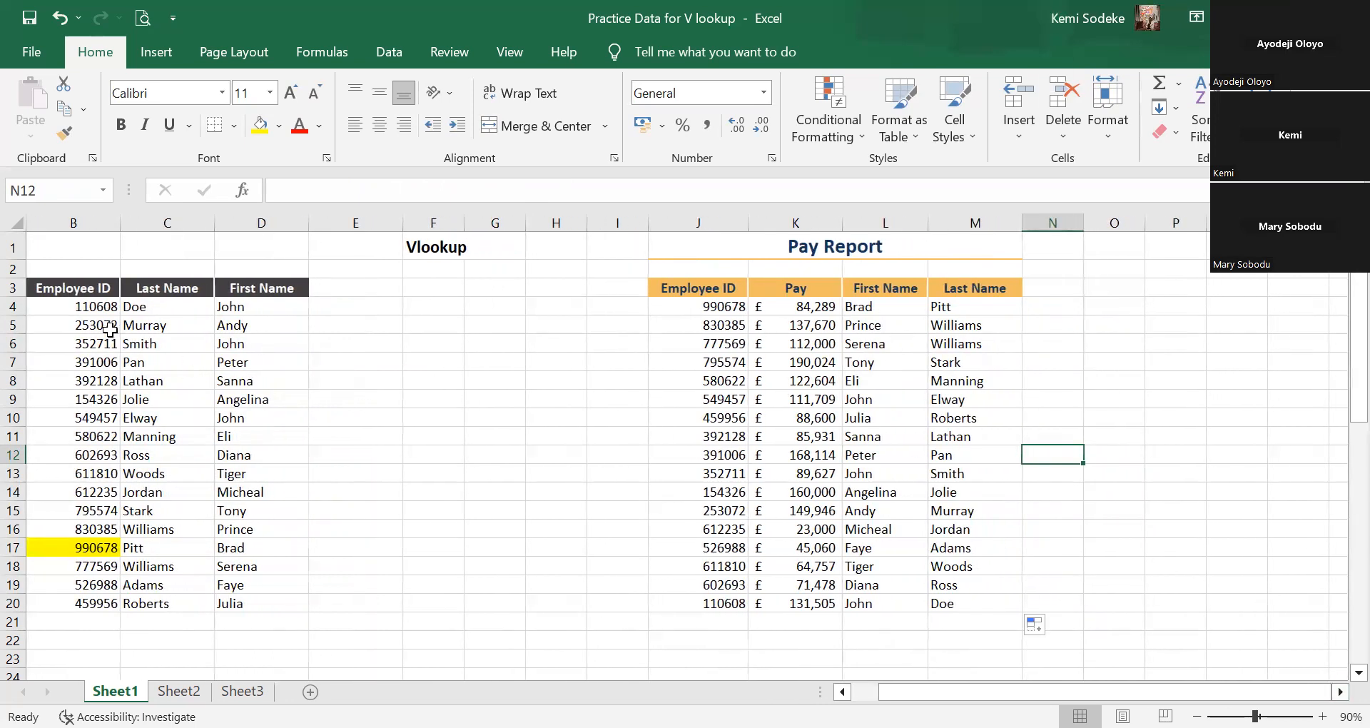
pyautogui.hscroll(-1, 967, 556)
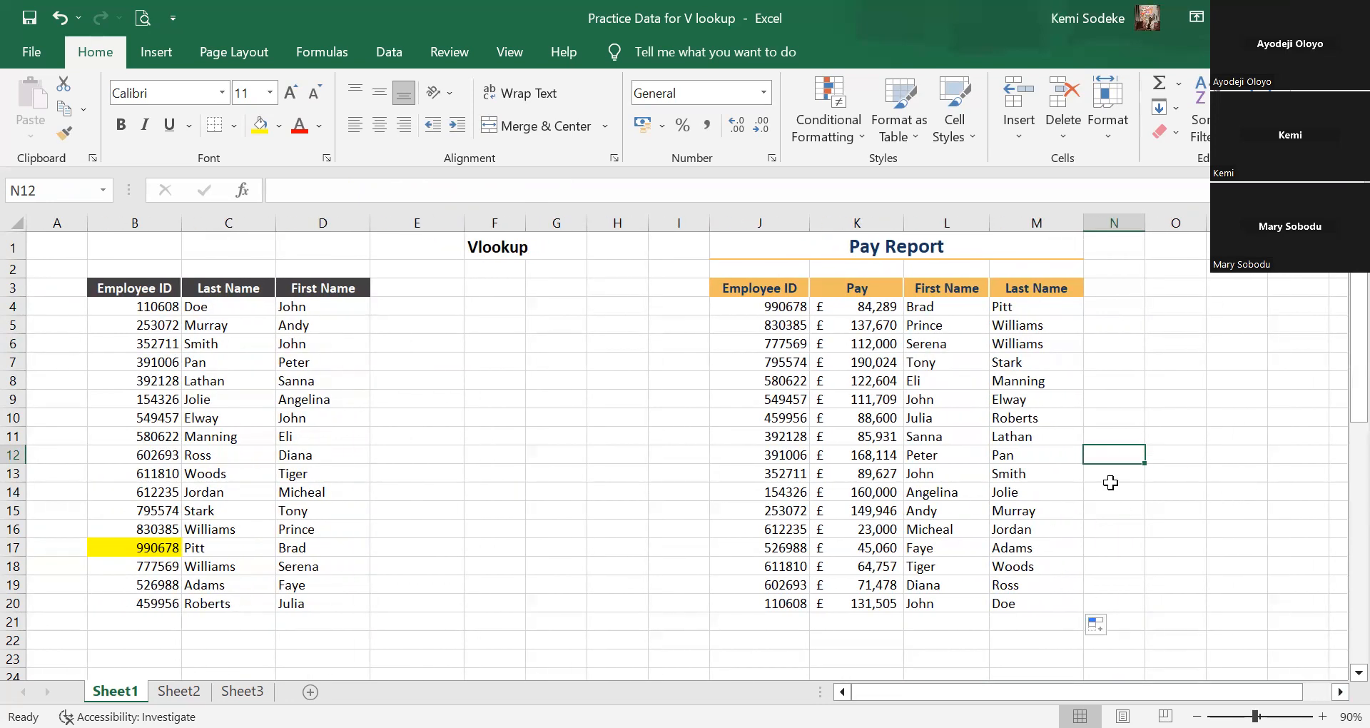
pyautogui.click(1225, 526)
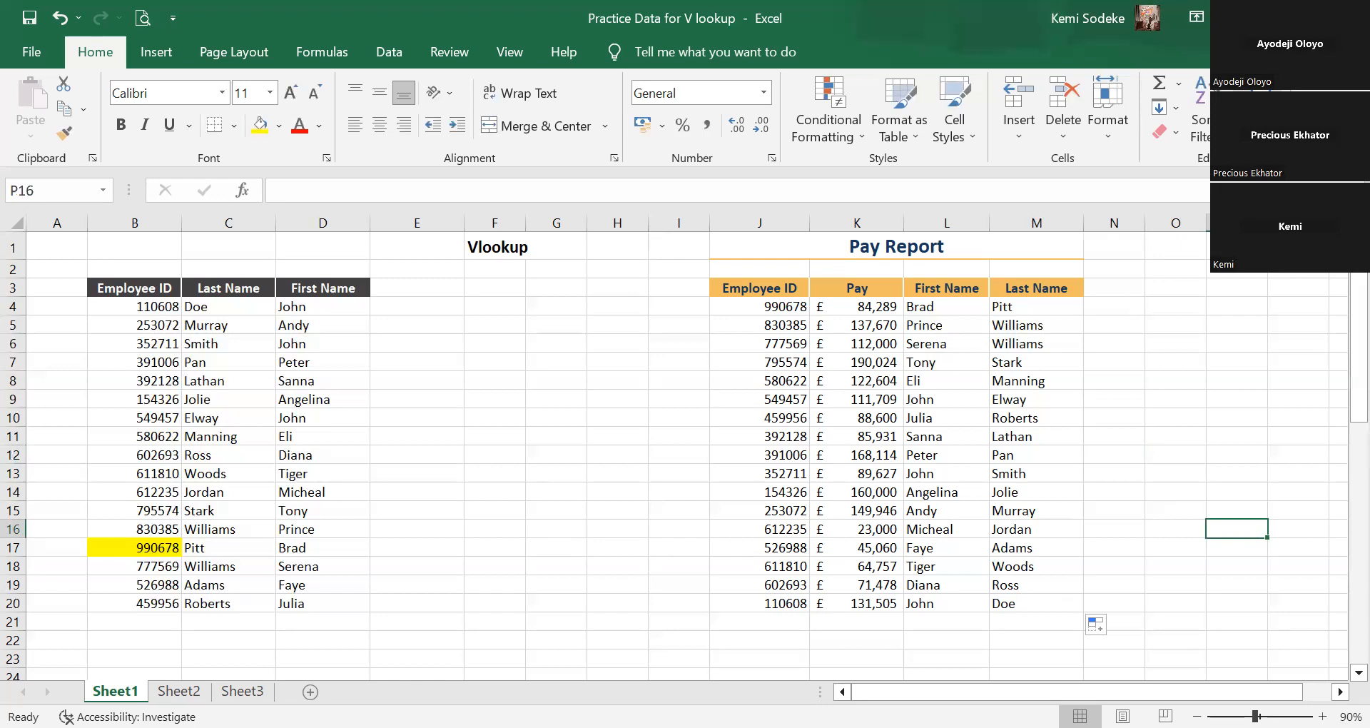
pyautogui.click(1031, 309)
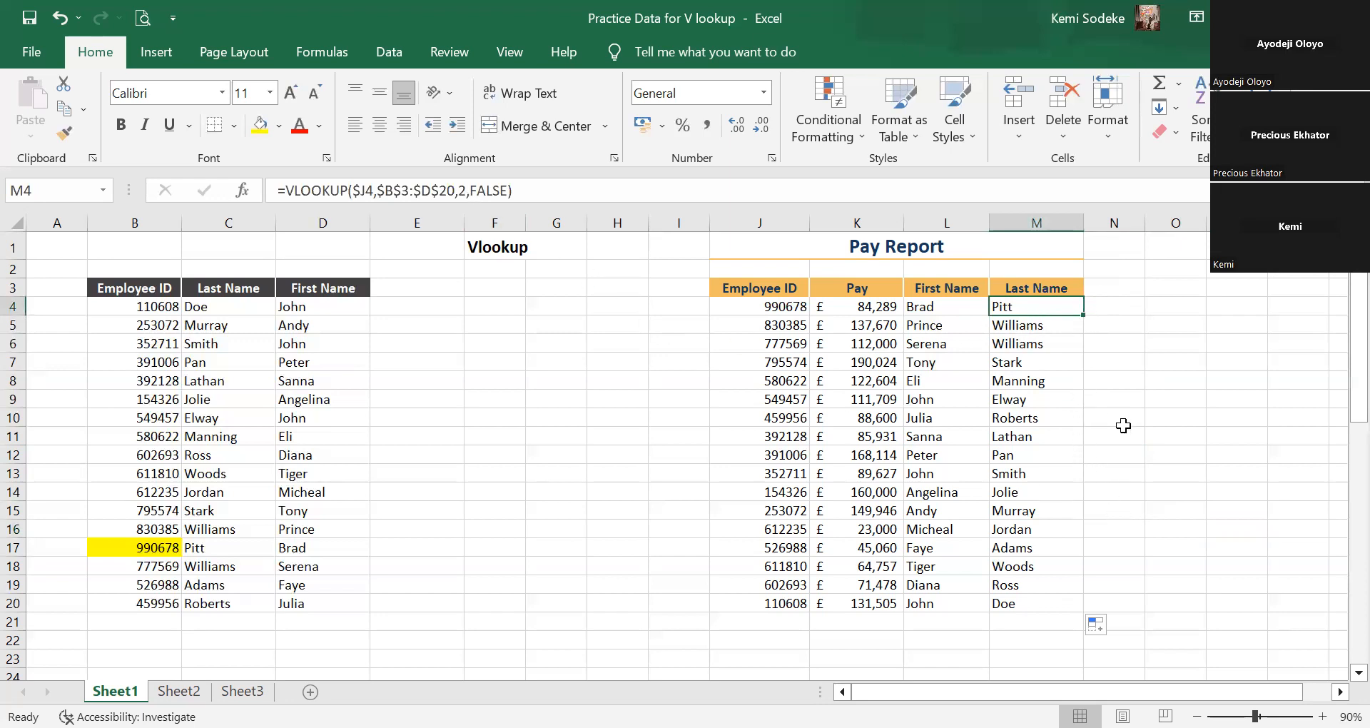
# Clear the filled names in L5:M20 and the Last Name formula in M4, leaving only the L4 formula.
pyautogui.moveTo(949, 331); pyautogui.dragTo(1054, 592)
pyautogui.hotkey('ctrl', 'z')
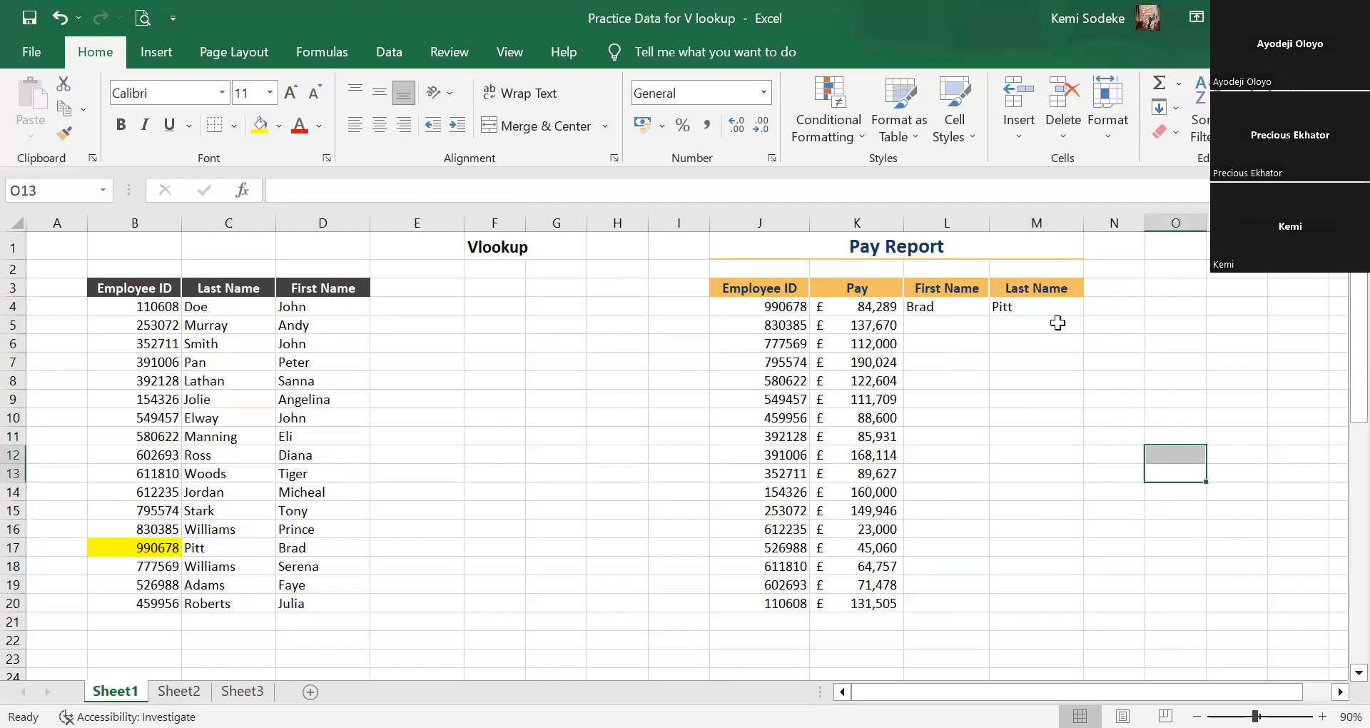
pyautogui.hotkey('ctrl', 'z')
pyautogui.click(1178, 450)
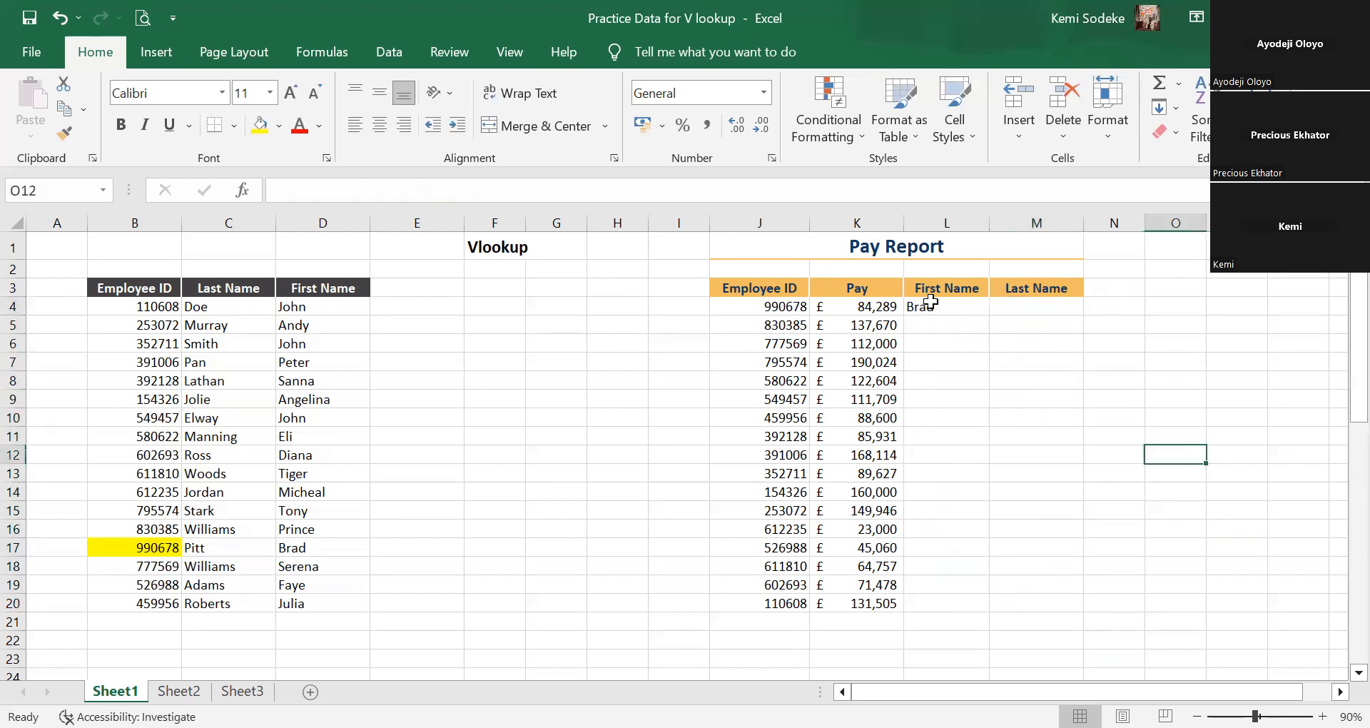
# Copy the L4 formula across into M4 again and change the copy's column index to 2.
pyautogui.click(921, 307)
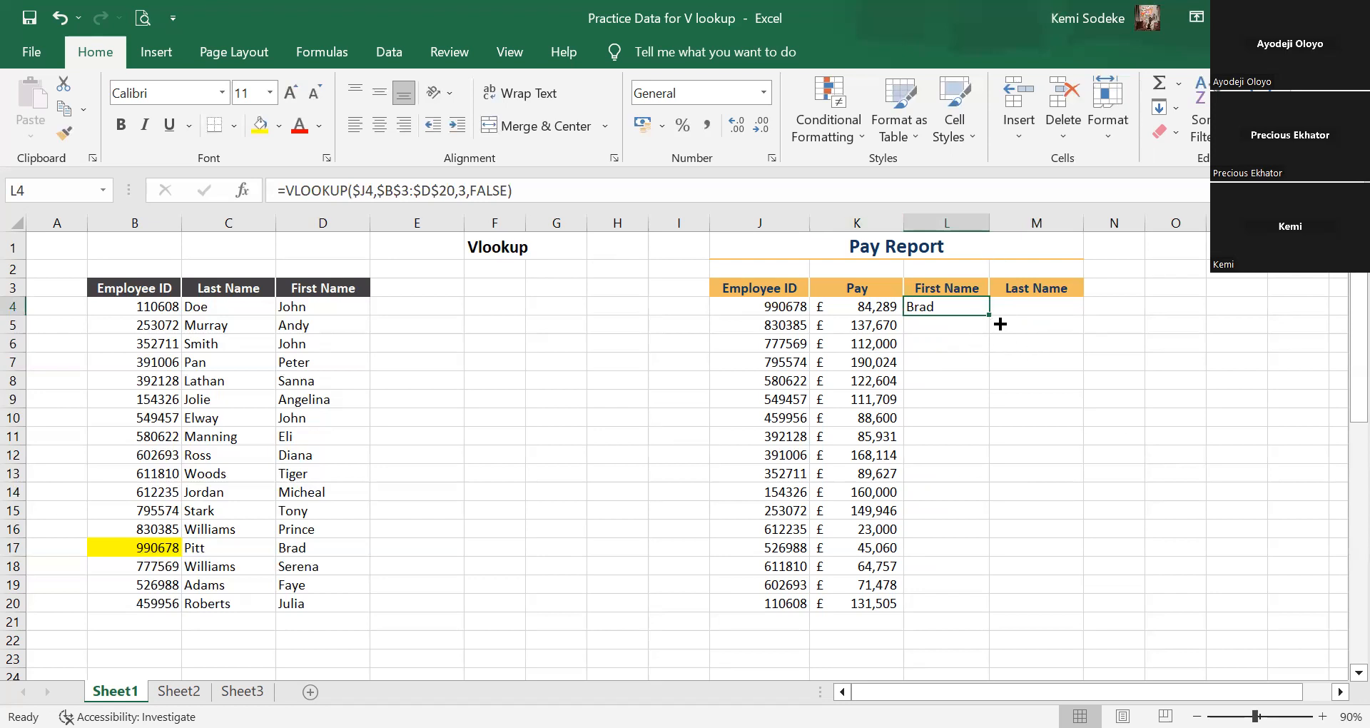
pyautogui.moveTo(990, 314); pyautogui.dragTo(1067, 315)
pyautogui.click(1035, 305)
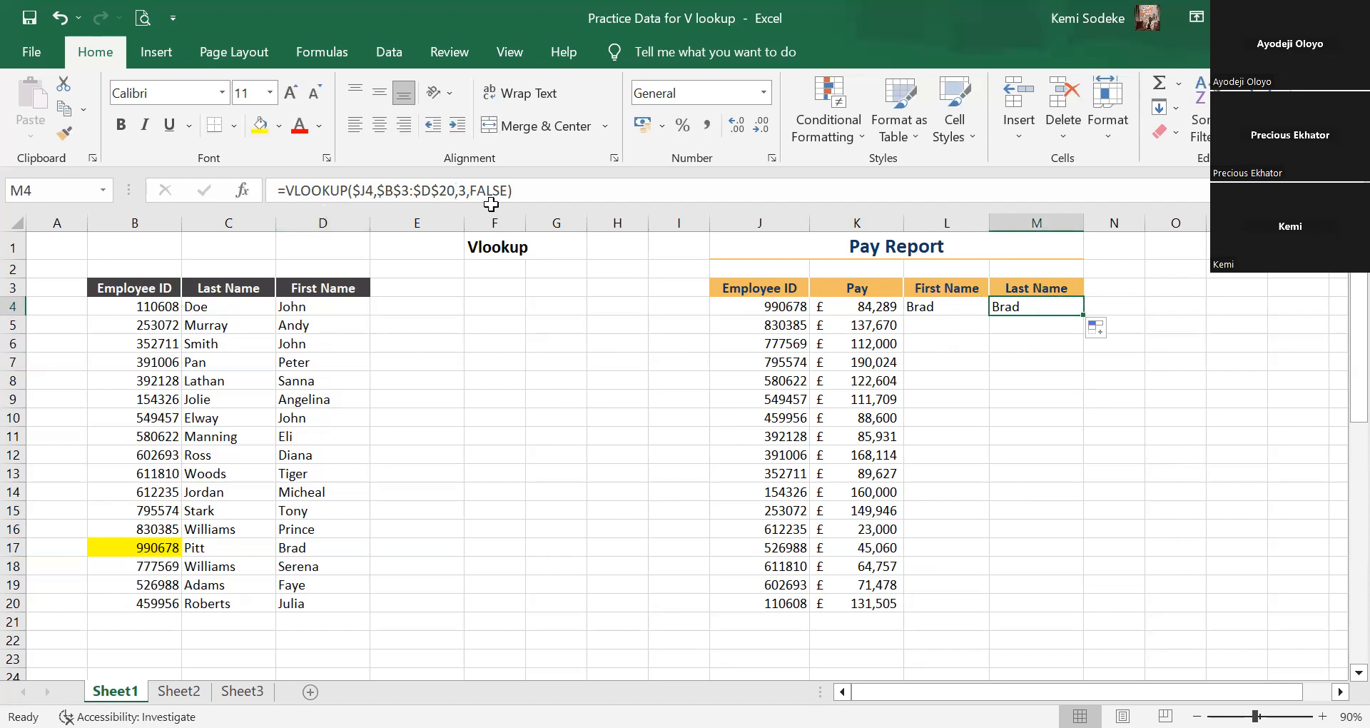
pyautogui.click(466, 191)
pyautogui.press('BackSpace')
pyautogui.write('2')
pyautogui.press('Return')
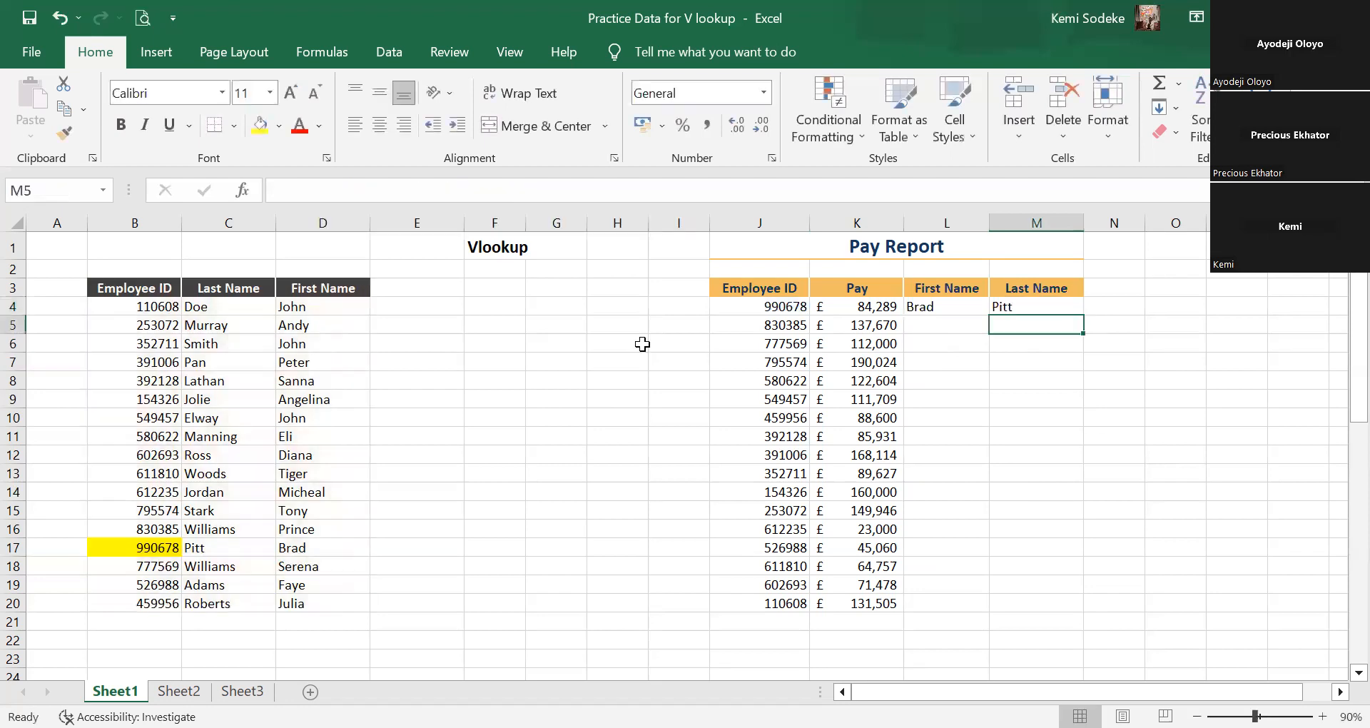
# Fill the L4:M4 formulas down through row 20 to complete the First Name and Last Name columns.
pyautogui.moveTo(937, 309); pyautogui.dragTo(1007, 307)
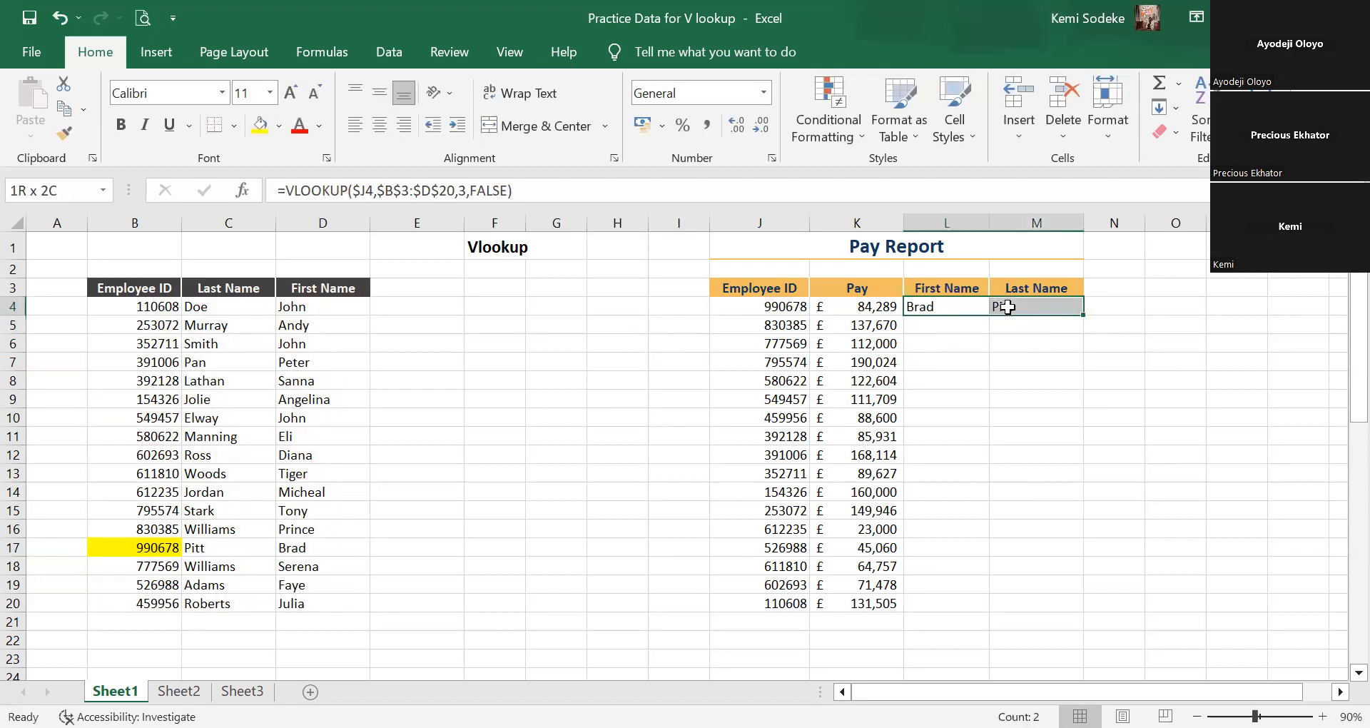
pyautogui.moveTo(1082, 339); pyautogui.dragTo(1092, 612)
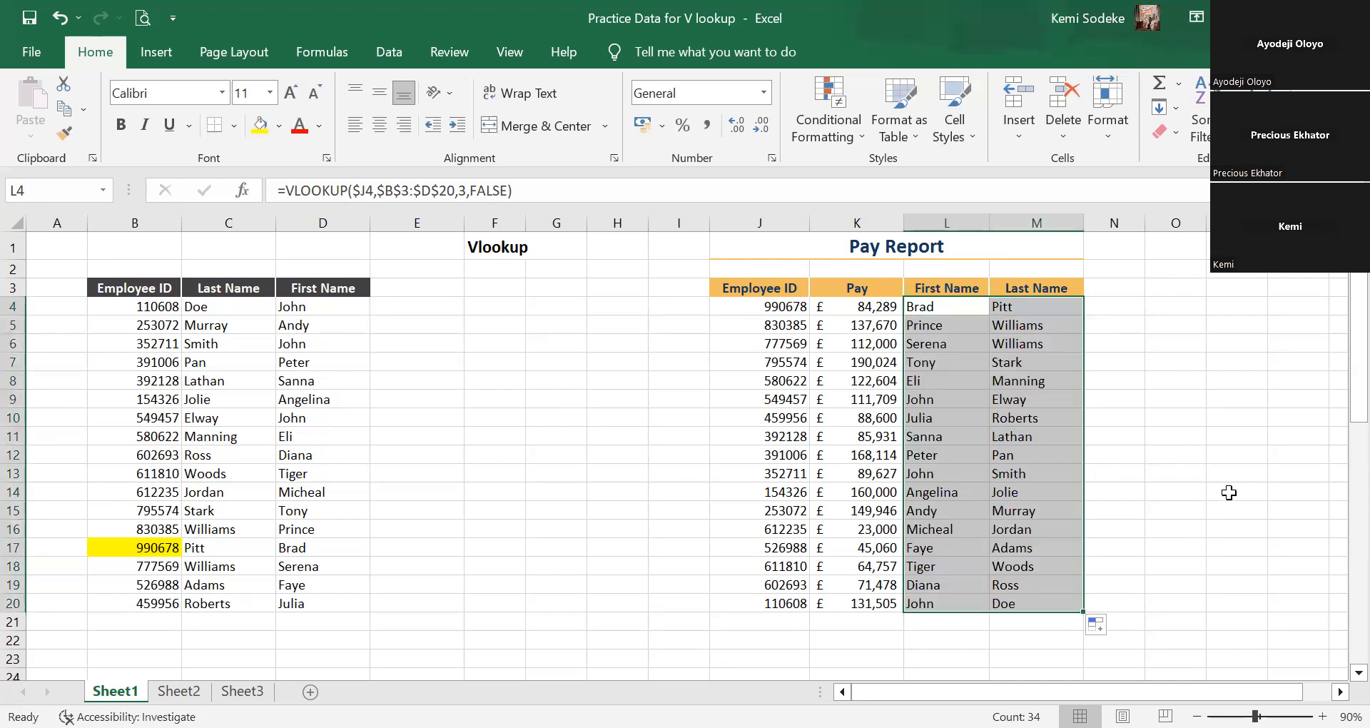
pyautogui.click(1199, 492)
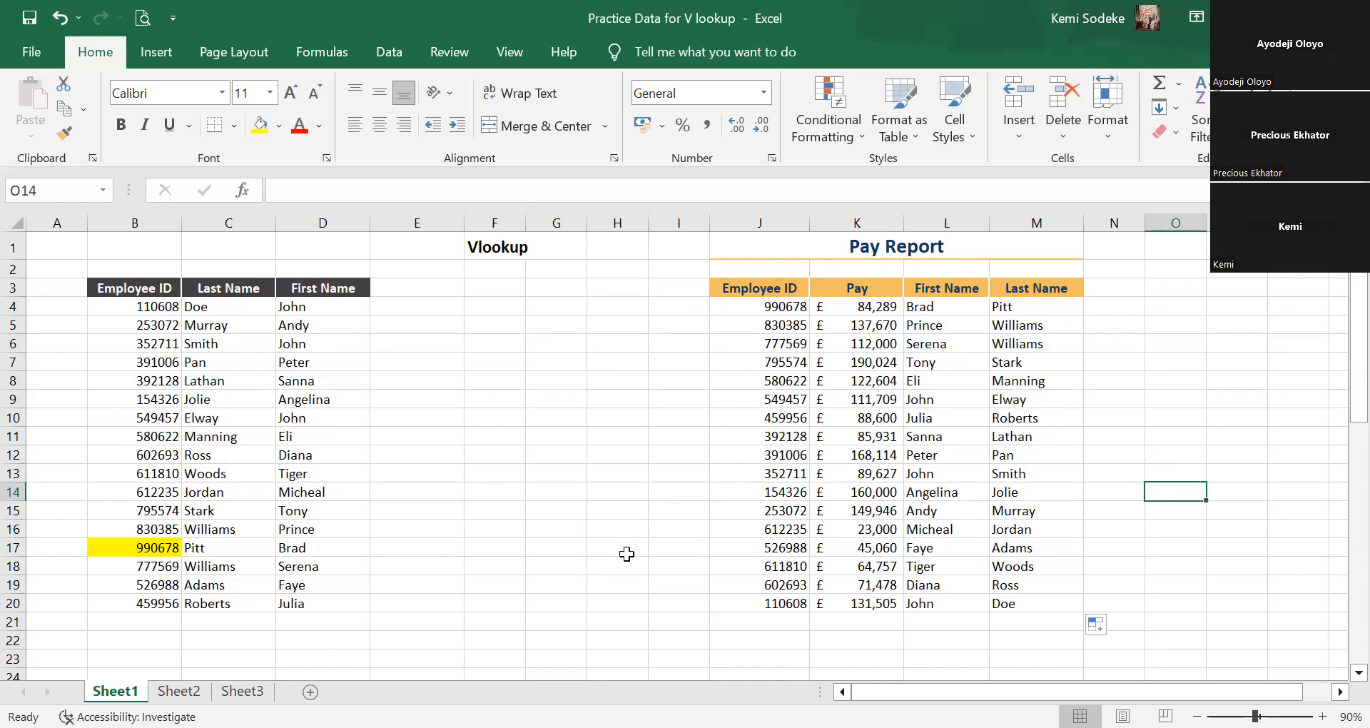
# Look over the City and State table and the Pay Band Table below the employee list.
pyautogui.scroll(-6, 1063, 459)
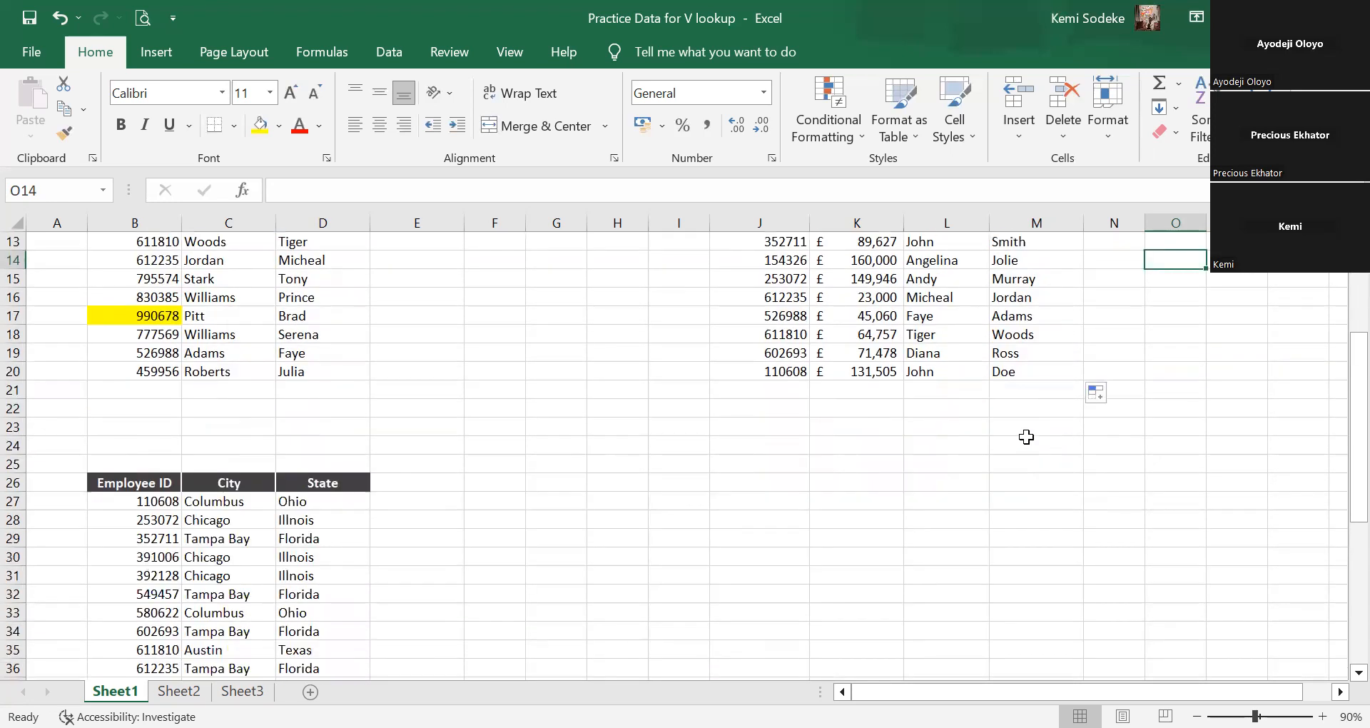
pyautogui.scroll(3, 972, 436)
pyautogui.scroll(3, 972, 436)
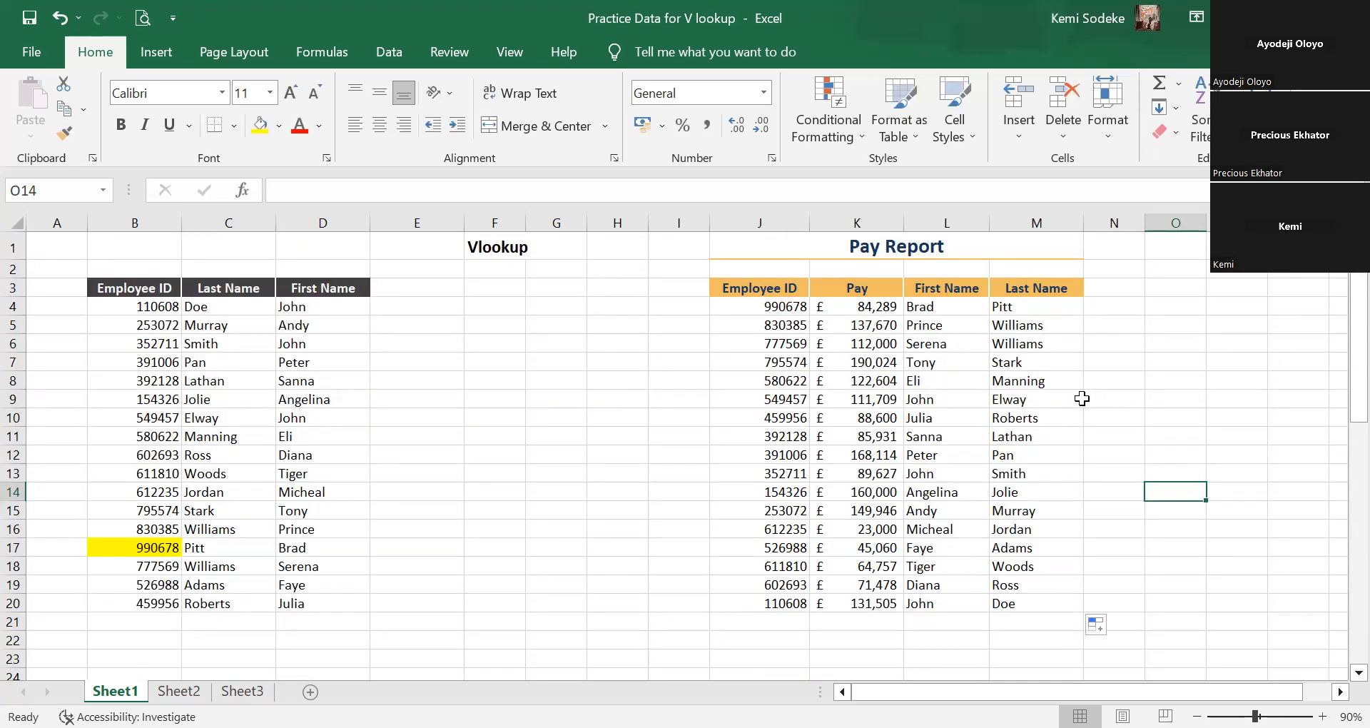
pyautogui.scroll(-8, 1083, 393)
pyautogui.scroll(-2, 995, 398)
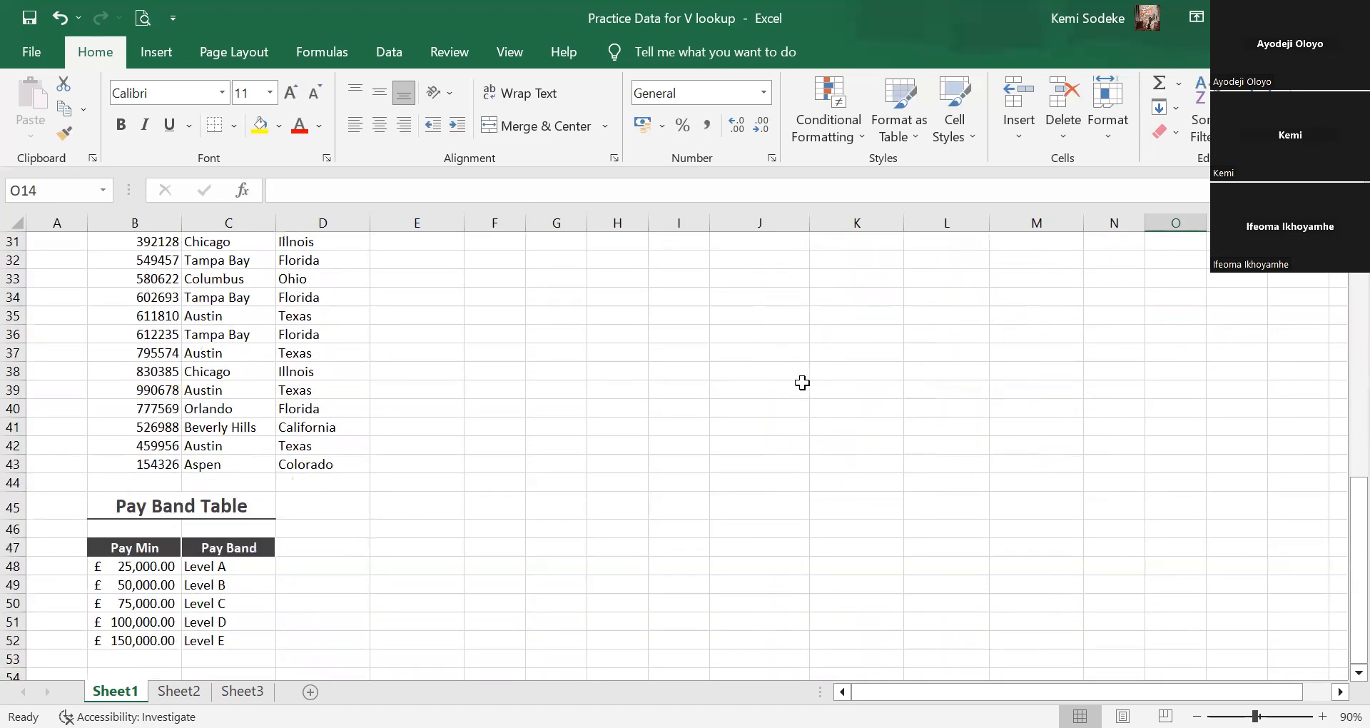
pyautogui.scroll(10, 802, 383)
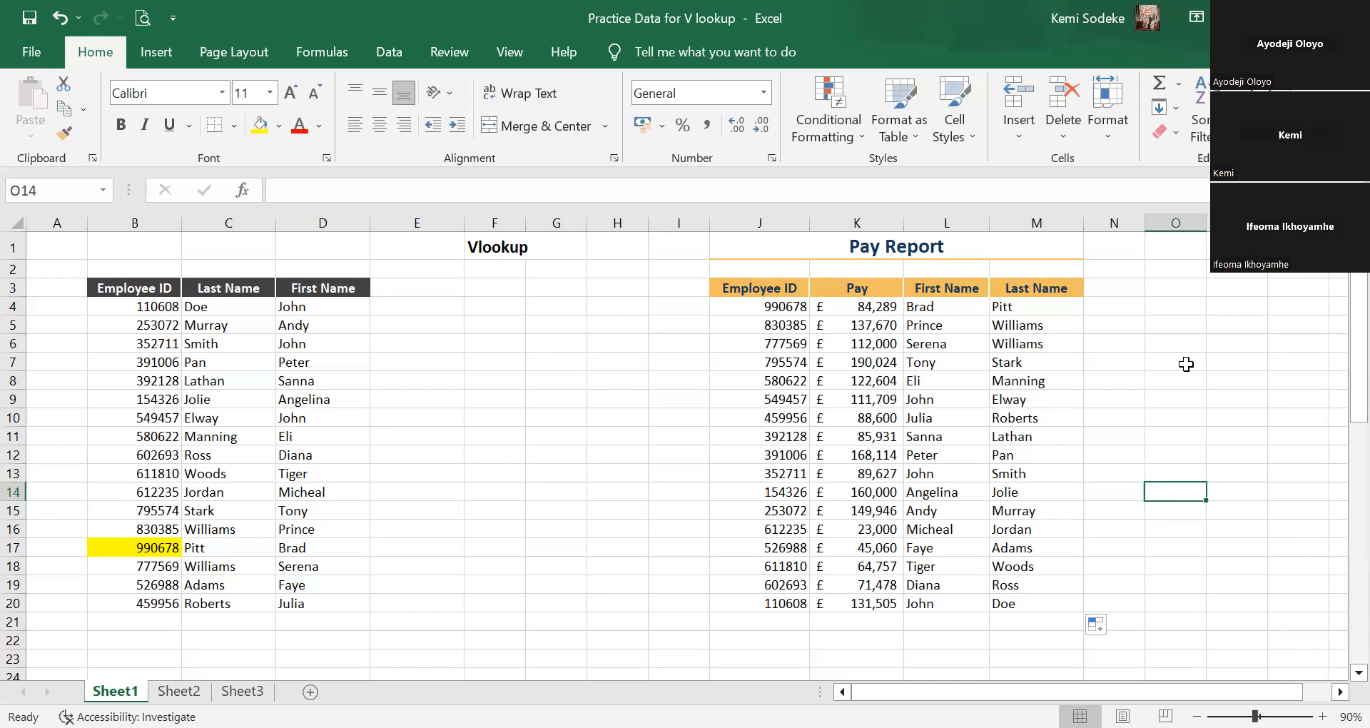
# Clear the filled names in L5:M20 and the Last Name formula in M4, keeping the First Name formula in L4.
pyautogui.click(958, 306)
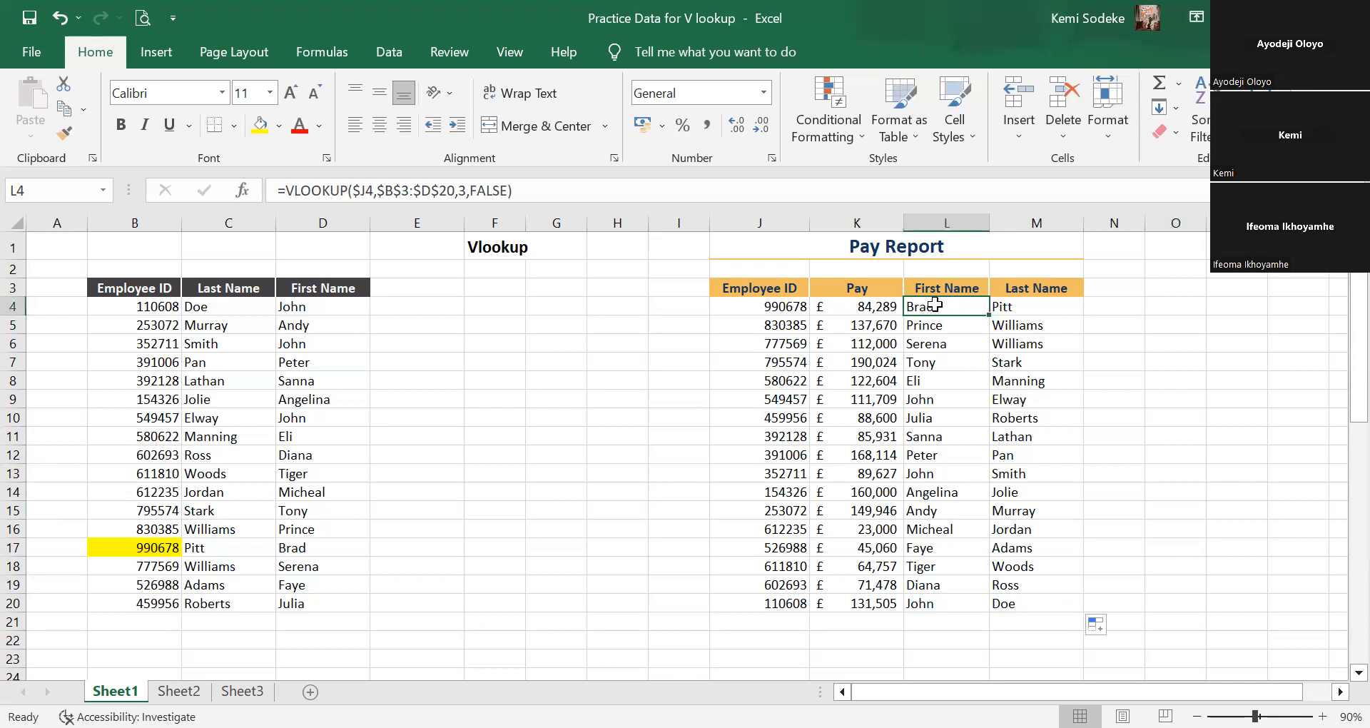
pyautogui.click(941, 332)
pyautogui.moveTo(1015, 598); pyautogui.dragTo(1016, 606)
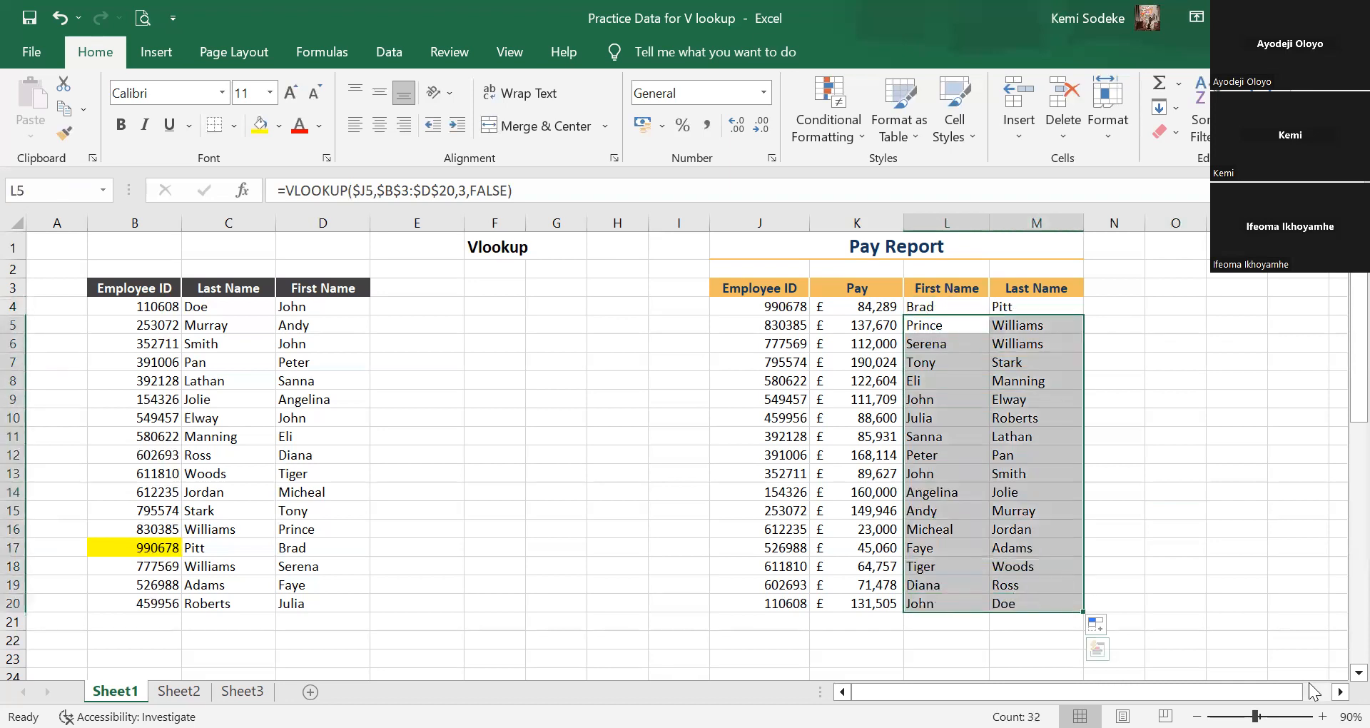
pyautogui.press('Delete')
pyautogui.click(1010, 308)
pyautogui.press('Delete')
pyautogui.click(1115, 455)
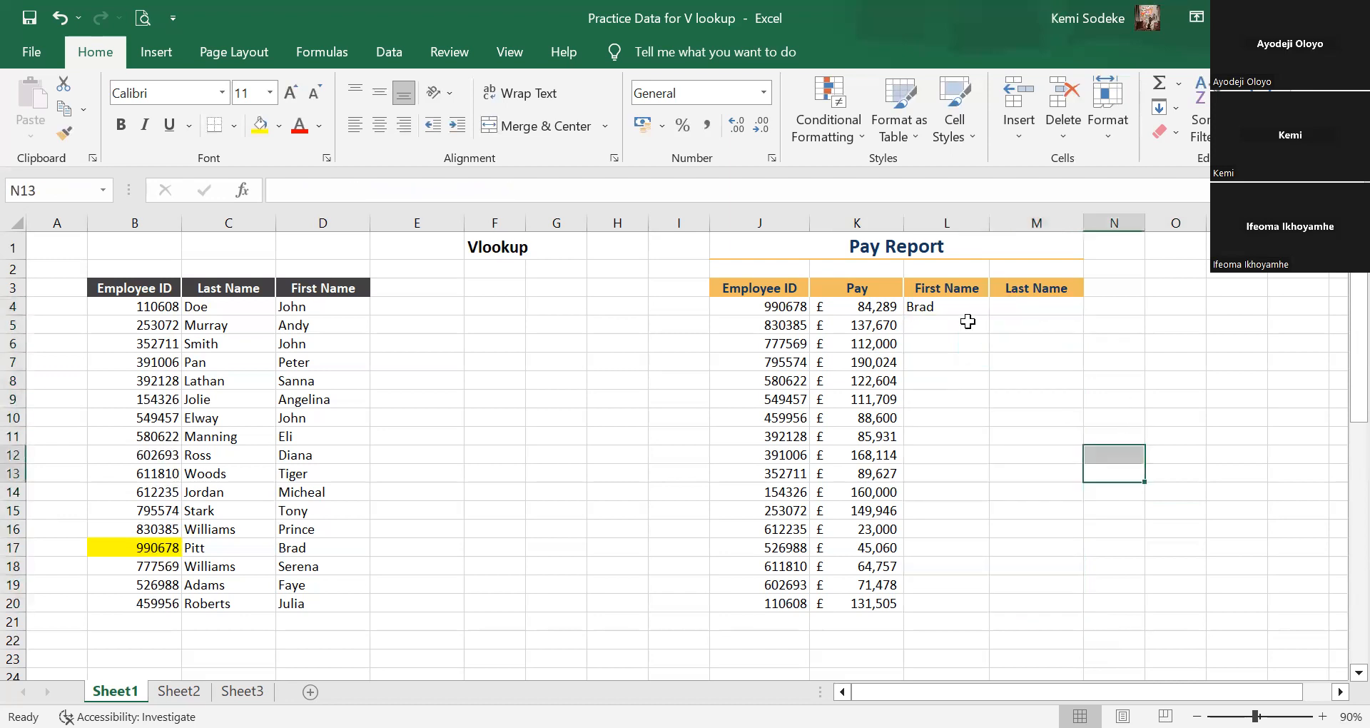
# Lock both column and row of the lookup value in the L4 formula, making it $J$4.
pyautogui.click(949, 309)
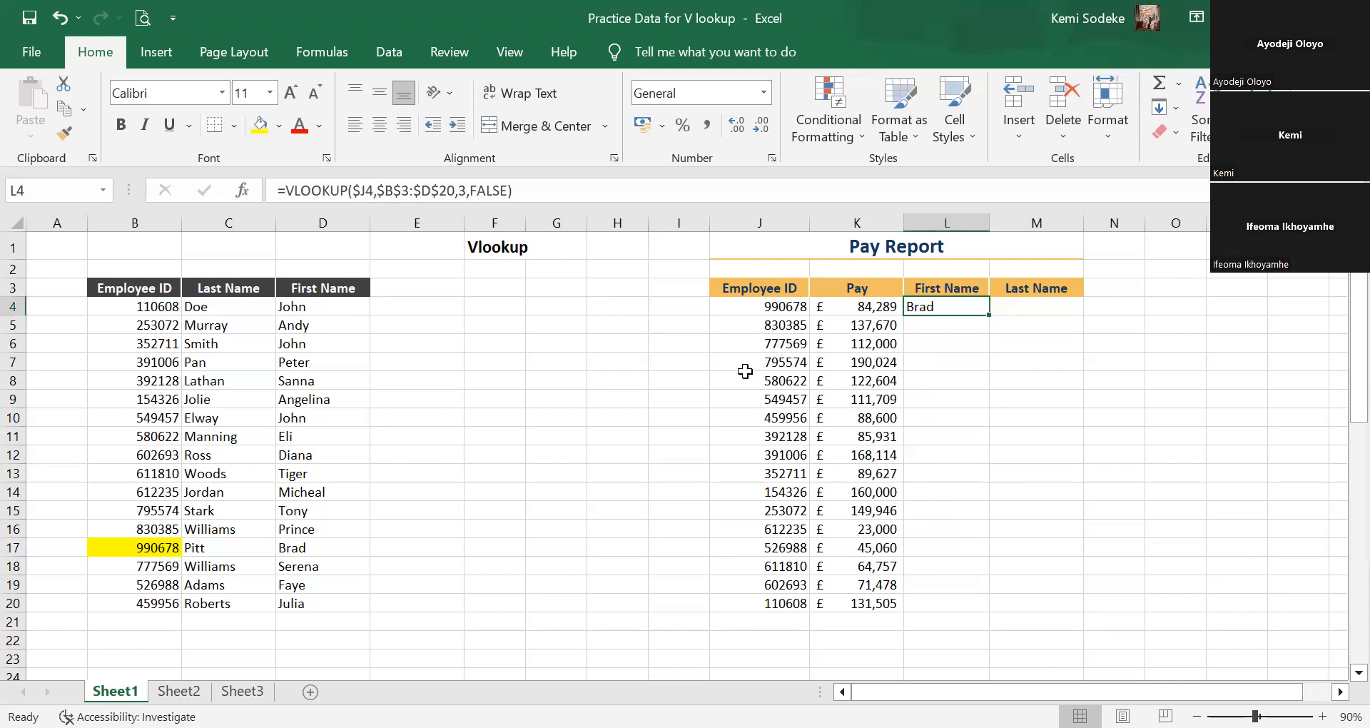
pyautogui.click(368, 191)
pyautogui.write('$')
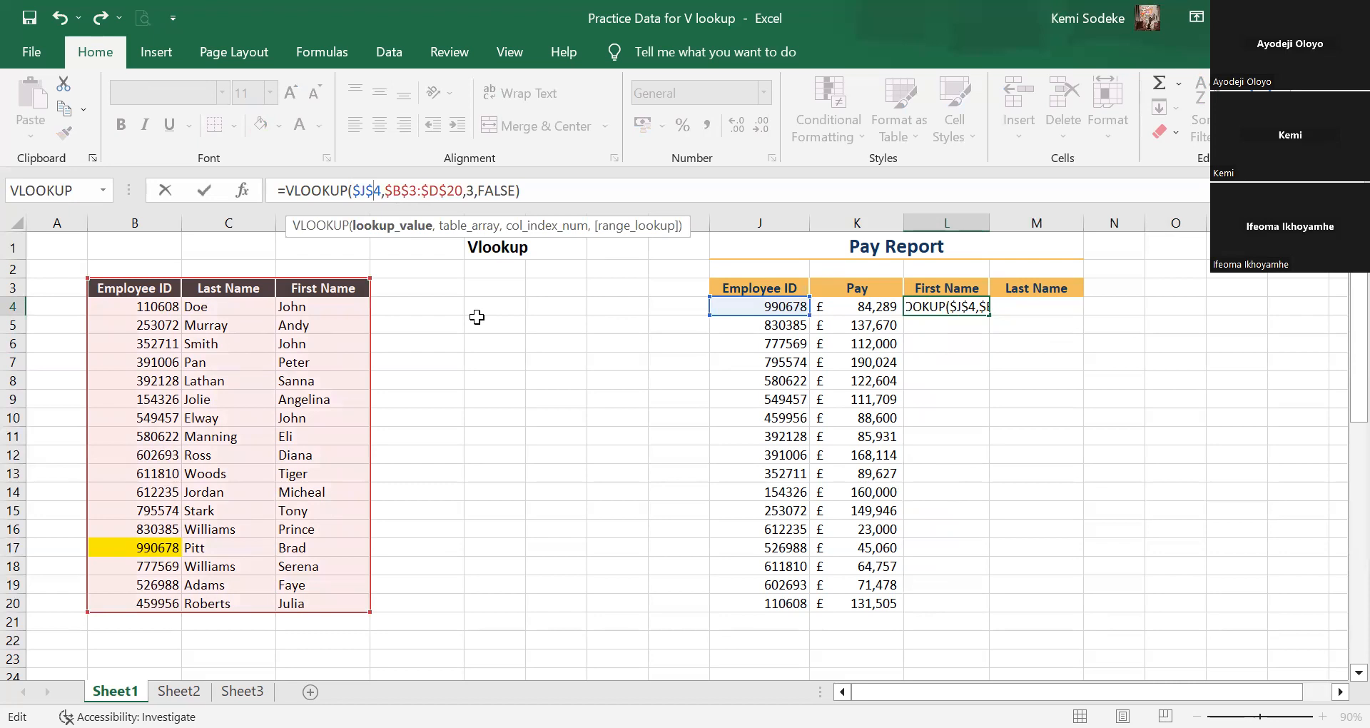
pyautogui.press('Return')
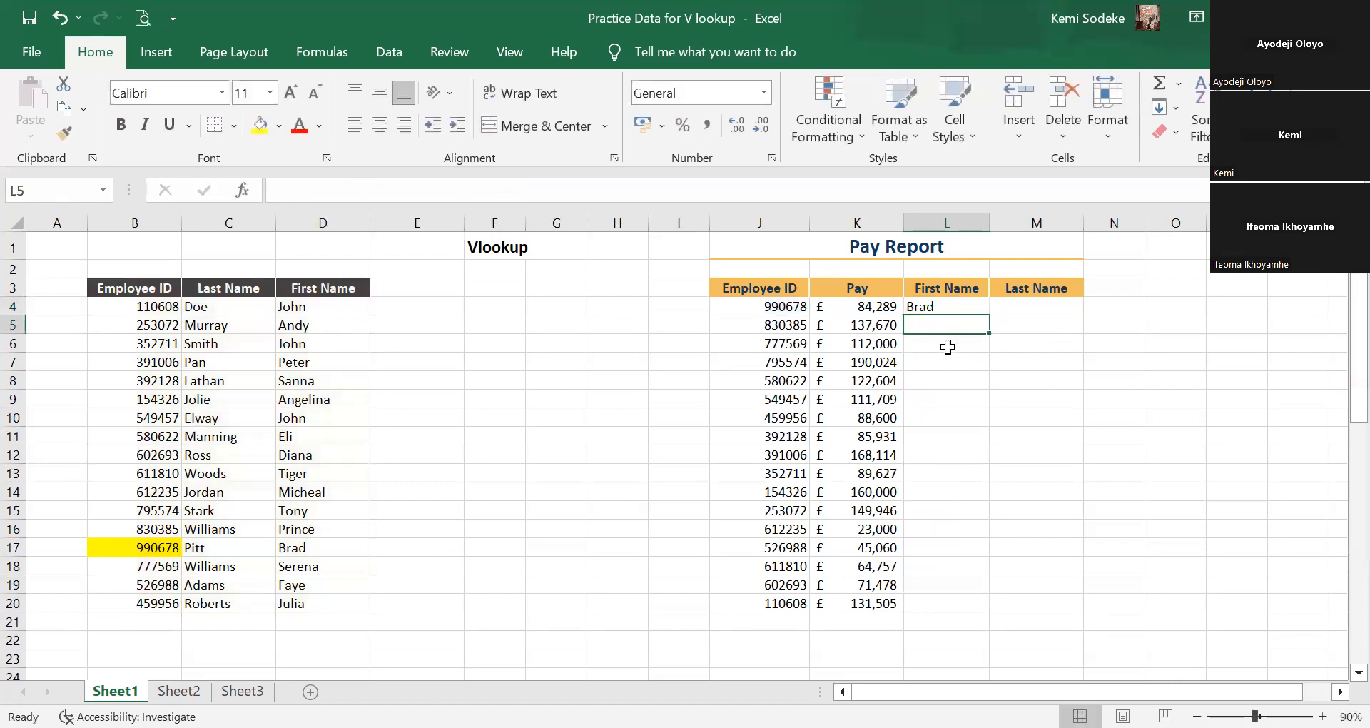
# Fill the L4 formula down through L20 and inspect the references of the copy in L15.
pyautogui.click(970, 312)
pyautogui.moveTo(991, 317); pyautogui.dragTo(966, 611)
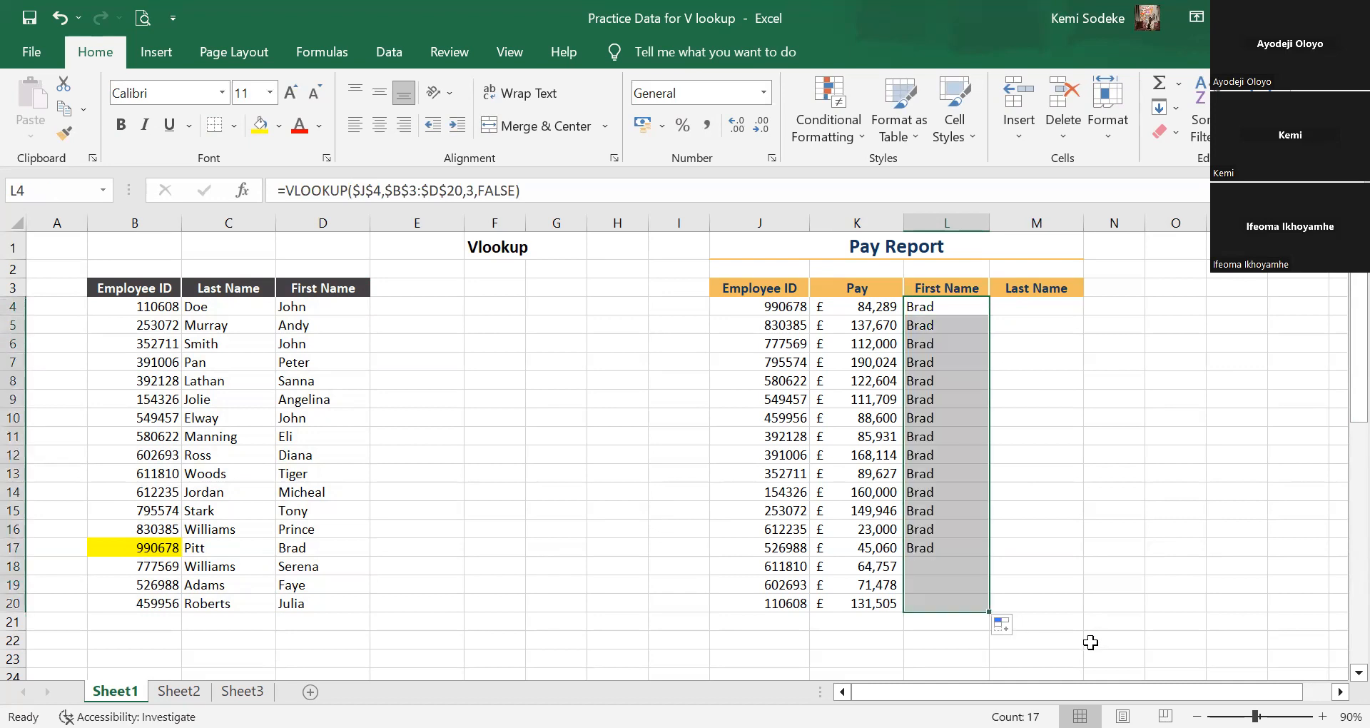
pyautogui.click(962, 514)
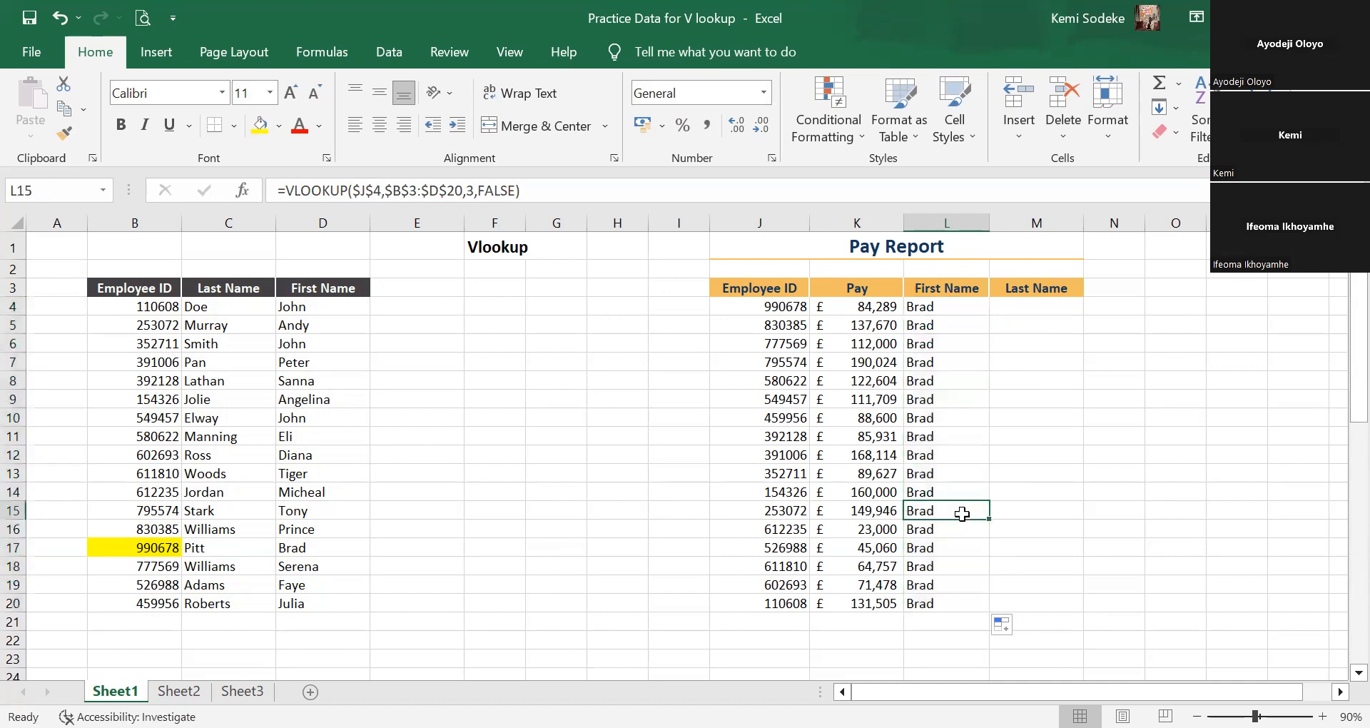
pyautogui.click(569, 194)
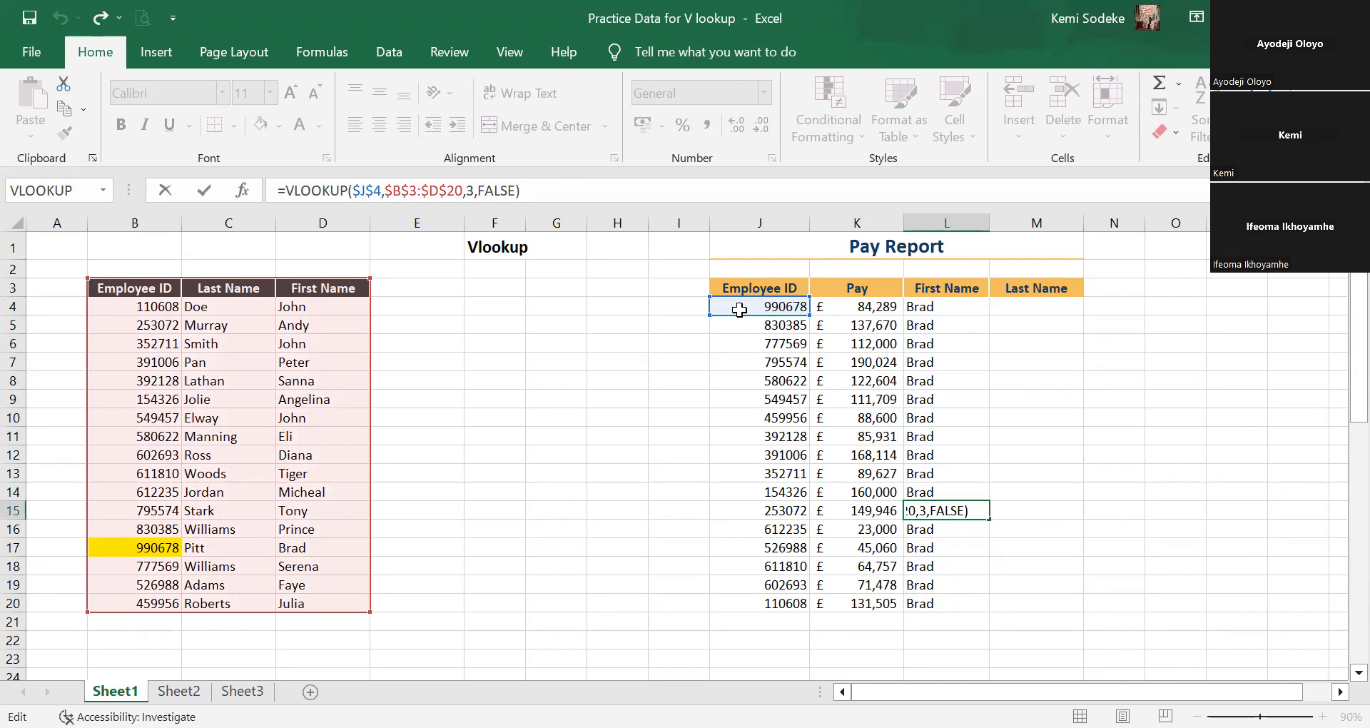
# Clear the copied First Name formulas in L5:L20.
pyautogui.moveTo(953, 326); pyautogui.dragTo(936, 599)
pyautogui.press('Delete')
pyautogui.moveTo(1027, 511); pyautogui.dragTo(1014, 494)
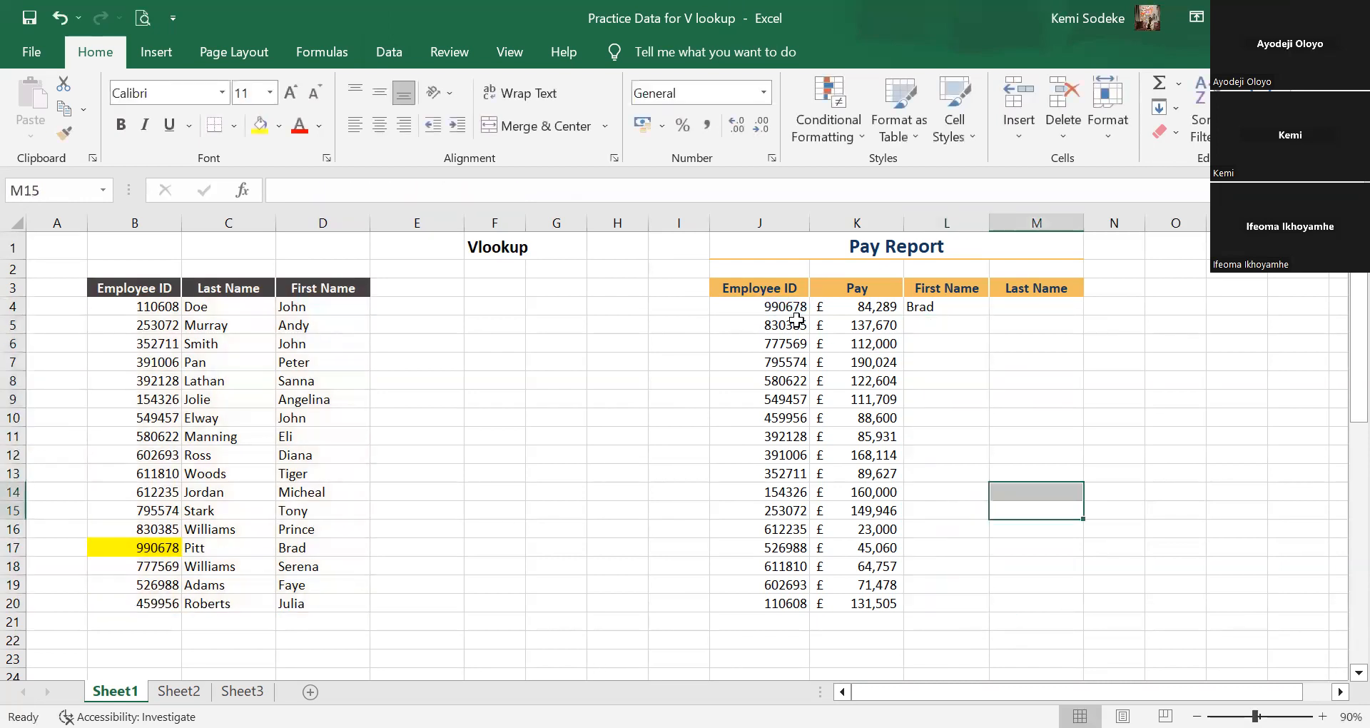
# Remove the row lock from the lookup value in the L4 formula, making it $J4.
pyautogui.click(927, 308)
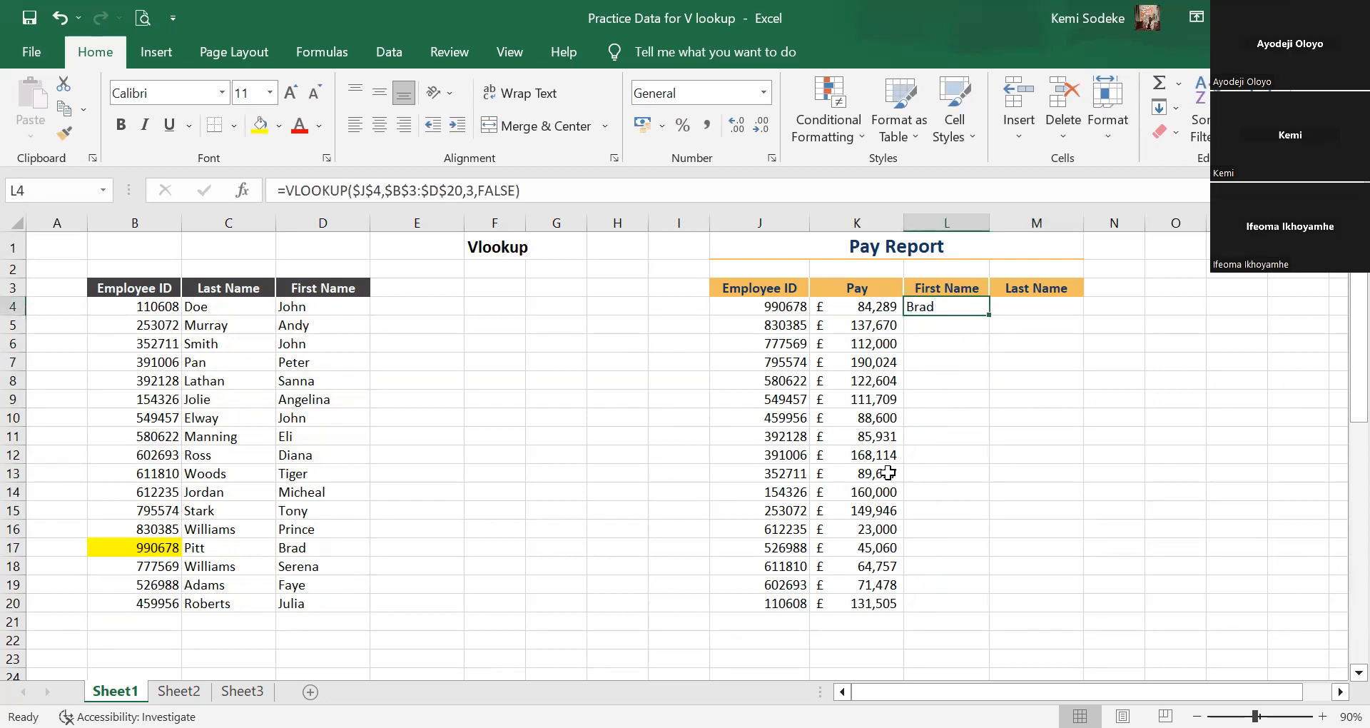
pyautogui.click(374, 191)
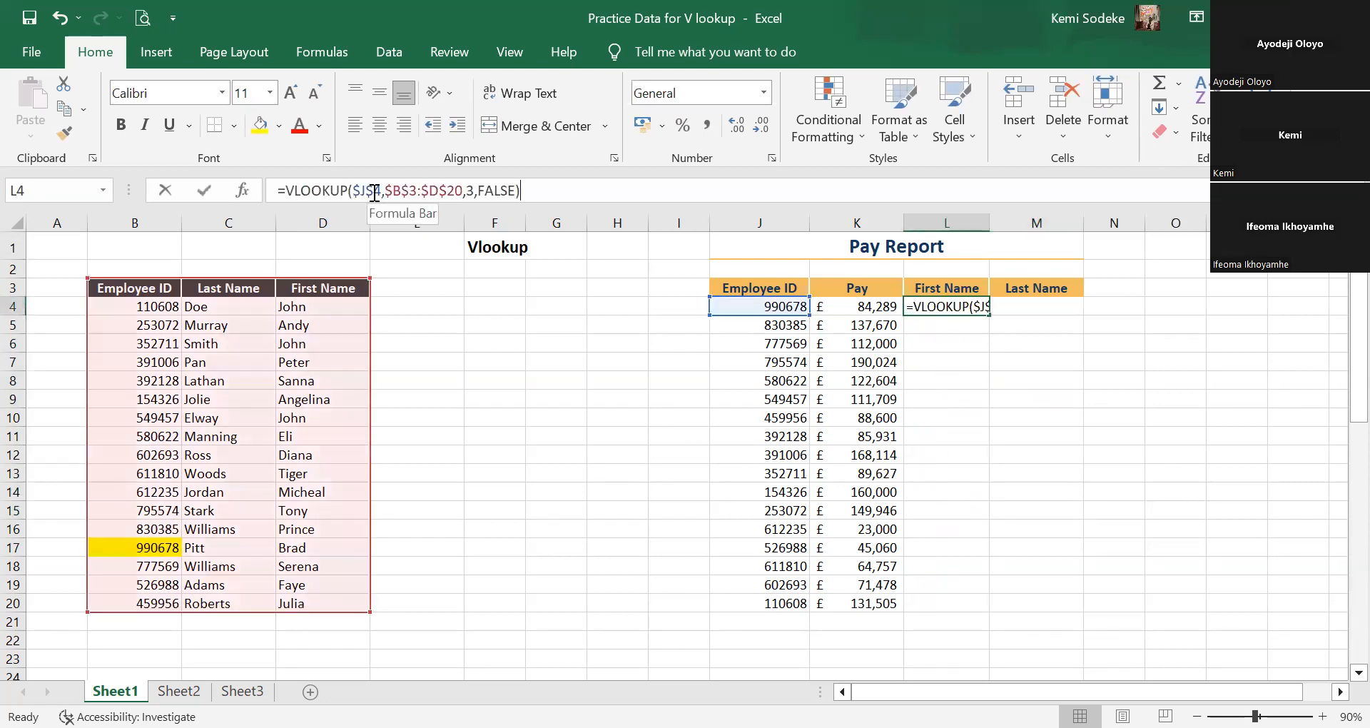
pyautogui.press('BackSpace')
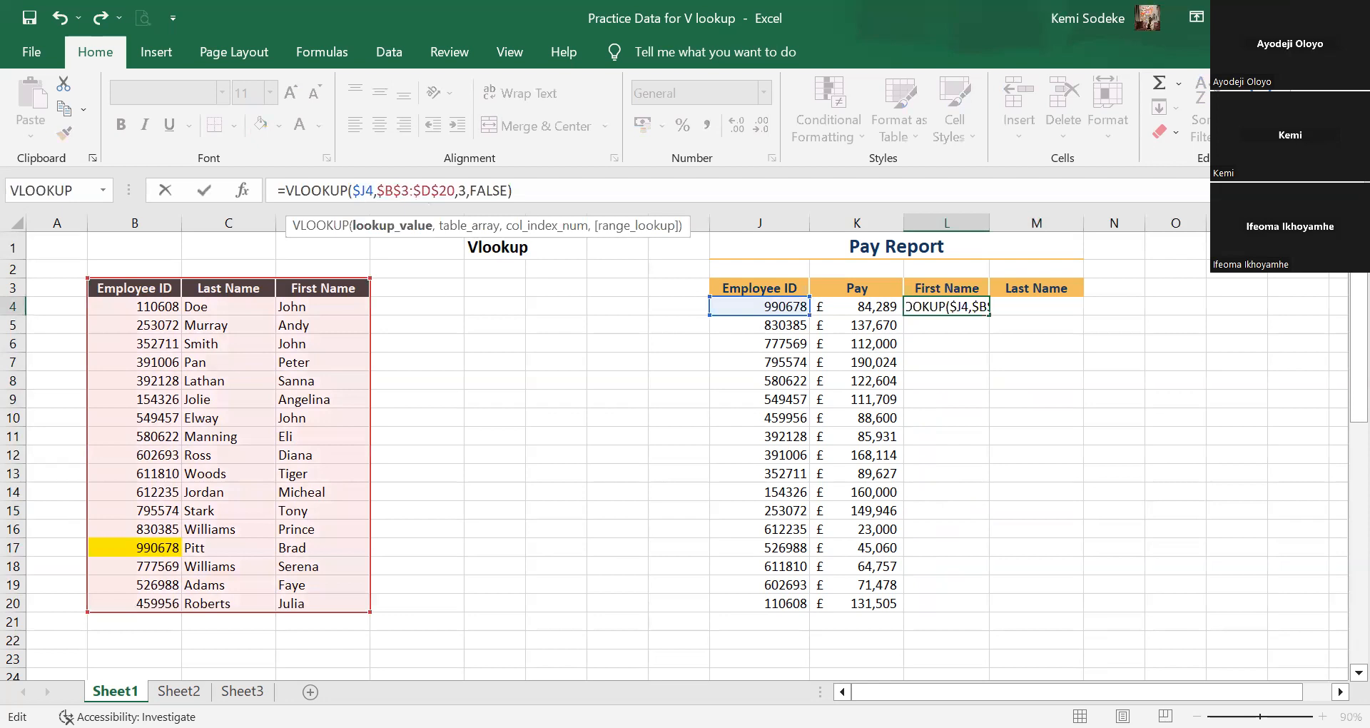
pyautogui.press('Return')
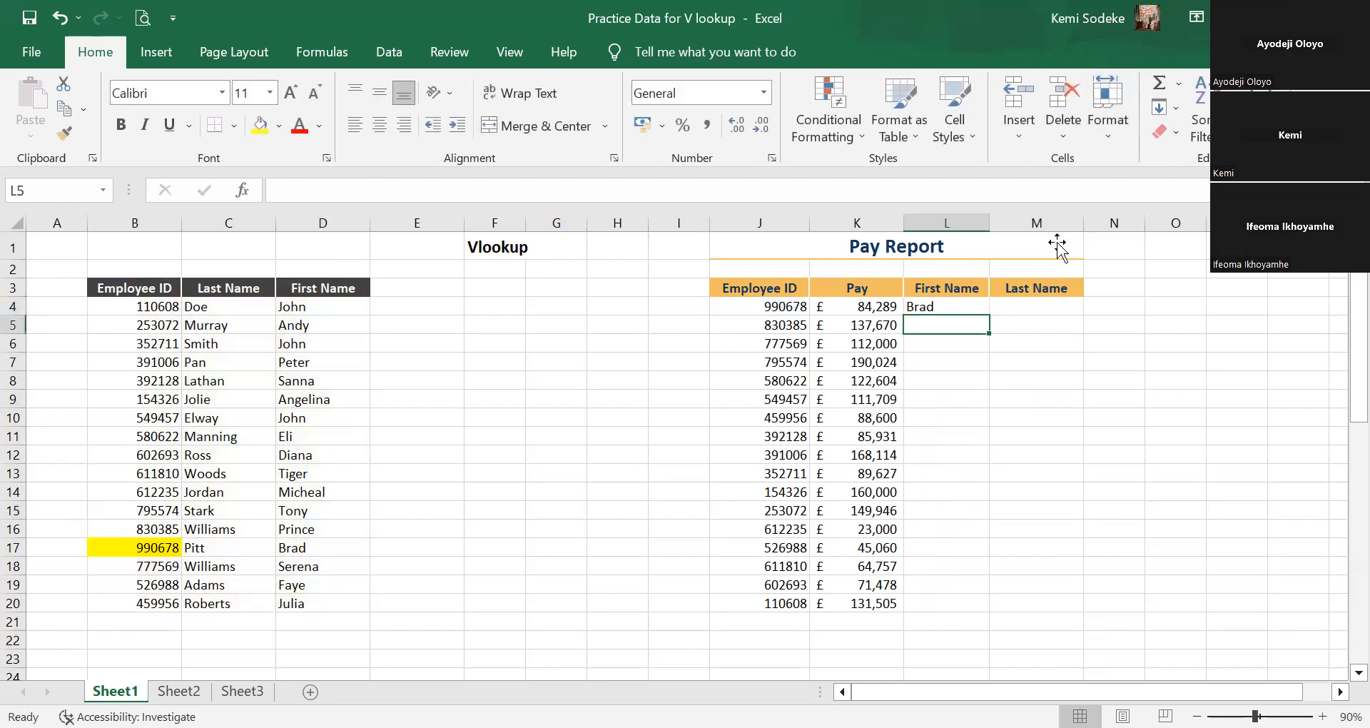
# Fill the $J4 version of the formula down through L20 and inspect the references of the copy in L14.
pyautogui.click(963, 309)
pyautogui.moveTo(989, 315); pyautogui.dragTo(946, 613)
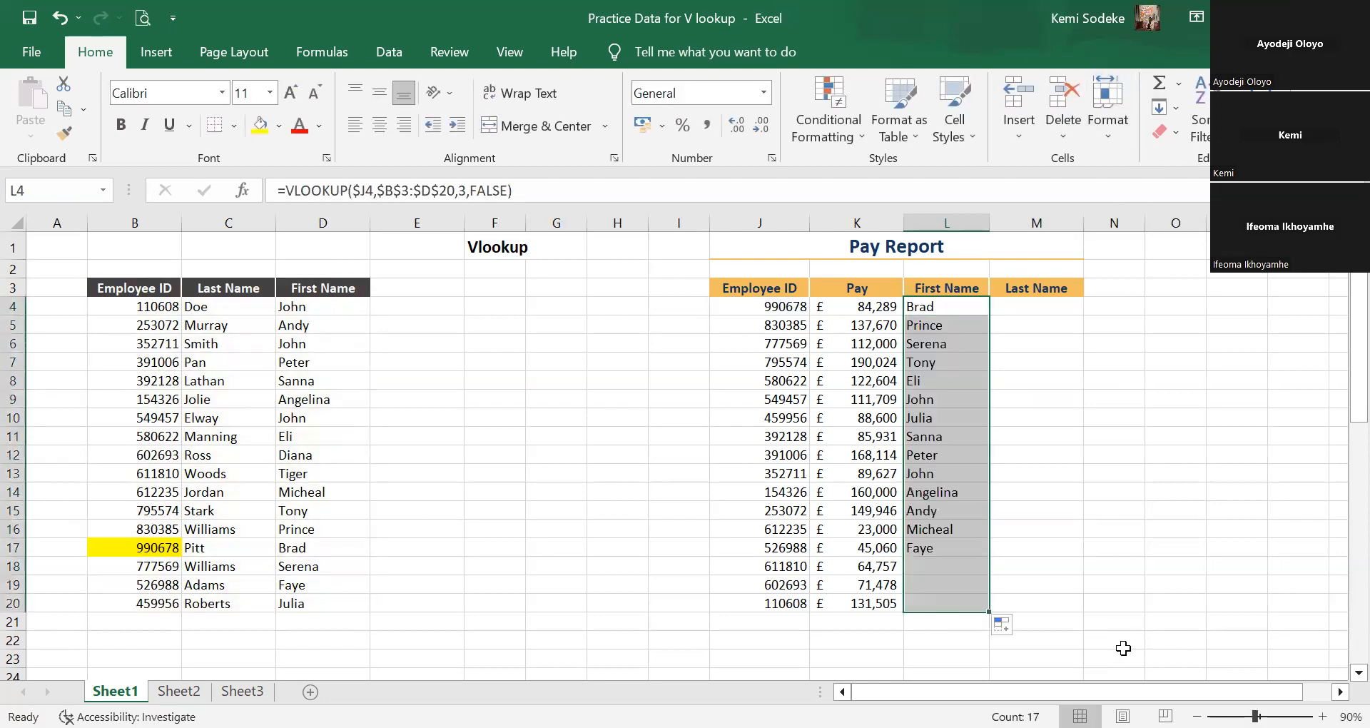
pyautogui.click(948, 492)
pyautogui.click(543, 198)
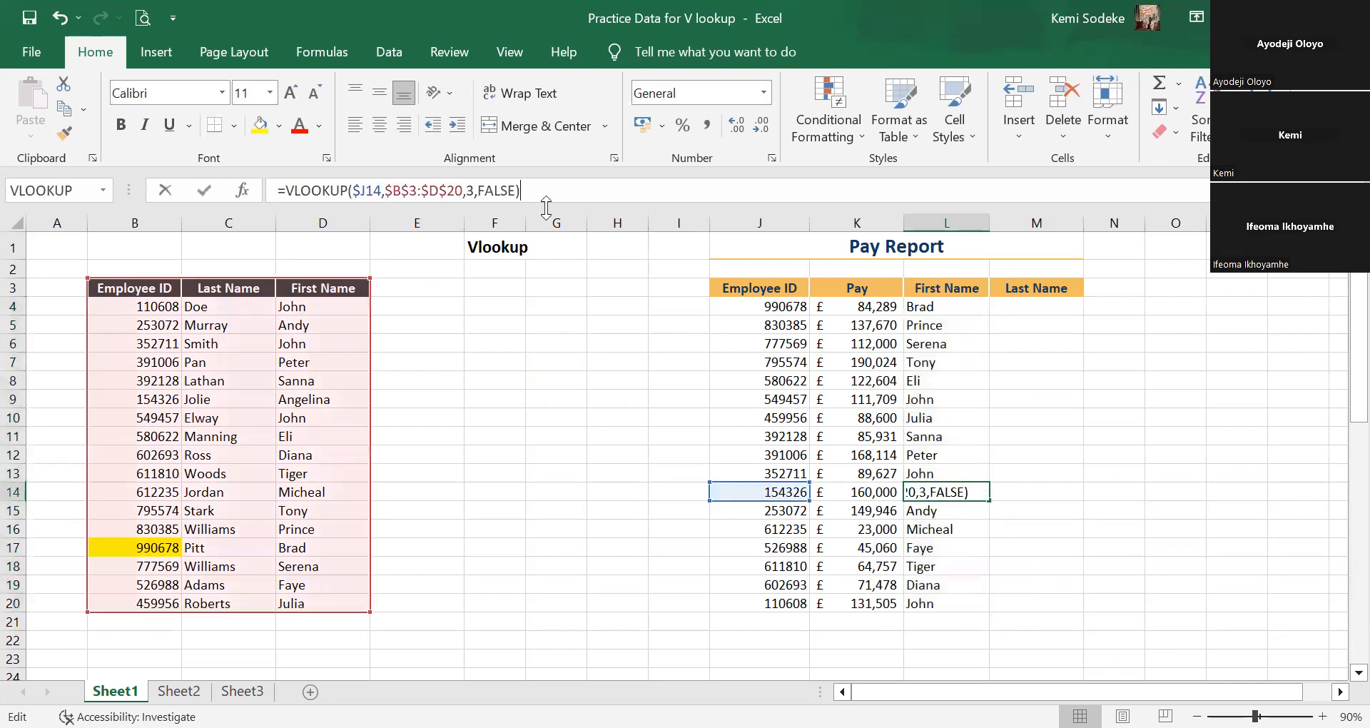
pyautogui.click(992, 622)
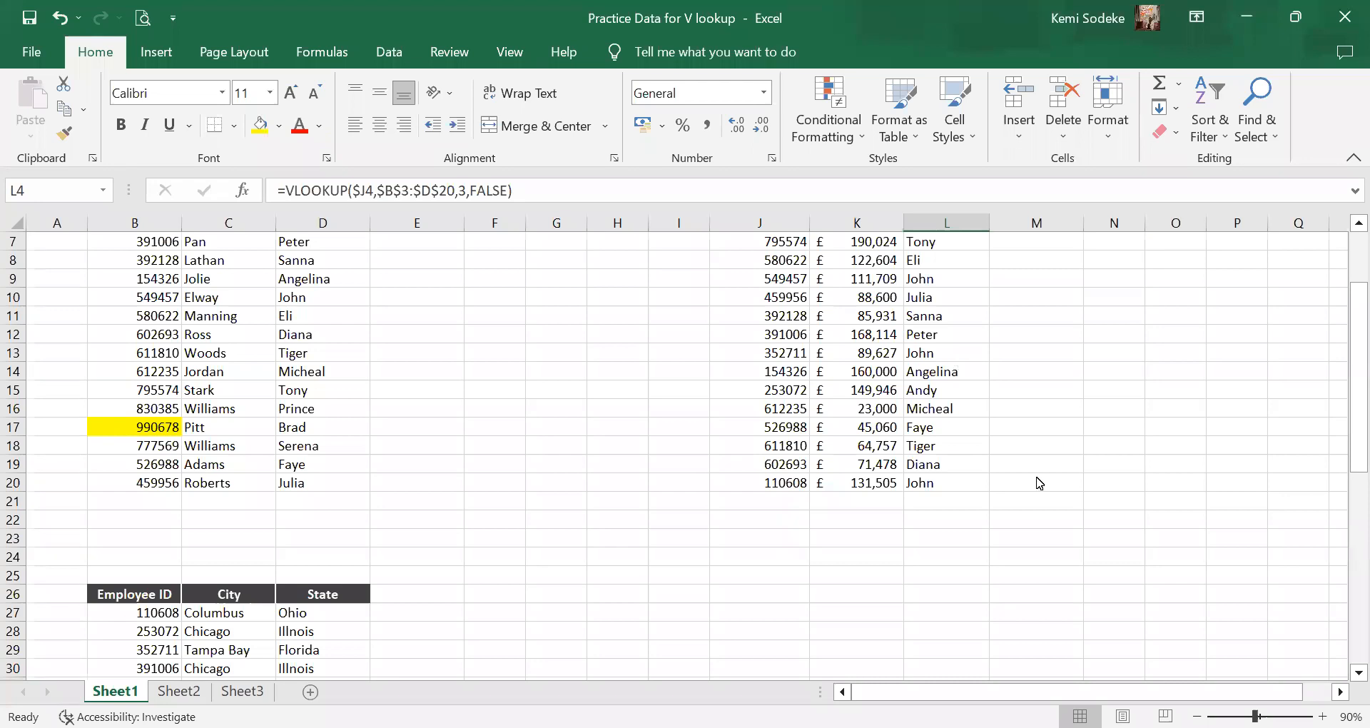
pyautogui.click(941, 556)
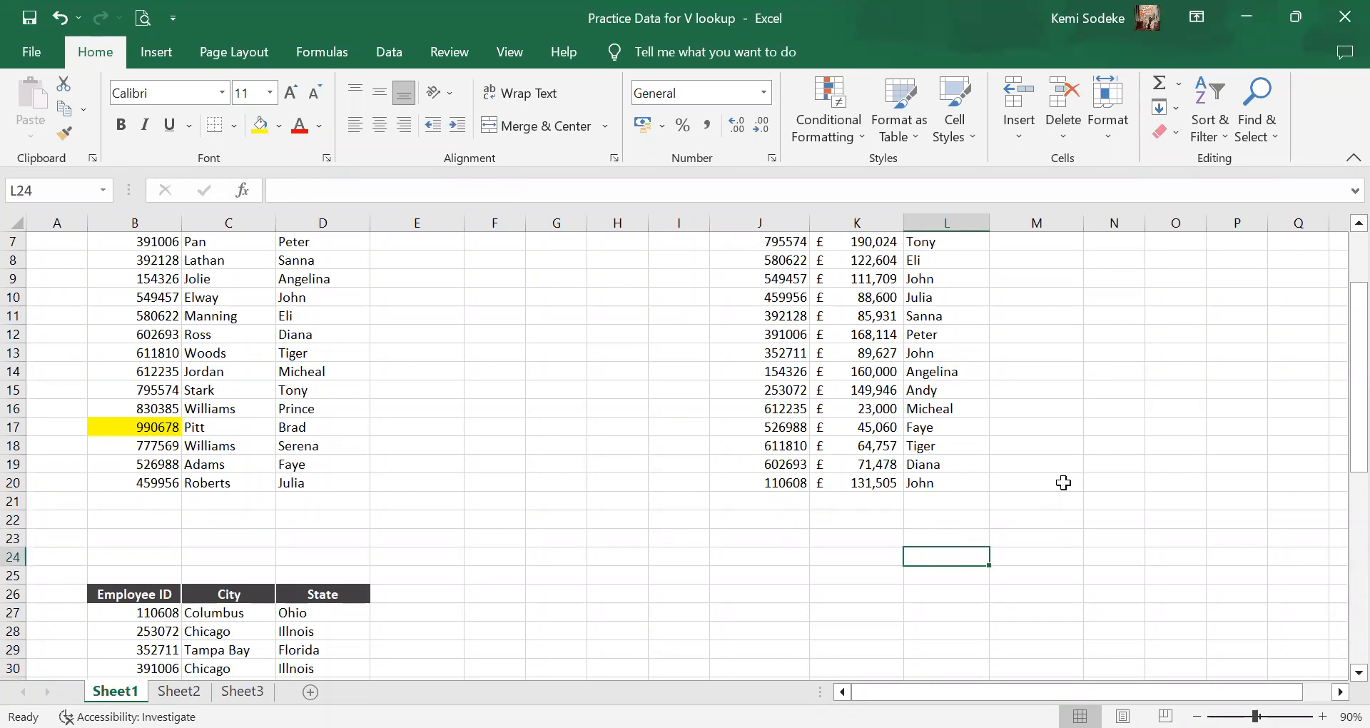
pyautogui.scroll(2, 1065, 479)
pyautogui.scroll(-2, 1066, 477)
pyautogui.scroll(2, 1018, 482)
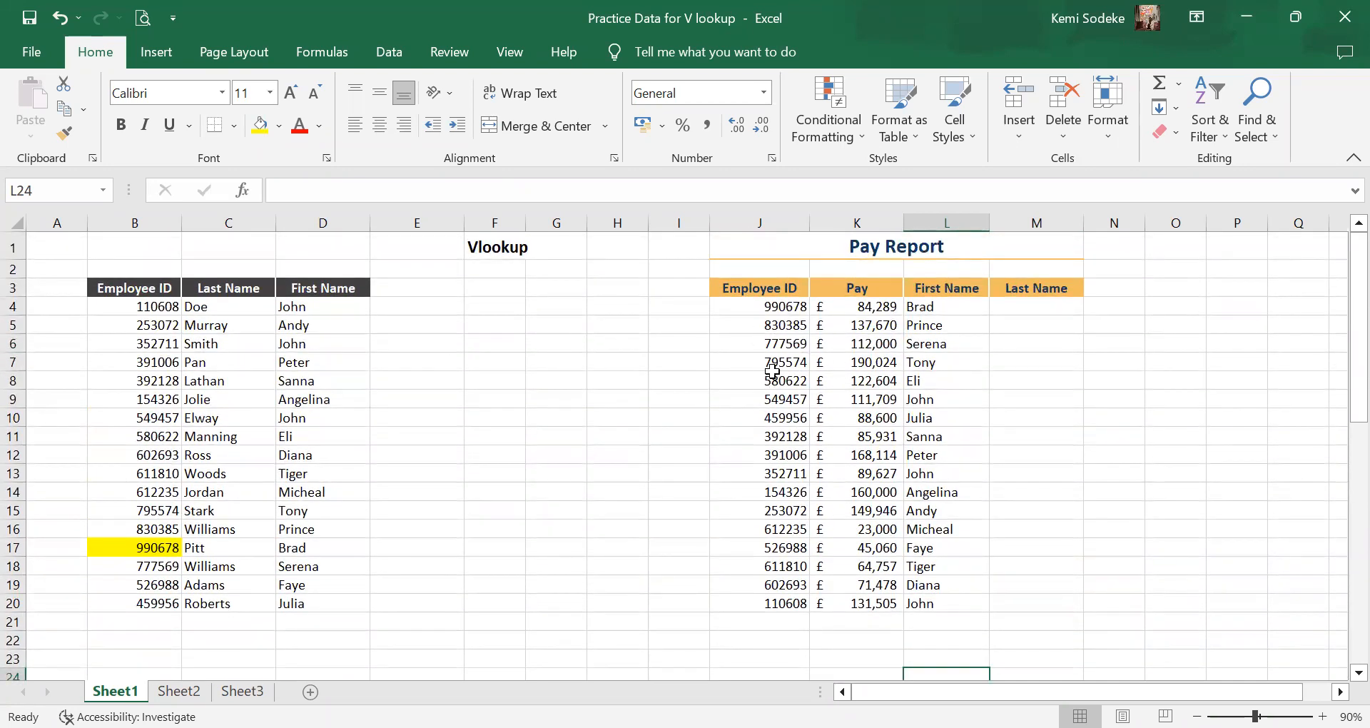
pyautogui.click(764, 434)
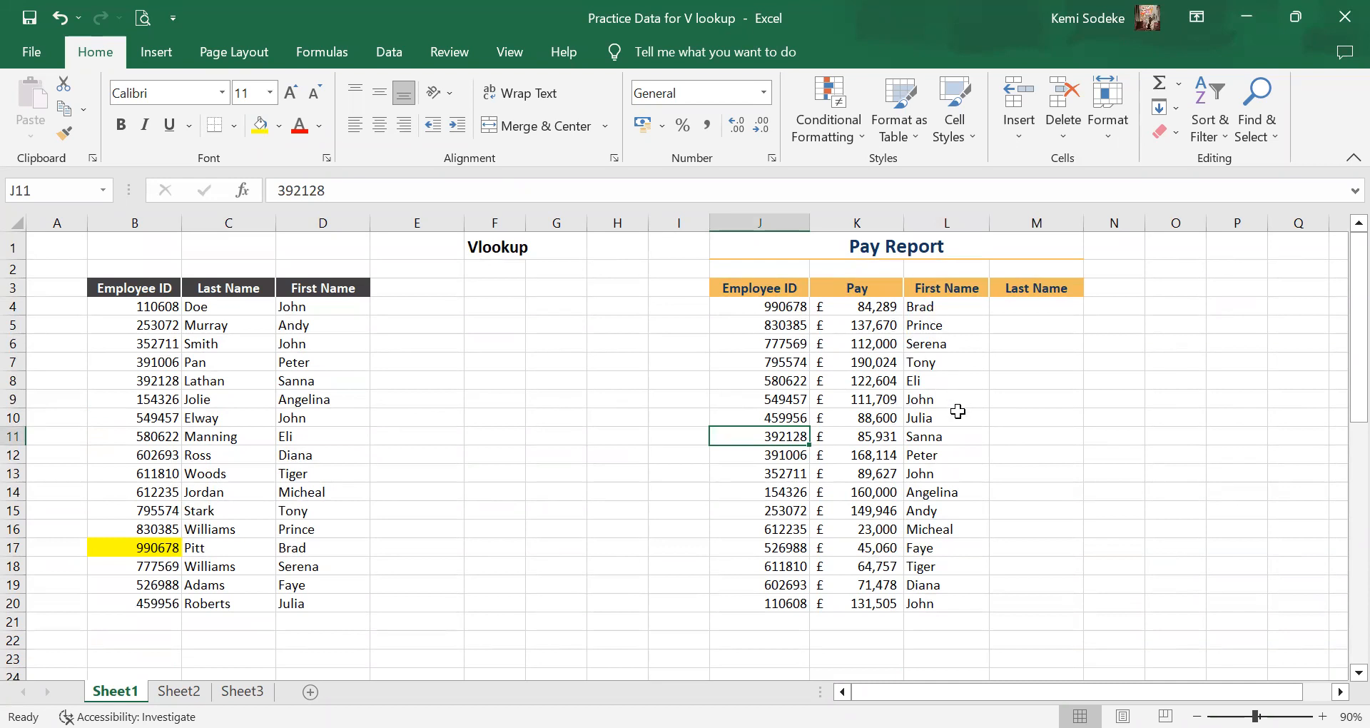
# Clear the whole First Name column of the Pay Report, L4:L20, including the L4 formula.
pyautogui.moveTo(932, 309); pyautogui.dragTo(931, 603)
pyautogui.moveTo(957, 324); pyautogui.dragTo(924, 417)
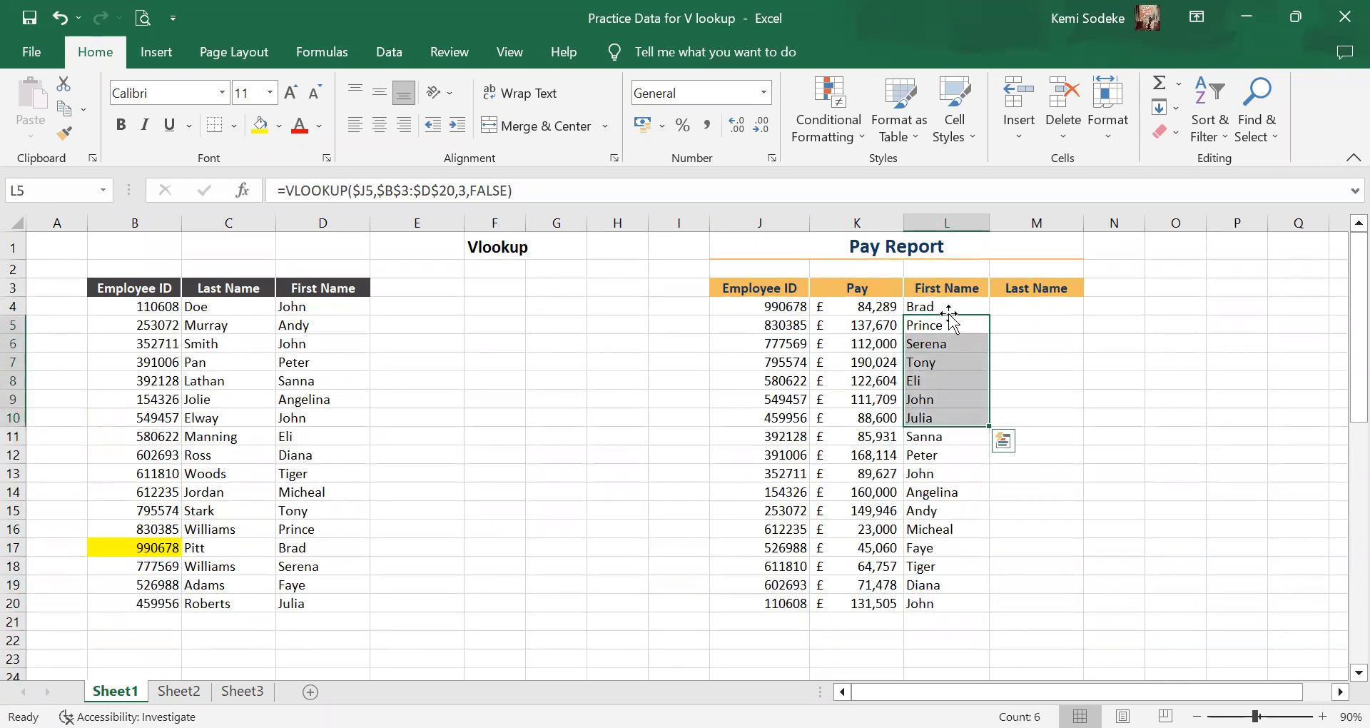
pyautogui.moveTo(949, 307); pyautogui.dragTo(939, 606)
pyautogui.press('Delete')
pyautogui.click(1108, 437)
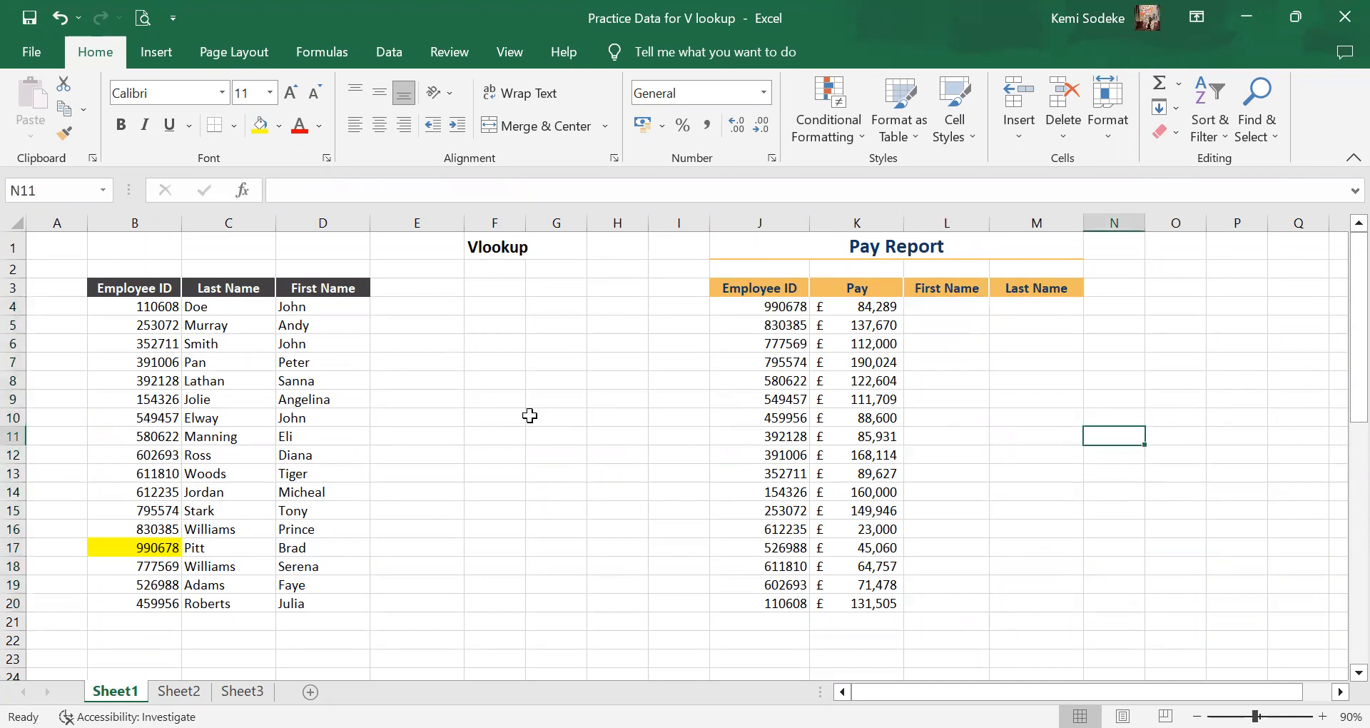
# Duplicate the employee ID from J4 into B7 of the employee list and highlight B7 in yellow.
pyautogui.click(764, 303)
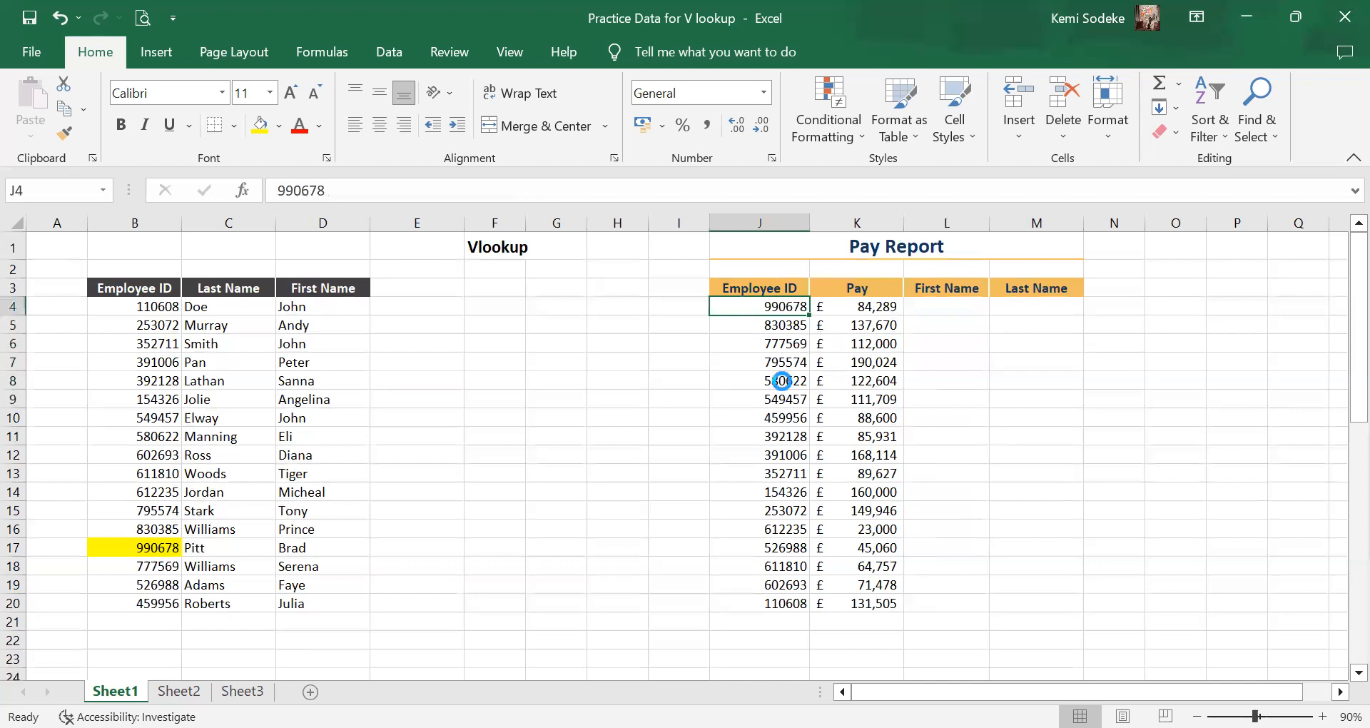
pyautogui.hotkey('ctrl', 'c')
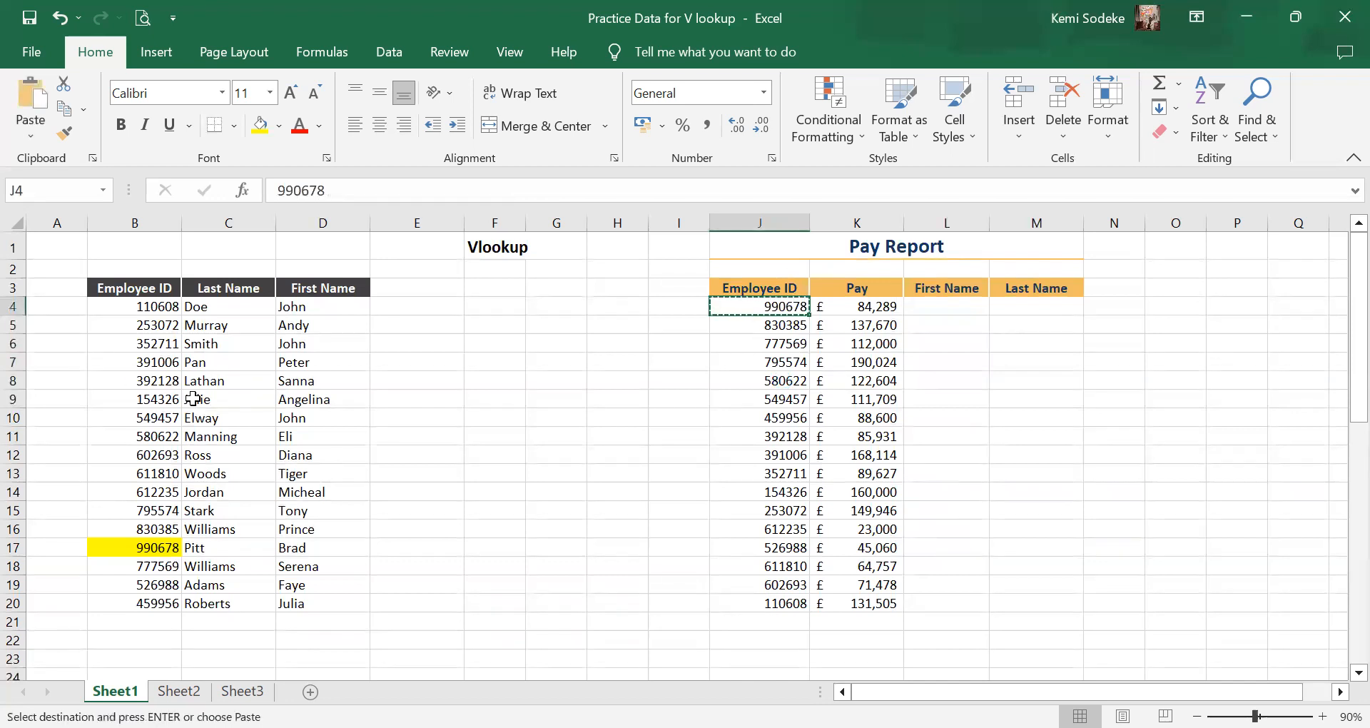
pyautogui.click(148, 363)
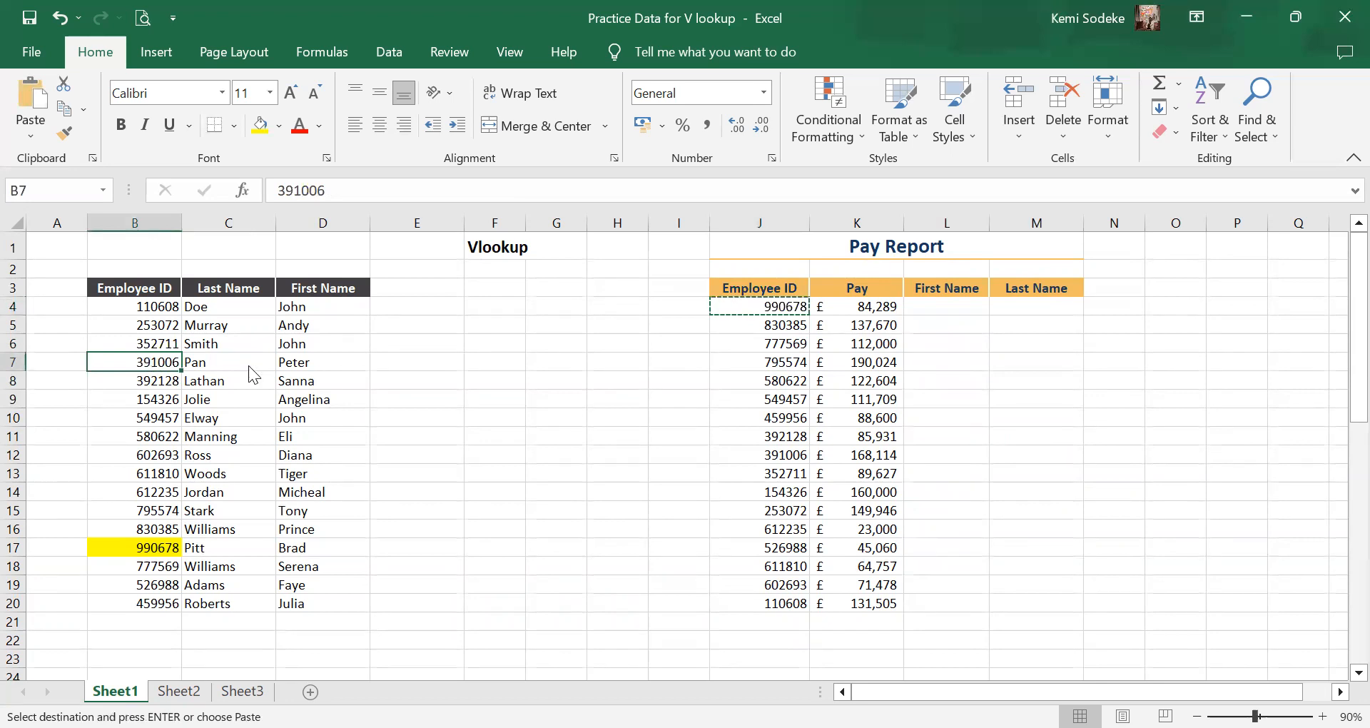
pyautogui.rightClick(149, 362)
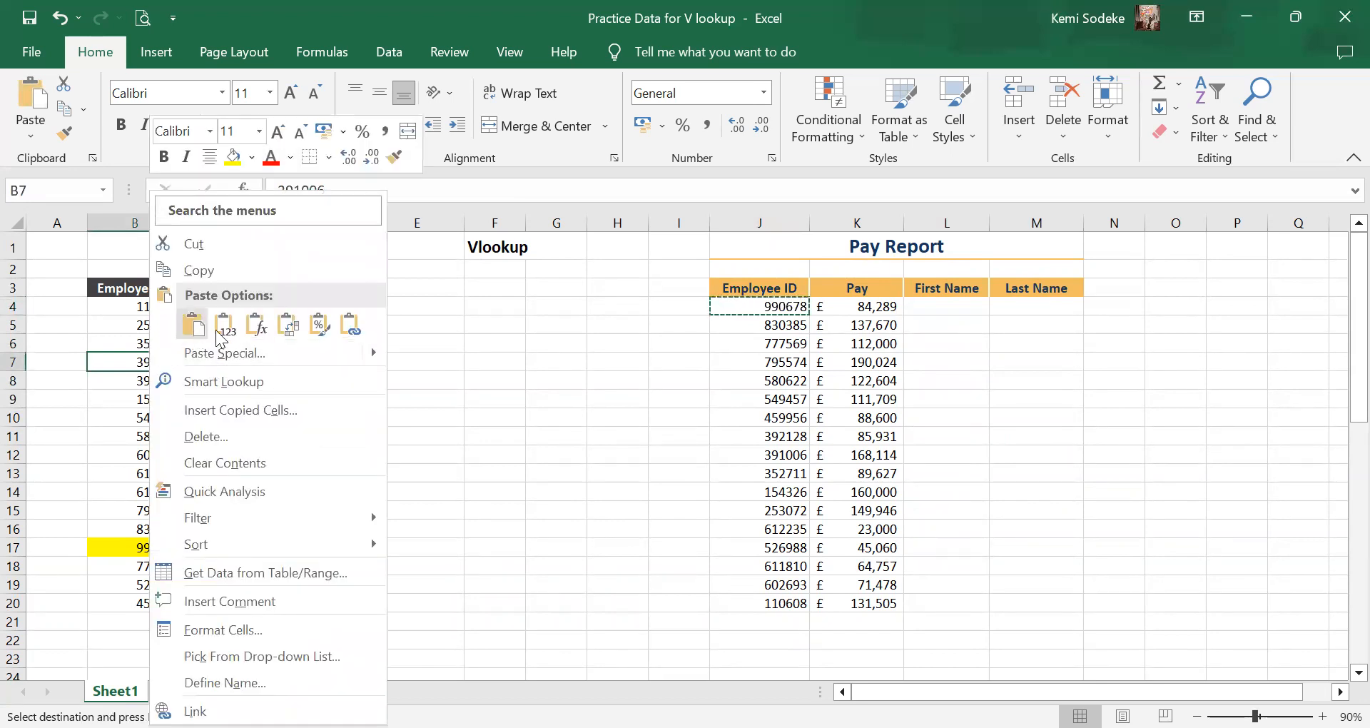
pyautogui.click(193, 325)
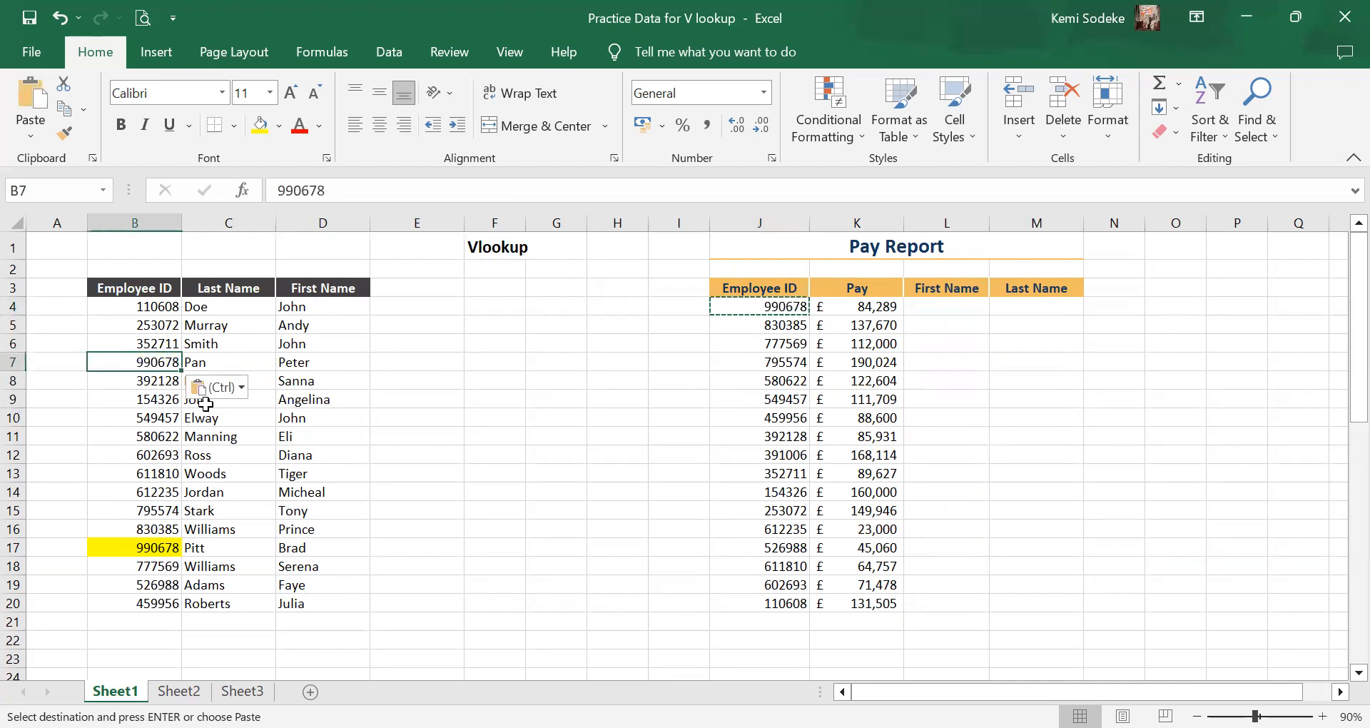
pyautogui.click(259, 134)
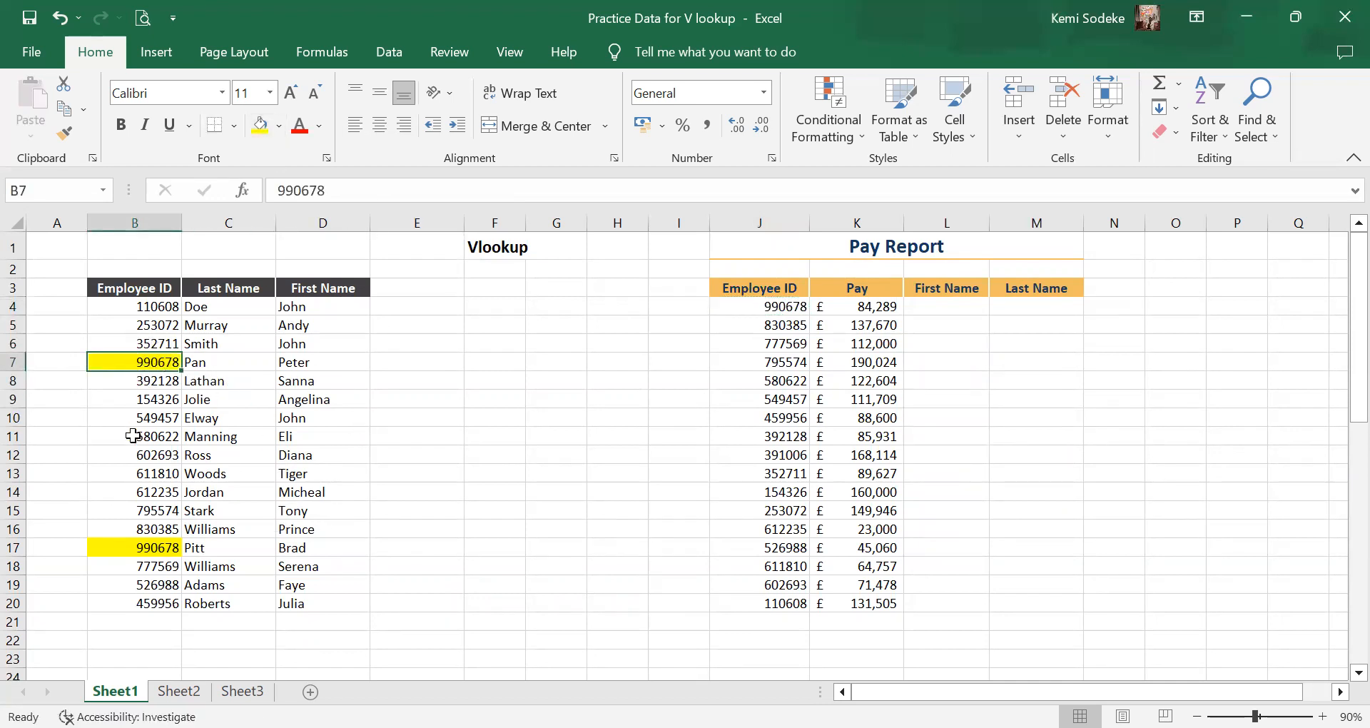
pyautogui.click(973, 468)
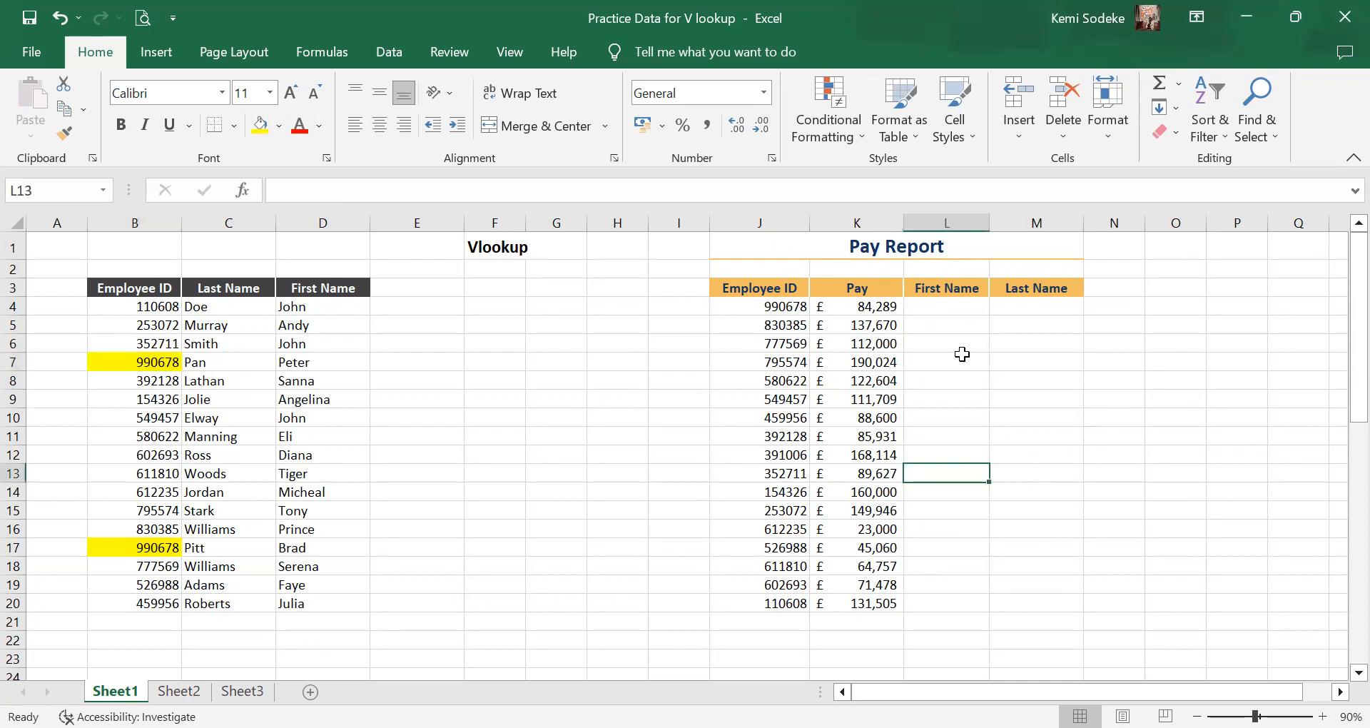
# Enter =VLOOKUP(J4,B3:D20,3,FALSE) in L4 to return the first name for the first Pay Report employee.
pyautogui.click(965, 307)
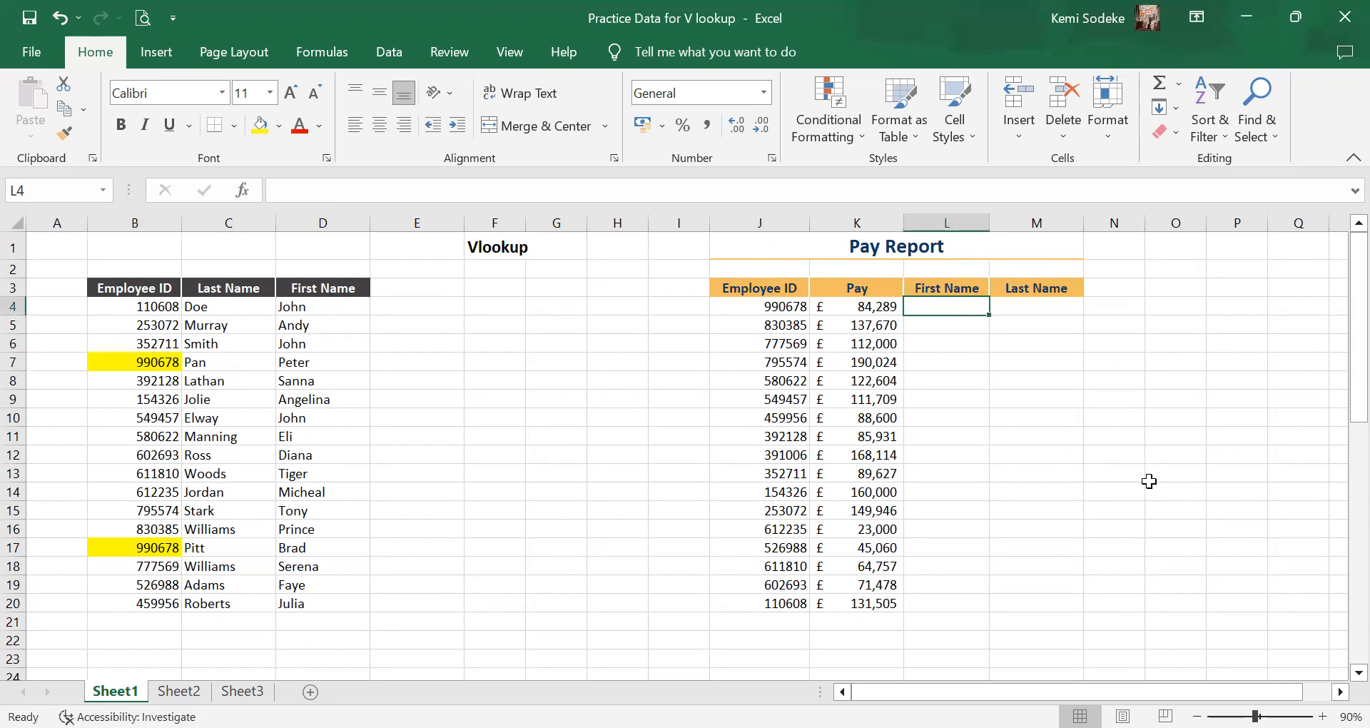
pyautogui.write('=')
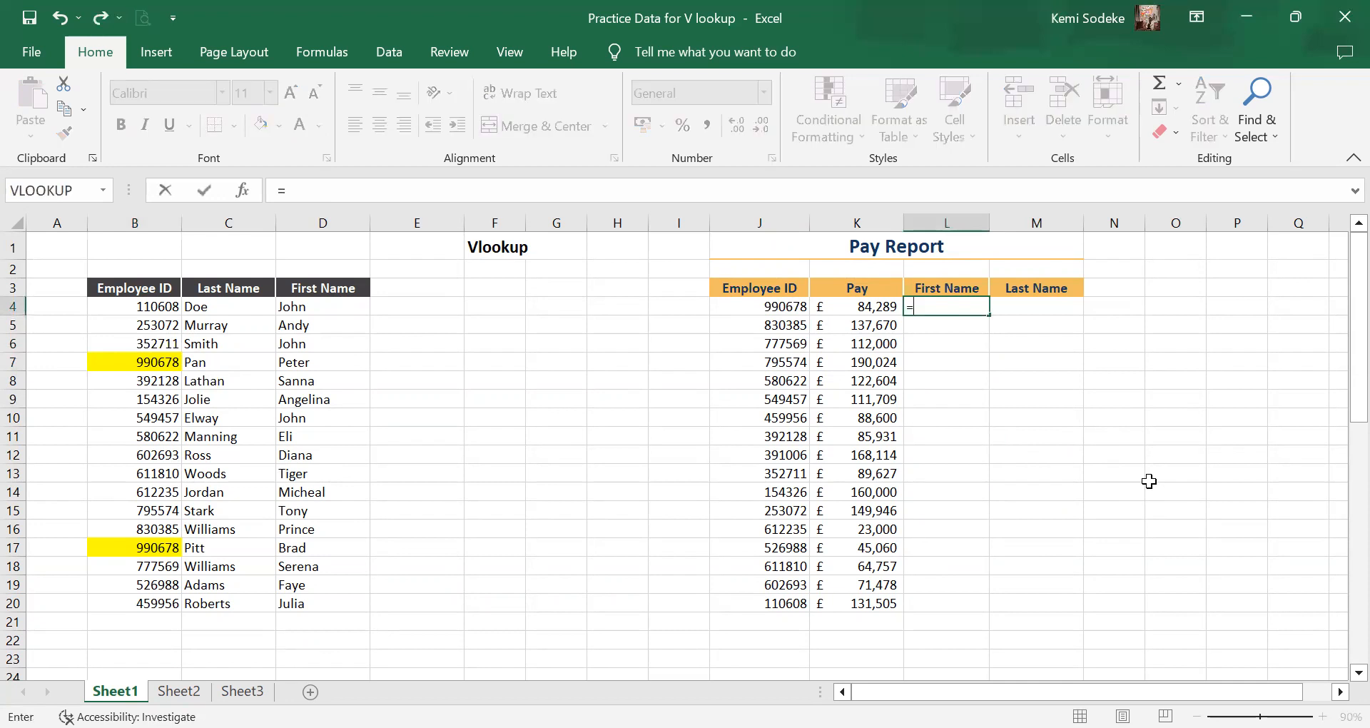
pyautogui.write('vlookup')
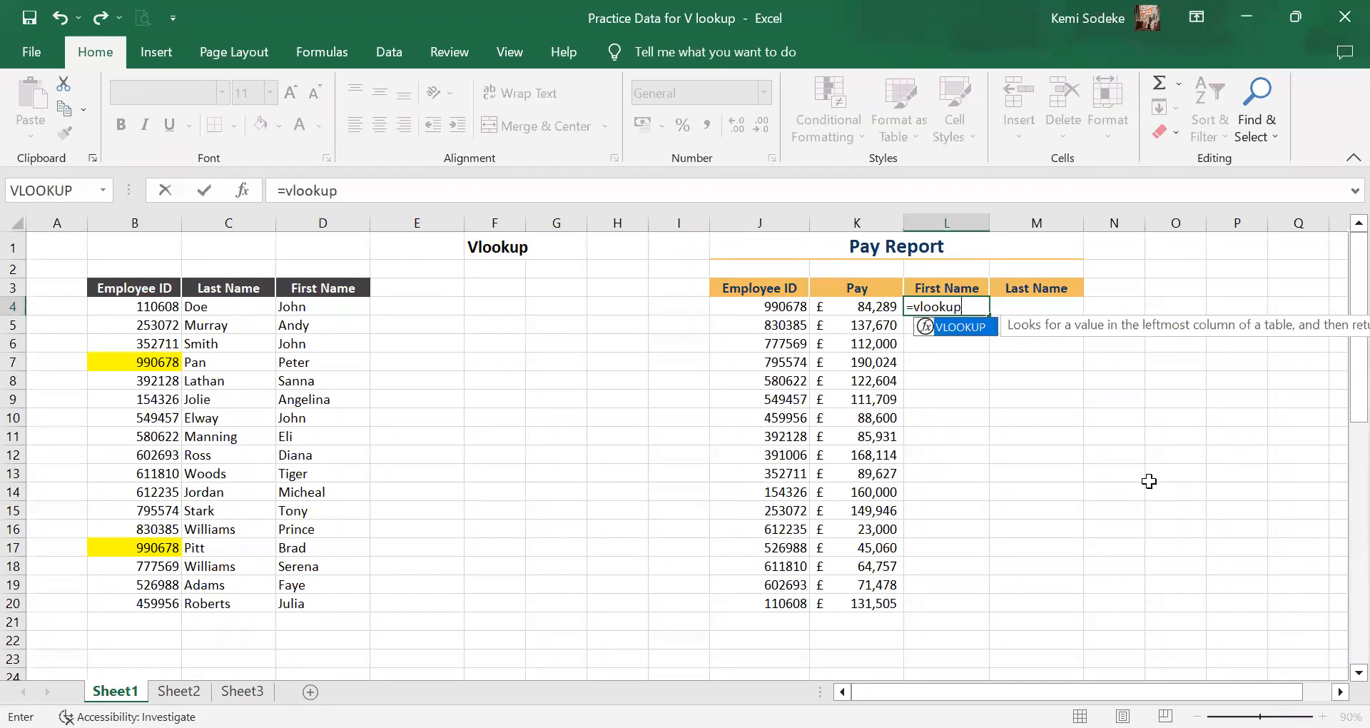
pyautogui.write('(')
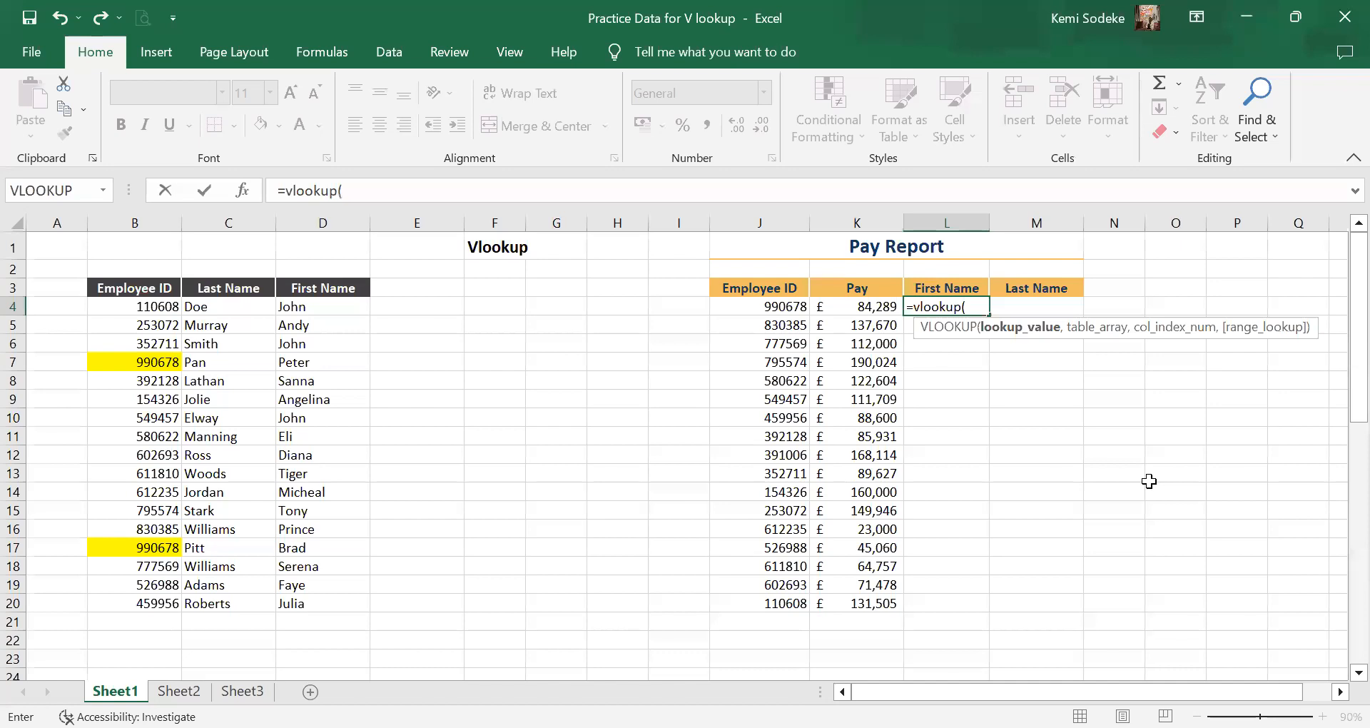
pyautogui.click(760, 307)
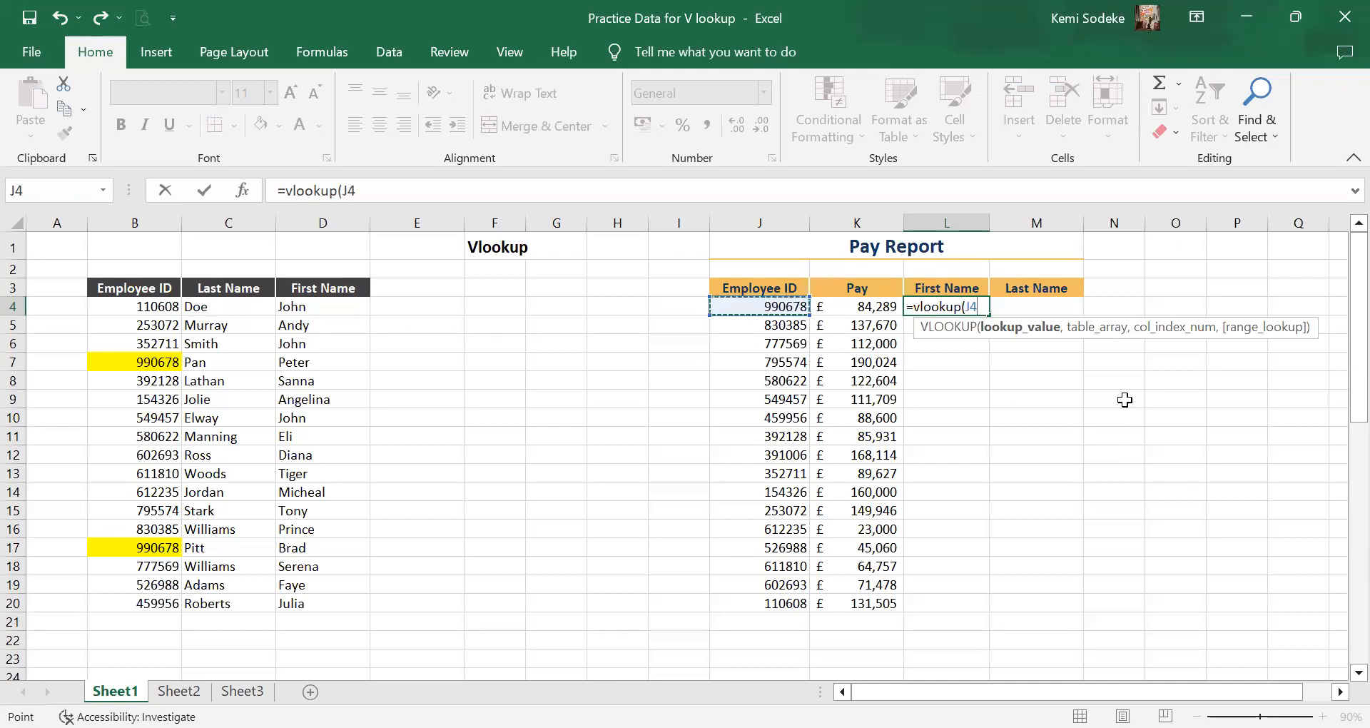
pyautogui.write(',')
pyautogui.click(136, 294)
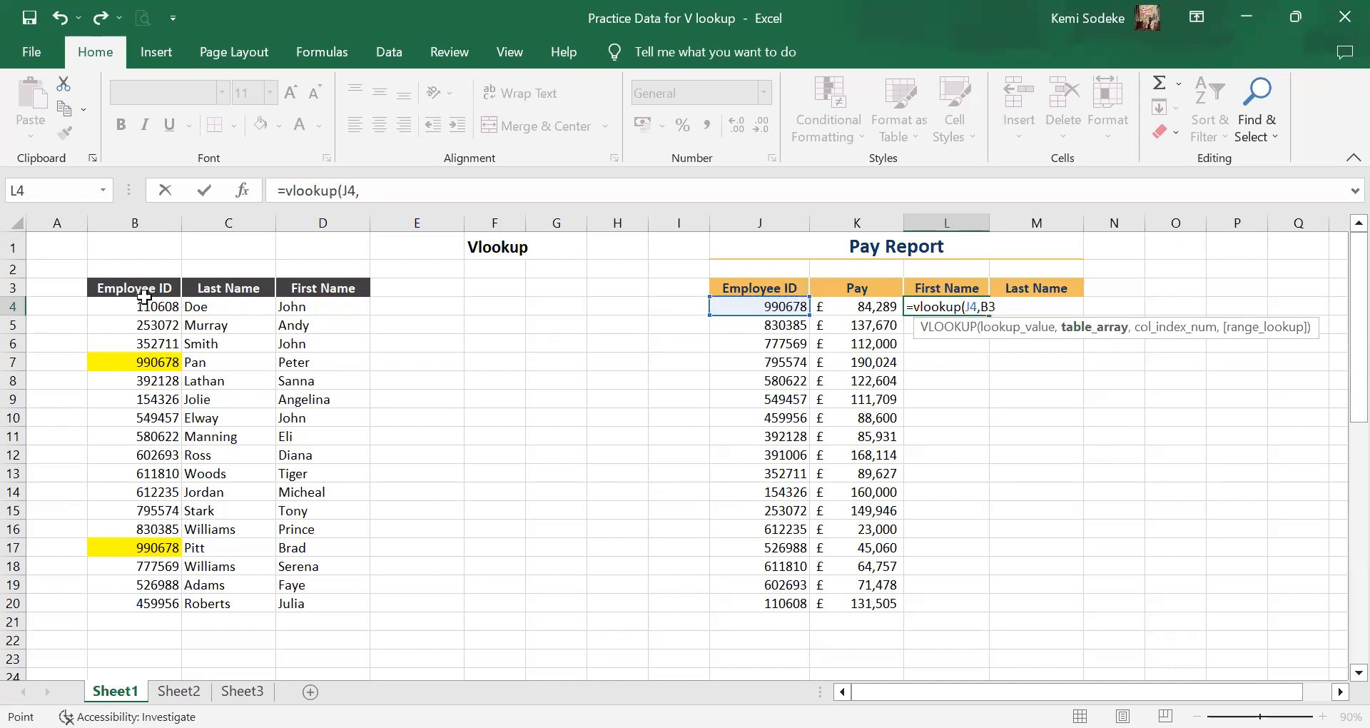
pyautogui.keyDown('shift'); pyautogui.click(336, 601); pyautogui.keyUp('shift')
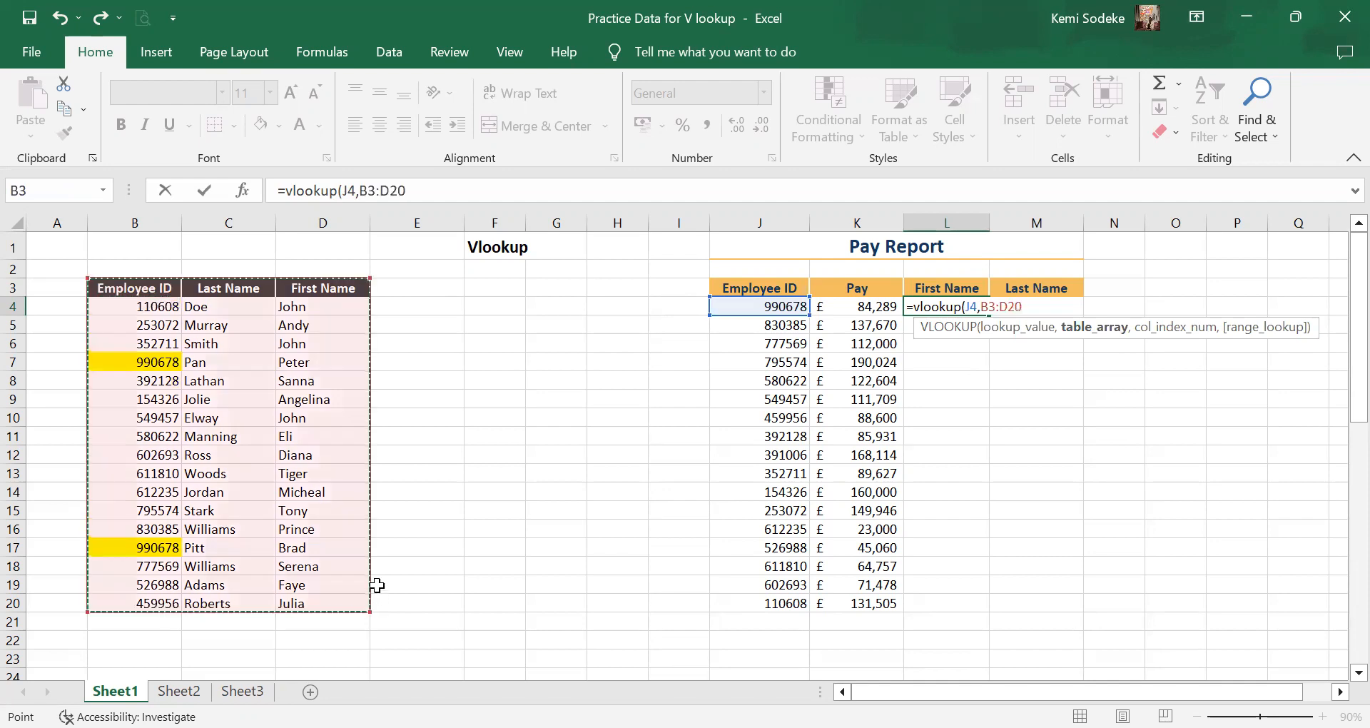
pyautogui.write(',')
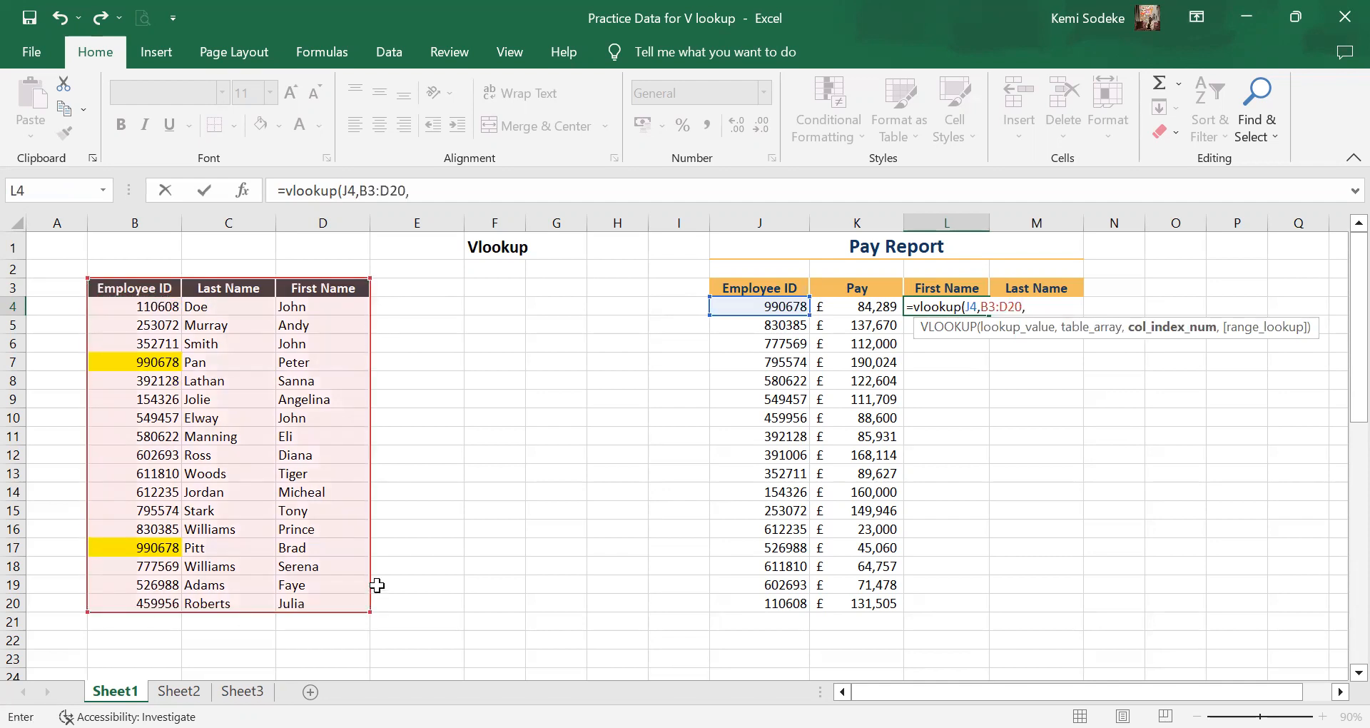
pyautogui.write('3,false')
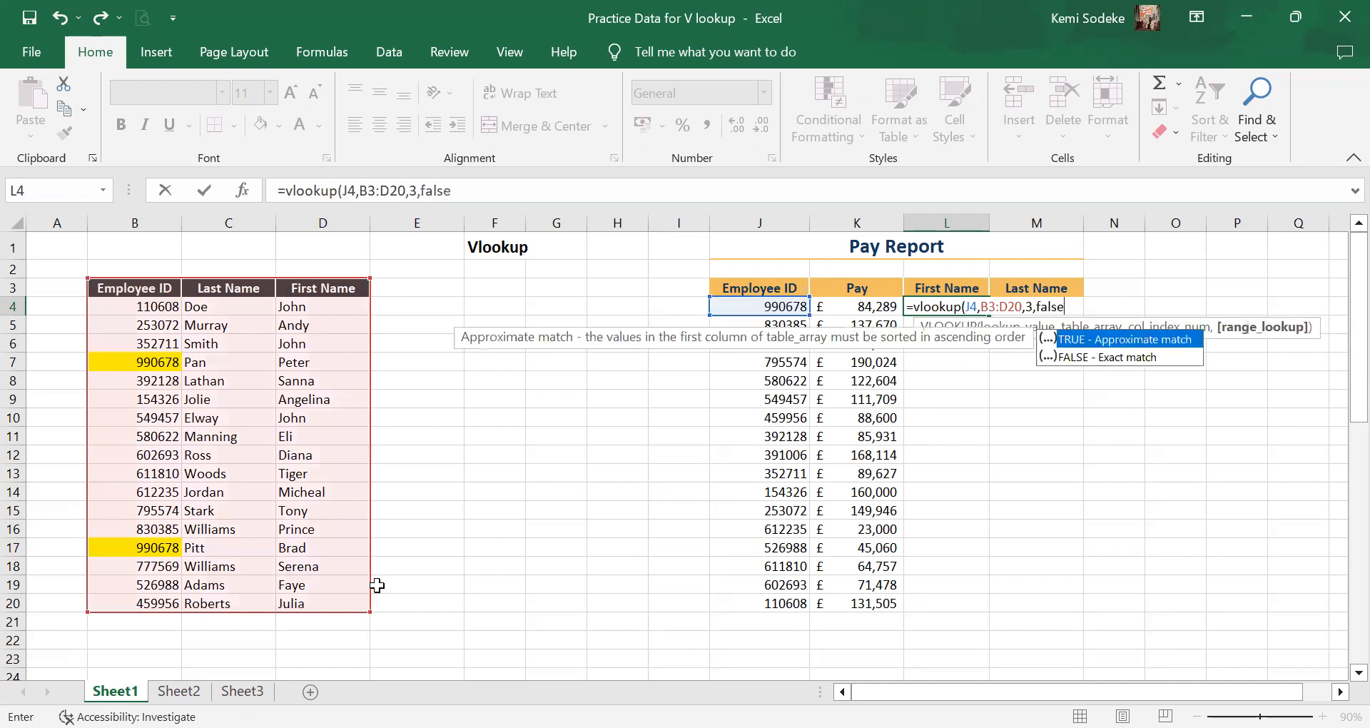
pyautogui.write(')')
pyautogui.press('Return')
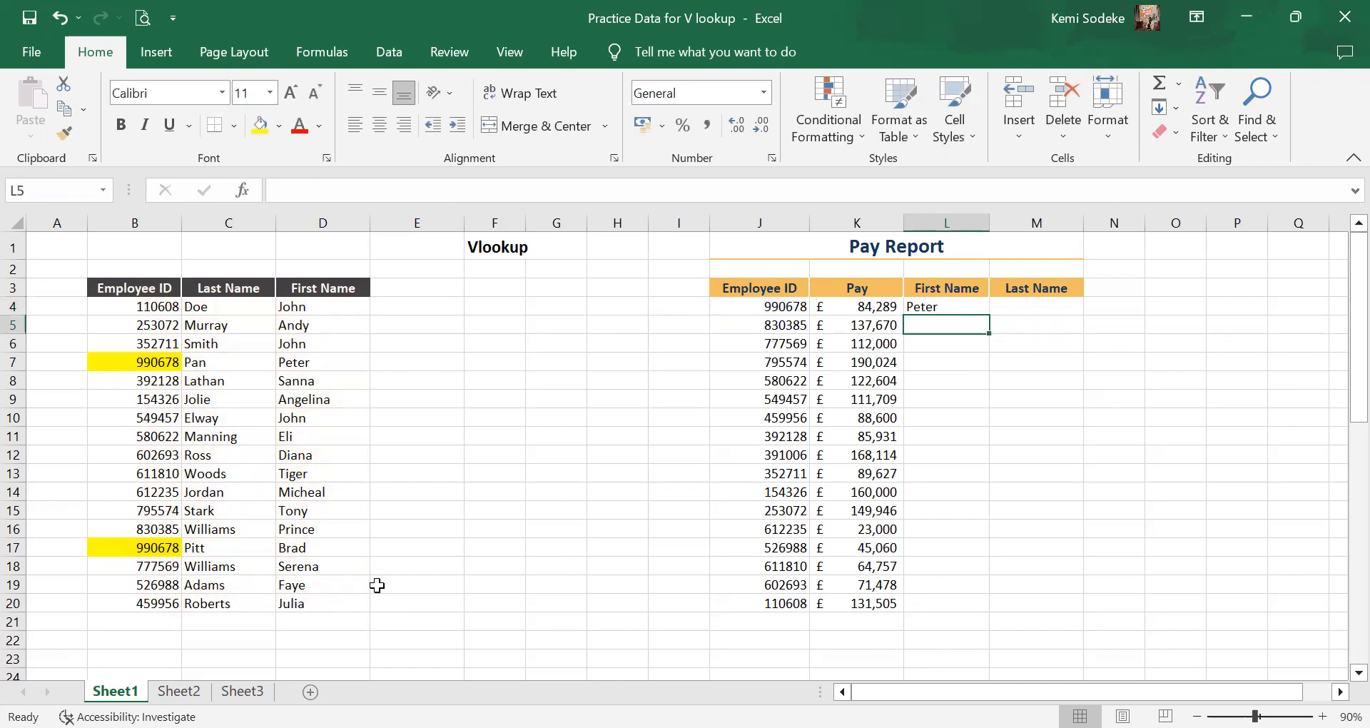
# Compare the first name returned in L4 with the two rows sharing the duplicated employee ID, rows 7 and 17.
pyautogui.click(932, 306)
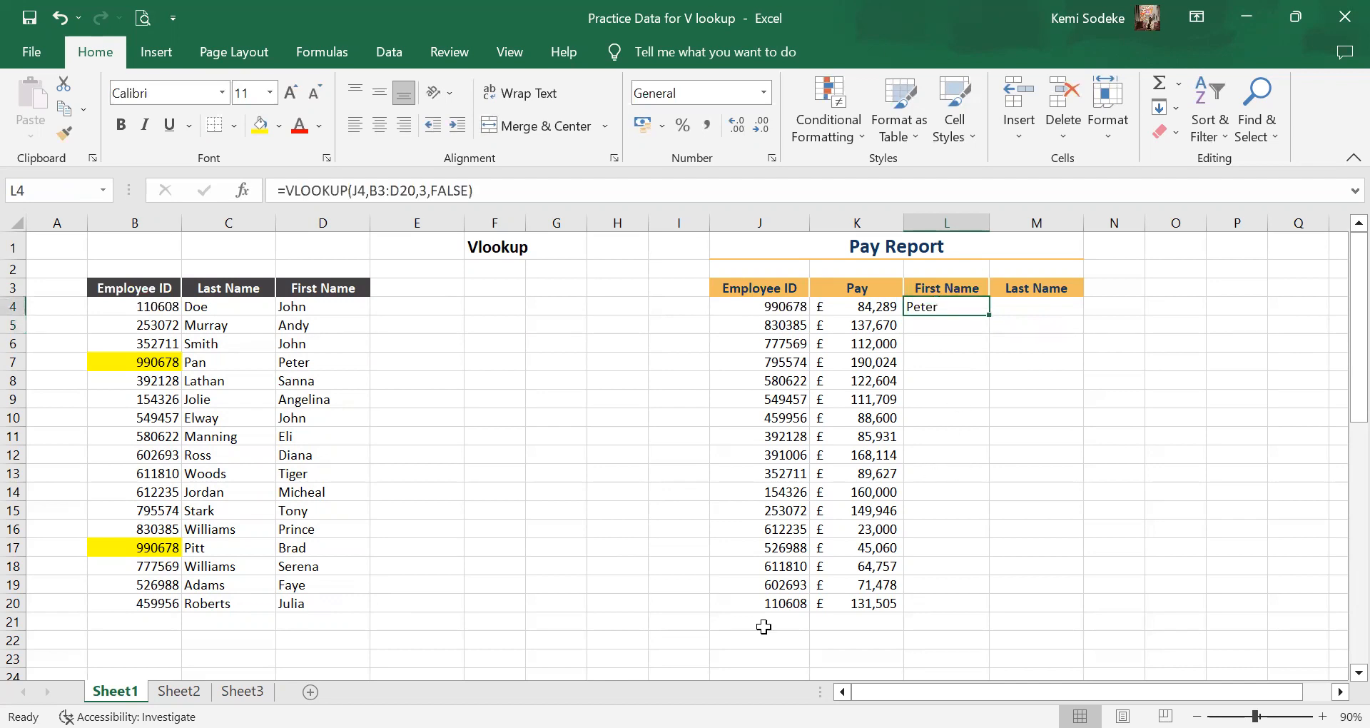
pyautogui.click(285, 362)
pyautogui.click(156, 362)
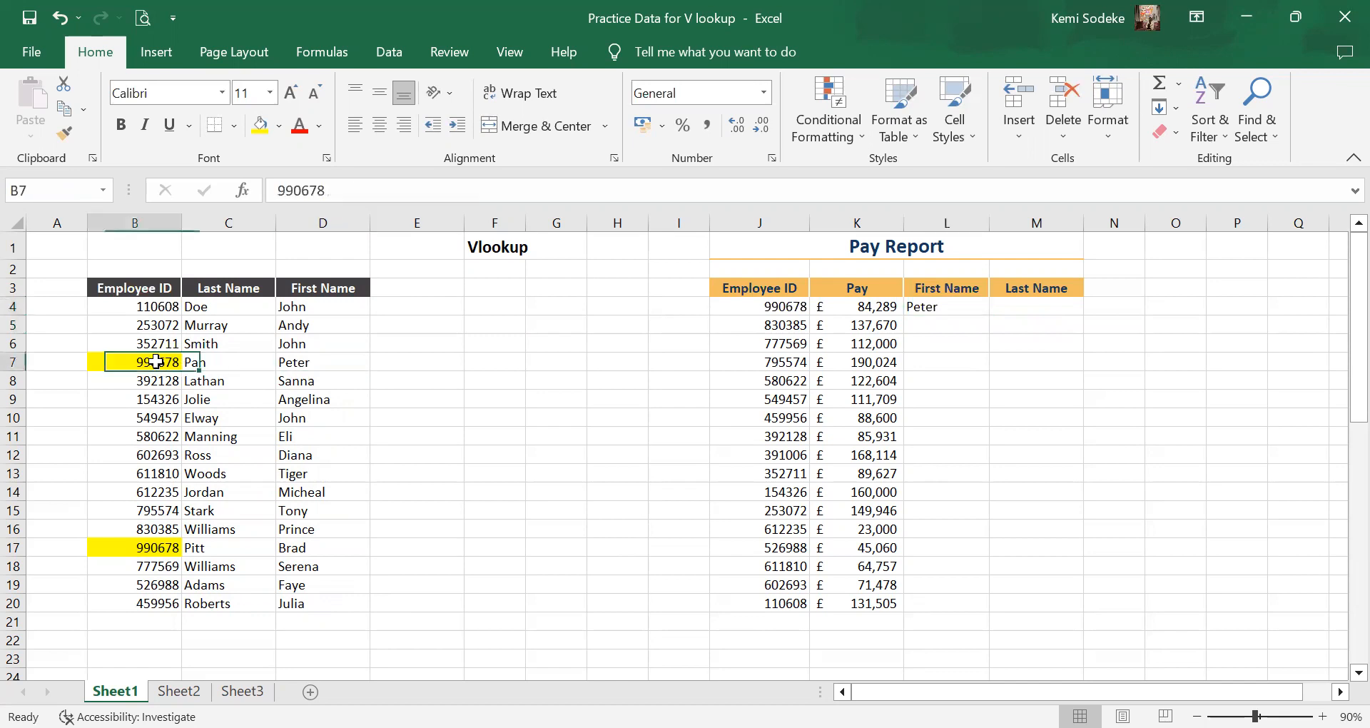
pyautogui.click(295, 547)
pyautogui.click(148, 548)
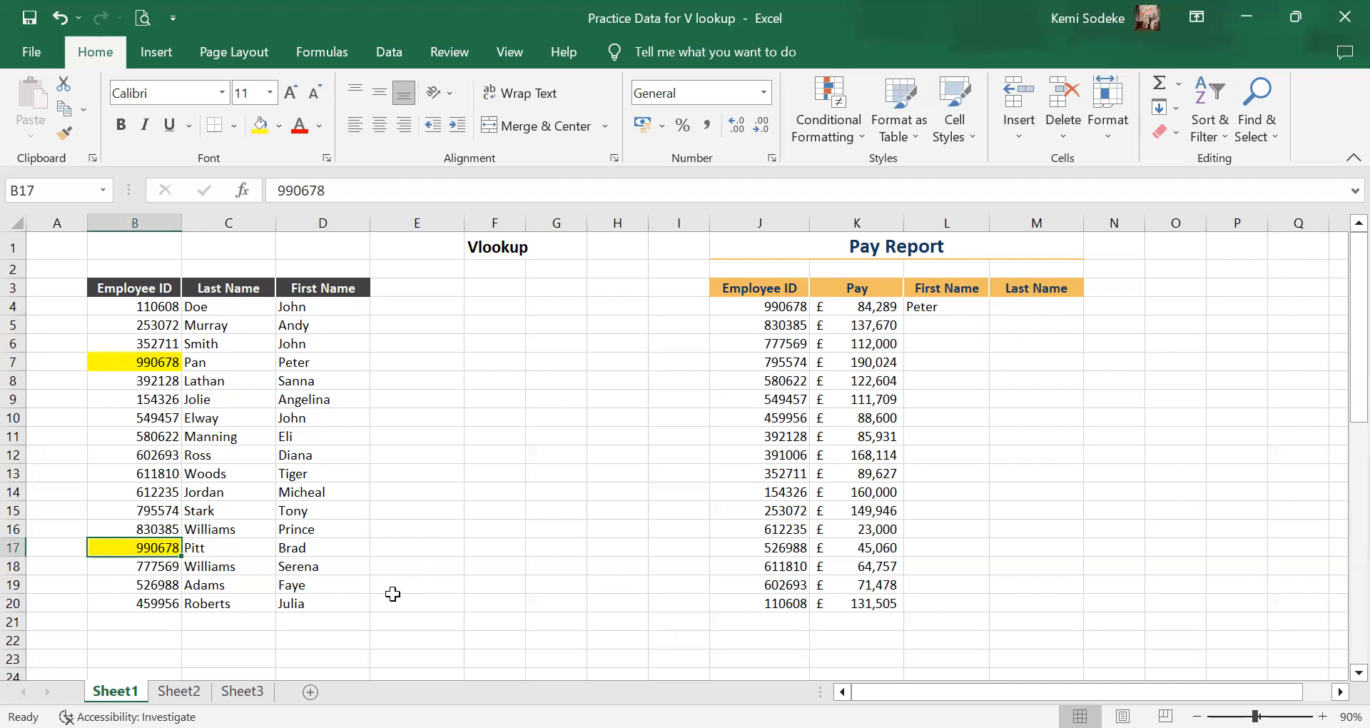
pyautogui.click(948, 312)
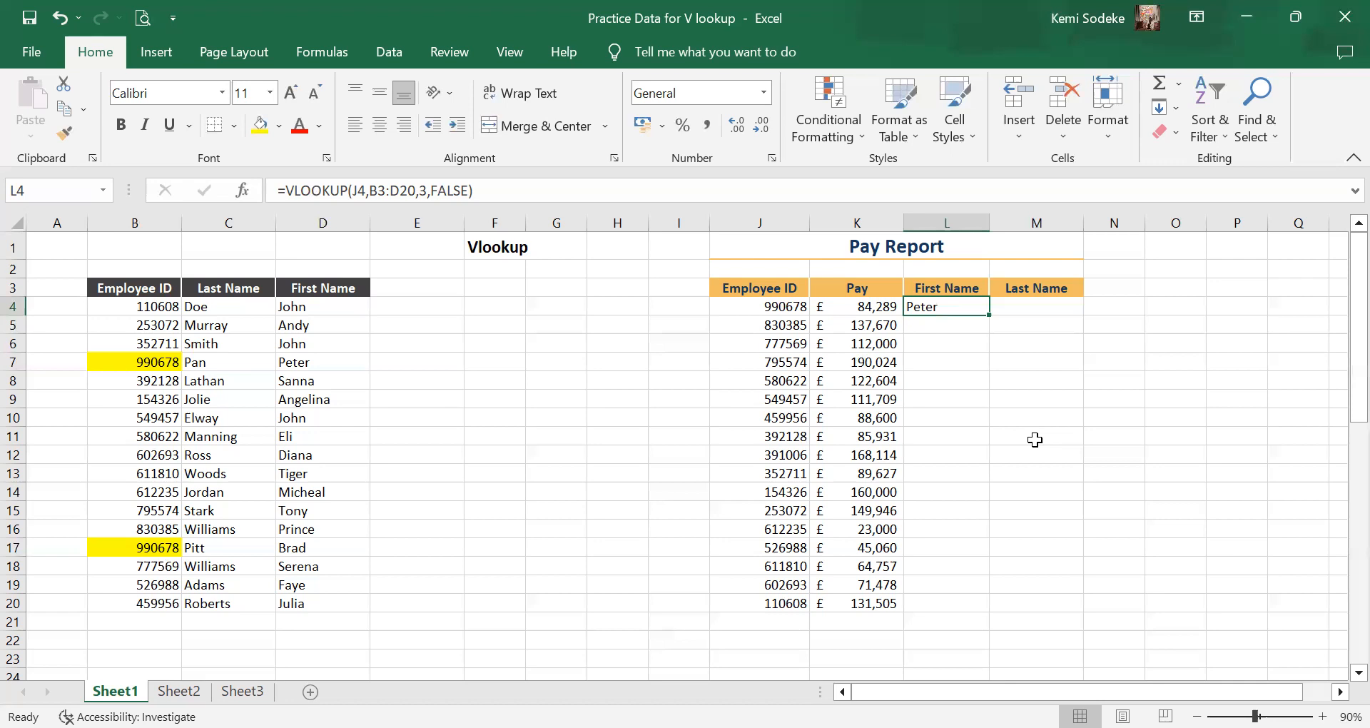
# Remove the yellow fill from the duplicated employee IDs in B7 and B17.
pyautogui.moveTo(171, 345); pyautogui.dragTo(161, 569)
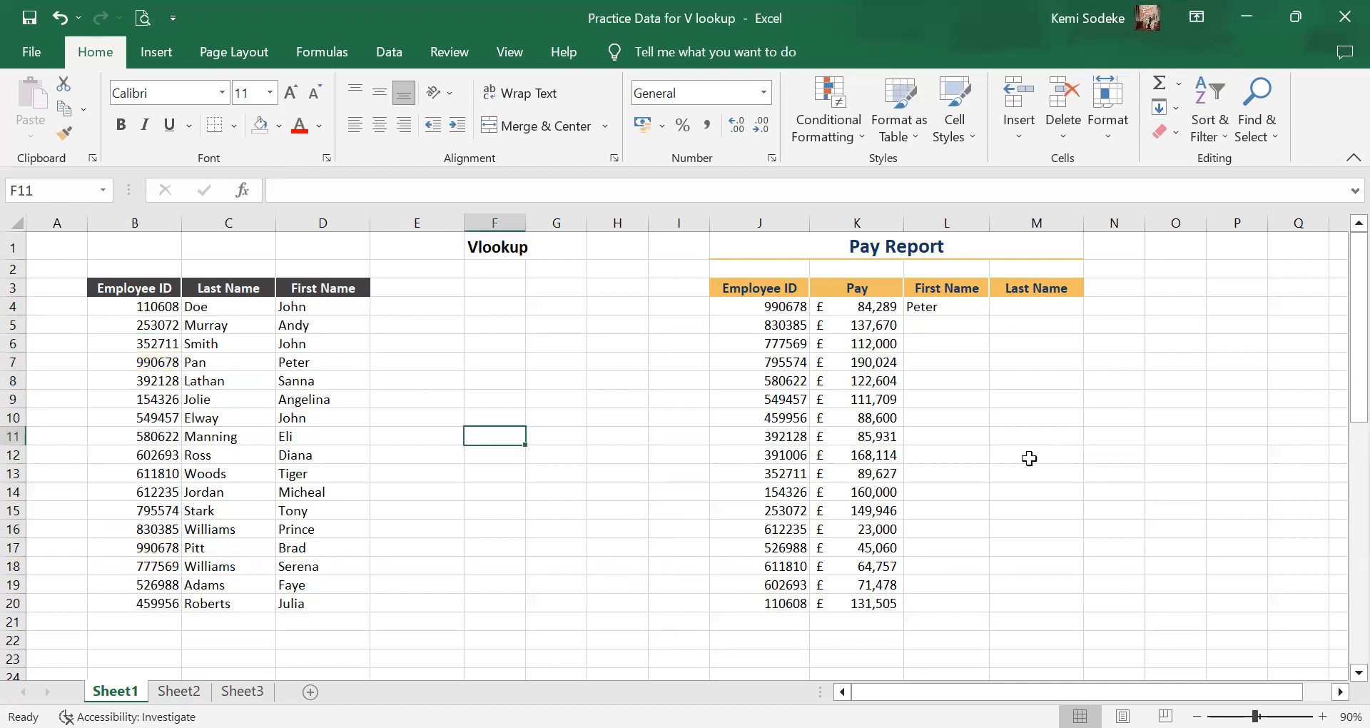
pyautogui.click(1028, 457)
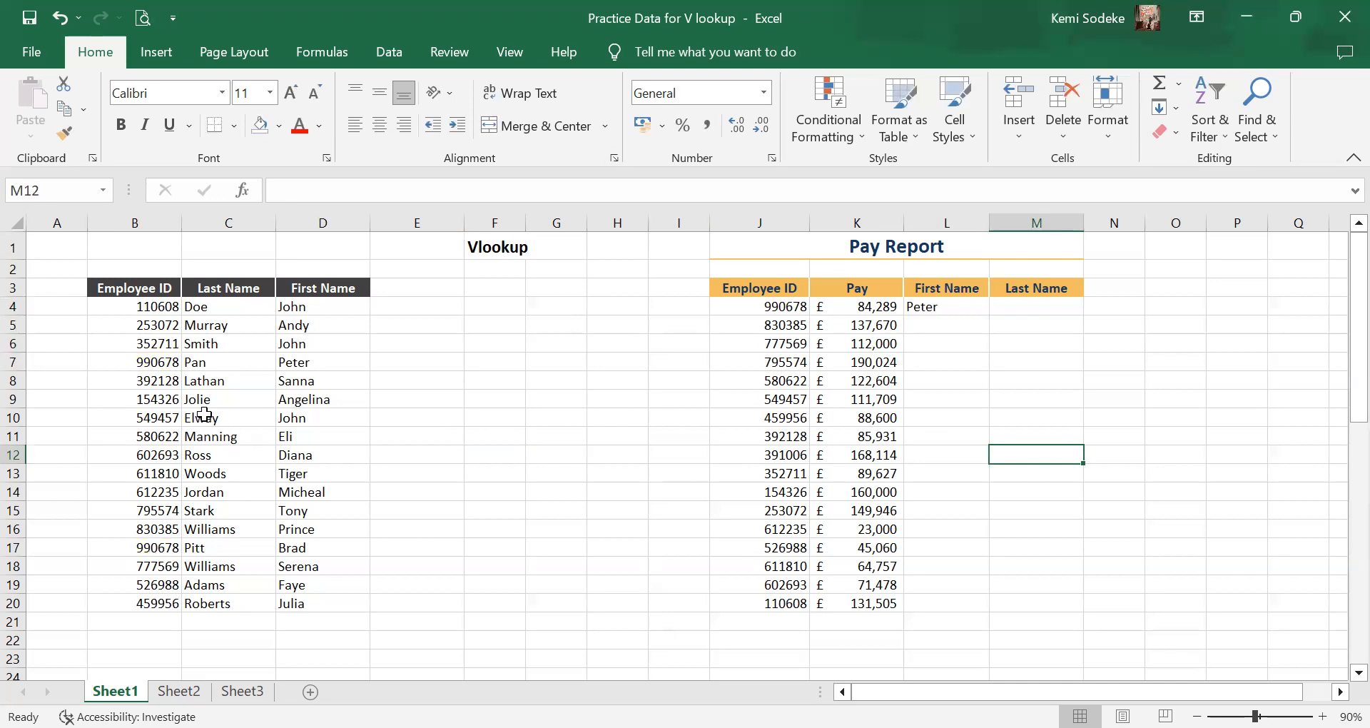
# Highlight duplicate values in the employee IDs B4:B20 using Light Red Fill with Dark Red Text.
pyautogui.moveTo(150, 603); pyautogui.dragTo(110, 307)
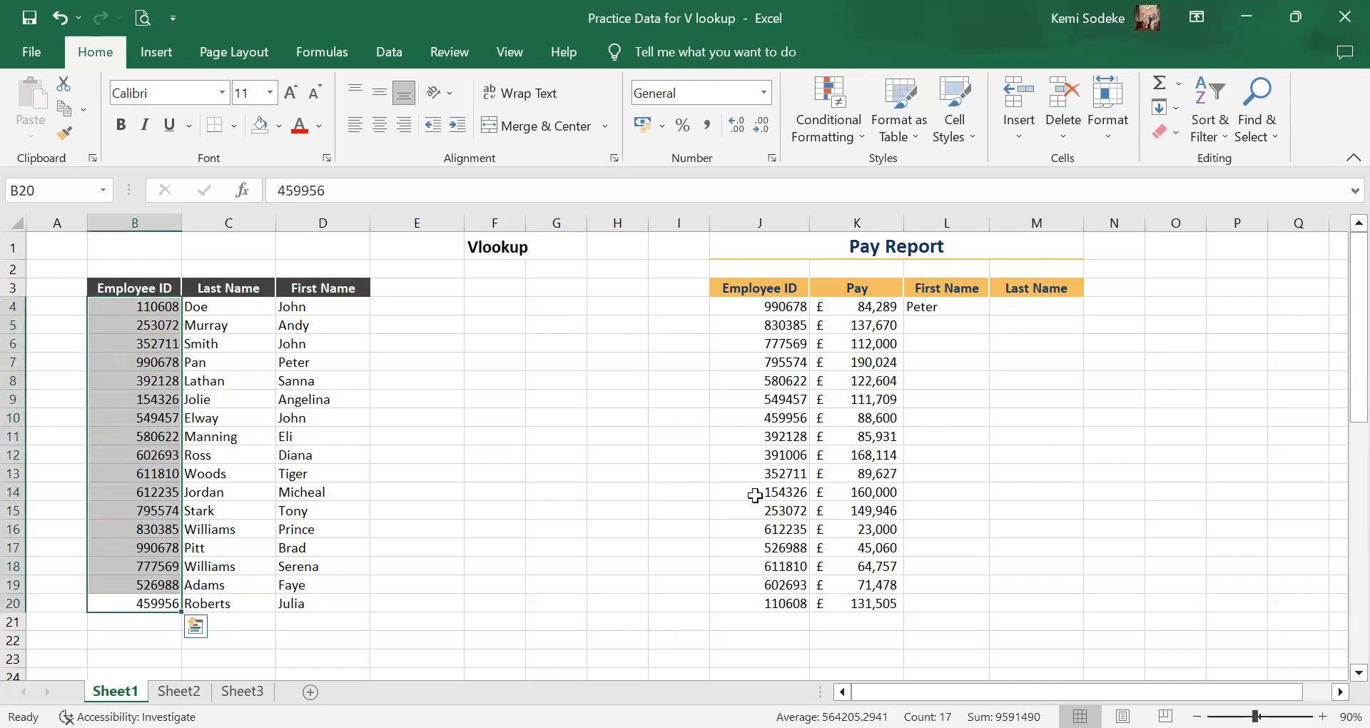
pyautogui.click(832, 98)
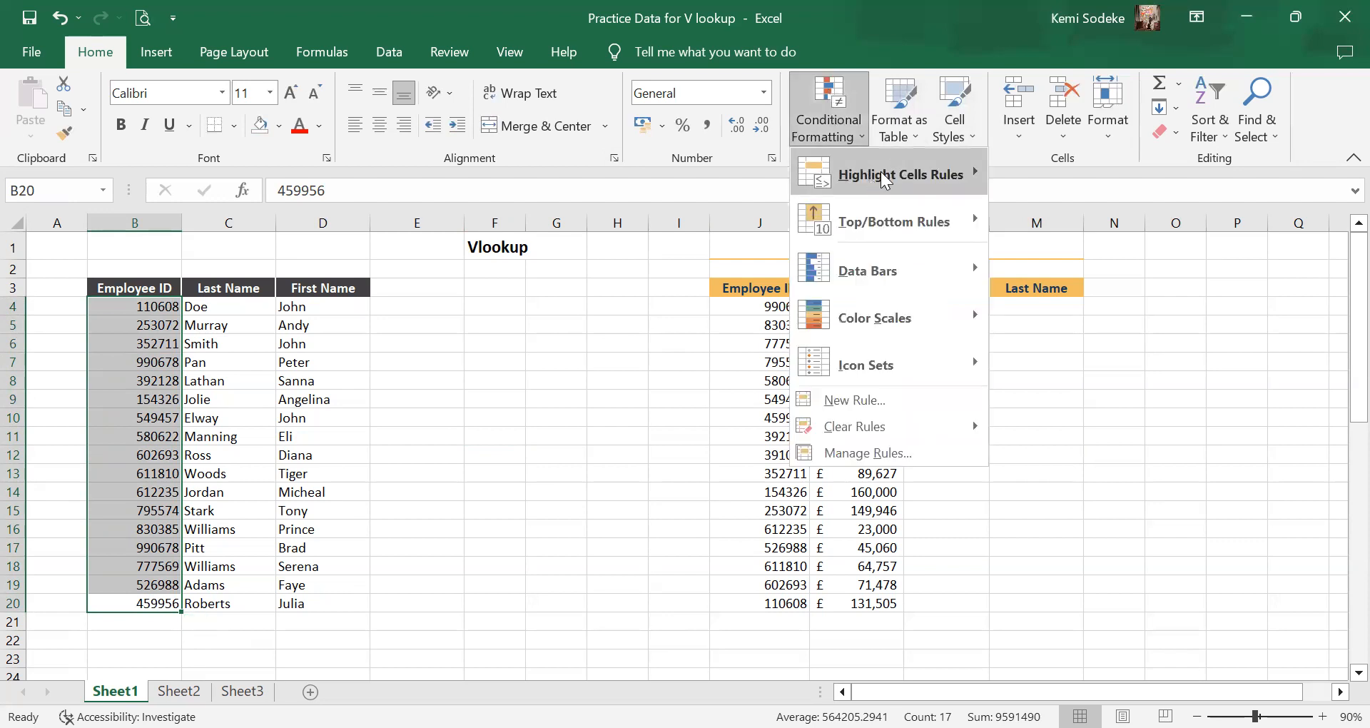
pyautogui.moveTo(967, 175)
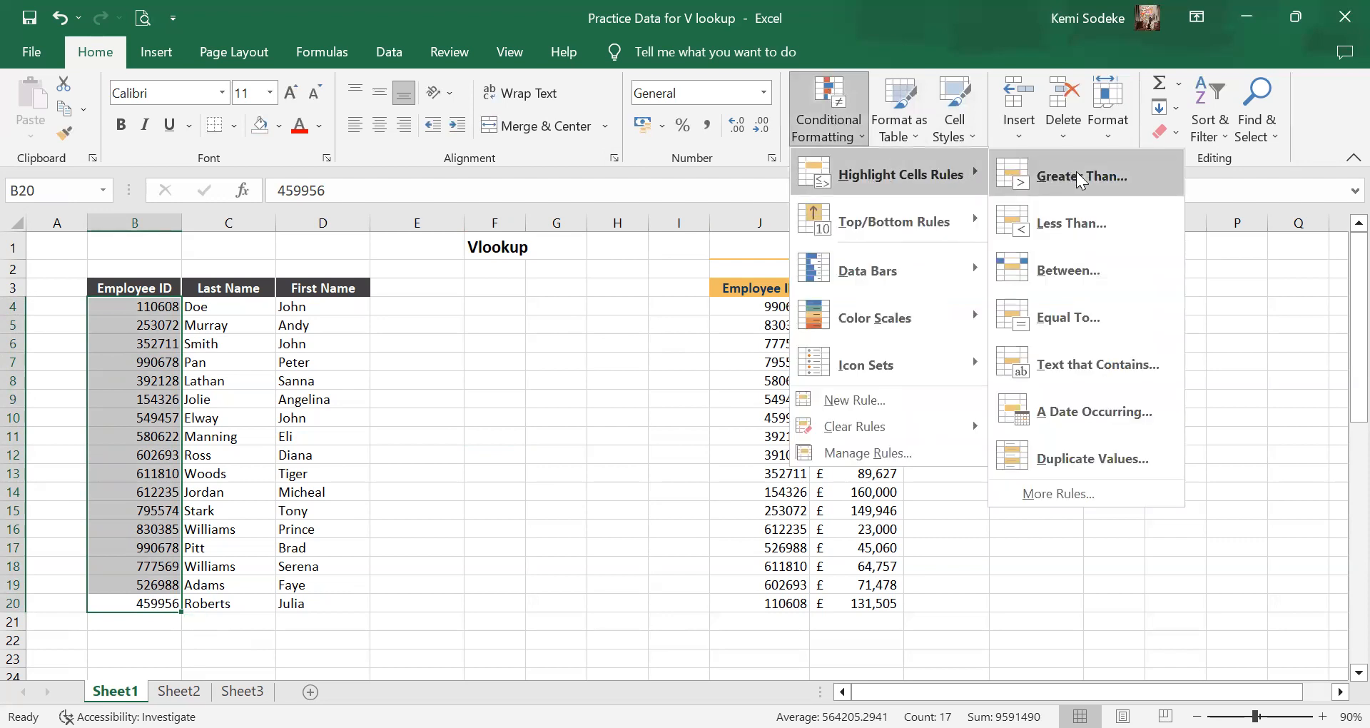
pyautogui.click(1151, 460)
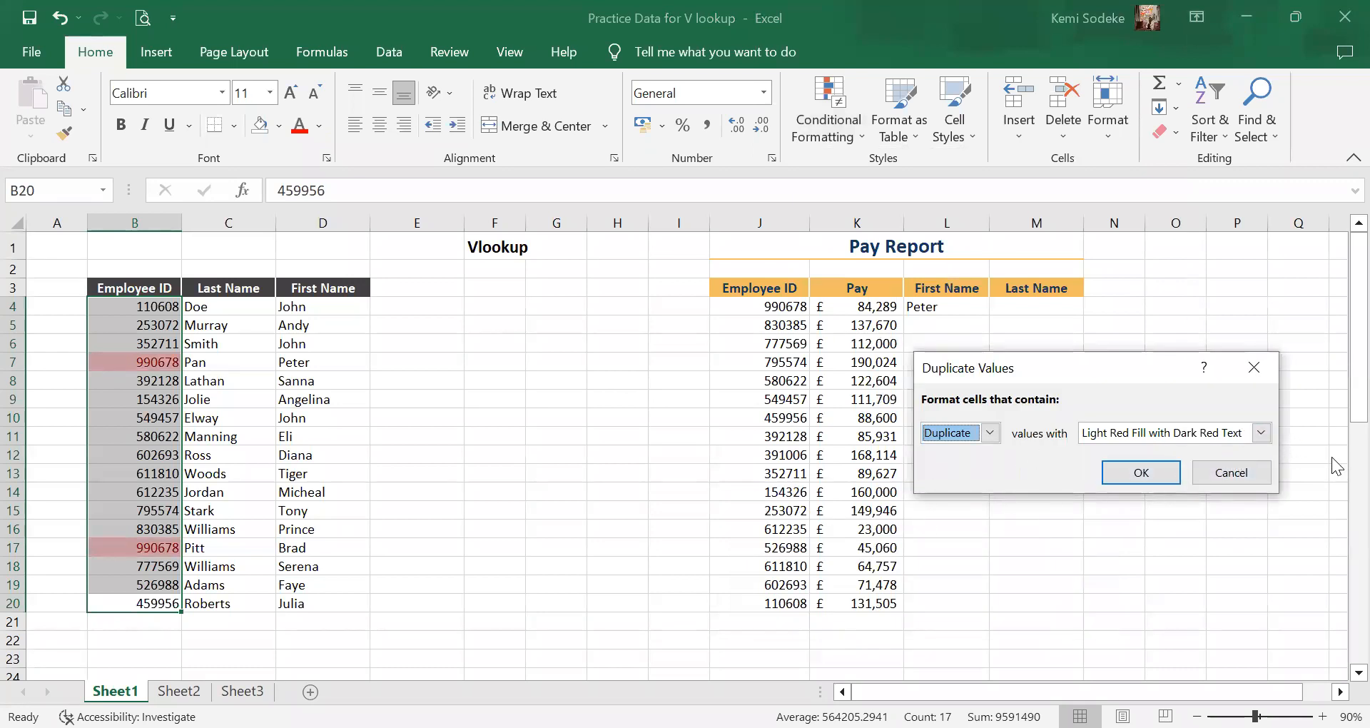
pyautogui.click(1142, 472)
pyautogui.click(424, 470)
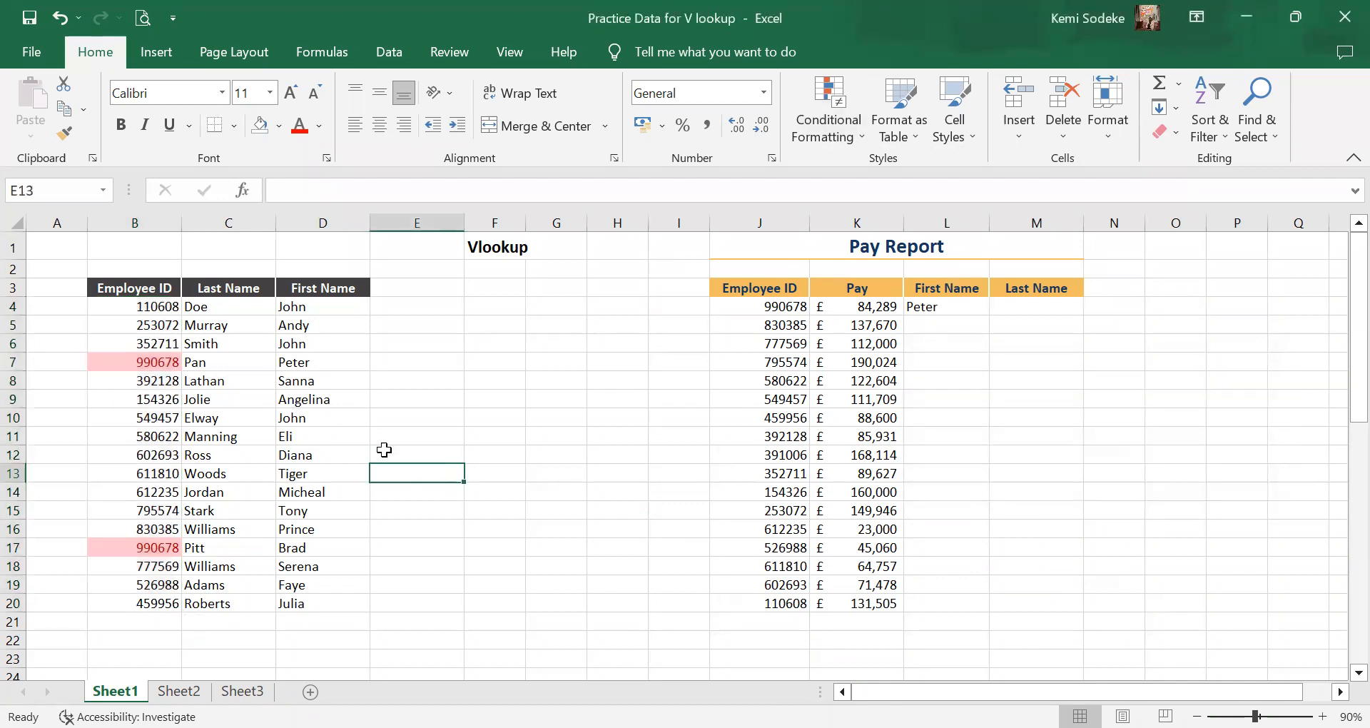
# Check the highlighted duplicates in B7 and B17, and undo the duplicate-values formatting.
pyautogui.click(129, 360)
pyautogui.keyDown('ctrl'); pyautogui.click(136, 548); pyautogui.keyUp('ctrl')
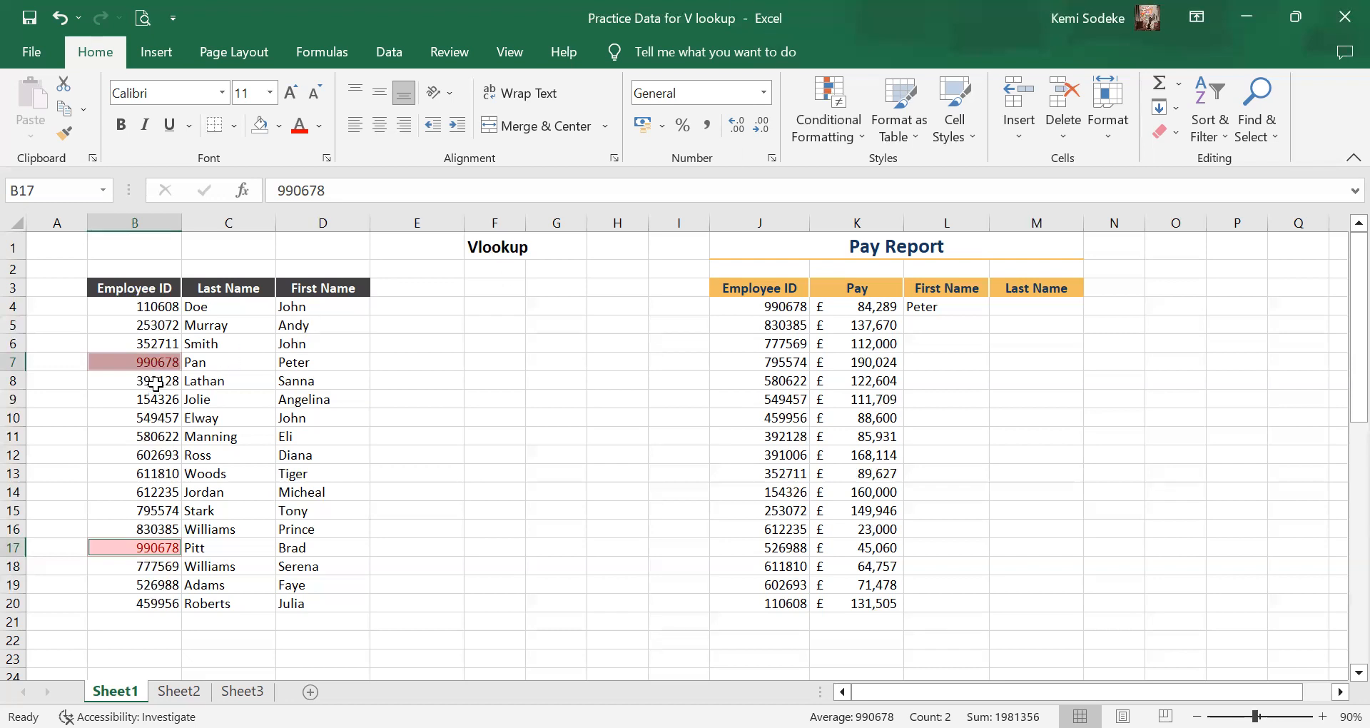
pyautogui.click(163, 362)
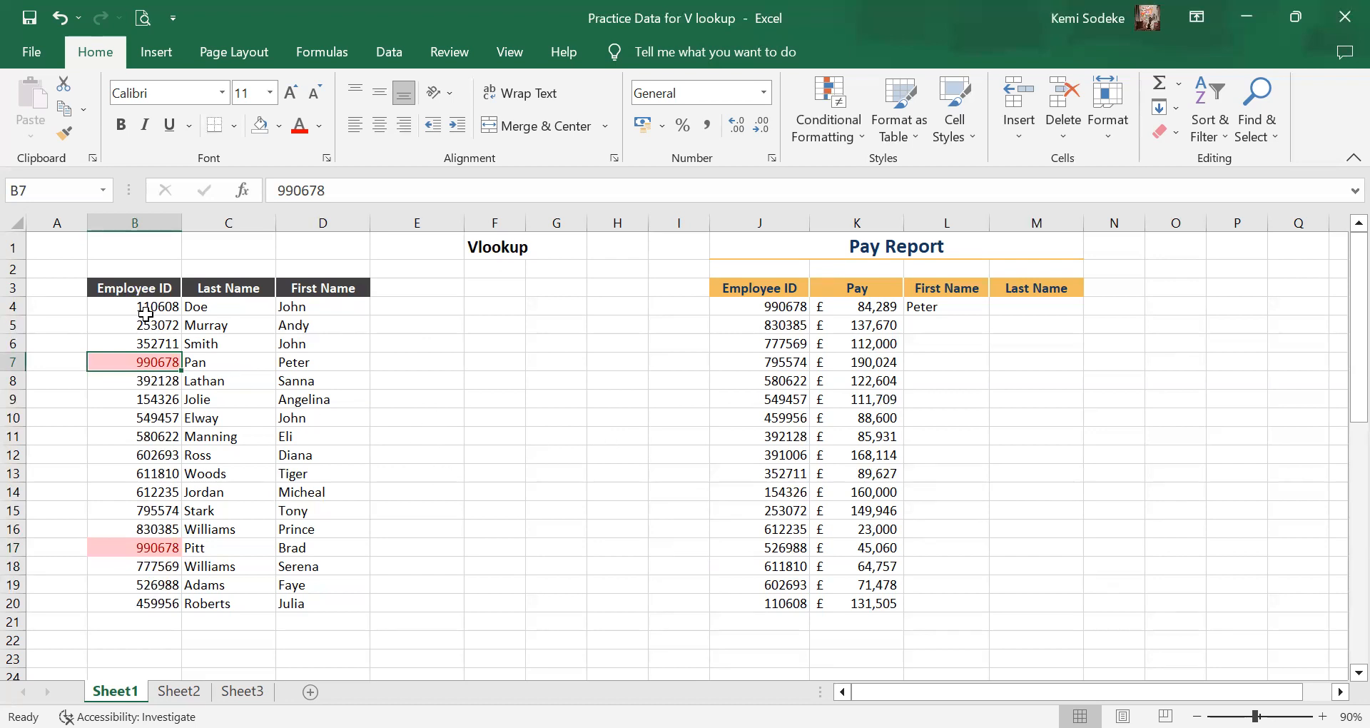
pyautogui.click(60, 18)
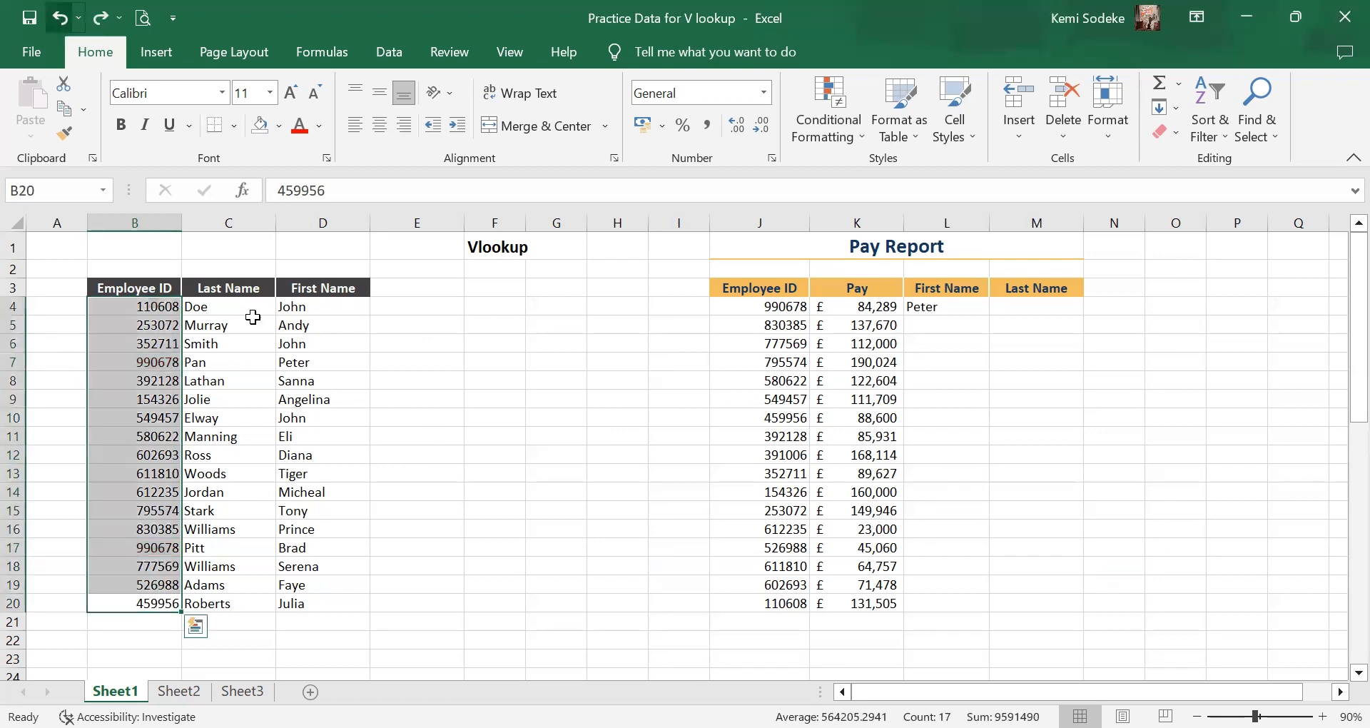
pyautogui.click(495, 471)
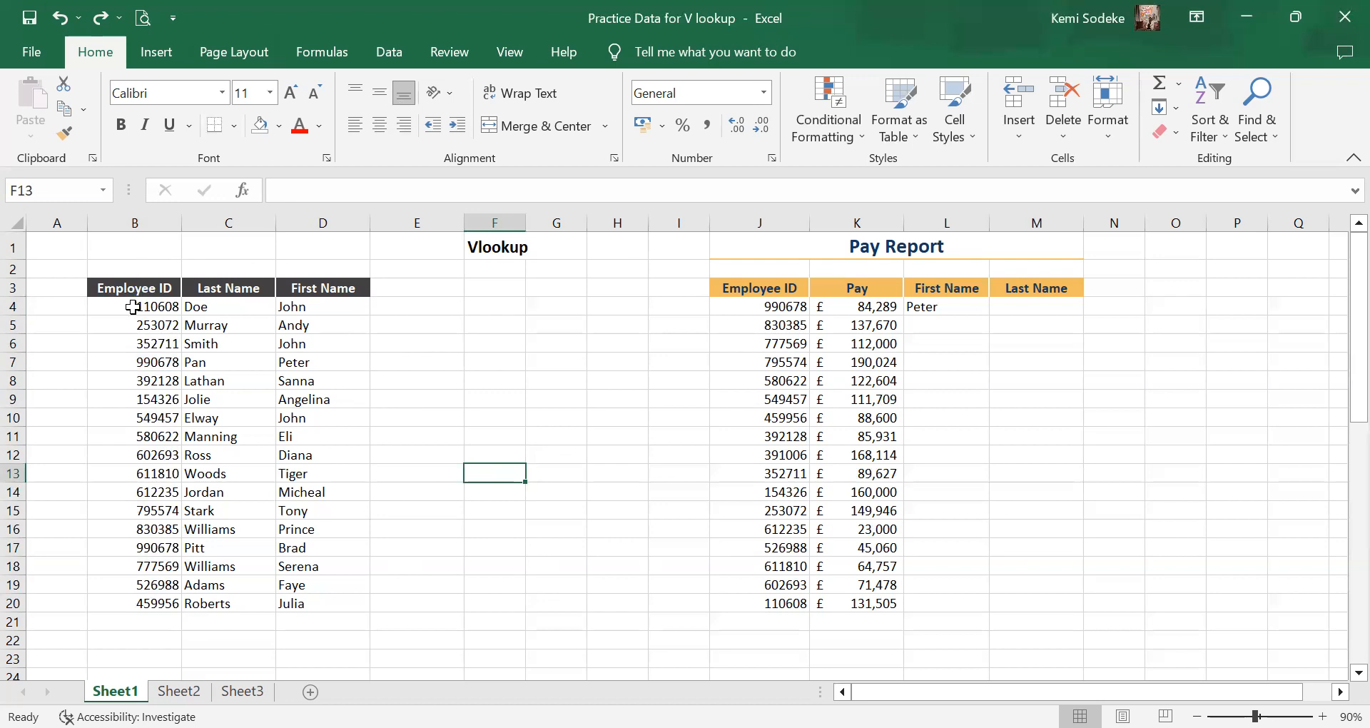
# Apply the Duplicate Values conditional format to B4:B20 again, with Light Red Fill with Dark Red Text.
pyautogui.moveTo(137, 305); pyautogui.dragTo(143, 603)
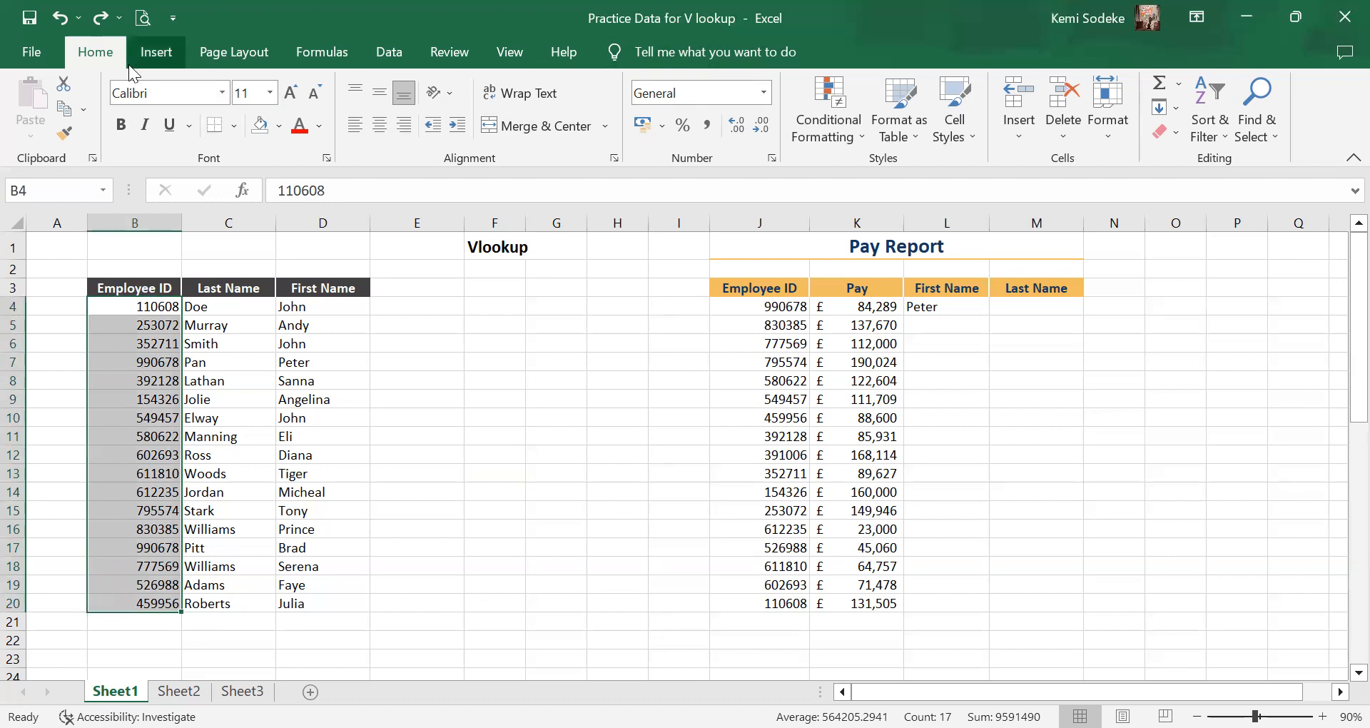
pyautogui.click(825, 102)
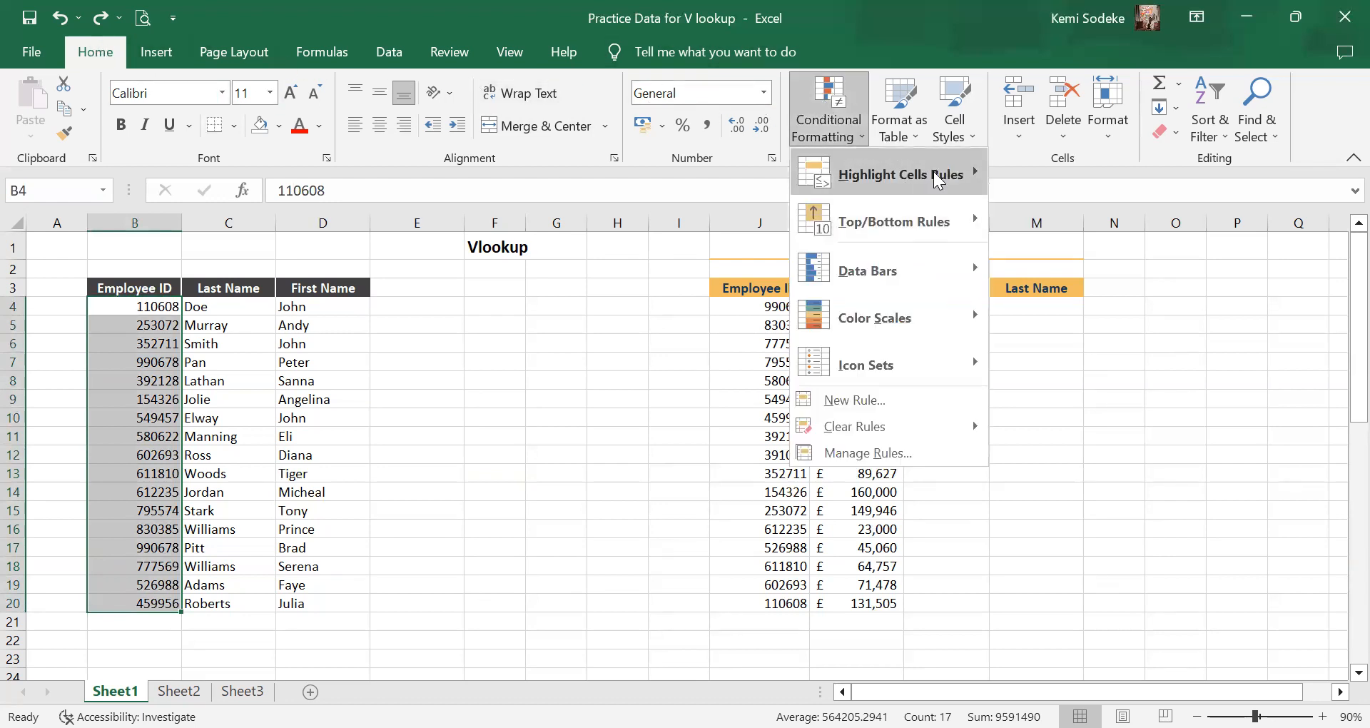
pyautogui.moveTo(941, 179)
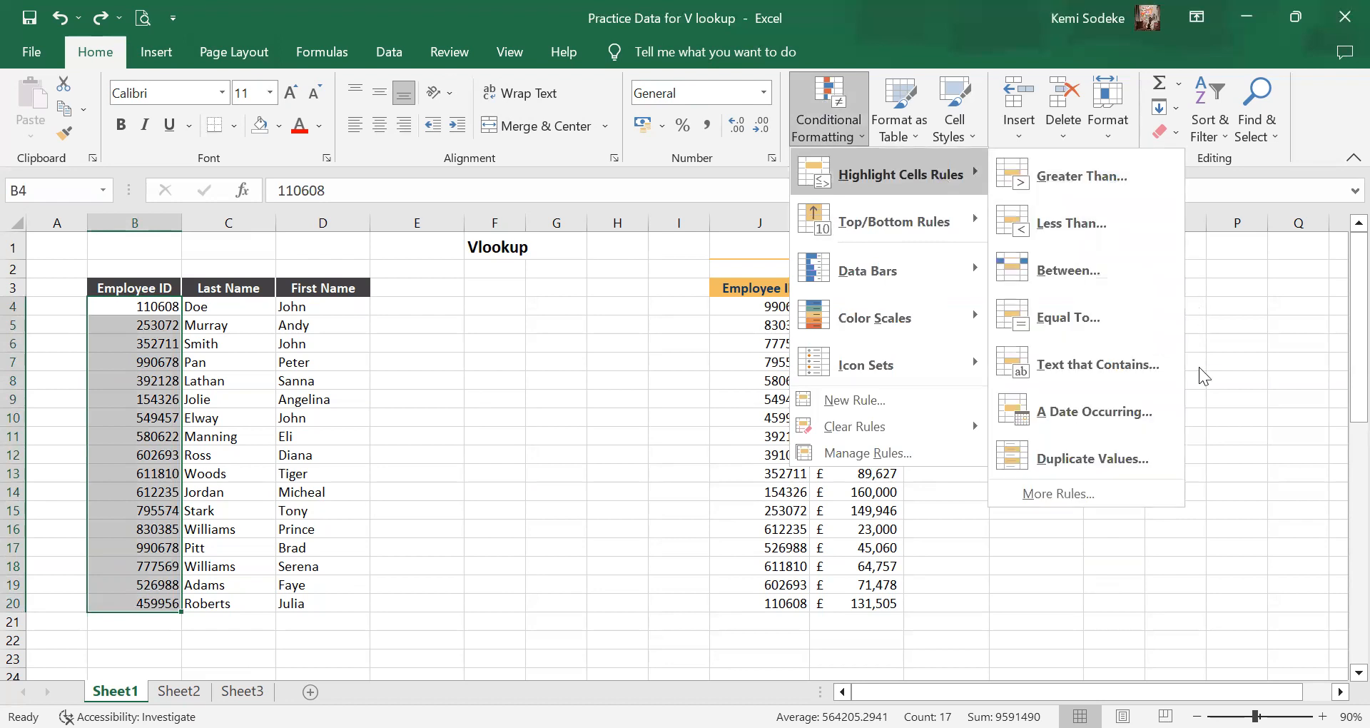
pyautogui.click(1147, 457)
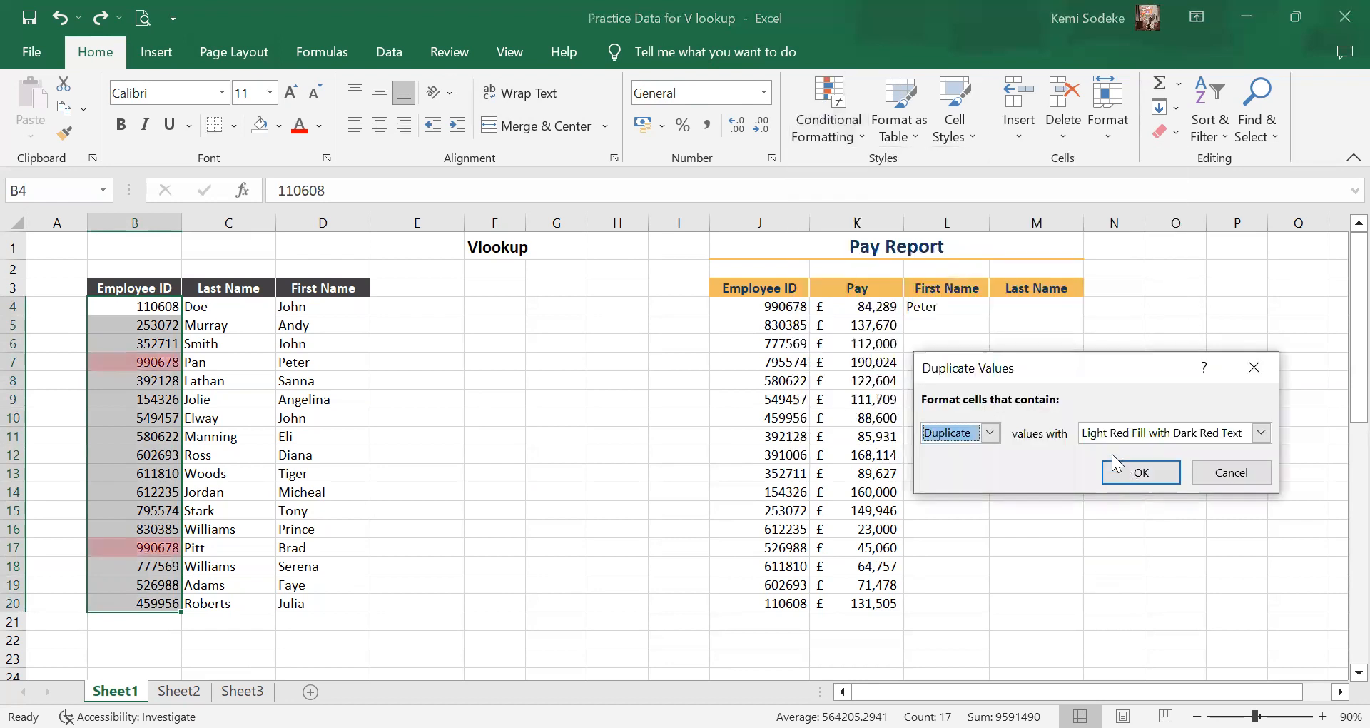
pyautogui.click(1142, 473)
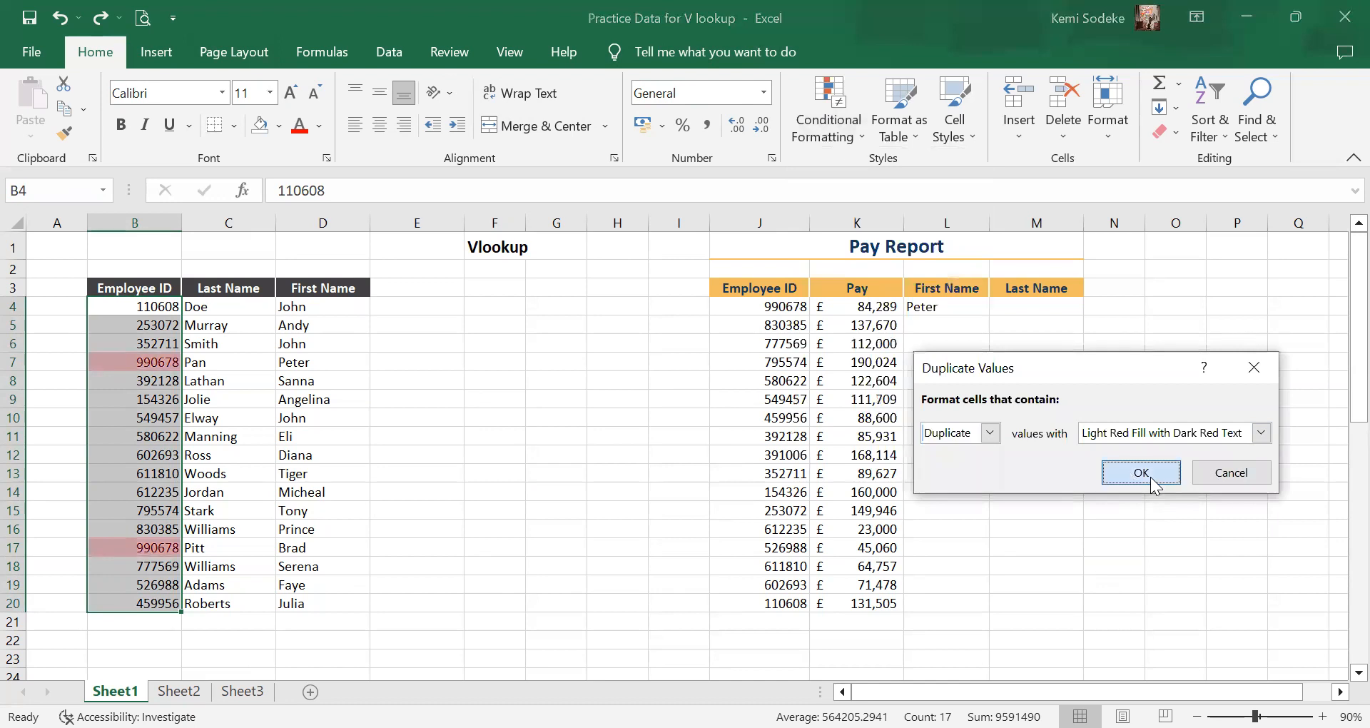
pyautogui.click(155, 436)
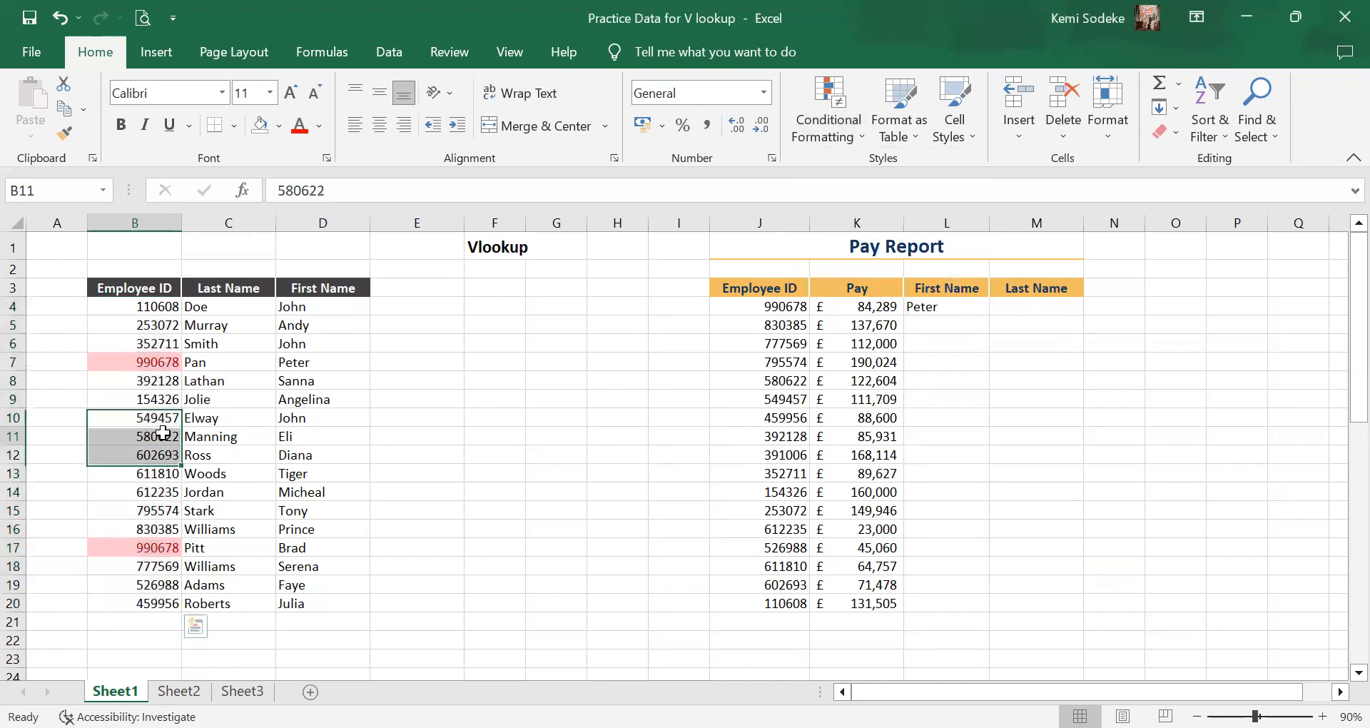
# Add filters to the employee list B3:D20 and filter the Employee ID column by the duplicates' red colour.
pyautogui.moveTo(145, 285); pyautogui.dragTo(337, 591)
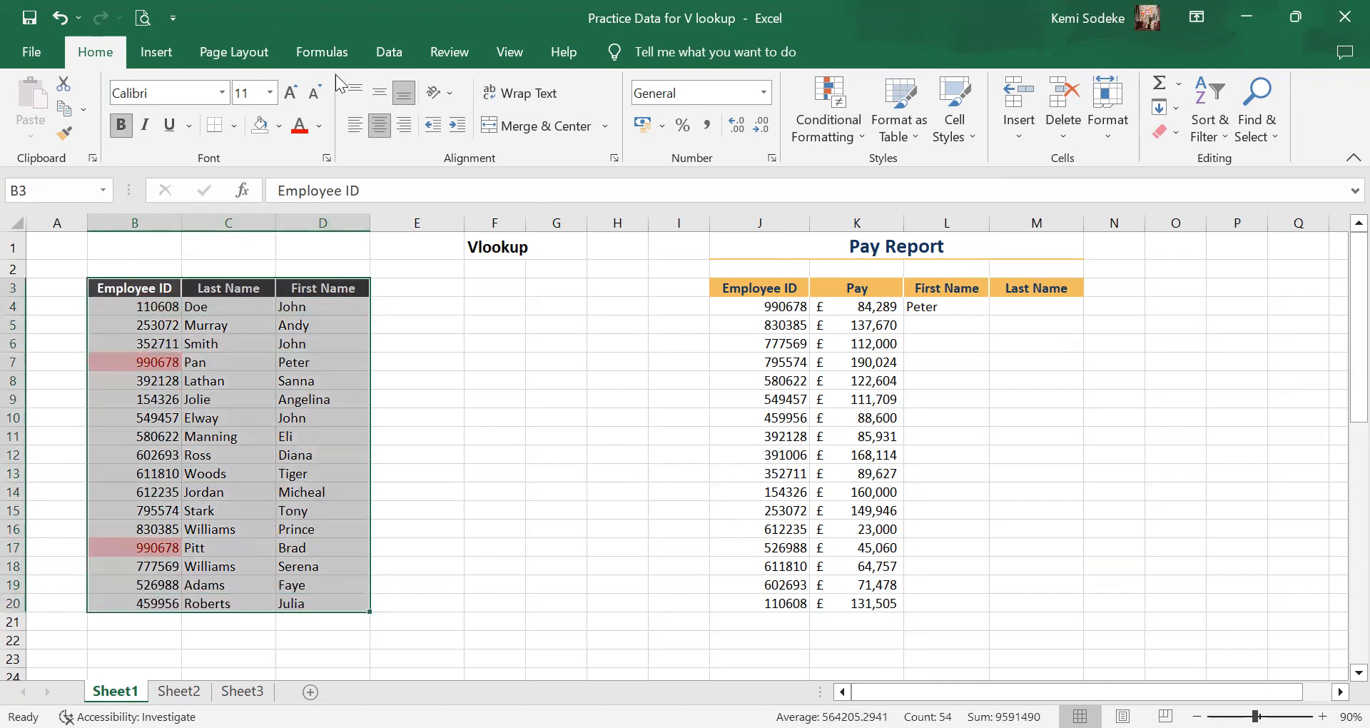
pyautogui.click(388, 51)
pyautogui.click(537, 107)
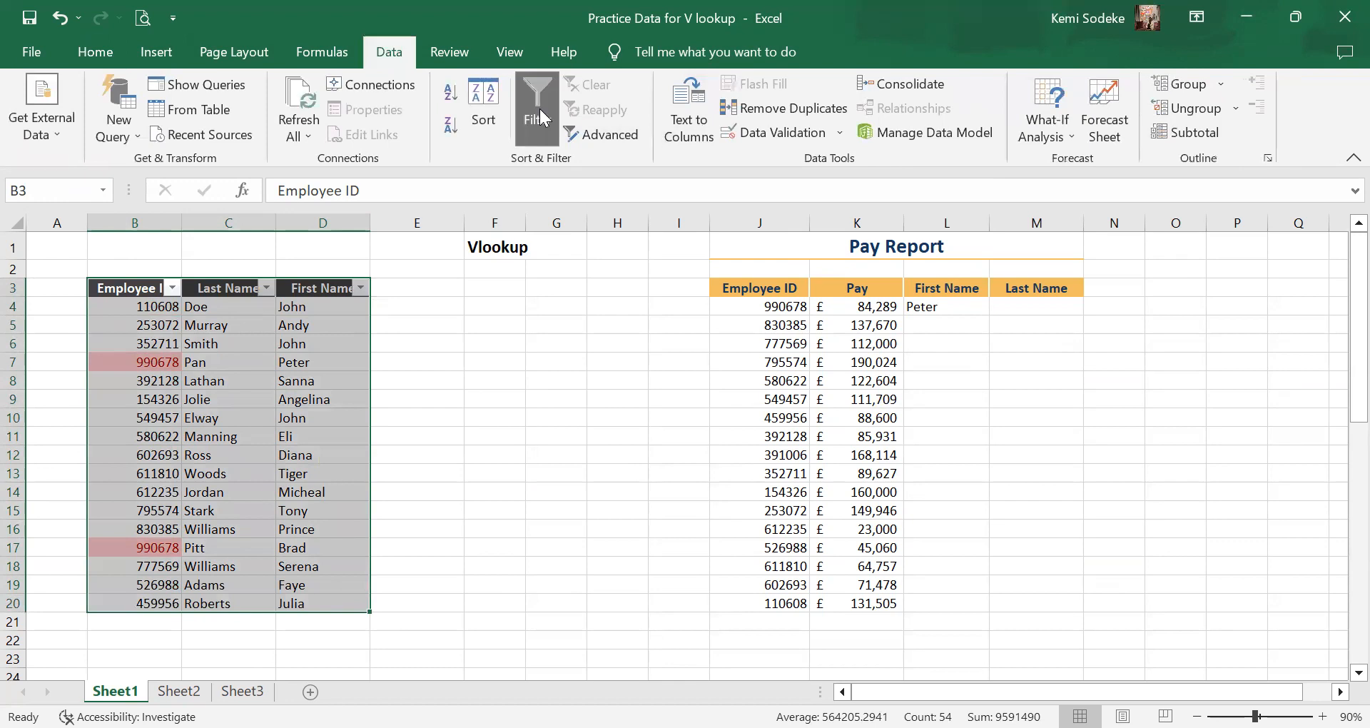
pyautogui.click(169, 287)
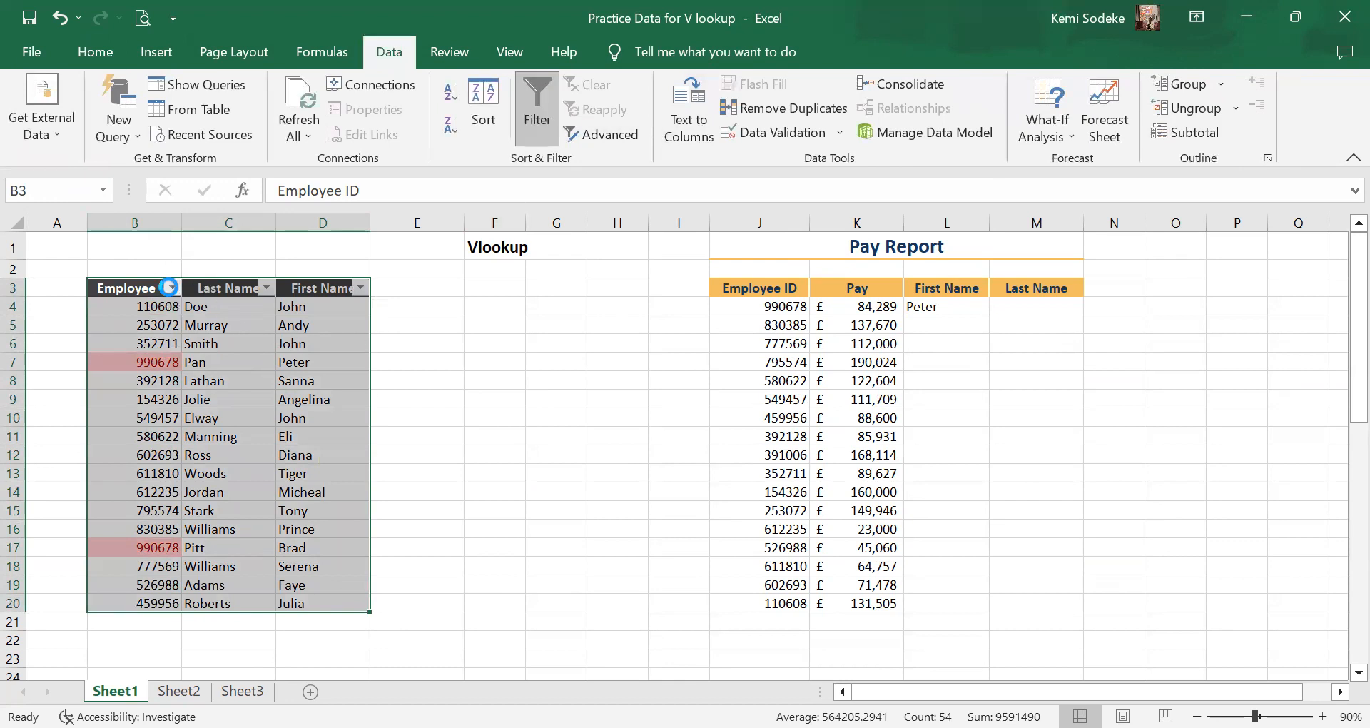
pyautogui.moveTo(321, 408)
pyautogui.click(555, 434)
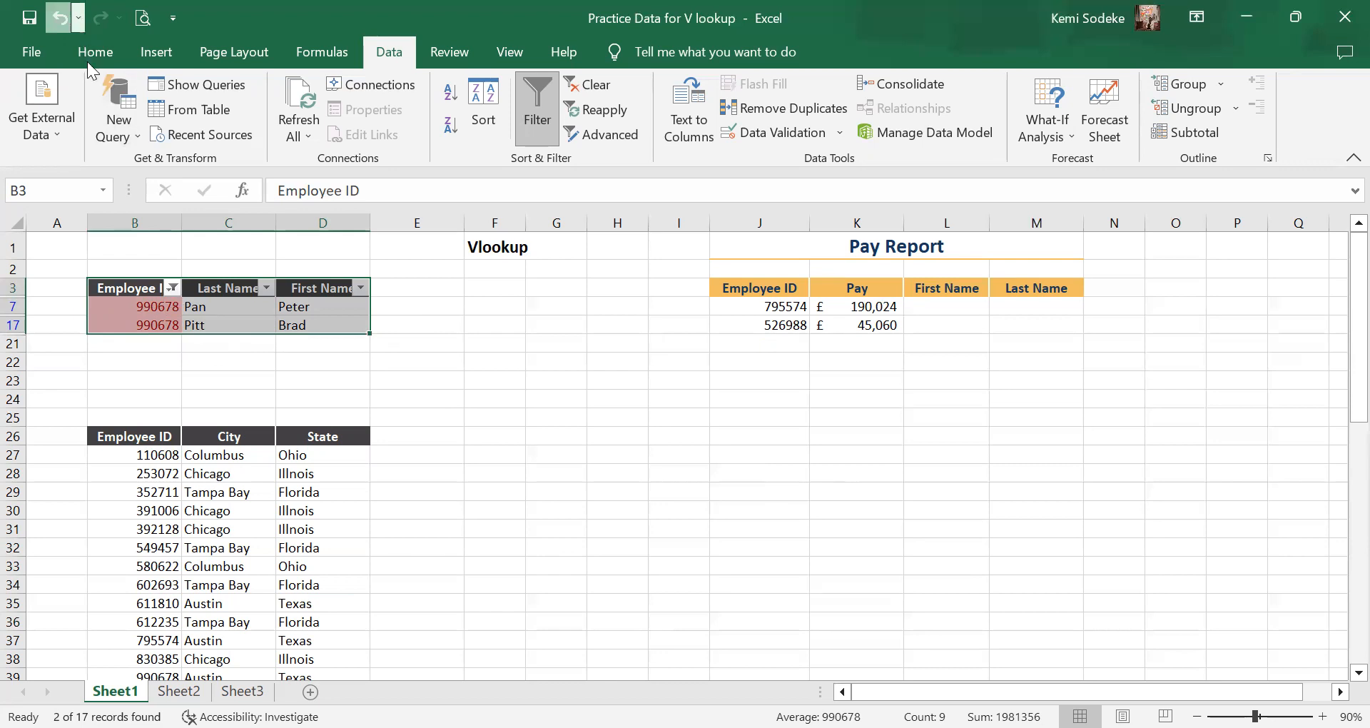
# Undo the recent changes in bulk, including the colour filter, duplicate formatting and Pay Report VLOOKUP entries.
pyautogui.click(79, 15)
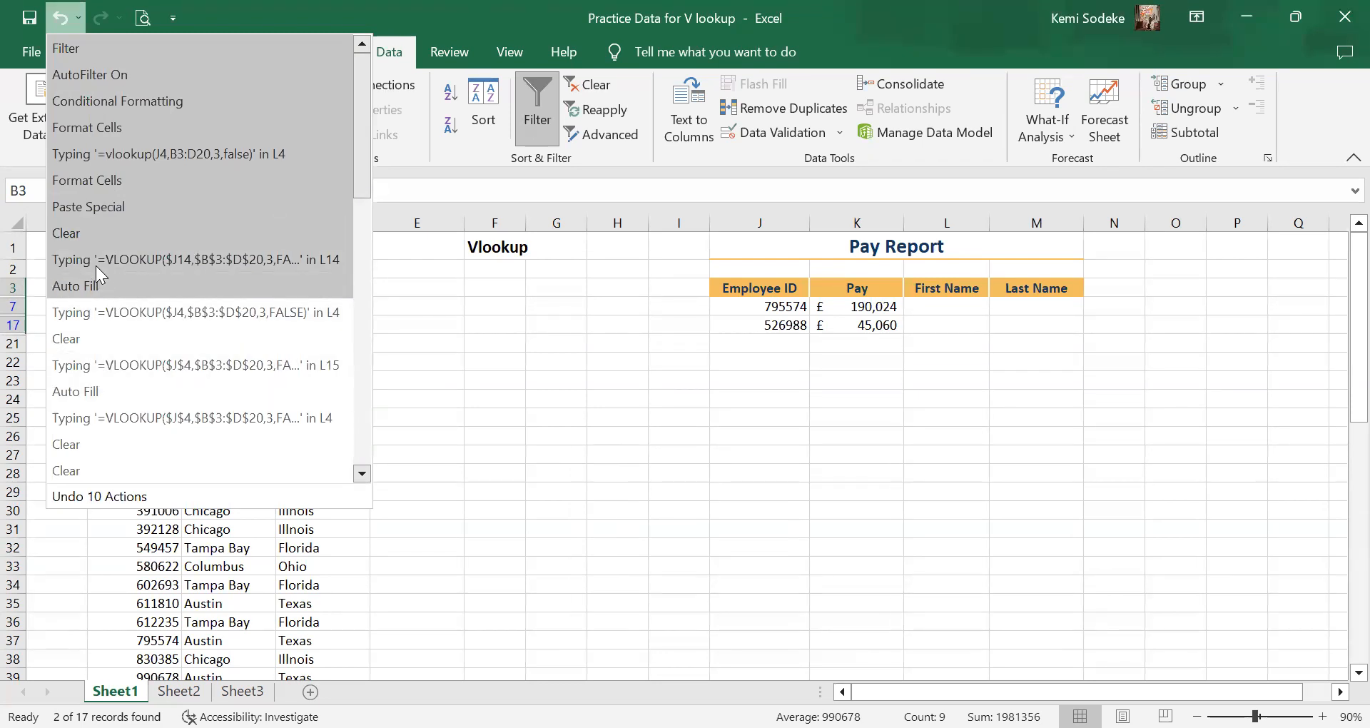
pyautogui.click(408, 443)
pyautogui.press('Escape')
pyautogui.click(1008, 434)
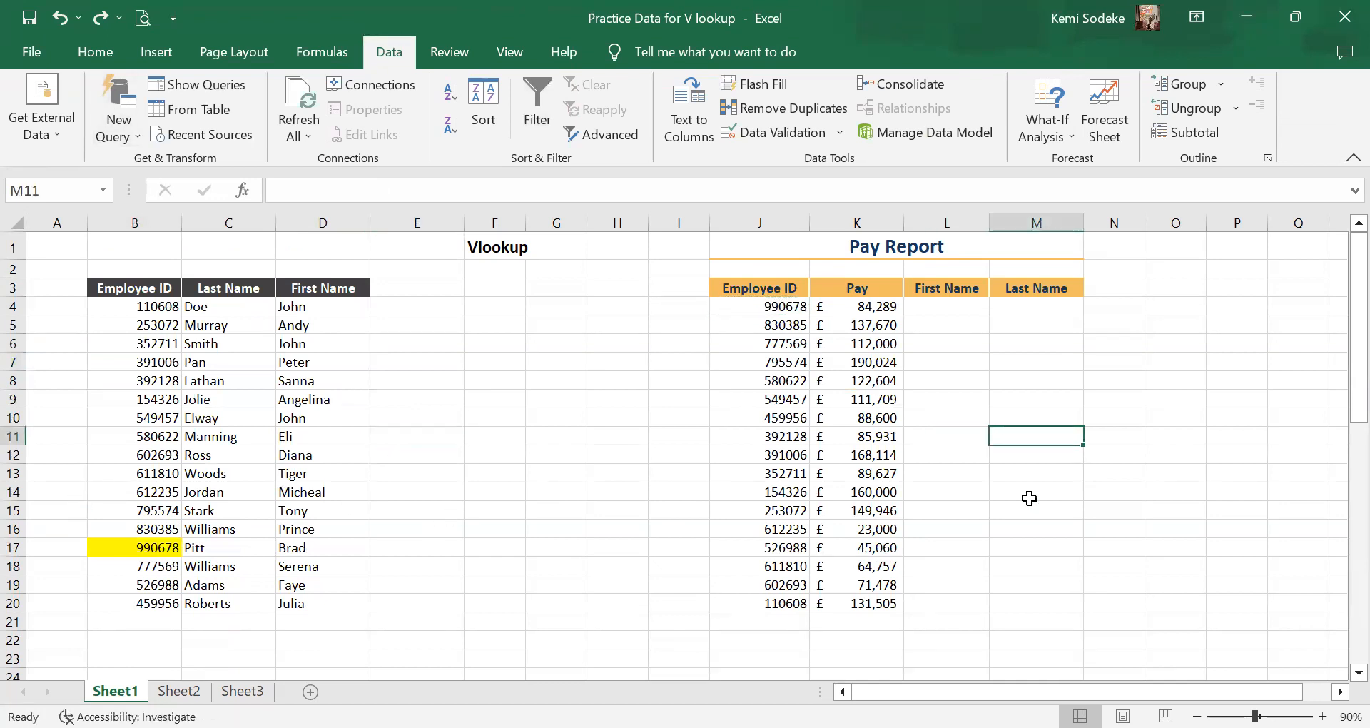
# Start a VLOOKUP formula in L4 with the employee ID in J4 as lookup value, locking only its column as $J4.
pyautogui.click(960, 311)
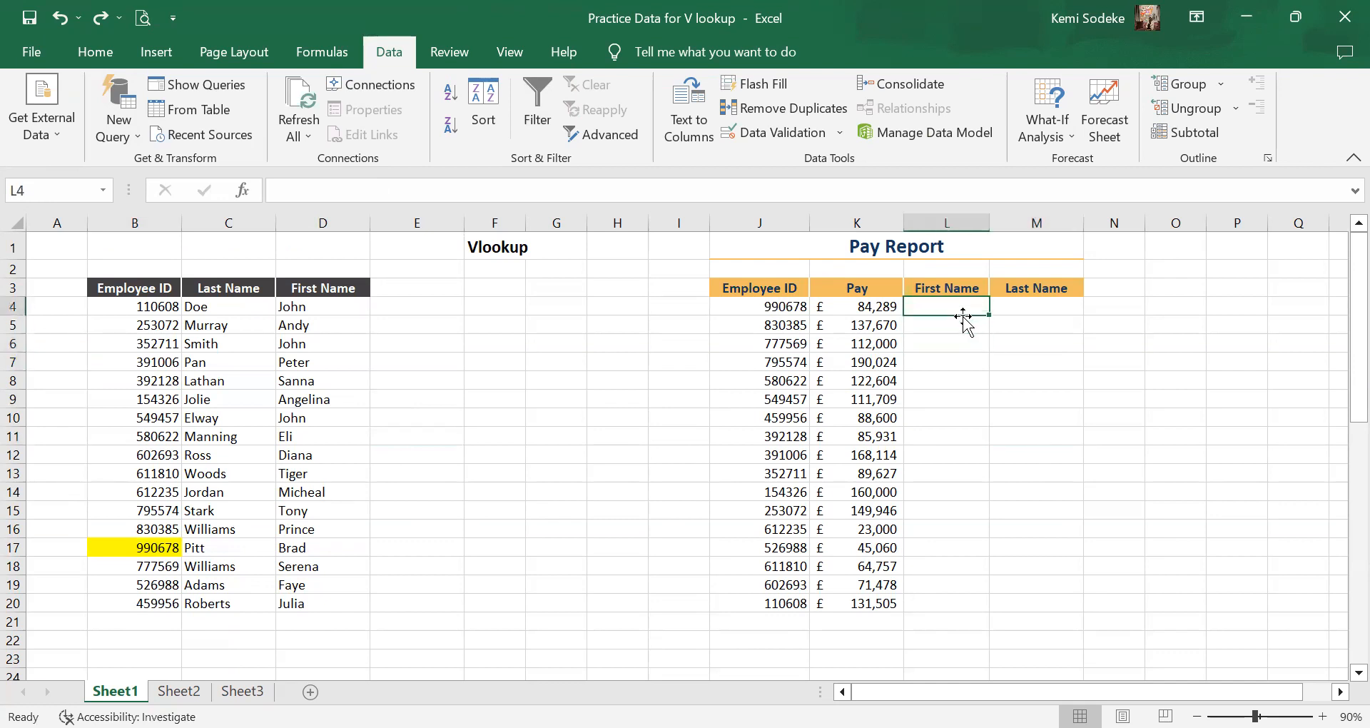
pyautogui.scroll(-3, 961, 551)
pyautogui.scroll(3, 938, 554)
pyautogui.write('=')
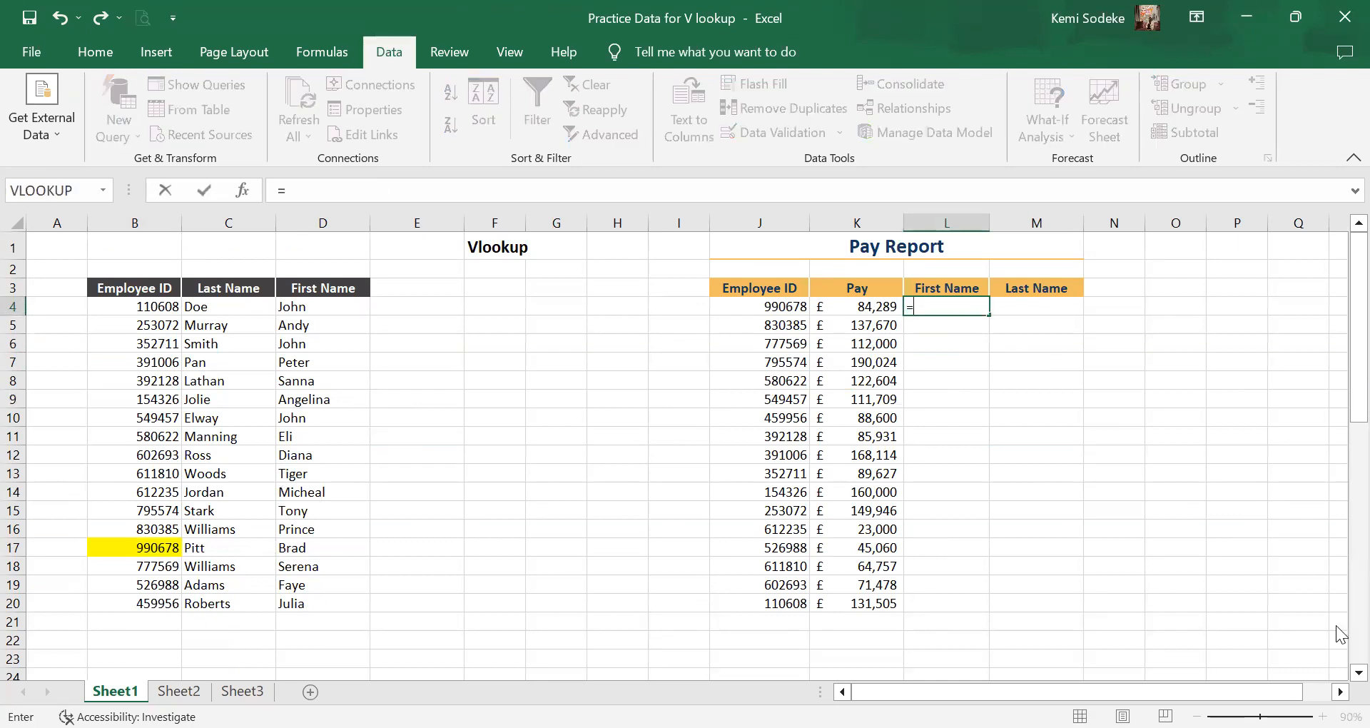
pyautogui.write('vlookup')
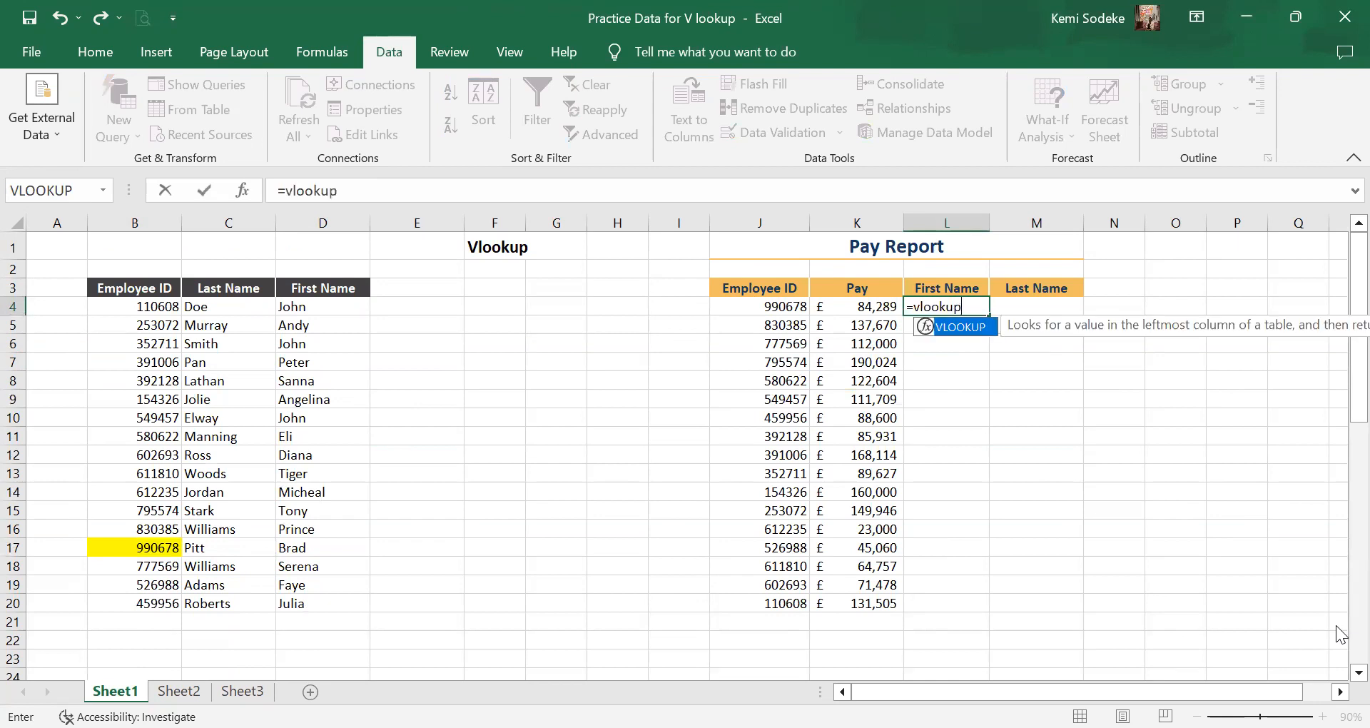
pyautogui.write('(')
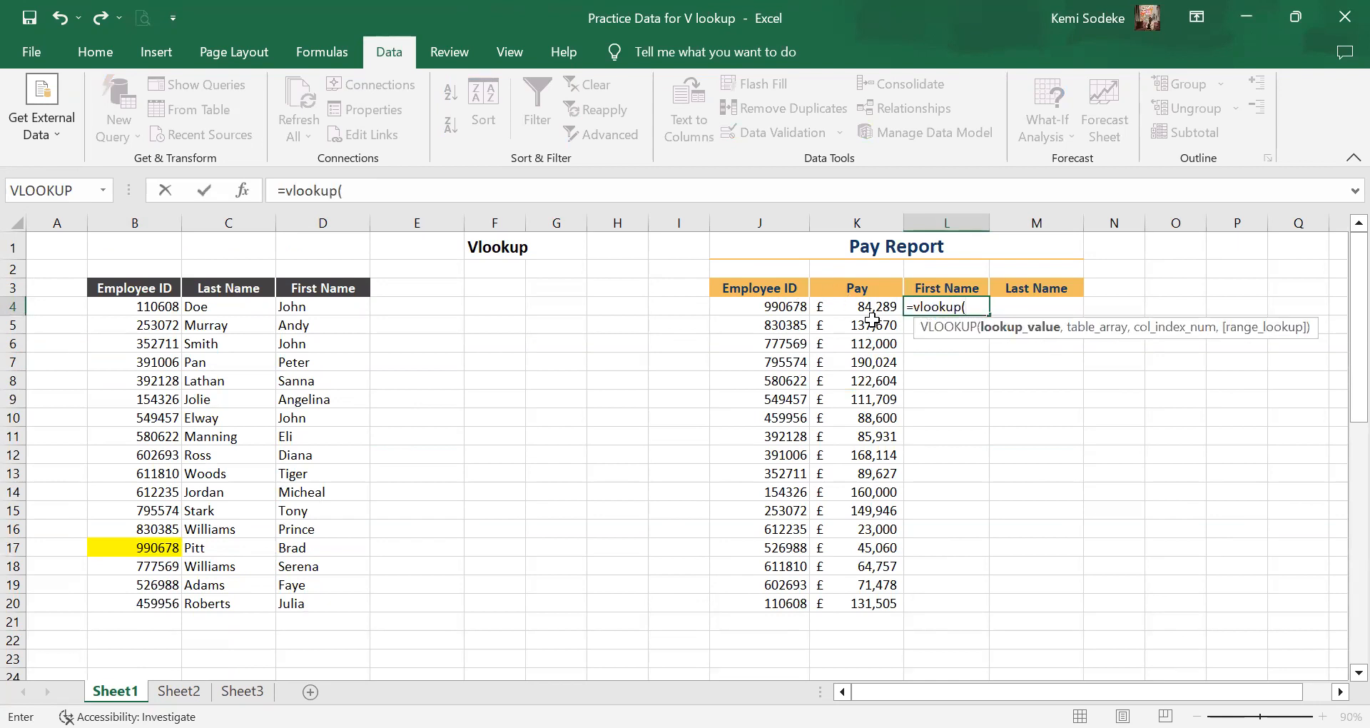
pyautogui.click(794, 309)
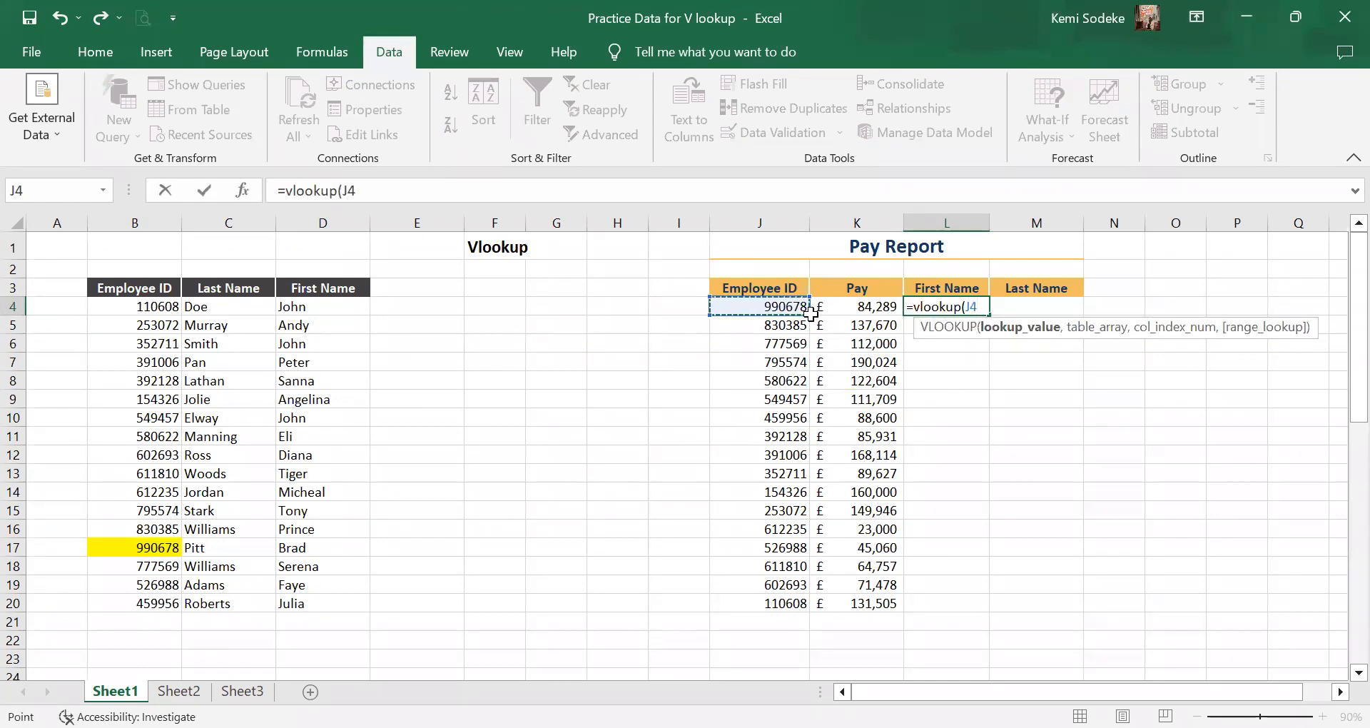
pyautogui.press('F4')
pyautogui.press('F4')
pyautogui.press('F4')
pyautogui.write(',')
# Complete the L4 VLOOKUP with table array $B$3:$D$20, column index 3 and exact match FALSE.
pyautogui.click(153, 290)
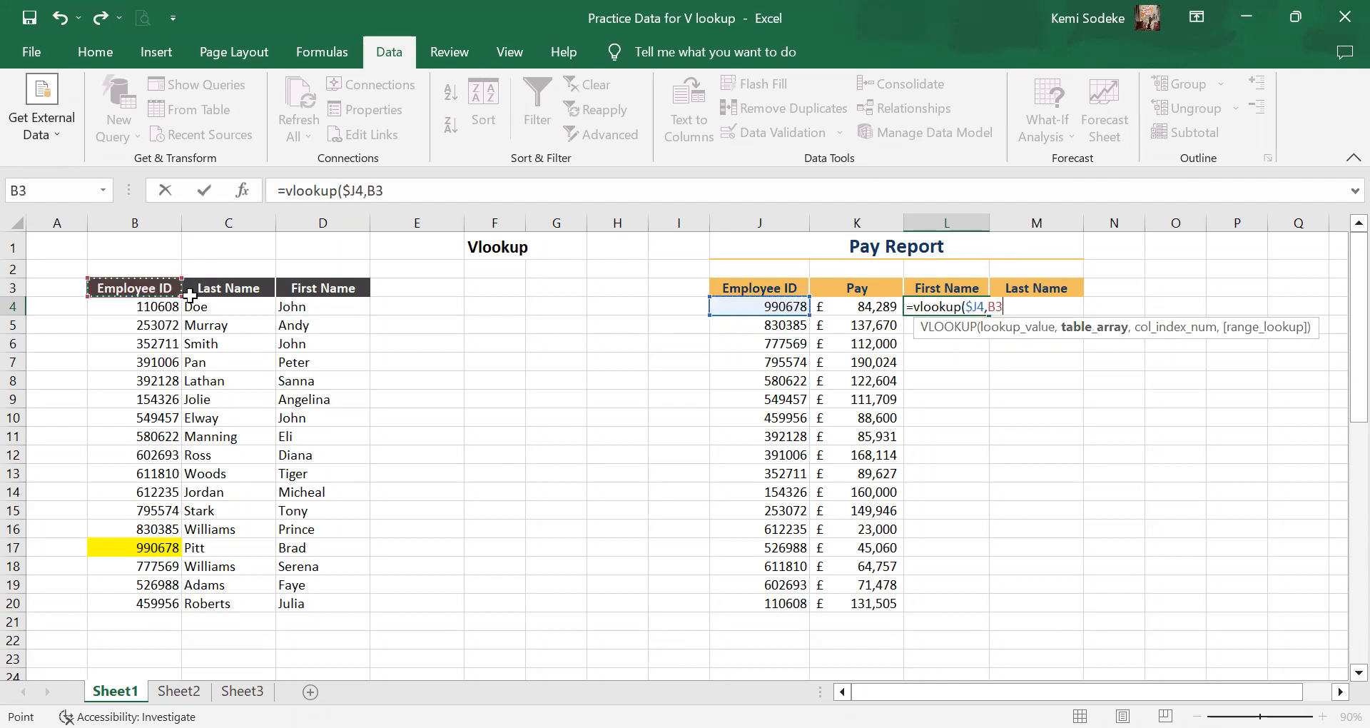
pyautogui.keyDown('shift'); pyautogui.click(311, 603); pyautogui.keyUp('shift')
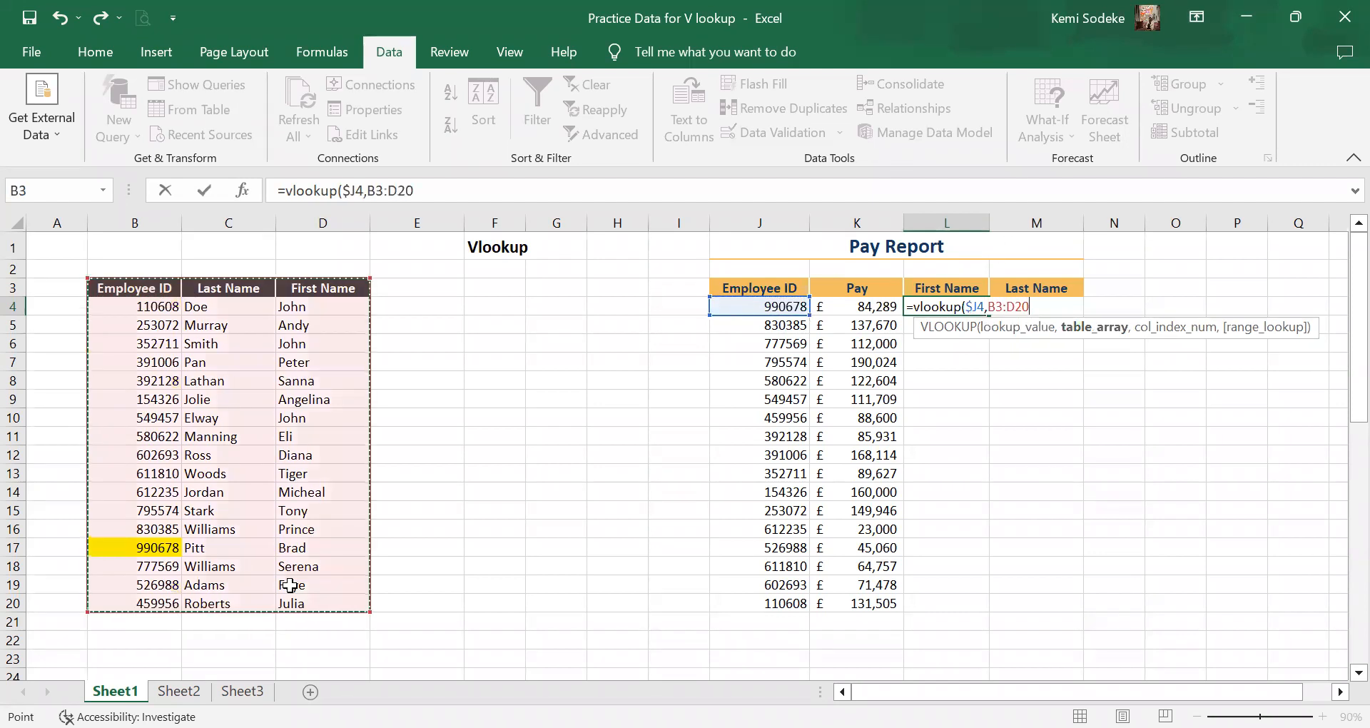
pyautogui.press('F4')
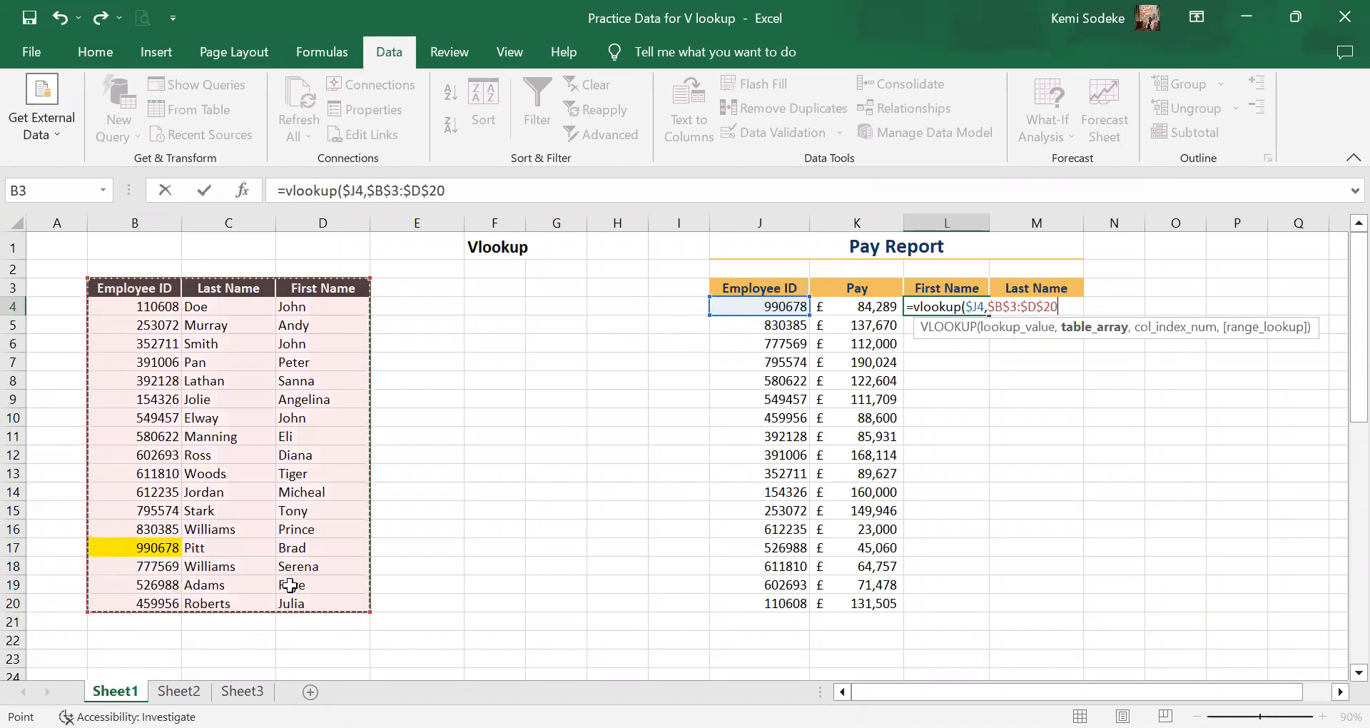
pyautogui.write(',')
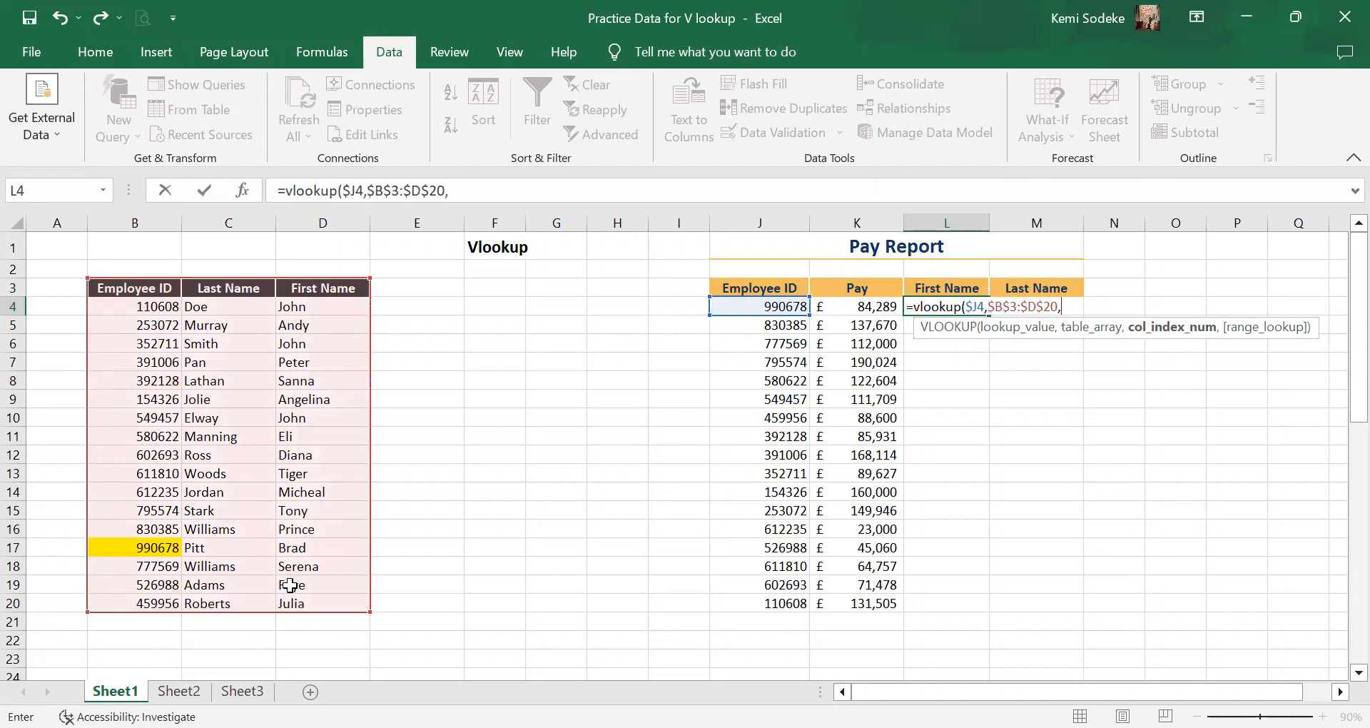
pyautogui.write('3,false')
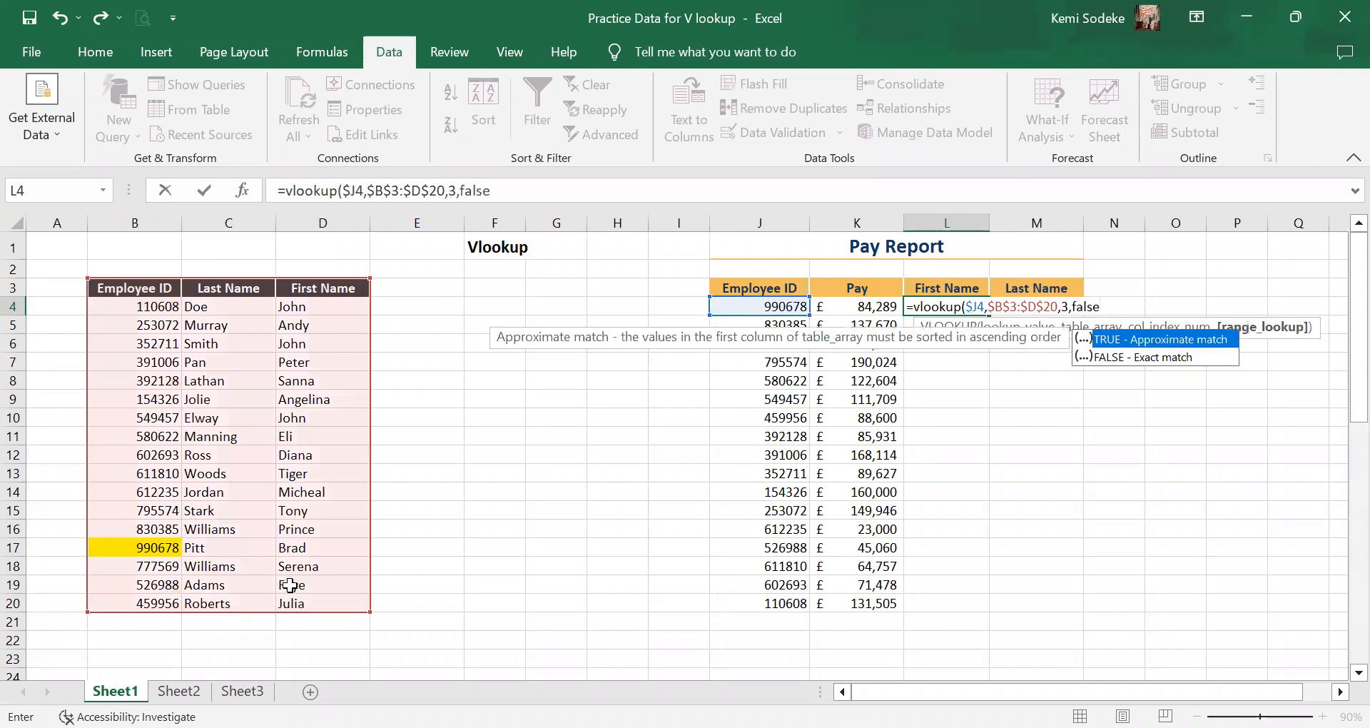
pyautogui.press('Return')
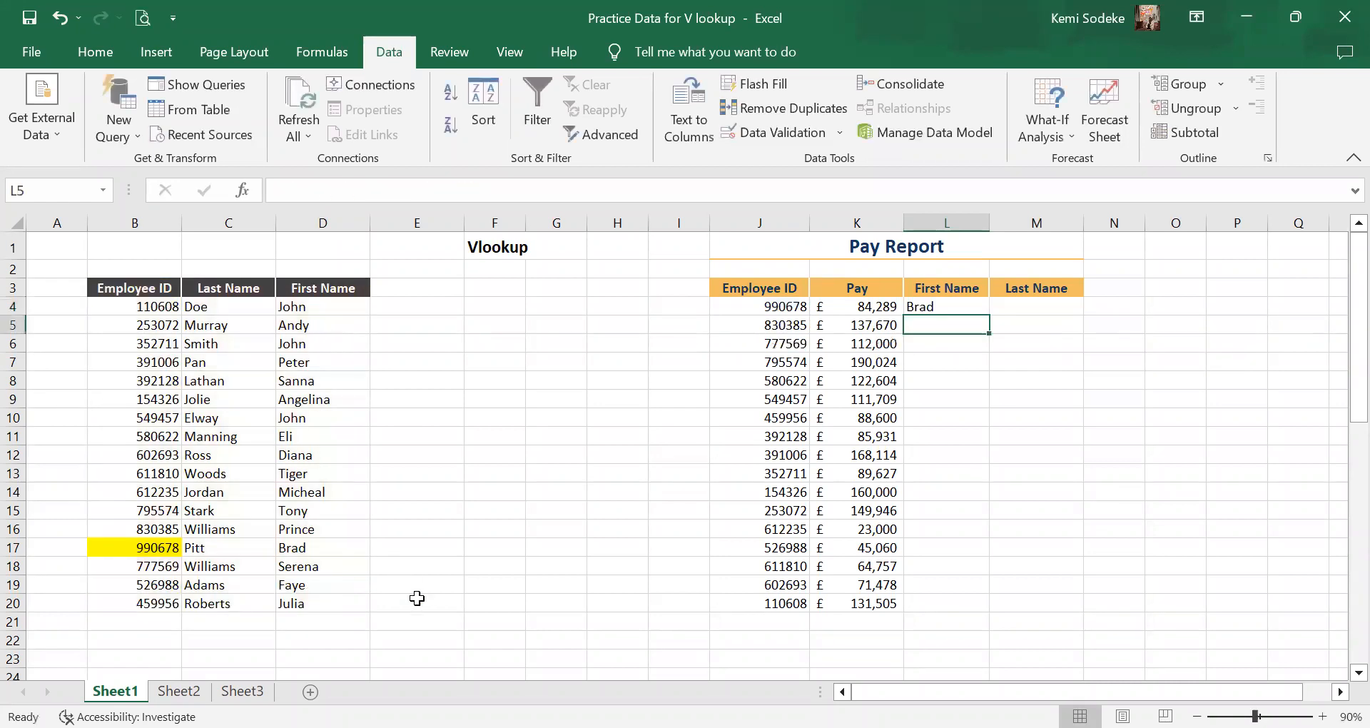
# Copy the First Name formula from L4 into M4 and set its column index to 2 for the last name.
pyautogui.click(974, 303)
pyautogui.moveTo(993, 314); pyautogui.dragTo(1077, 308)
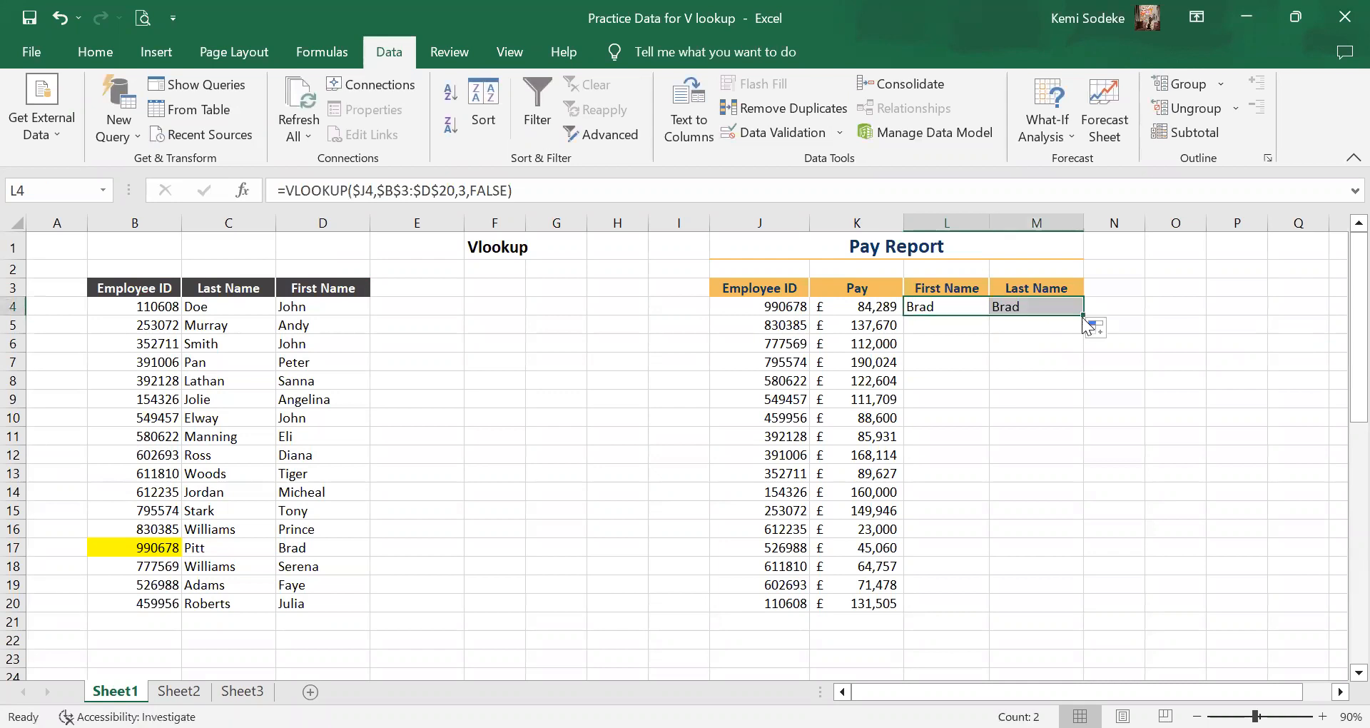
pyautogui.click(1042, 307)
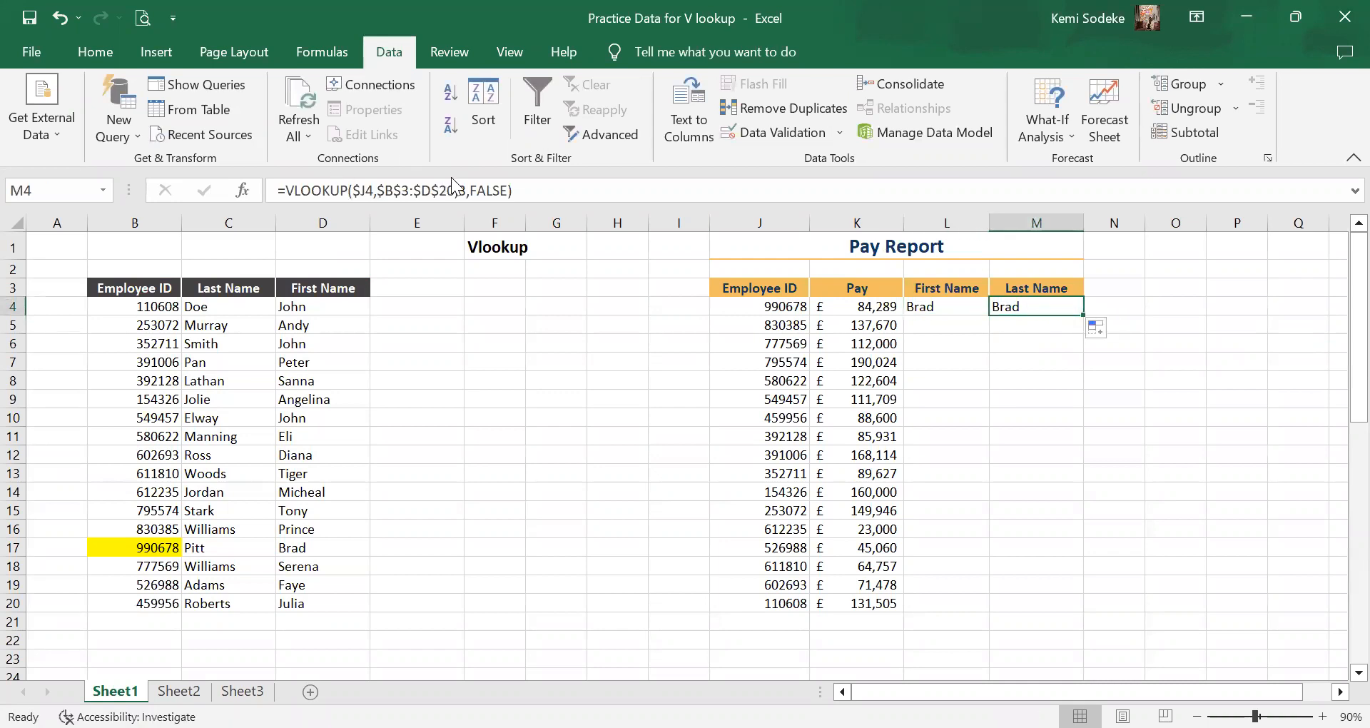
pyautogui.click(467, 182)
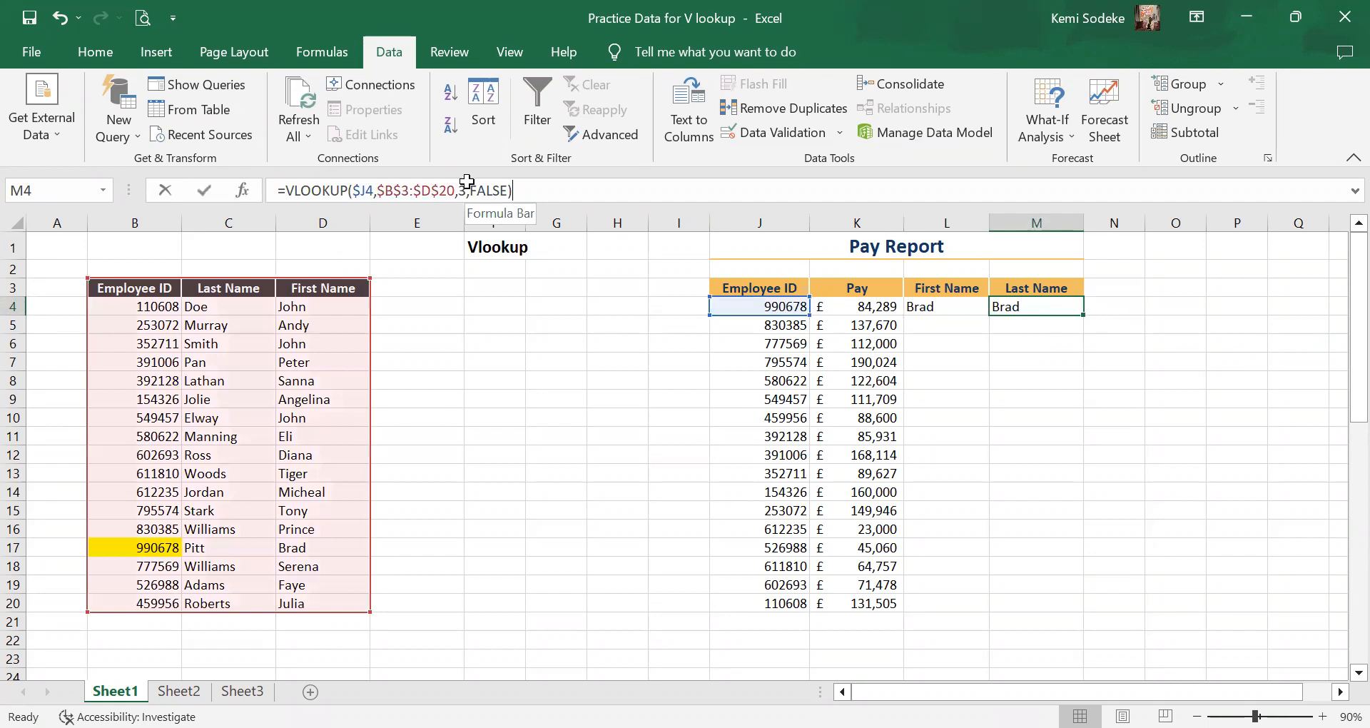
pyautogui.press('BackSpace')
pyautogui.write('2')
pyautogui.press('Return')
# Fill the First Name and Last Name formulas in L4:M4 down to row 20.
pyautogui.moveTo(960, 306); pyautogui.dragTo(1068, 613)
pyautogui.scroll(-2, 1142, 411)
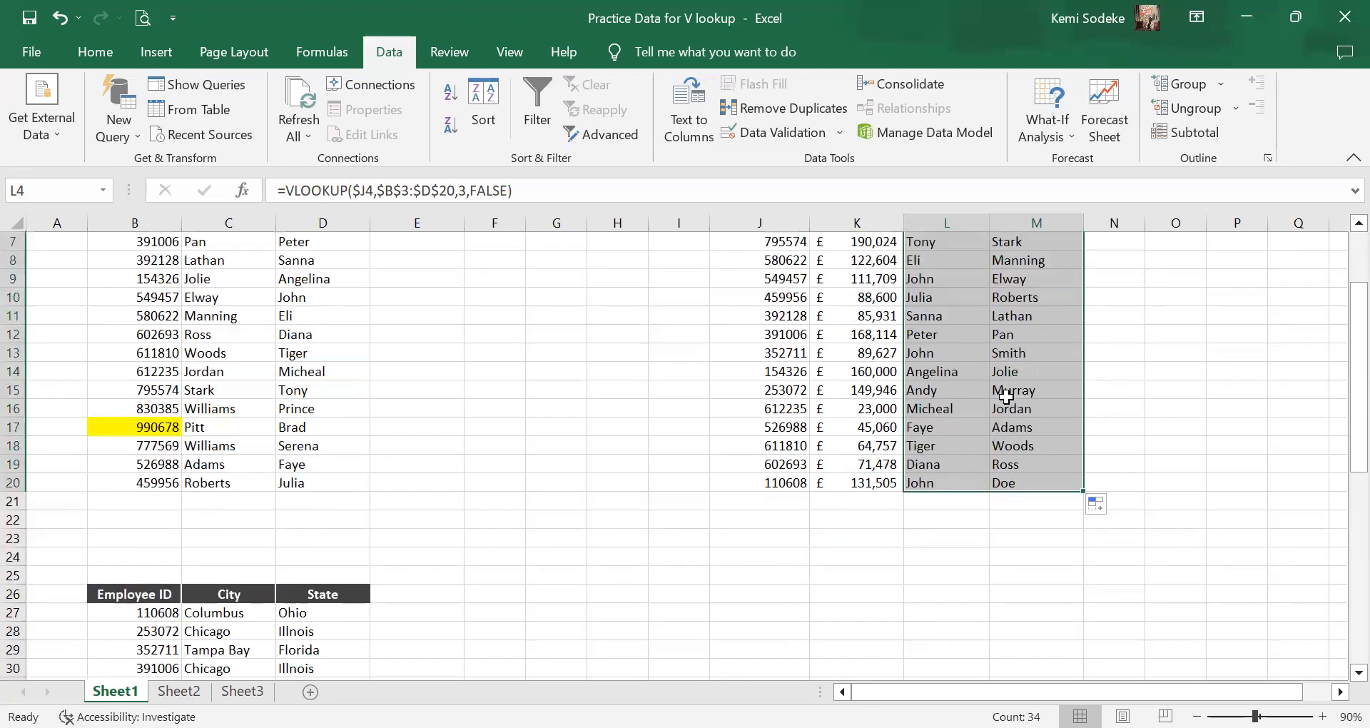
pyautogui.scroll(2, 1110, 358)
# Copy the City and State headers from C26:D26 into N3:O3 of the Pay Report.
pyautogui.scroll(-4, 511, 507)
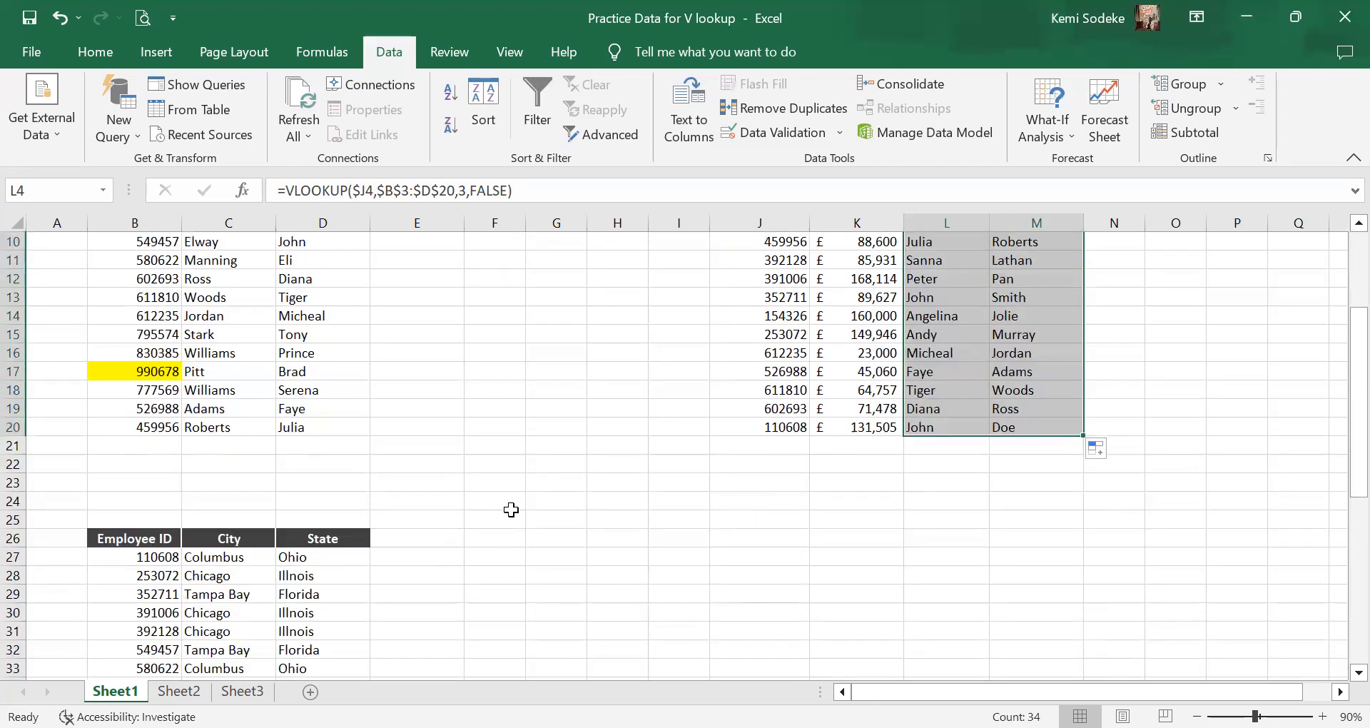
pyautogui.moveTo(237, 484); pyautogui.dragTo(292, 479)
pyautogui.hotkey('ctrl', 'c')
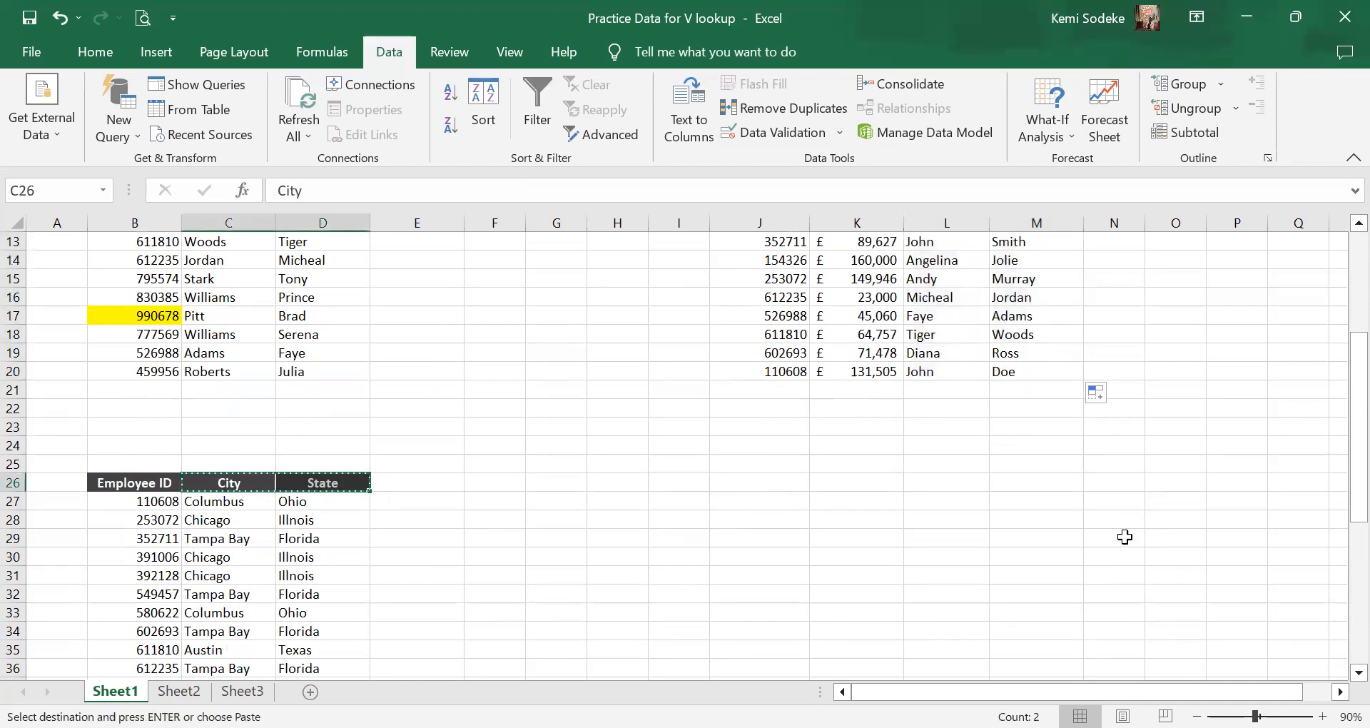
pyautogui.scroll(4, 1183, 303)
pyautogui.click(1126, 287)
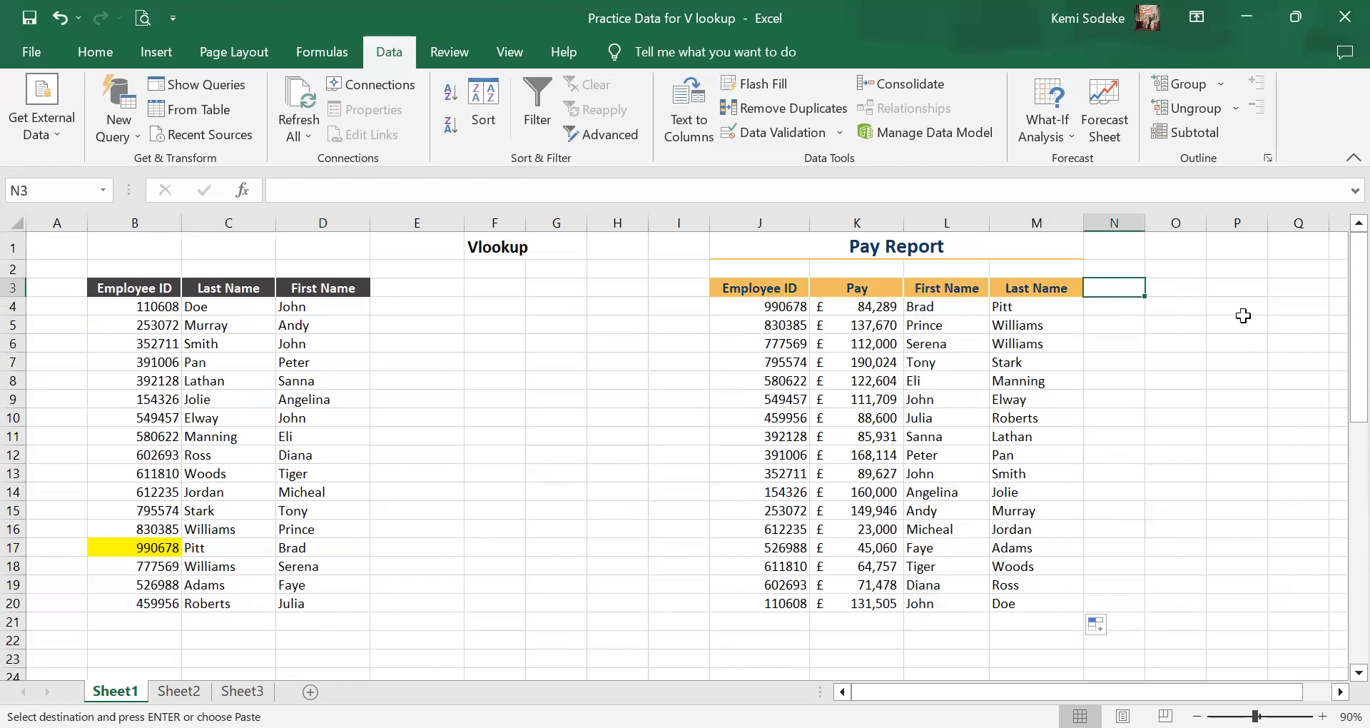
pyautogui.hotkey('ctrl', 'v')
# Apply the Last Name header's formatting in M3 to the City and State headers N3:O3 with Format Painter.
pyautogui.hscroll(3, 1116, 453)
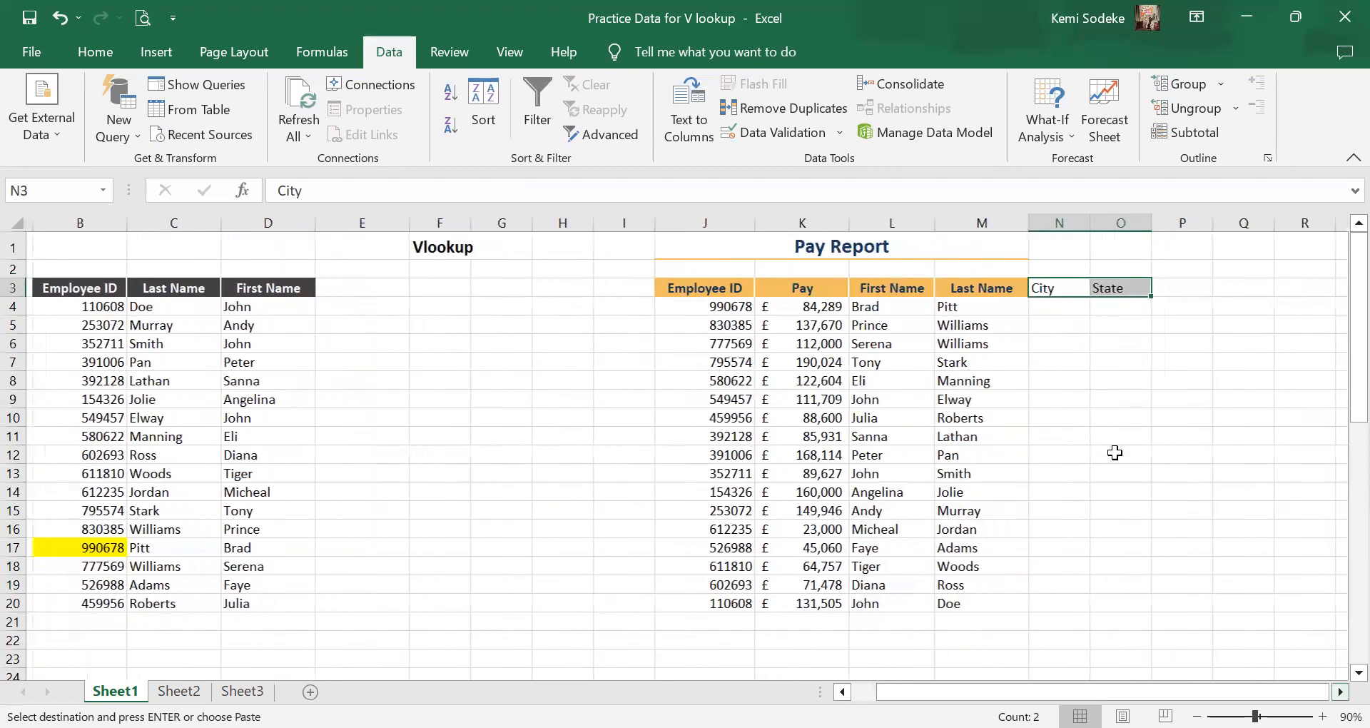
pyautogui.press('Left')
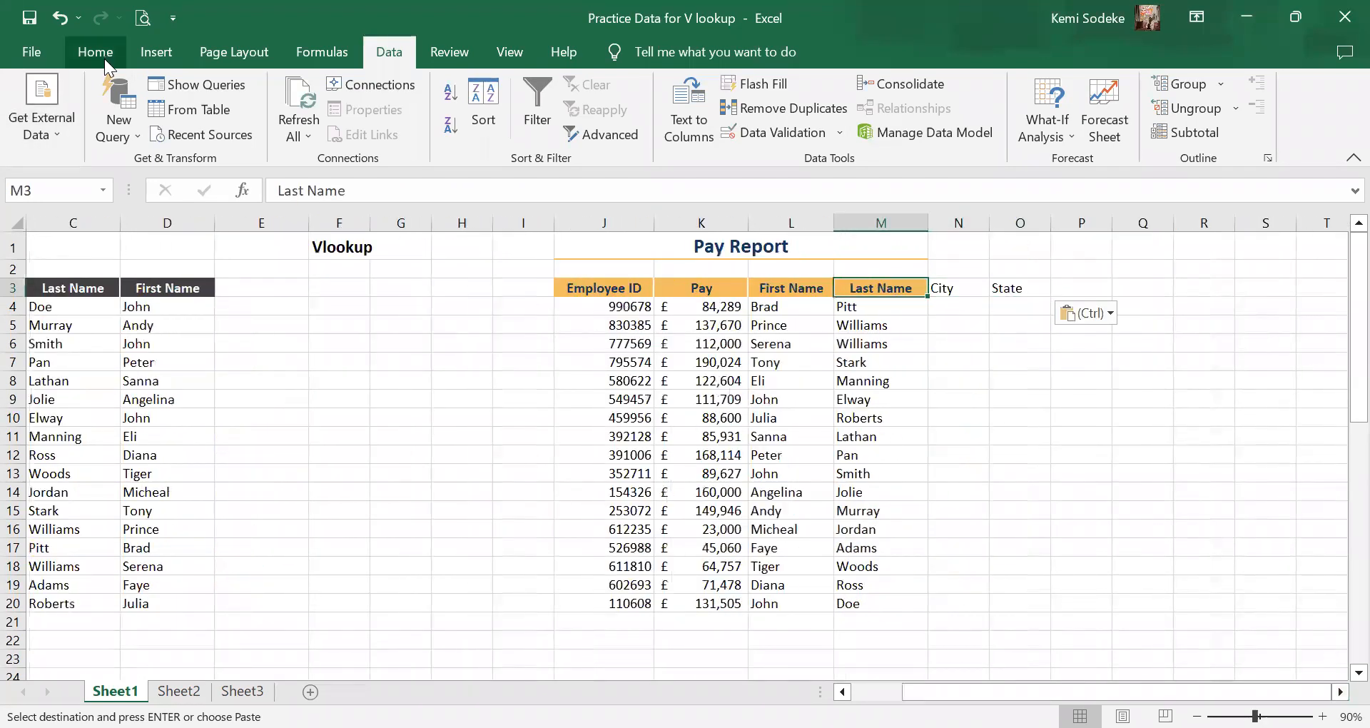
pyautogui.click(100, 54)
pyautogui.click(64, 133)
pyautogui.moveTo(944, 289); pyautogui.dragTo(1009, 289)
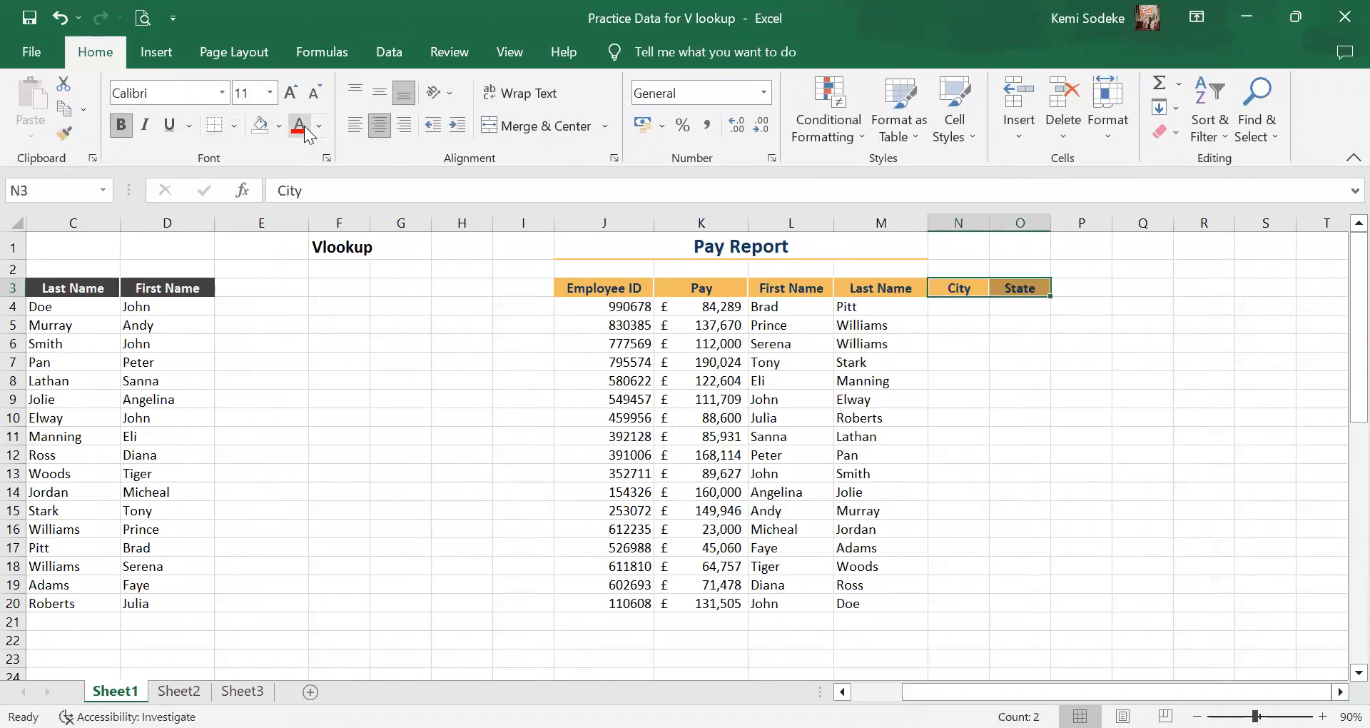
# Give the City and State headers in N3:O3 a light purple fill.
pyautogui.click(278, 126)
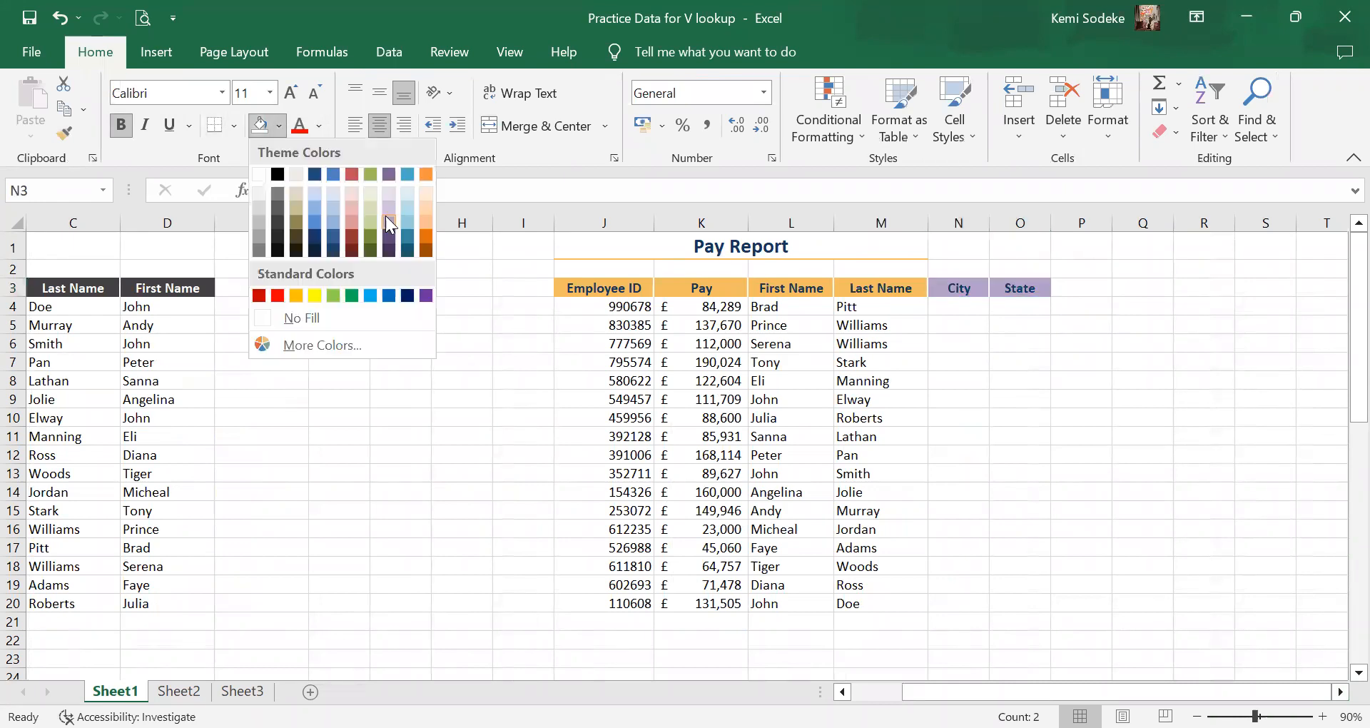
pyautogui.click(387, 212)
pyautogui.click(1266, 473)
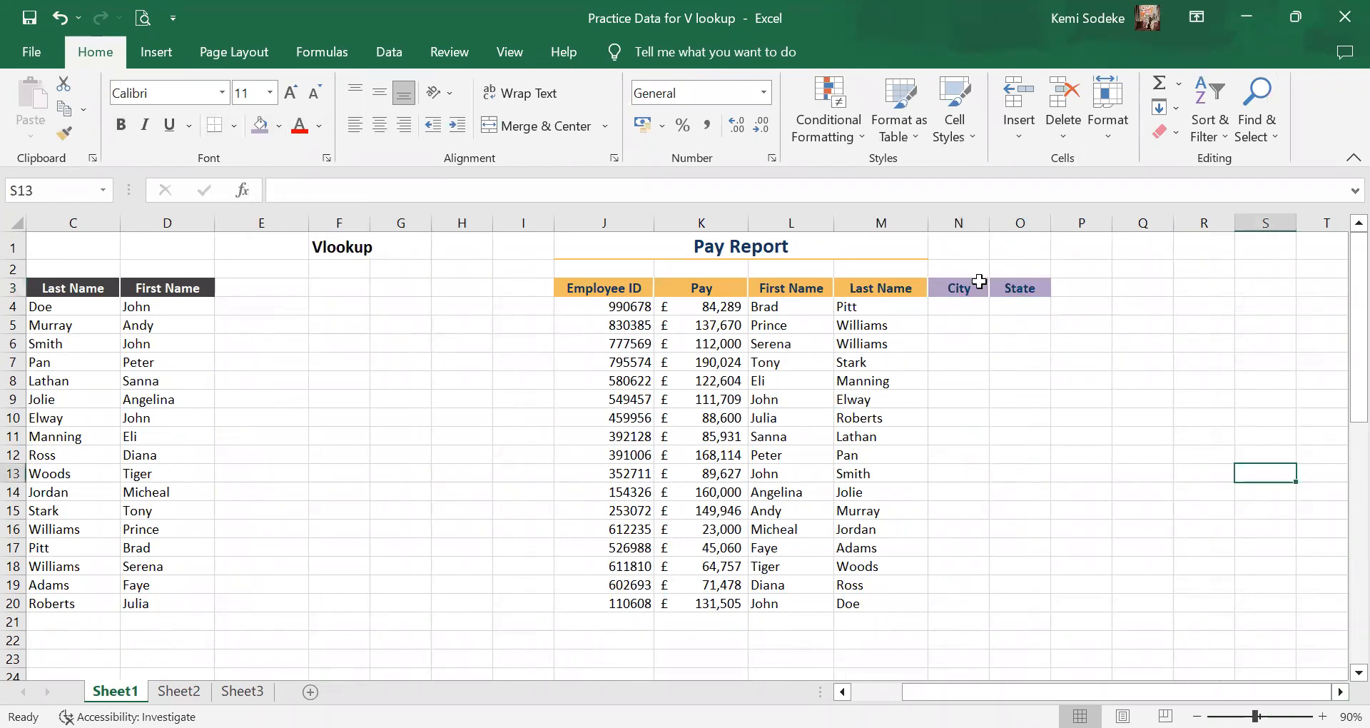
# Examine the employee city and state table B26:D43 as the source for the Pay Report's City and State columns.
pyautogui.click(958, 288)
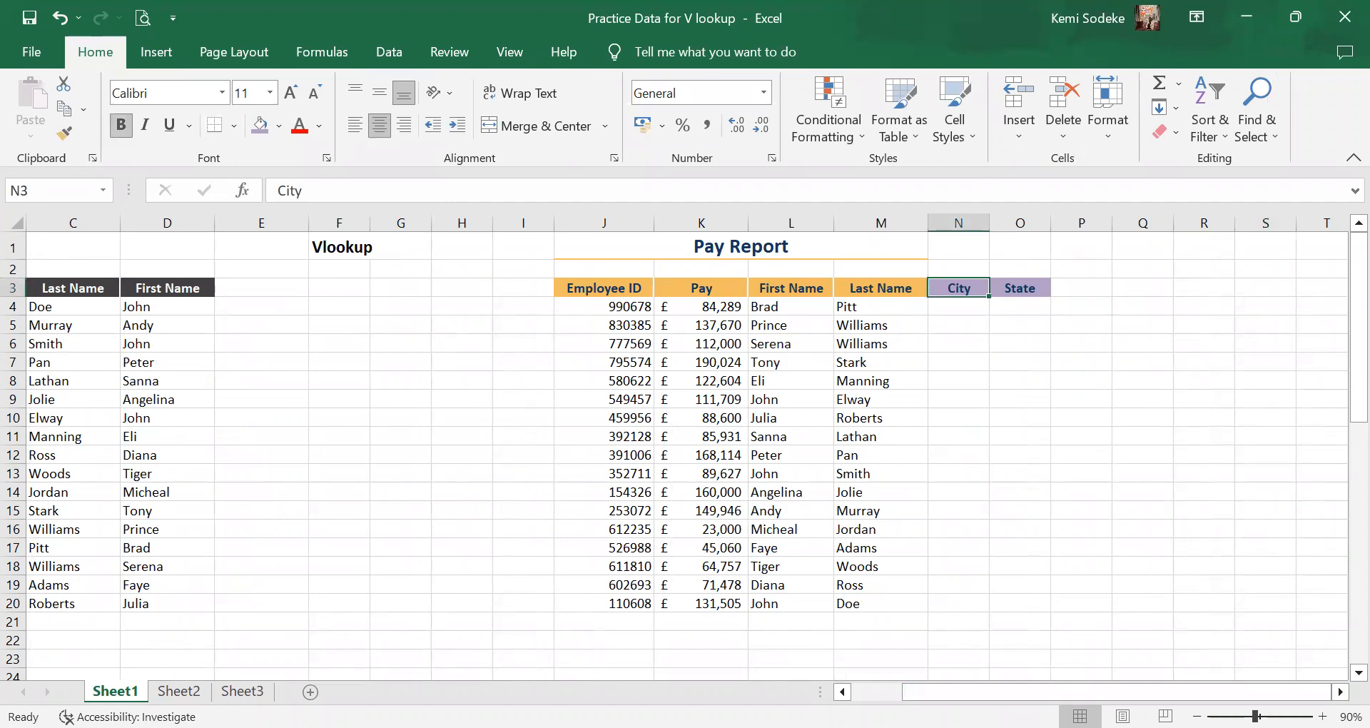
pyautogui.scroll(-4, 685, 450)
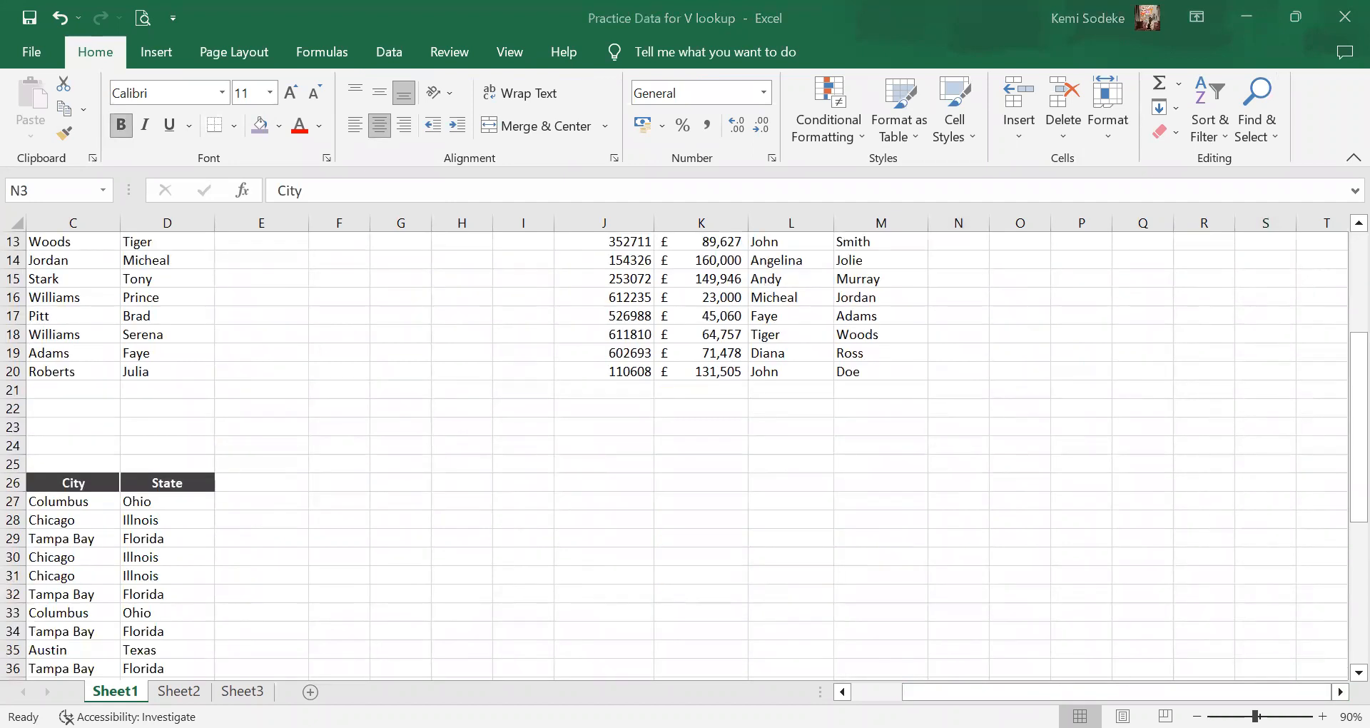
pyautogui.hscroll(-2, 422, 590)
pyautogui.scroll(-3, 184, 281)
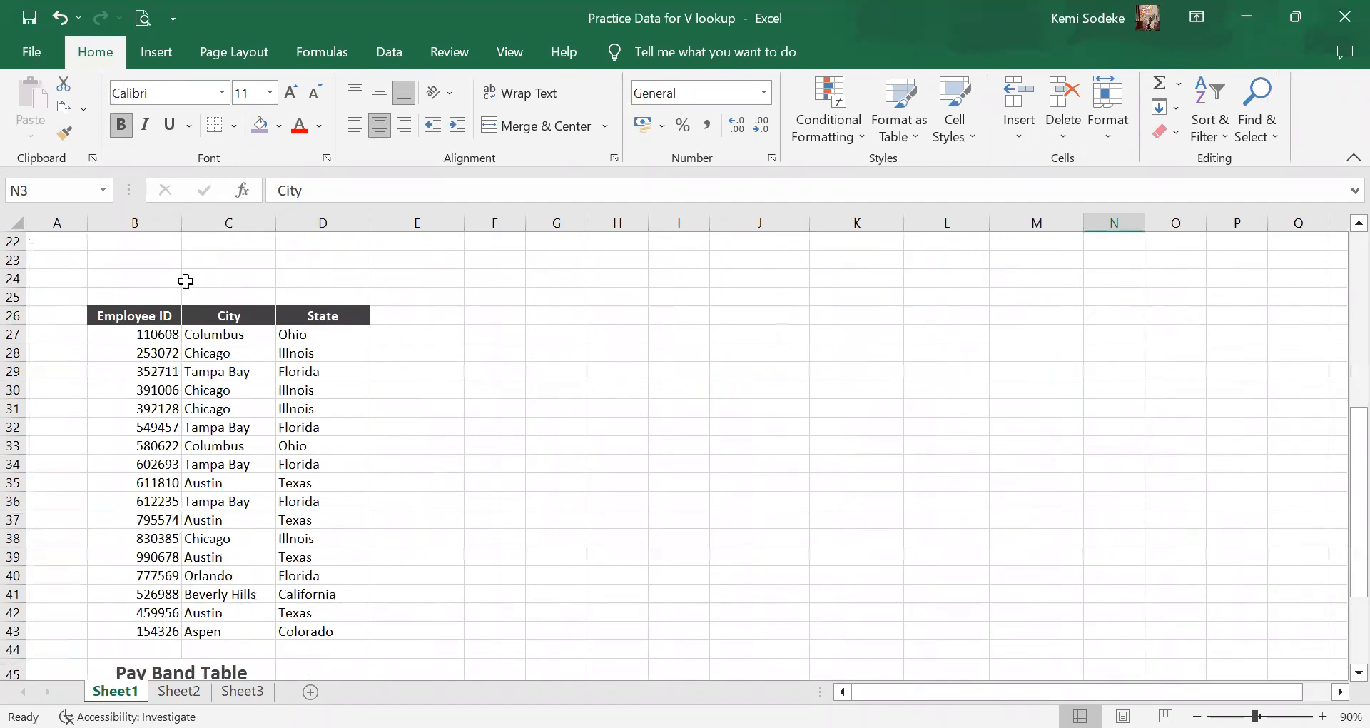
pyautogui.moveTo(138, 316); pyautogui.dragTo(314, 631)
pyautogui.scroll(7, 566, 498)
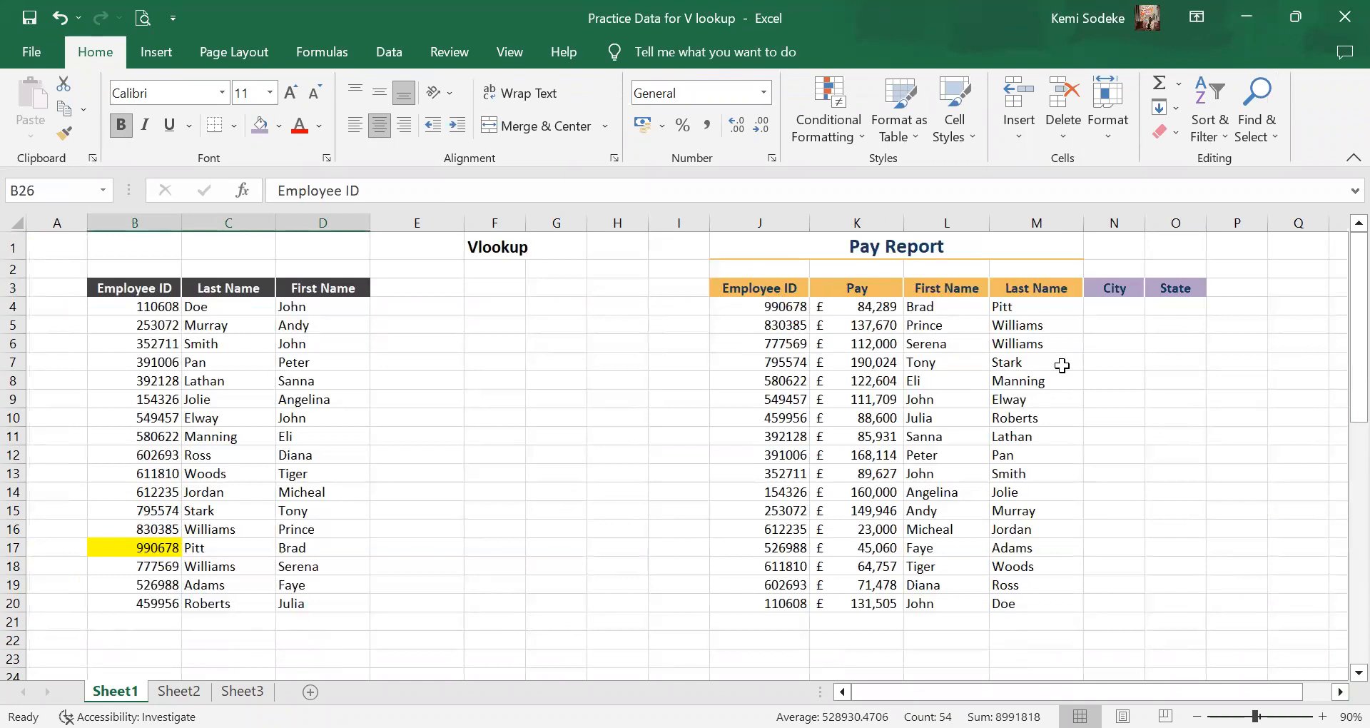
pyautogui.click(1113, 316)
pyautogui.click(1169, 307)
pyautogui.click(1116, 306)
# Widen the City and State columns N and O slightly.
pyautogui.moveTo(1147, 216); pyautogui.dragTo(1236, 222)
pyautogui.click(1340, 691)
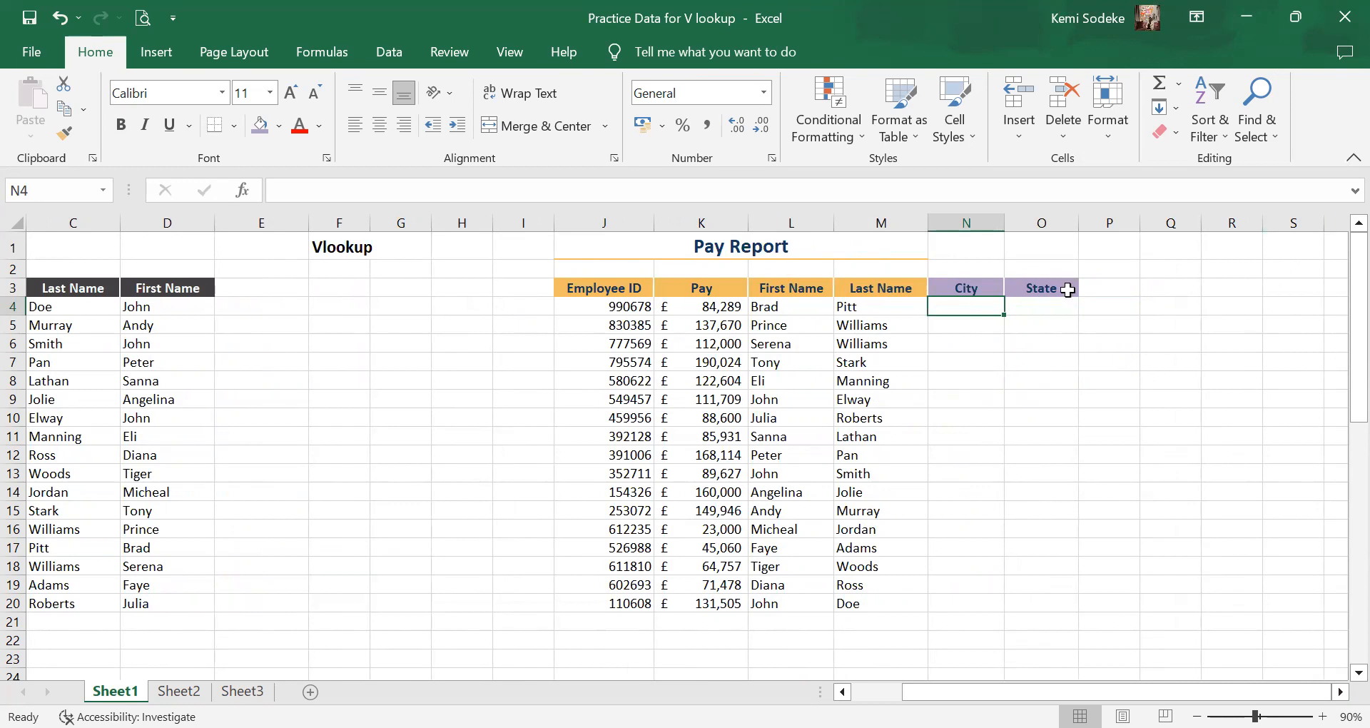
pyautogui.click(1109, 380)
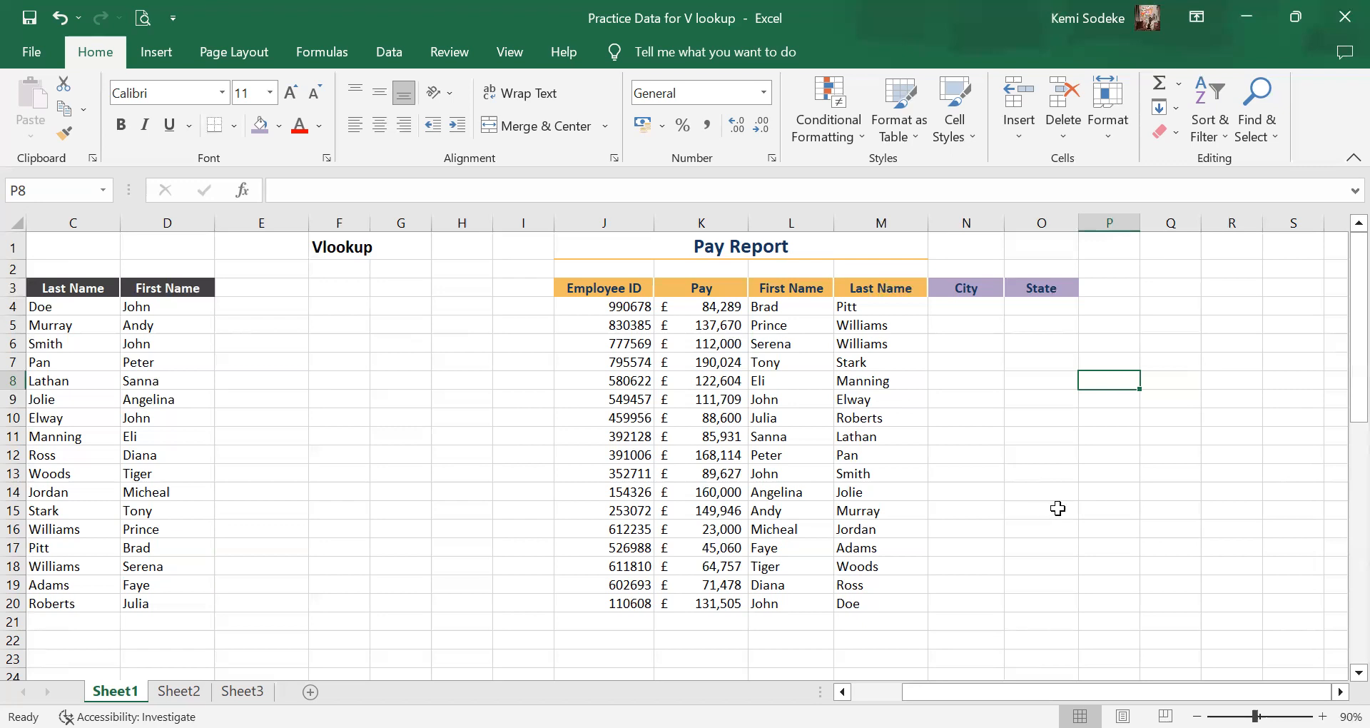
# Copy the Last Name VLOOKUP formula from M4 across into City cell N4.
pyautogui.click(886, 313)
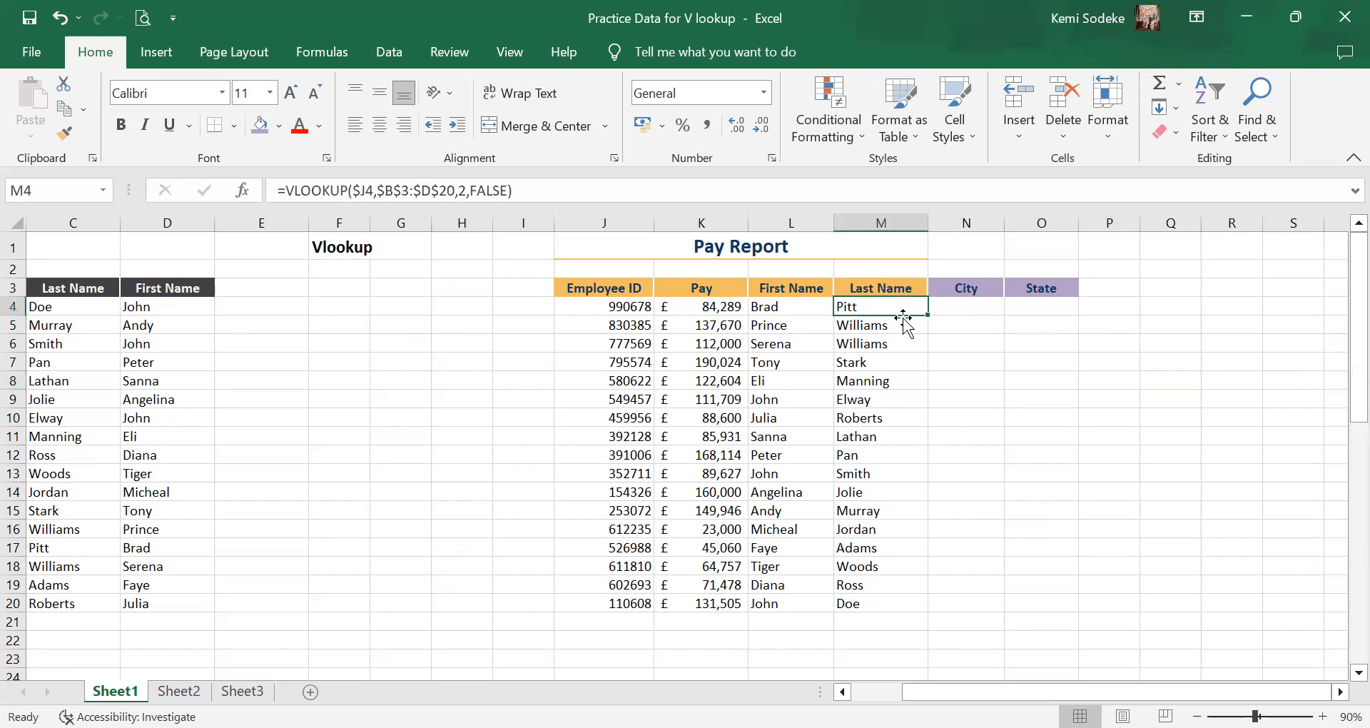
pyautogui.moveTo(928, 316); pyautogui.dragTo(985, 312)
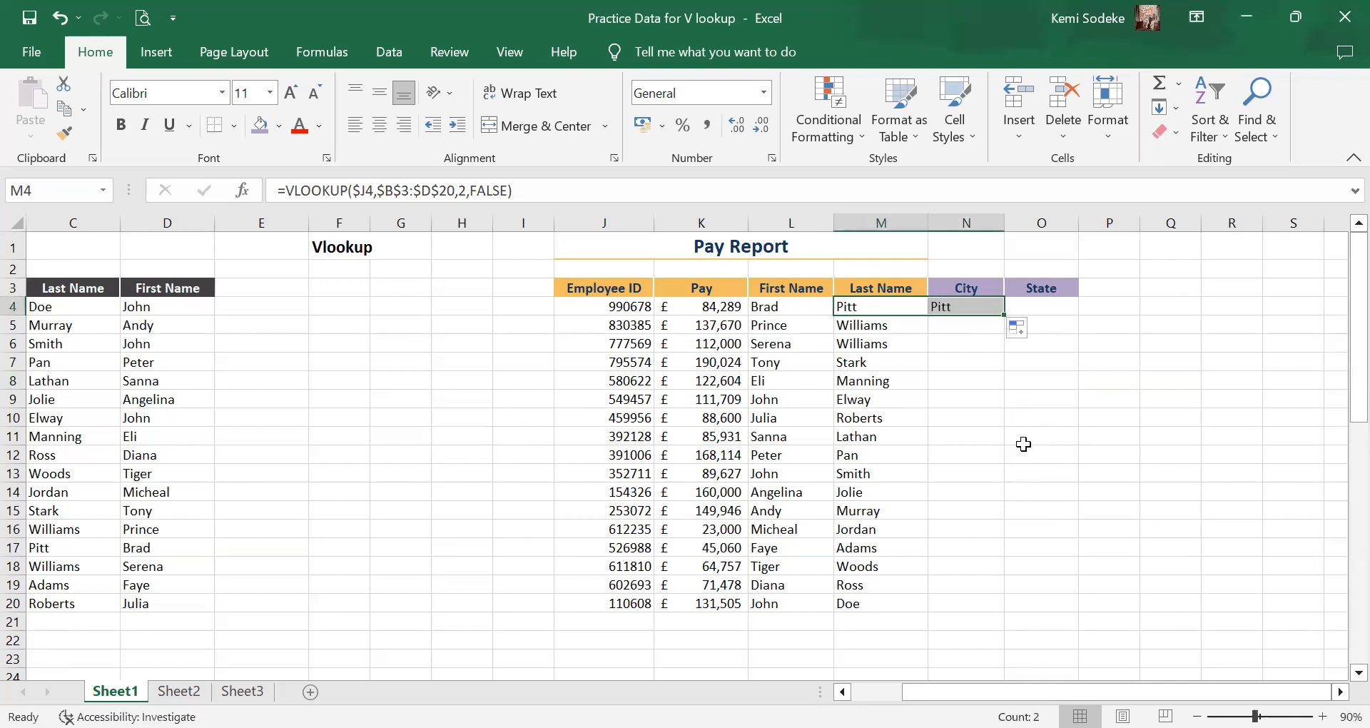
pyautogui.click(970, 311)
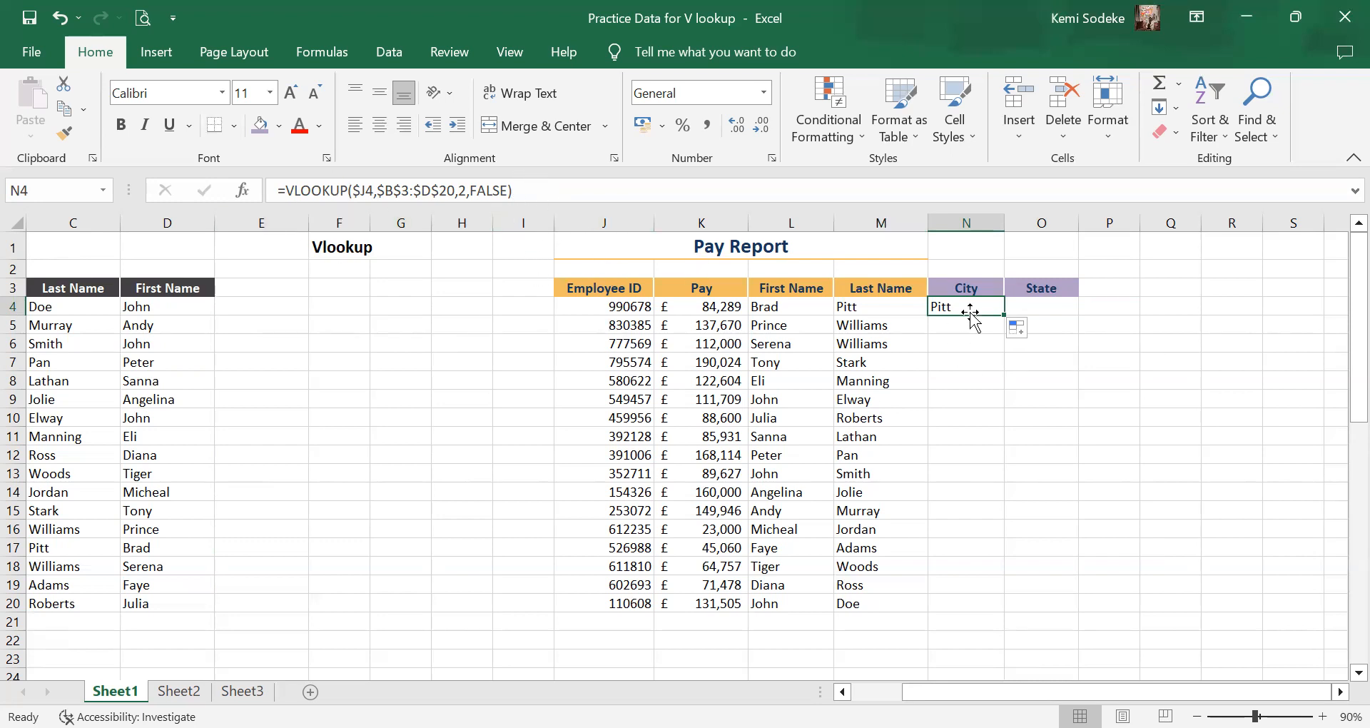
# Move the table range in N4's VLOOKUP formula to the city and state table, $B$26:$D$43.
pyautogui.click(537, 193)
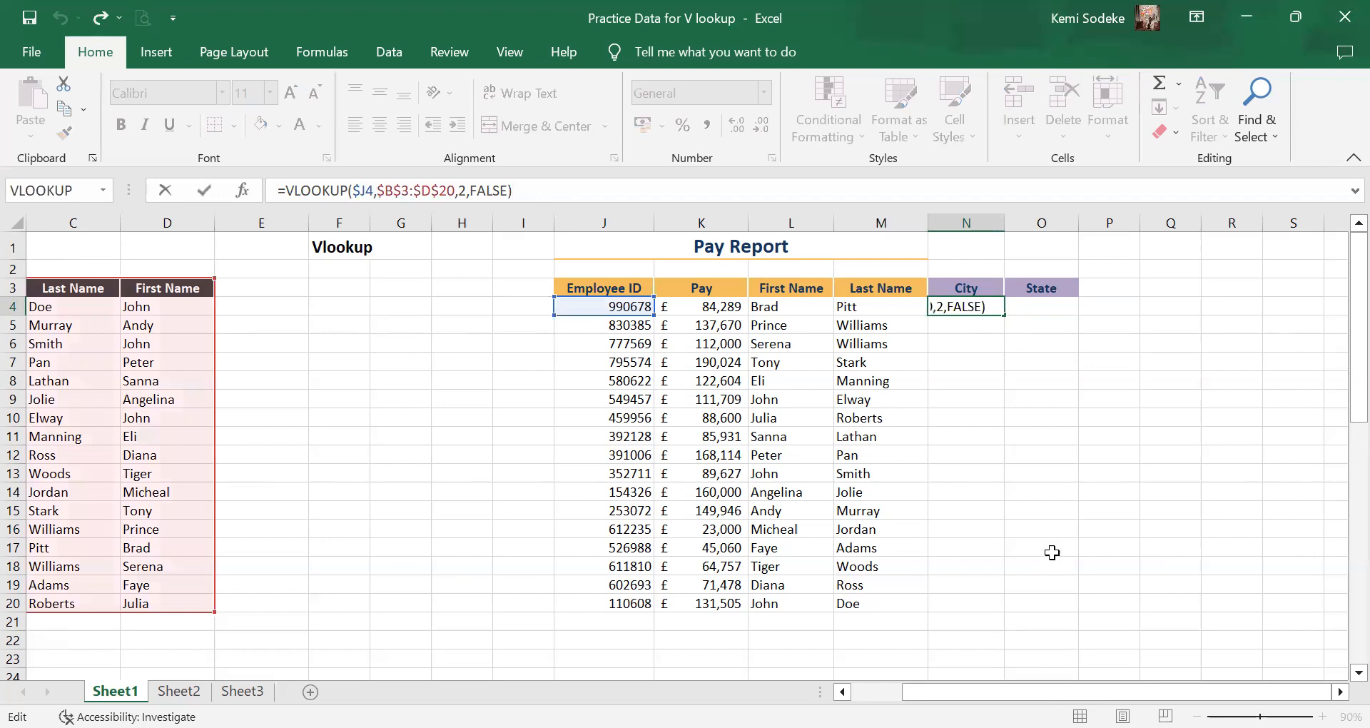
pyautogui.hscroll(-2, 676, 457)
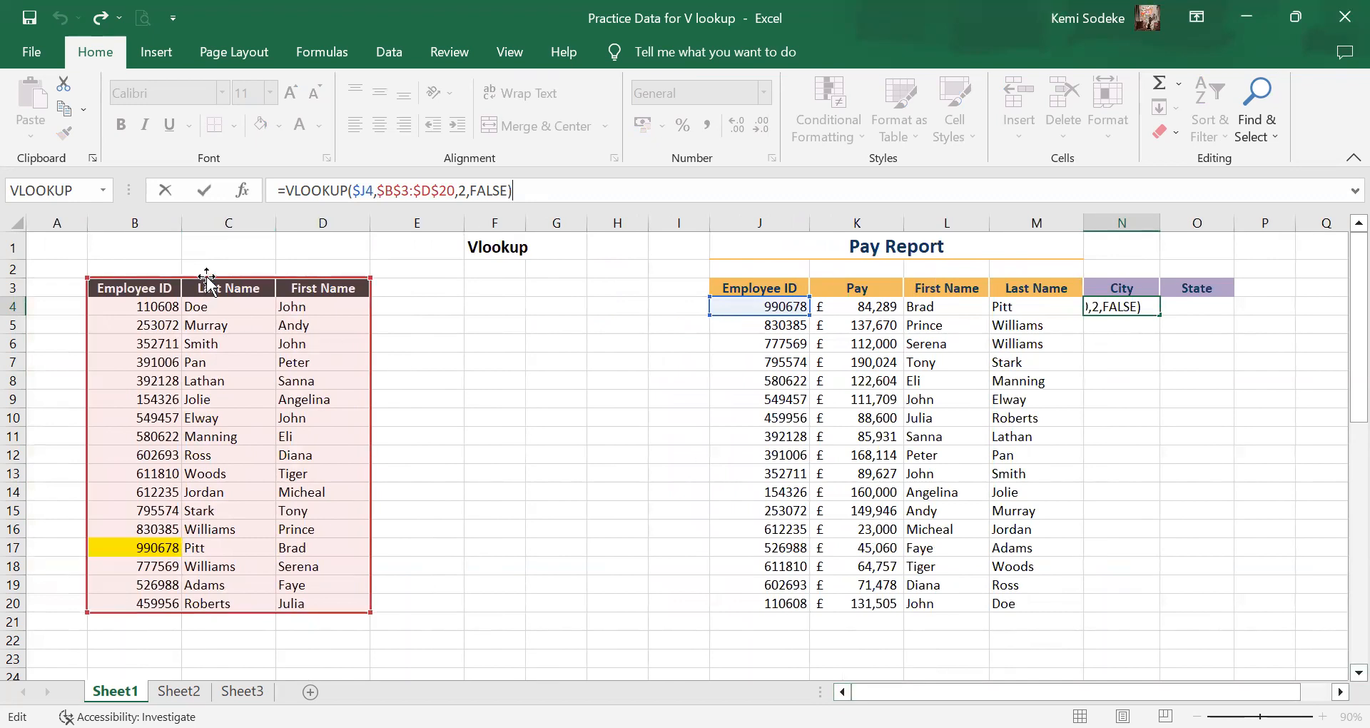
pyautogui.moveTo(194, 285); pyautogui.dragTo(229, 348)
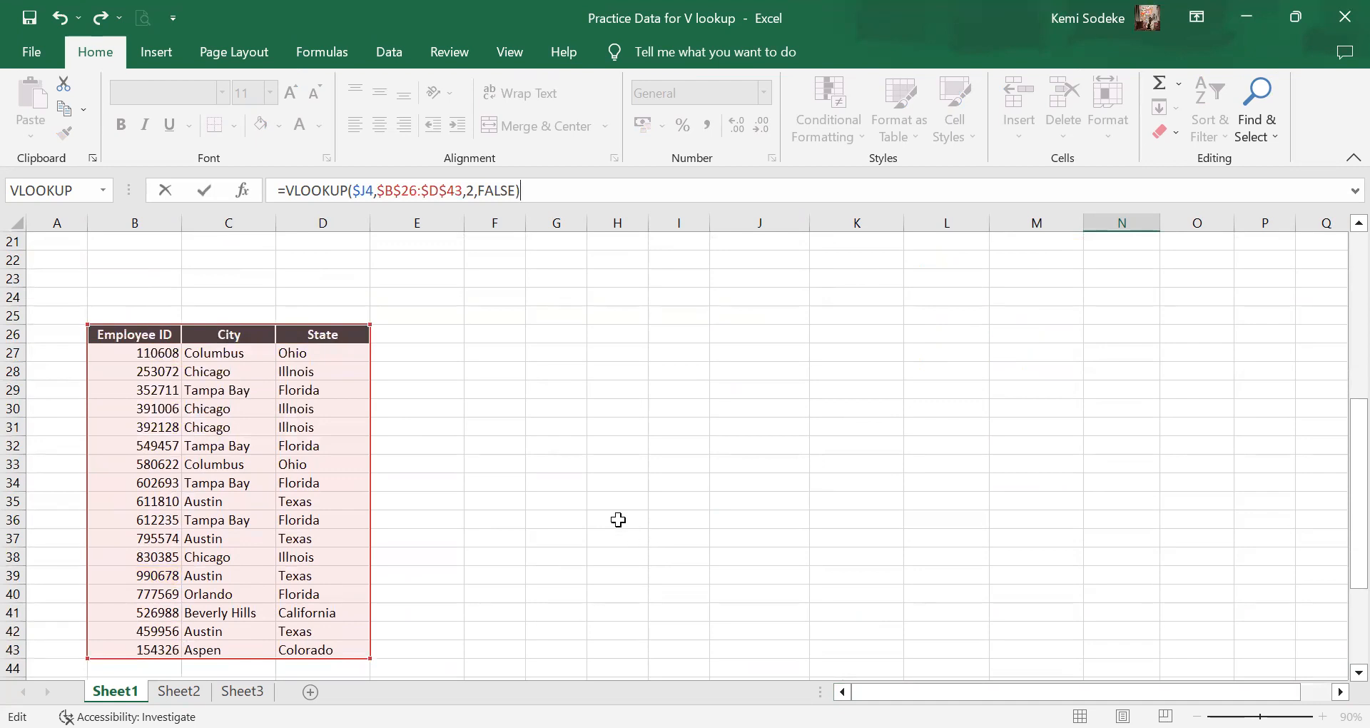
pyautogui.press('Return')
pyautogui.scroll(2, 1128, 307)
# Examine N4's VLOOKUP formula and the table range B26:D43 it refers to, leaving the formula as it is.
pyautogui.click(1122, 306)
pyautogui.scroll(-1, 439, 391)
pyautogui.scroll(-6, 439, 391)
pyautogui.scroll(3, 502, 406)
pyautogui.scroll(4, 492, 411)
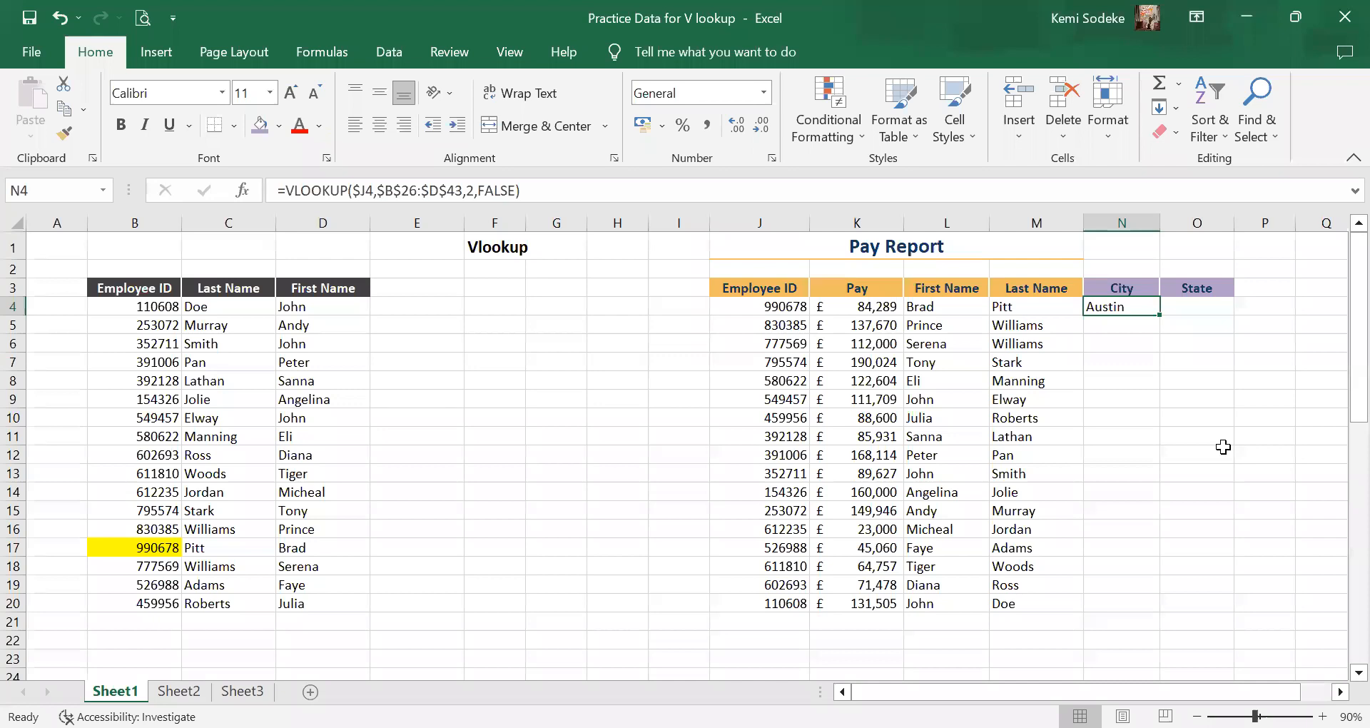
pyautogui.click(529, 190)
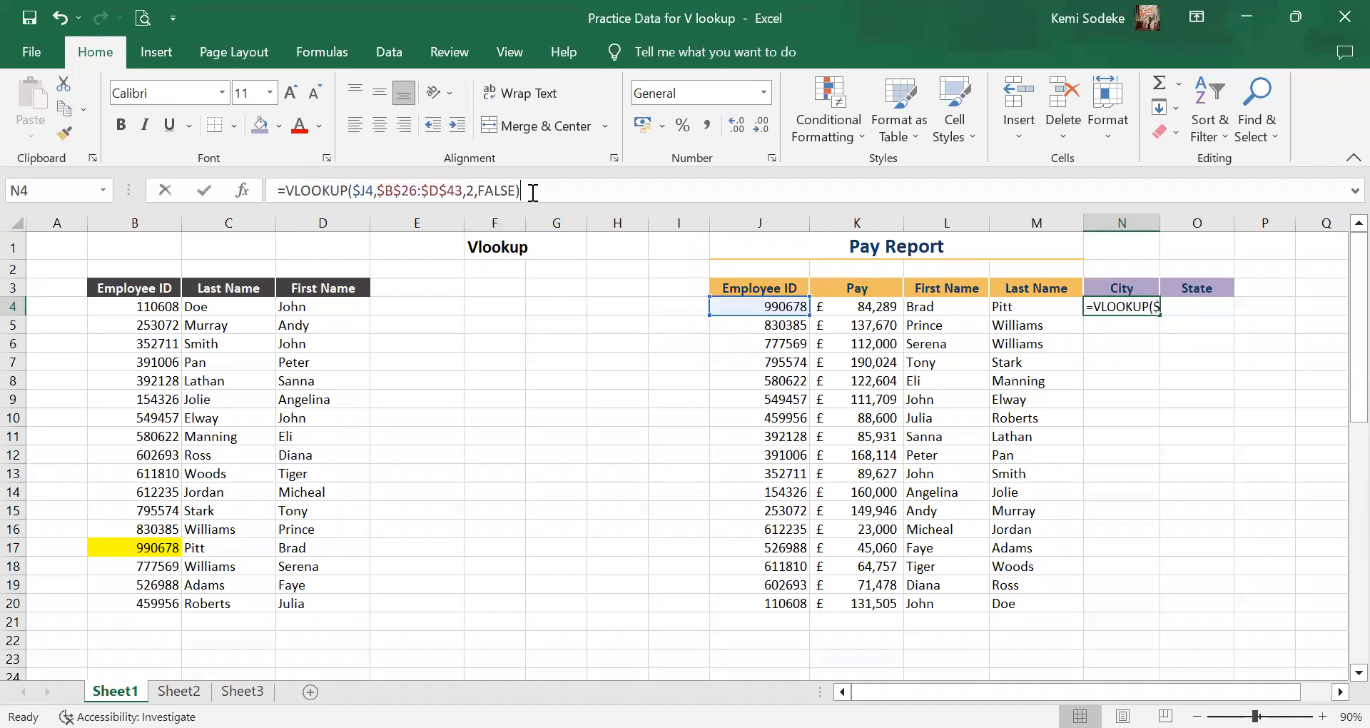
pyautogui.scroll(-3, 1339, 681)
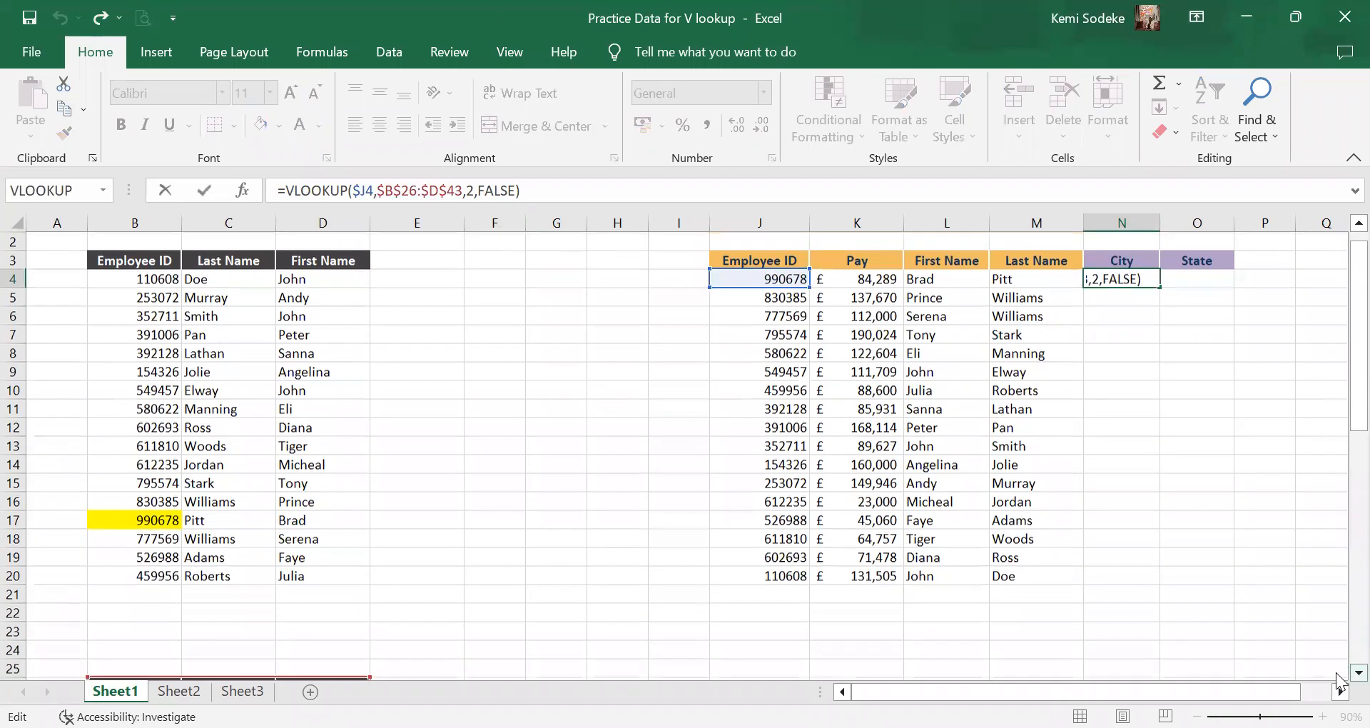
pyautogui.scroll(-4, 1339, 682)
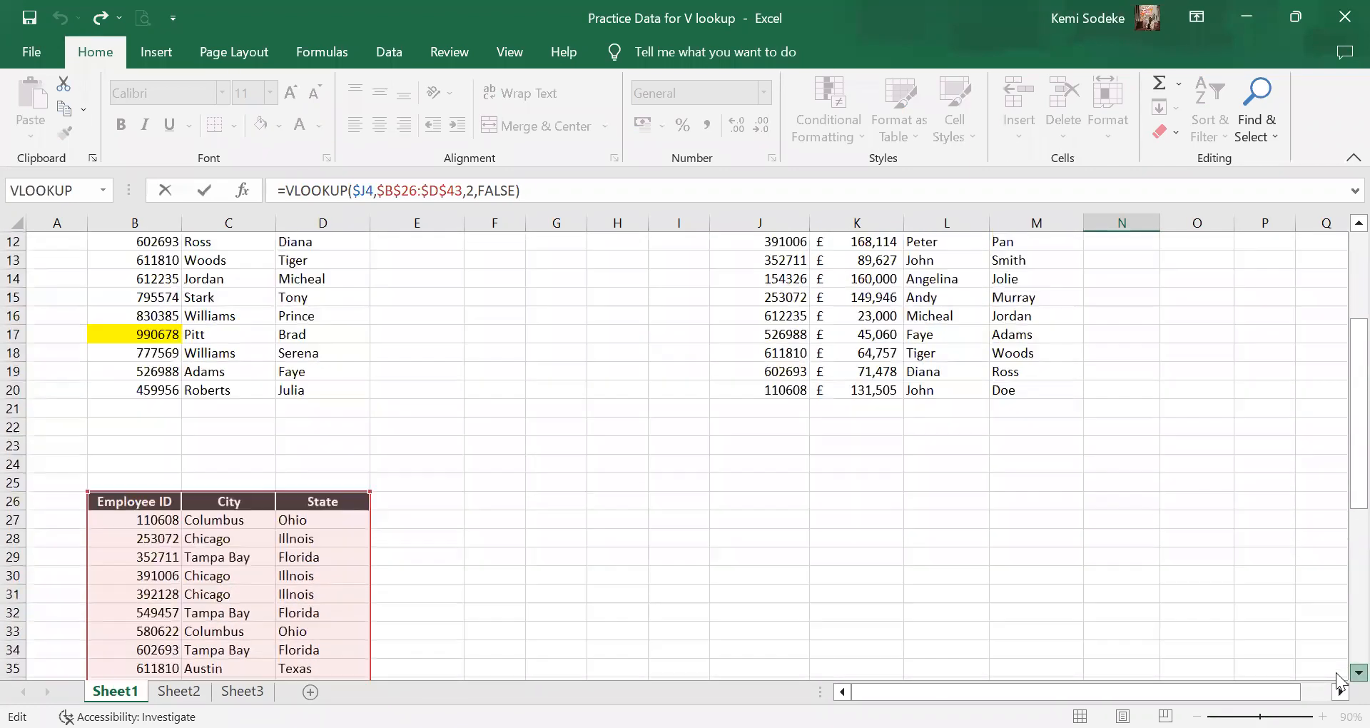
pyautogui.click(1359, 673)
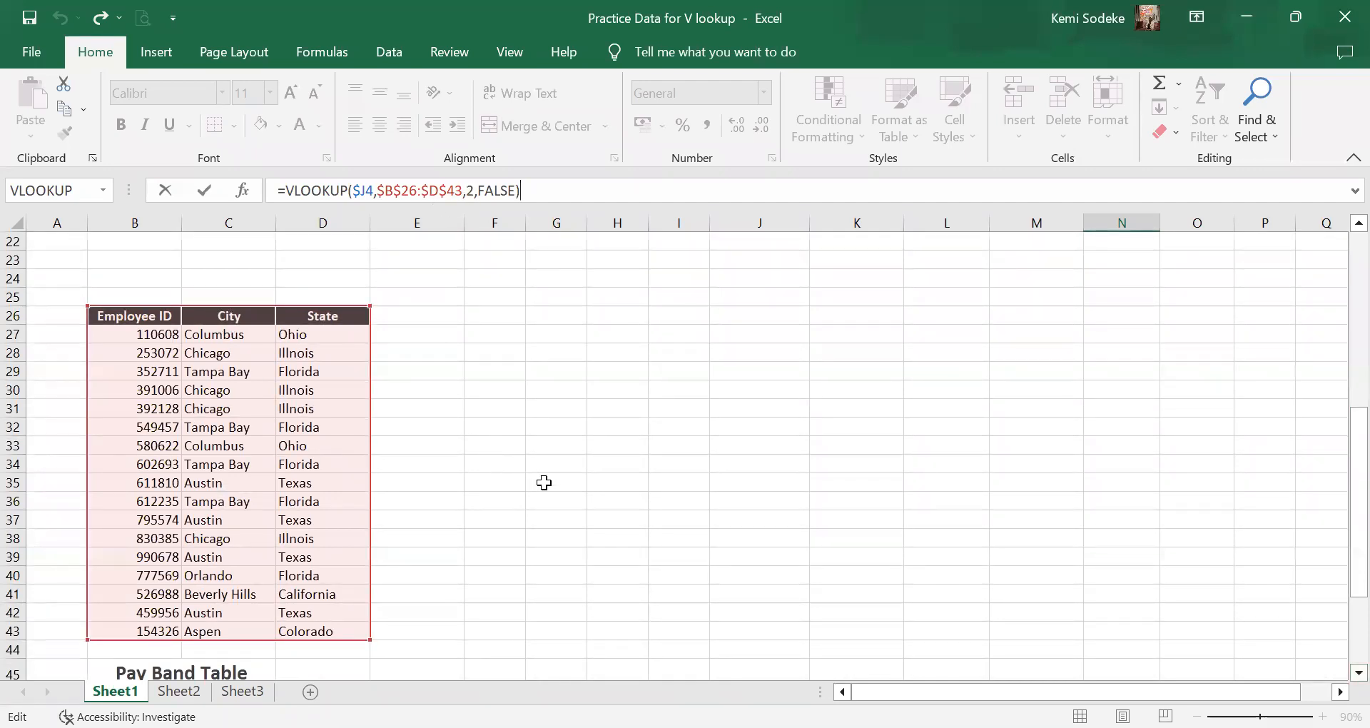
pyautogui.press('Escape')
pyautogui.scroll(2, 947, 397)
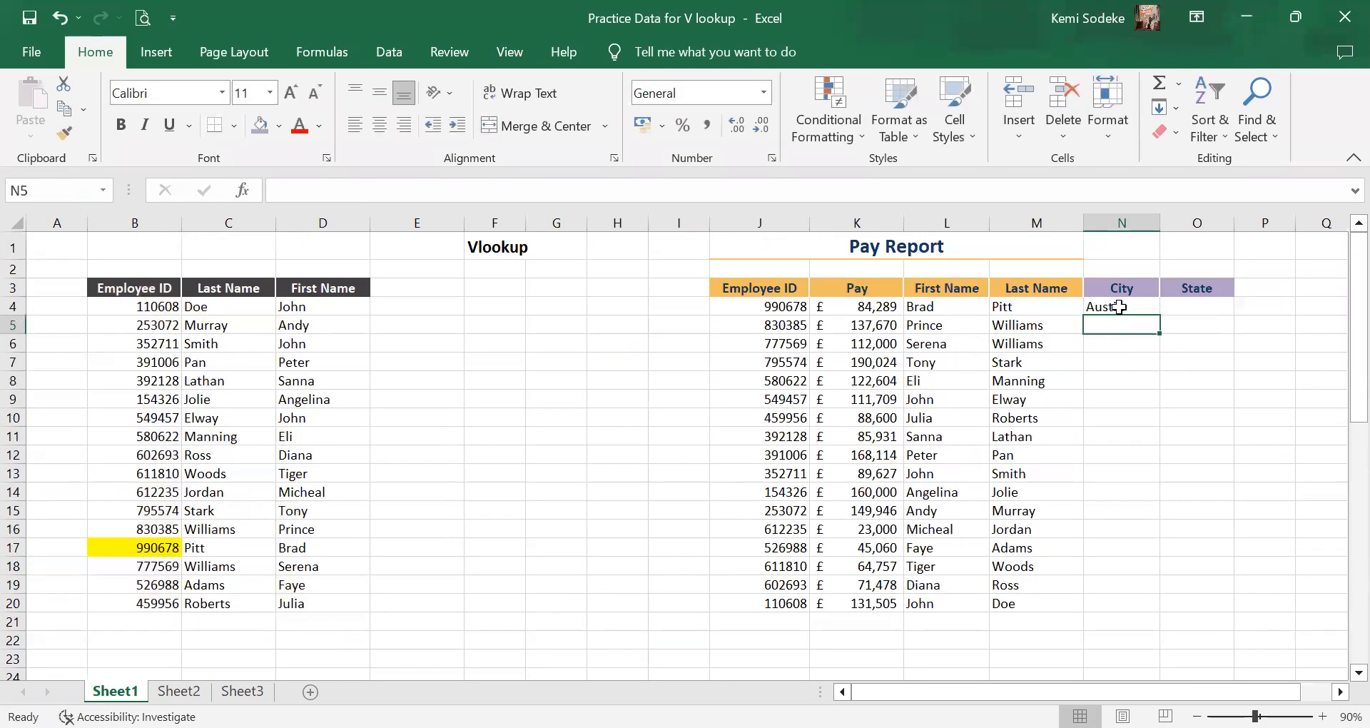
# Undo the table range change and the copied formula in N4.
pyautogui.click(1114, 307)
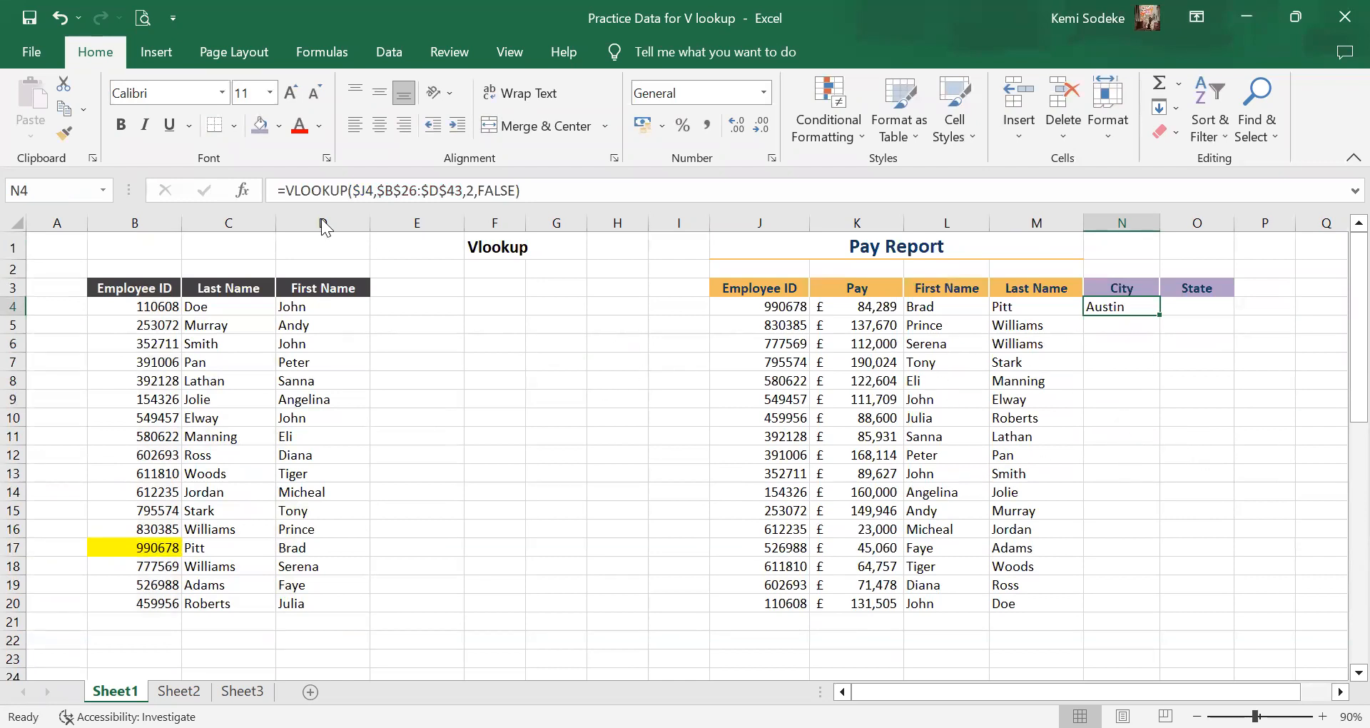
pyautogui.click(57, 19)
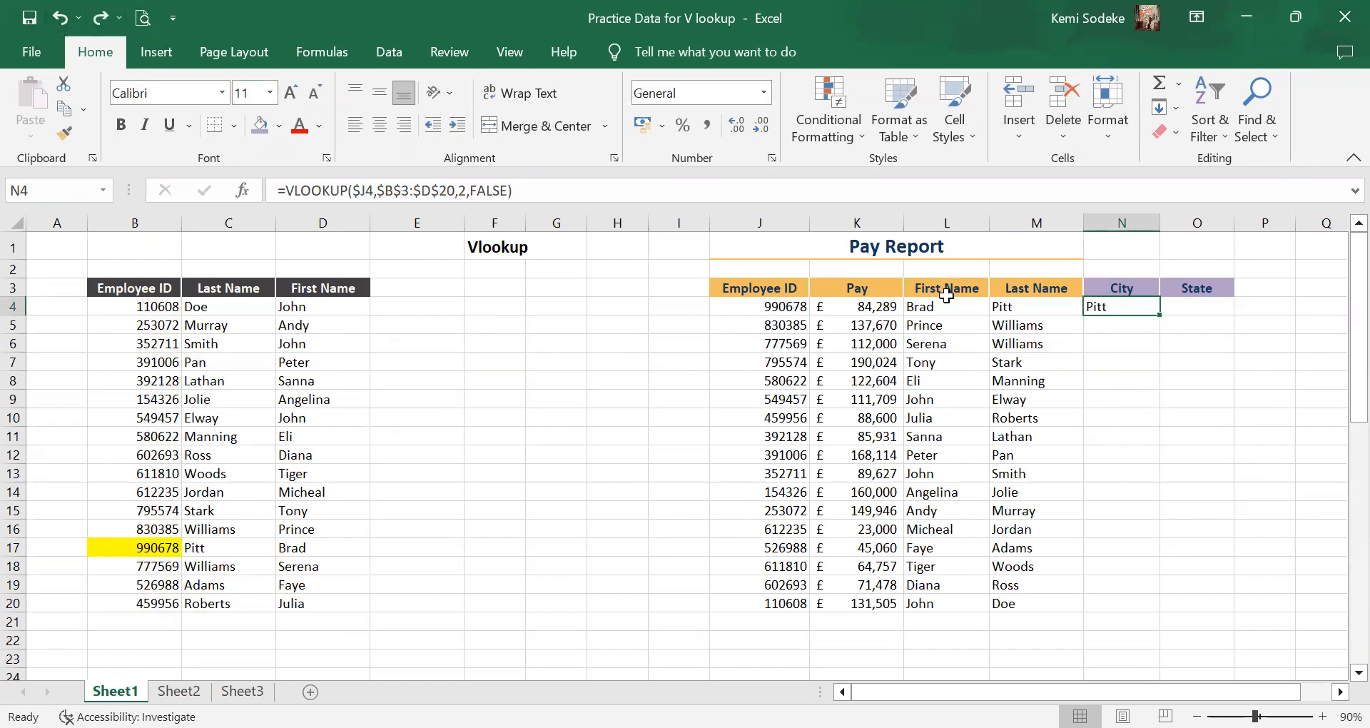
pyautogui.click(58, 18)
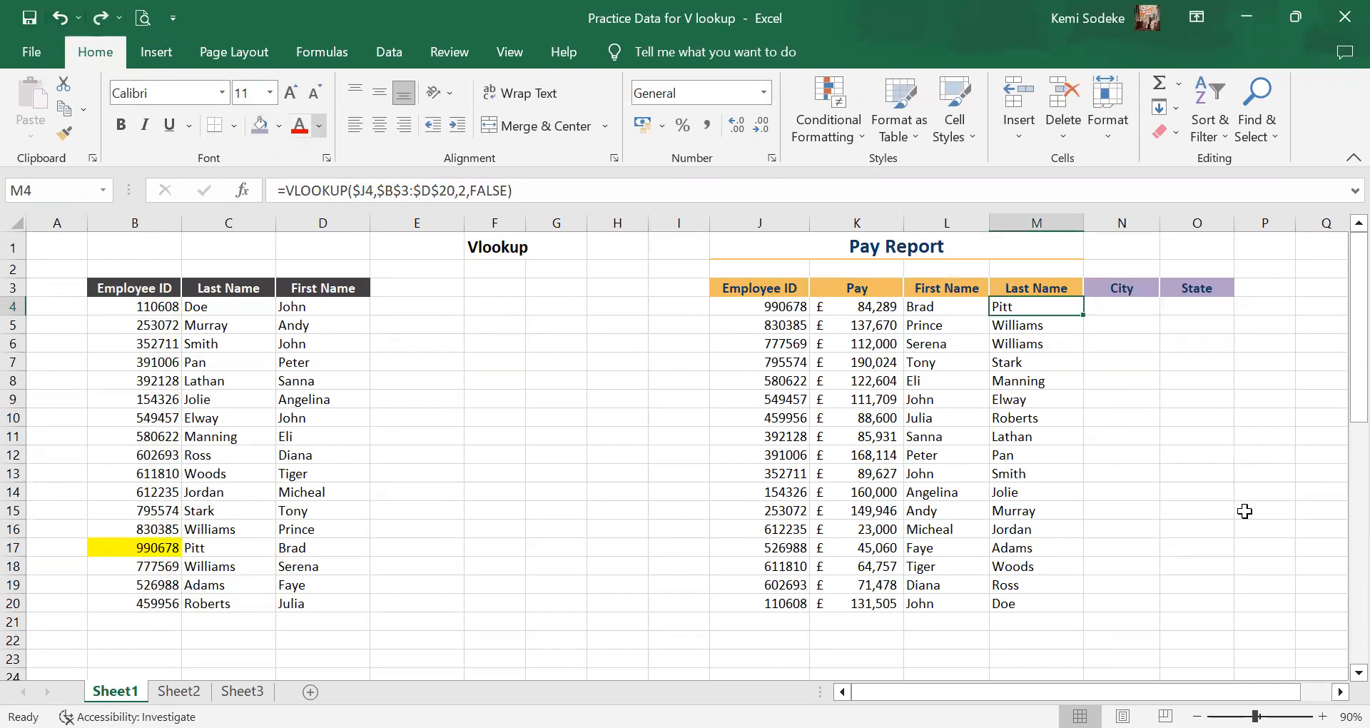
# Fill the Last Name VLOOKUP formula from M4 into the first City cell, N4.
pyautogui.click(1196, 474)
pyautogui.click(1036, 313)
pyautogui.moveTo(1084, 316); pyautogui.dragTo(1132, 314)
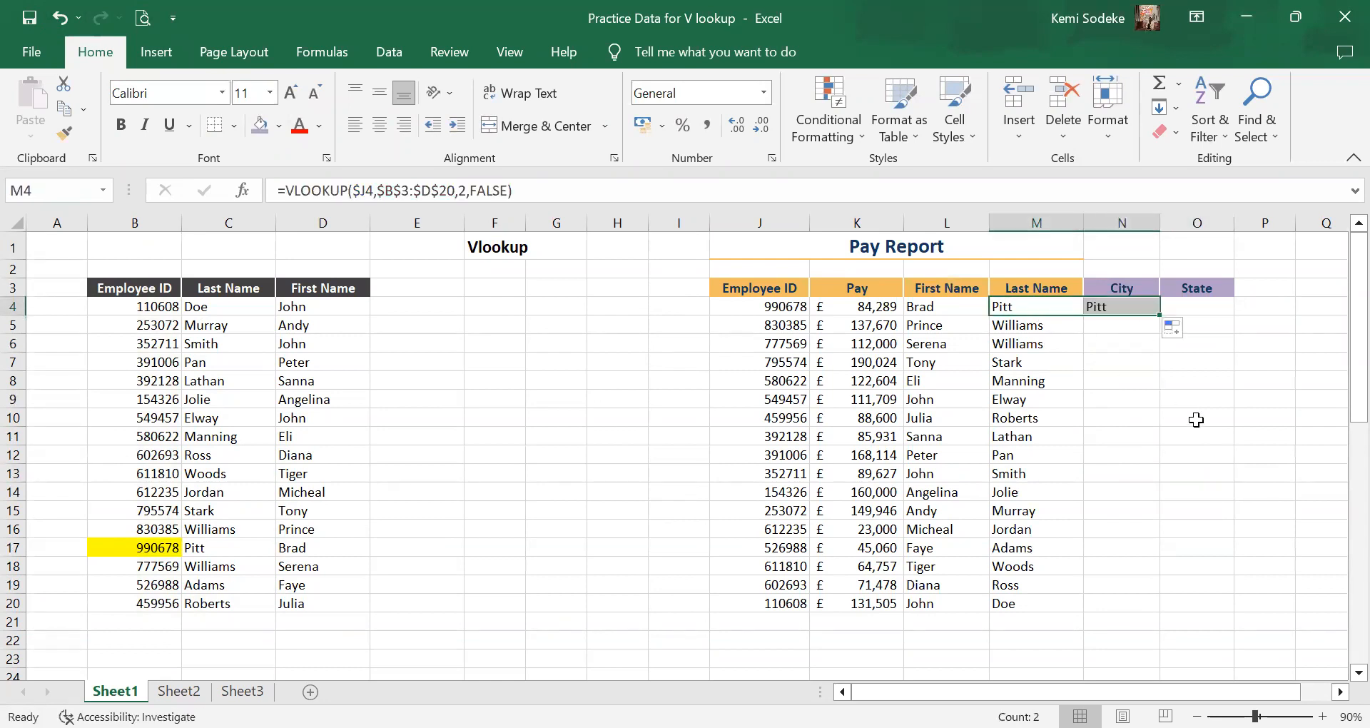
# Shift the table array in N4's formula from the names table to $B$26:$D$43, keeping column index 2.
pyautogui.click(1120, 307)
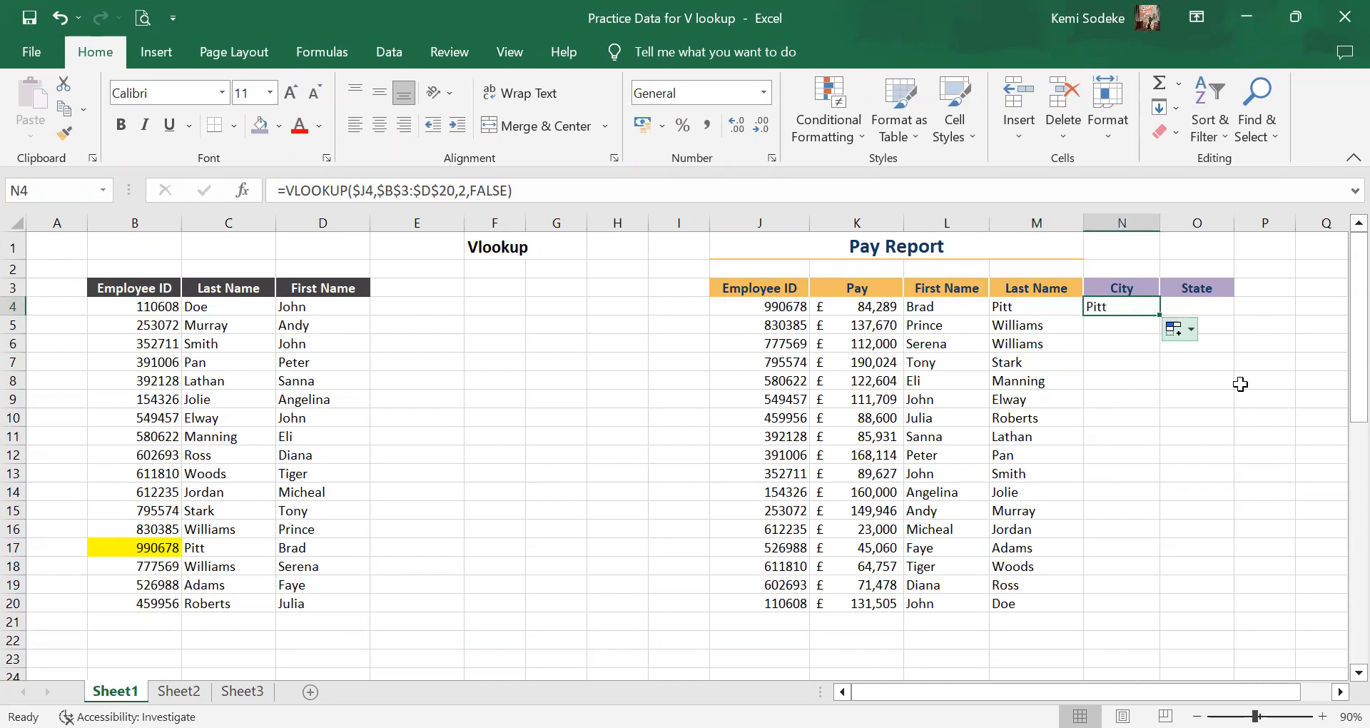
pyautogui.click(562, 193)
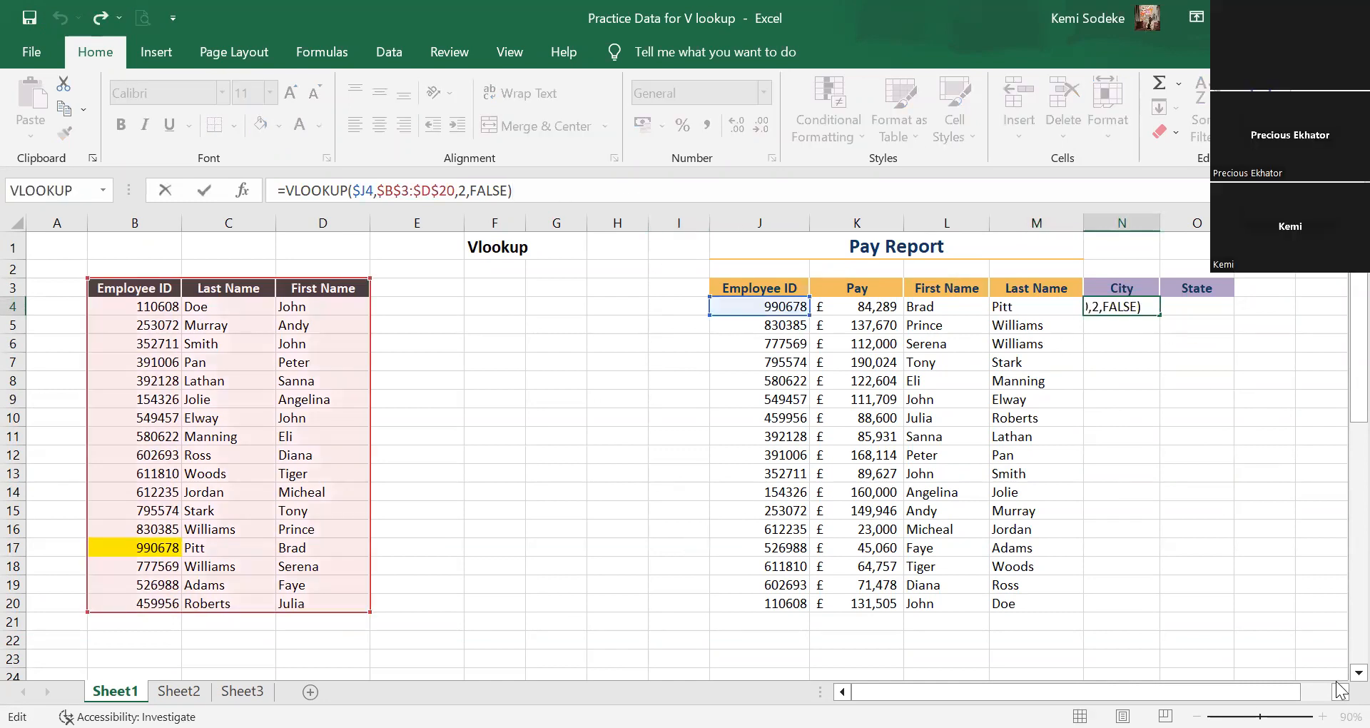
pyautogui.scroll(-1, 1341, 689)
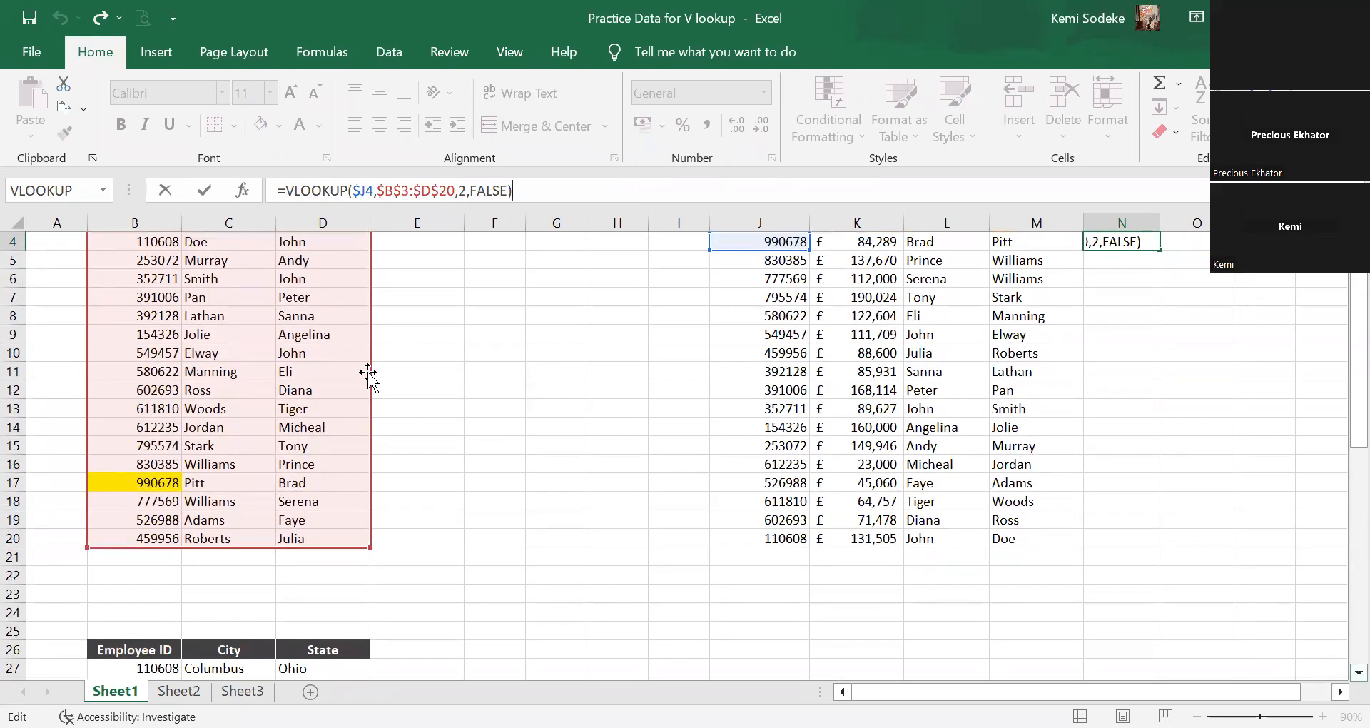
pyautogui.moveTo(366, 371); pyautogui.dragTo(352, 484)
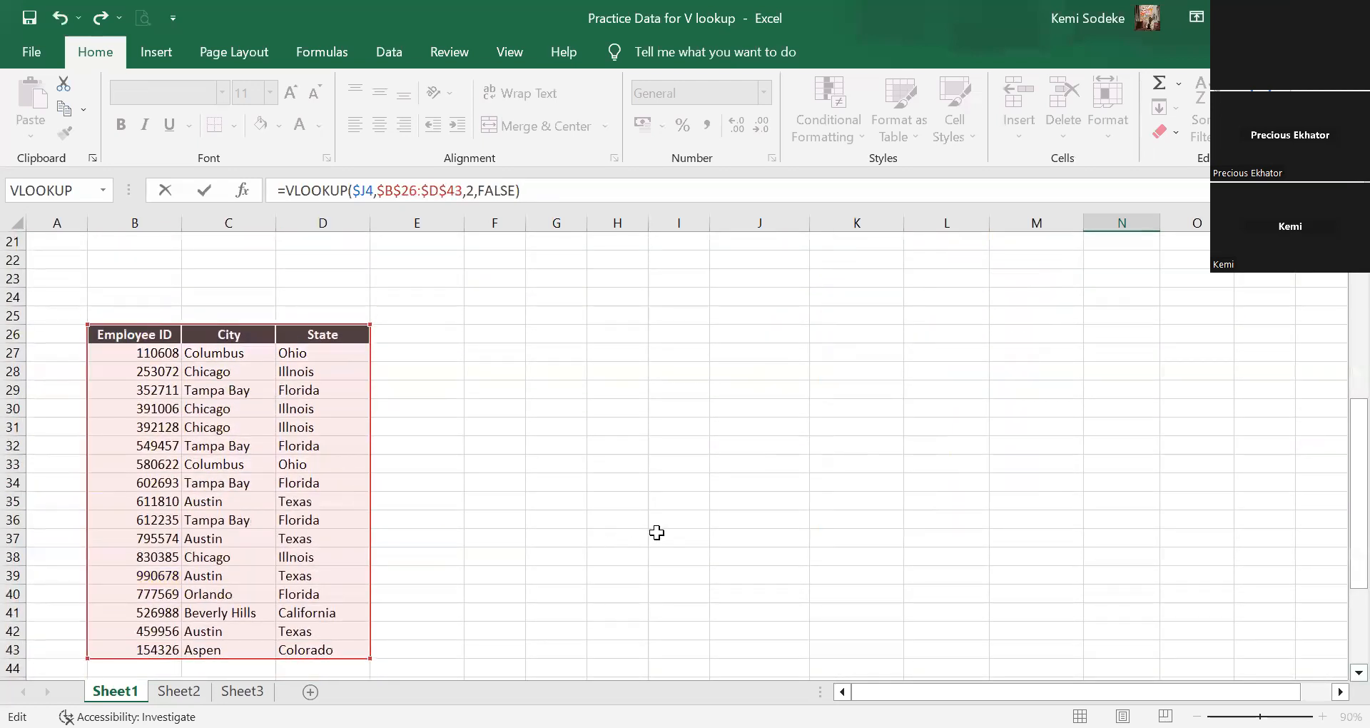
pyautogui.press('Return')
pyautogui.scroll(2, 1049, 464)
# Copy the City formula from N4 into State cell O4 and change its column index to the lookup table's State column.
pyautogui.click(1114, 303)
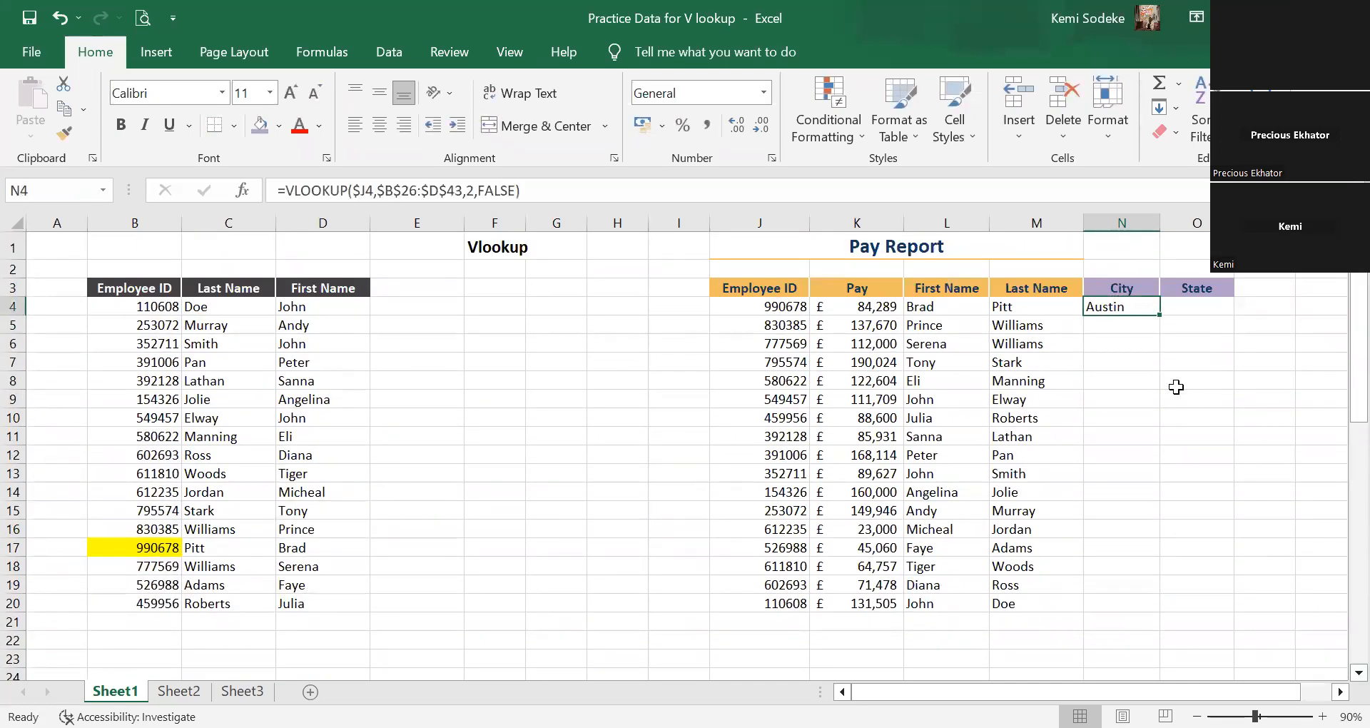
pyautogui.moveTo(1164, 318); pyautogui.dragTo(1222, 320)
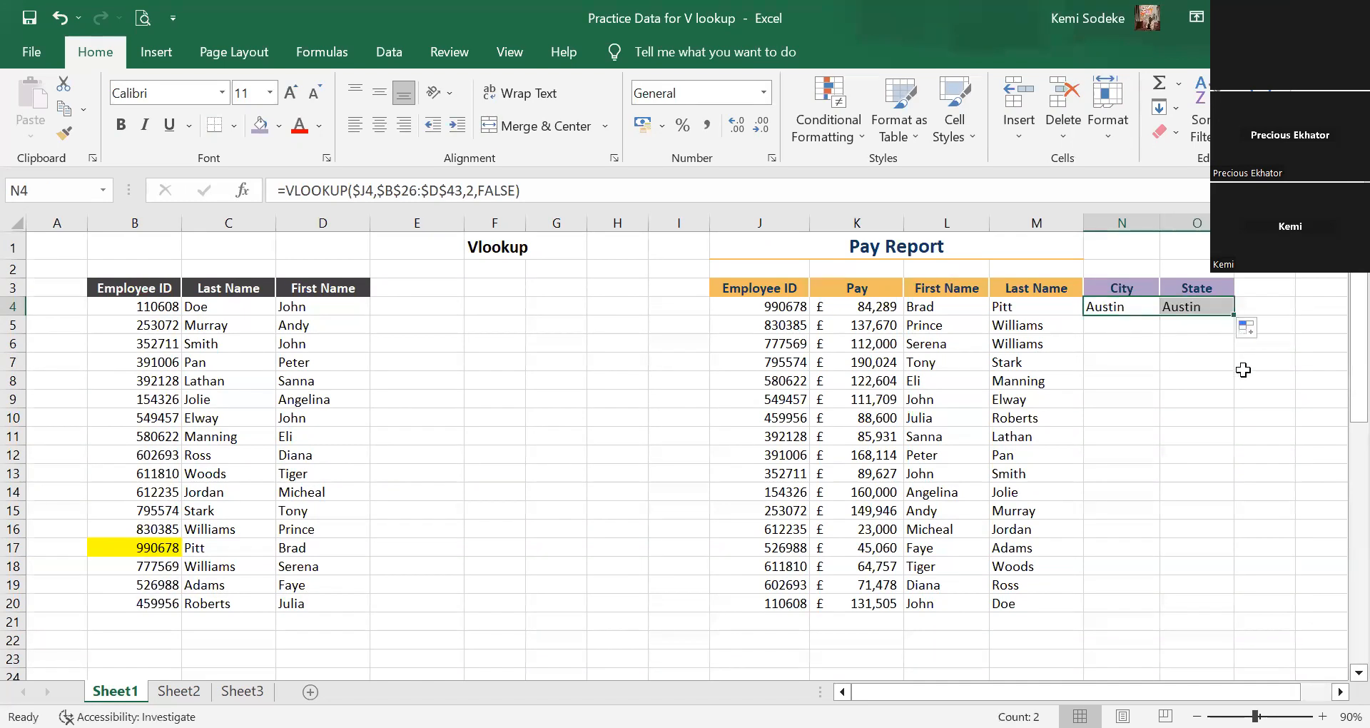
pyautogui.click(1191, 306)
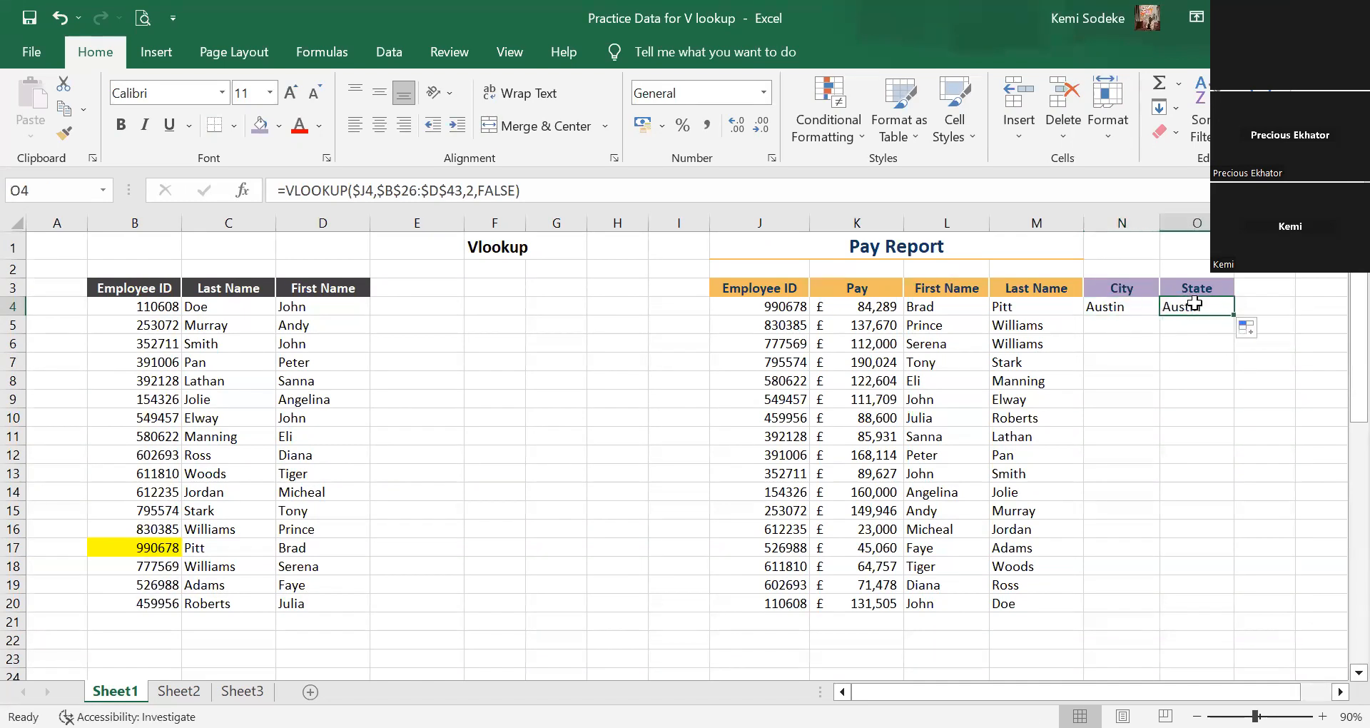
pyautogui.press('F2')
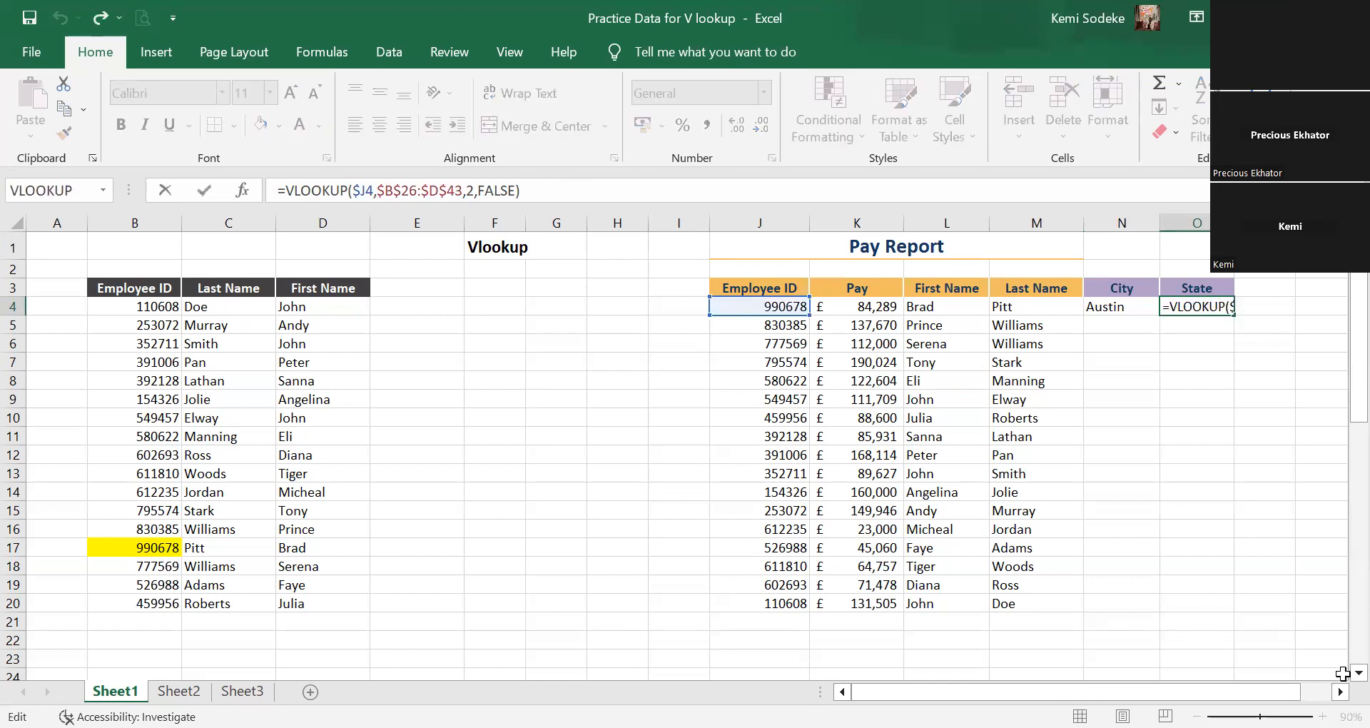
pyautogui.scroll(-1, 1339, 674)
pyautogui.scroll(-2, 1339, 674)
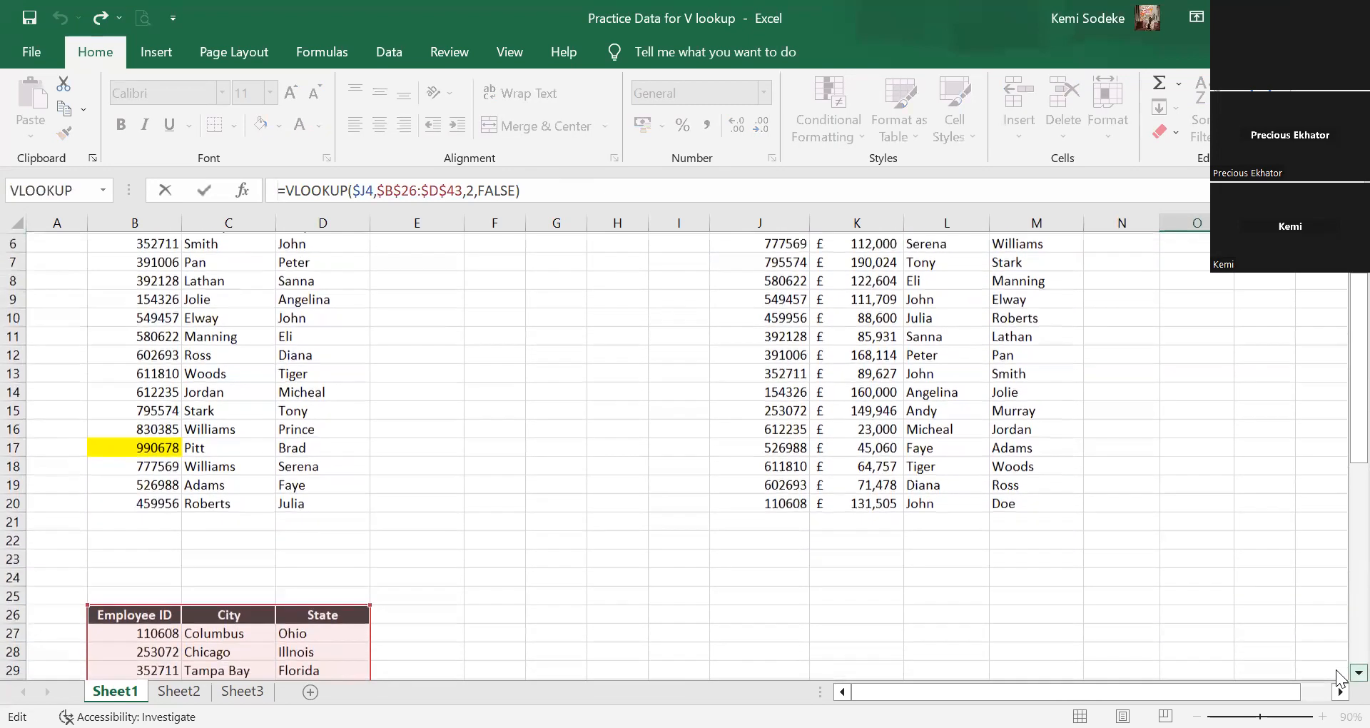
pyautogui.click(471, 195)
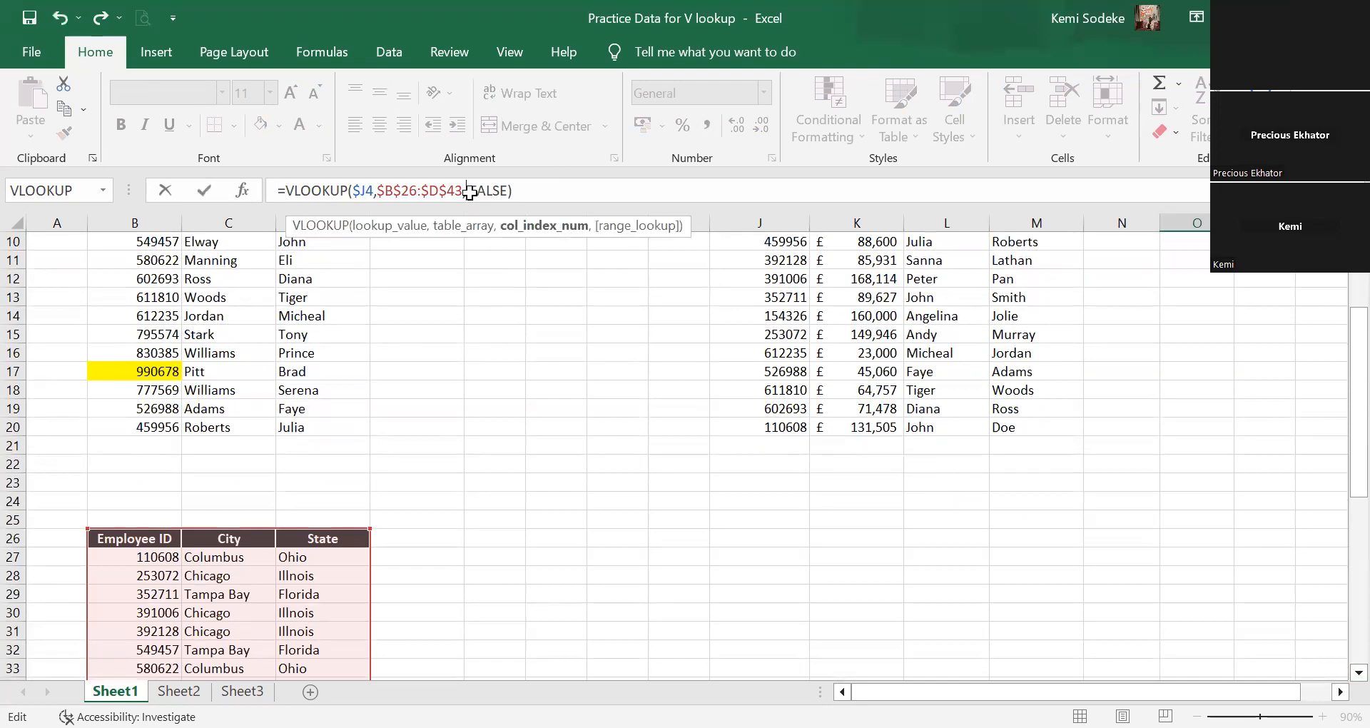
pyautogui.press('Return')
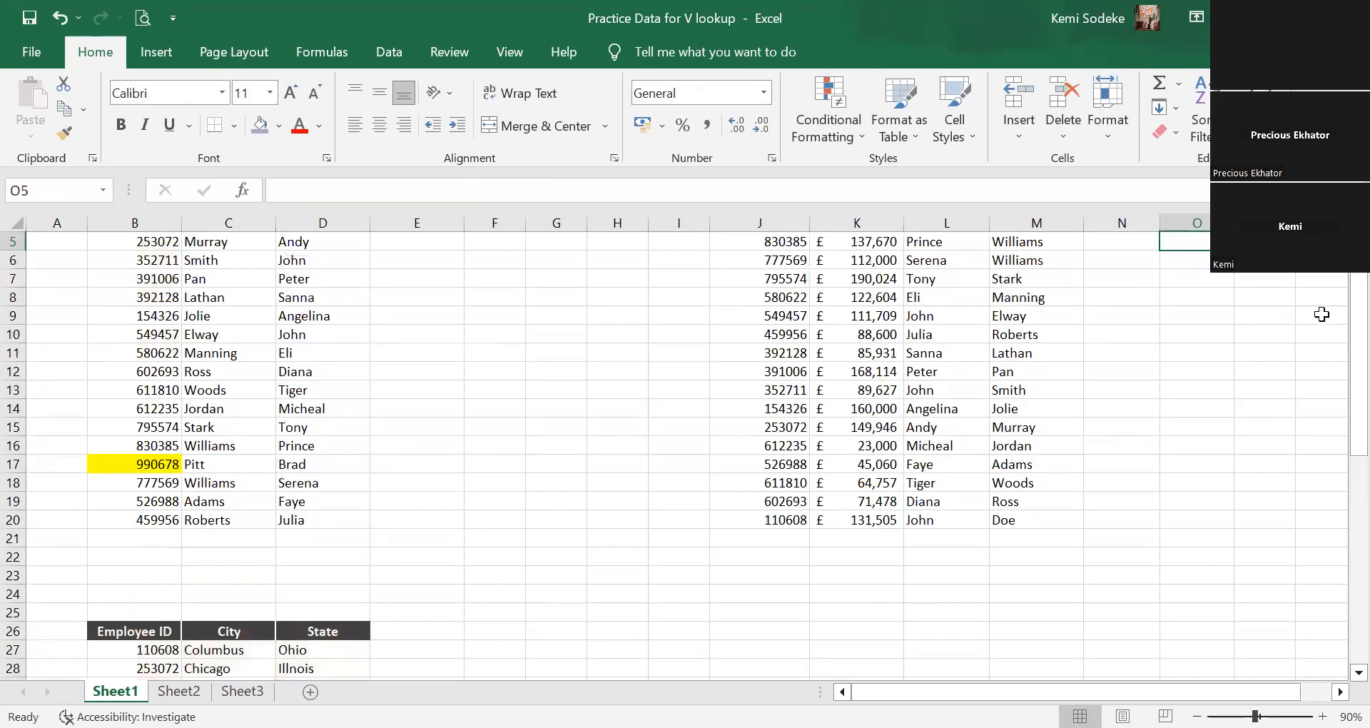
# Fill the City and State VLOOKUP formulas of the Pay Report from row 4 down to row 20.
pyautogui.scroll(1, 1162, 274)
pyautogui.moveTo(1115, 278); pyautogui.dragTo(1235, 586)
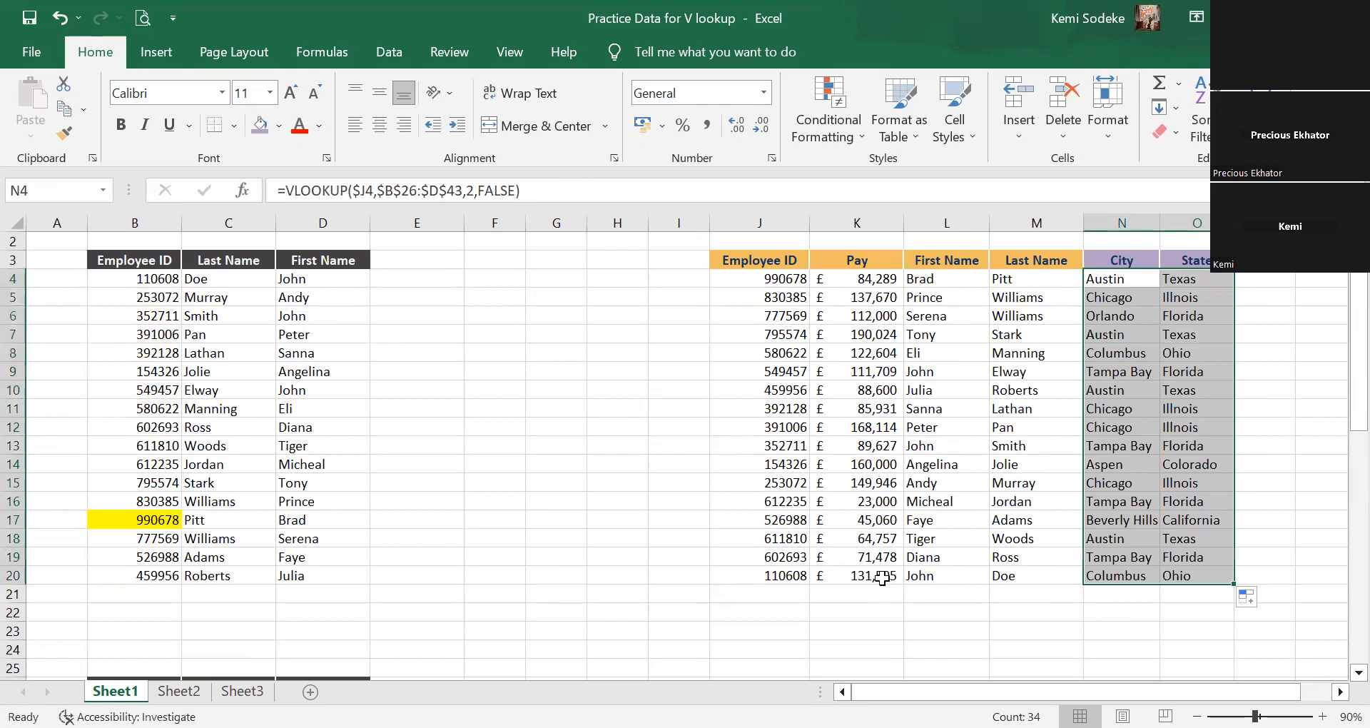
# Compare the filled City and State columns of the Pay Report with the employee city and state table beneath the employee list.
pyautogui.scroll(-4, 1020, 433)
pyautogui.scroll(-9, 1019, 432)
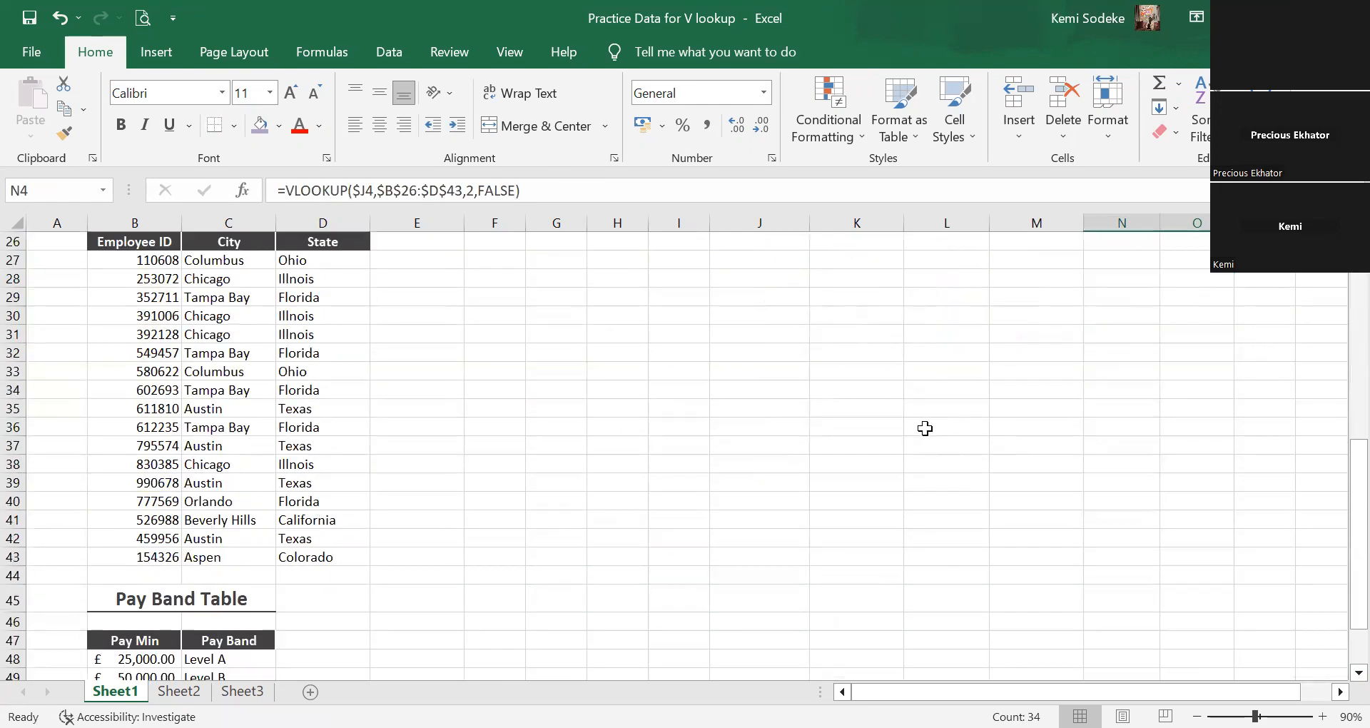
pyautogui.scroll(3, 923, 419)
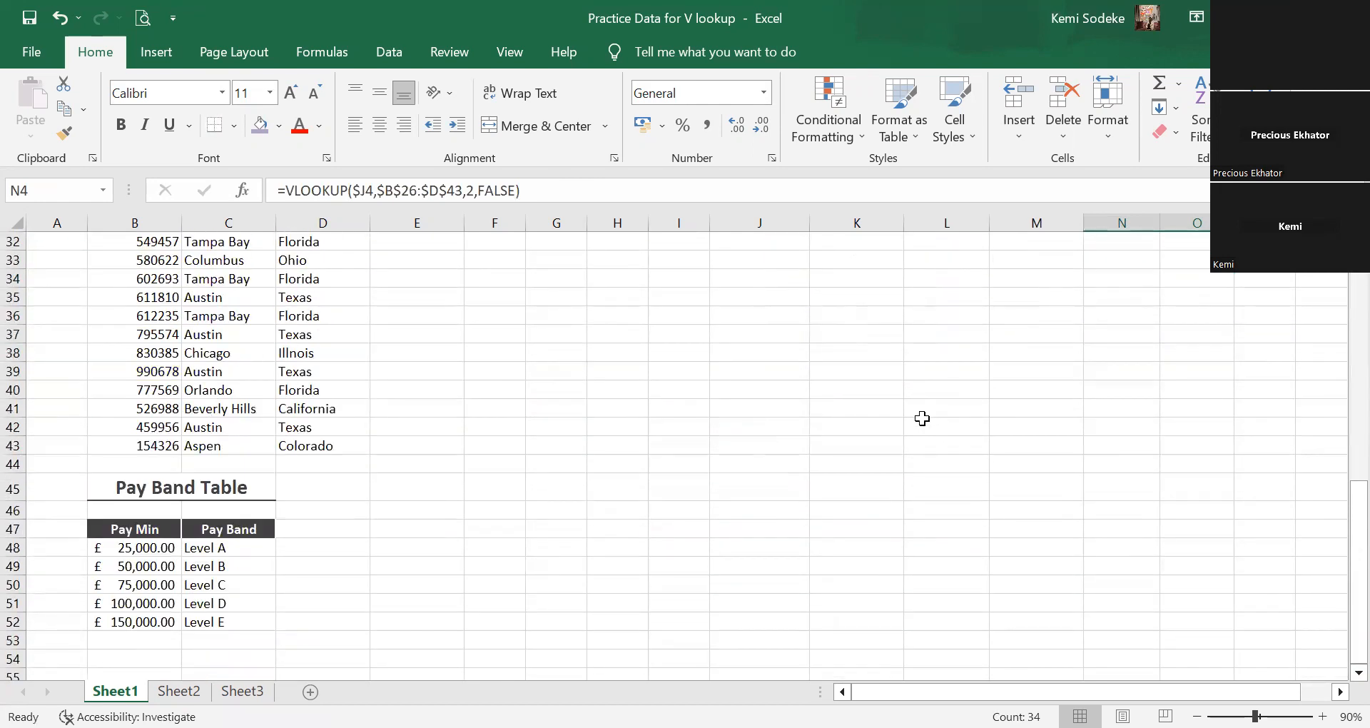
pyautogui.scroll(10, 922, 418)
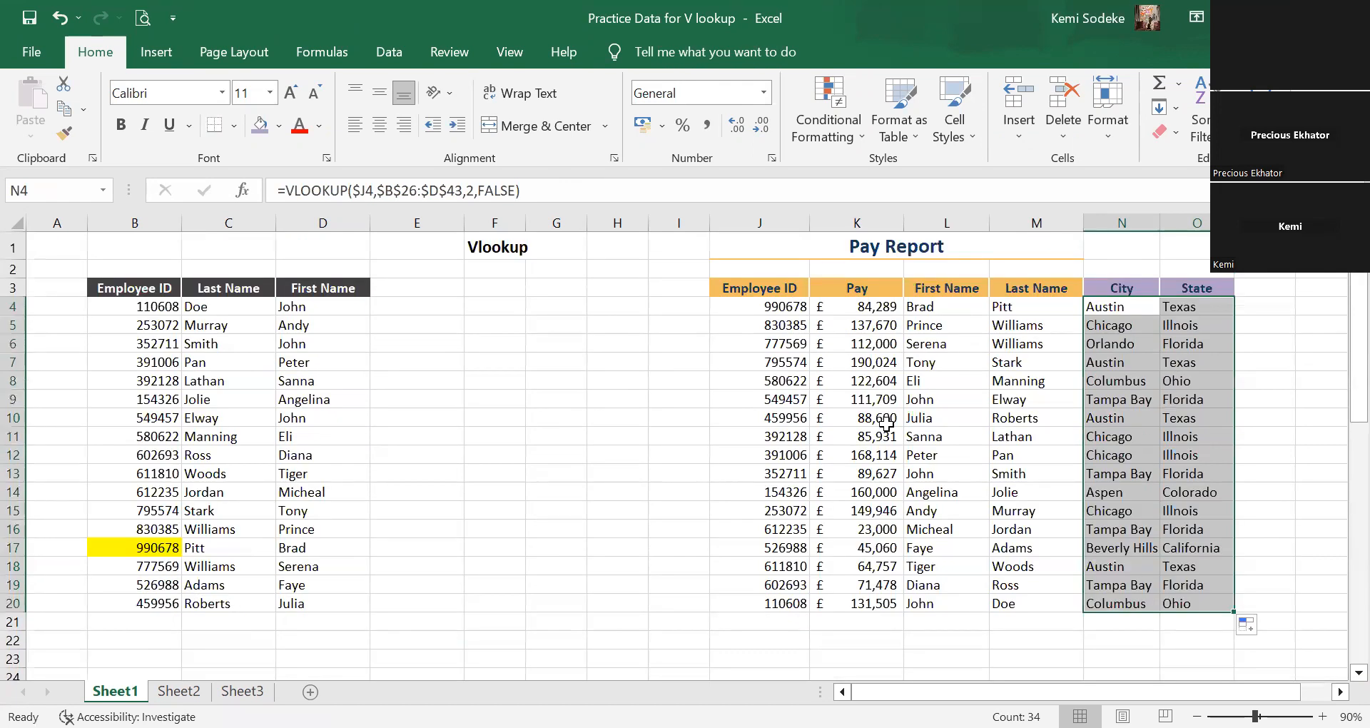
pyautogui.scroll(-4, 935, 452)
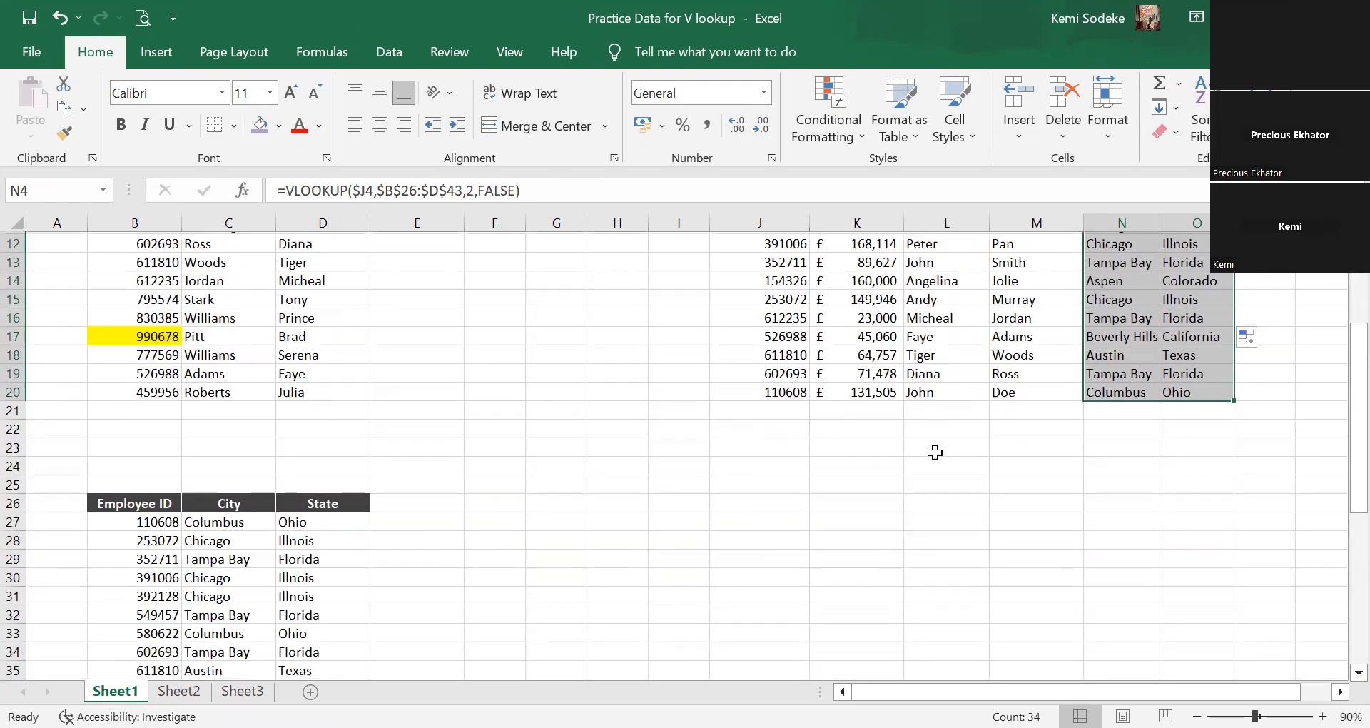
pyautogui.scroll(-8, 935, 452)
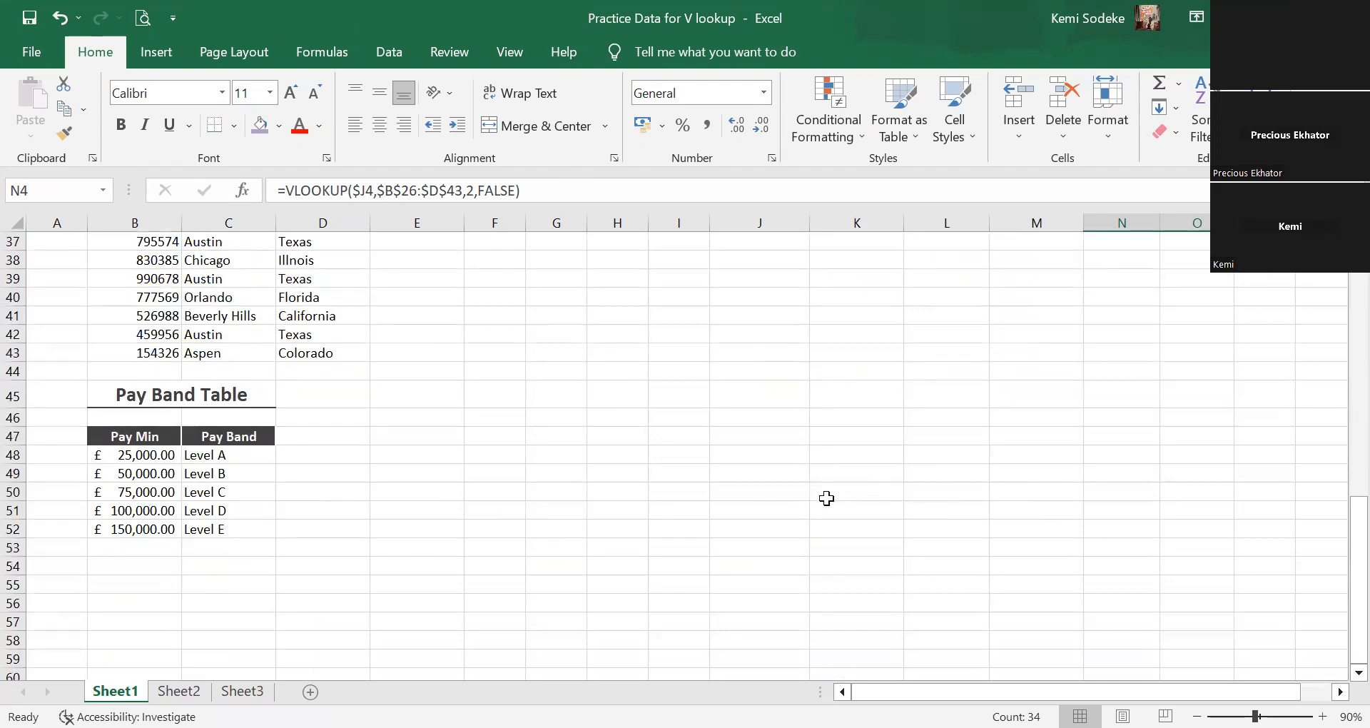
pyautogui.scroll(10, 826, 498)
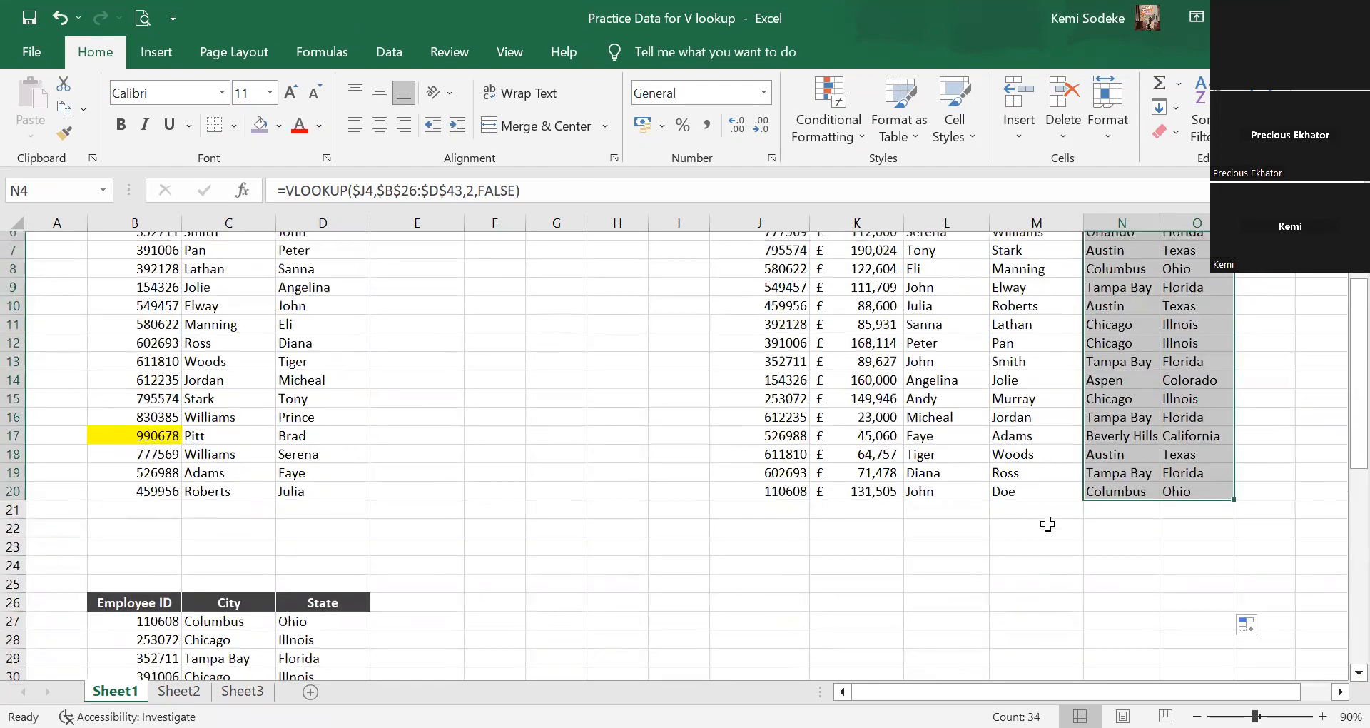
pyautogui.scroll(2, 1047, 524)
pyautogui.hscroll(3, 1043, 428)
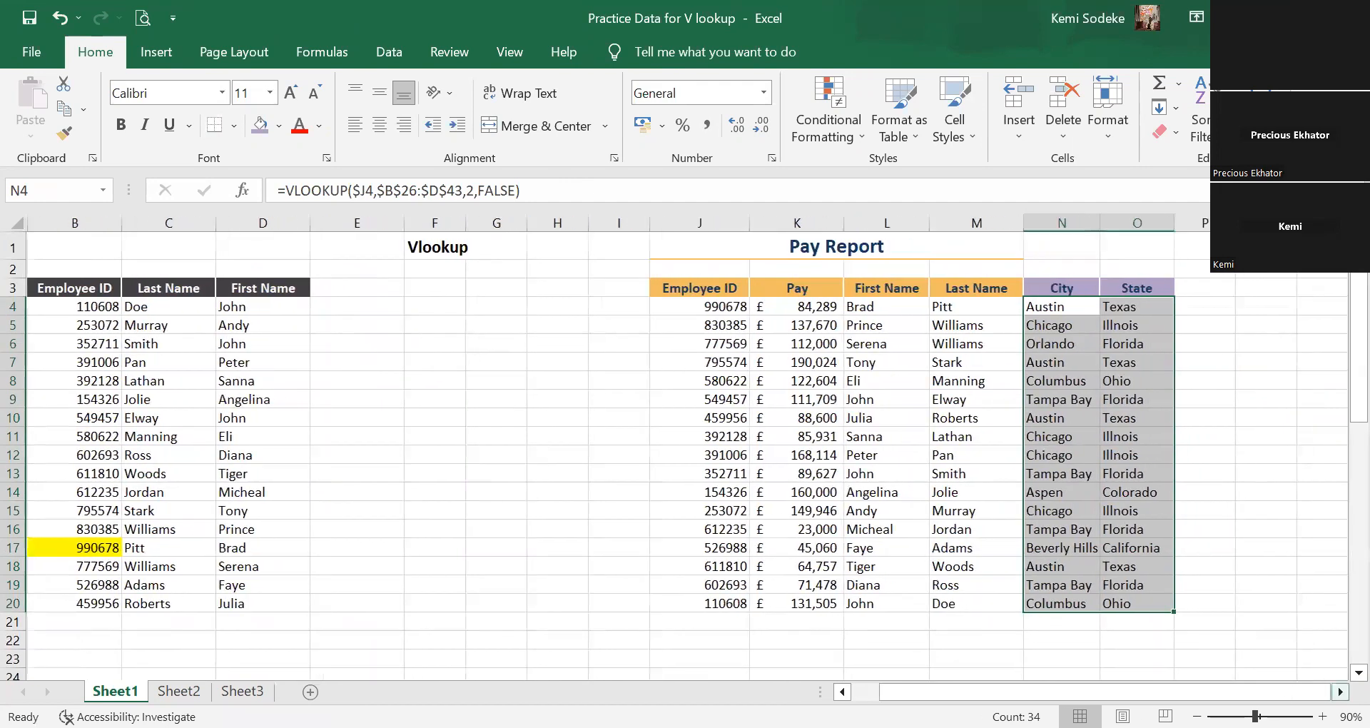
pyautogui.click(1014, 436)
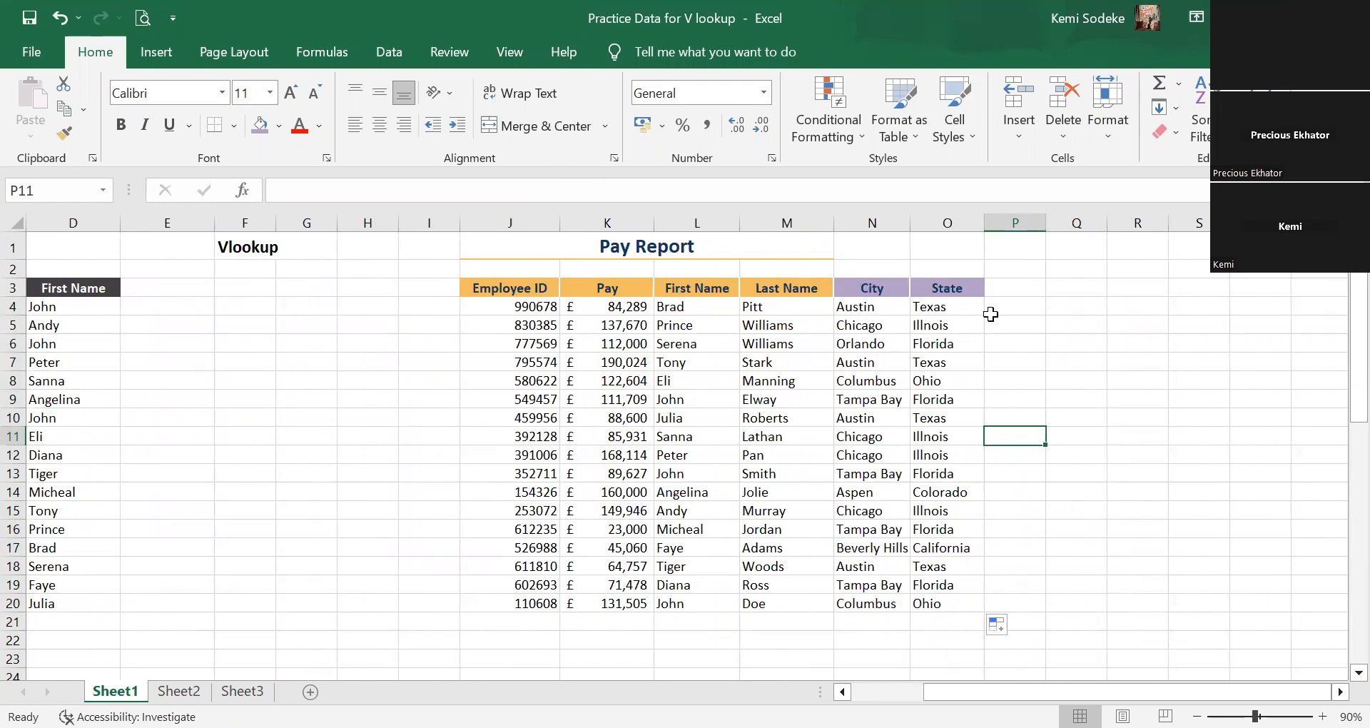
pyautogui.click(1112, 455)
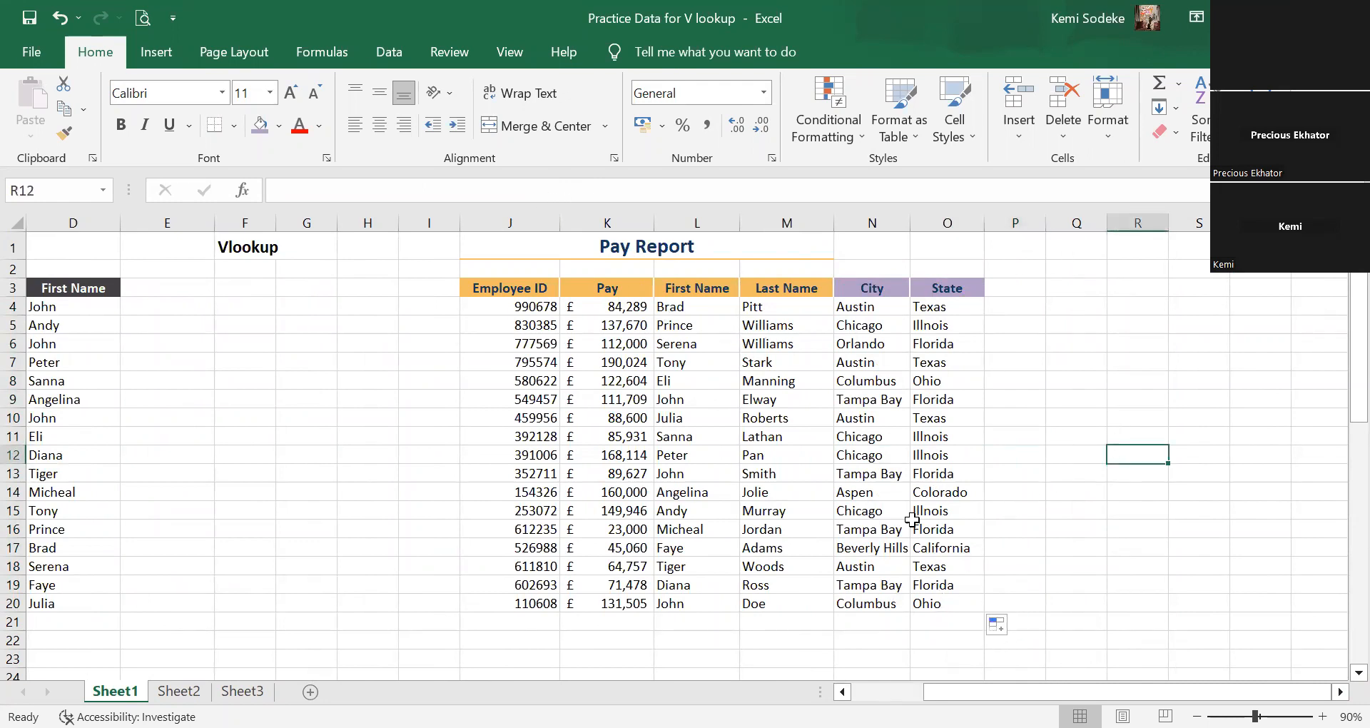
# Examine the Pay Band Table's Pay Min and Pay Band columns in relation to the Pay Report.
pyautogui.hscroll(-3, 909, 633)
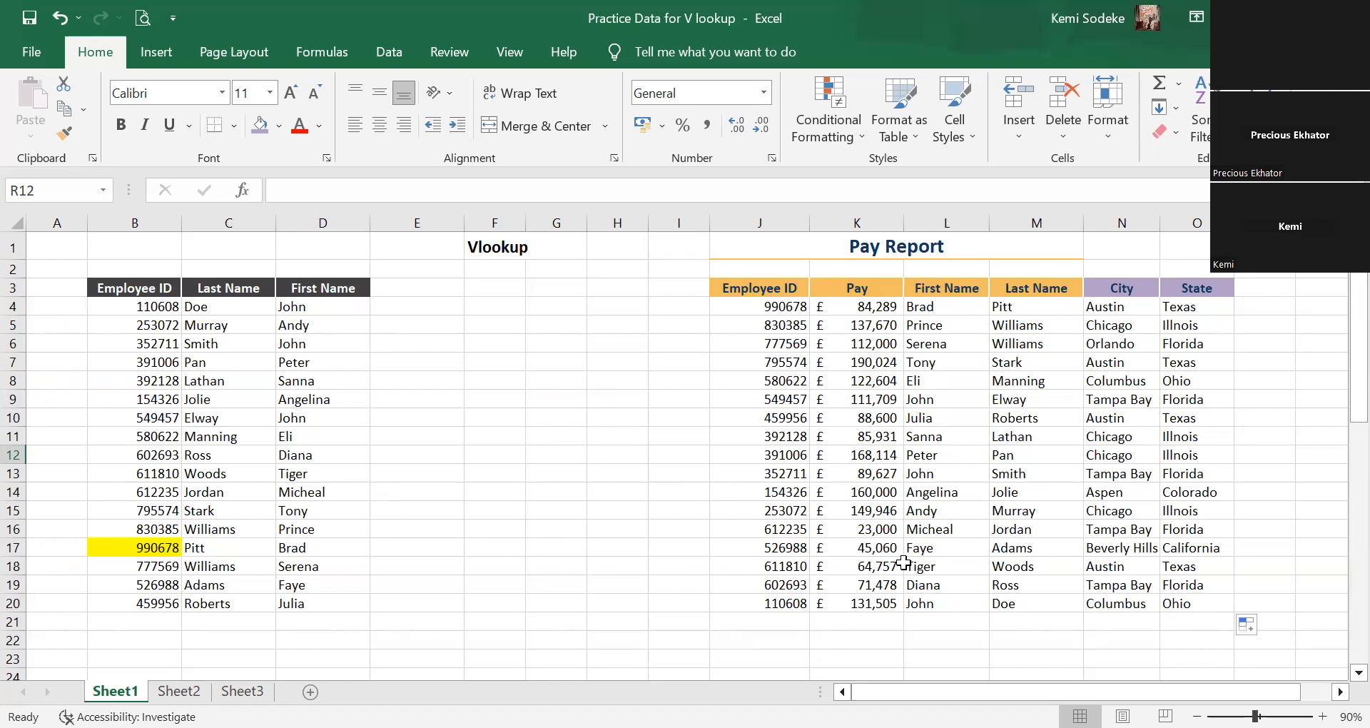
pyautogui.click(510, 507)
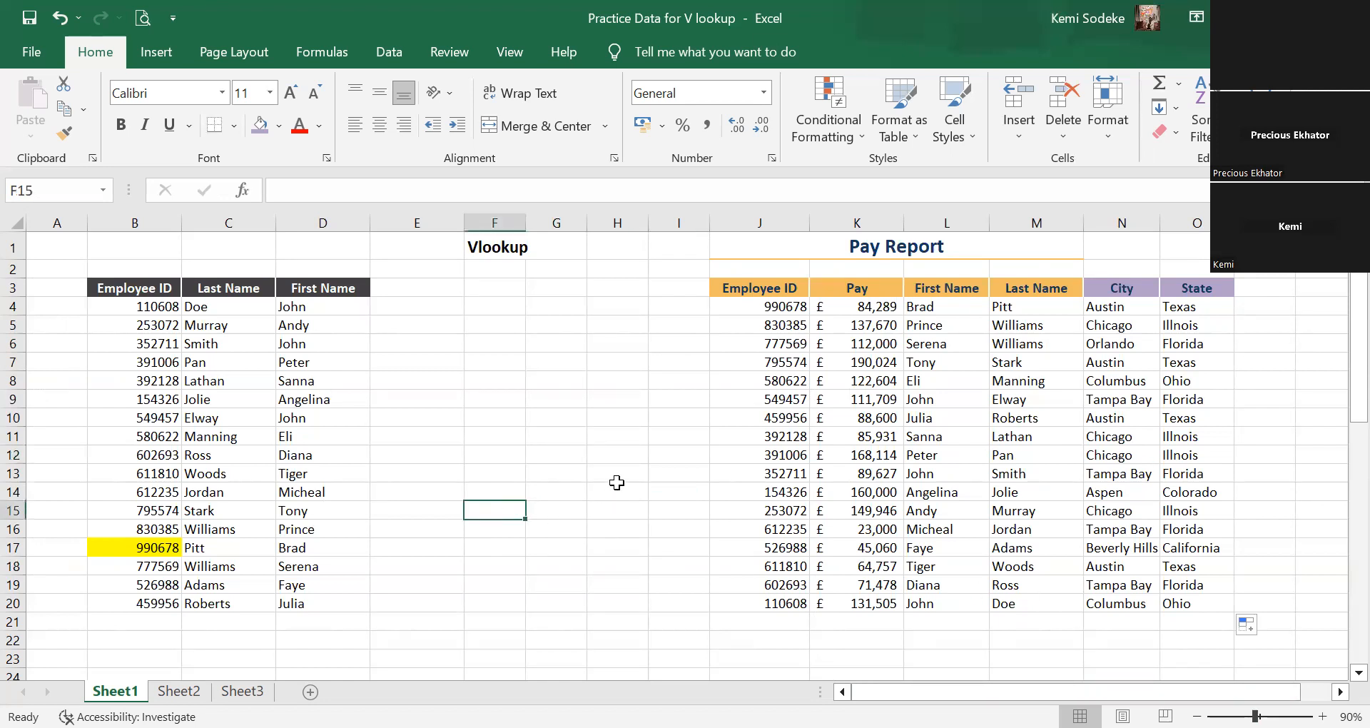
pyautogui.scroll(-8, 618, 480)
pyautogui.scroll(-4, 596, 417)
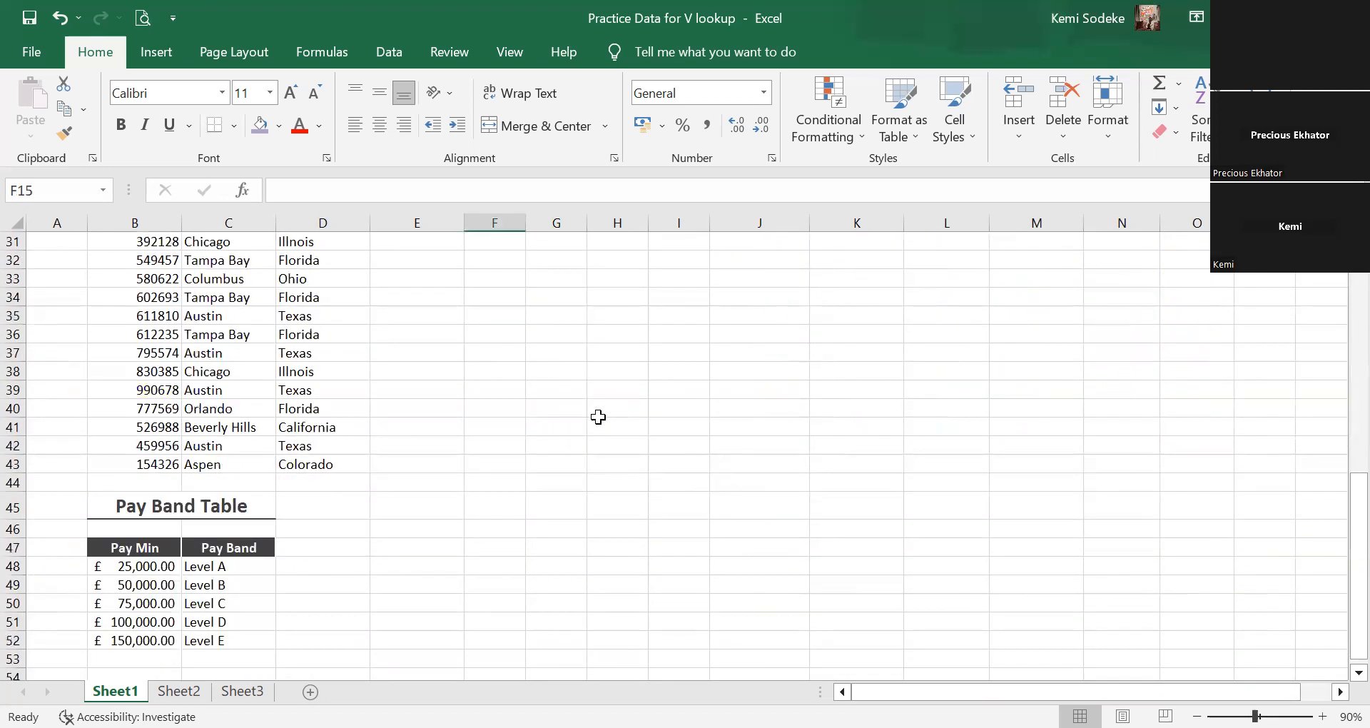
pyautogui.scroll(4, 577, 407)
pyautogui.scroll(-3, 578, 409)
pyautogui.scroll(-2, 494, 465)
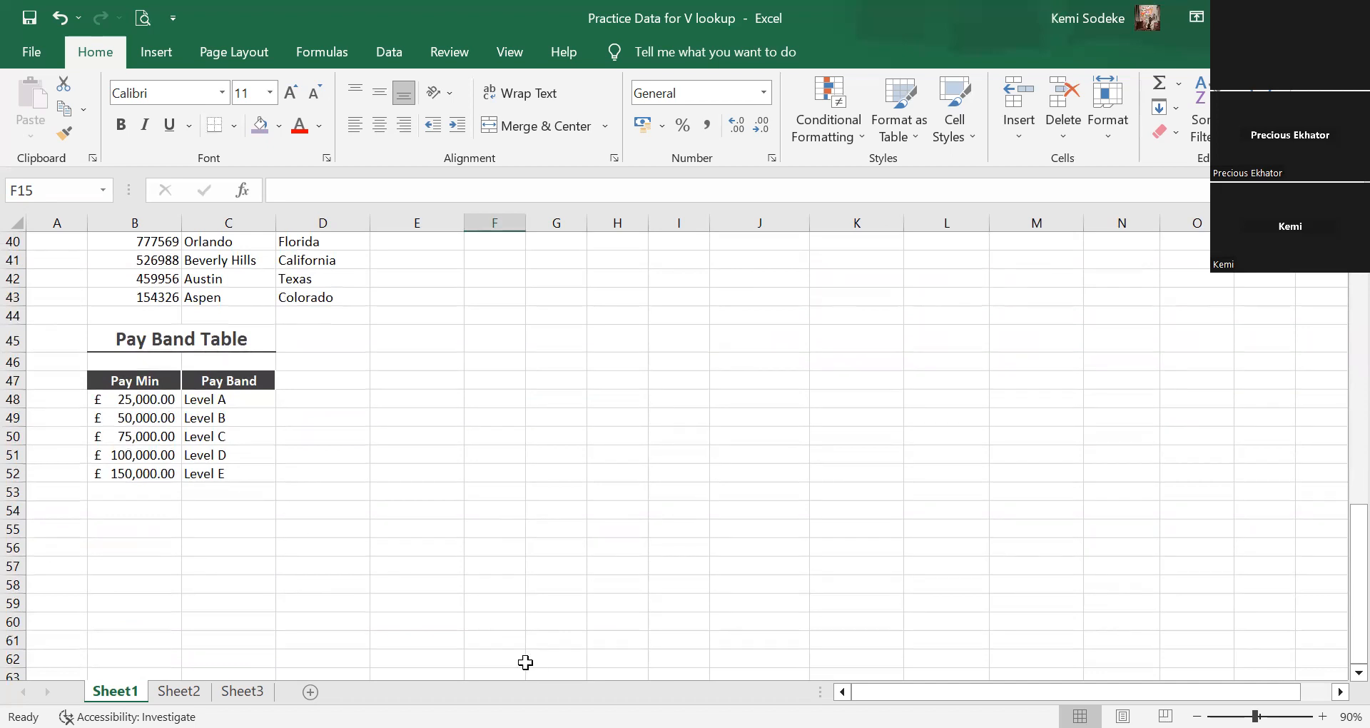
pyautogui.scroll(5, 1084, 558)
pyautogui.scroll(8, 1070, 559)
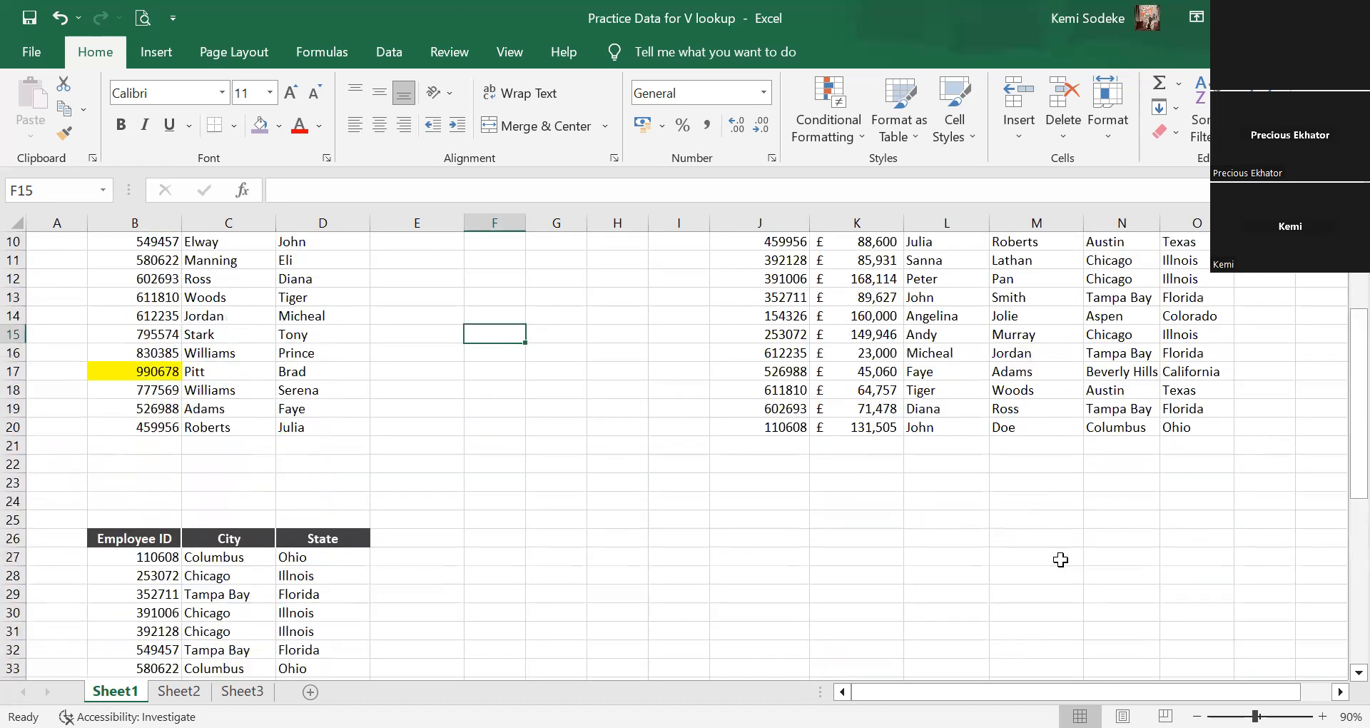
# Copy the Pay Band header from C47 into P3 beside State in the Pay Report and widen column P.
pyautogui.scroll(-6, 896, 529)
pyautogui.scroll(-6, 714, 507)
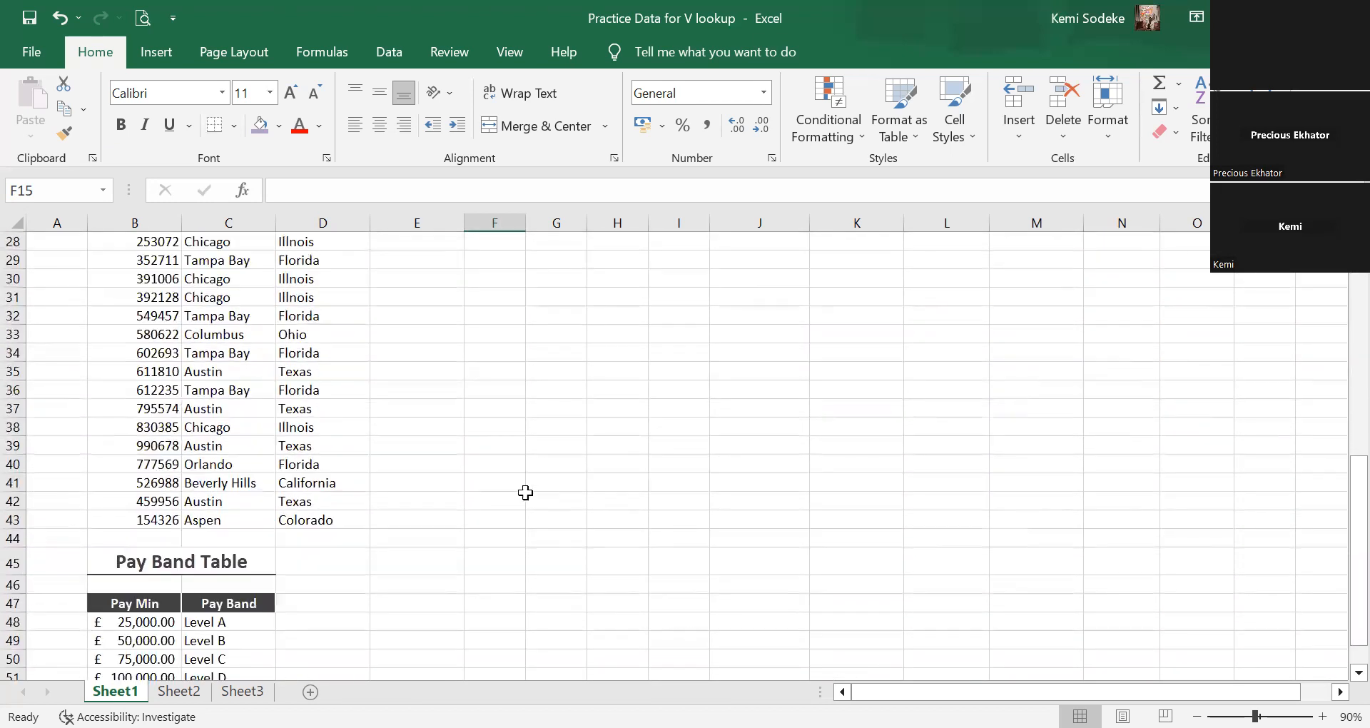
pyautogui.click(229, 437)
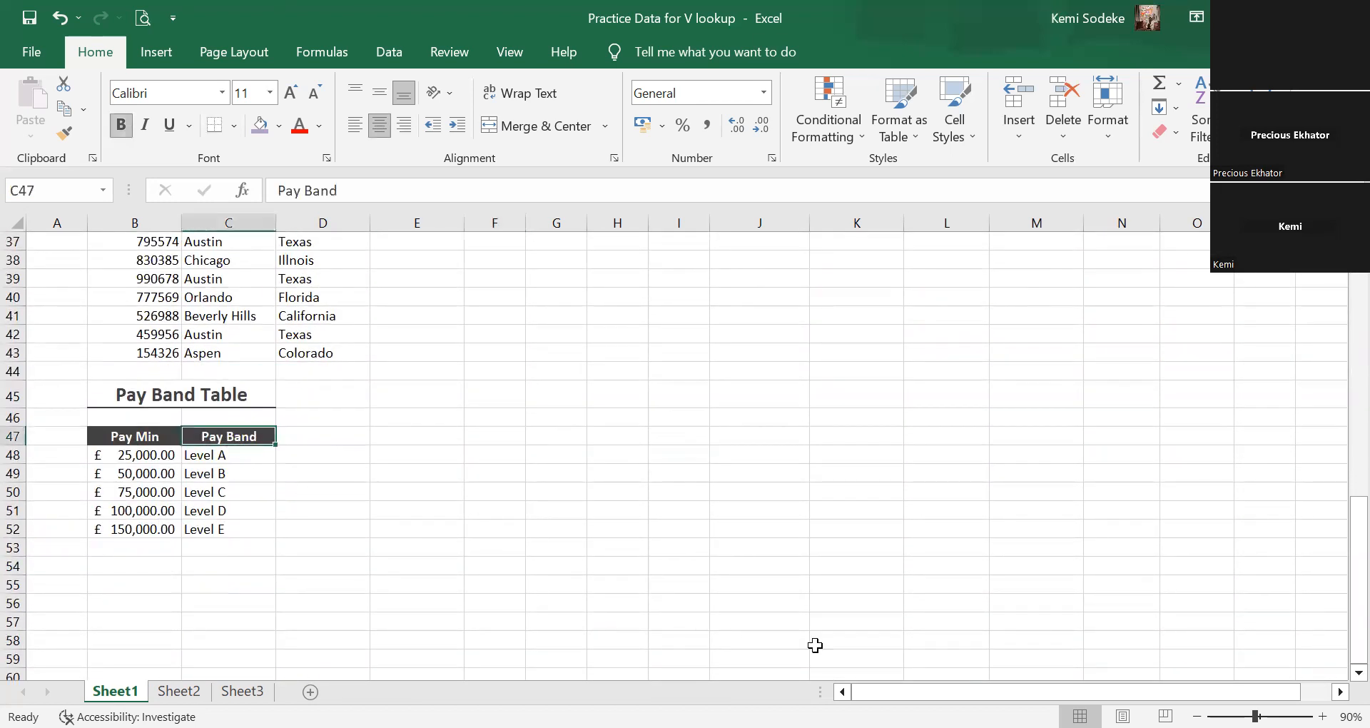
pyautogui.hotkey('ctrl', 'c')
pyautogui.click(1092, 532)
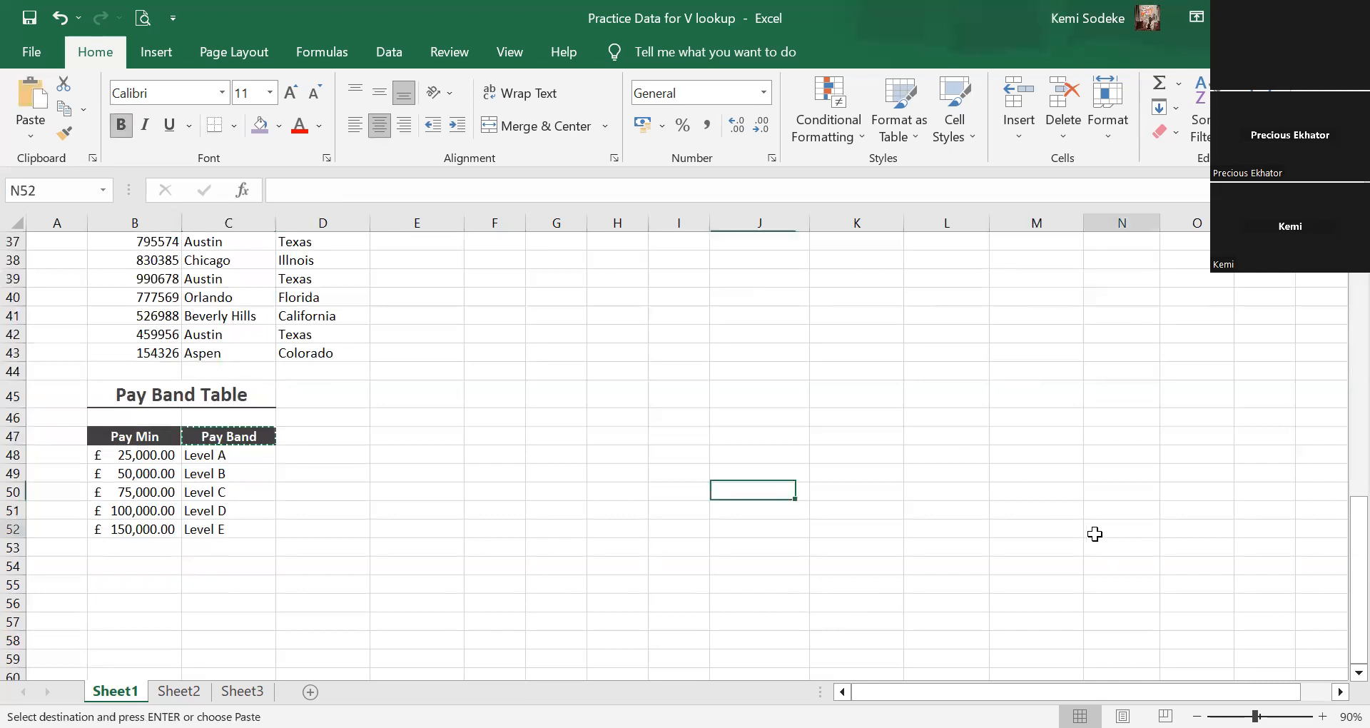
pyautogui.scroll(2, 1088, 518)
pyautogui.scroll(10, 1088, 518)
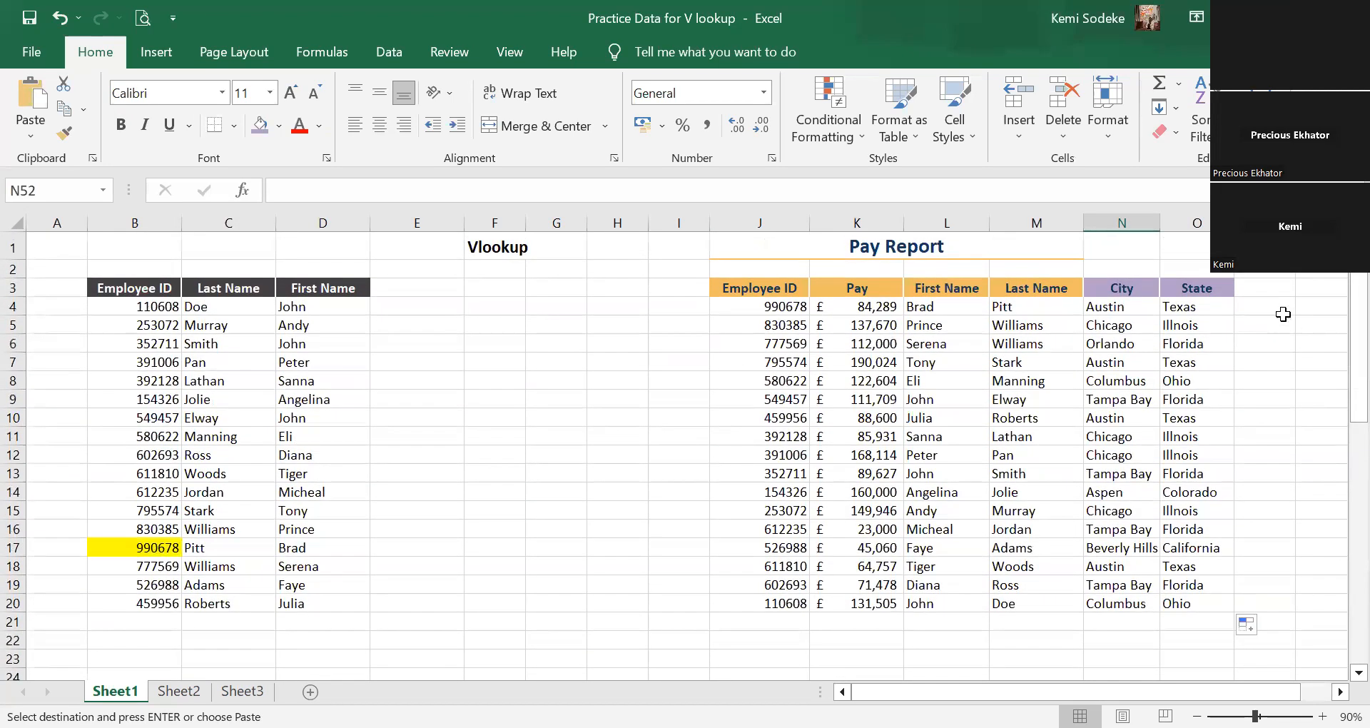
pyautogui.click(1277, 290)
pyautogui.hotkey('ctrl', 'v')
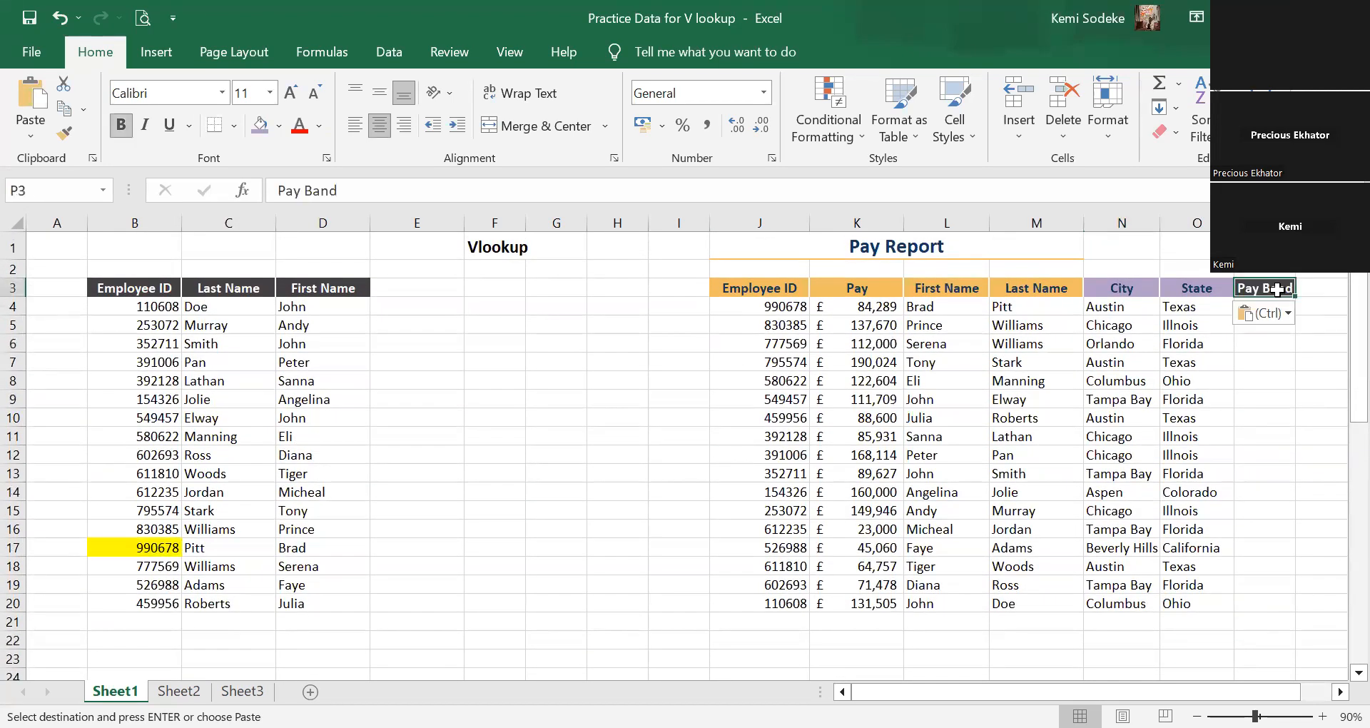
pyautogui.hscroll(3, 474, 257)
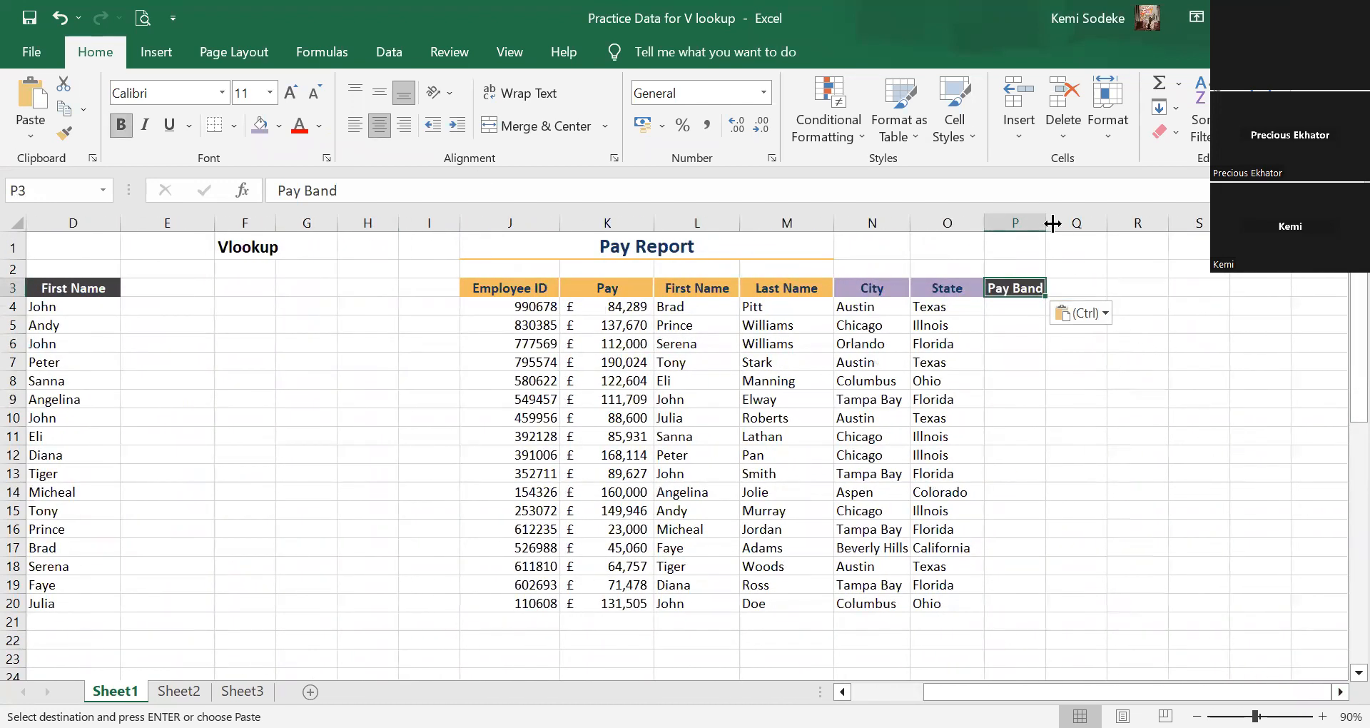
pyautogui.press('Return')
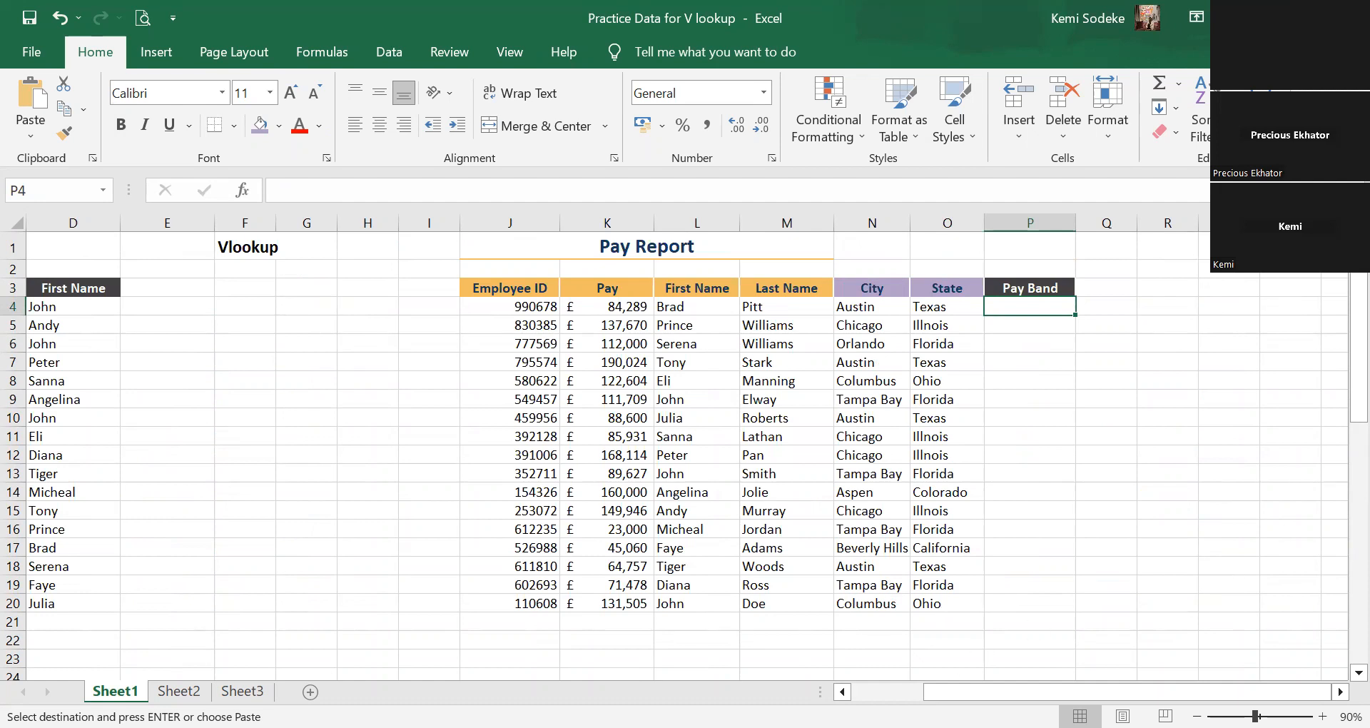
# Compare the Pay amounts in the Pay Report with the Pay Min thresholds and levels in the Pay Band Table.
pyautogui.hscroll(-2, 557, 478)
pyautogui.scroll(-9, 557, 478)
pyautogui.scroll(-1, 77, 582)
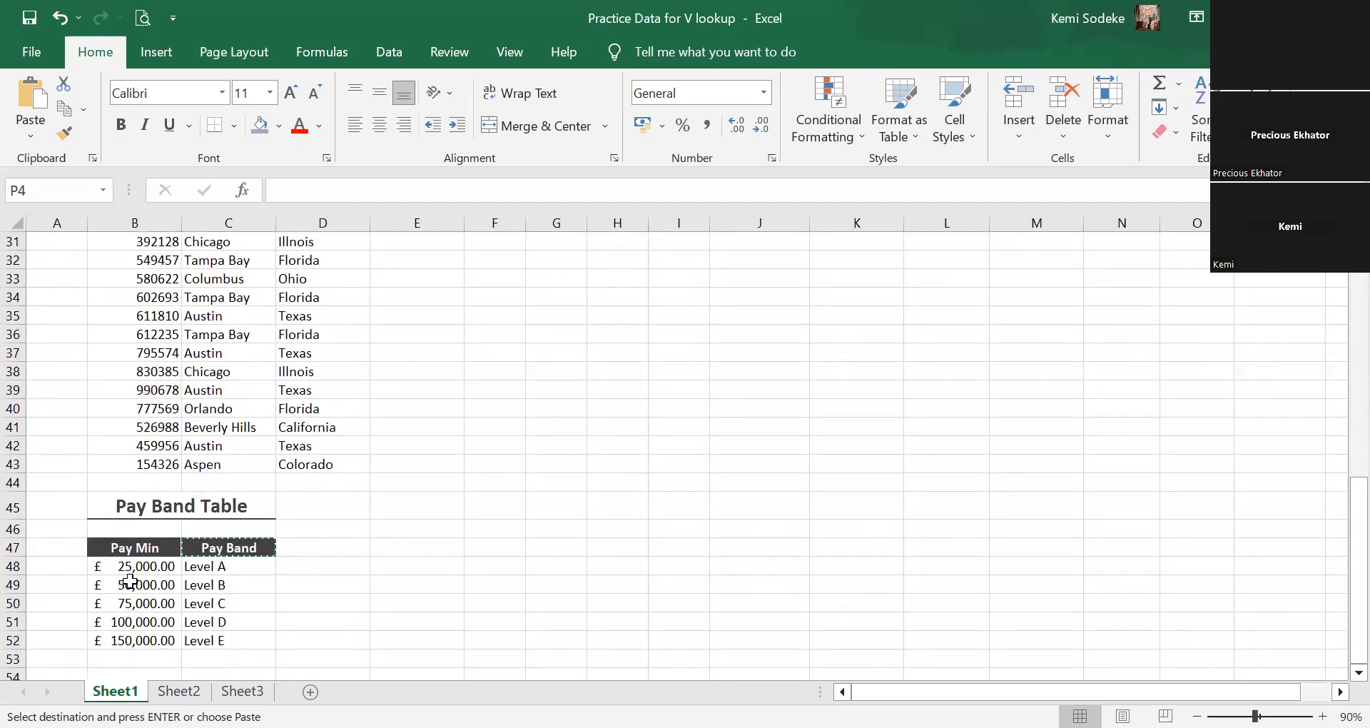
pyautogui.scroll(3, 354, 577)
pyautogui.scroll(7, 355, 577)
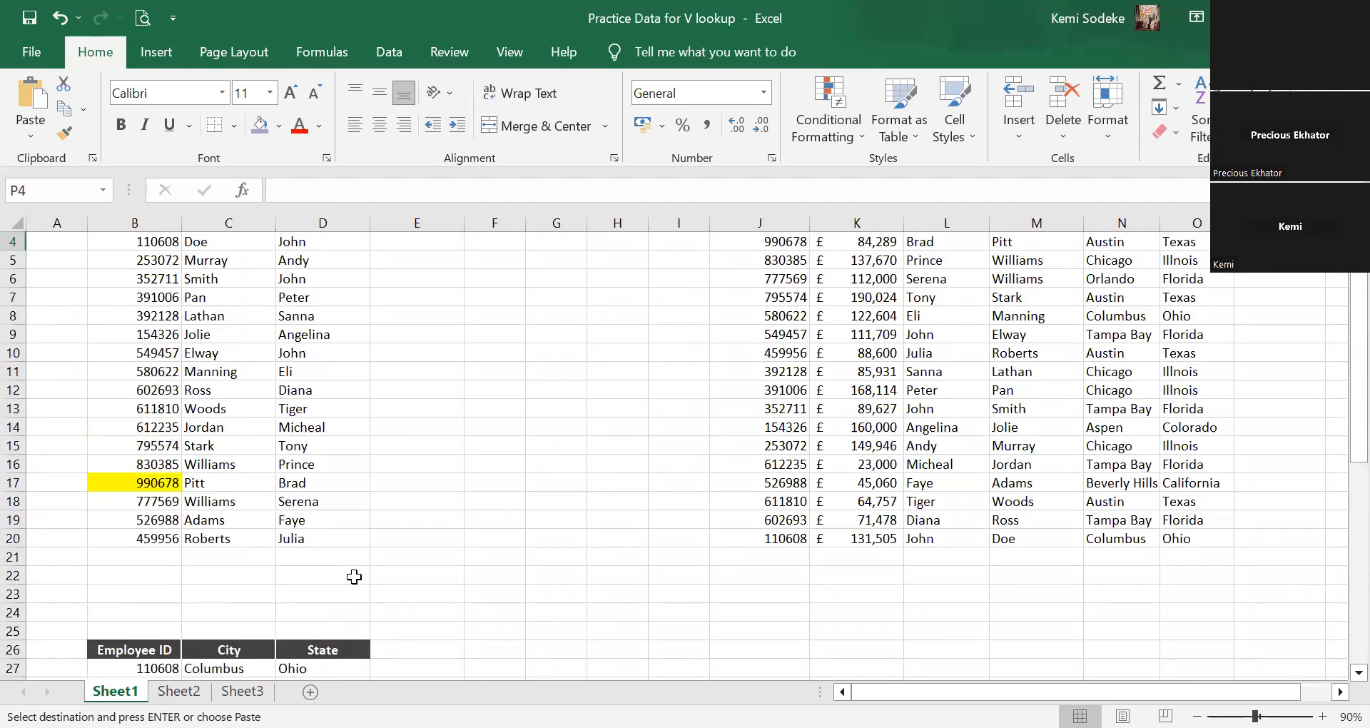
pyautogui.hscroll(1, 697, 459)
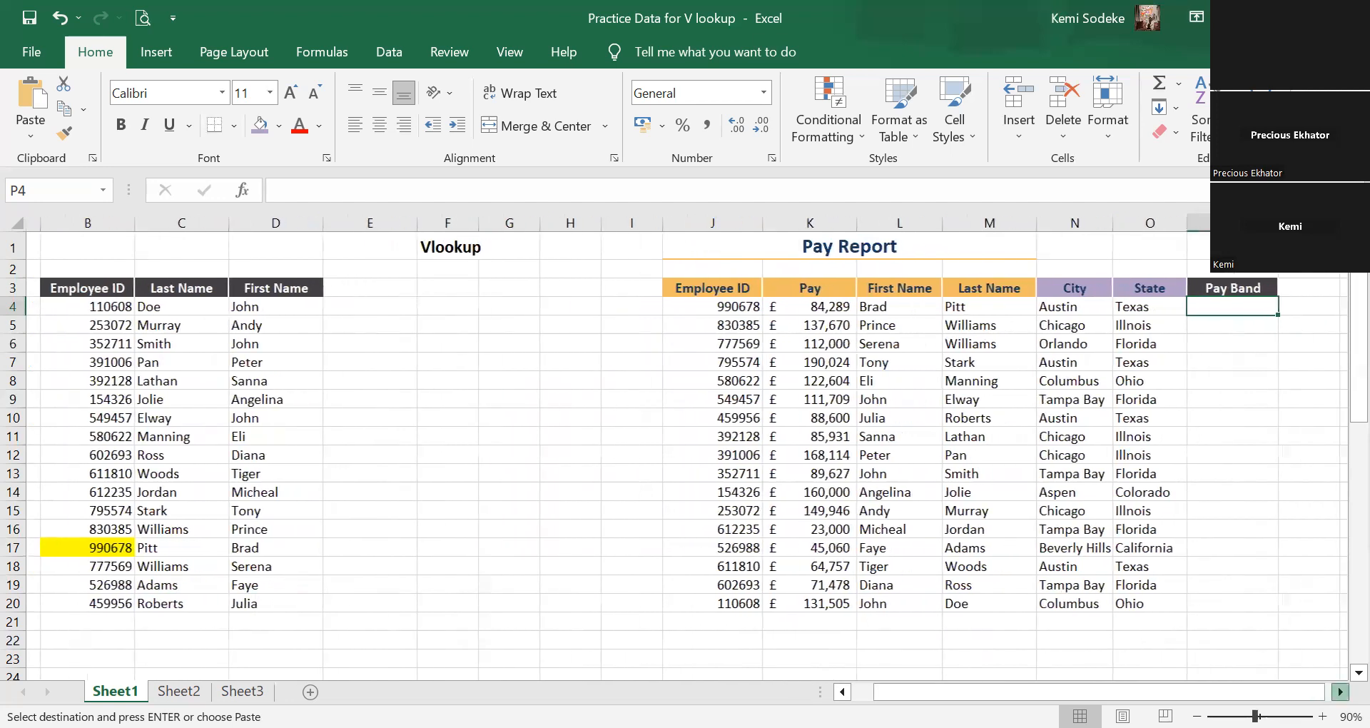
pyautogui.click(803, 303)
pyautogui.scroll(-2, 461, 564)
pyautogui.scroll(-9, 461, 564)
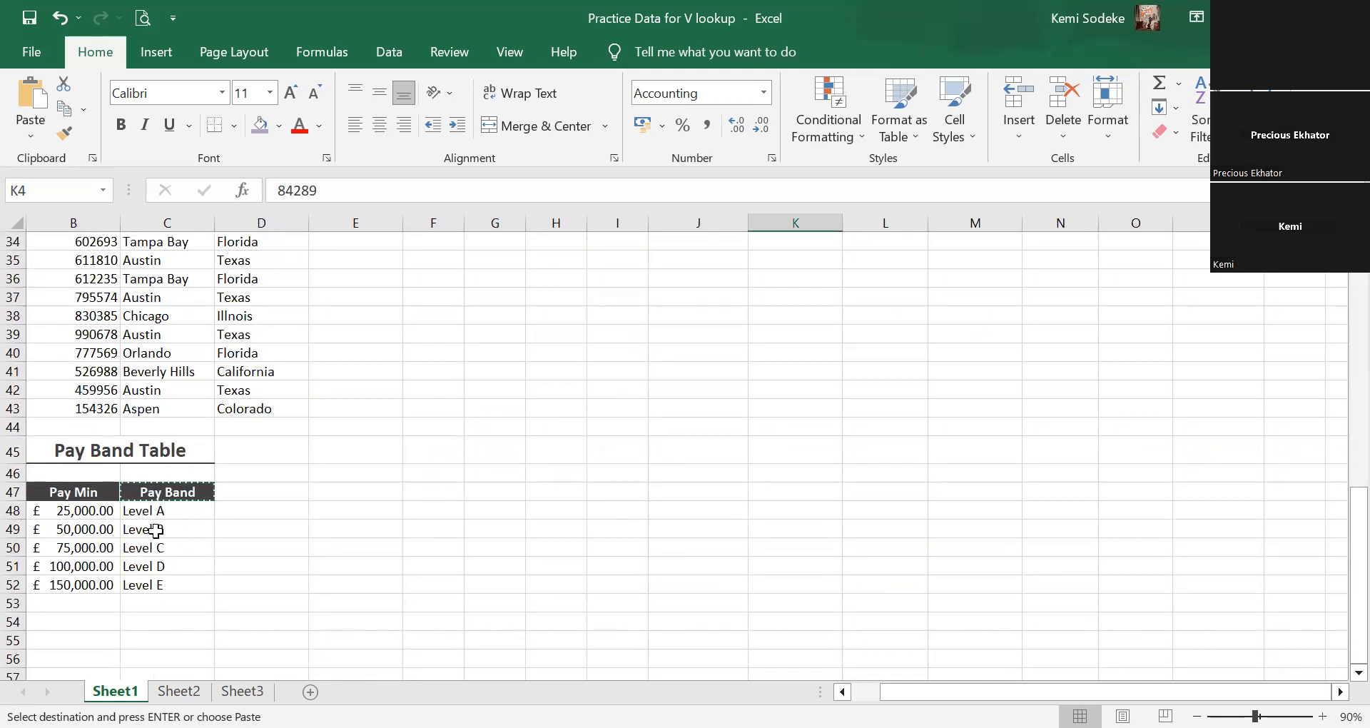
# Set the pay amount in K16 of the Pay Report to 25000.
pyautogui.scroll(11, 976, 550)
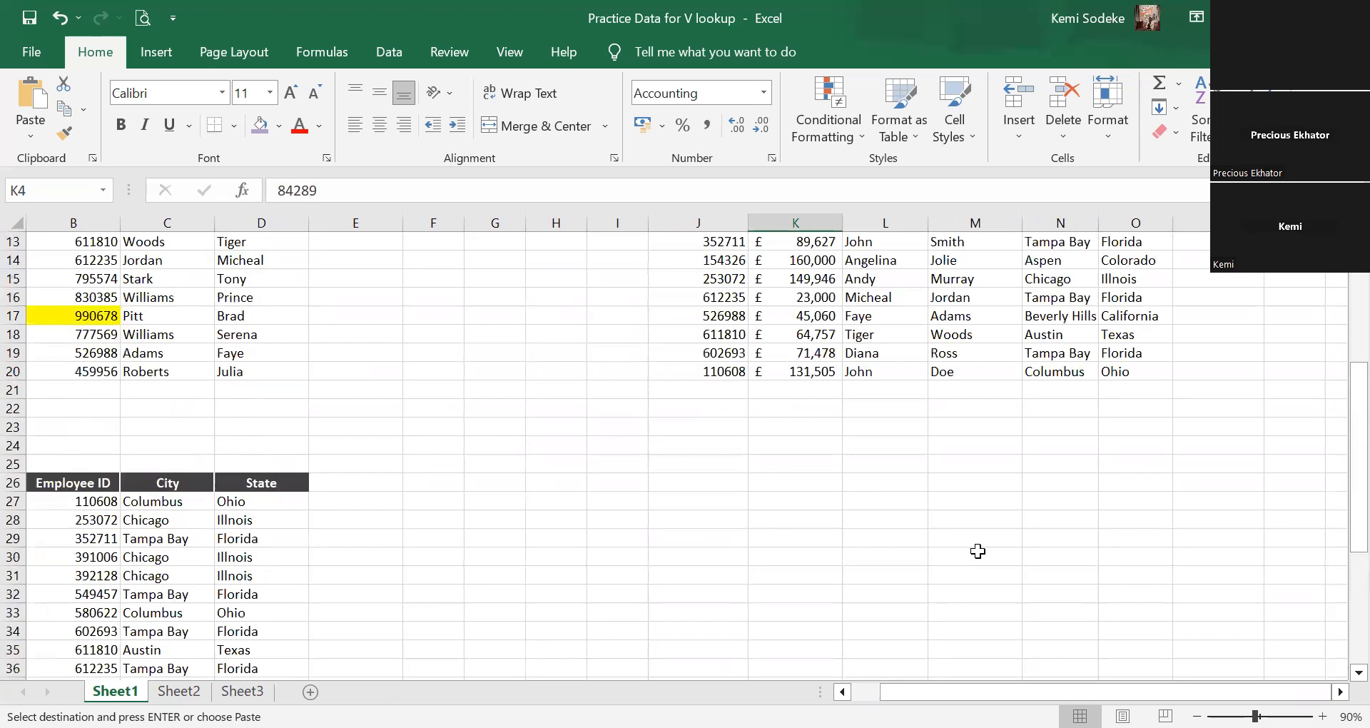
pyautogui.click(804, 529)
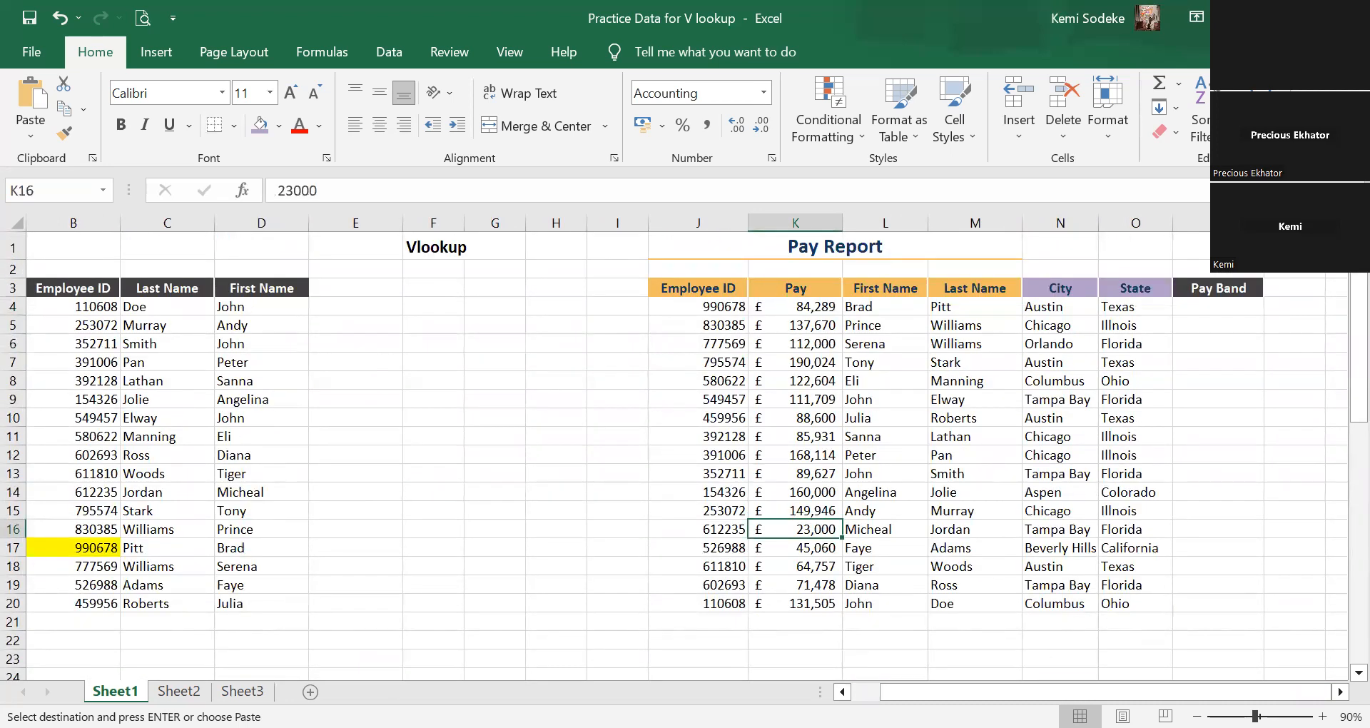
pyautogui.write('25000')
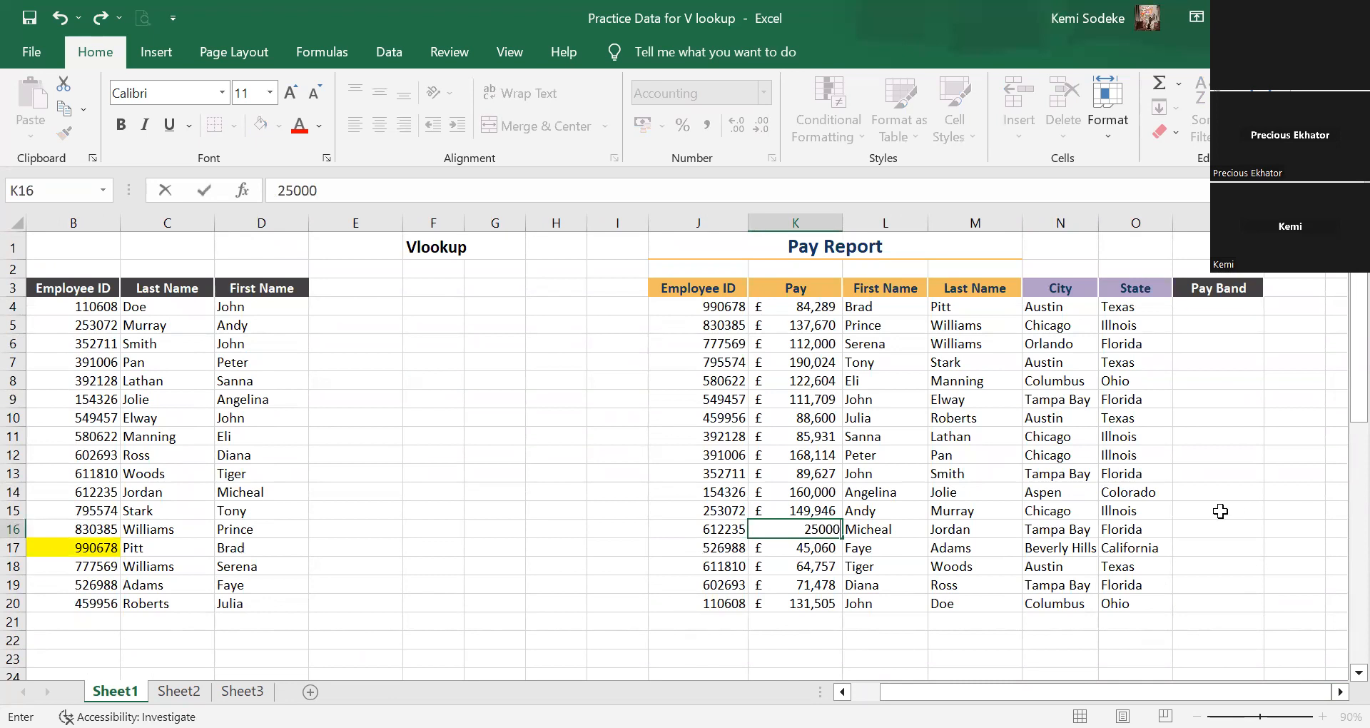
pyautogui.click(1189, 513)
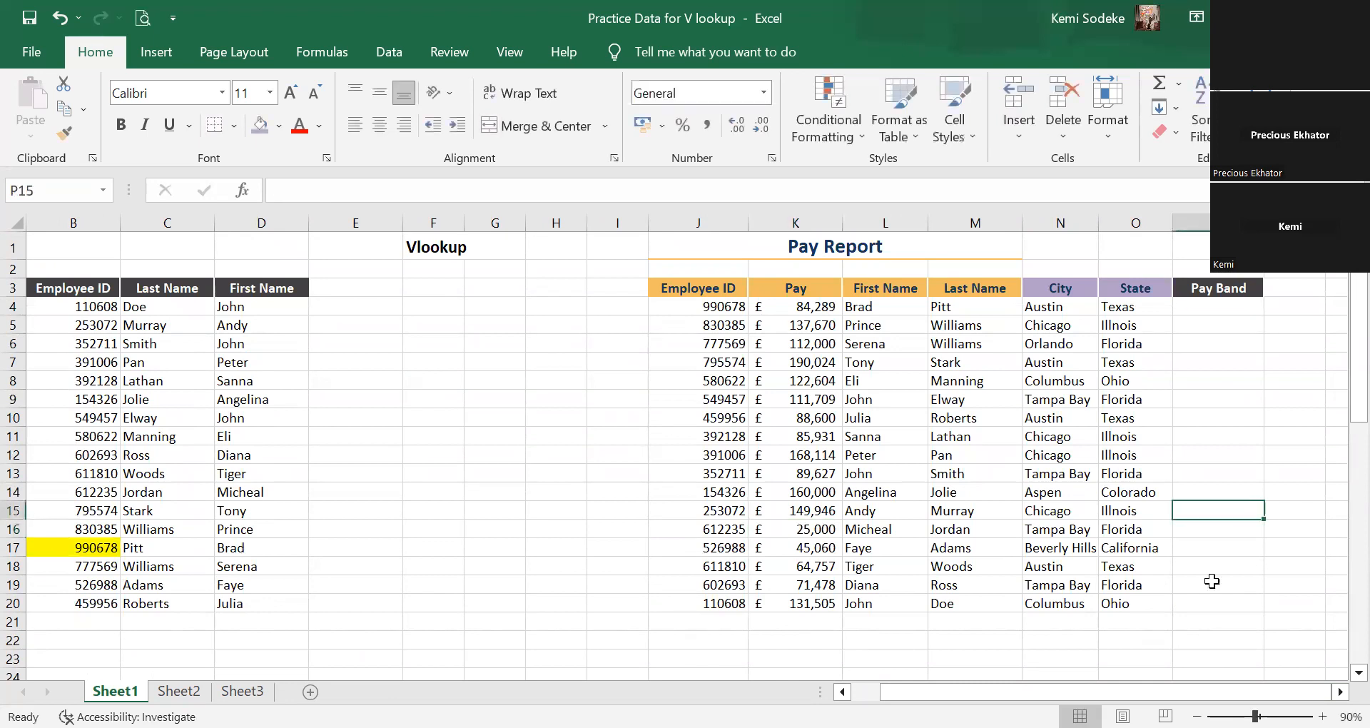
pyautogui.click(791, 530)
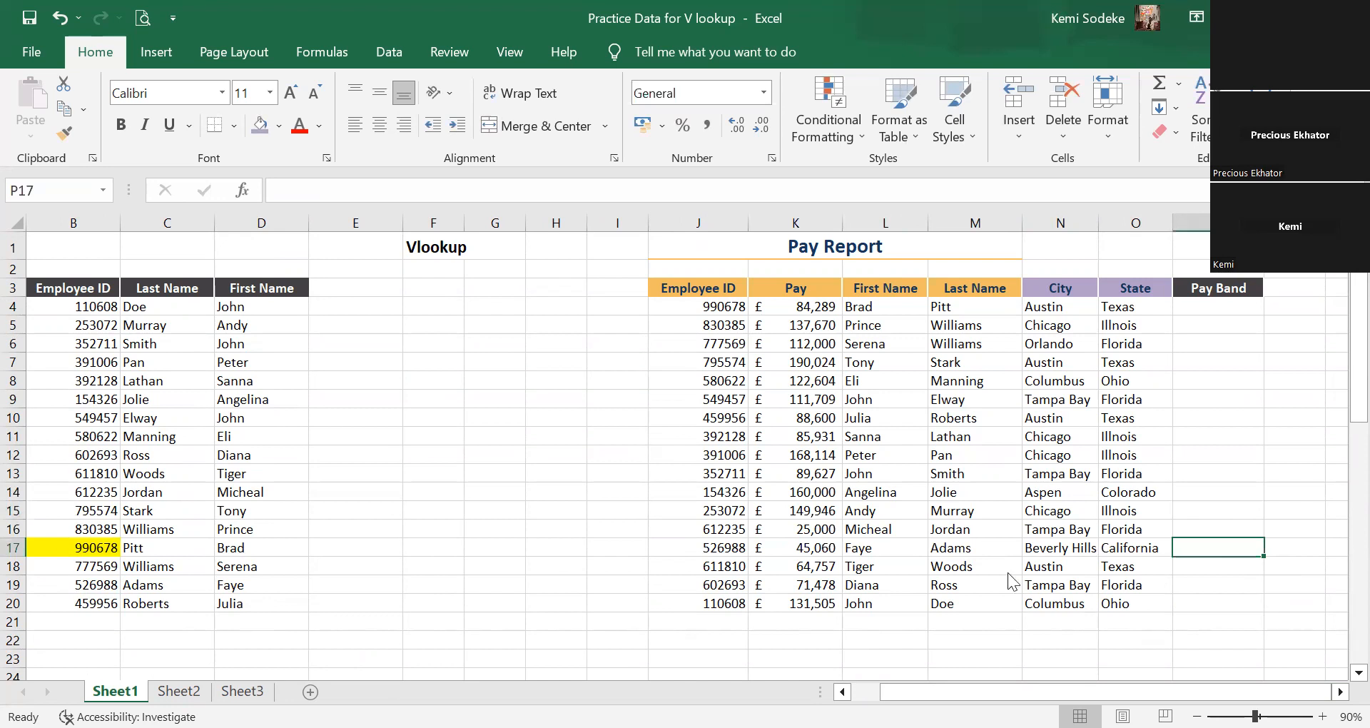
# Start a VLOOKUP formula in P4 under Pay Band, using the pay amount $K4 with its column locked as the lookup value.
pyautogui.click(1218, 309)
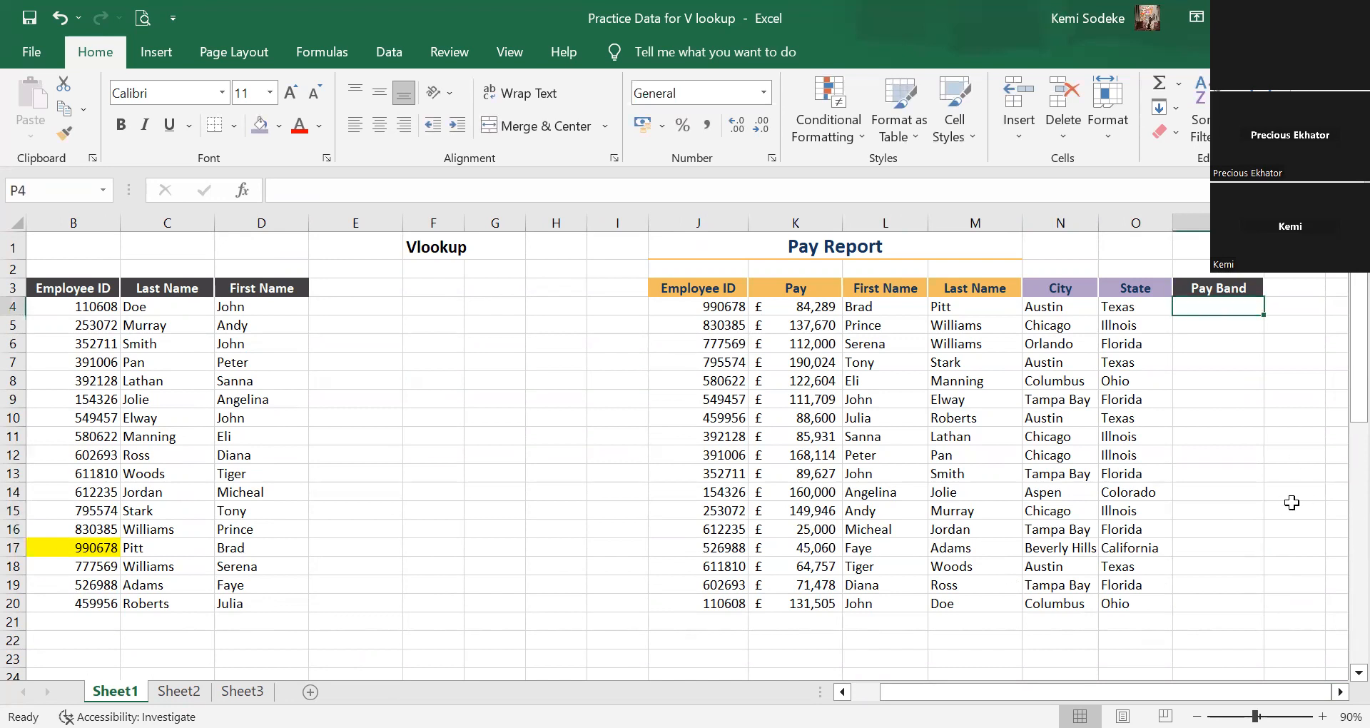
pyautogui.click(1130, 305)
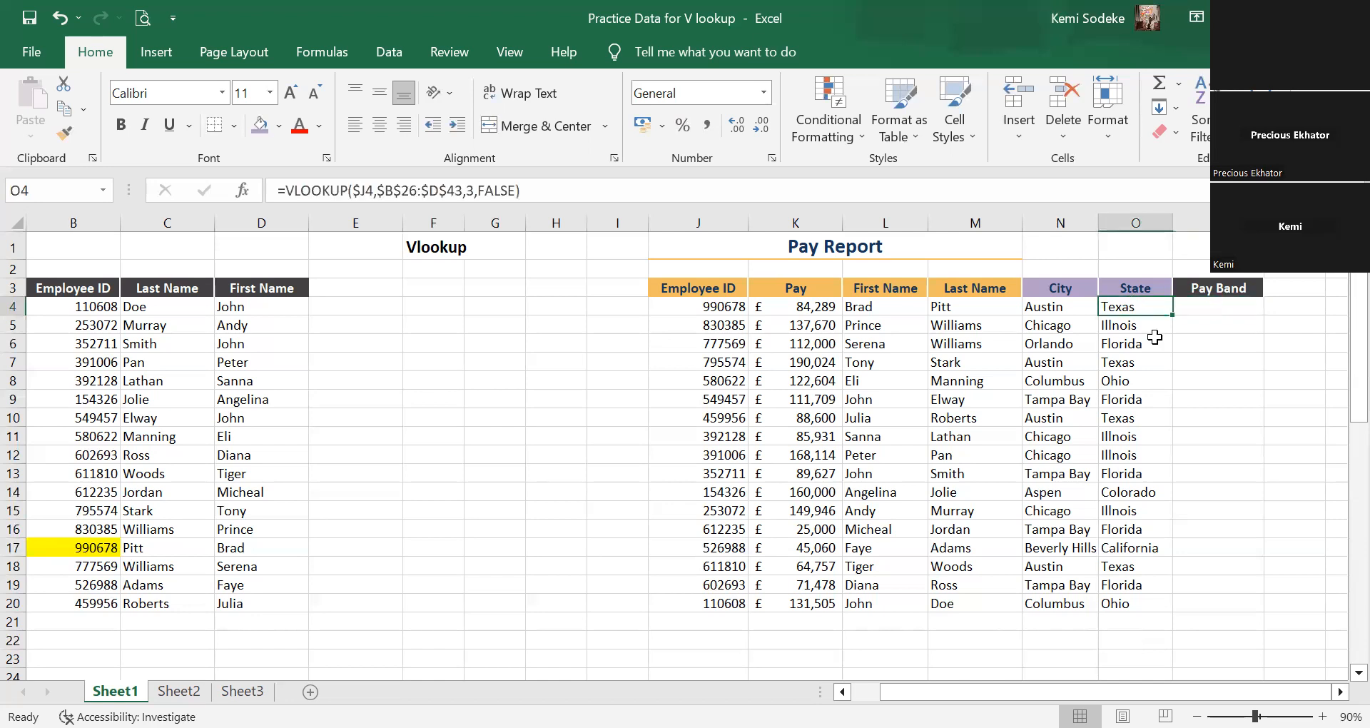
pyautogui.click(1232, 307)
pyautogui.write('=')
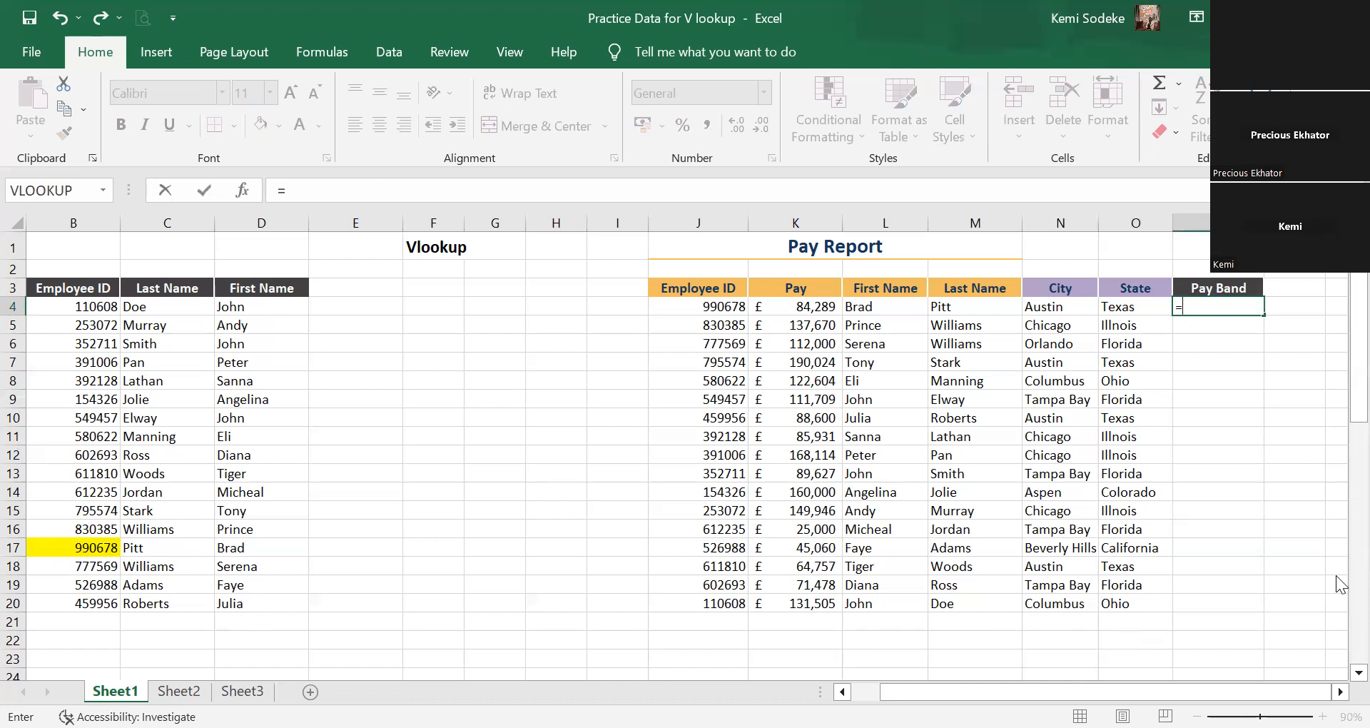
pyautogui.write('vlookup(')
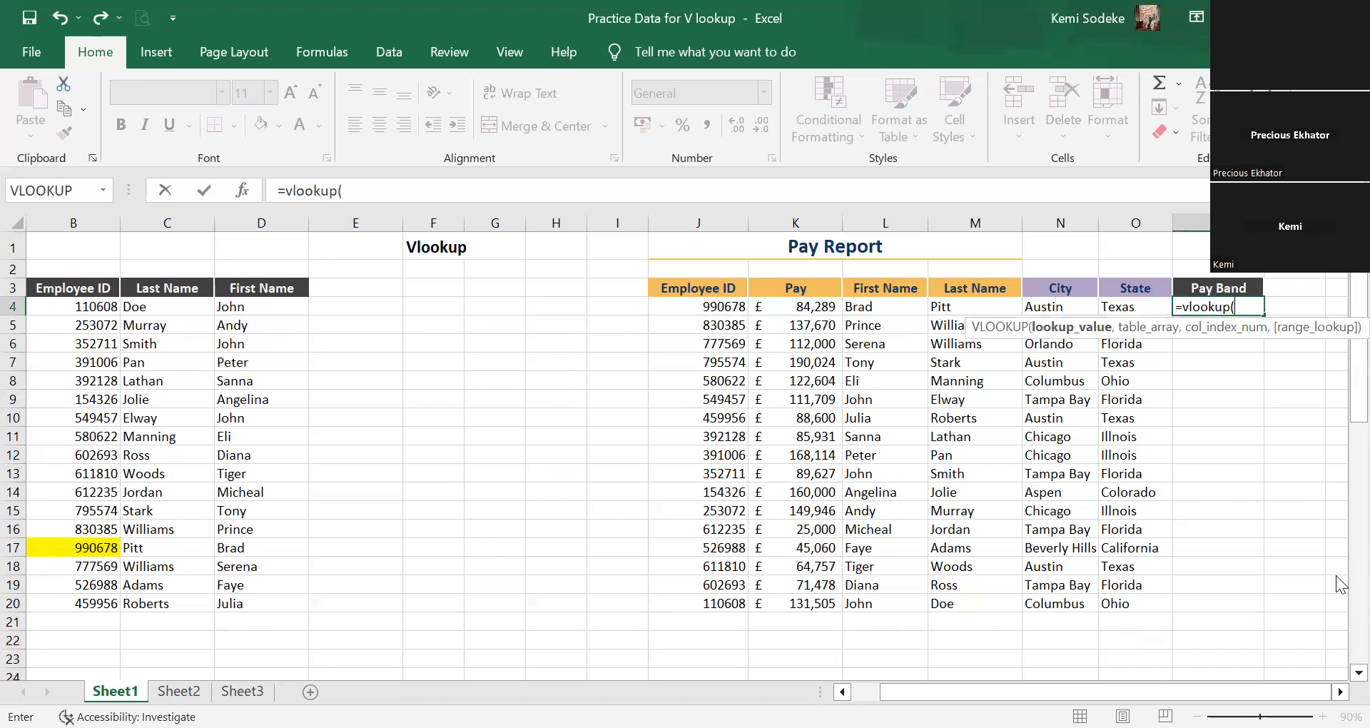
pyautogui.click(792, 308)
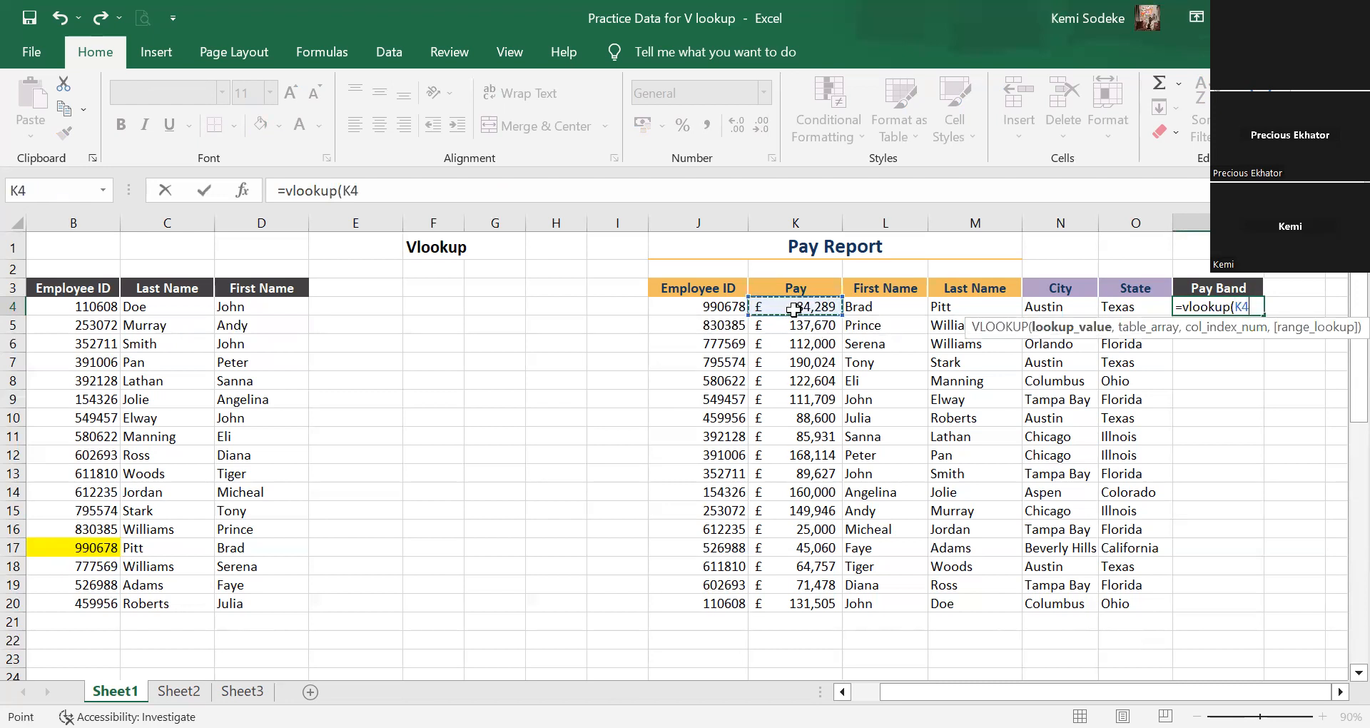
pyautogui.click(345, 190)
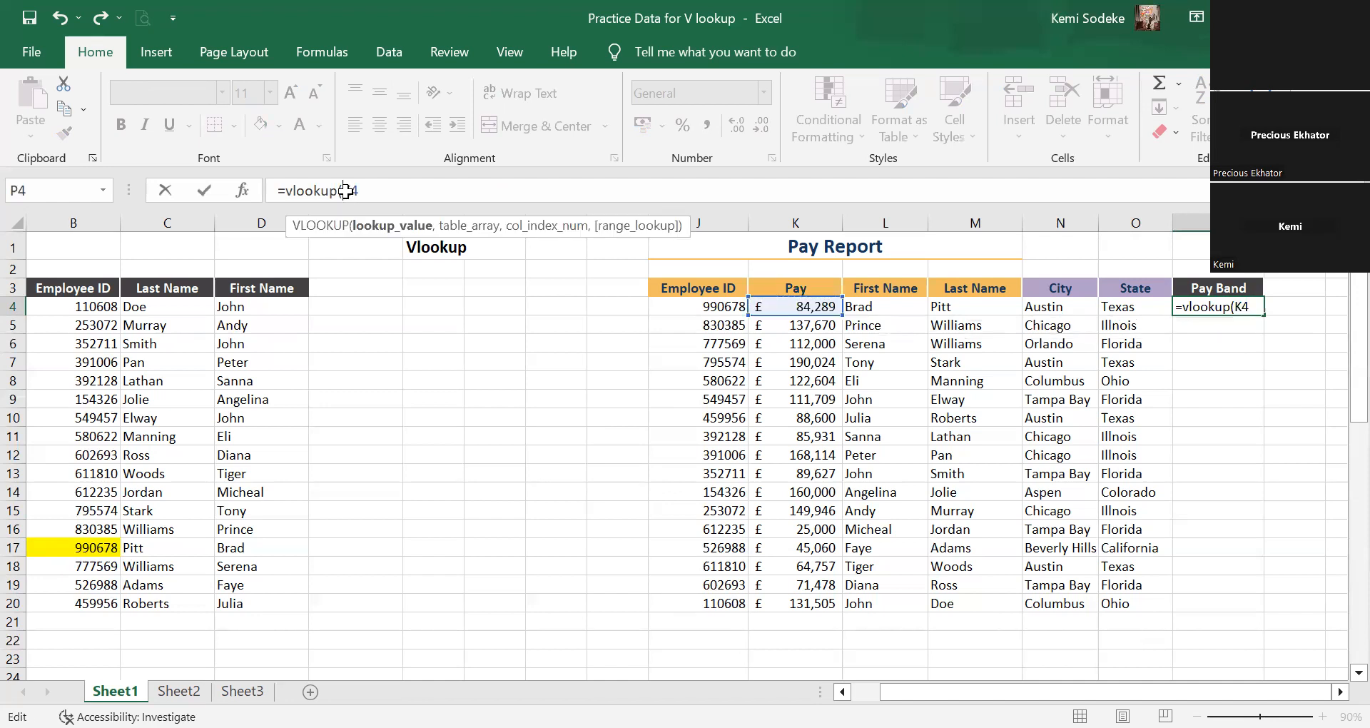
pyautogui.write('$K4,')
# Set the formula's table array to the Pay Band Table with its headers as the absolute range $B$47:$C$52.
pyautogui.hscroll(-1, 951, 653)
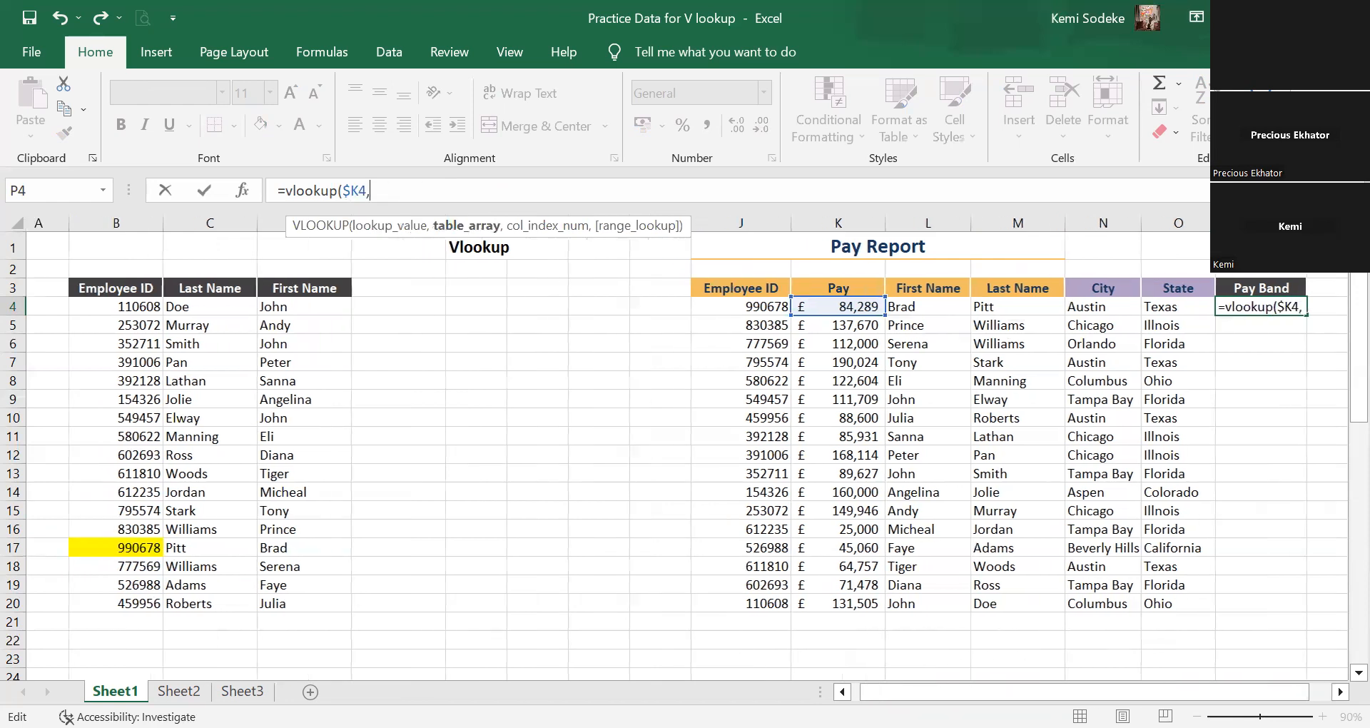
pyautogui.click(1359, 673)
pyautogui.scroll(-7, 1339, 683)
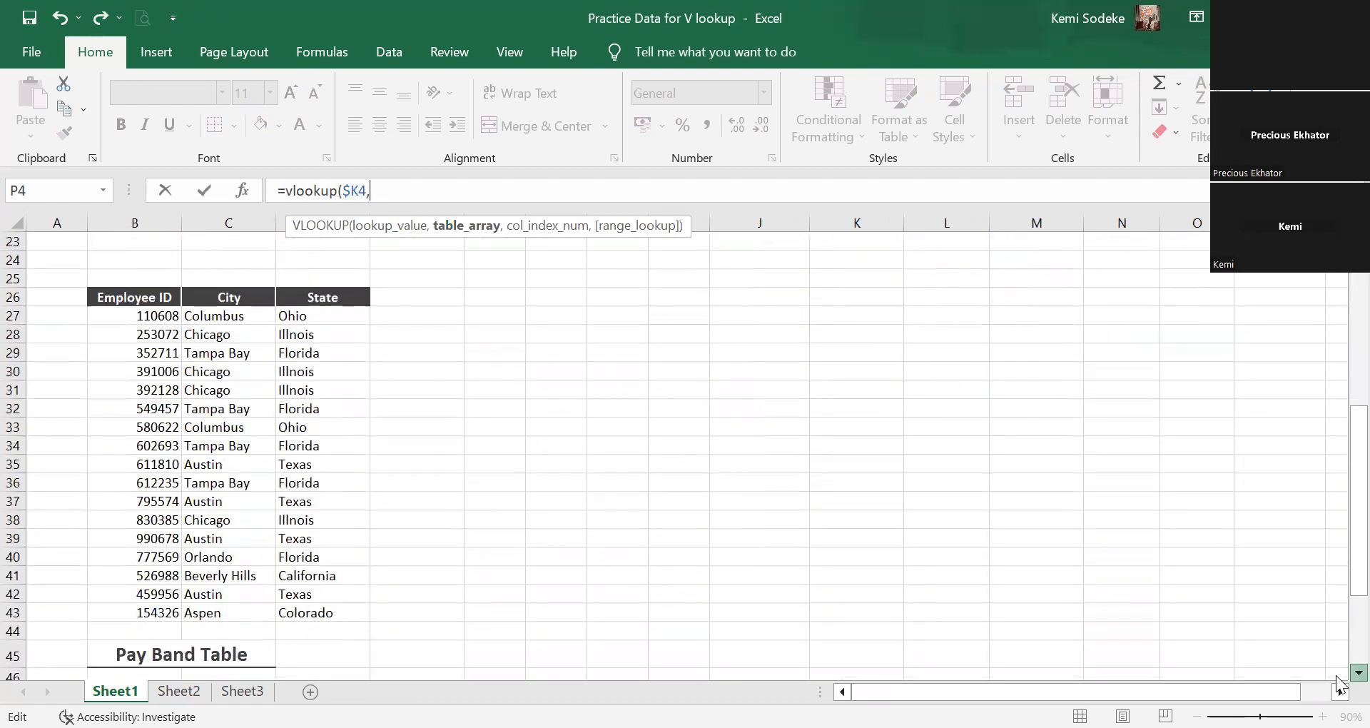
pyautogui.scroll(-4, 1339, 684)
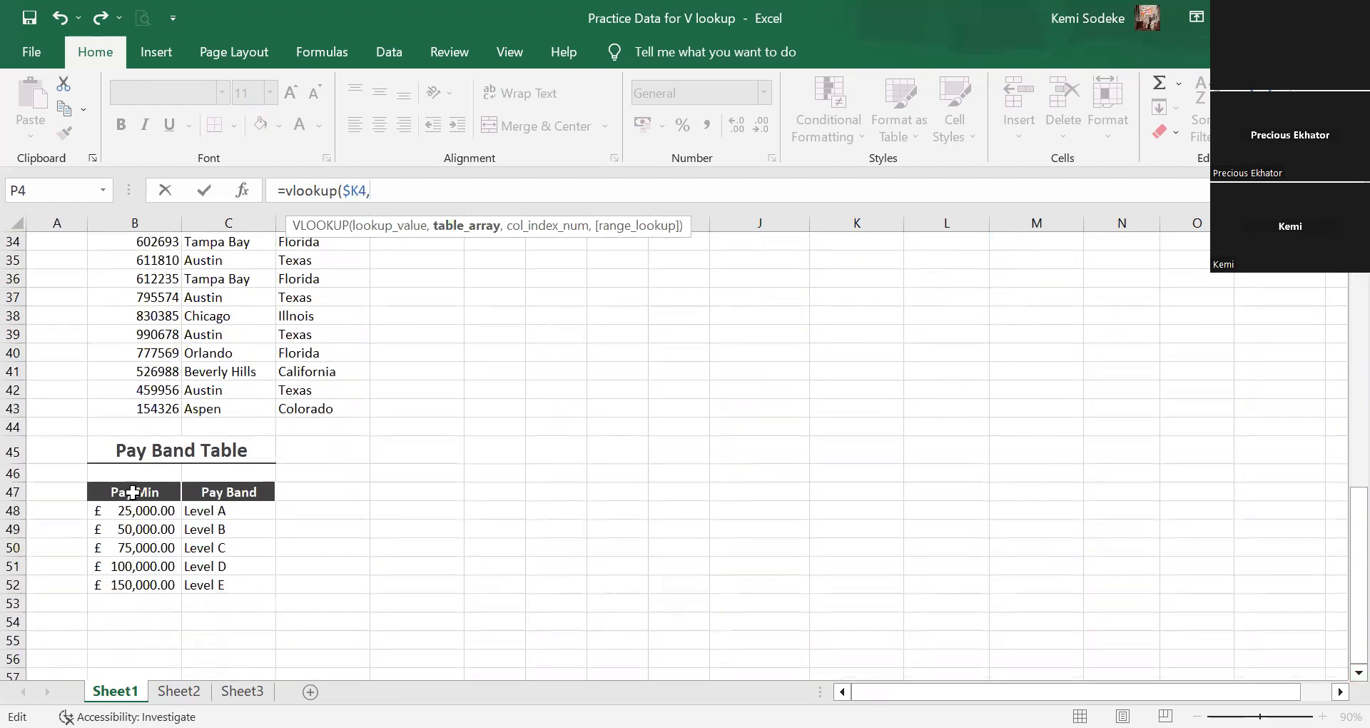
pyautogui.click(157, 498)
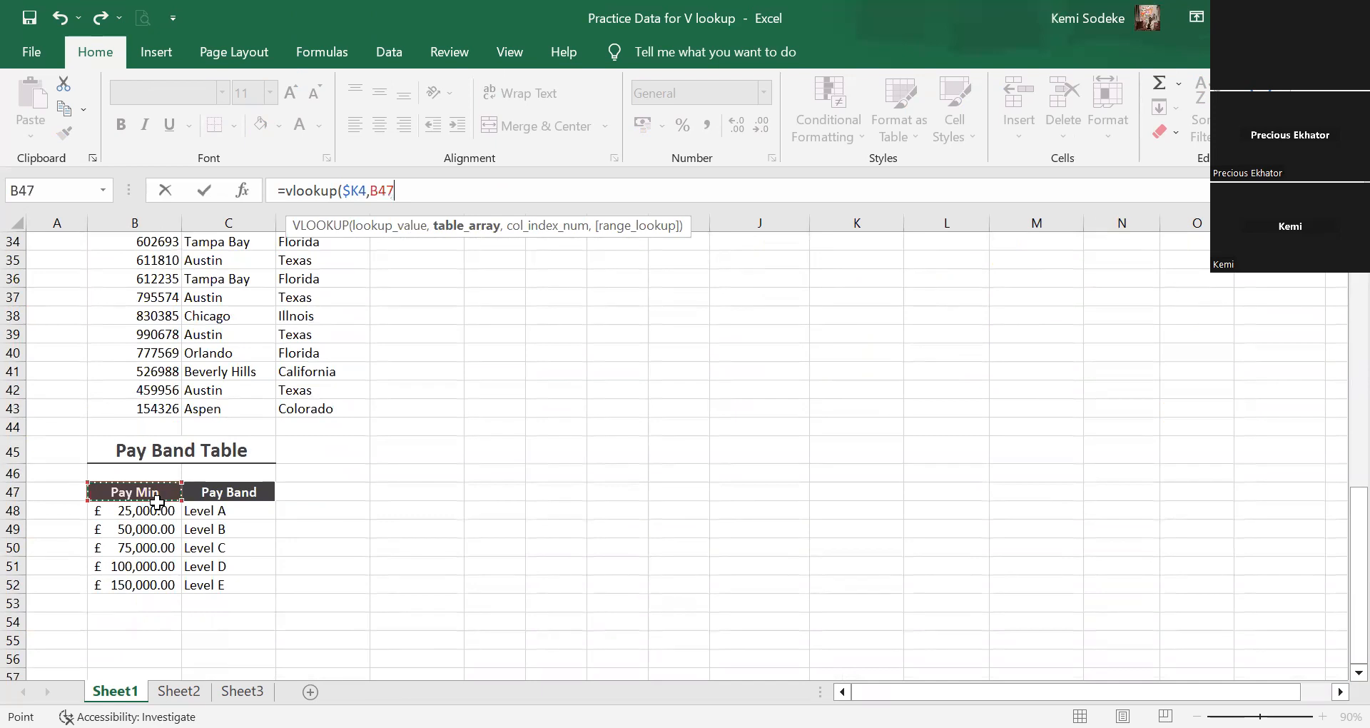
pyautogui.moveTo(230, 578); pyautogui.dragTo(229, 583)
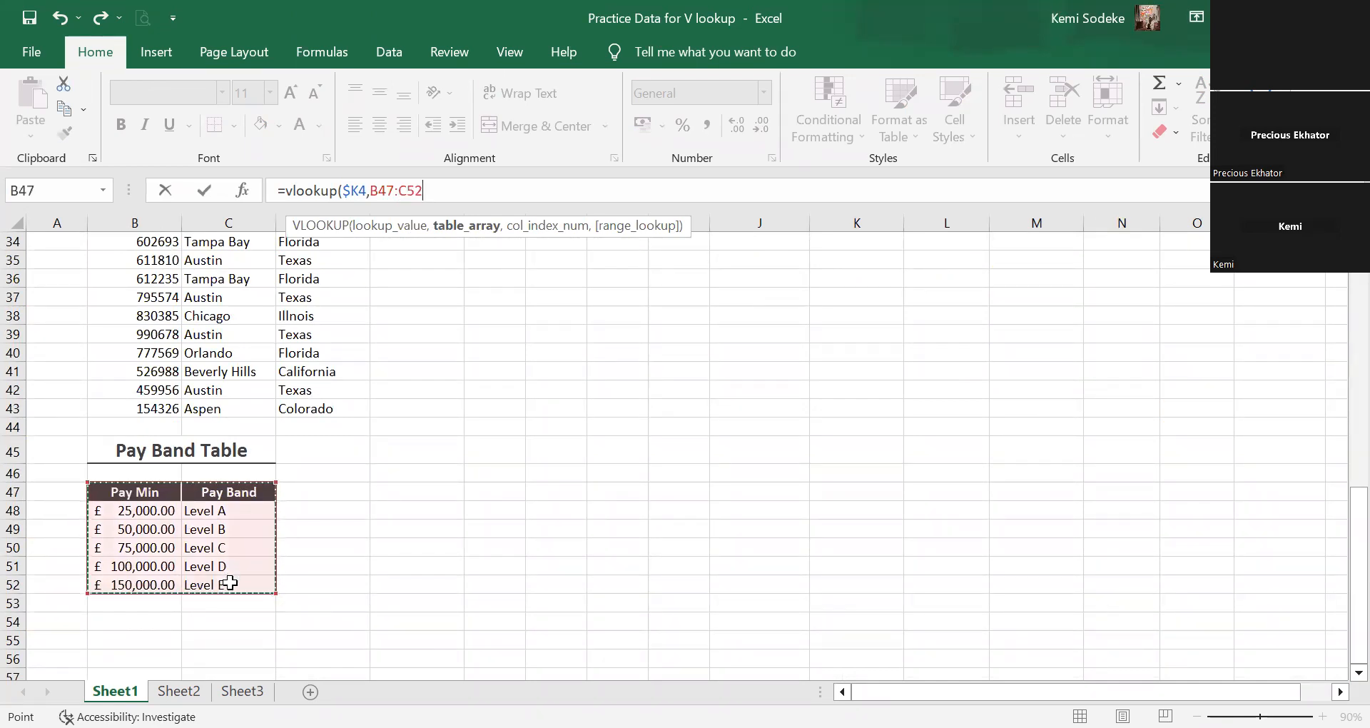
pyautogui.press('F4')
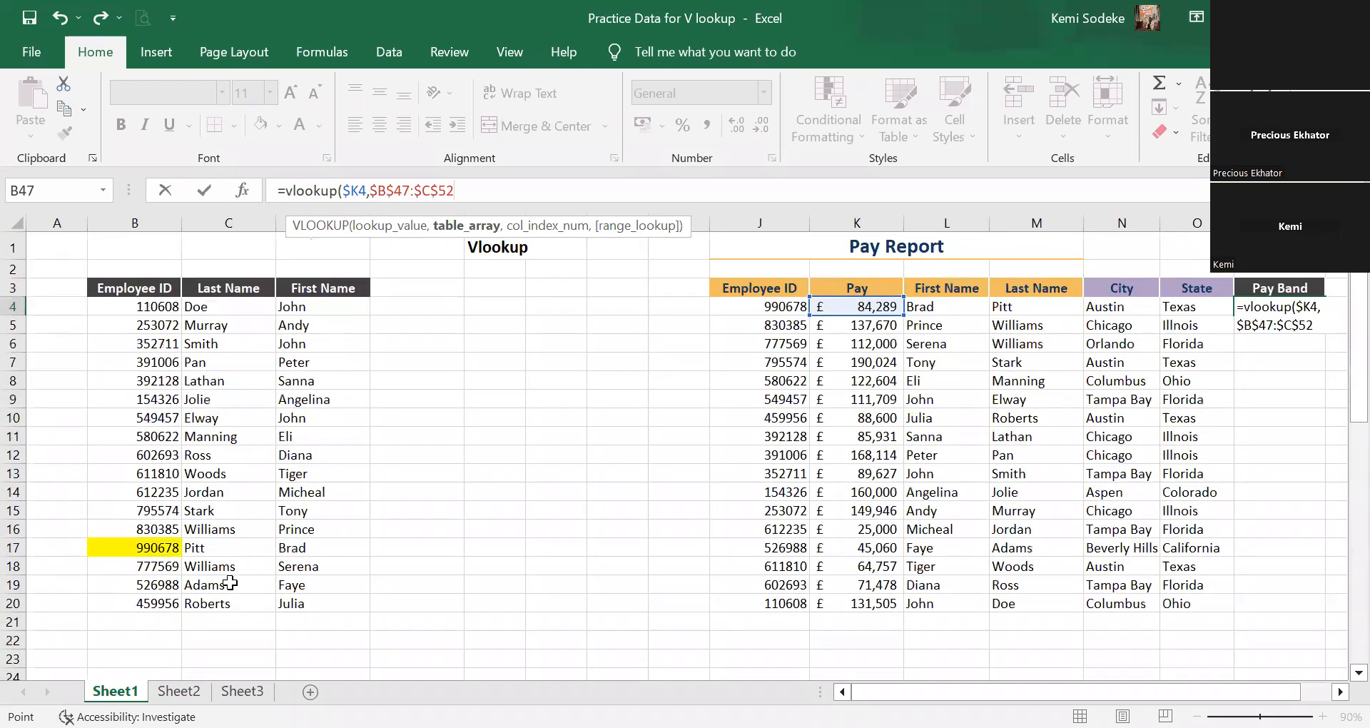
pyautogui.write(',')
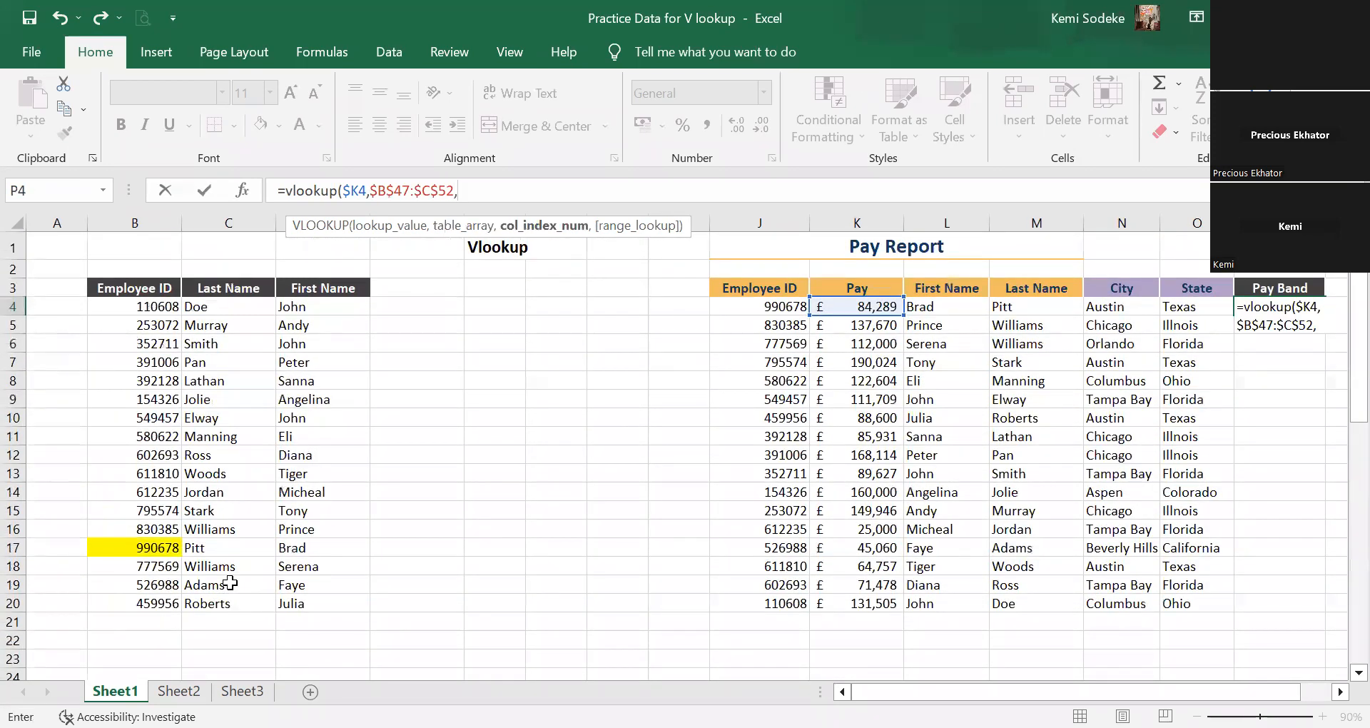
# Complete the P4 formula with column index 2 and TRUE for an approximate match.
pyautogui.scroll(-2, 1340, 675)
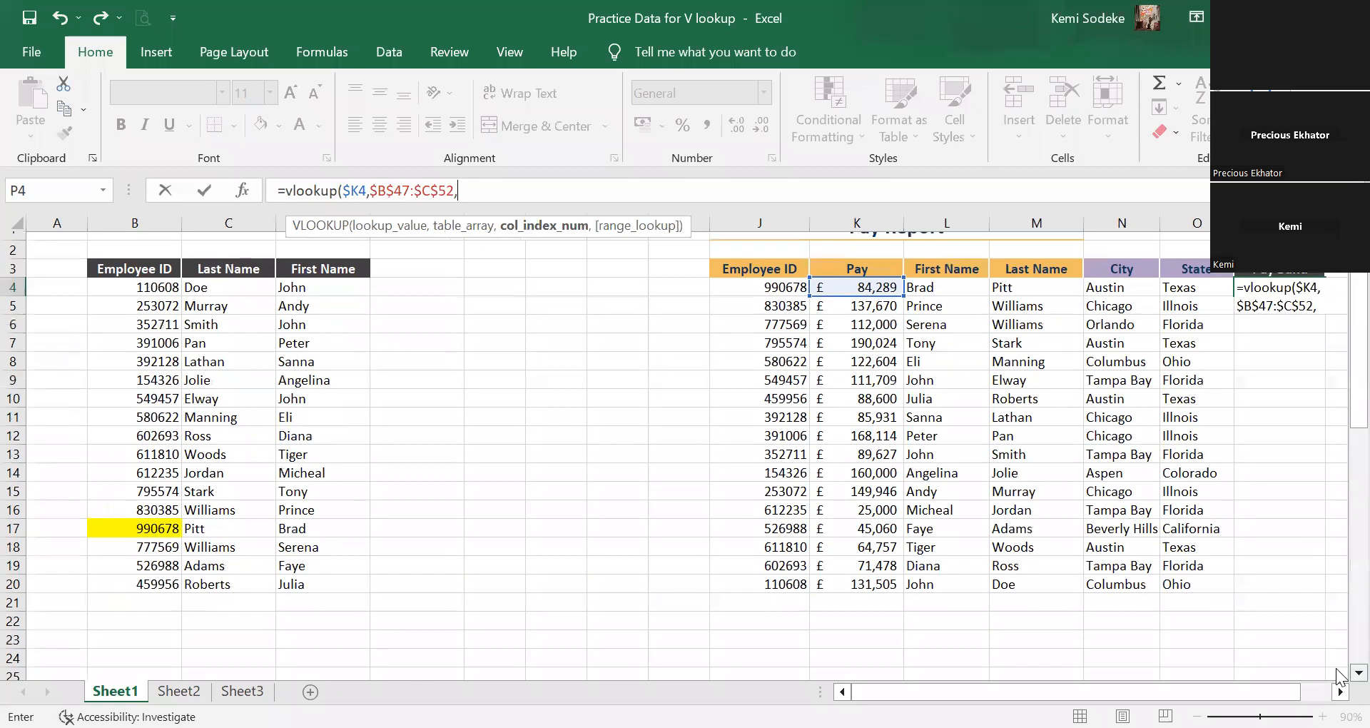
pyautogui.scroll(-9, 1341, 675)
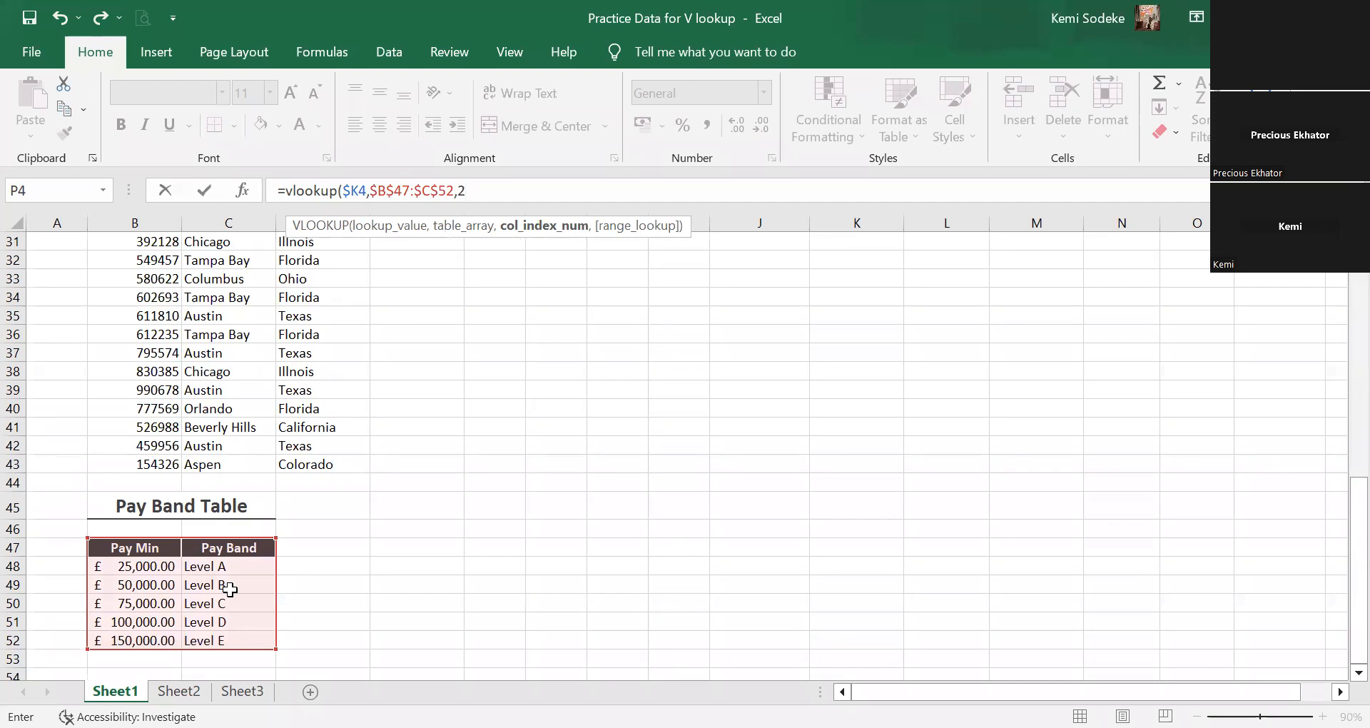
pyautogui.write(',')
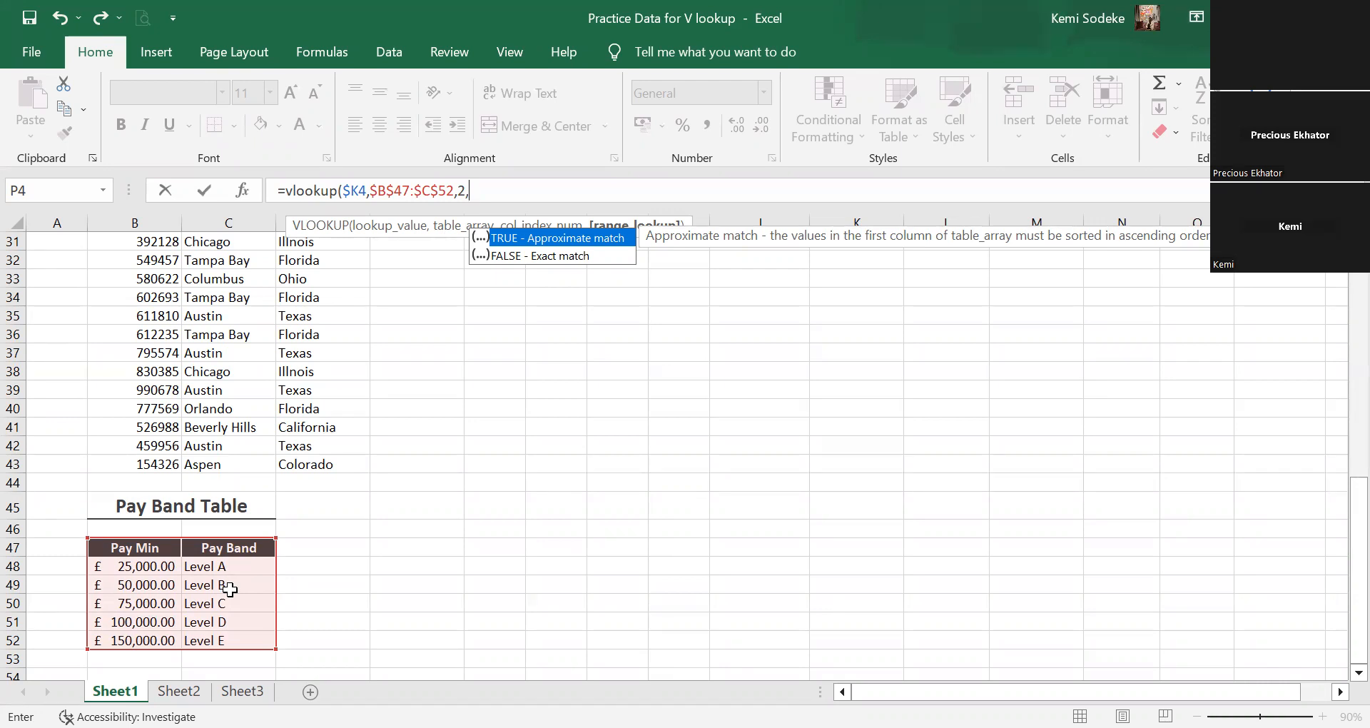
pyautogui.write('true)')
pyautogui.press('Return')
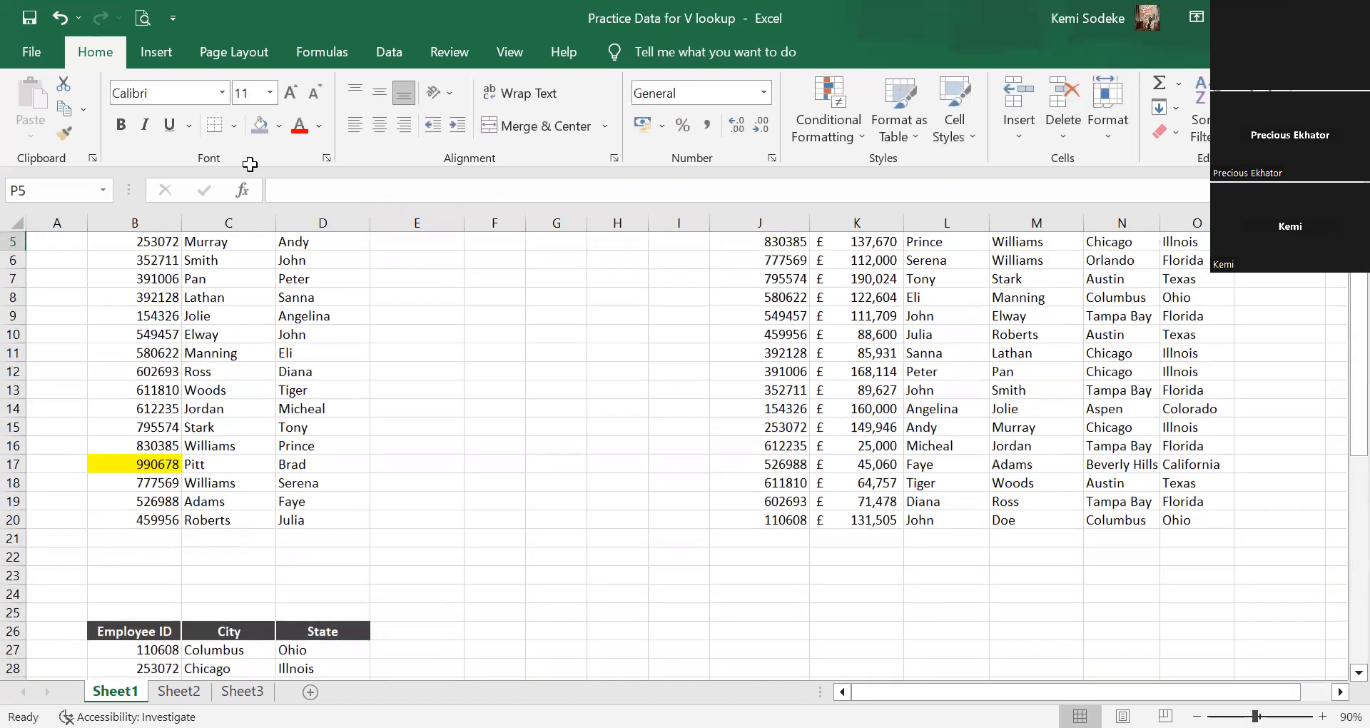
# Check P4's result against the Pay Band Table and fill its formula down the Pay Band column to P20.
pyautogui.scroll(2, 1261, 489)
pyautogui.click(1296, 307)
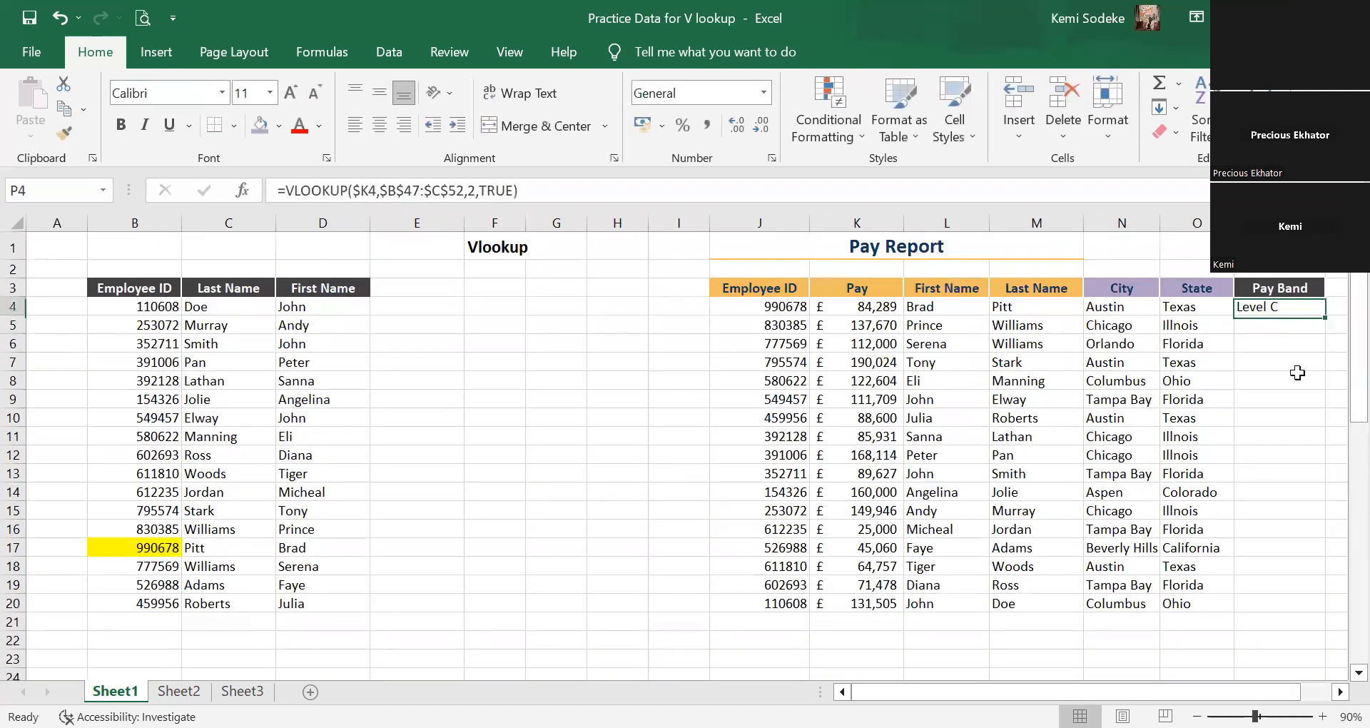
pyautogui.click(890, 306)
pyautogui.scroll(-14, 395, 511)
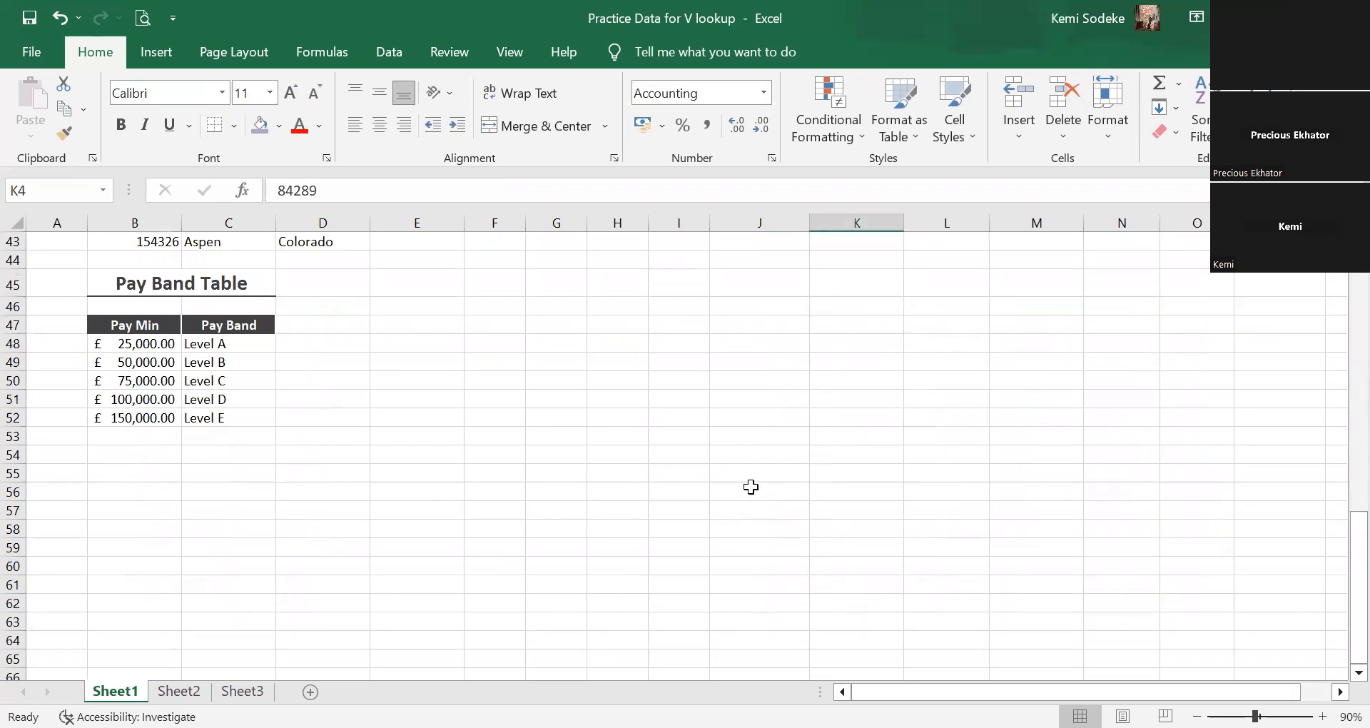
pyautogui.scroll(3, 743, 487)
pyautogui.scroll(11, 728, 488)
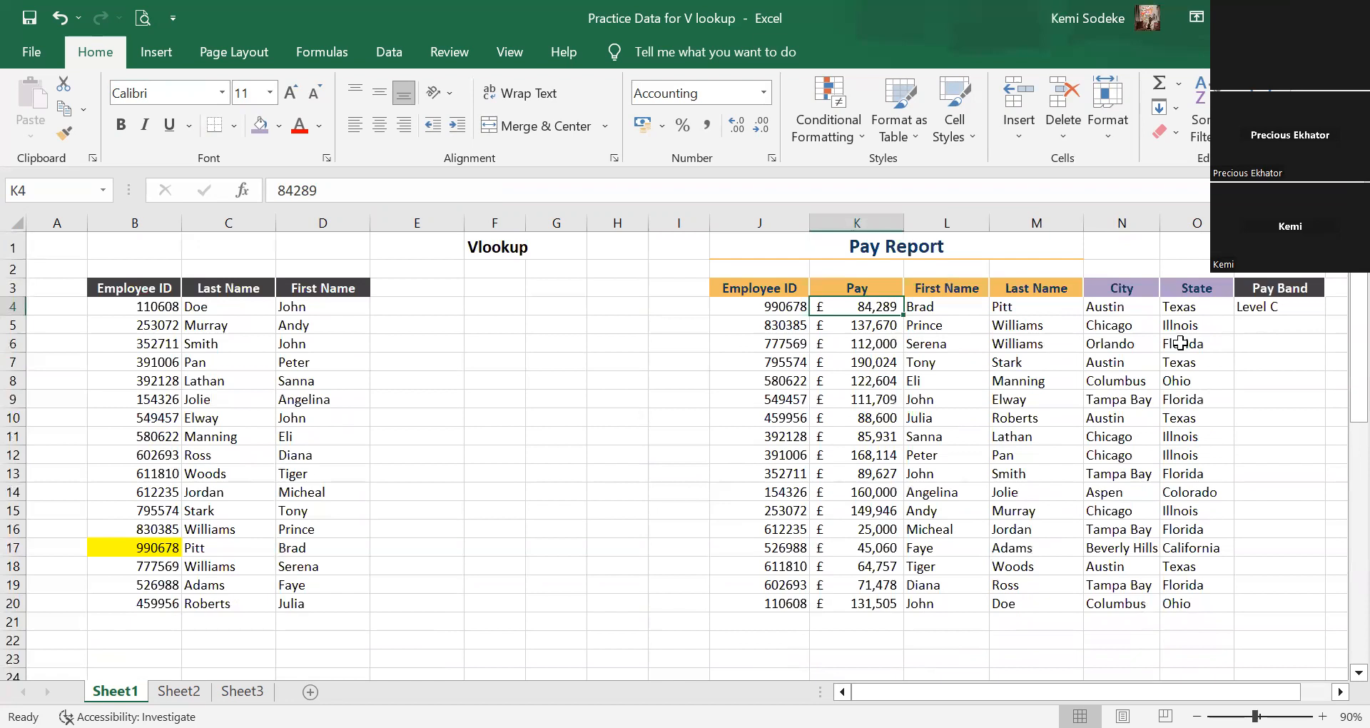
pyautogui.click(1276, 308)
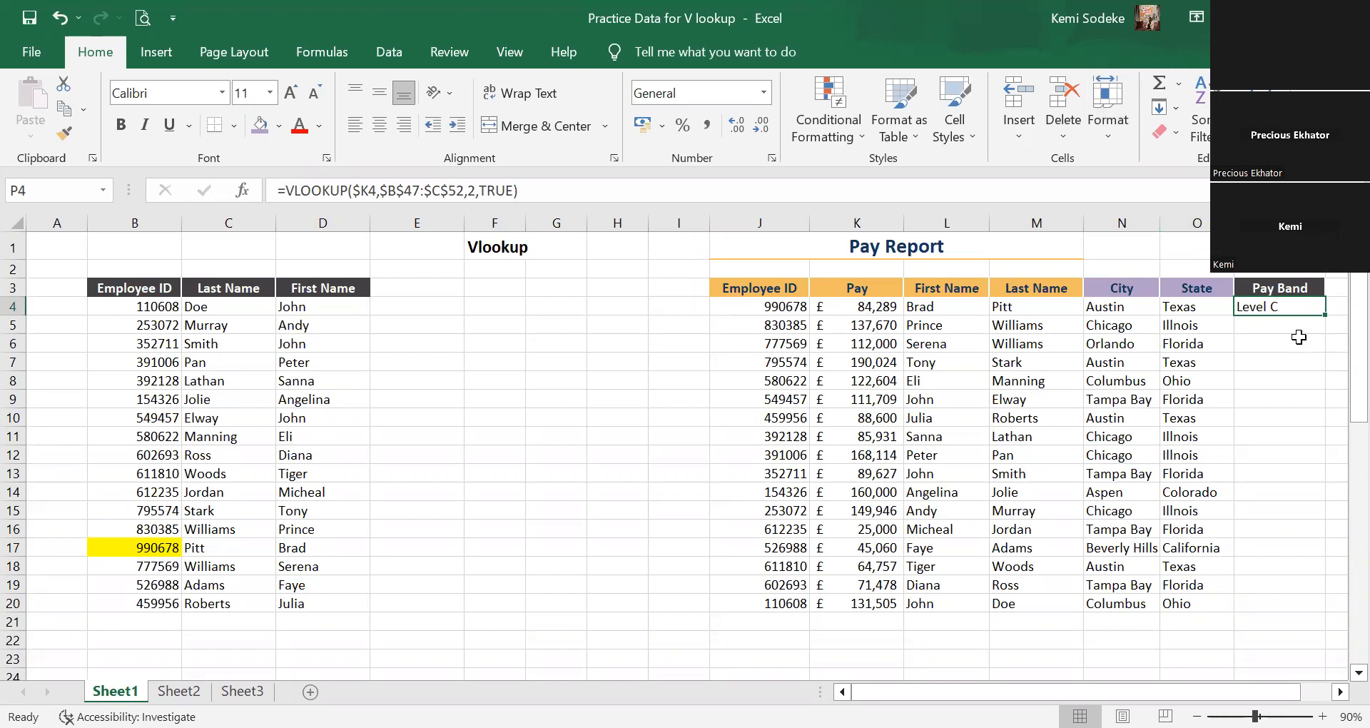
pyautogui.moveTo(1324, 312); pyautogui.dragTo(1314, 609)
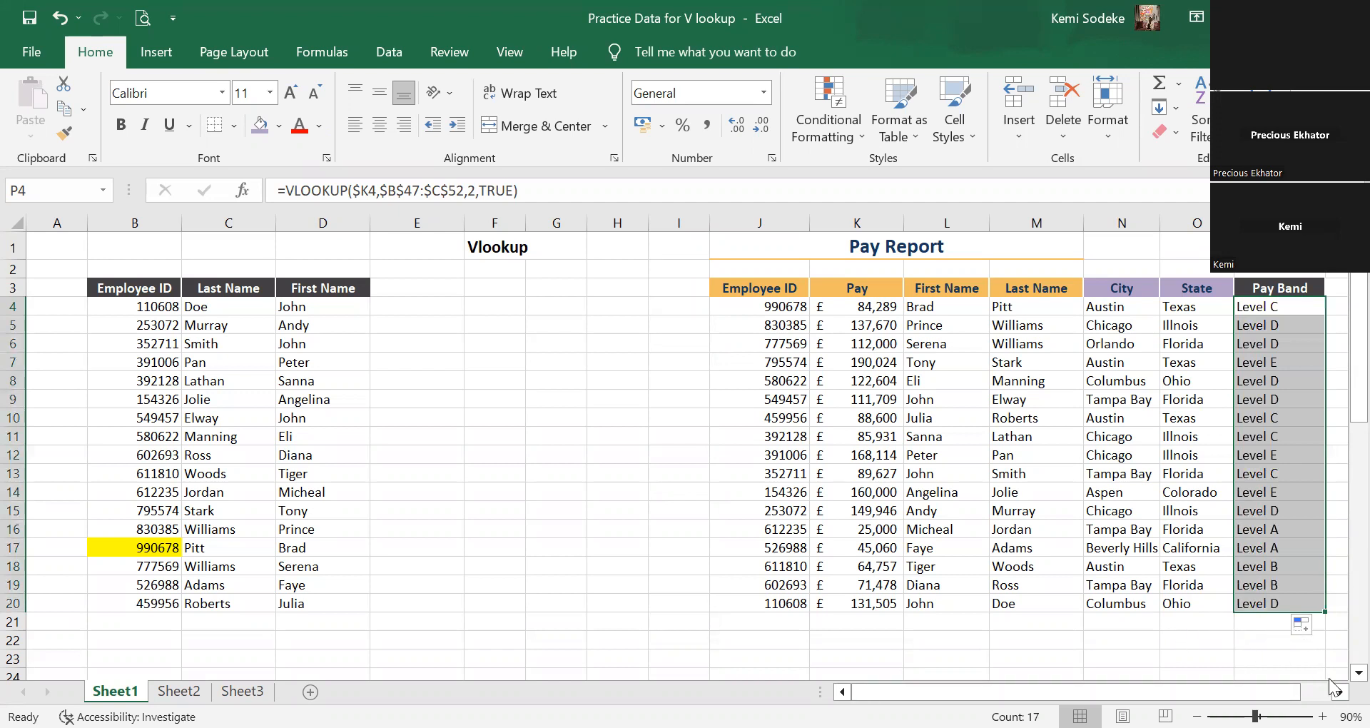
# Compare the Pay amounts and filled Pay Band levels in the Pay Report with the Pay Min thresholds in the Pay Band Table.
pyautogui.click(1227, 654)
pyautogui.scroll(-13, 1114, 571)
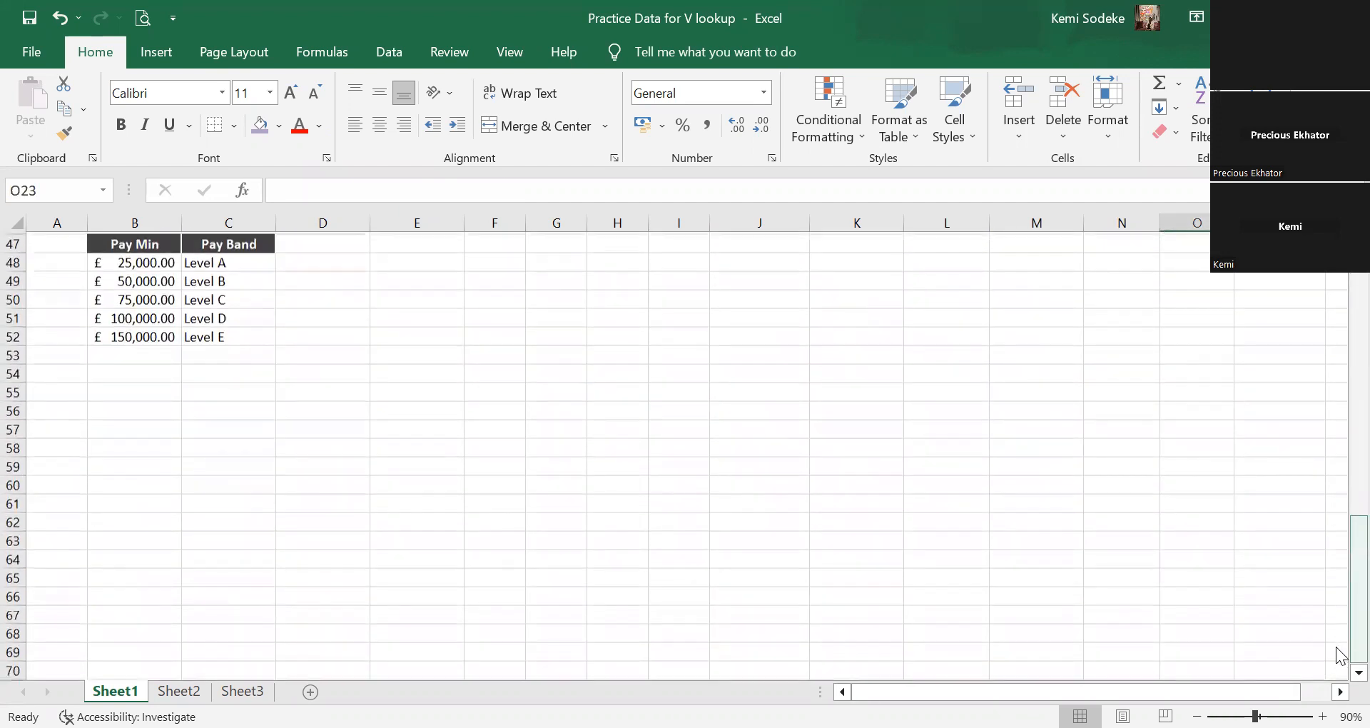
pyautogui.scroll(13, 821, 493)
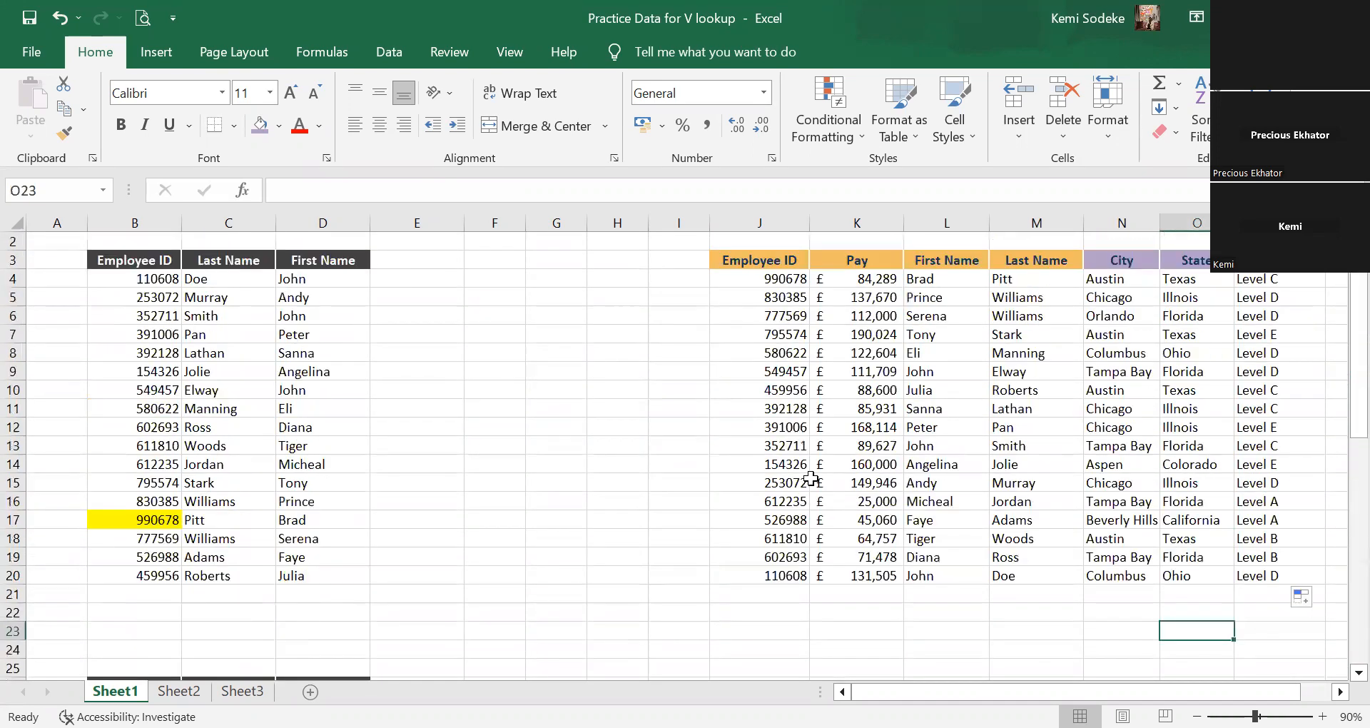
pyautogui.scroll(1, 1324, 478)
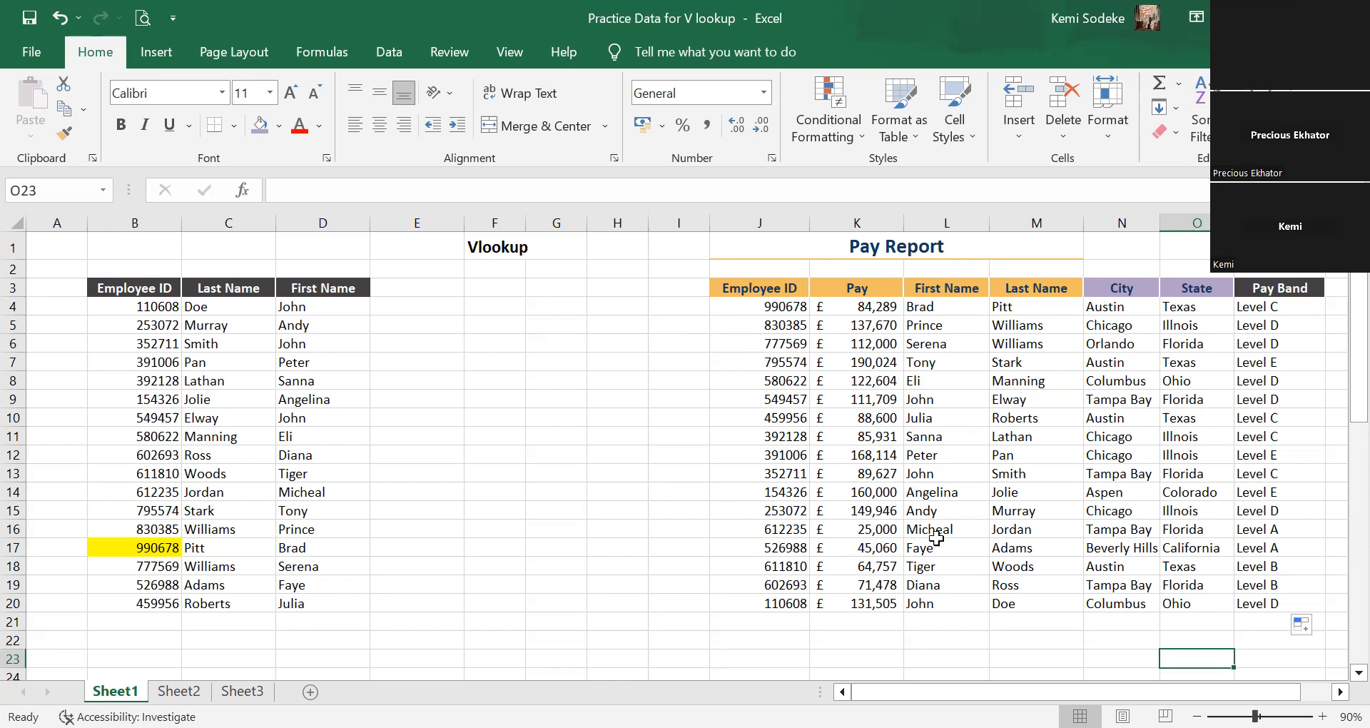
pyautogui.click(864, 306)
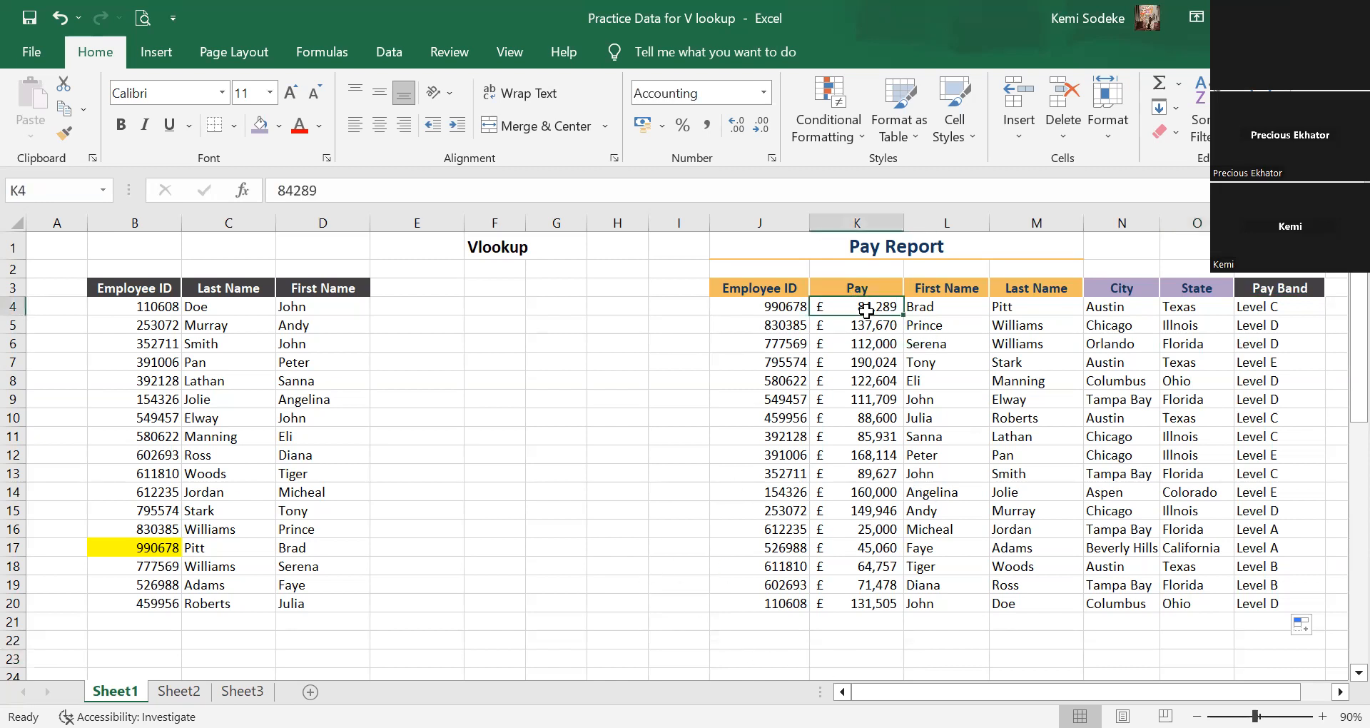
pyautogui.scroll(-4, 223, 482)
pyautogui.scroll(-8, 223, 481)
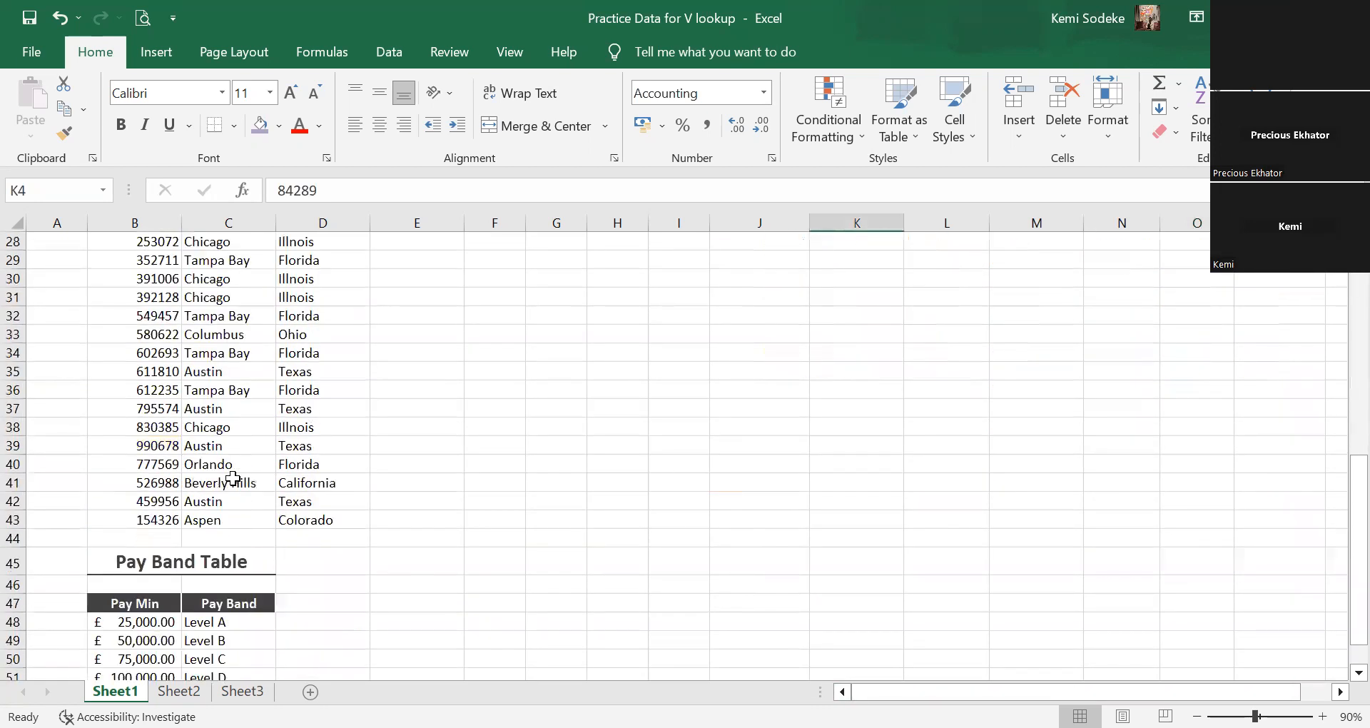
pyautogui.click(196, 491)
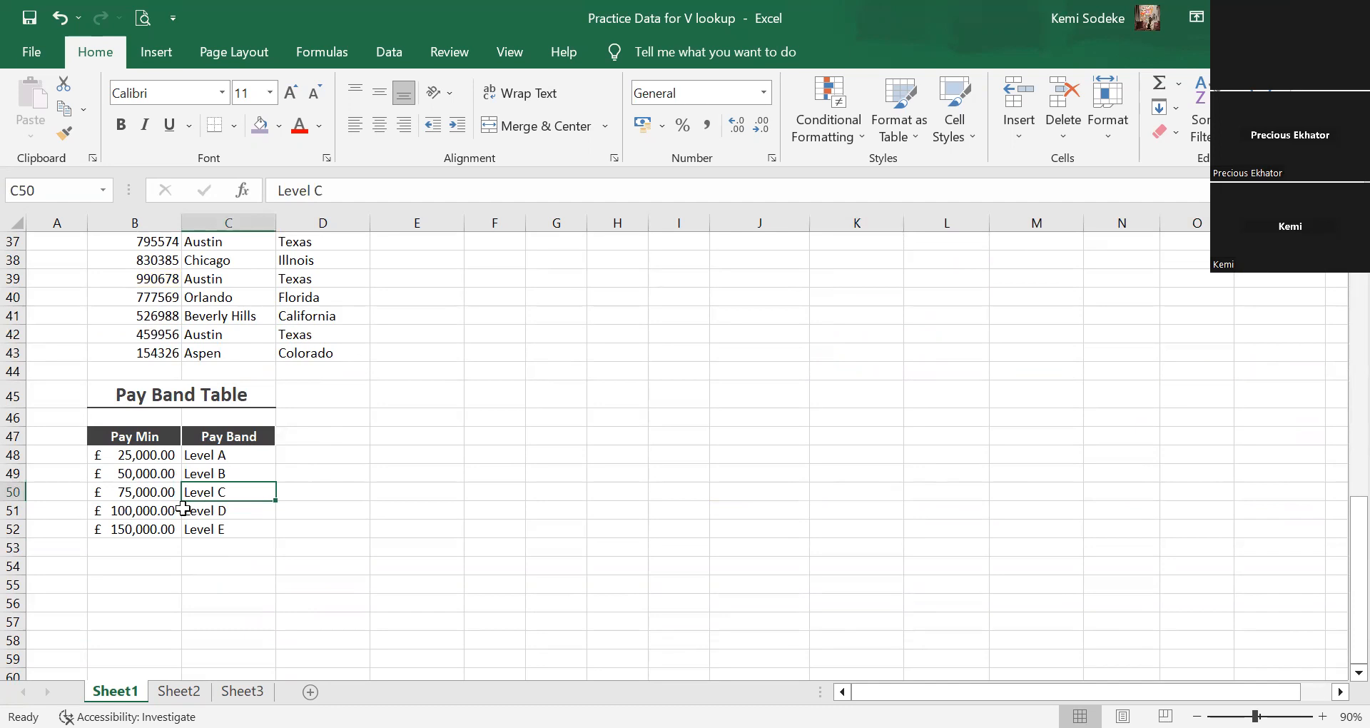
pyautogui.scroll(1, 550, 557)
pyautogui.scroll(12, 549, 556)
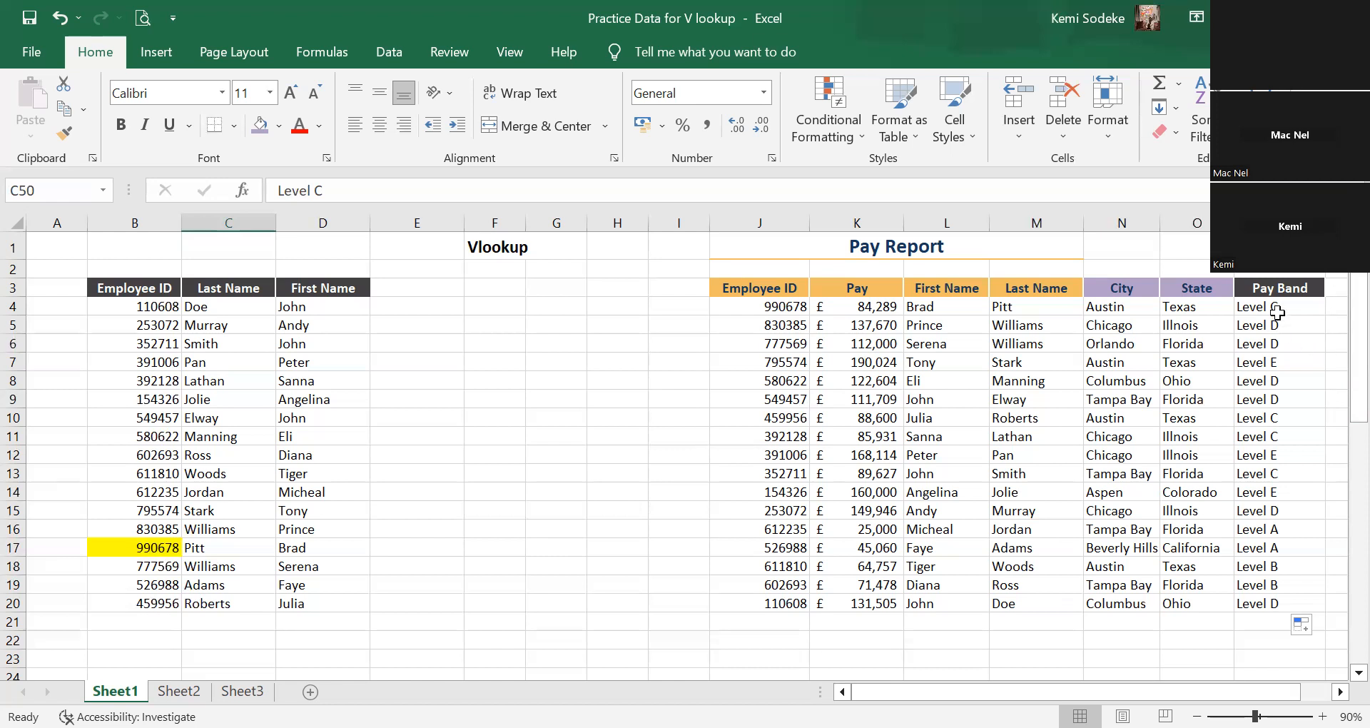
# Examine P4's VLOOKUP formula and trace its references to the Pay cell and the Pay Band Table.
pyautogui.click(1277, 308)
pyautogui.click(559, 195)
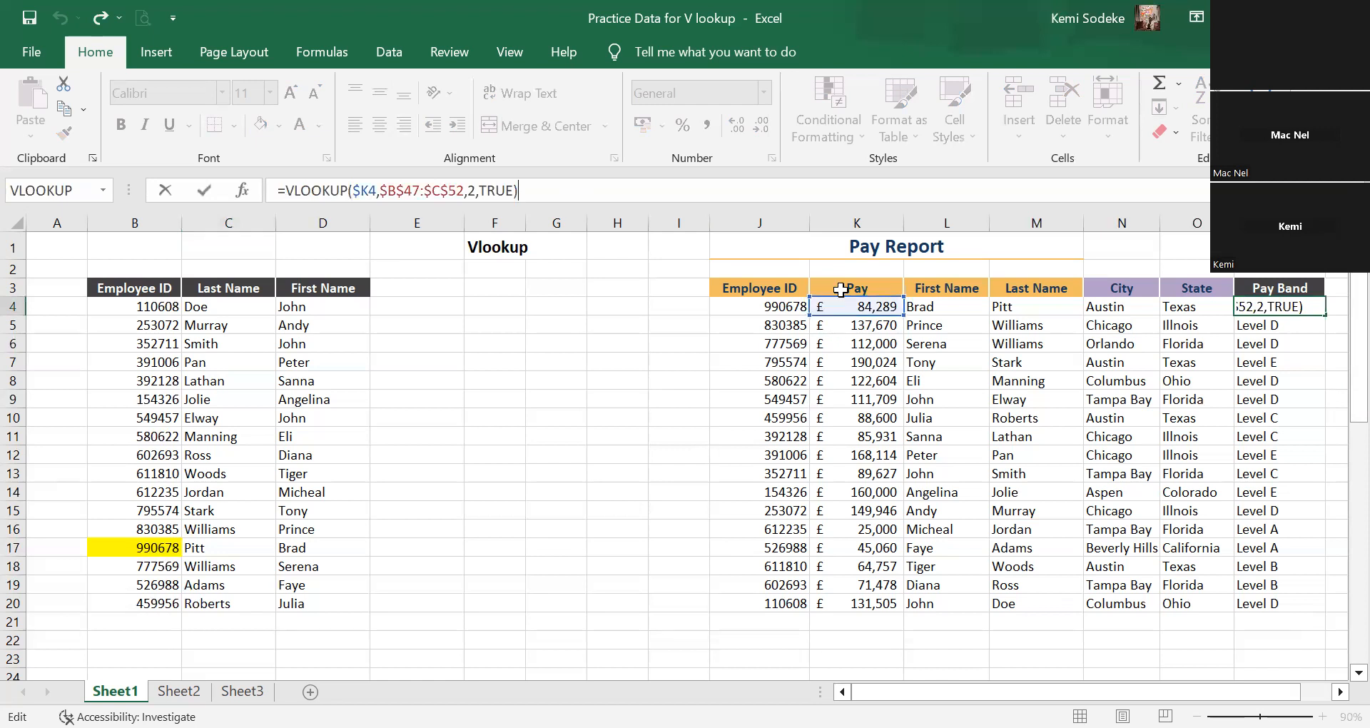
pyautogui.scroll(-15, 1342, 646)
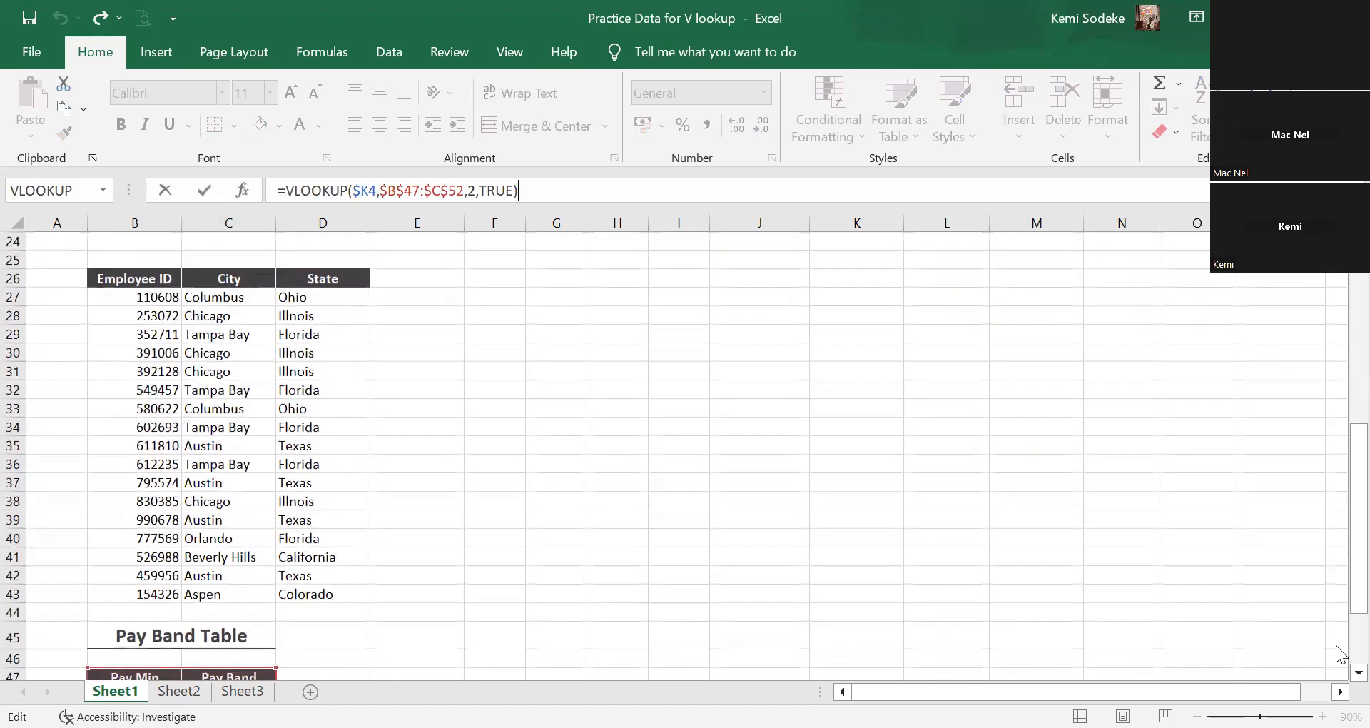
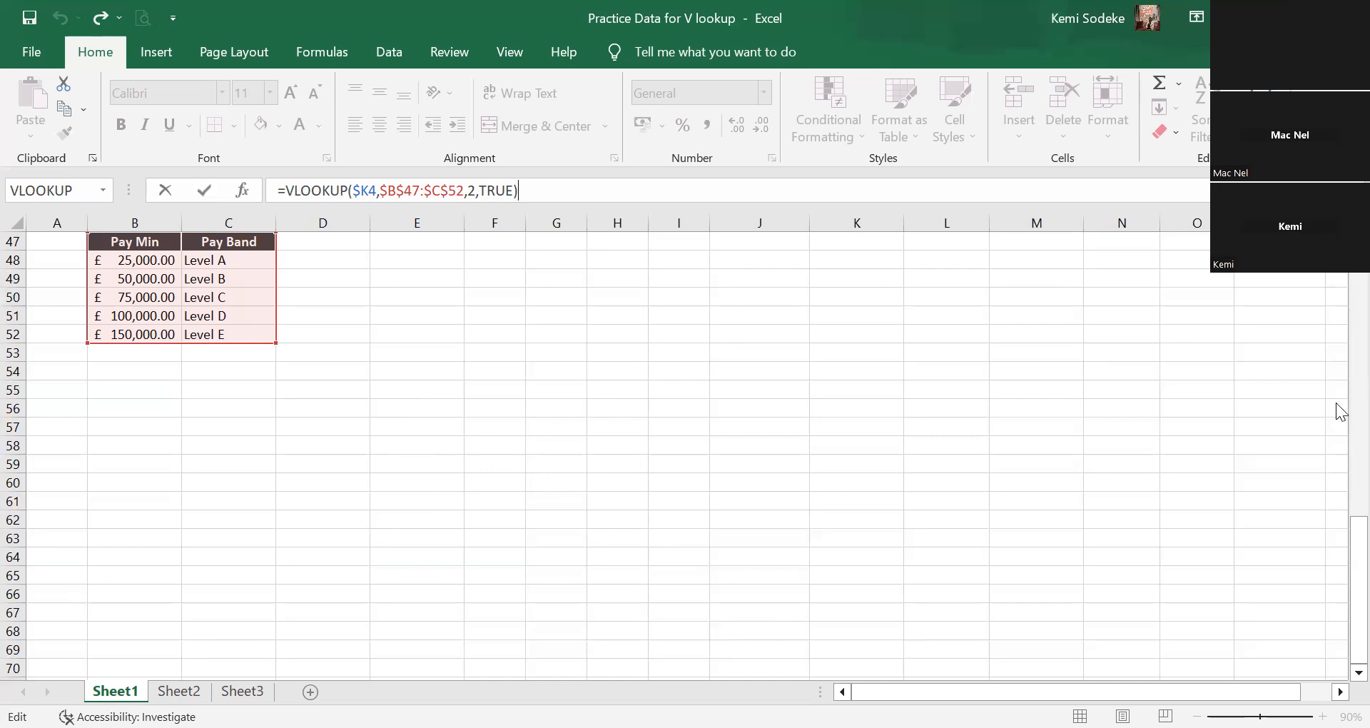
pyautogui.scroll(3, 676, 456)
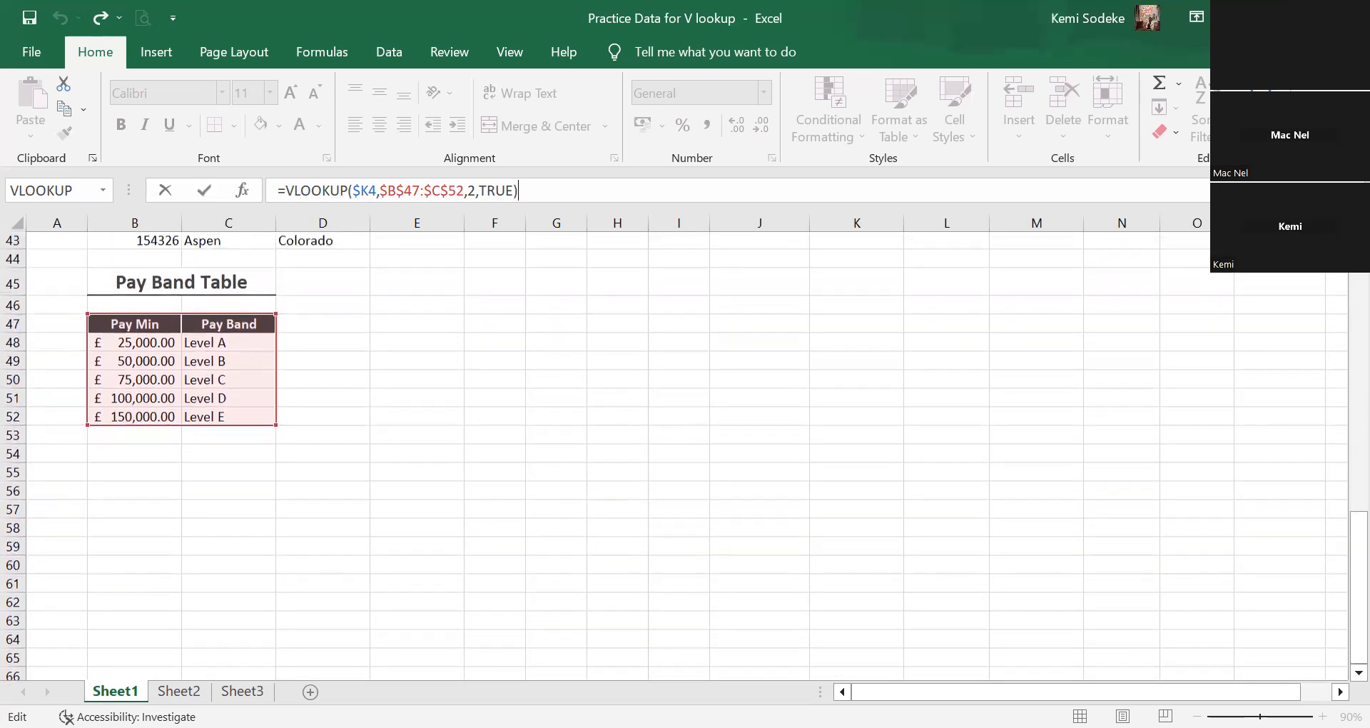
pyautogui.scroll(2, 675, 456)
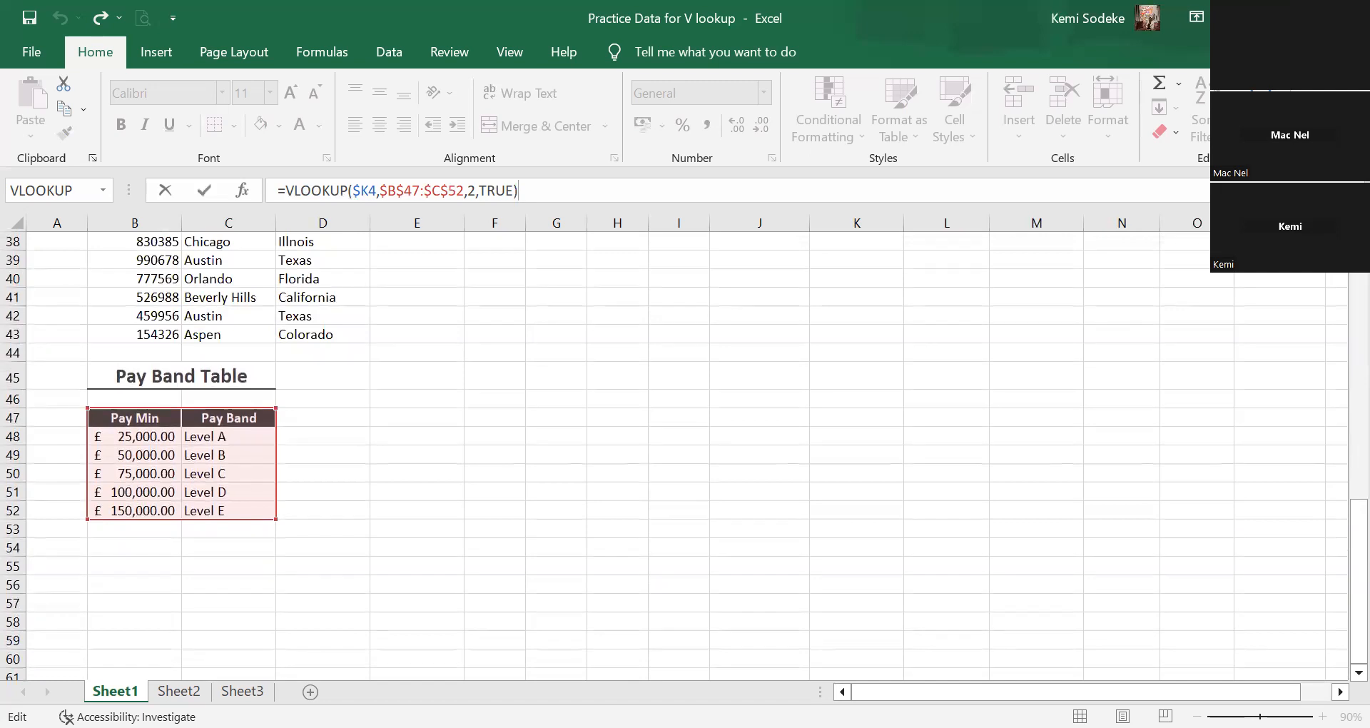
pyautogui.scroll(10, 675, 456)
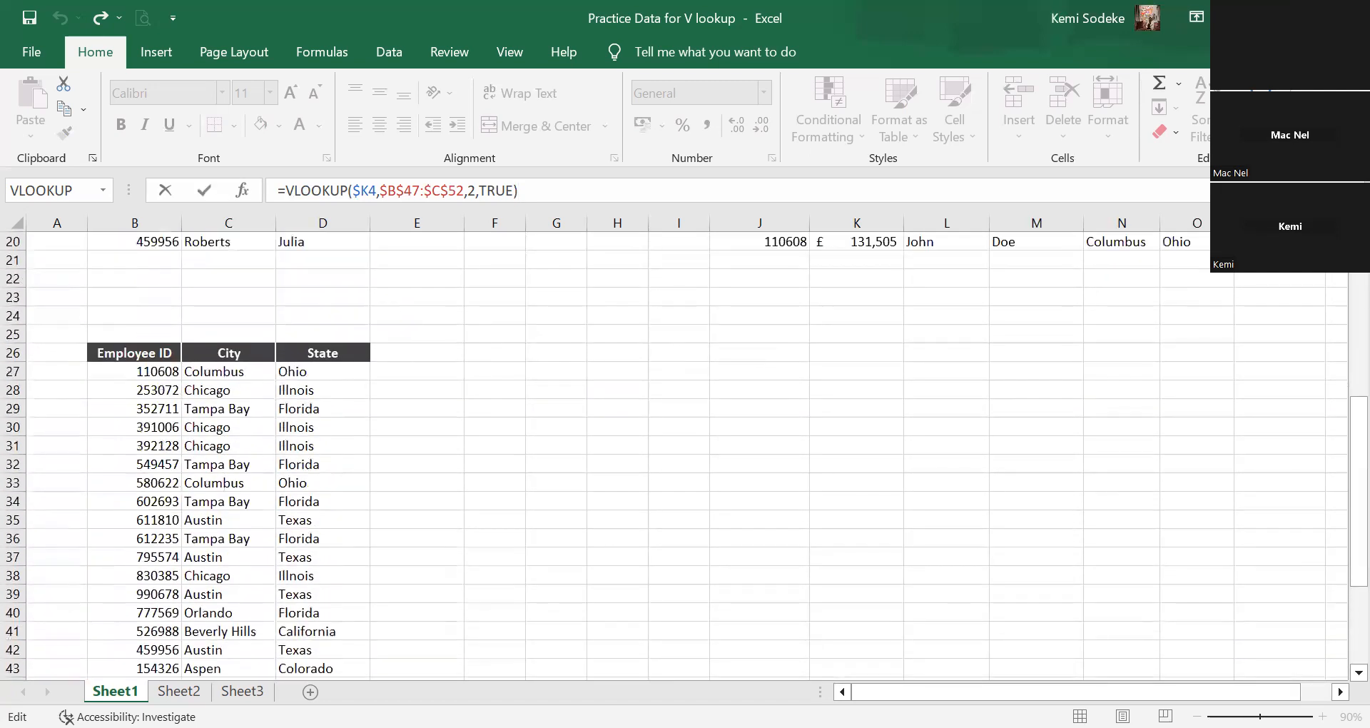
pyautogui.scroll(2, 1359, 427)
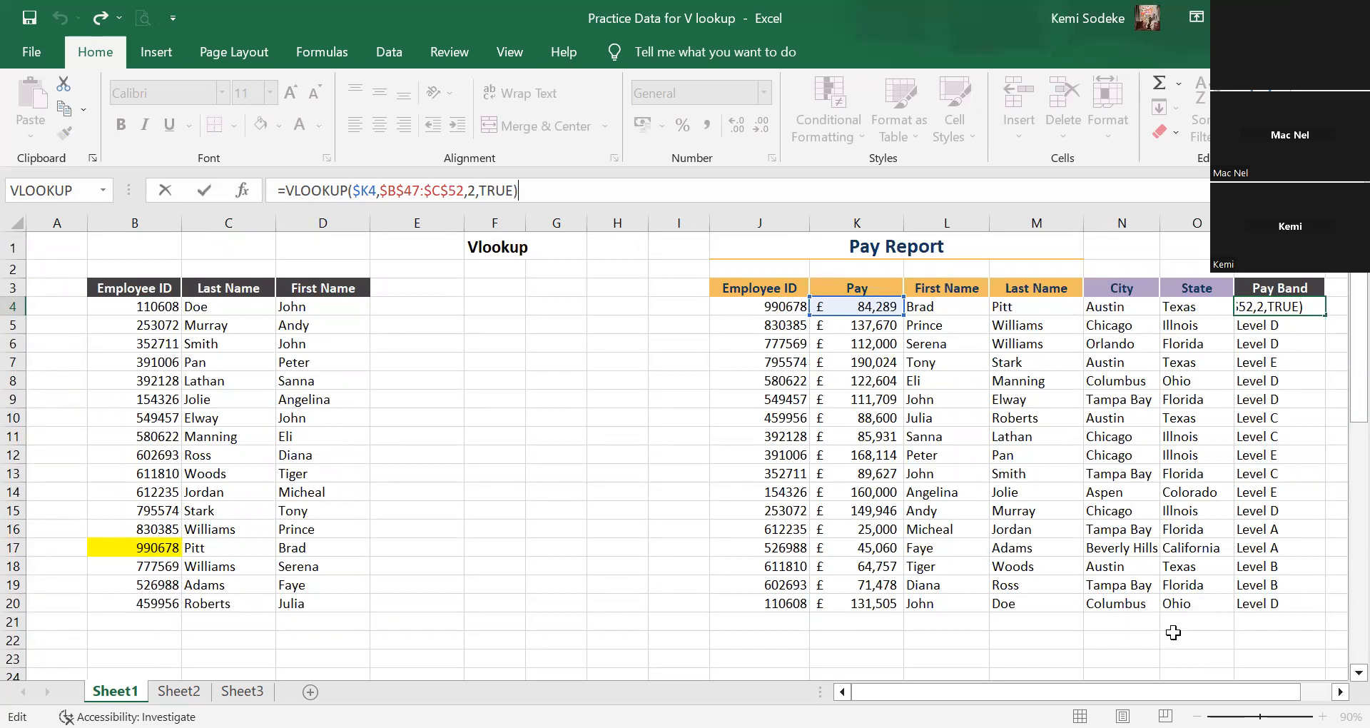
pyautogui.click(621, 584)
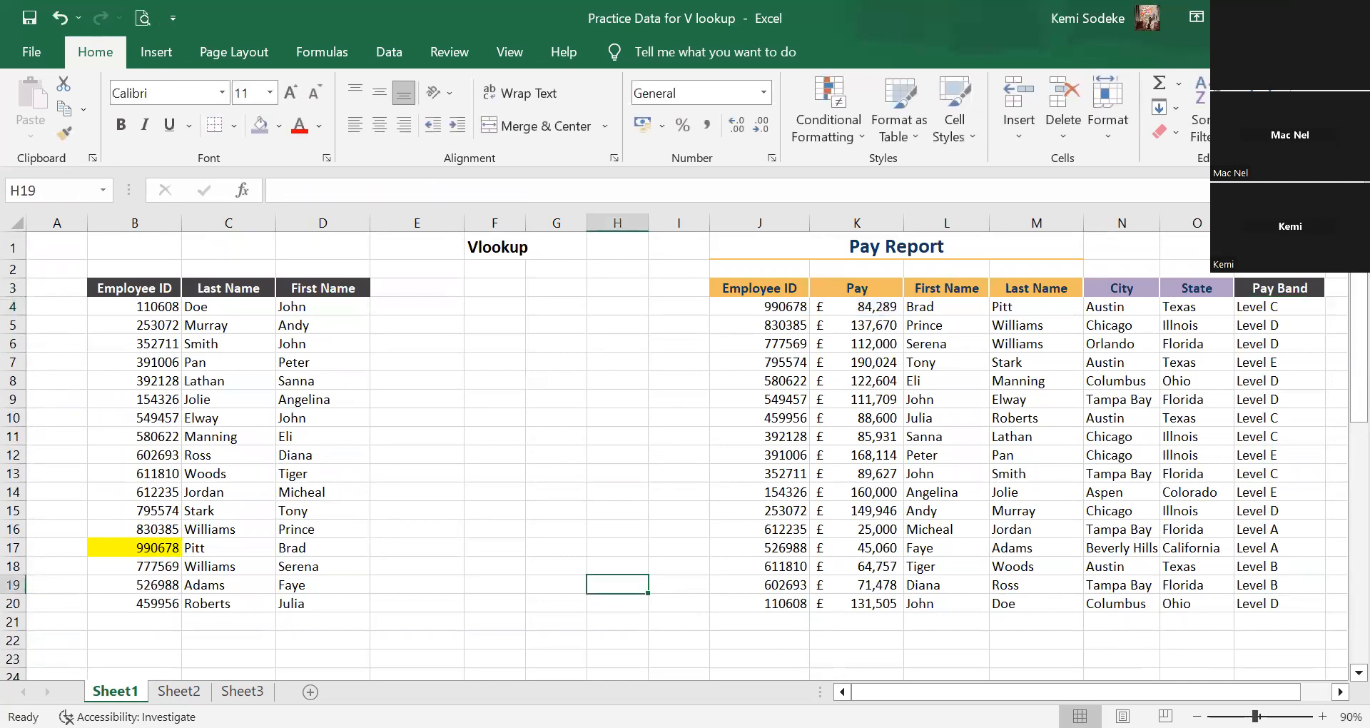
# Set the Pay amount in K16 of the Pay Report to 23000.
pyautogui.click(1301, 633)
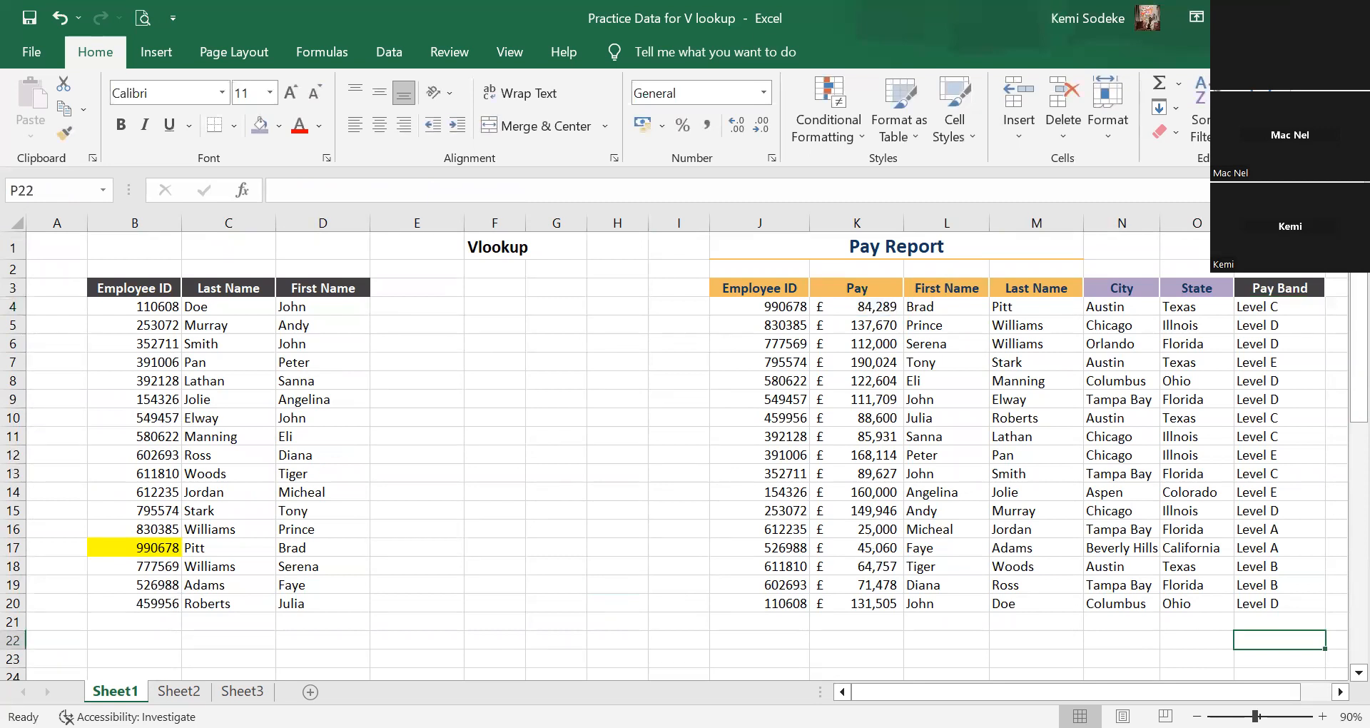
pyautogui.click(870, 531)
pyautogui.write('23000')
pyautogui.press('Return')
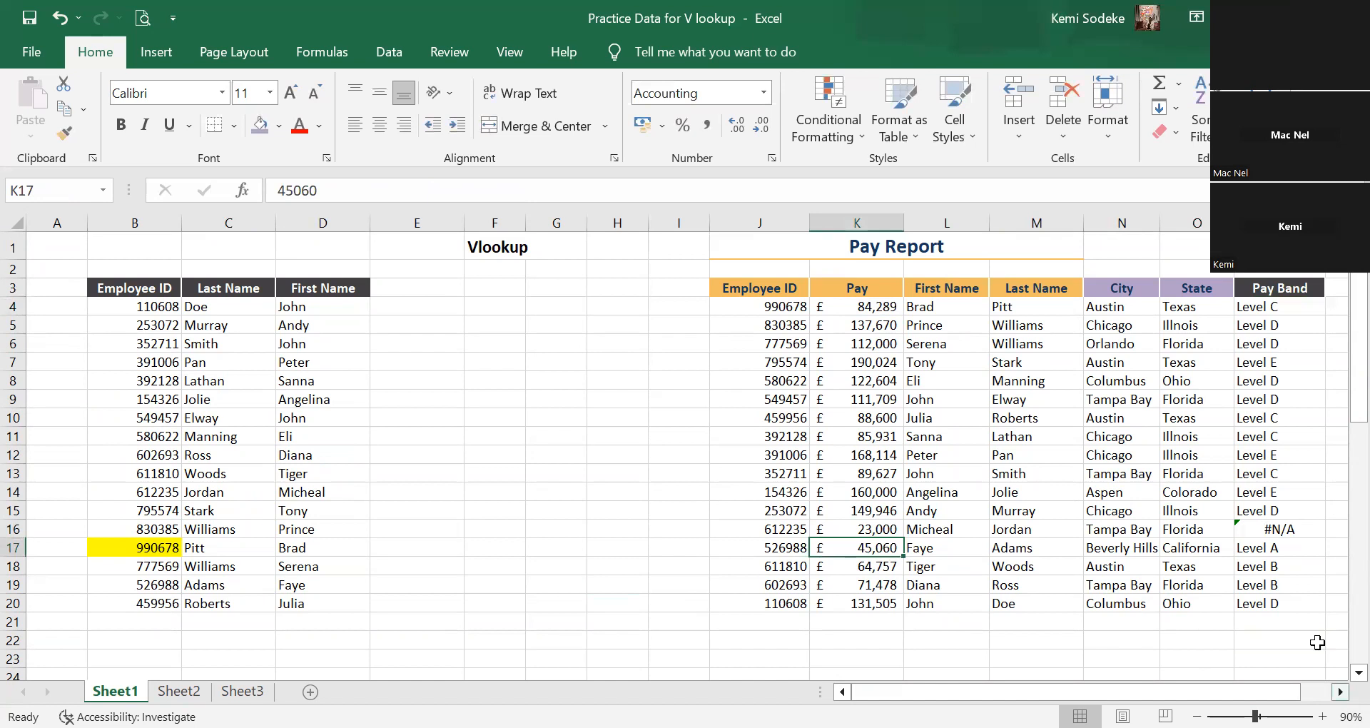
# Check P16's Pay Band result and formula against the lowest Pay Min threshold in the Pay Band Table.
pyautogui.click(1280, 529)
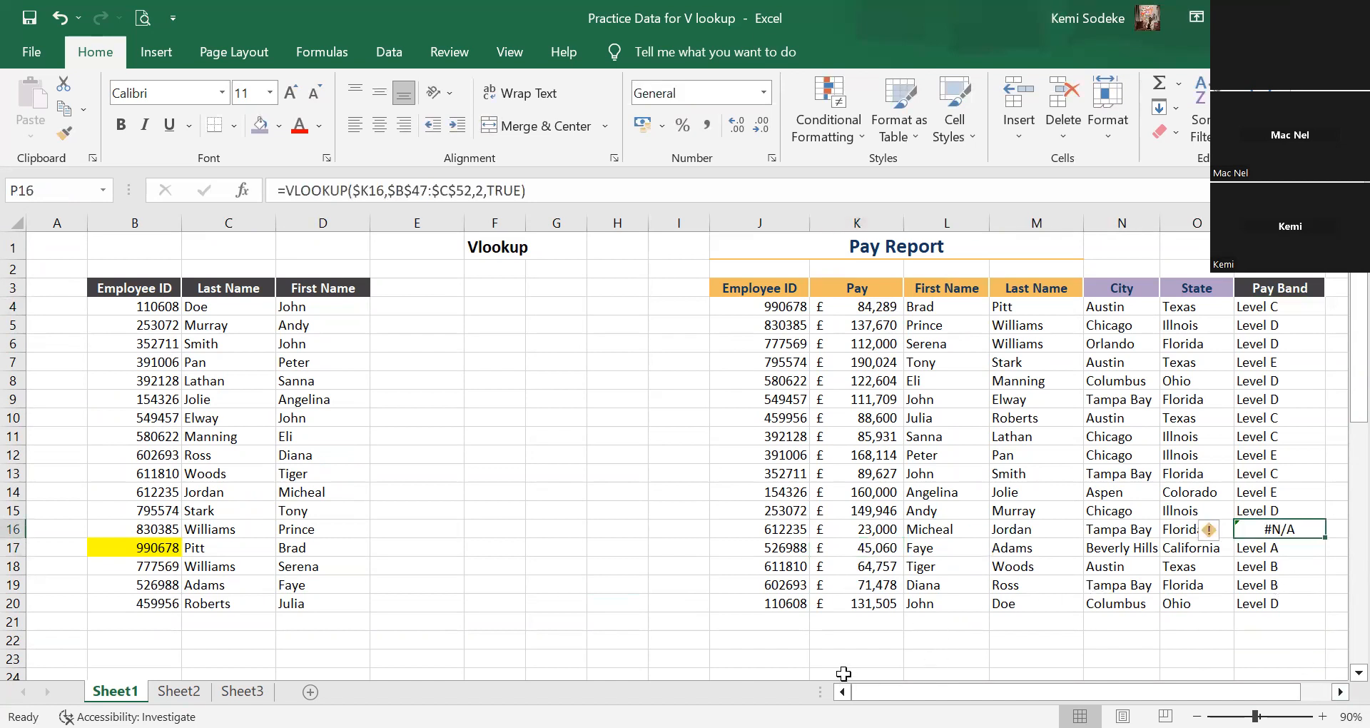
pyautogui.scroll(-8, 480, 459)
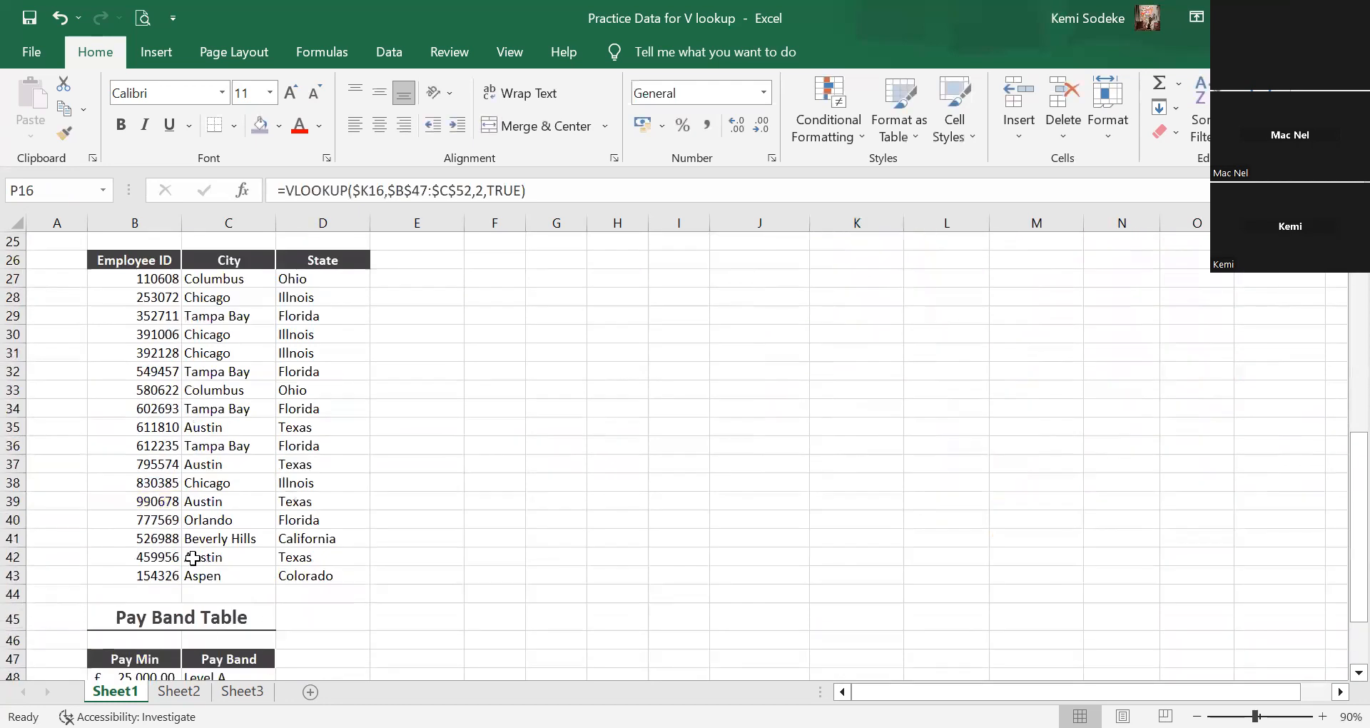
pyautogui.scroll(-2, 164, 571)
pyautogui.click(143, 567)
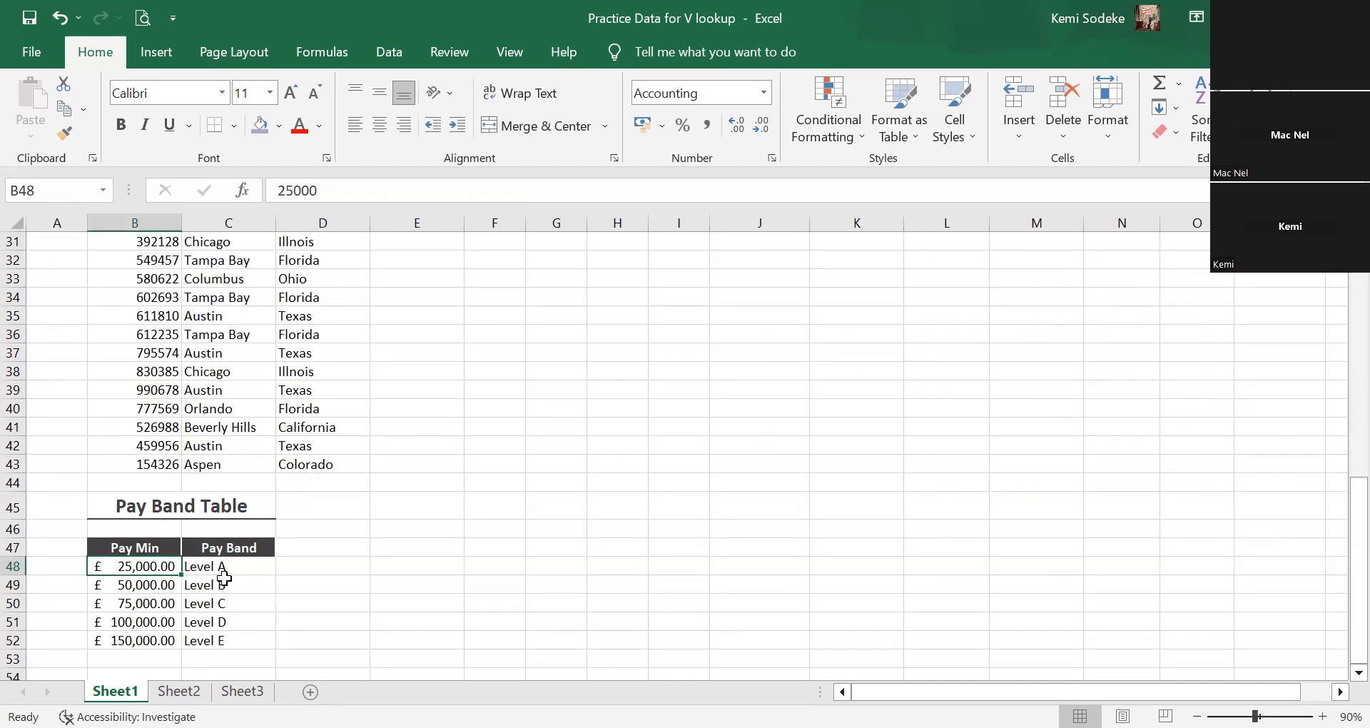
pyautogui.scroll(10, 1078, 451)
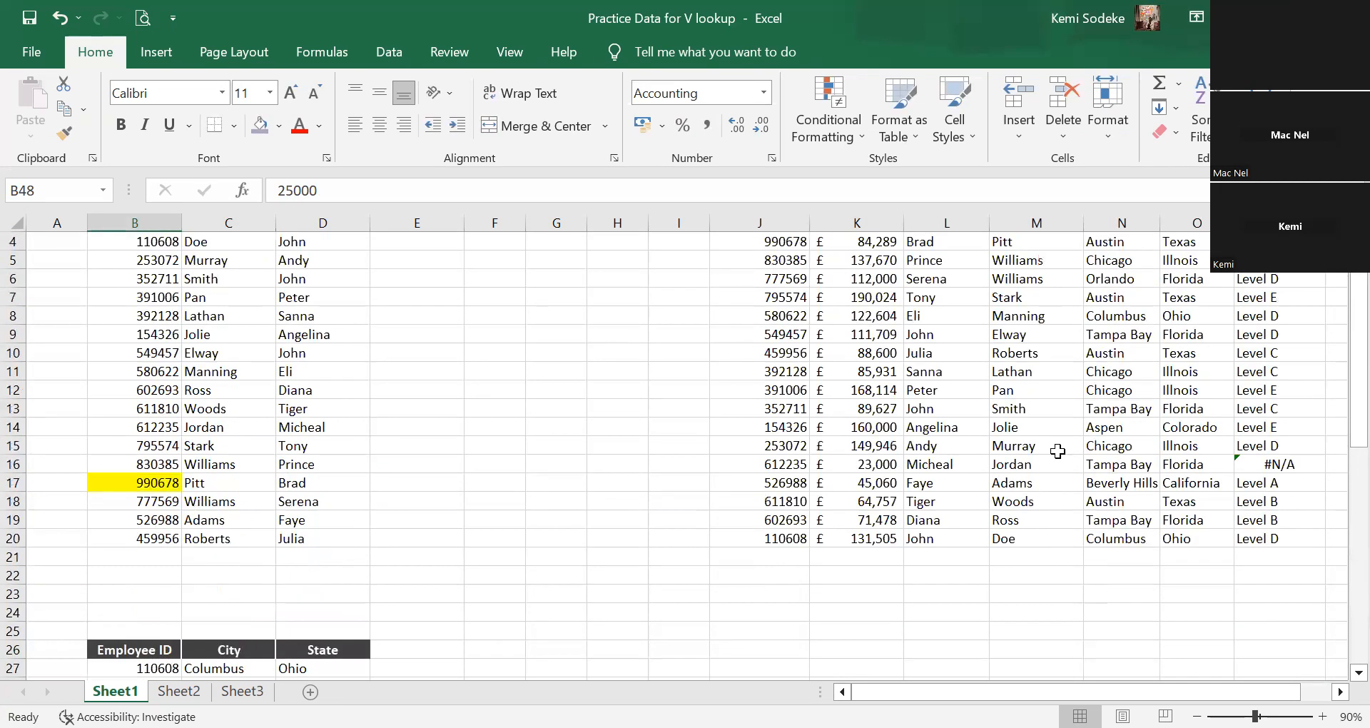
pyautogui.click(1302, 528)
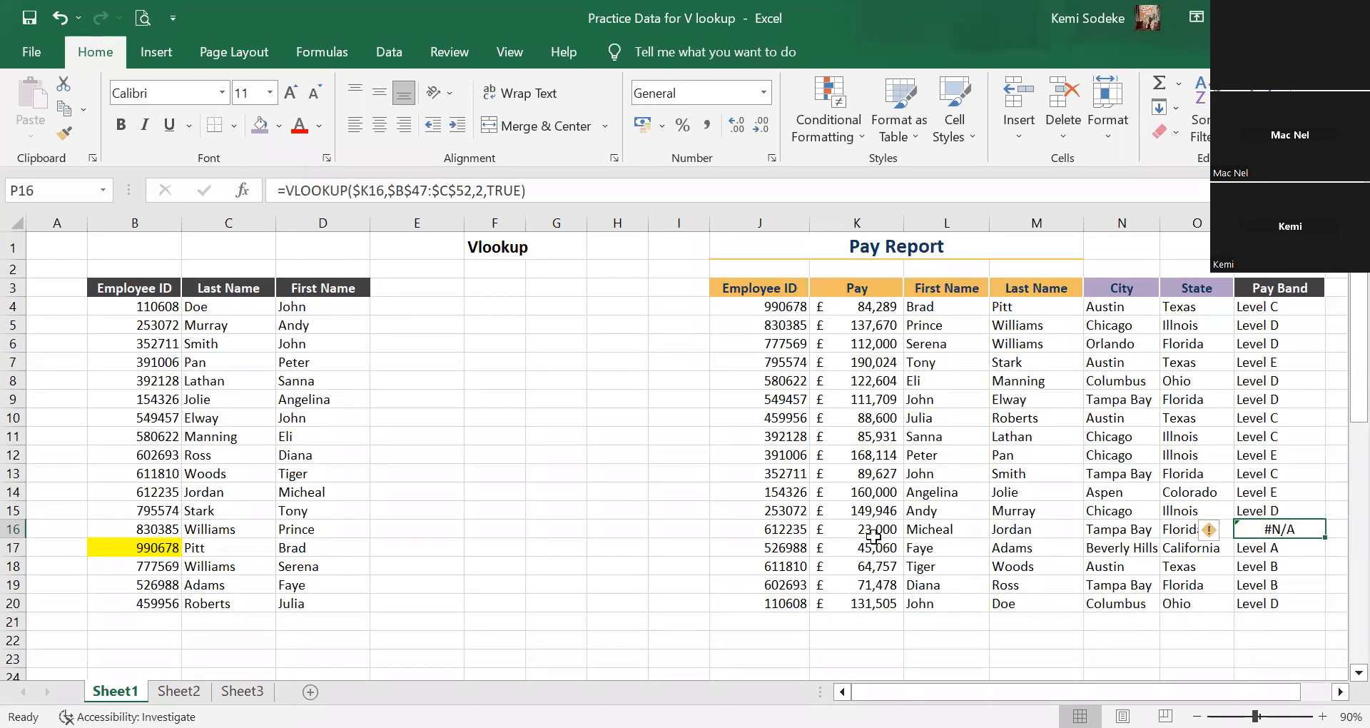
# Compare the Pay amount in K16 with the Pay Band result and lookup formula in P16.
pyautogui.scroll(-3, 396, 505)
pyautogui.scroll(-4, 396, 505)
pyautogui.scroll(7, 755, 471)
pyautogui.click(853, 526)
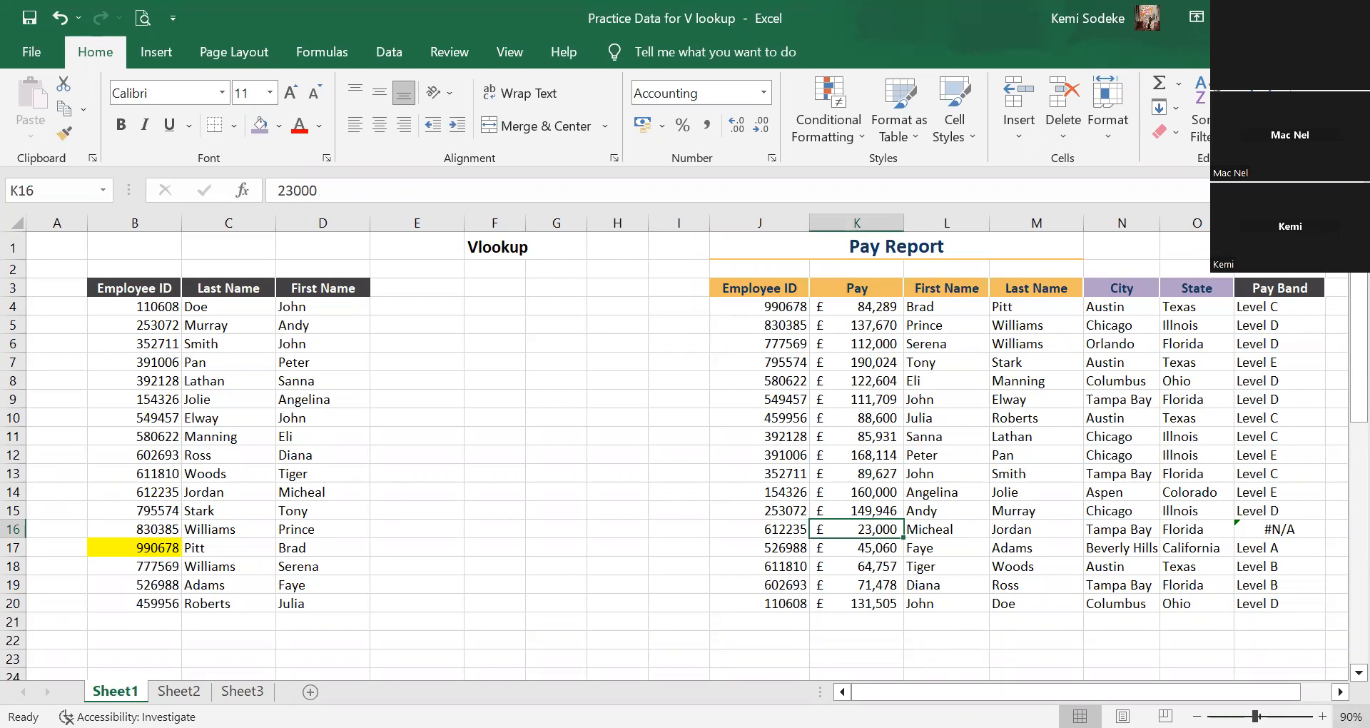
pyautogui.hscroll(3, 1071, 582)
pyautogui.click(1106, 584)
pyautogui.click(623, 529)
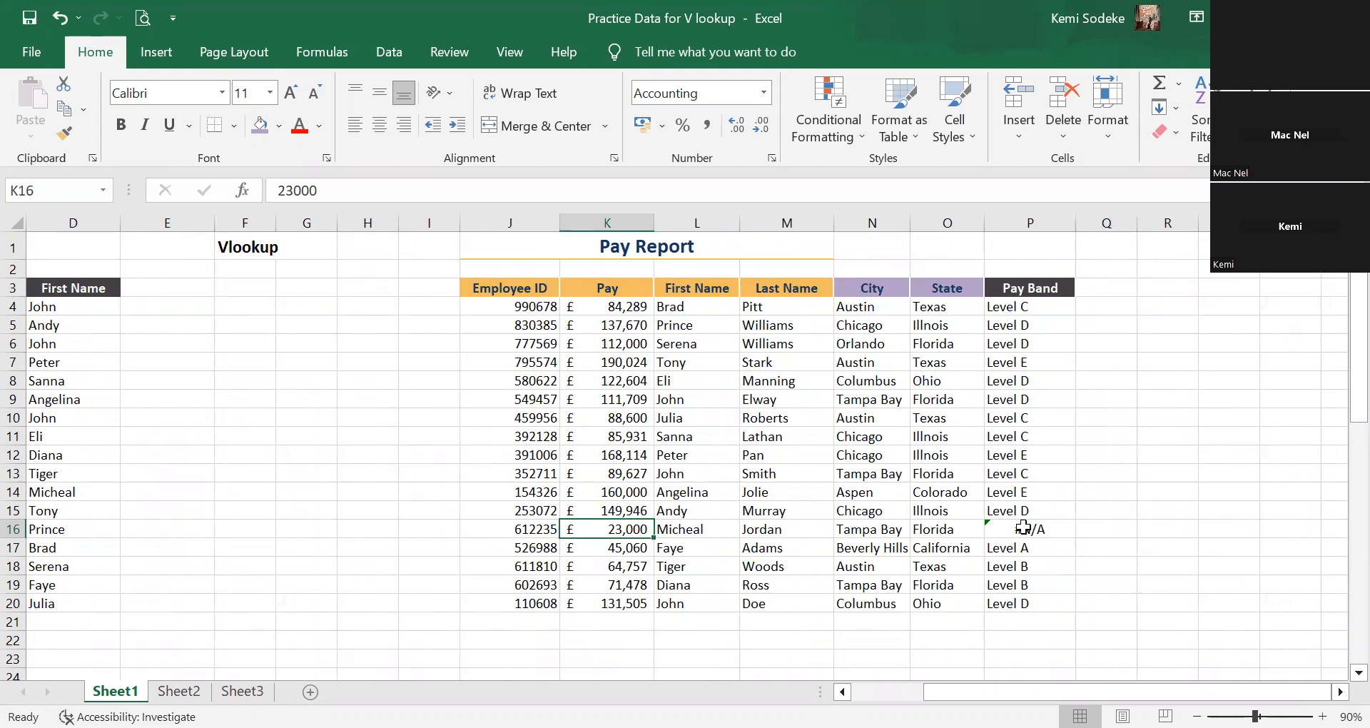
pyautogui.click(1029, 529)
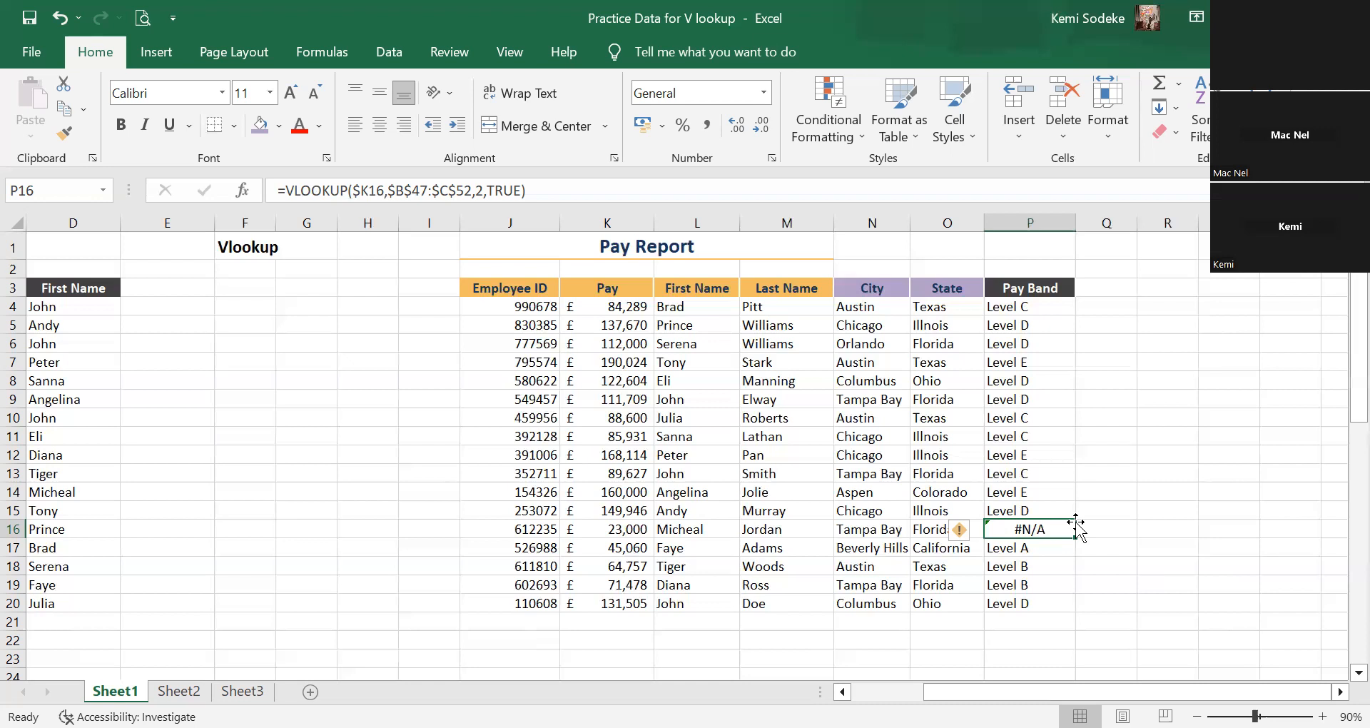
pyautogui.click(1122, 477)
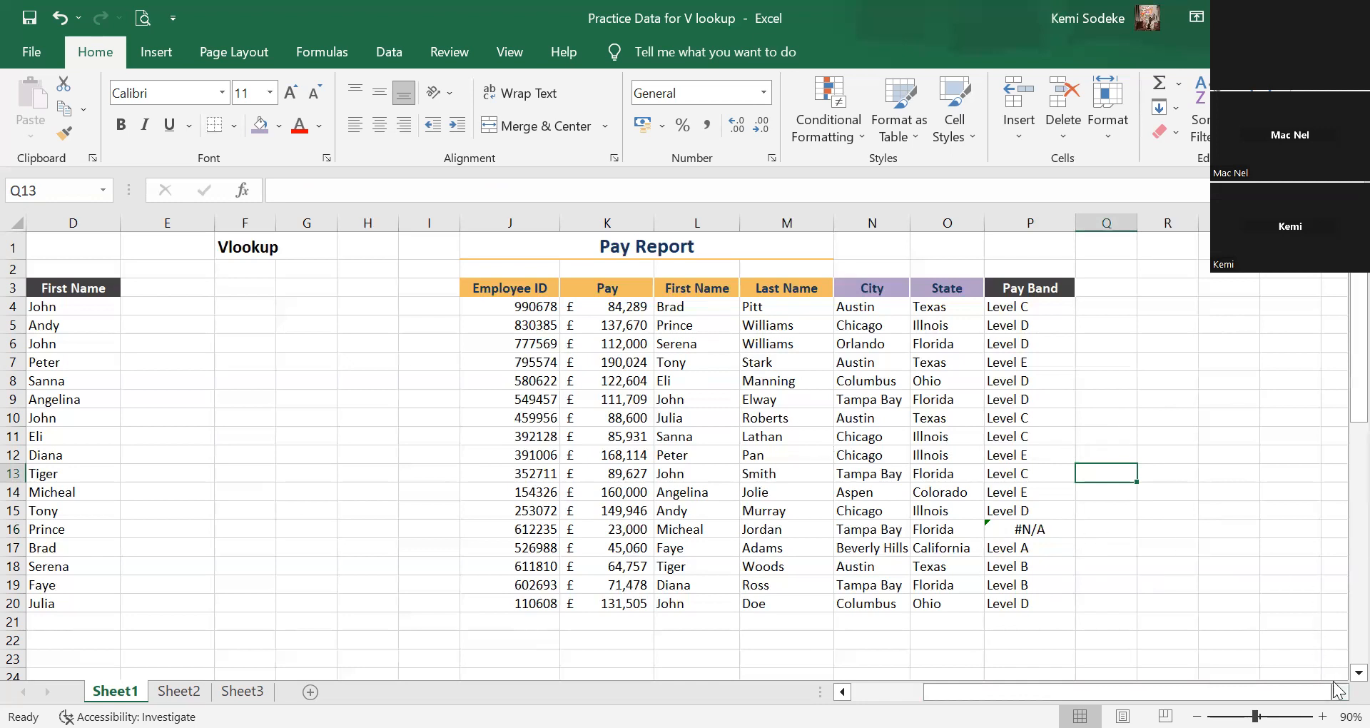
pyautogui.click(1339, 691)
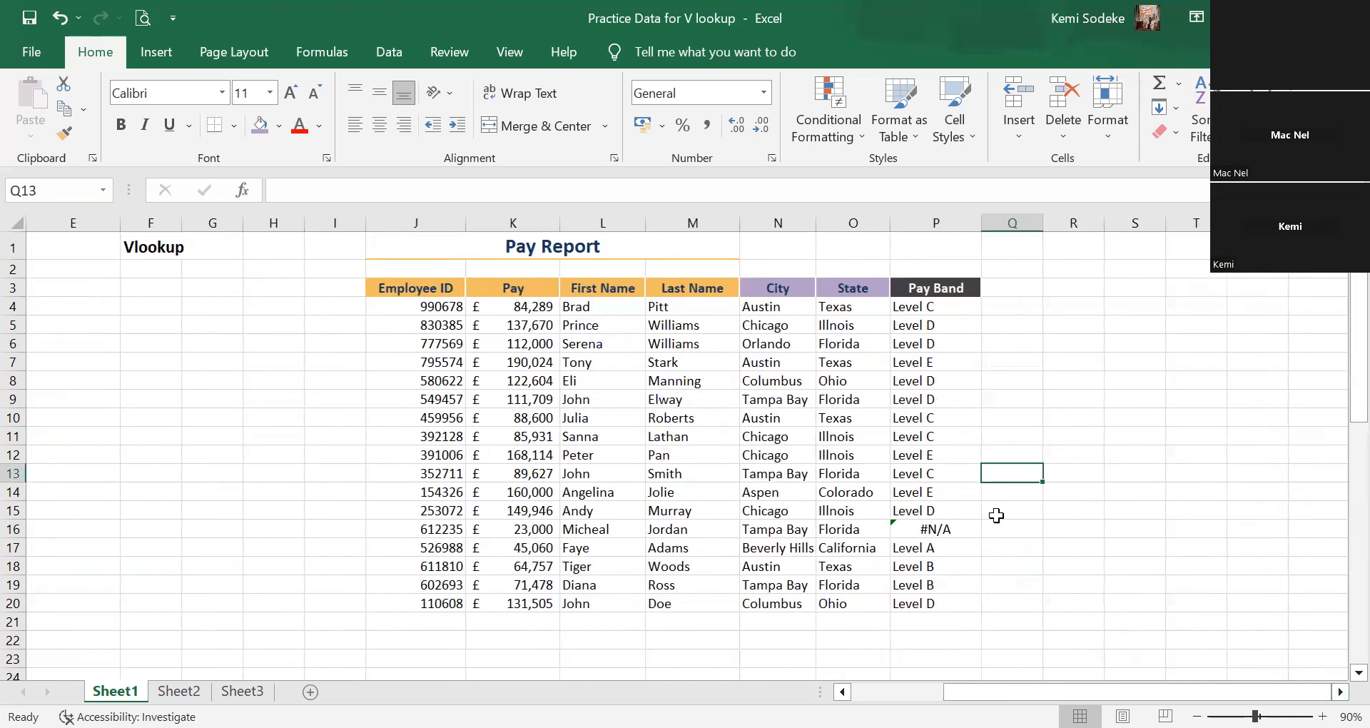
pyautogui.click(1010, 305)
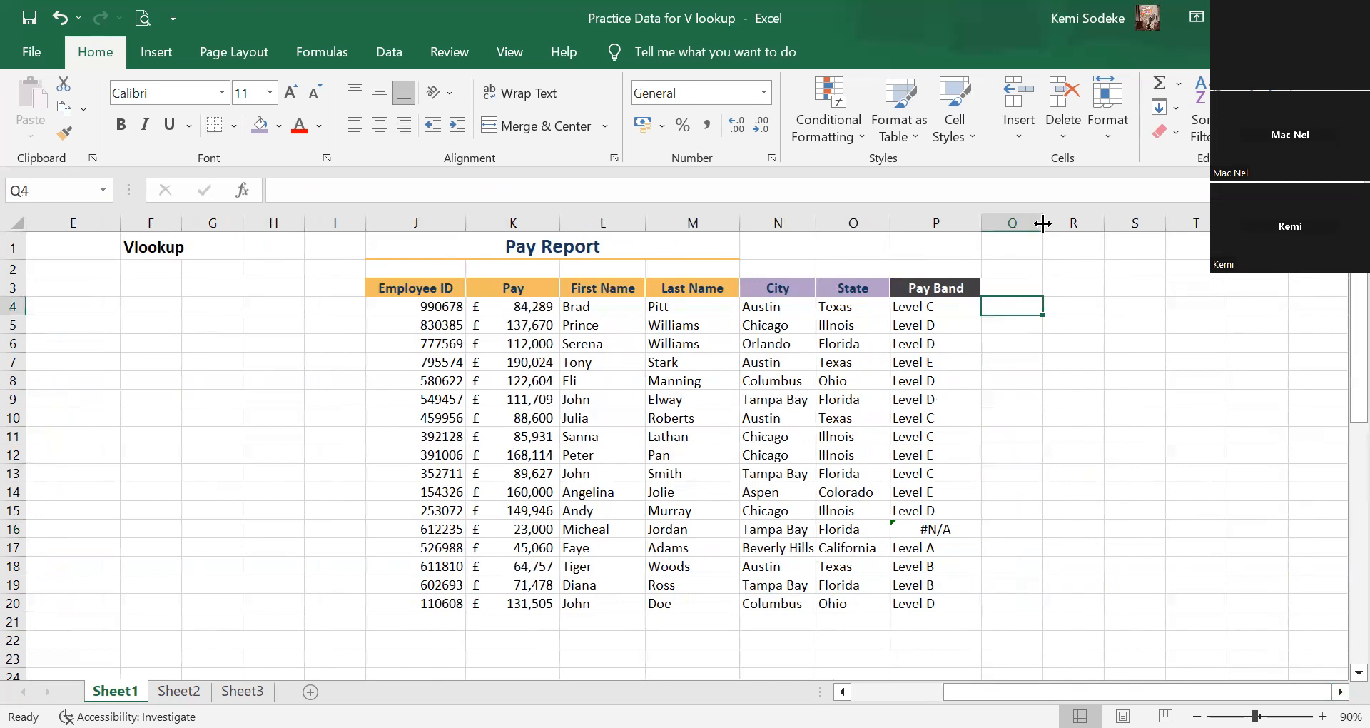
pyautogui.hscroll(-2, 1042, 300)
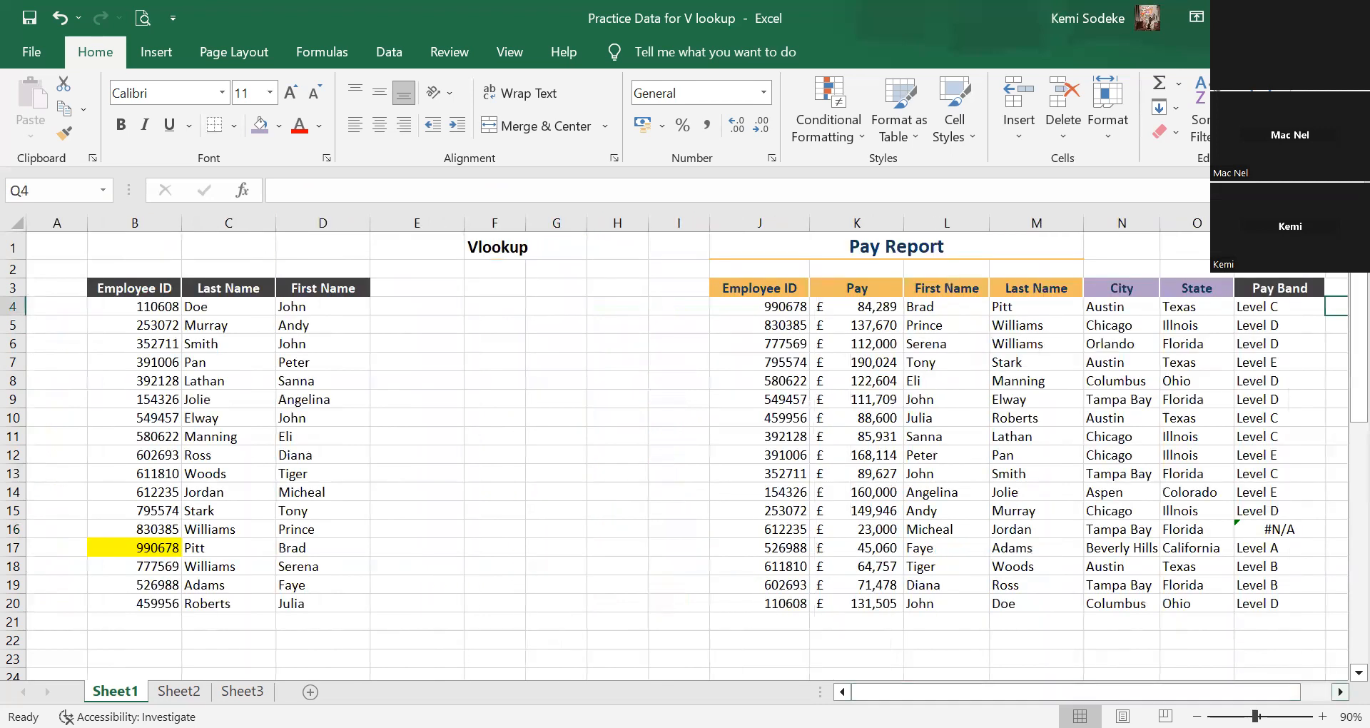
pyautogui.hscroll(3, 1230, 557)
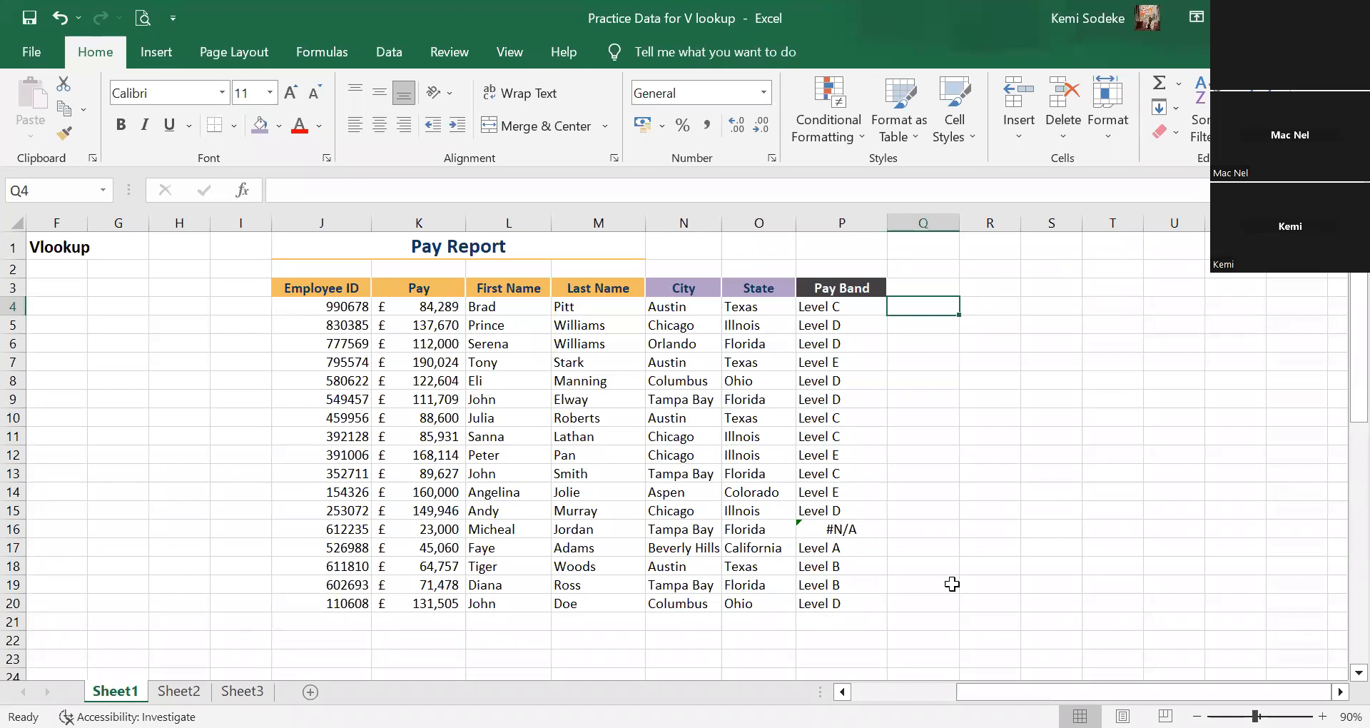
# Review the Level A and Level B Pay Min thresholds in the Pay Band Table, and recheck P16's lookup formula.
pyautogui.click(928, 528)
pyautogui.scroll(-6, 823, 499)
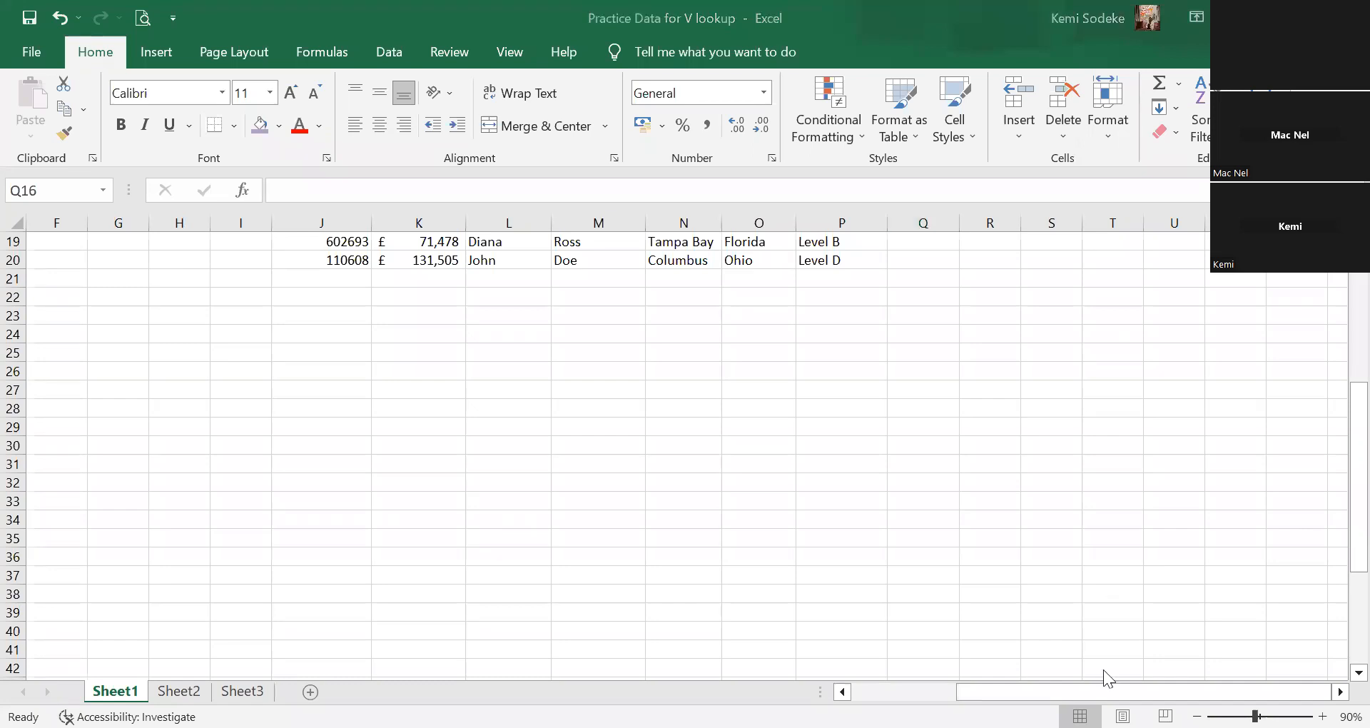
pyautogui.hscroll(-3, 180, 582)
pyautogui.scroll(-7, 276, 501)
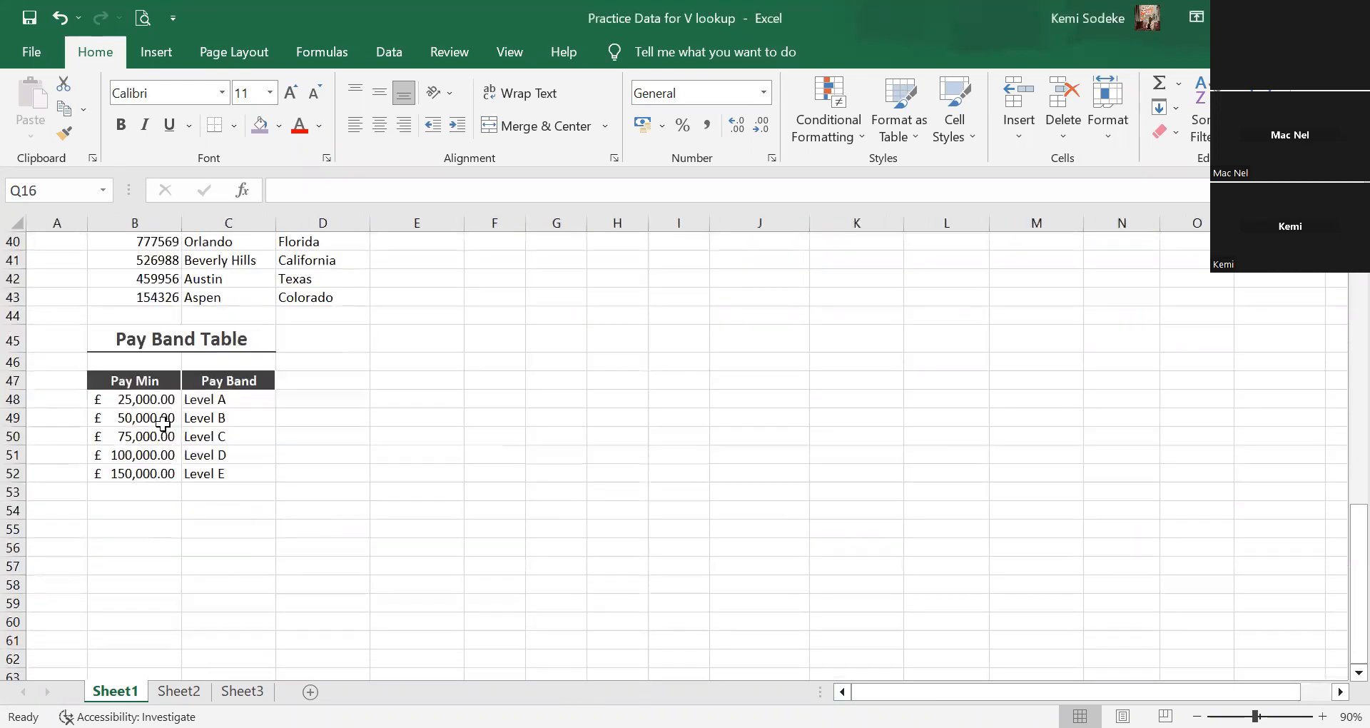
pyautogui.click(143, 402)
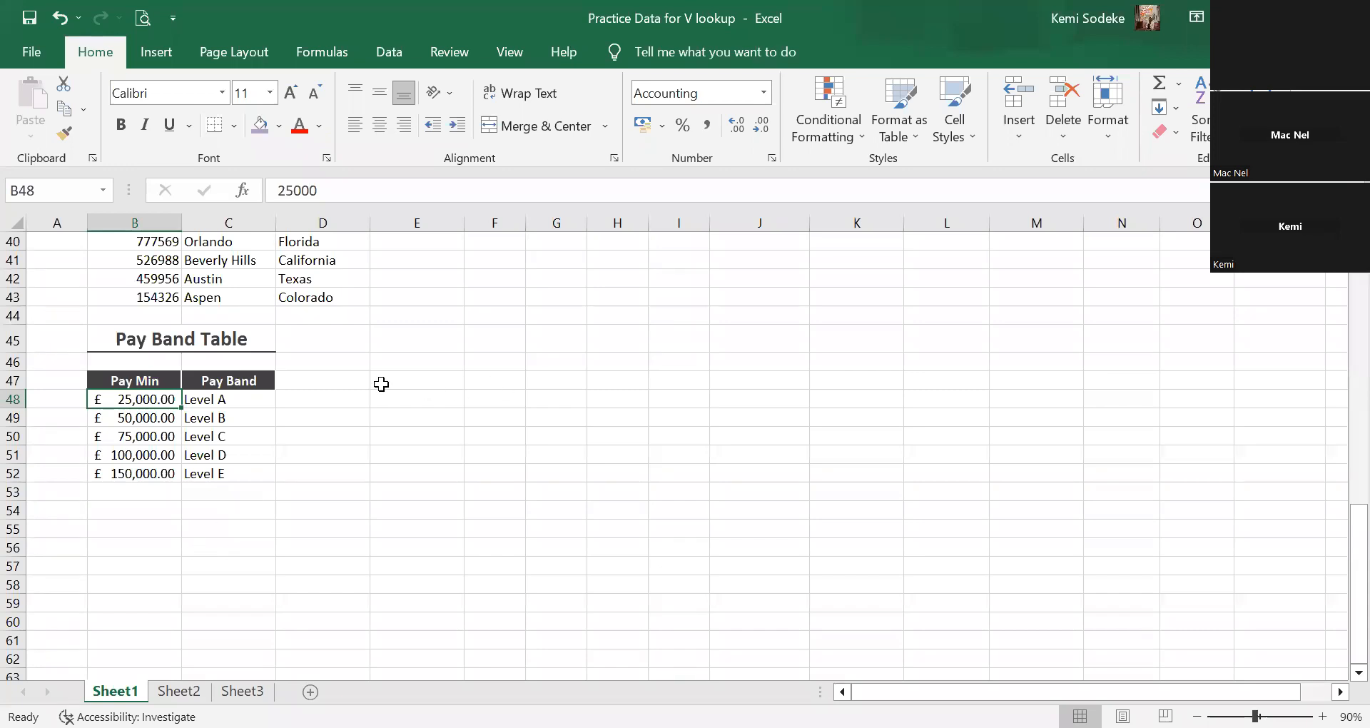
pyautogui.click(161, 420)
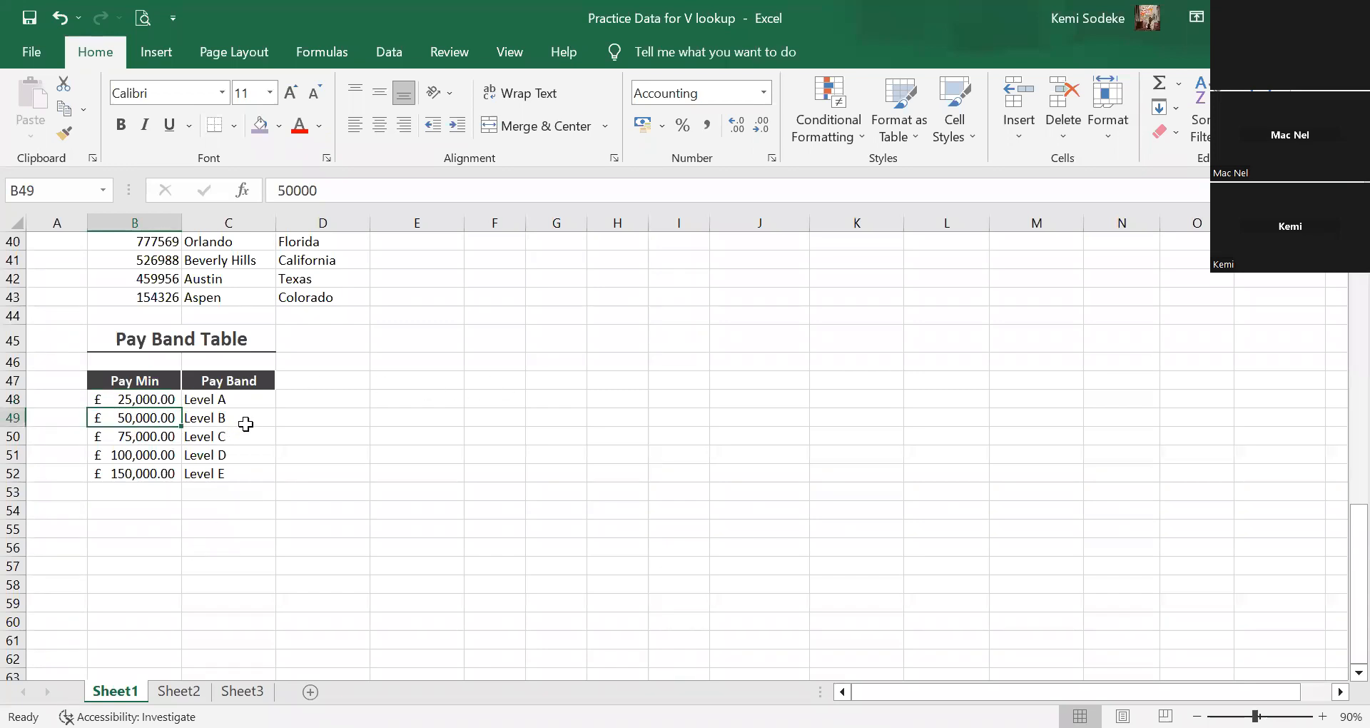
pyautogui.scroll(13, 644, 542)
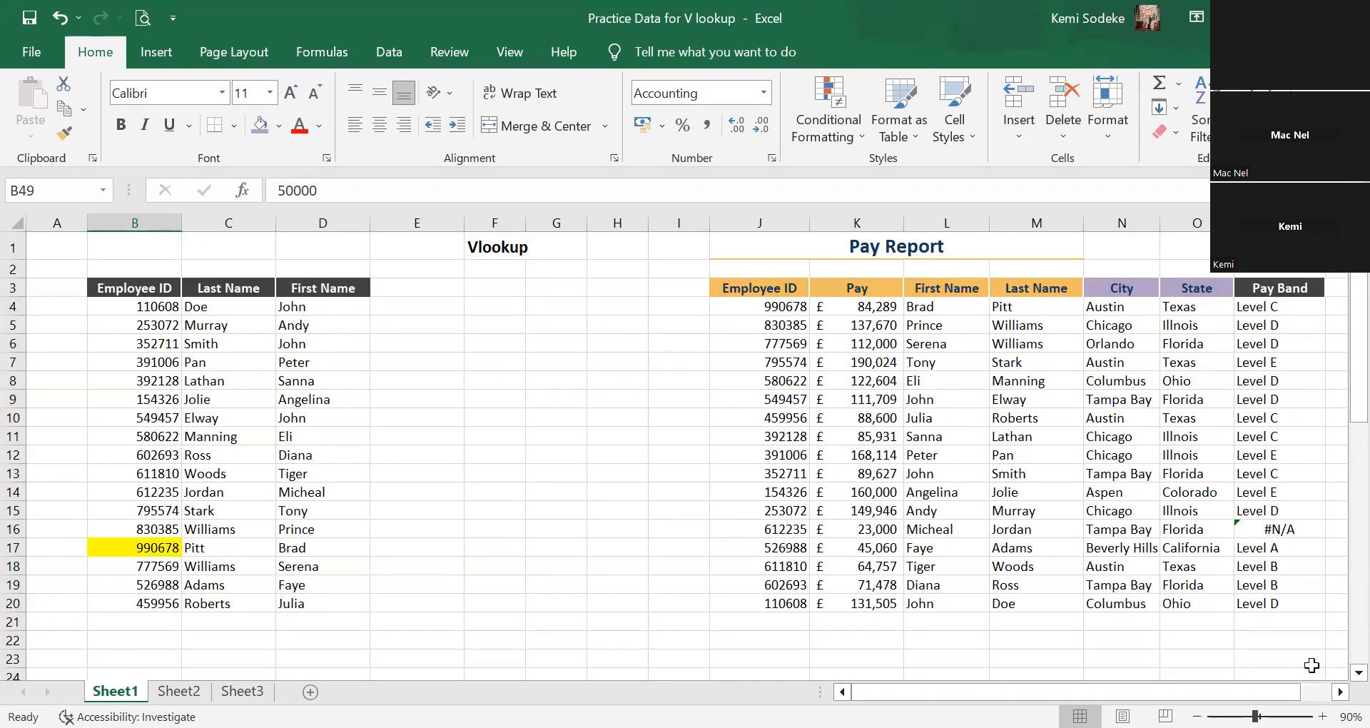
pyautogui.click(1341, 691)
pyautogui.hscroll(3, 685, 457)
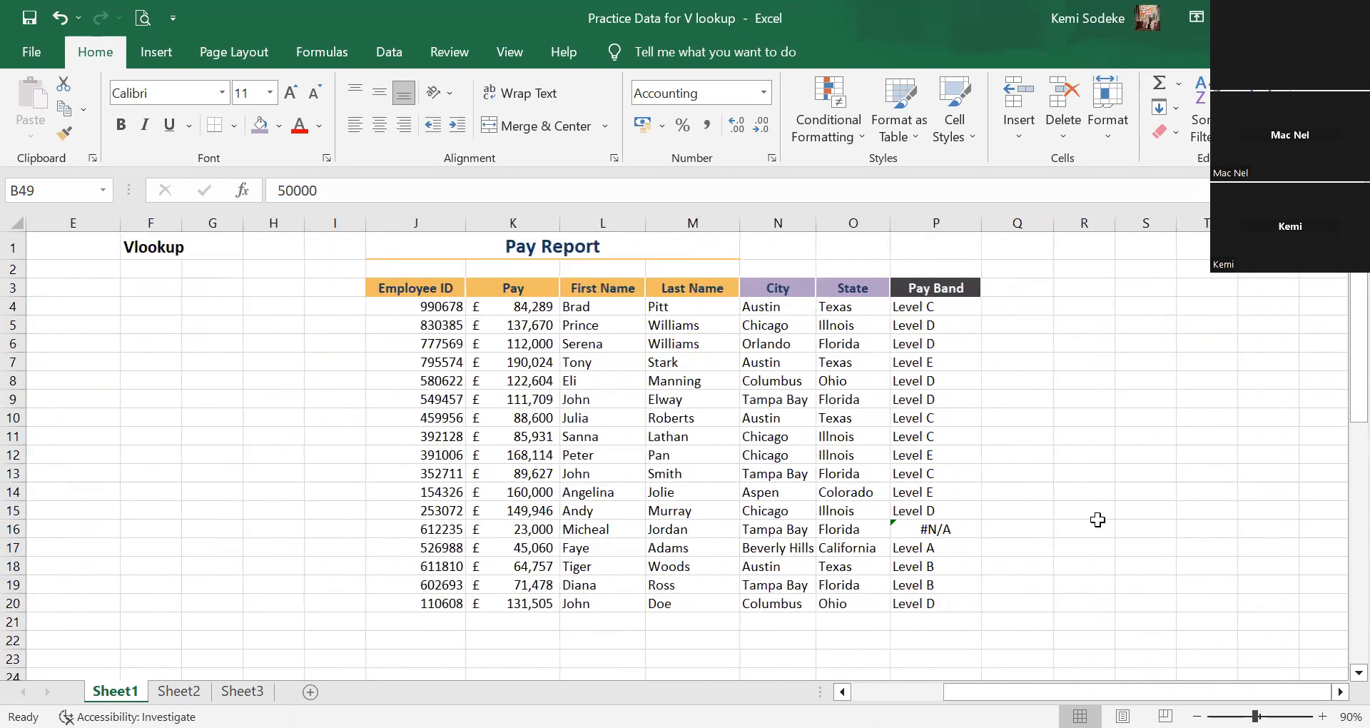
pyautogui.click(1092, 513)
pyautogui.click(946, 527)
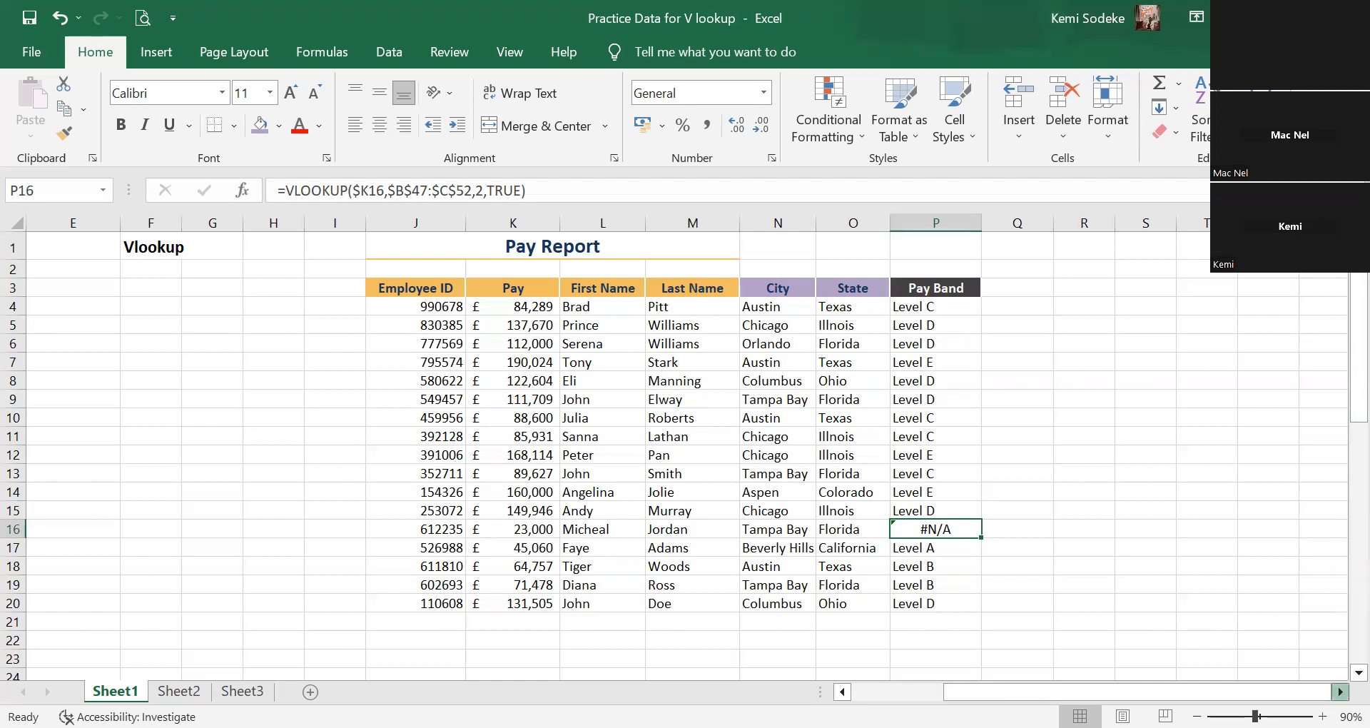
# Widen the empty column R beside the Pay Report.
pyautogui.click(1340, 692)
pyautogui.click(1340, 691)
pyautogui.click(921, 308)
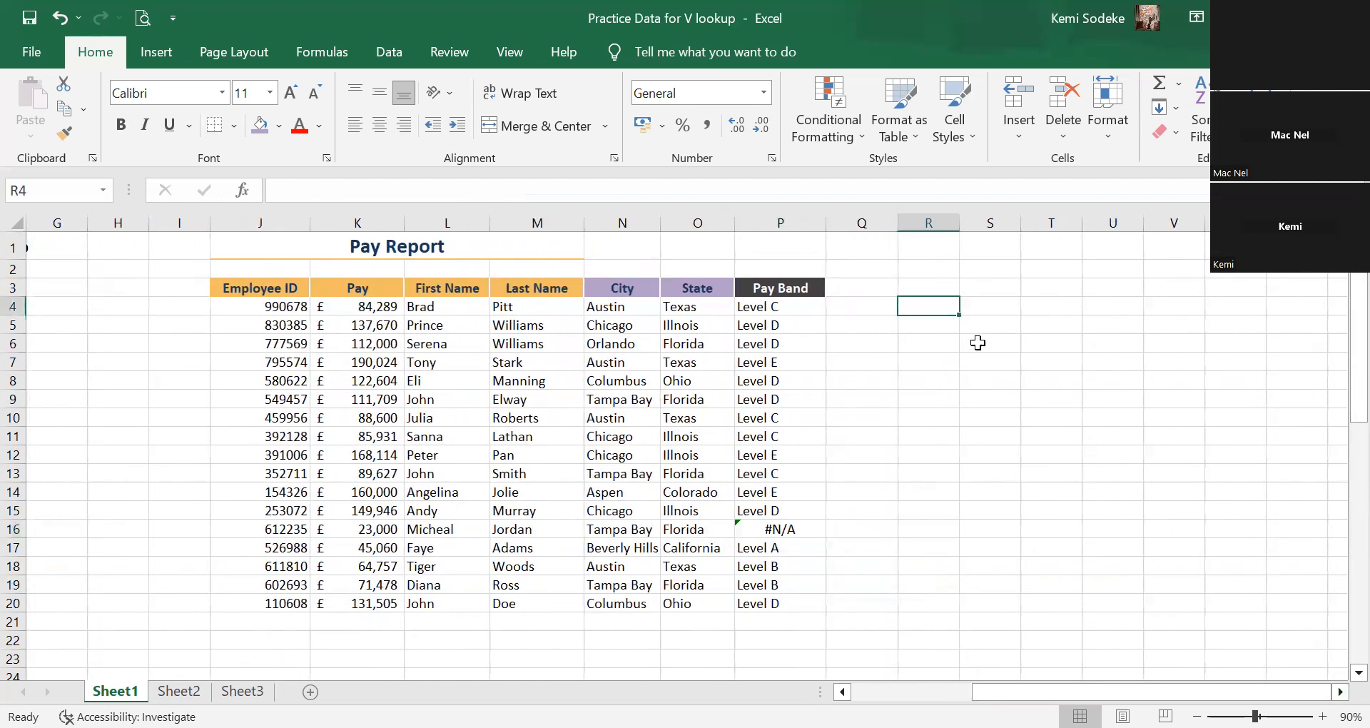
pyautogui.click(938, 325)
pyautogui.moveTo(960, 229); pyautogui.dragTo(995, 228)
# Enter the sample numbers 25, 25, 80 and 50 in cells R4 to R7.
pyautogui.click(948, 306)
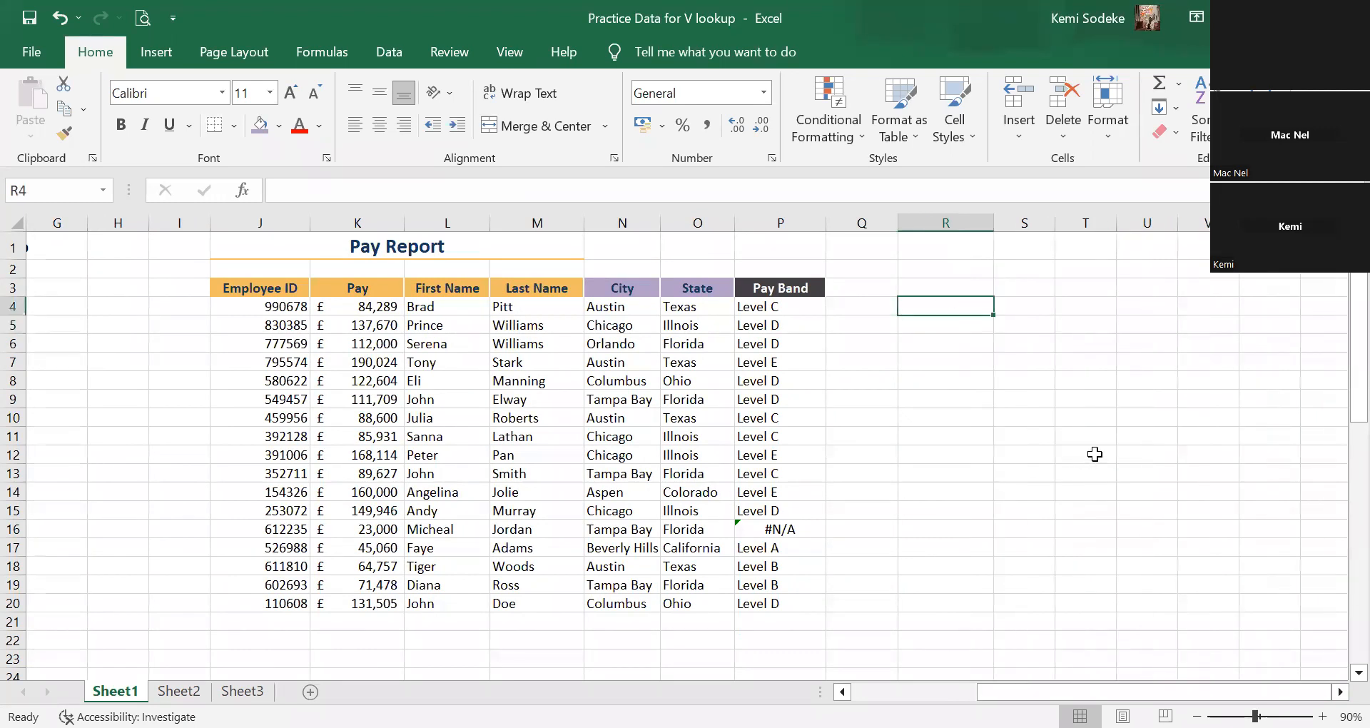
pyautogui.write('25')
pyautogui.press('Return')
pyautogui.write('25')
pyautogui.press('Return')
pyautogui.write('80')
pyautogui.press('Return')
pyautogui.write('50')
pyautogui.press('Return')
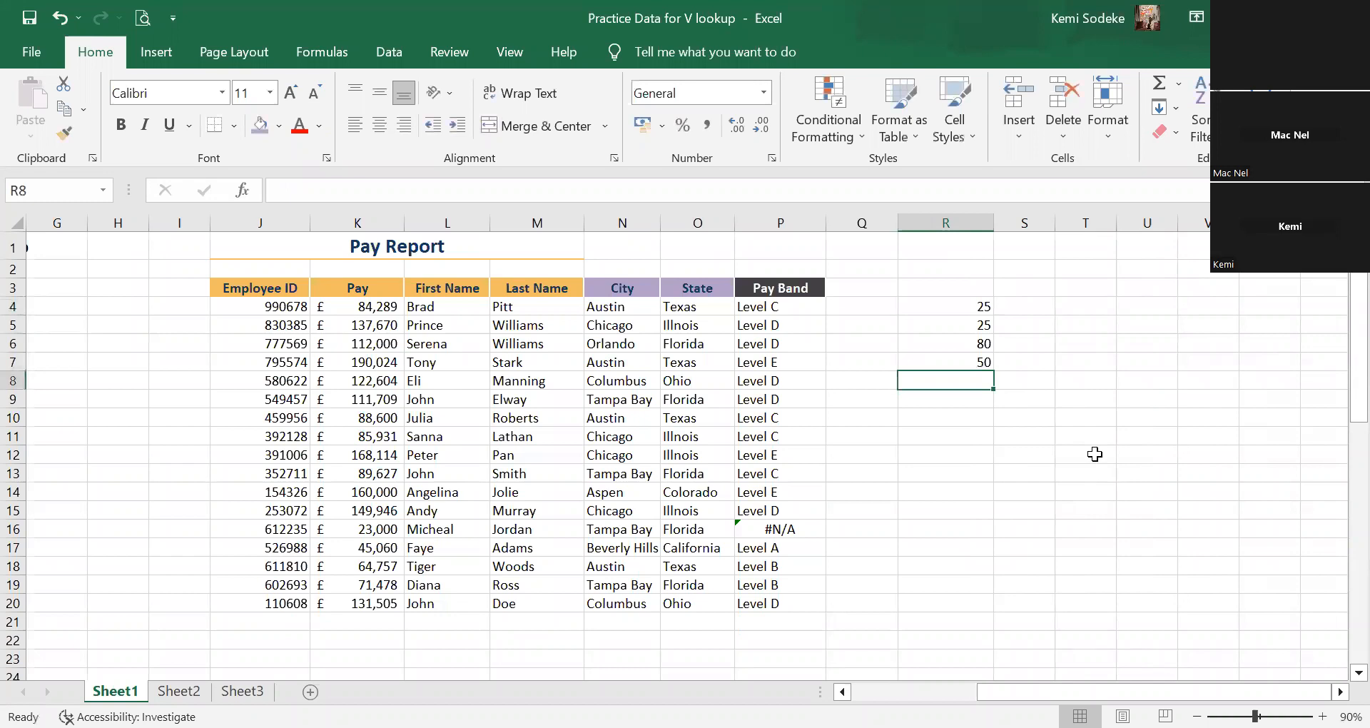
# Copy the Pay Band result in P16 and paste it as a value into R8 below the sample numbers.
pyautogui.click(783, 529)
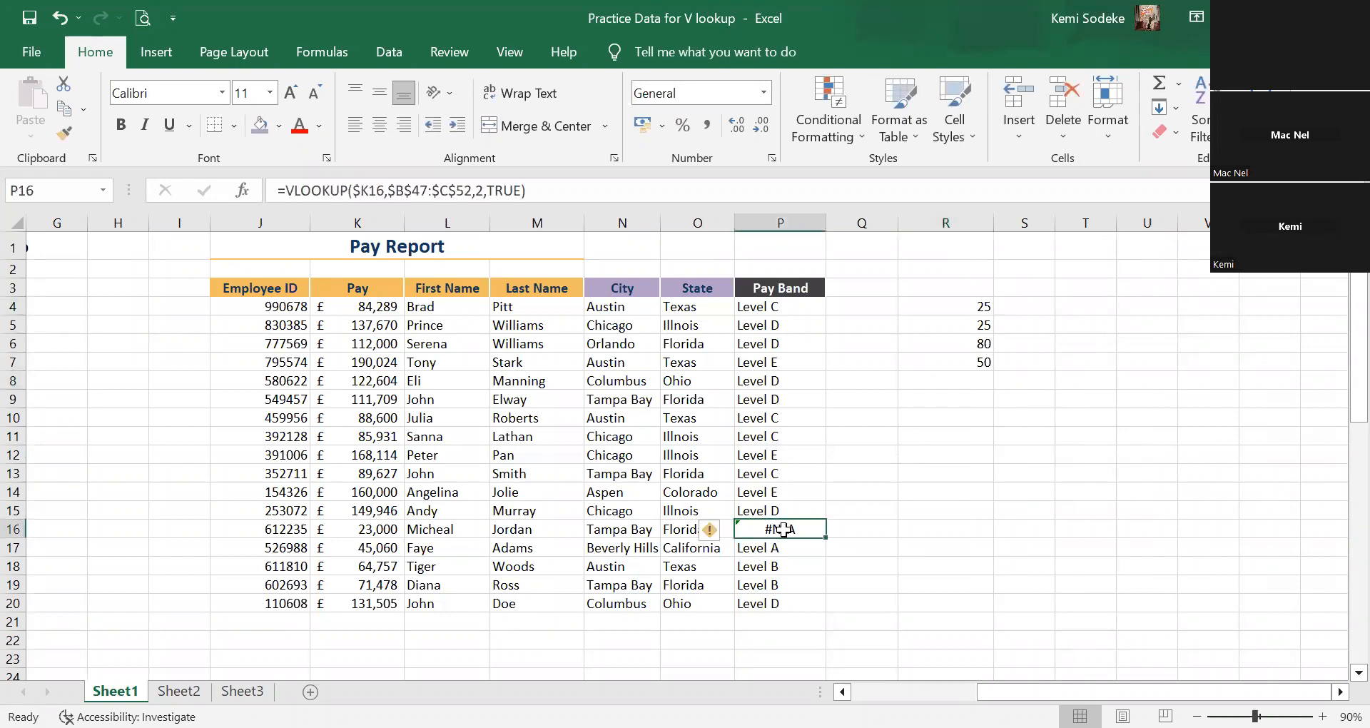
pyautogui.hotkey('ctrl', 'c')
pyautogui.click(973, 381)
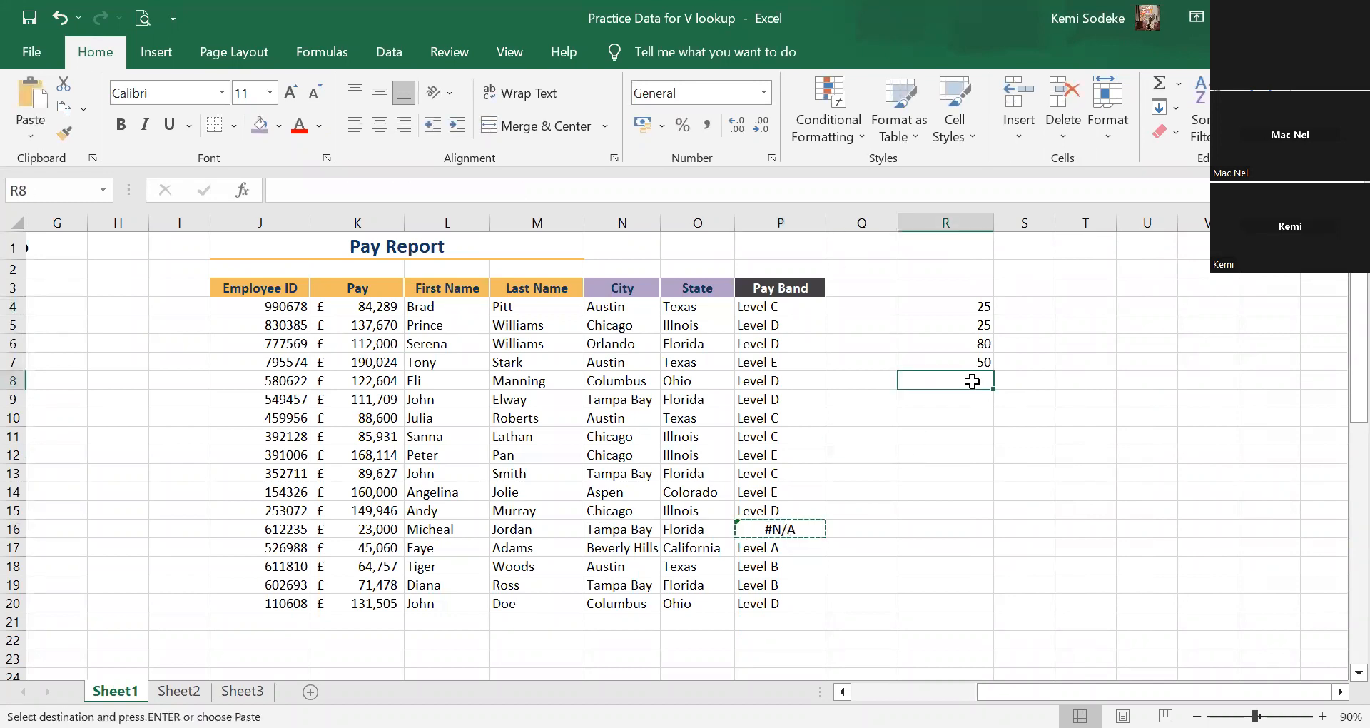
pyautogui.rightClick(978, 391)
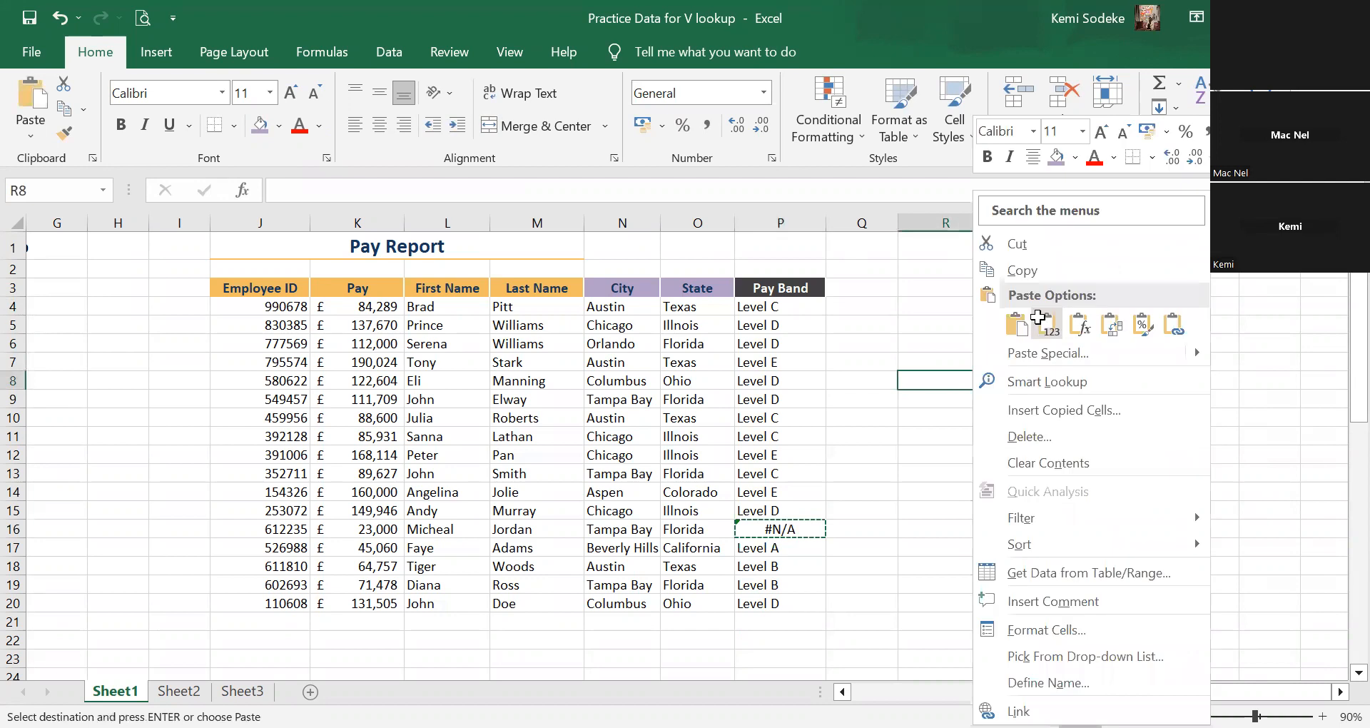
pyautogui.click(1038, 321)
# Total the sample column in R10 with =SUM(R4:R9).
pyautogui.click(972, 424)
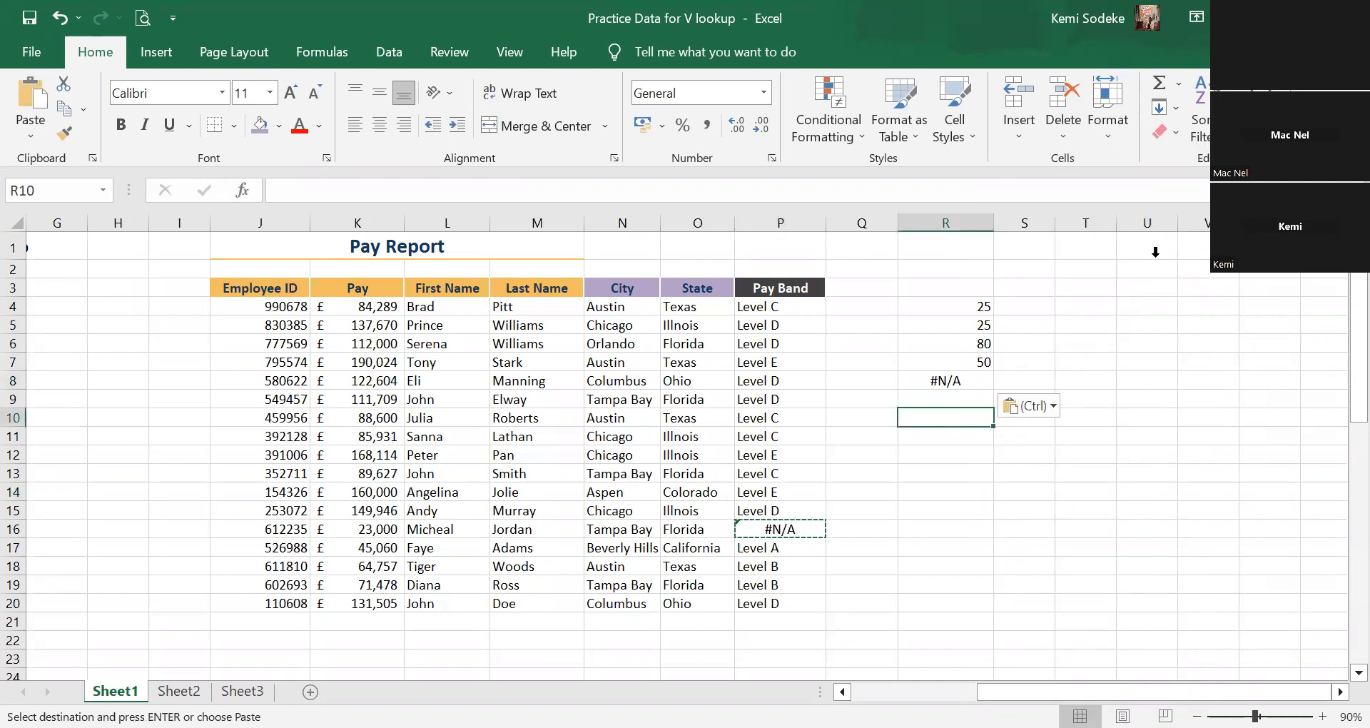
pyautogui.press('Escape')
pyautogui.click(1161, 84)
pyautogui.click(987, 305)
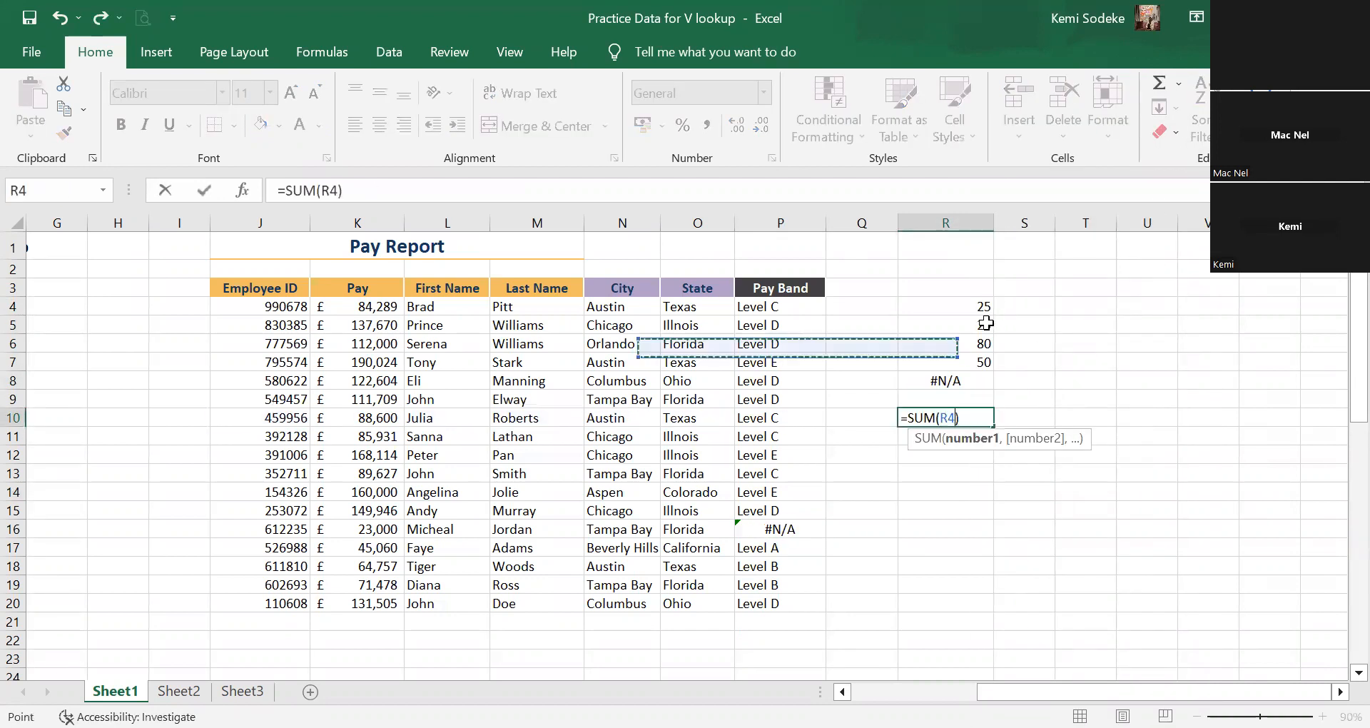
pyautogui.keyDown('shift'); pyautogui.click(984, 399); pyautogui.keyUp('shift')
pyautogui.press('Return')
pyautogui.click(971, 417)
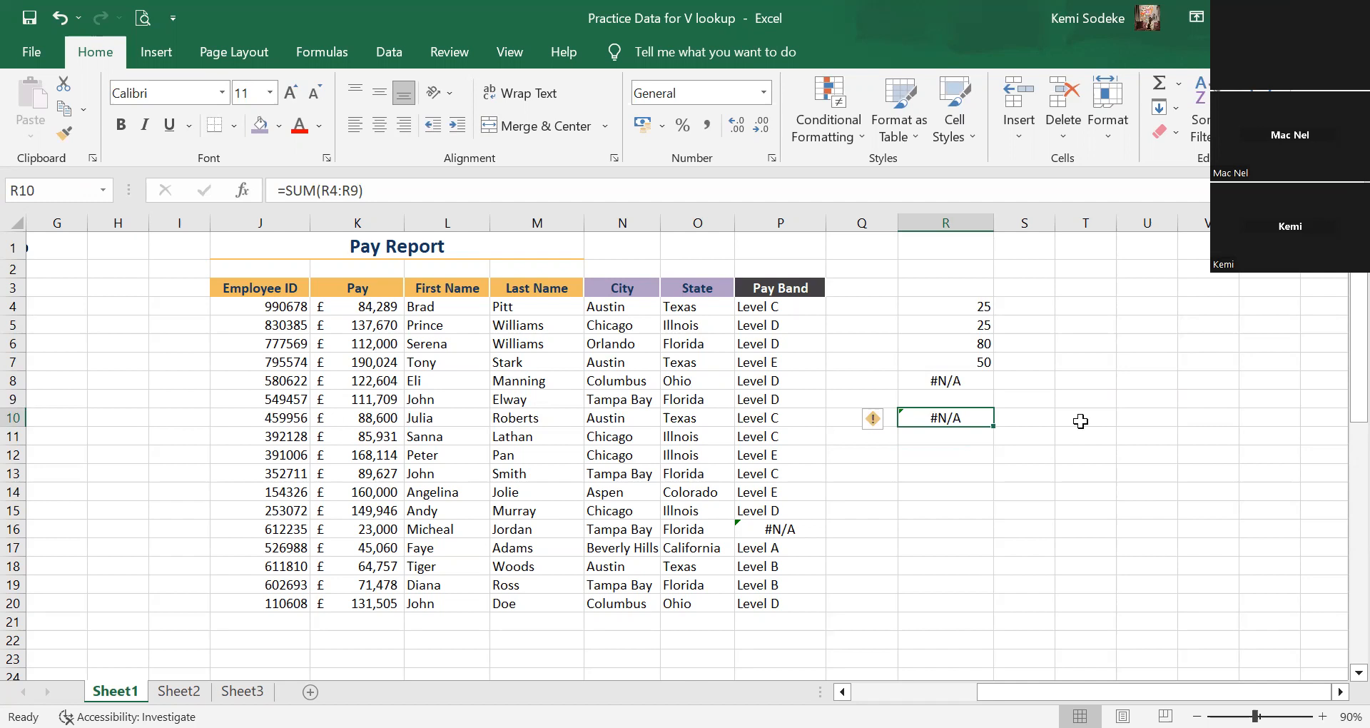
pyautogui.click(964, 385)
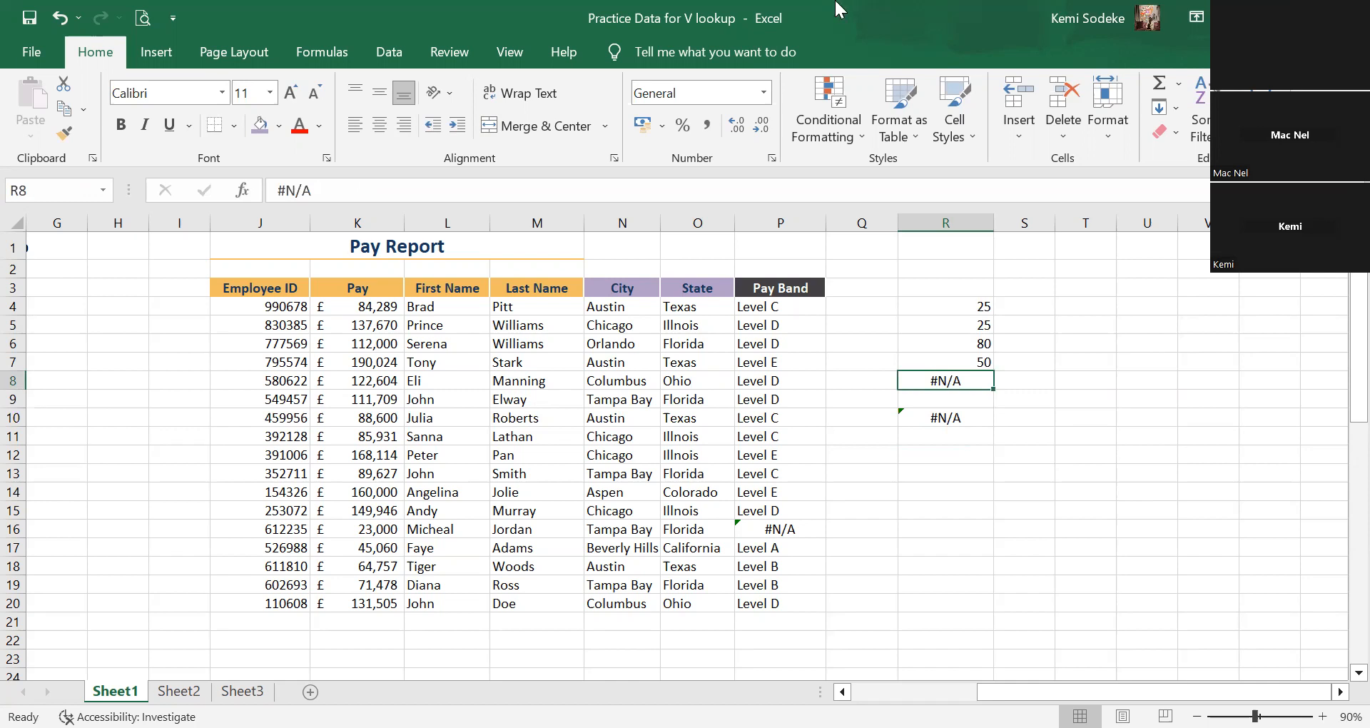
pyautogui.click(928, 533)
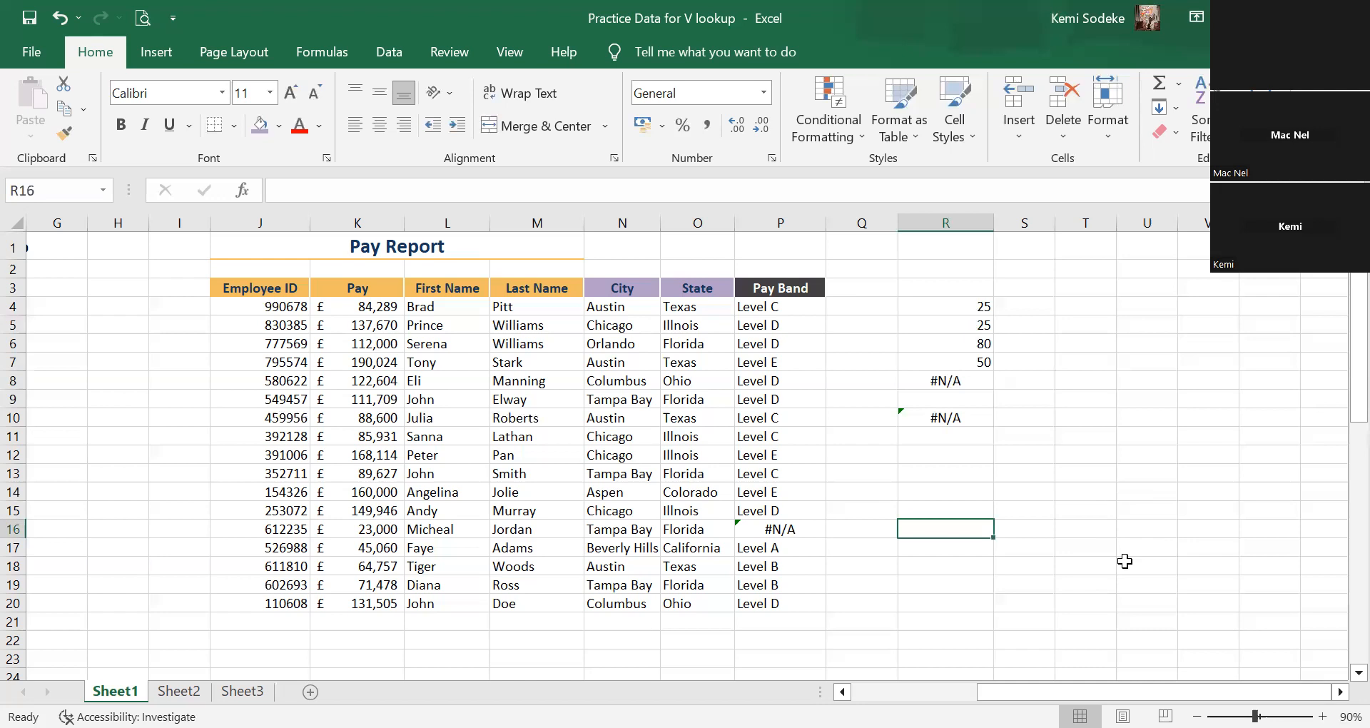
pyautogui.moveTo(1051, 454); pyautogui.dragTo(1035, 472)
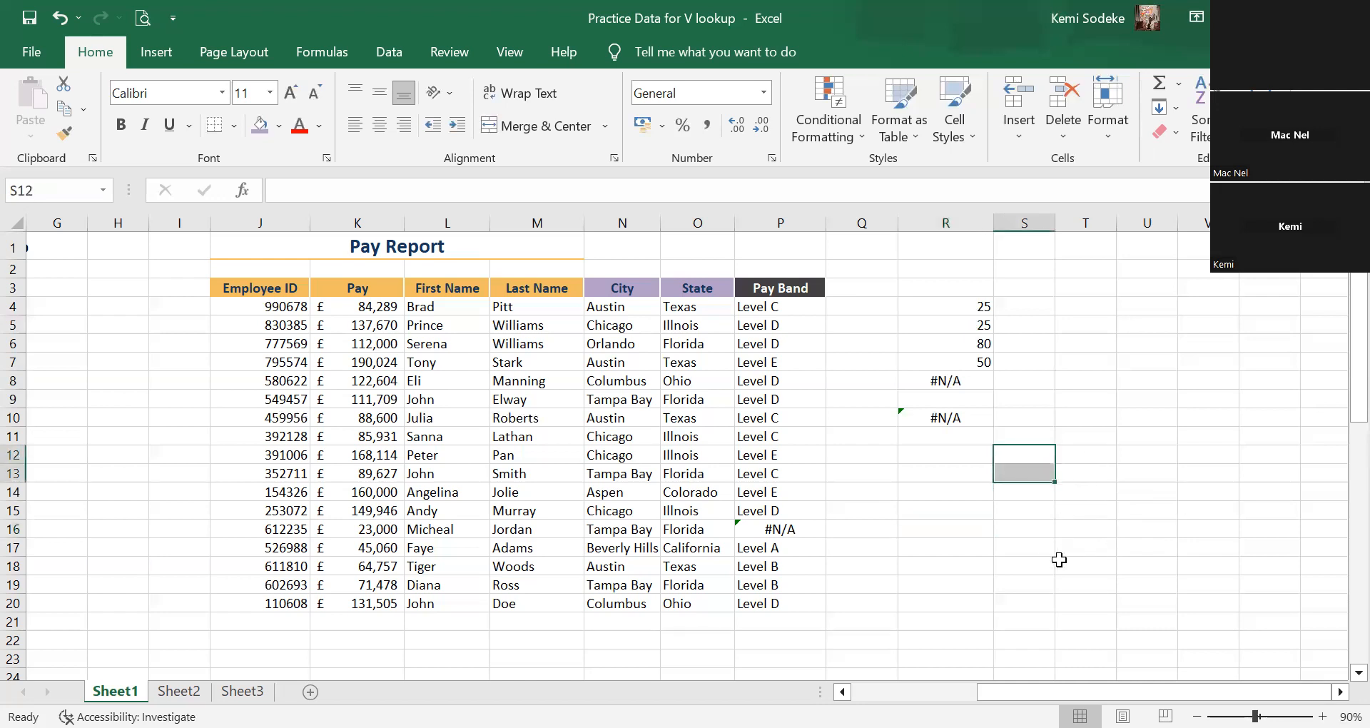
pyautogui.click(939, 455)
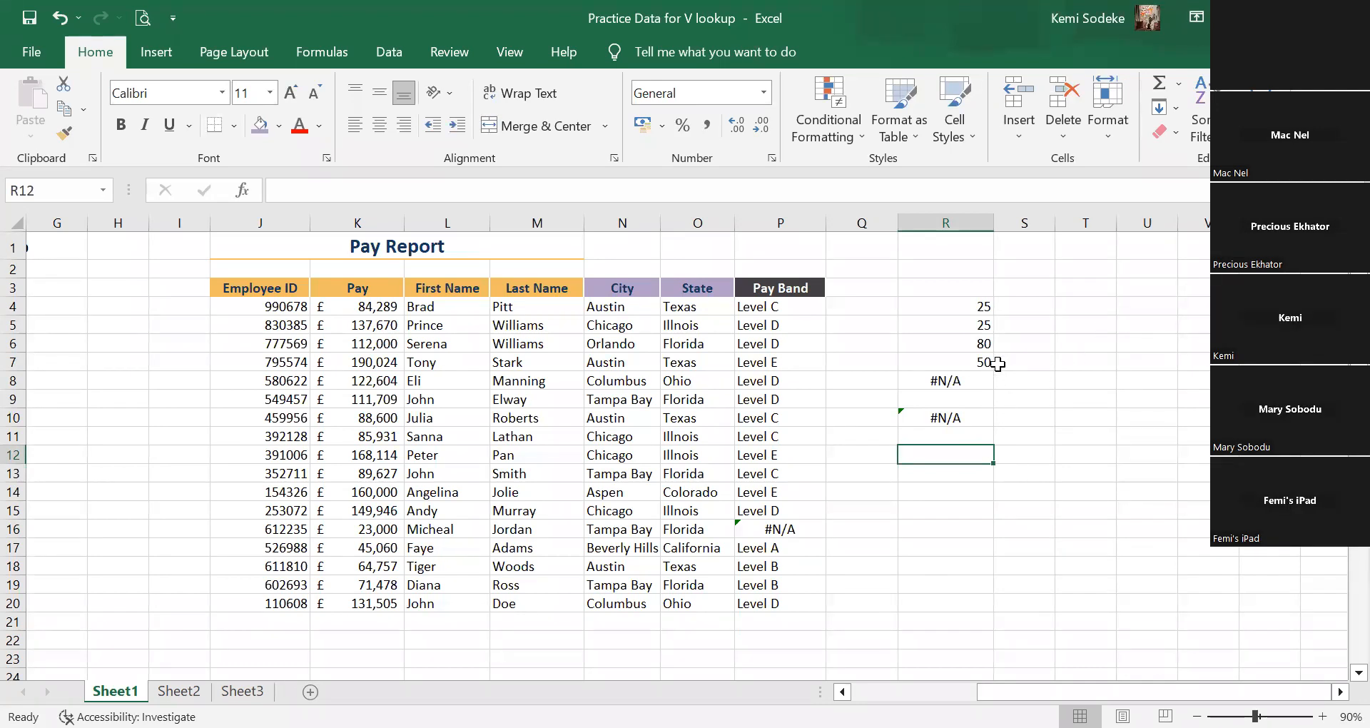
# Enter the label iferror in R1 above the sample numbers.
pyautogui.click(968, 309)
pyautogui.click(983, 257)
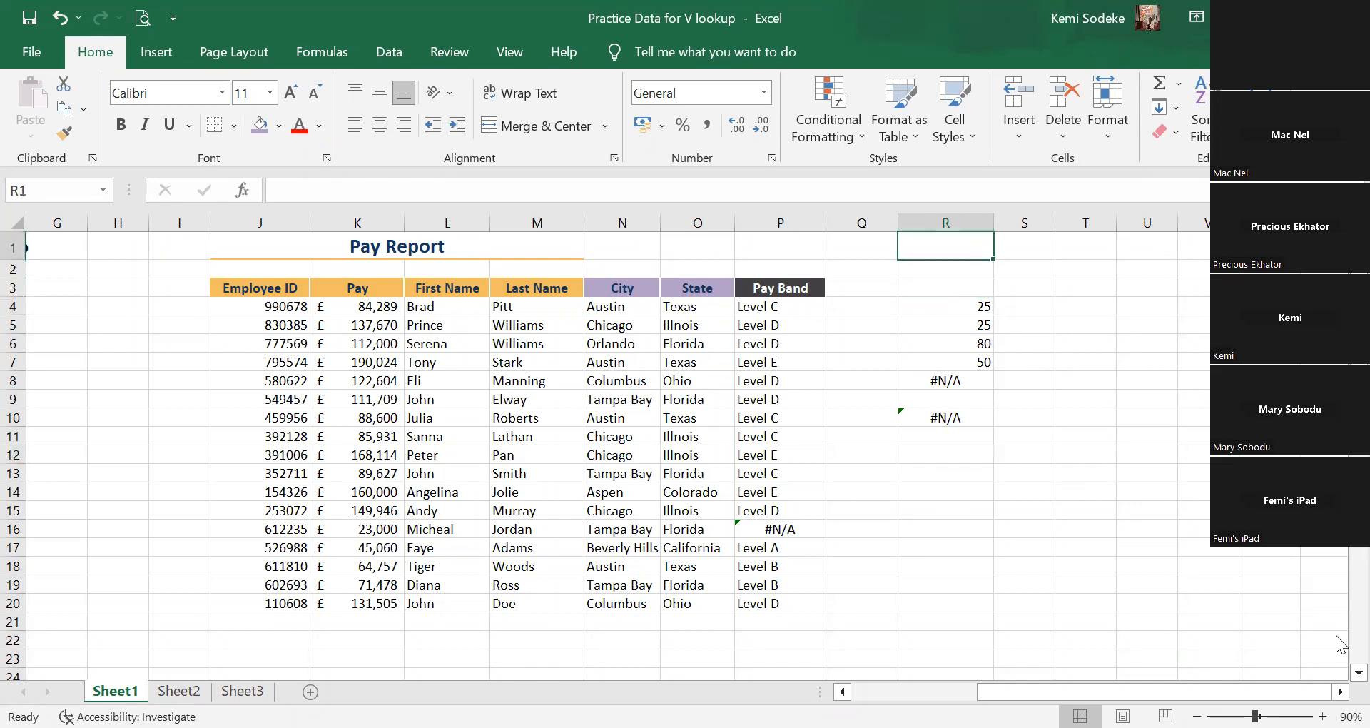
pyautogui.write('ife')
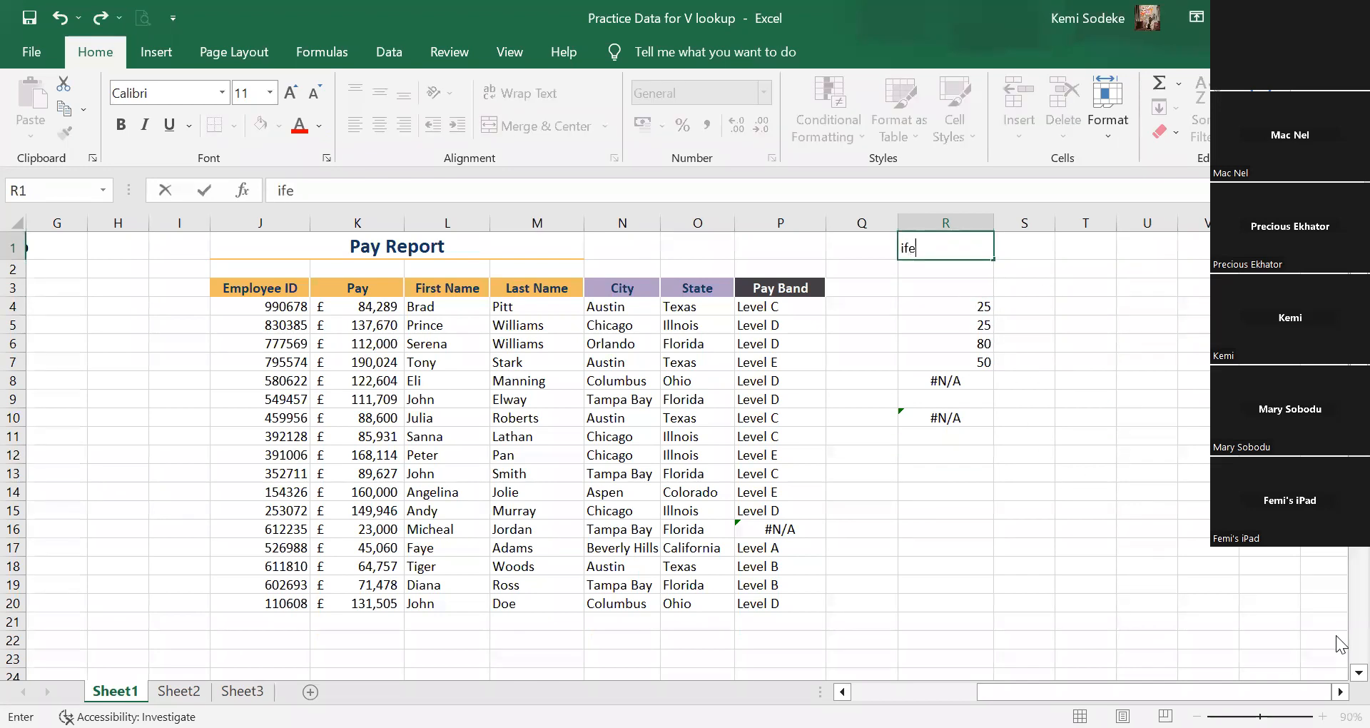
pyautogui.write('rror')
pyautogui.press('Return')
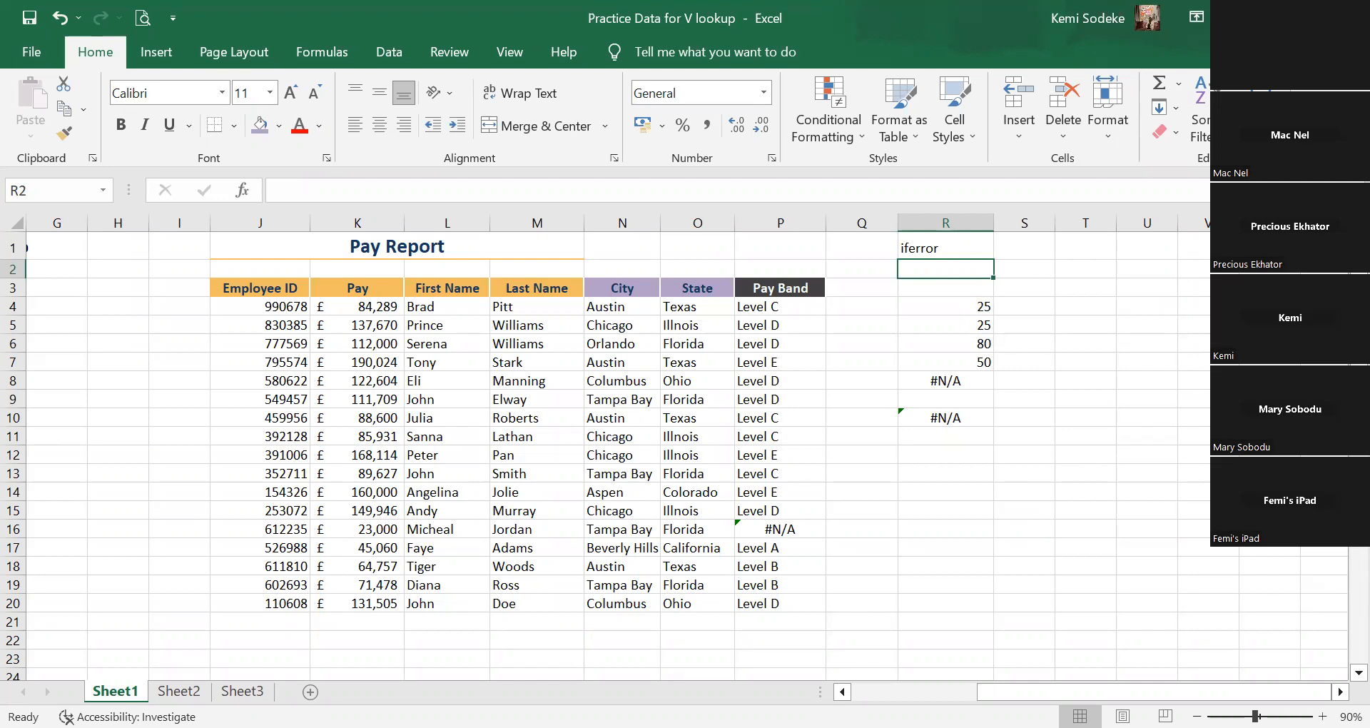
# Clear the Employee ID in B15 of the source table, the one that matches the ID in J7.
pyautogui.click(842, 692)
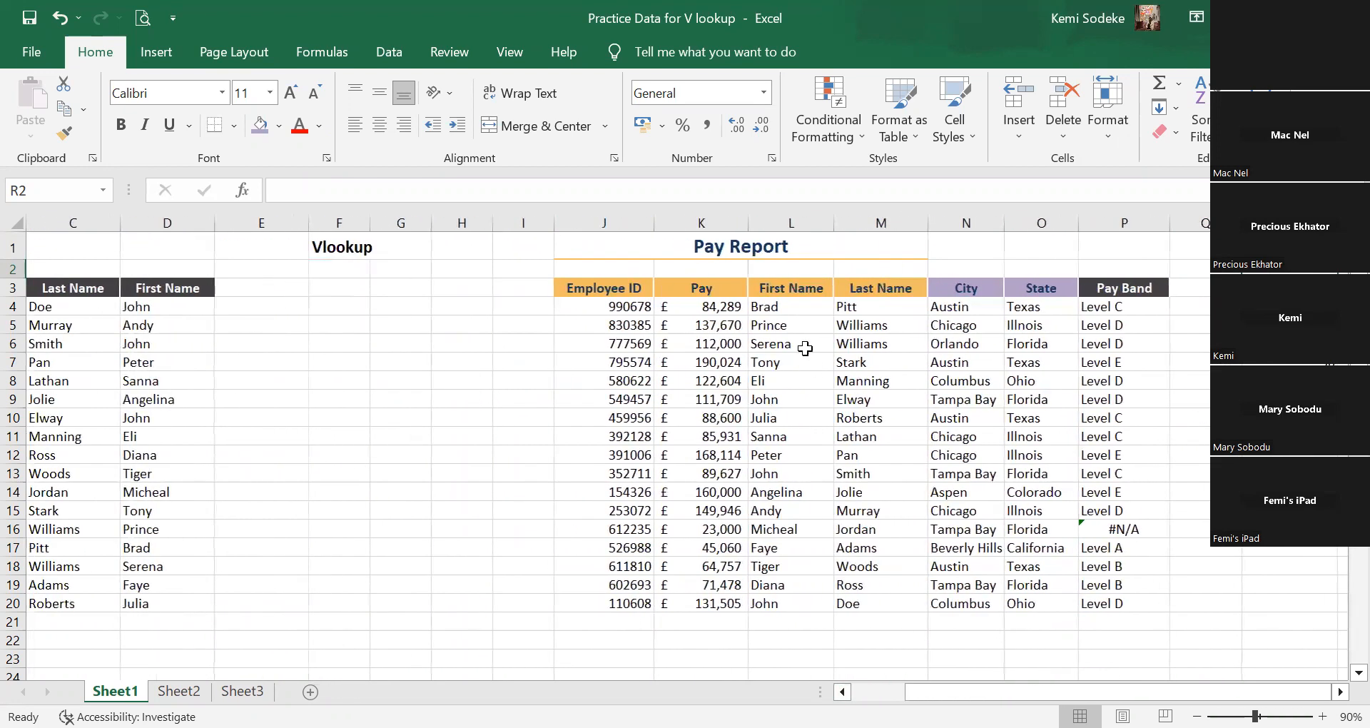
pyautogui.click(781, 363)
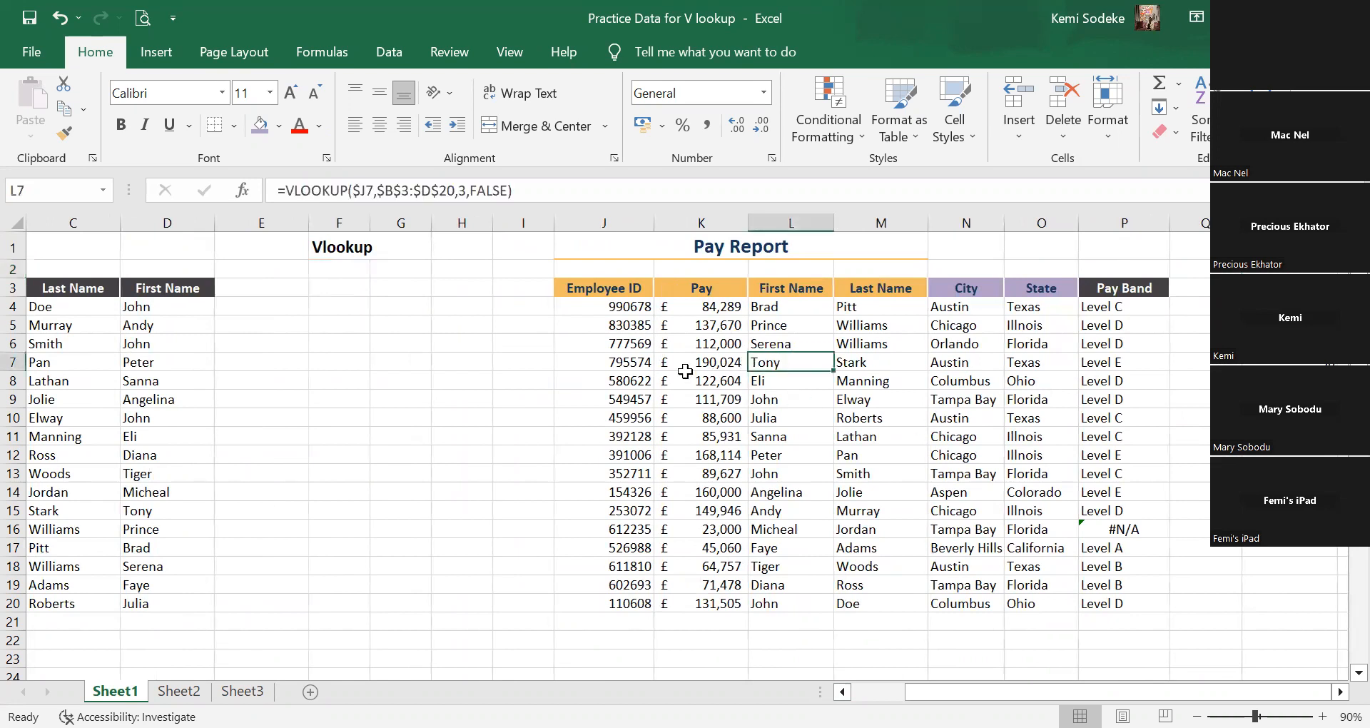
pyautogui.click(626, 362)
pyautogui.click(865, 691)
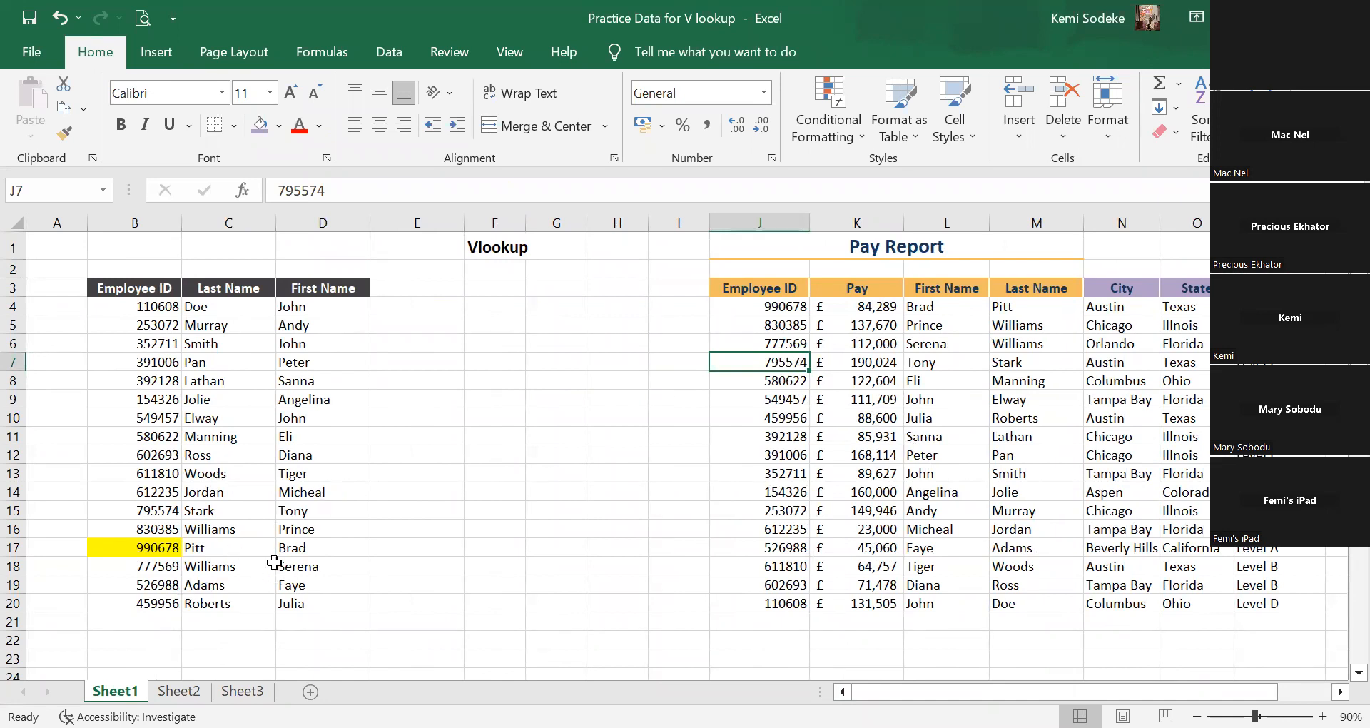
pyautogui.click(164, 509)
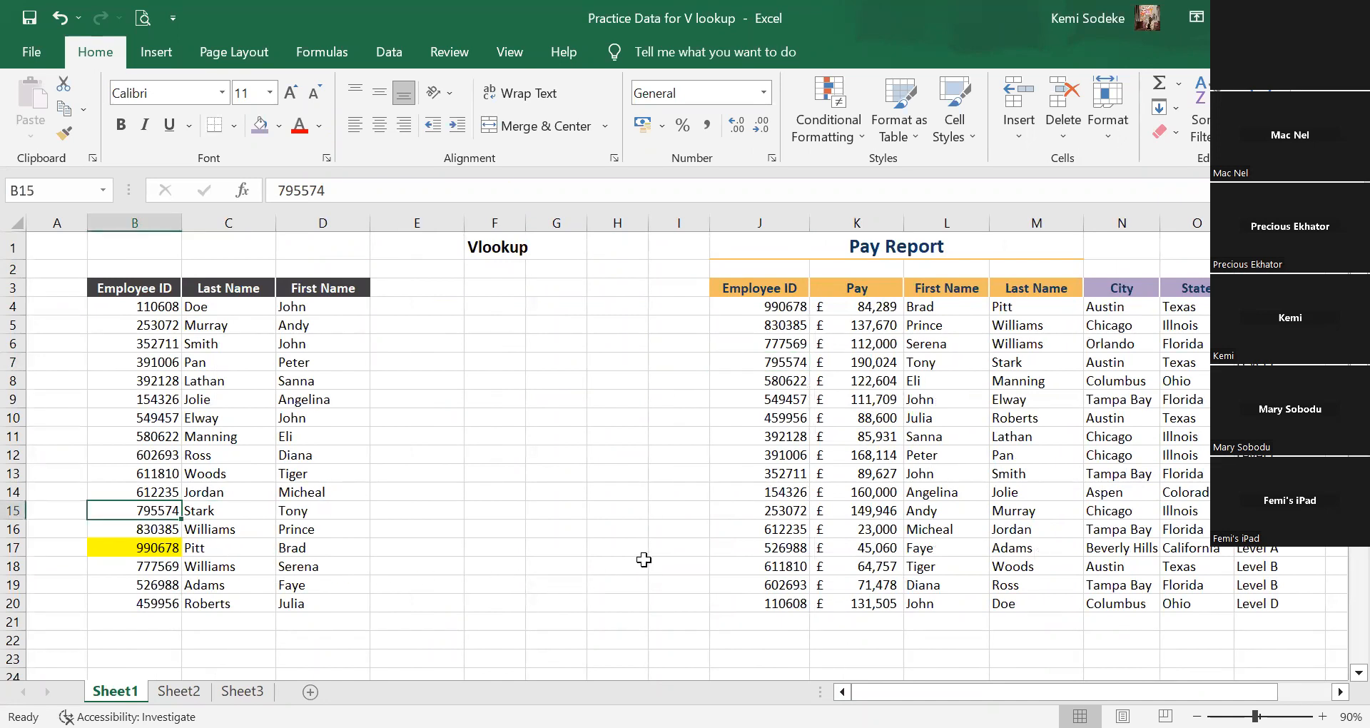
pyautogui.press('Delete')
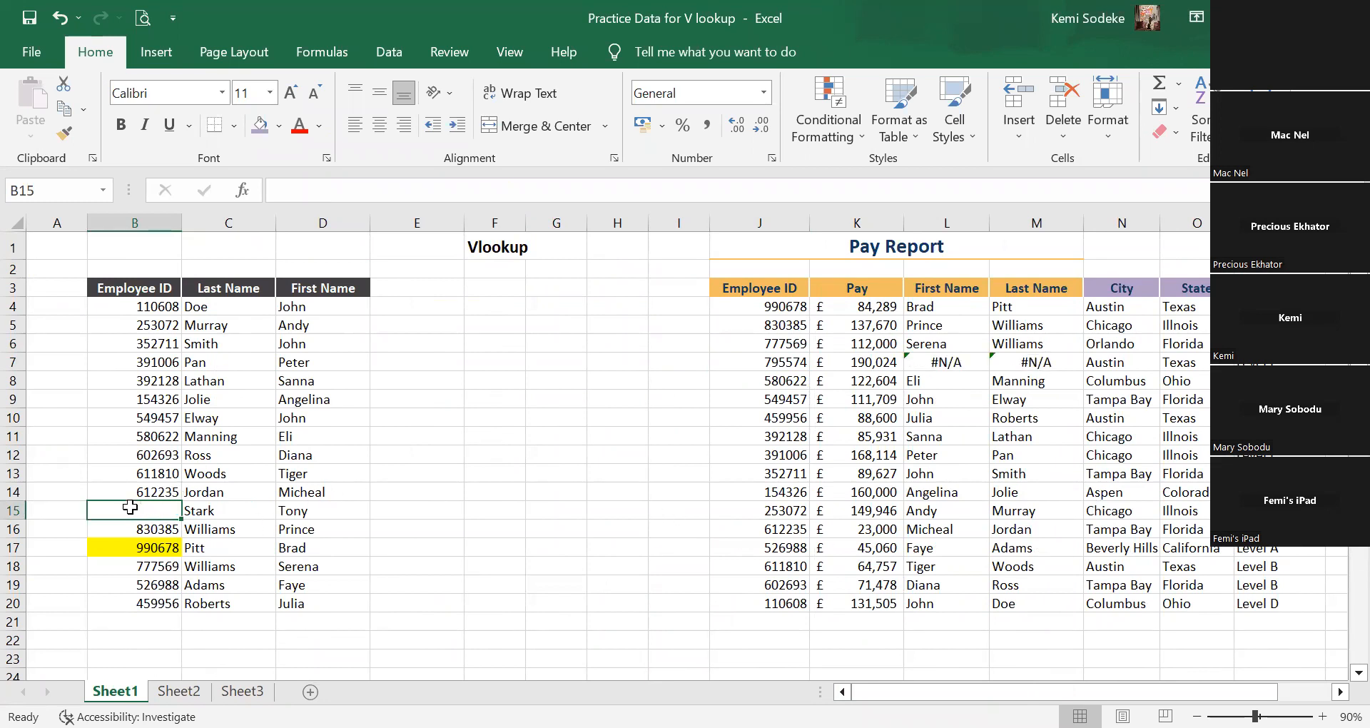
# Examine the First Name, Last Name and City lookups in row 7 of the Pay Report against their Employee ID.
pyautogui.click(953, 362)
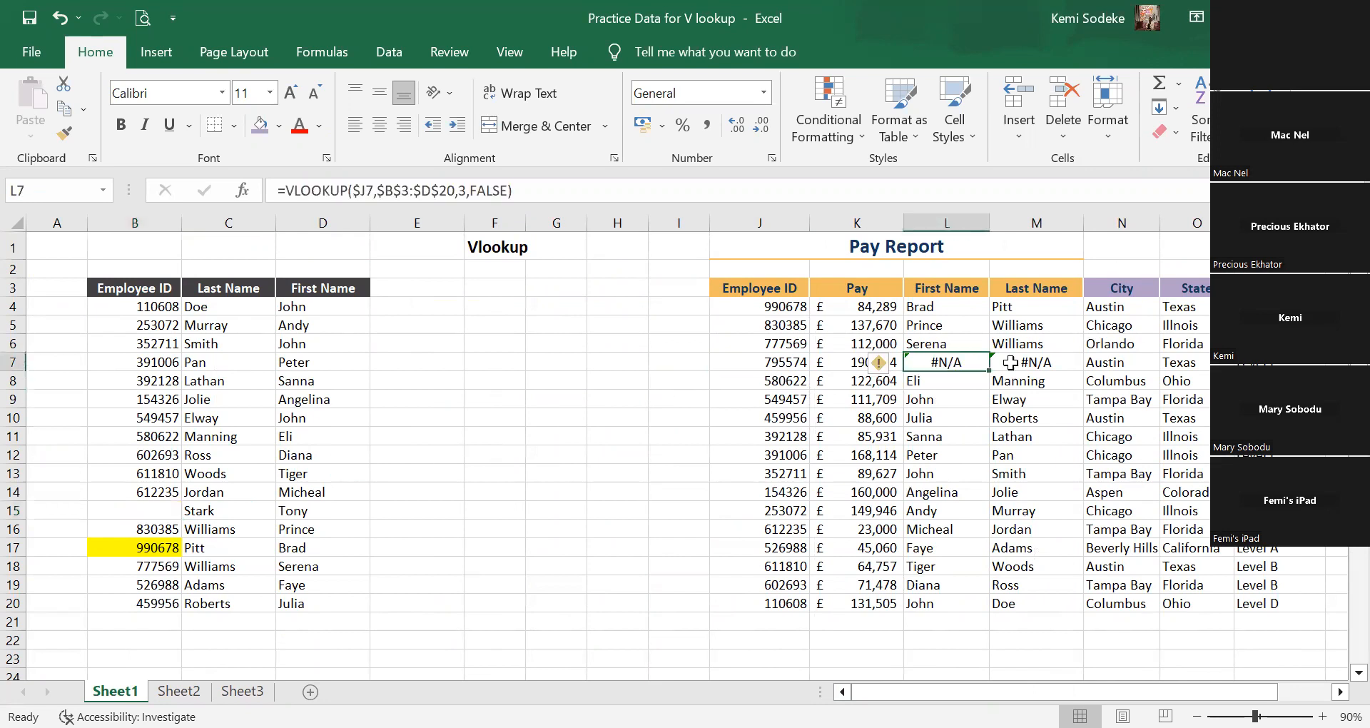
pyautogui.click(1054, 364)
pyautogui.click(885, 362)
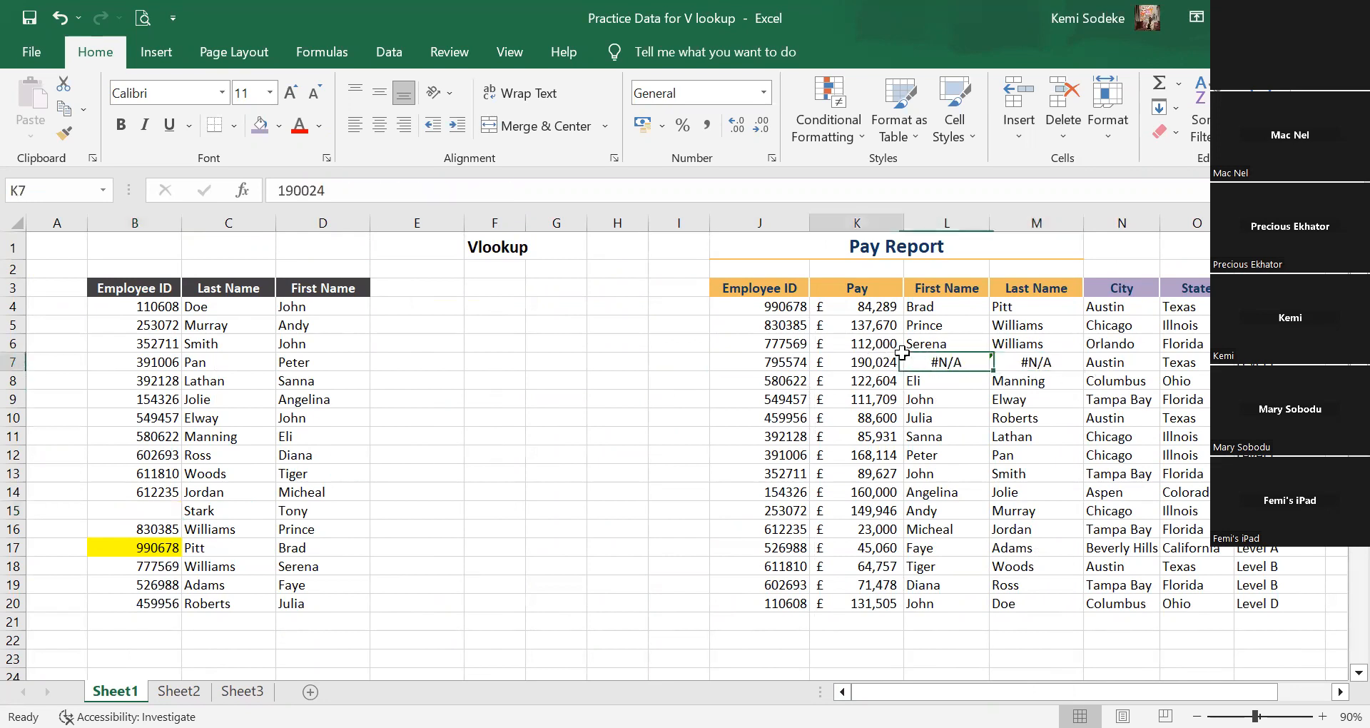
pyautogui.click(1114, 366)
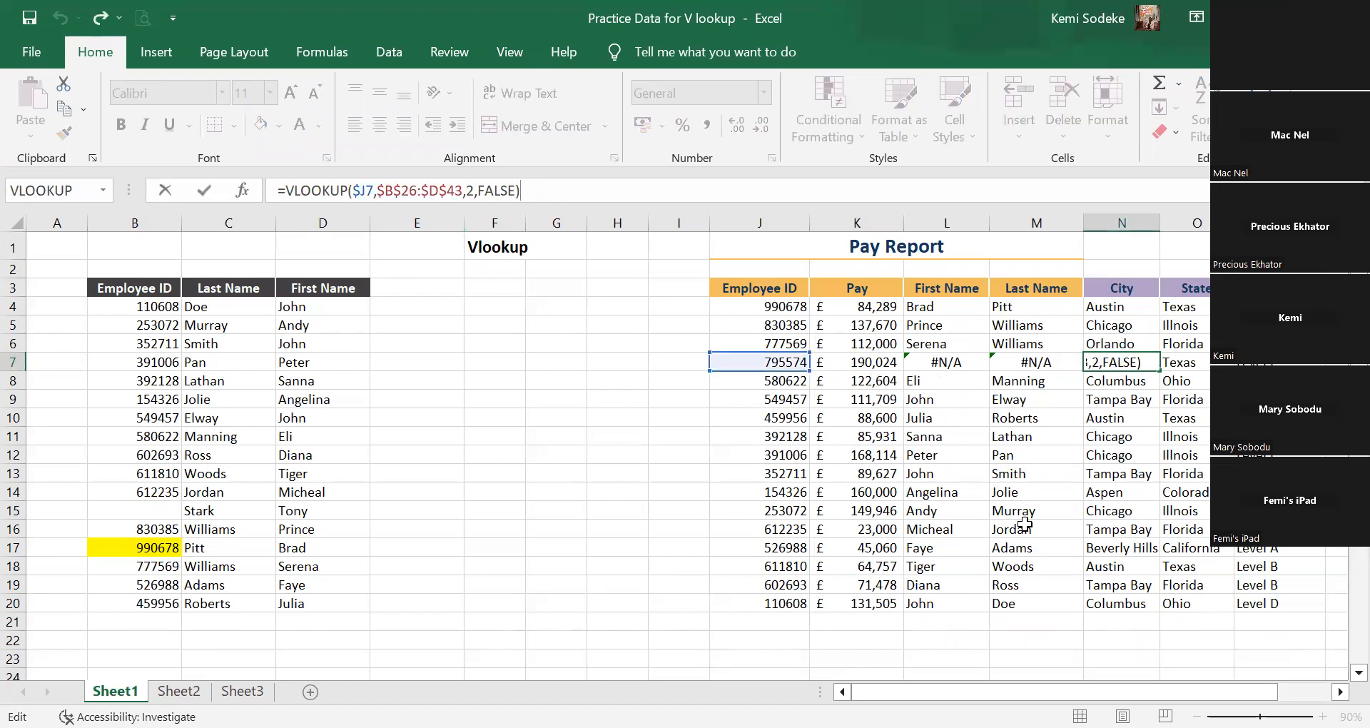
pyautogui.click(1028, 494)
pyautogui.click(960, 364)
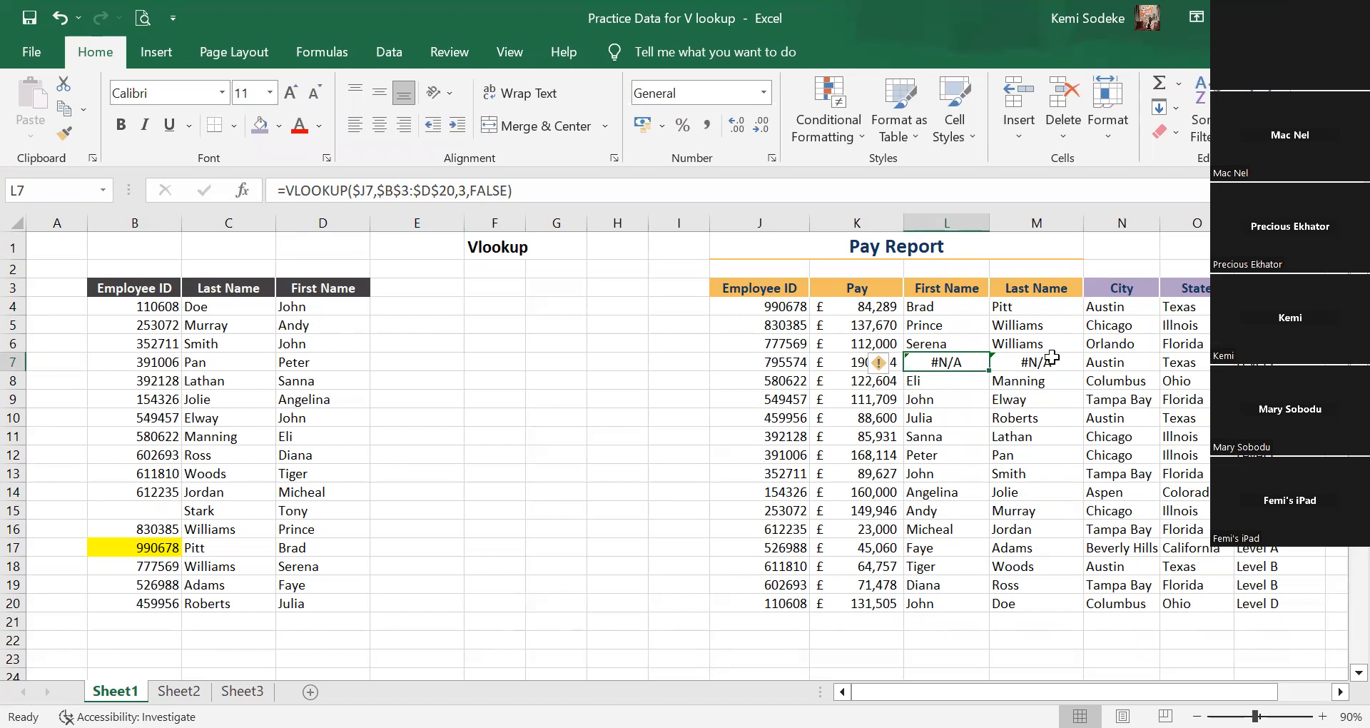
pyautogui.click(789, 365)
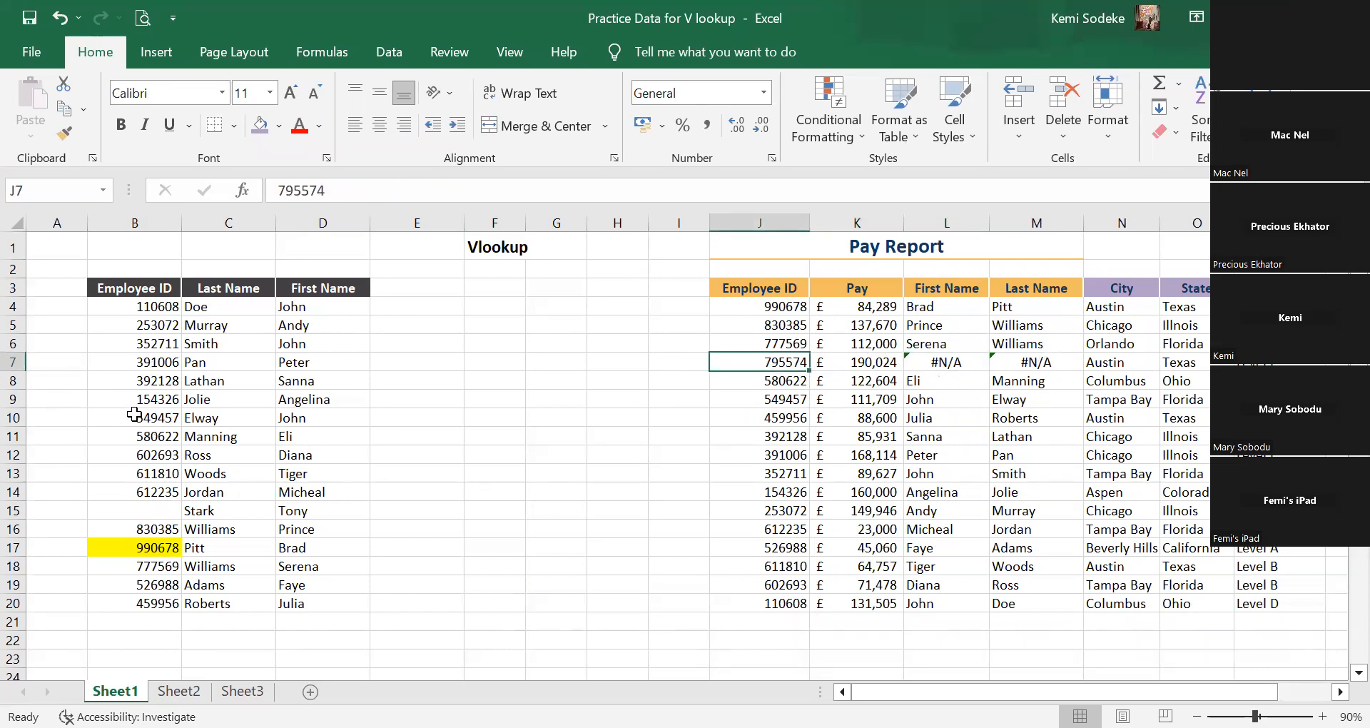
# Wrap the First Name lookup in L7 in IFERROR with a blank fallback: =IFERROR(VLOOKUP($J7,$B$3:$D$20,3,FALSE)," ").
pyautogui.click(960, 364)
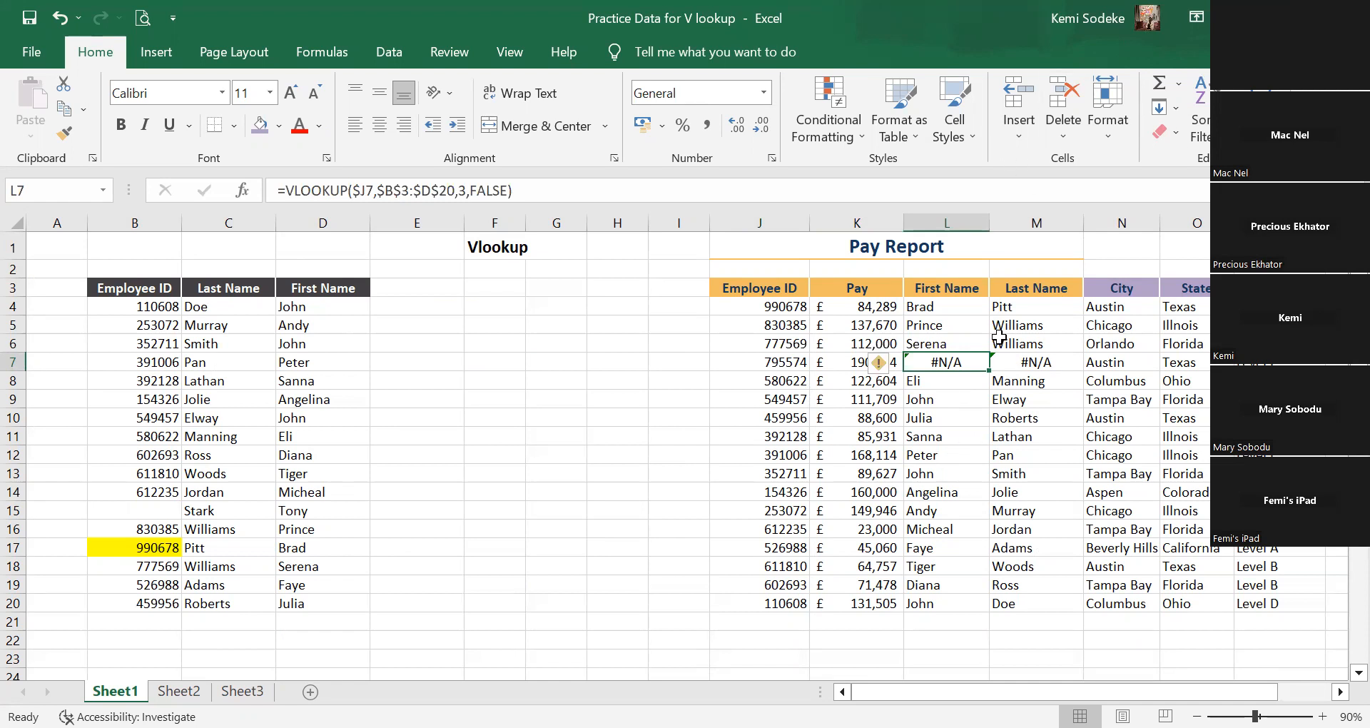
pyautogui.click(1340, 691)
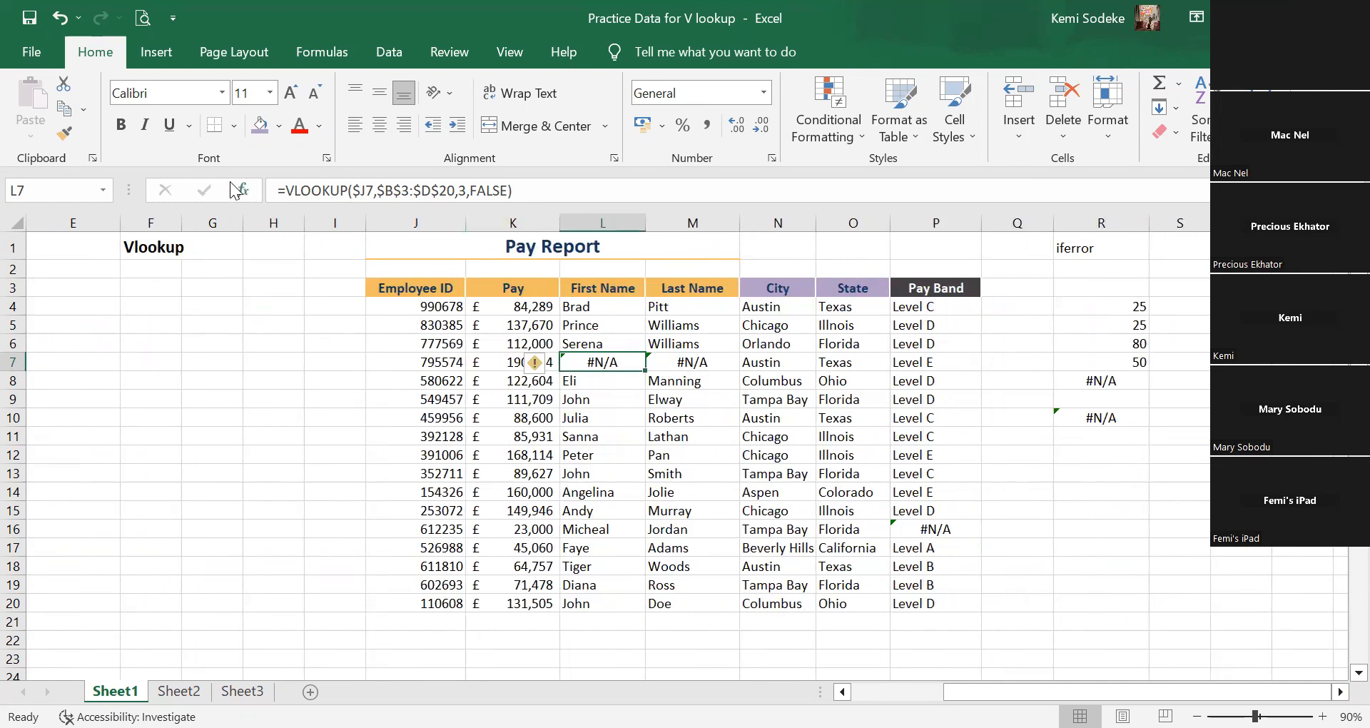
pyautogui.click(279, 186)
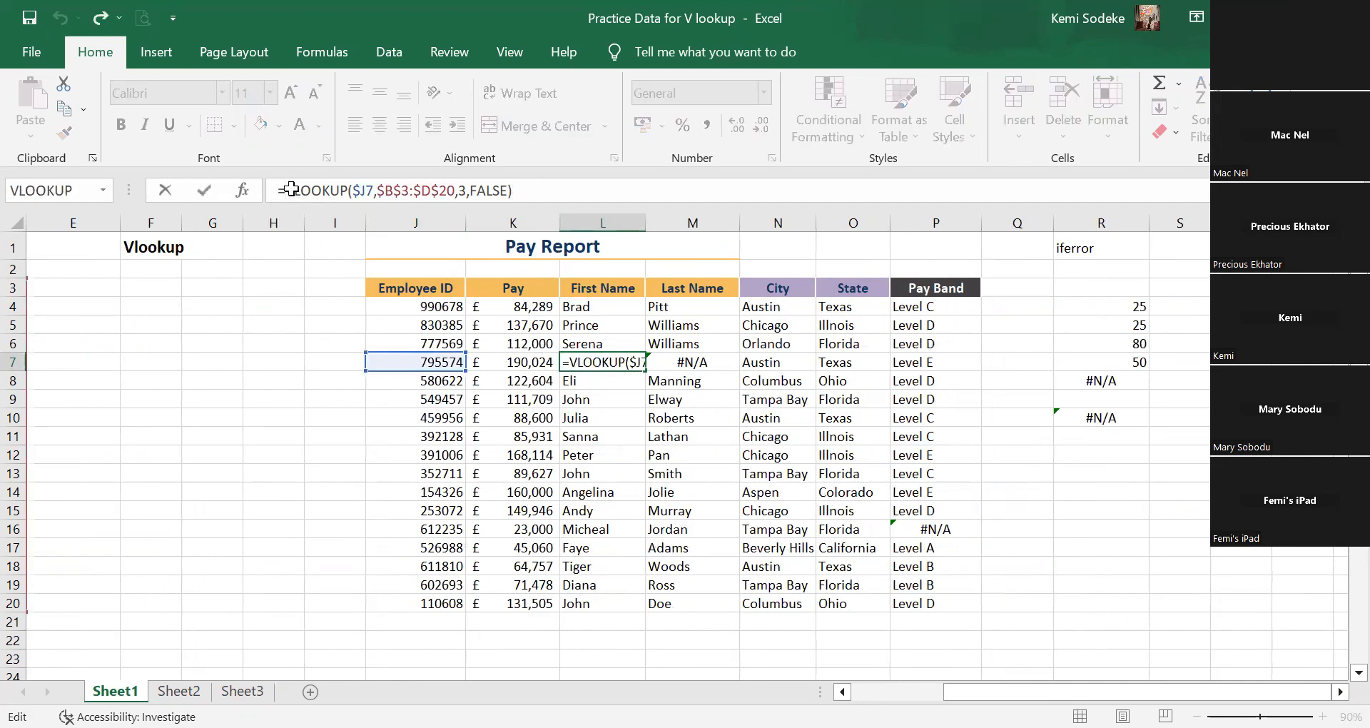
pyautogui.write('iferror')
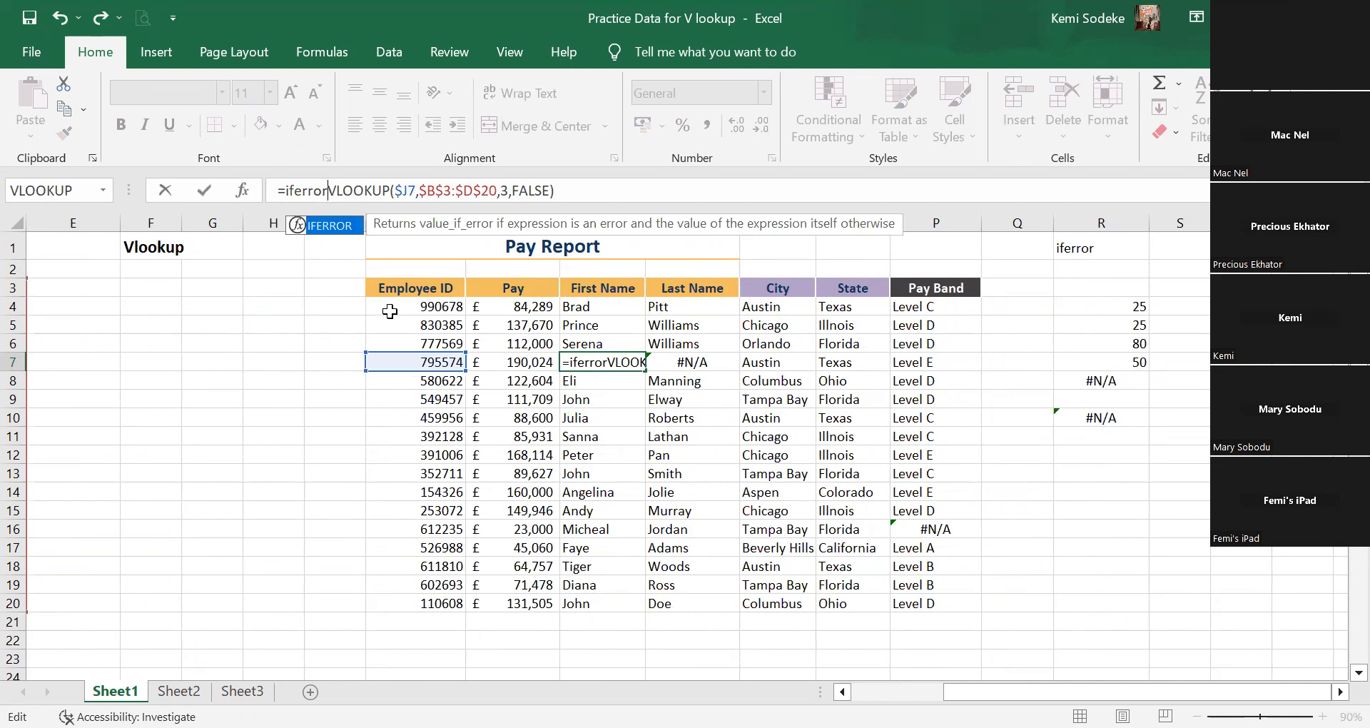
pyautogui.write('(')
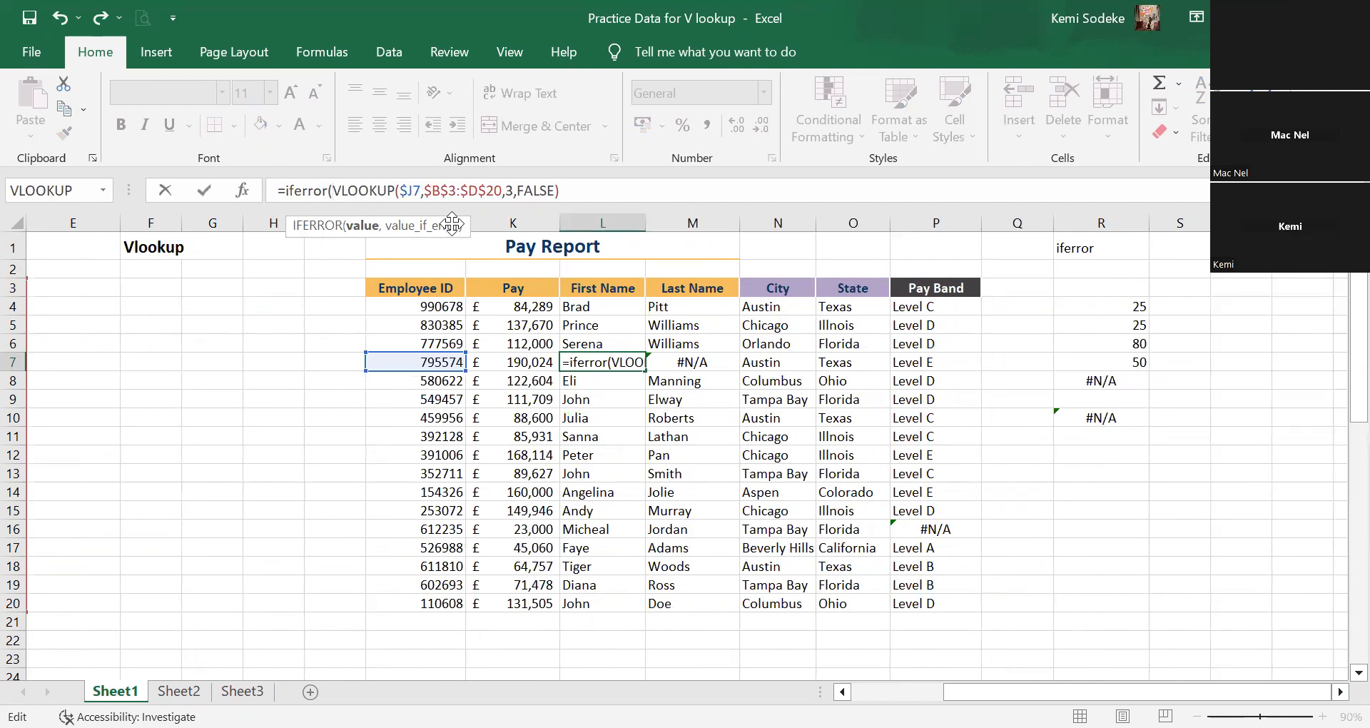
pyautogui.click(631, 189)
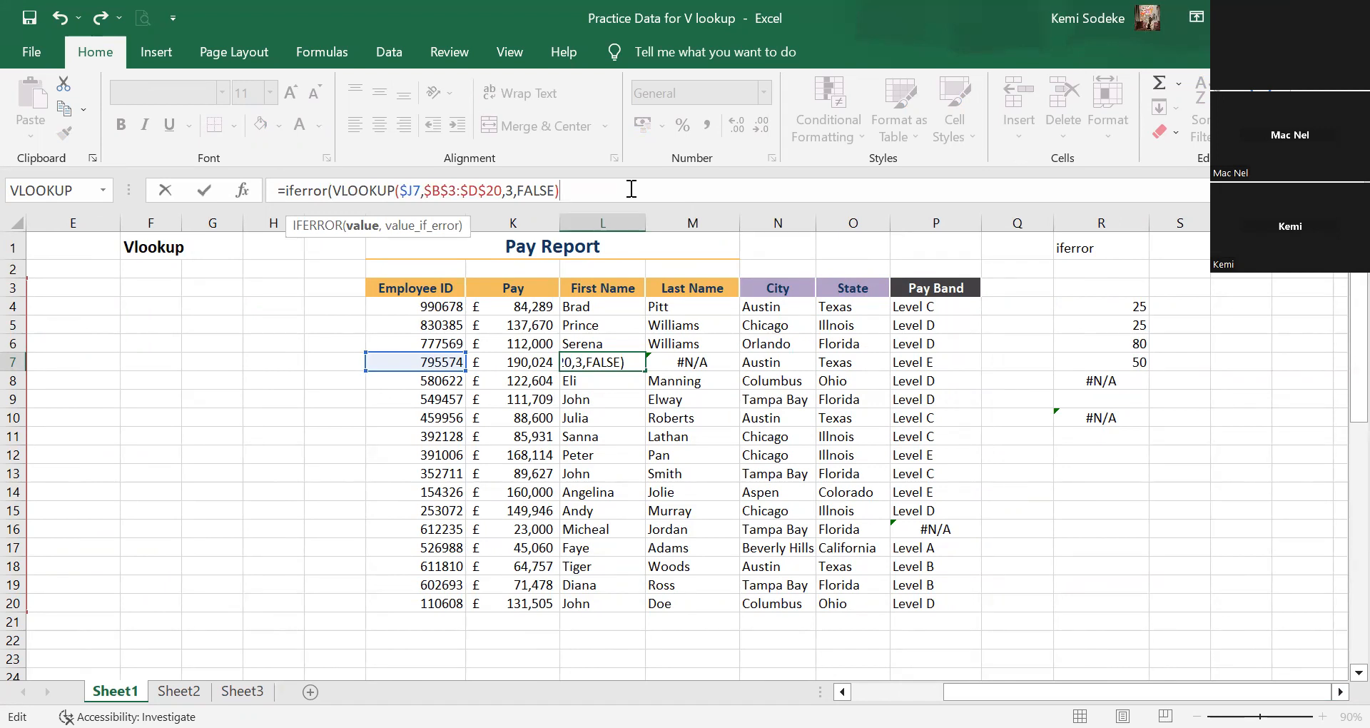
pyautogui.write('" ")')
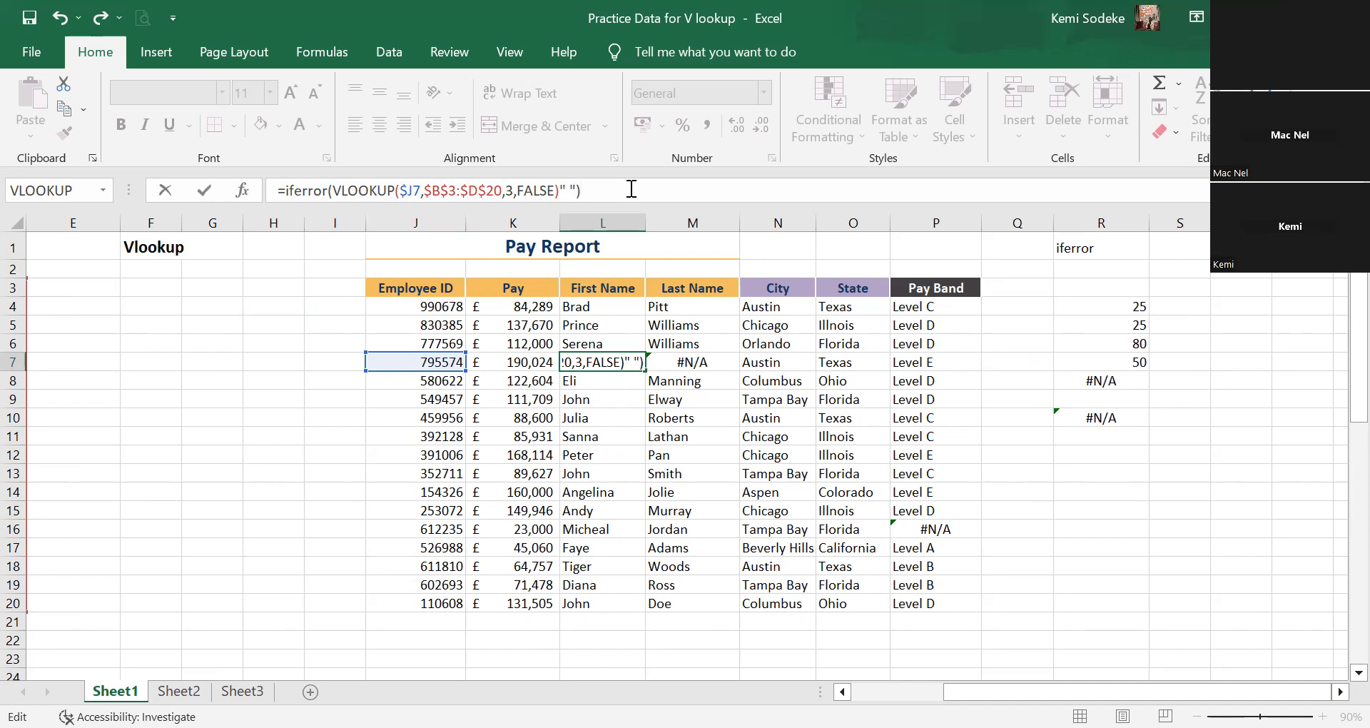
pyautogui.press('Return')
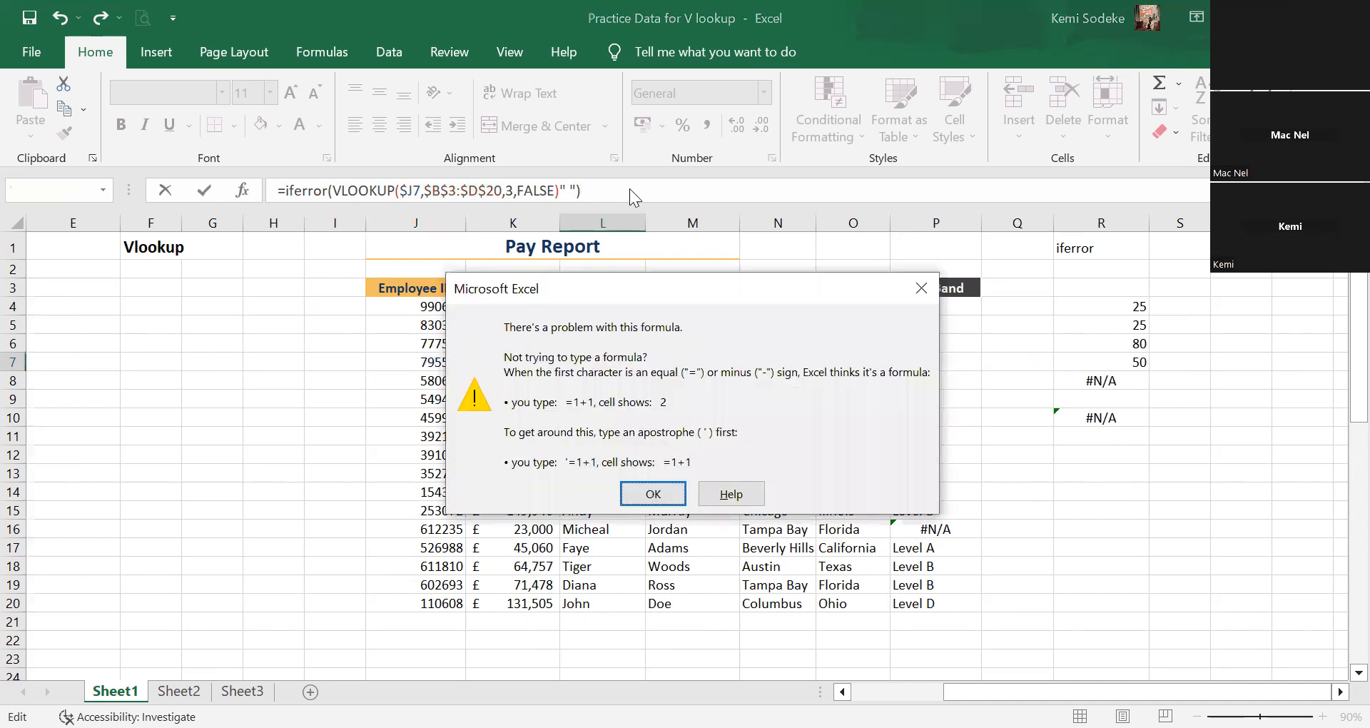
pyautogui.click(652, 494)
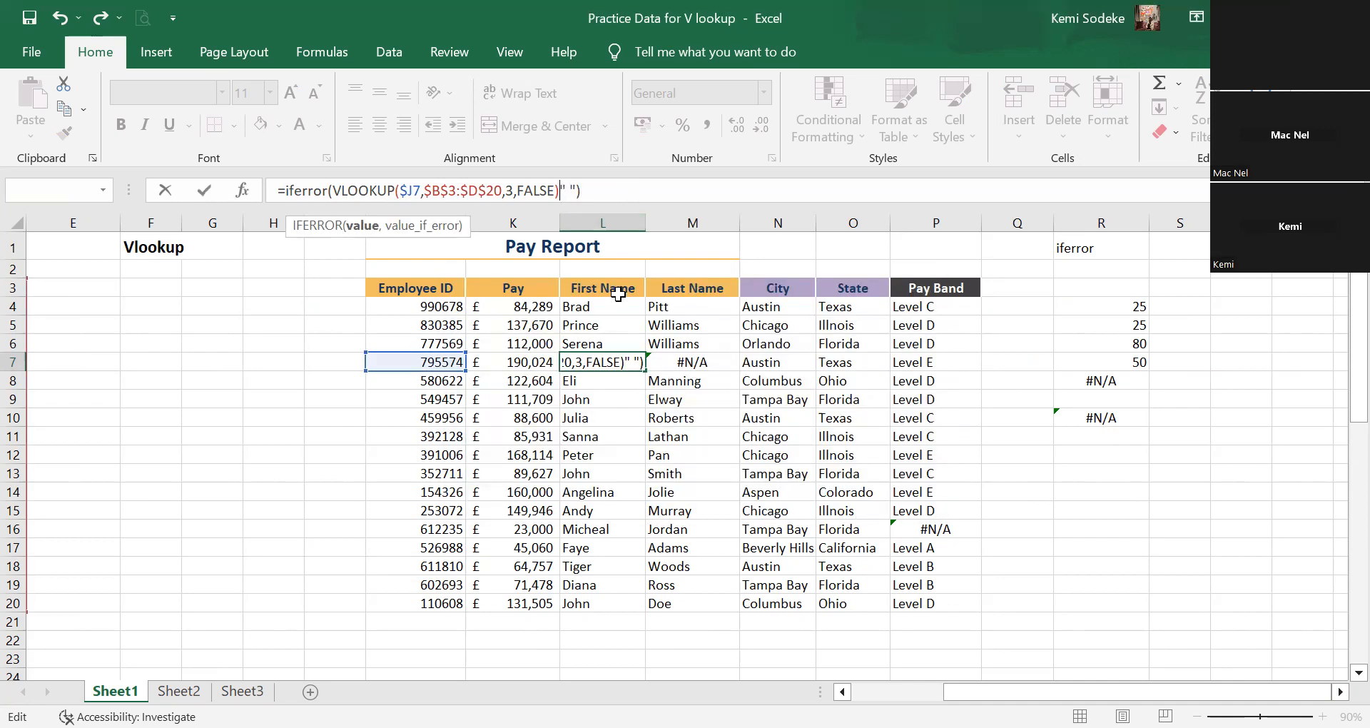
pyautogui.write(',')
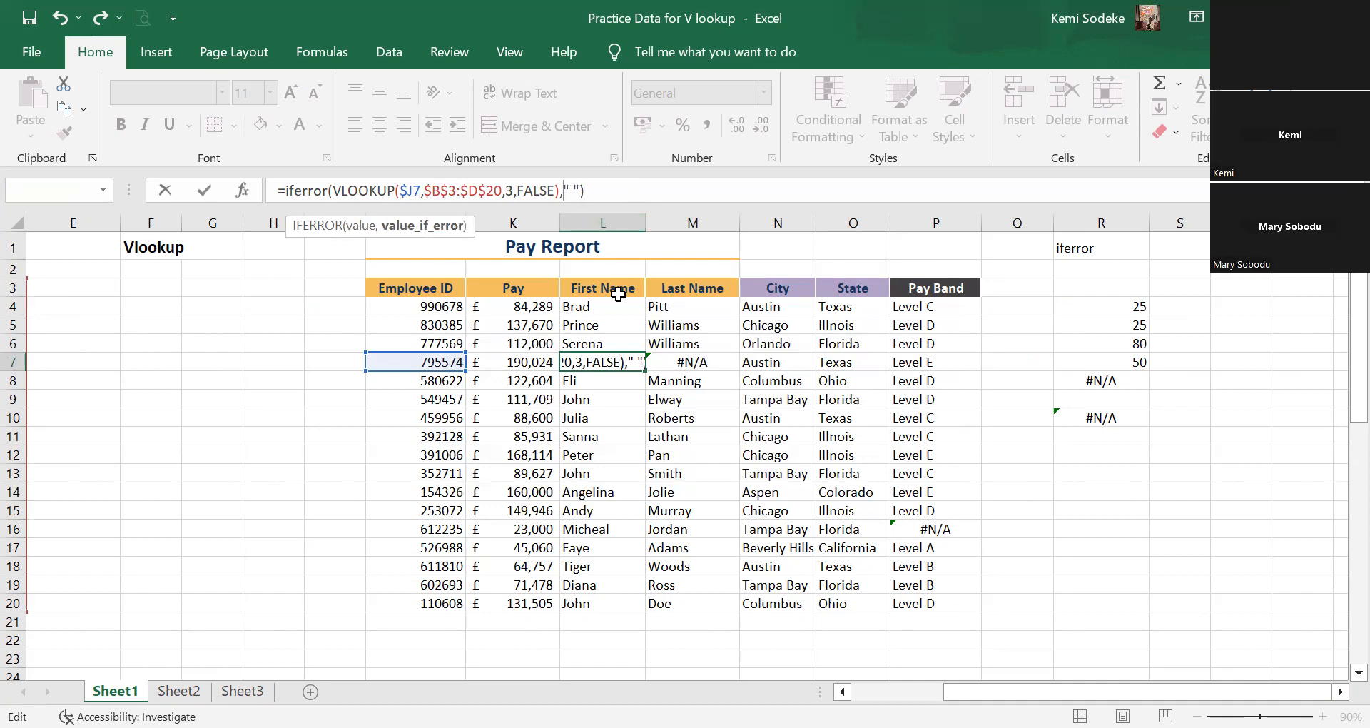
pyautogui.press('Return')
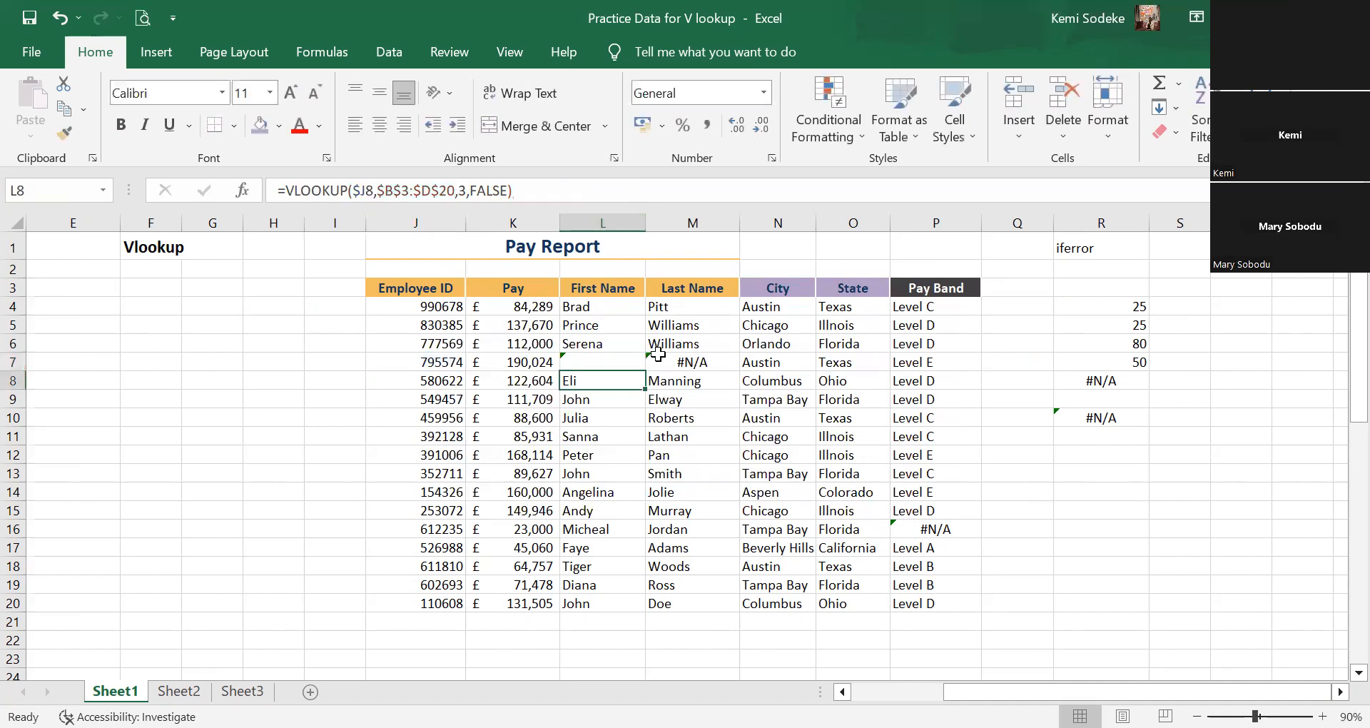
pyautogui.click(603, 362)
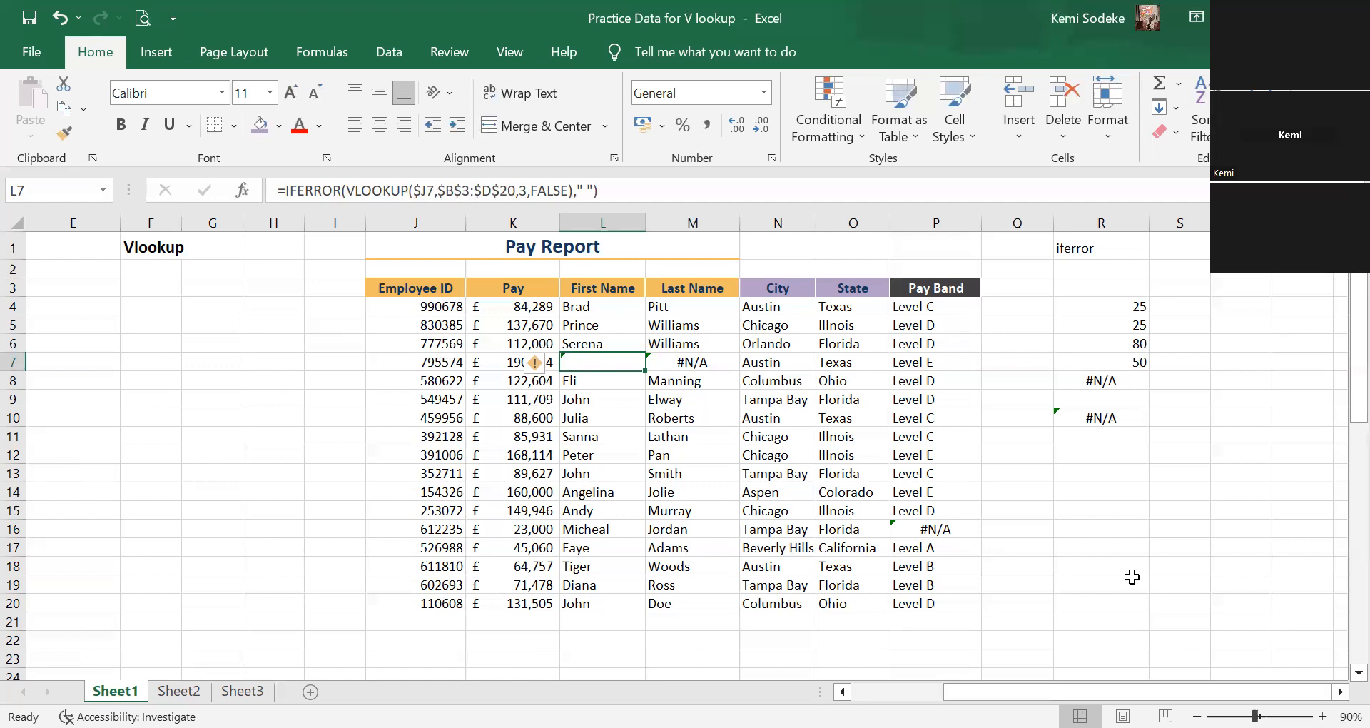
# Copy the IFERROR lookup from L7 into the Last Name cell M7 and set its column index to 2.
pyautogui.click(663, 363)
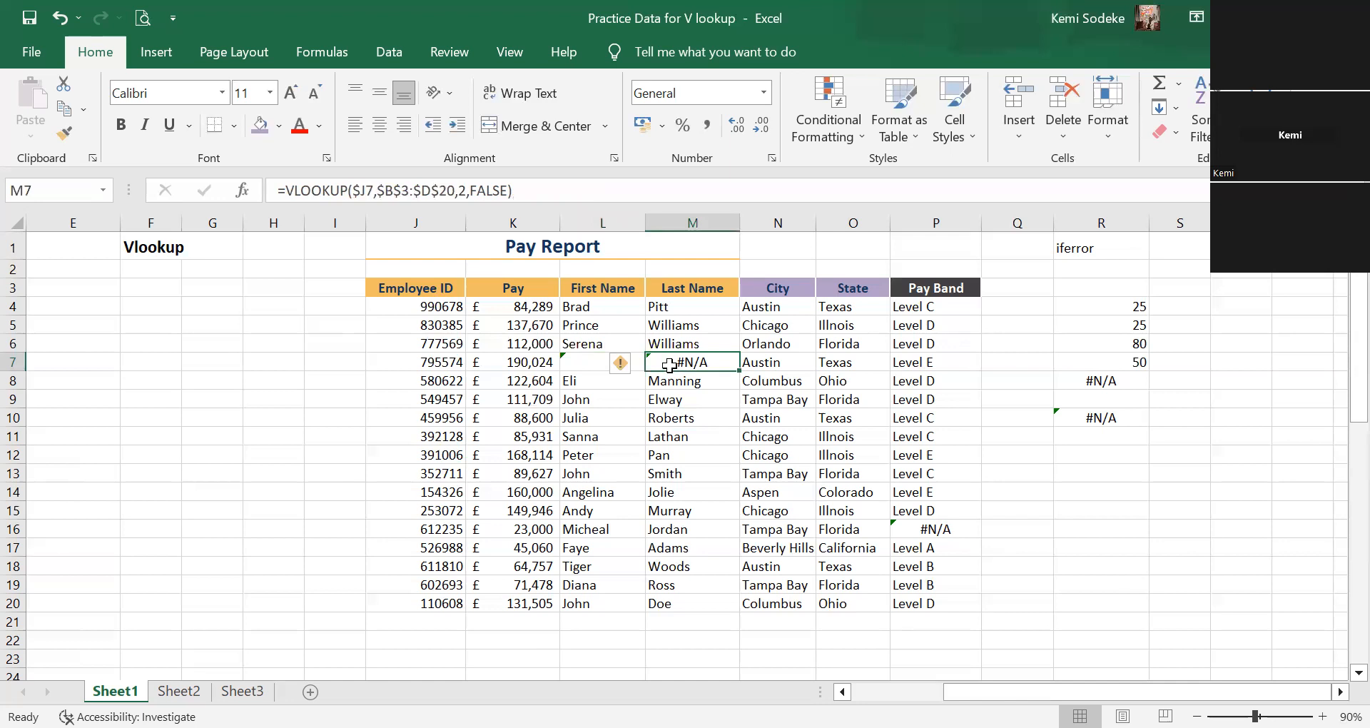
pyautogui.click(593, 361)
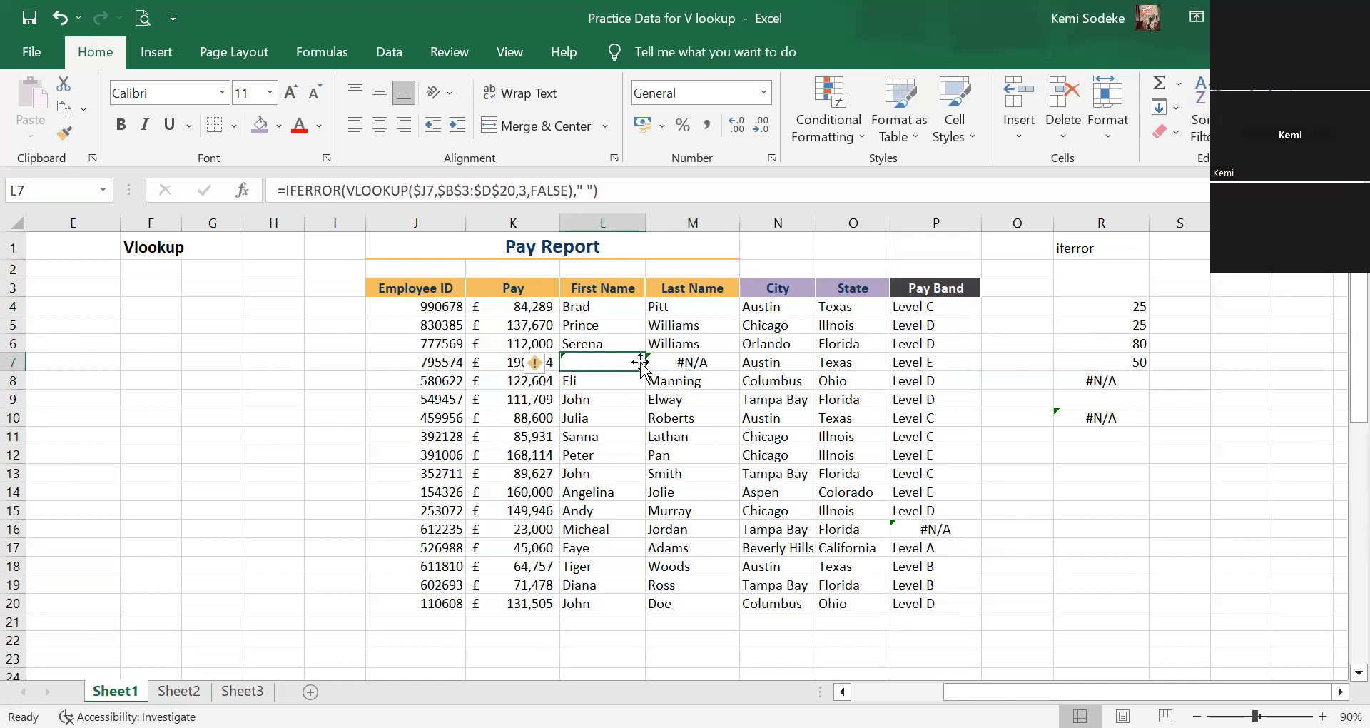
pyautogui.moveTo(645, 371); pyautogui.dragTo(712, 371)
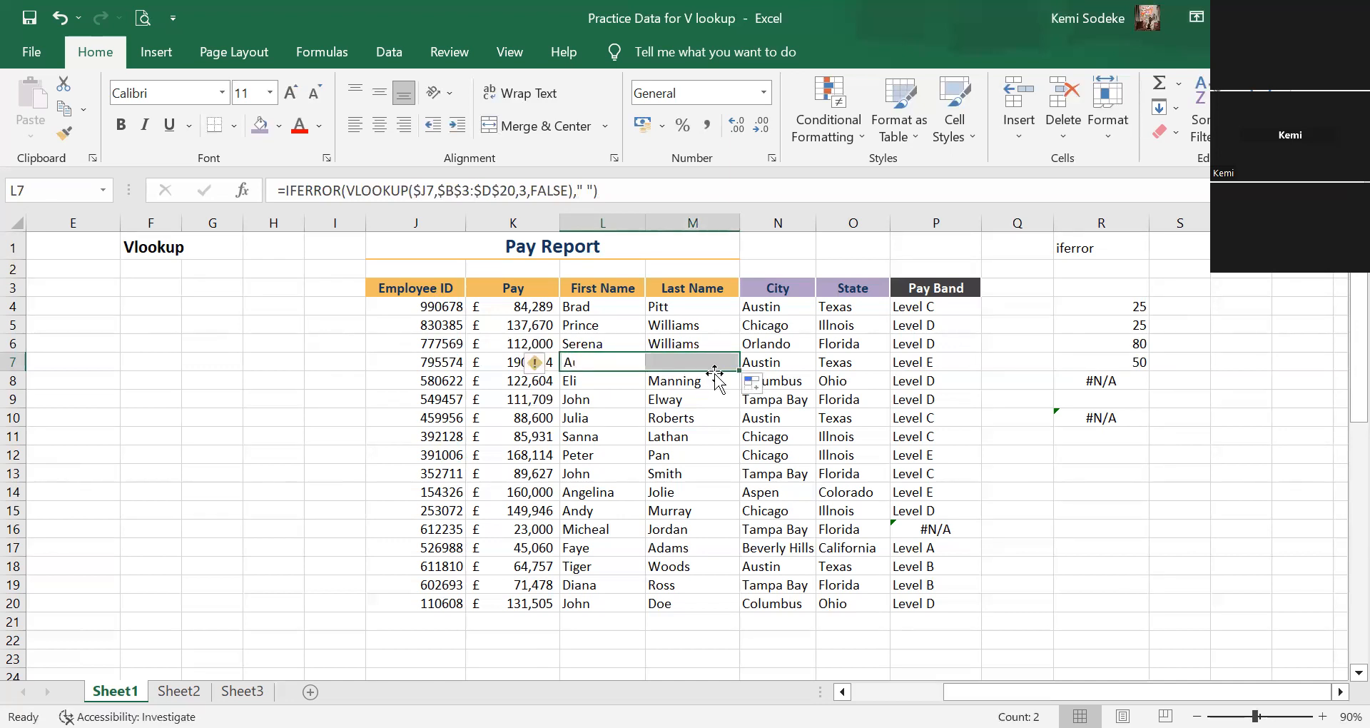
pyautogui.click(713, 367)
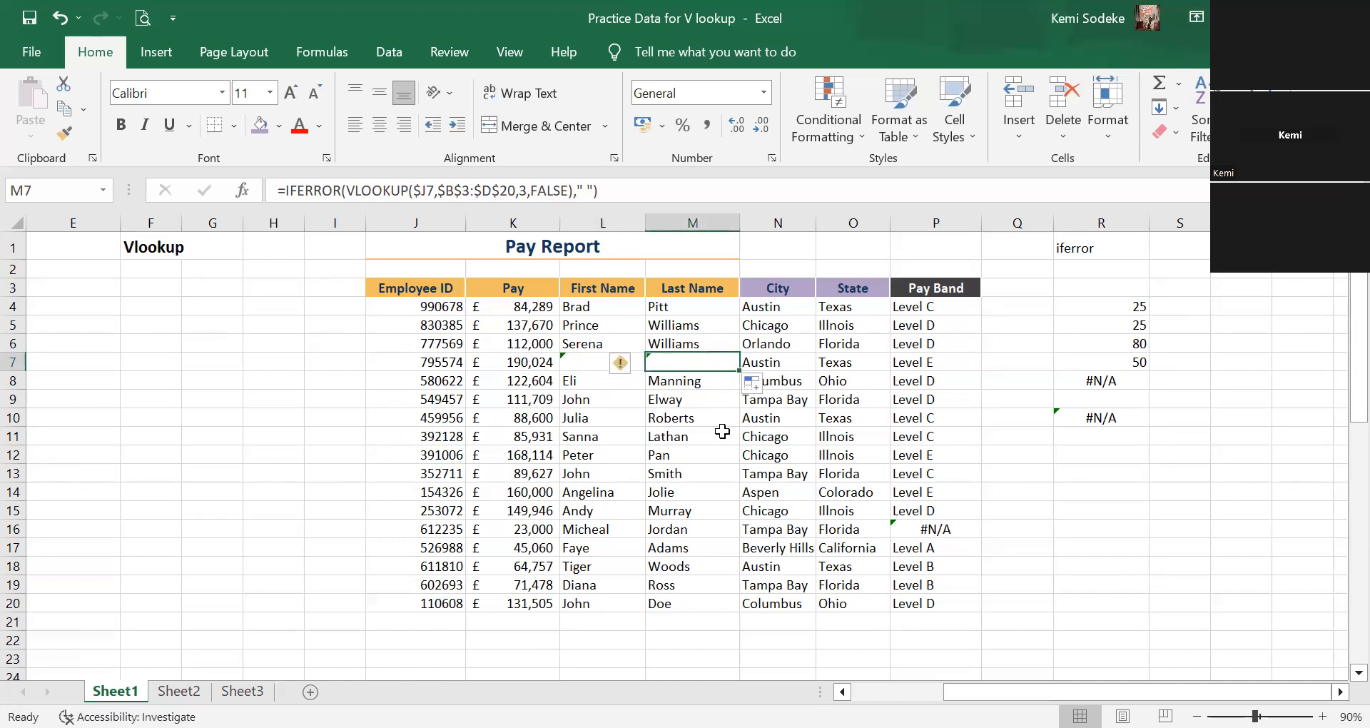
pyautogui.click(527, 191)
pyautogui.press('BackSpace')
pyautogui.write('2')
pyautogui.press('Return')
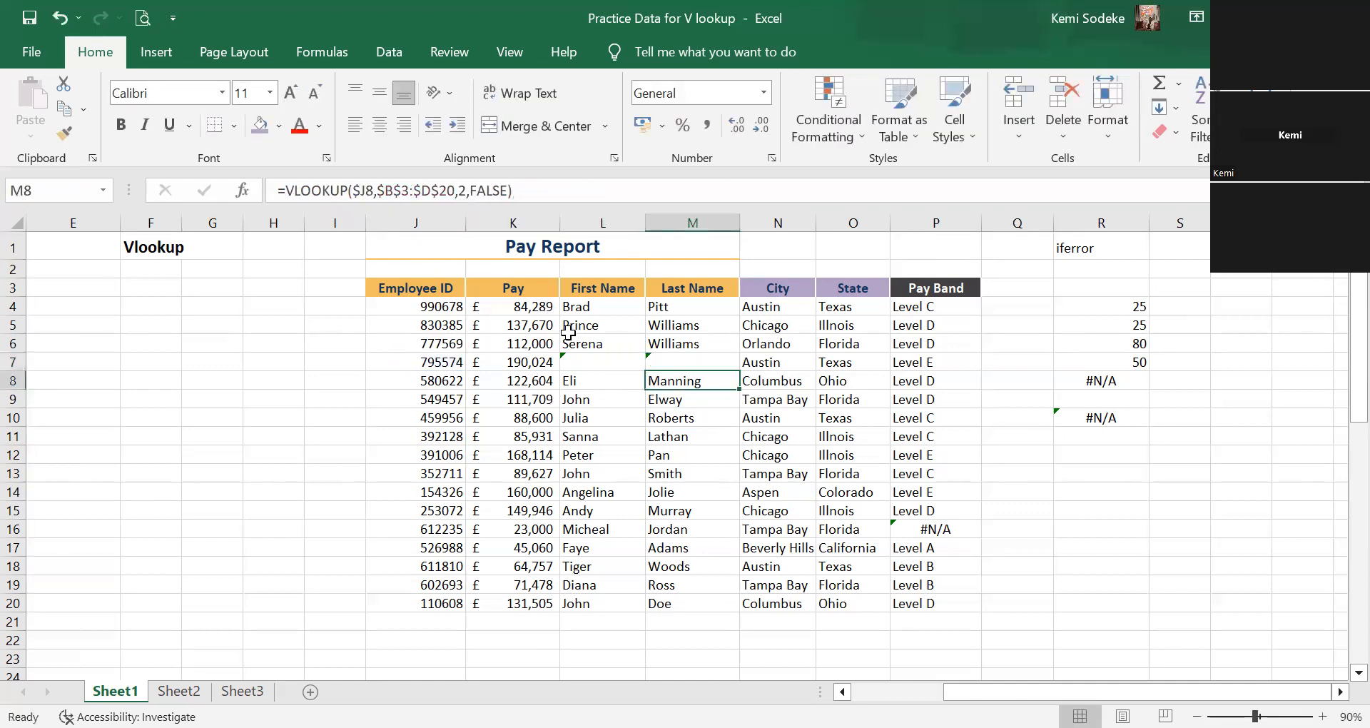
# Fill the IFERROR lookups from L7:M7 up to row 4 and down to row 20 of the Pay Report.
pyautogui.click(606, 362)
pyautogui.click(671, 362)
pyautogui.click(596, 362)
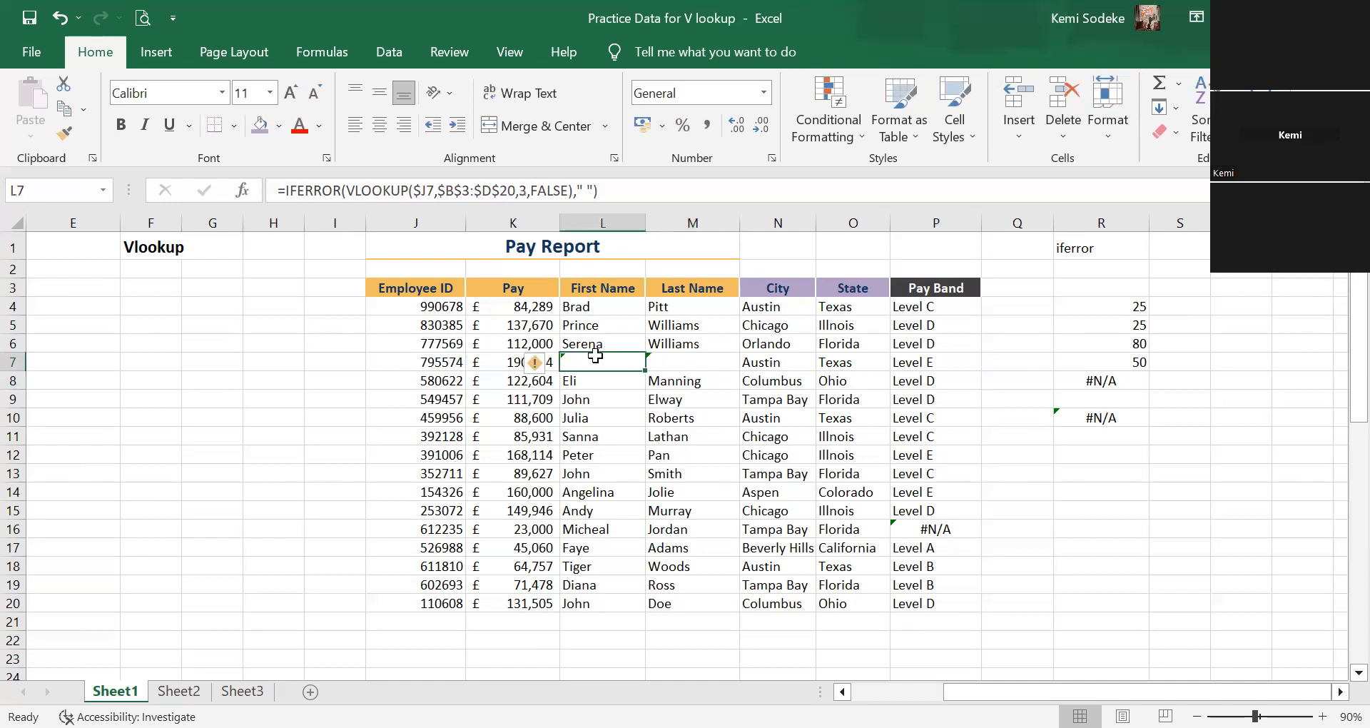
pyautogui.click(690, 362)
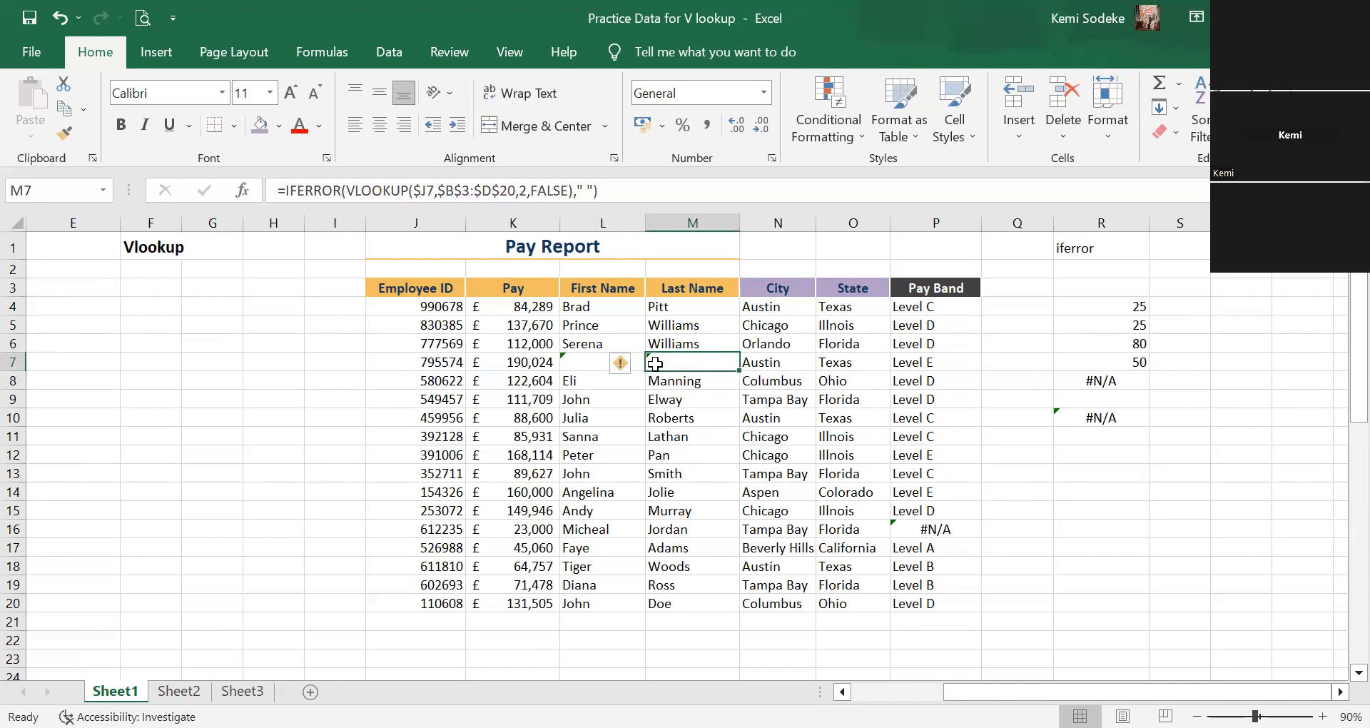
pyautogui.moveTo(581, 364); pyautogui.dragTo(719, 307)
pyautogui.moveTo(591, 364); pyautogui.dragTo(729, 612)
pyautogui.click(603, 659)
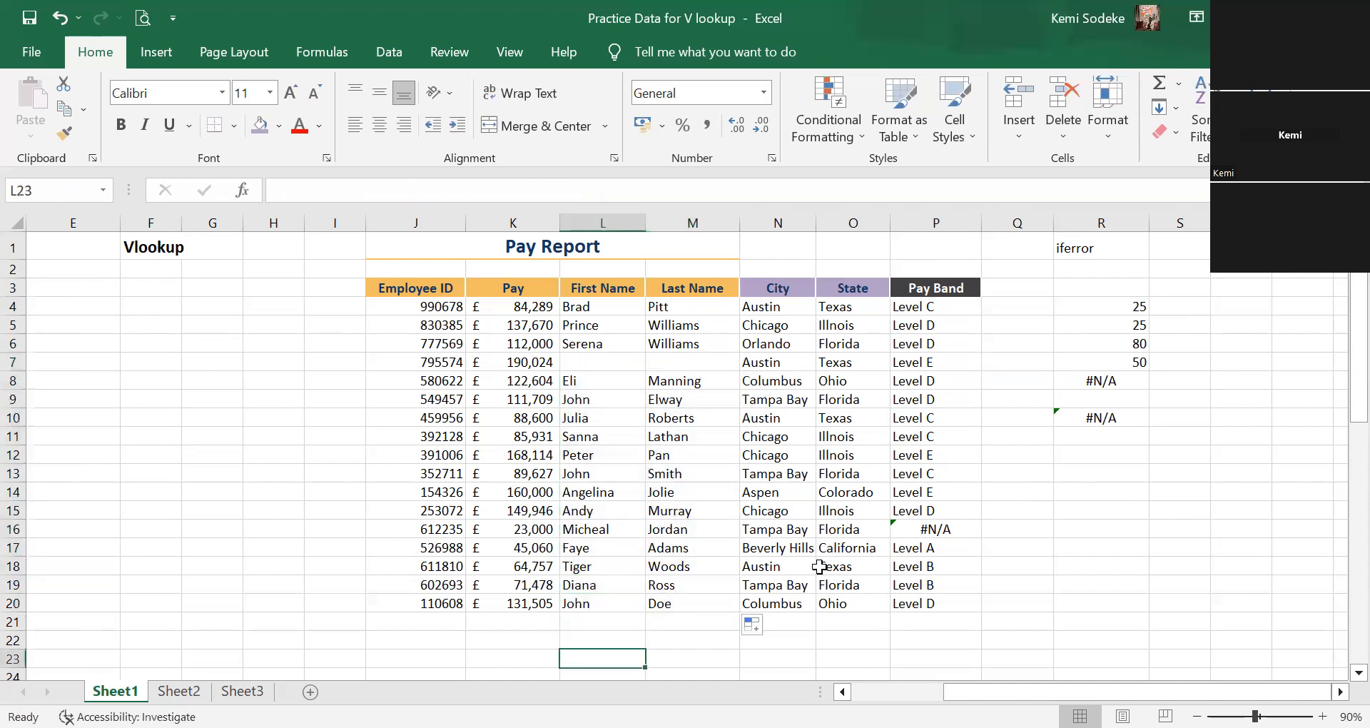
# Change the IFERROR fallback in L7 to the quoted text " 0".
pyautogui.click(588, 378)
pyautogui.click(700, 379)
pyautogui.click(612, 362)
pyautogui.click(691, 362)
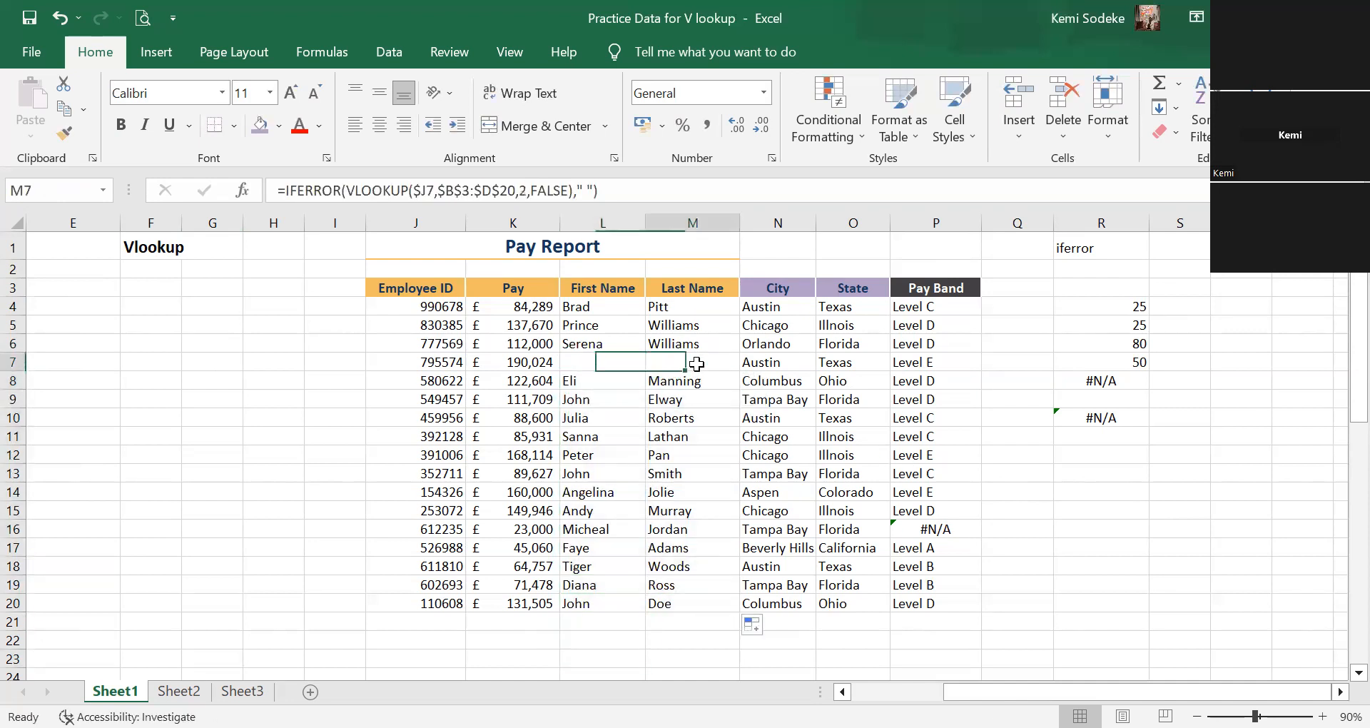
pyautogui.click(610, 362)
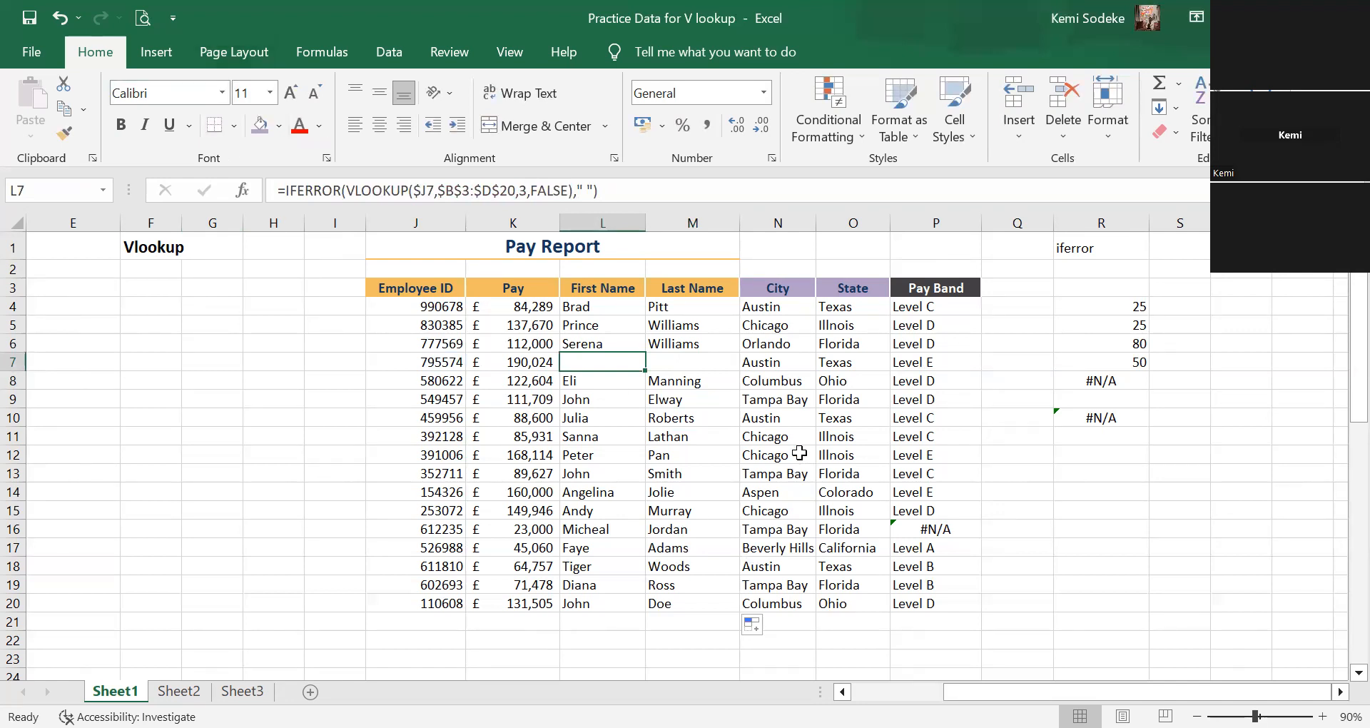
pyautogui.click(587, 191)
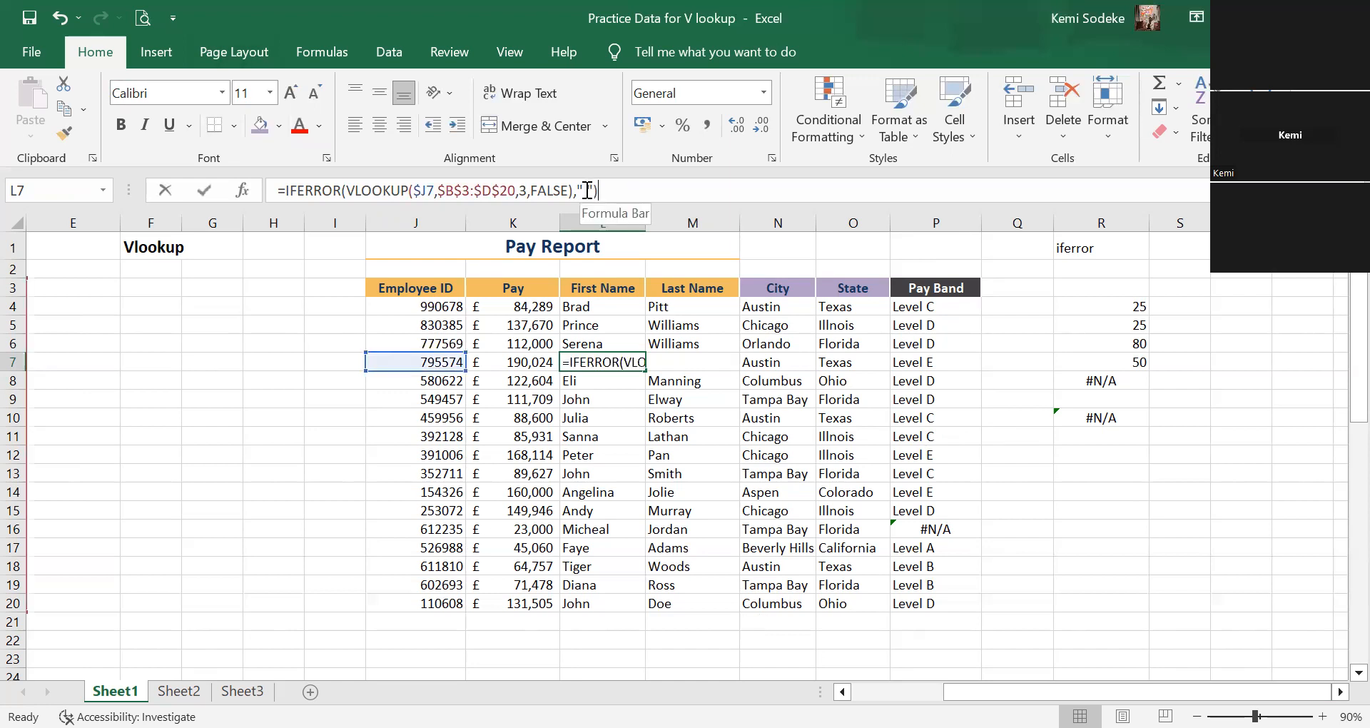
pyautogui.write('0')
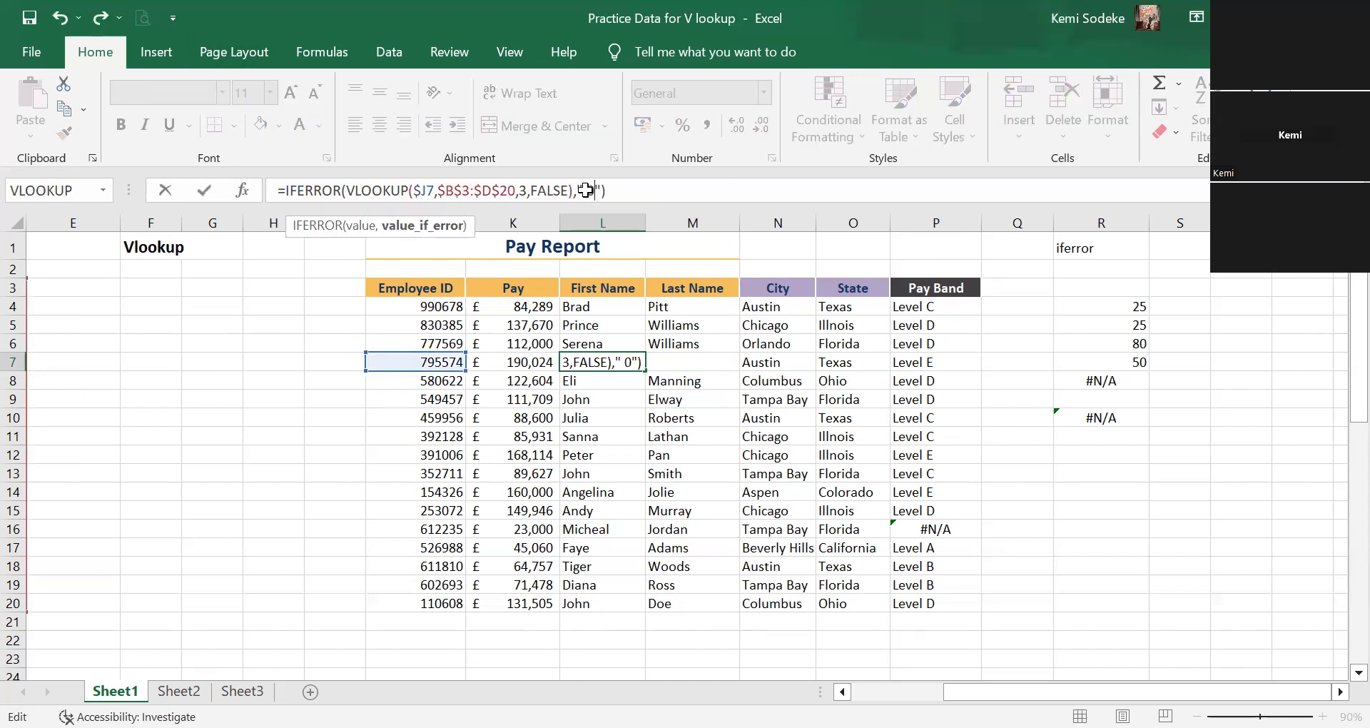
pyautogui.press('Return')
pyautogui.click(611, 365)
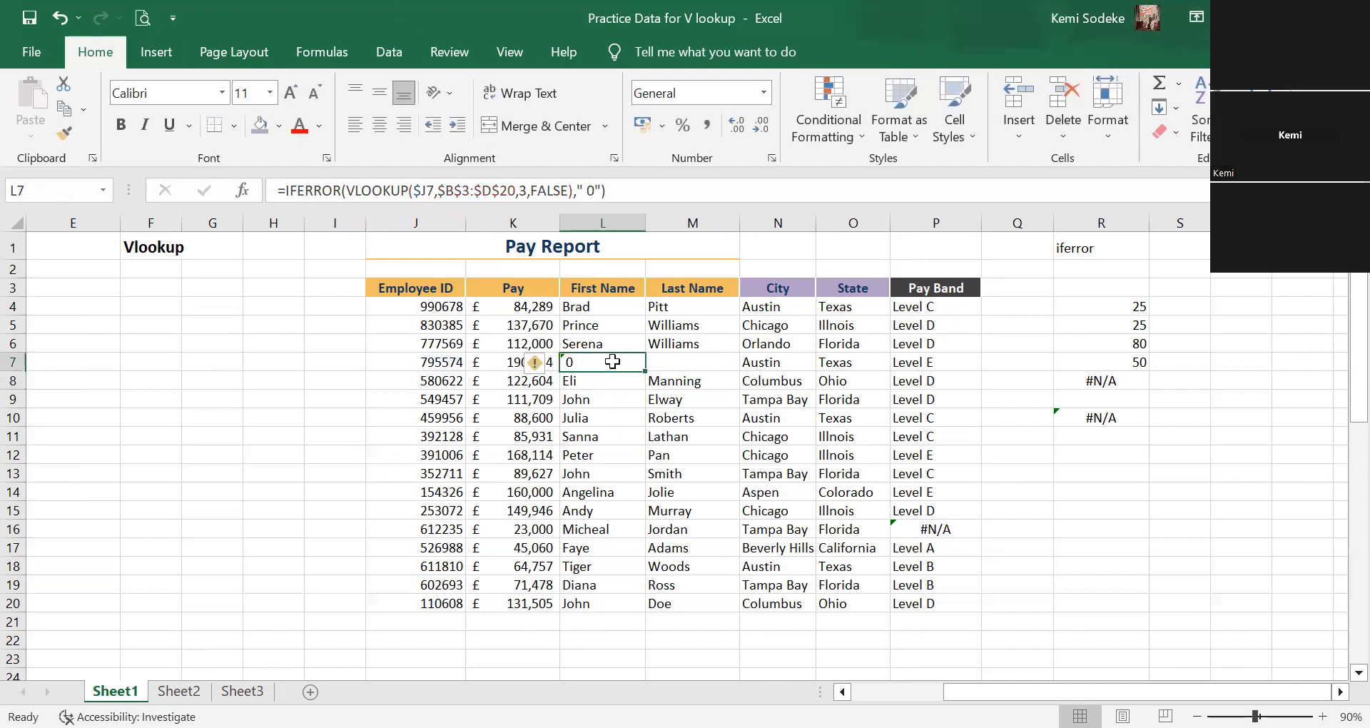
# Replace the quoted fallback in L7's IFERROR formula with the number 0.
pyautogui.click(583, 189)
pyautogui.moveTo(583, 189); pyautogui.dragTo(601, 186)
pyautogui.write('0')
pyautogui.press('Return')
pyautogui.click(625, 359)
# Set the IFERROR fallback in L7 to a text message: =IFERROR(VLOOKUP($J7,$B$3:$D$20,3,FALSE),"please check this").
pyautogui.click(579, 189)
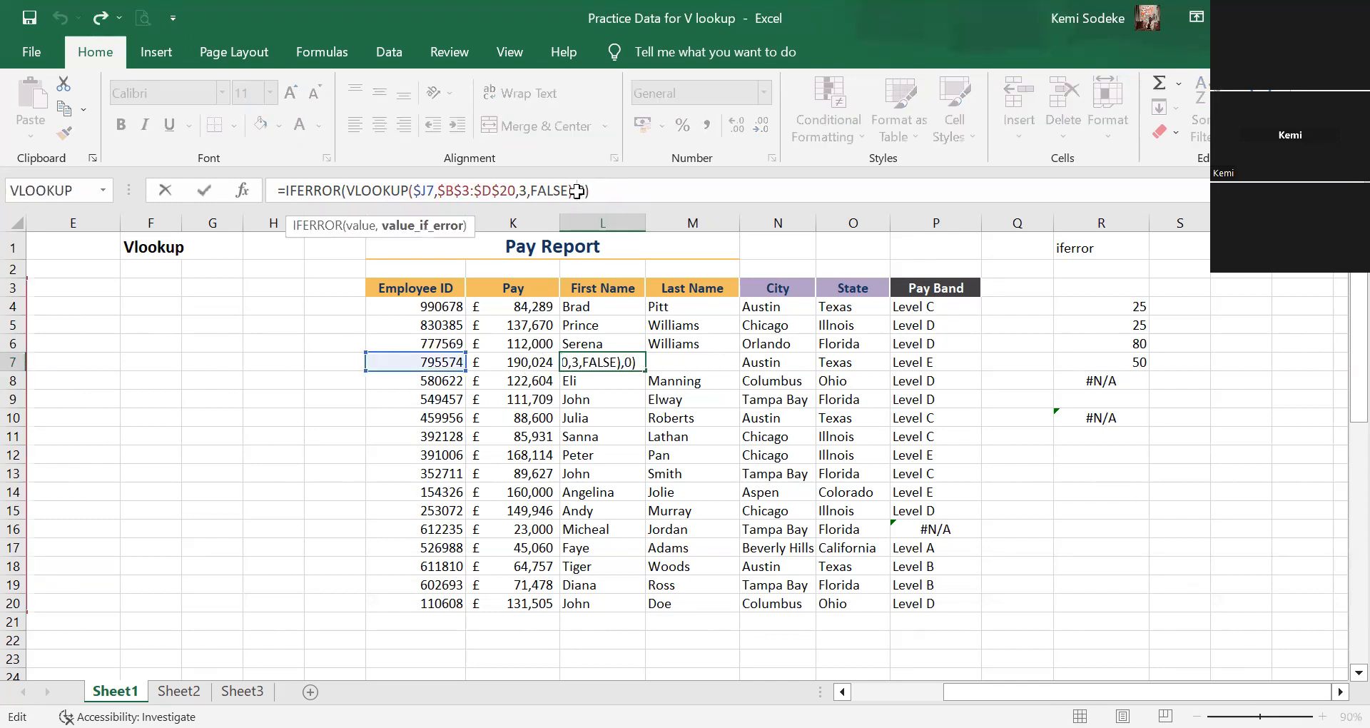
pyautogui.press('BackSpace')
pyautogui.write('""')
pyautogui.write('plesae')
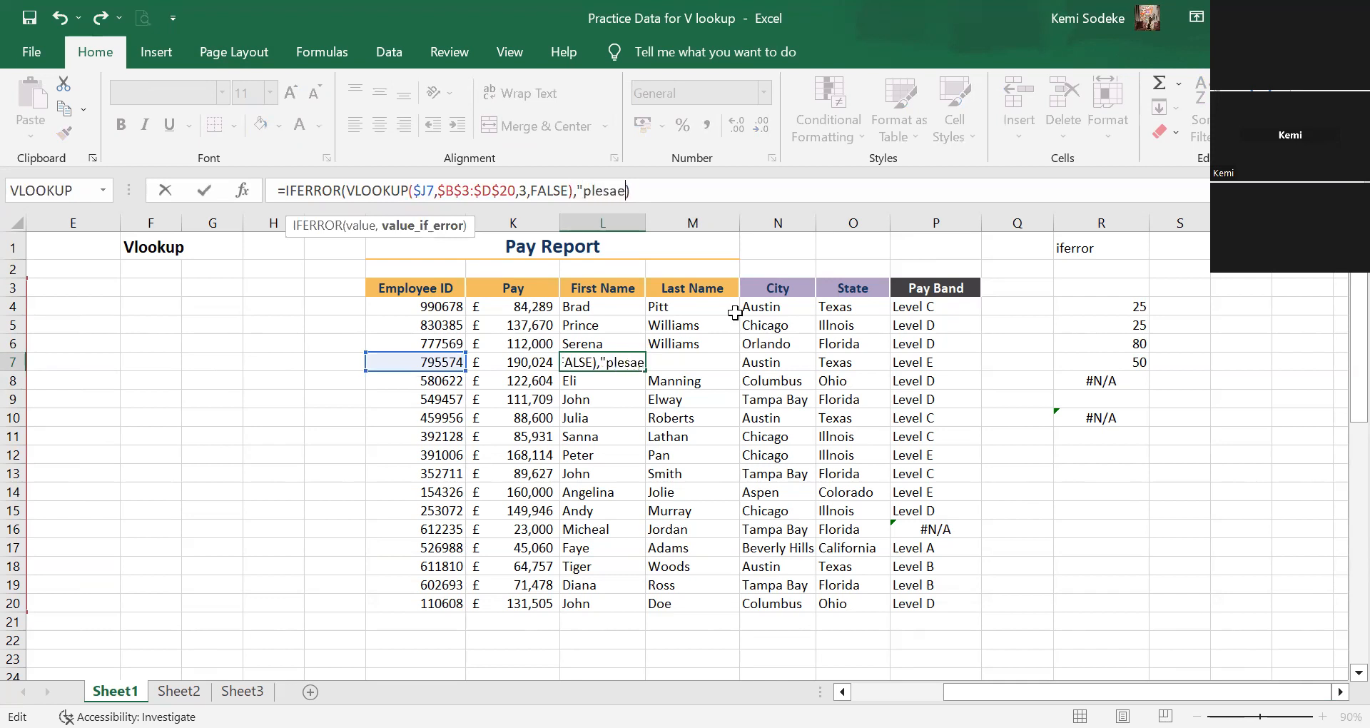
pyautogui.press('BackSpace')
pyautogui.press('BackSpace')
pyautogui.press('BackSpace')
pyautogui.press('BackSpace')
pyautogui.write('ase c')
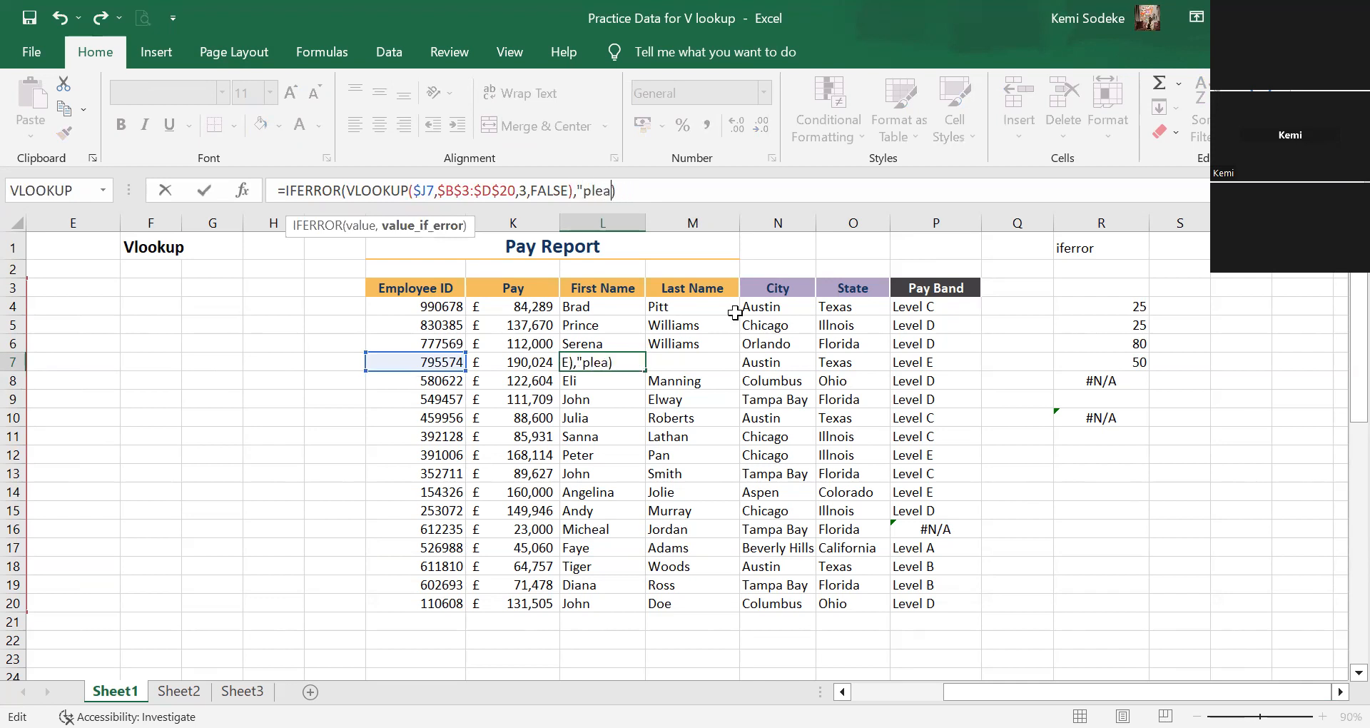
pyautogui.write('he')
pyautogui.write('k rthis')
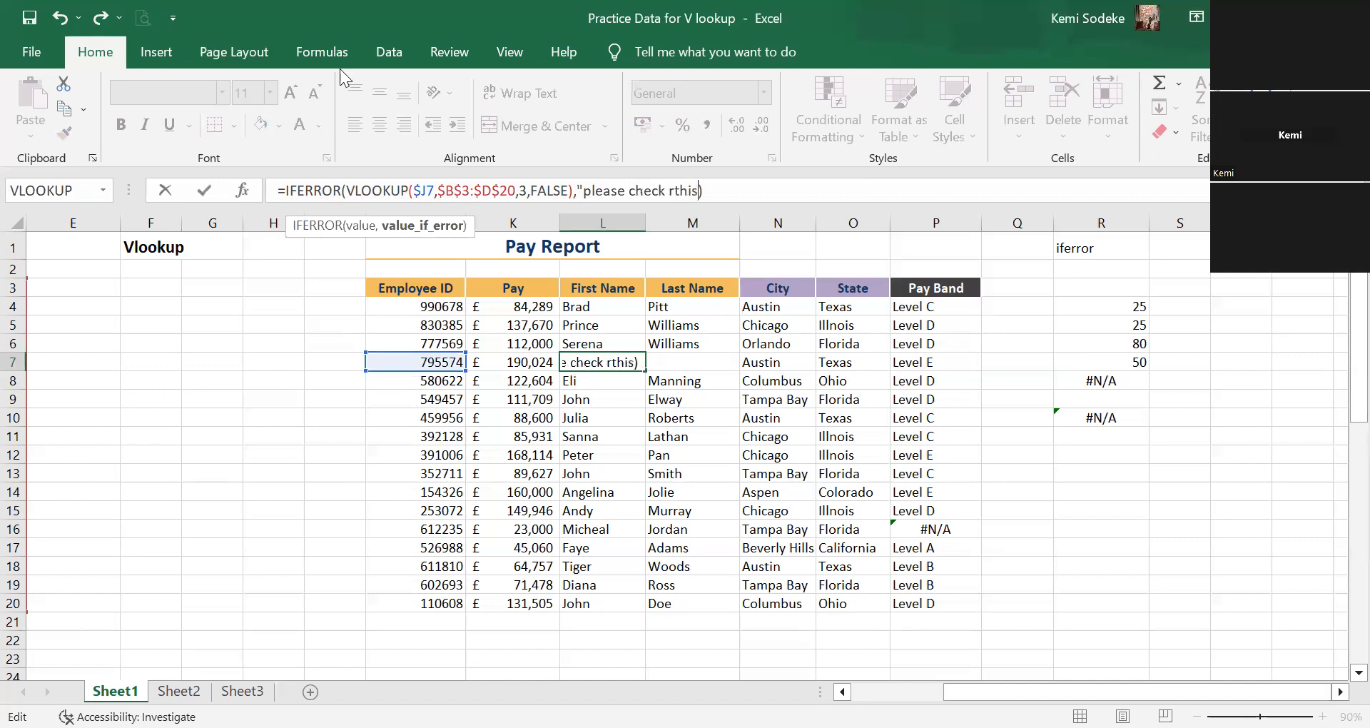
pyautogui.click(669, 190)
pyautogui.press('Delete')
pyautogui.click(697, 190)
pyautogui.write('"')
pyautogui.press('Return')
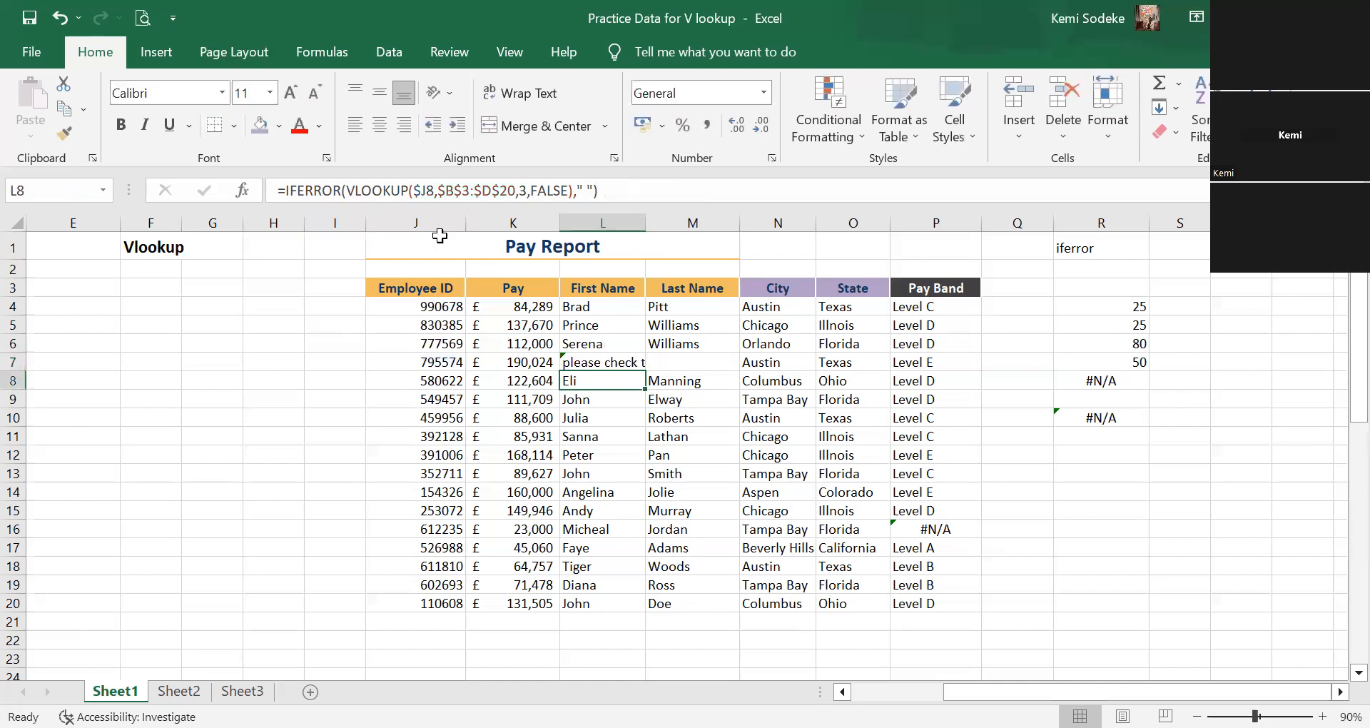
# Widen the First Name column of the Pay Report to fit the fallback message in L7.
pyautogui.click(631, 359)
pyautogui.moveTo(646, 223); pyautogui.dragTo(716, 223)
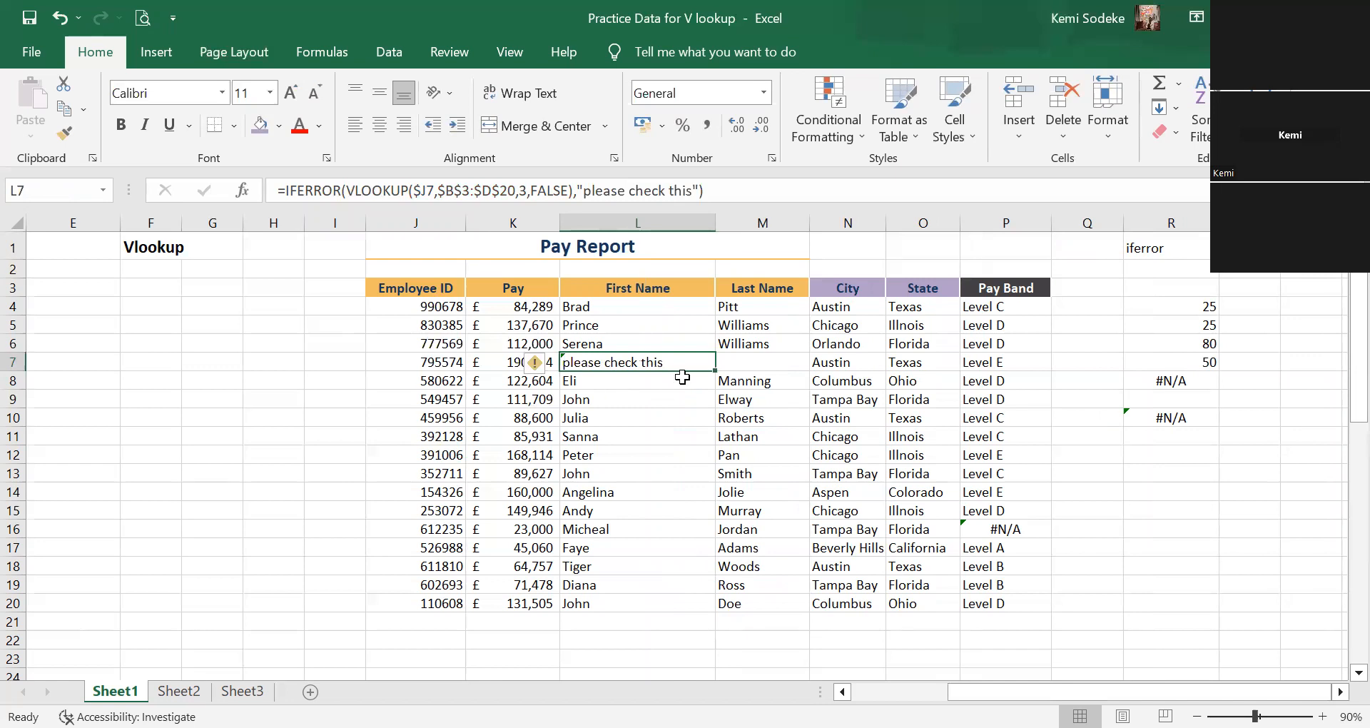
pyautogui.click(628, 381)
pyautogui.click(631, 360)
pyautogui.click(685, 418)
# Look over the source tables, down to the Pay Band Table, alongside the completed Pay Report.
pyautogui.scroll(-3, 1171, 492)
pyautogui.scroll(3, 1171, 492)
pyautogui.hscroll(-4, 642, 627)
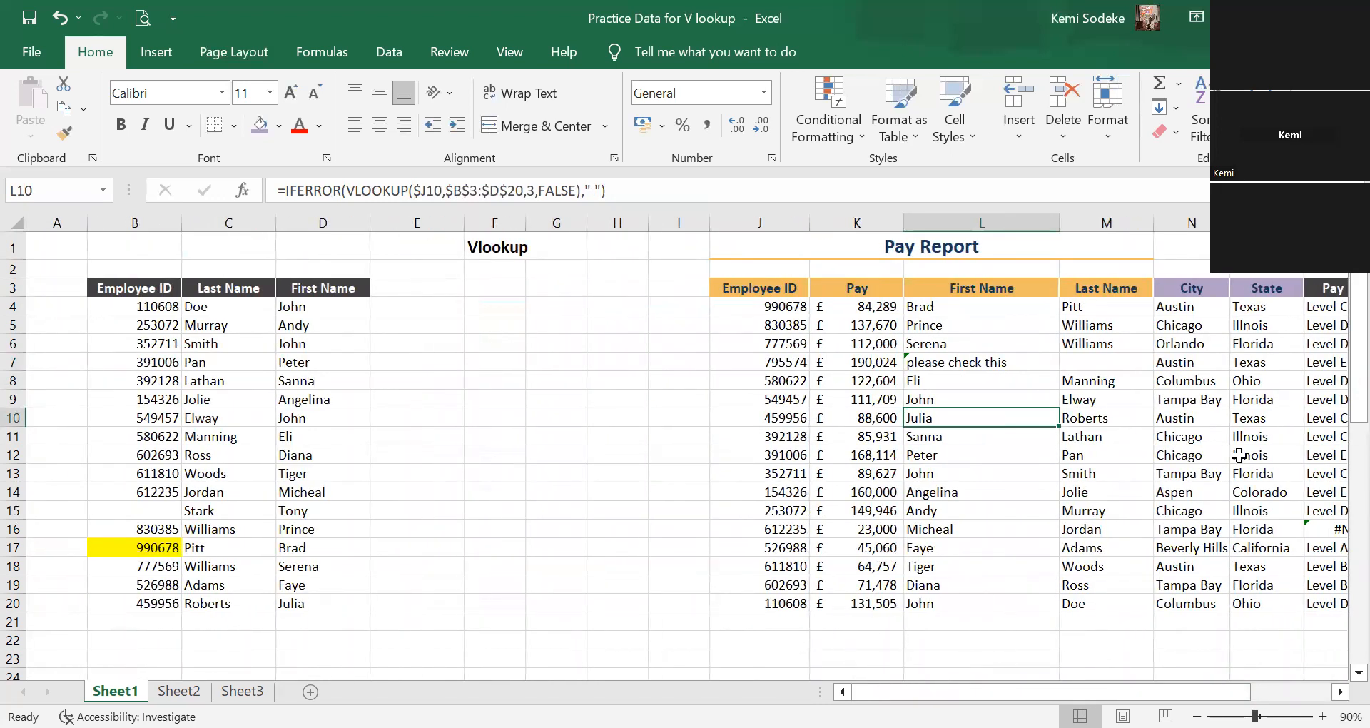
pyautogui.click(1340, 691)
pyautogui.click(1340, 692)
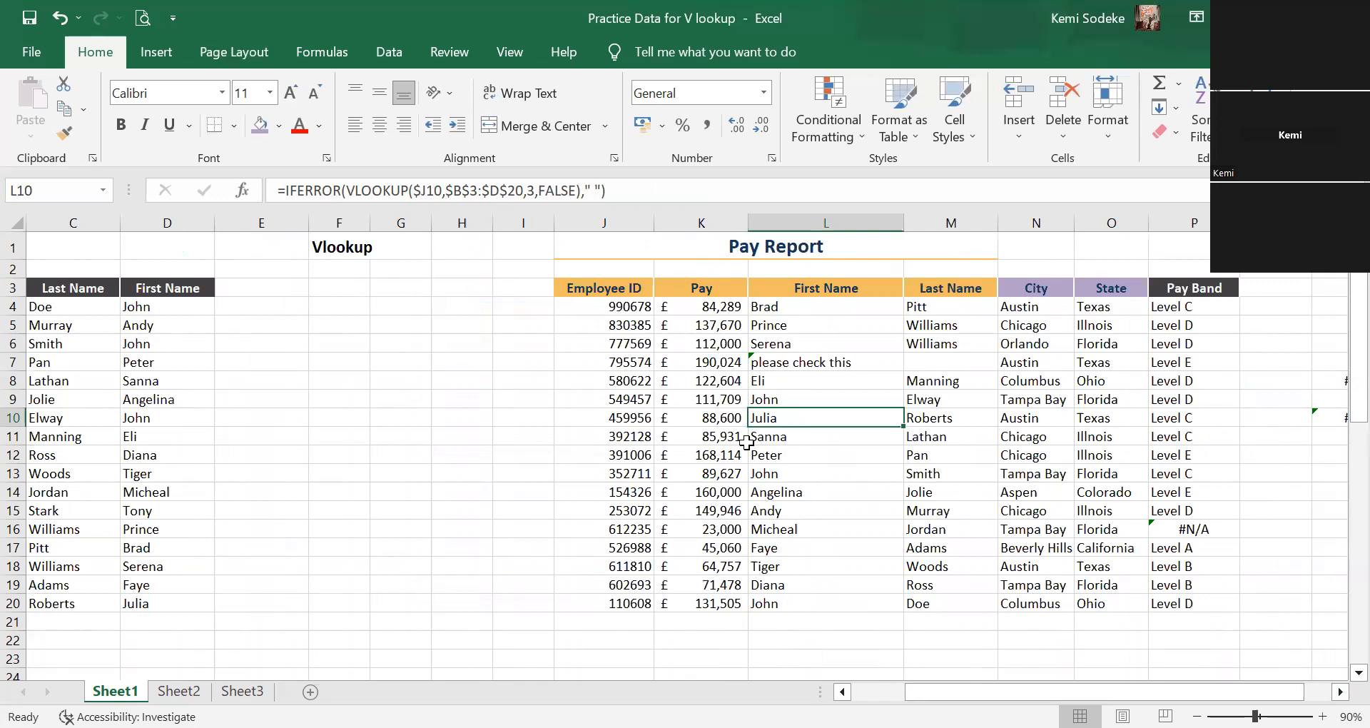
pyautogui.click(350, 250)
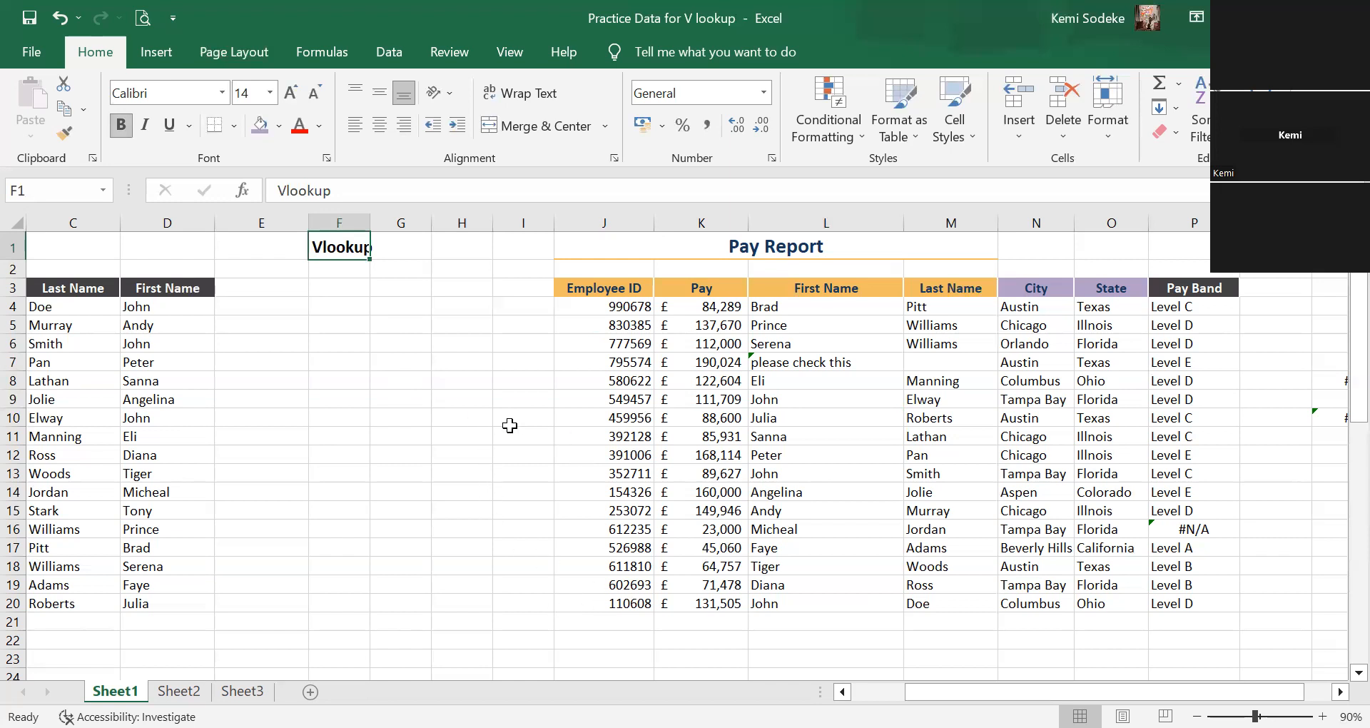
pyautogui.click(371, 317)
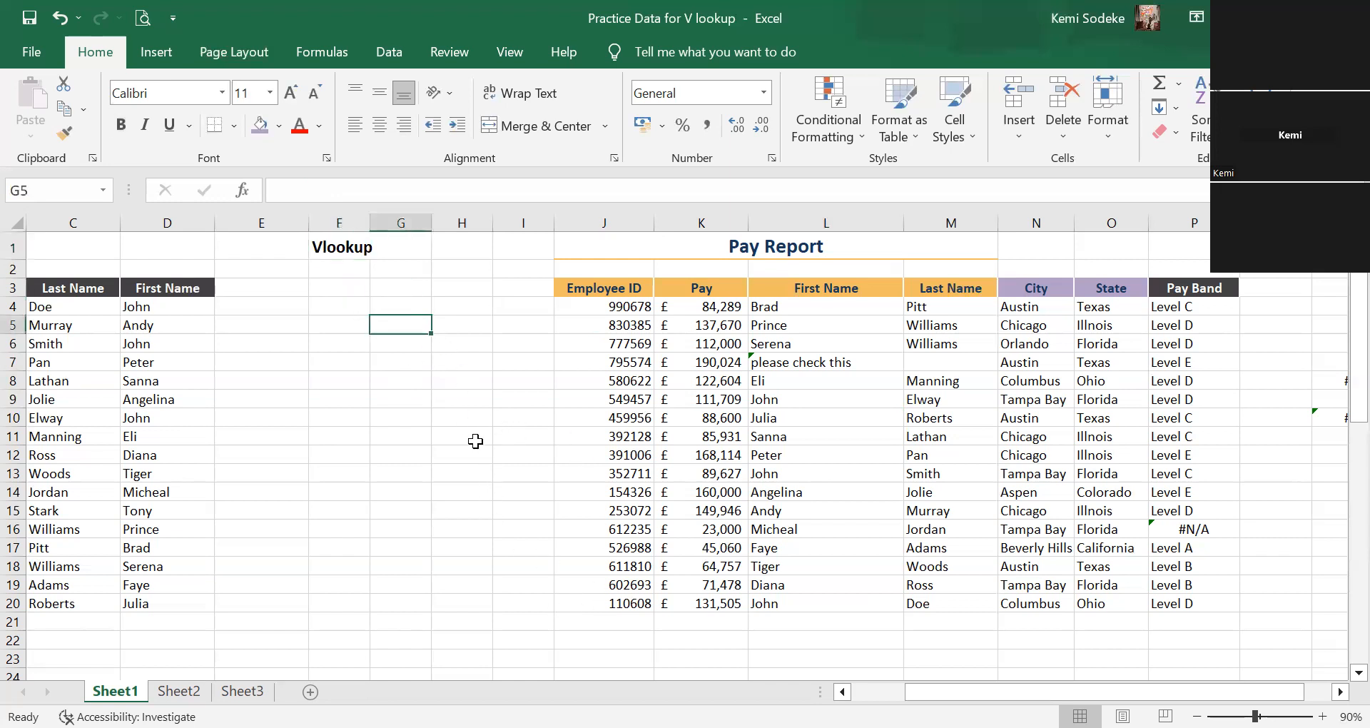
pyautogui.scroll(-1, 798, 544)
pyautogui.scroll(1, 798, 544)
pyautogui.scroll(-1, 789, 599)
pyautogui.click(715, 603)
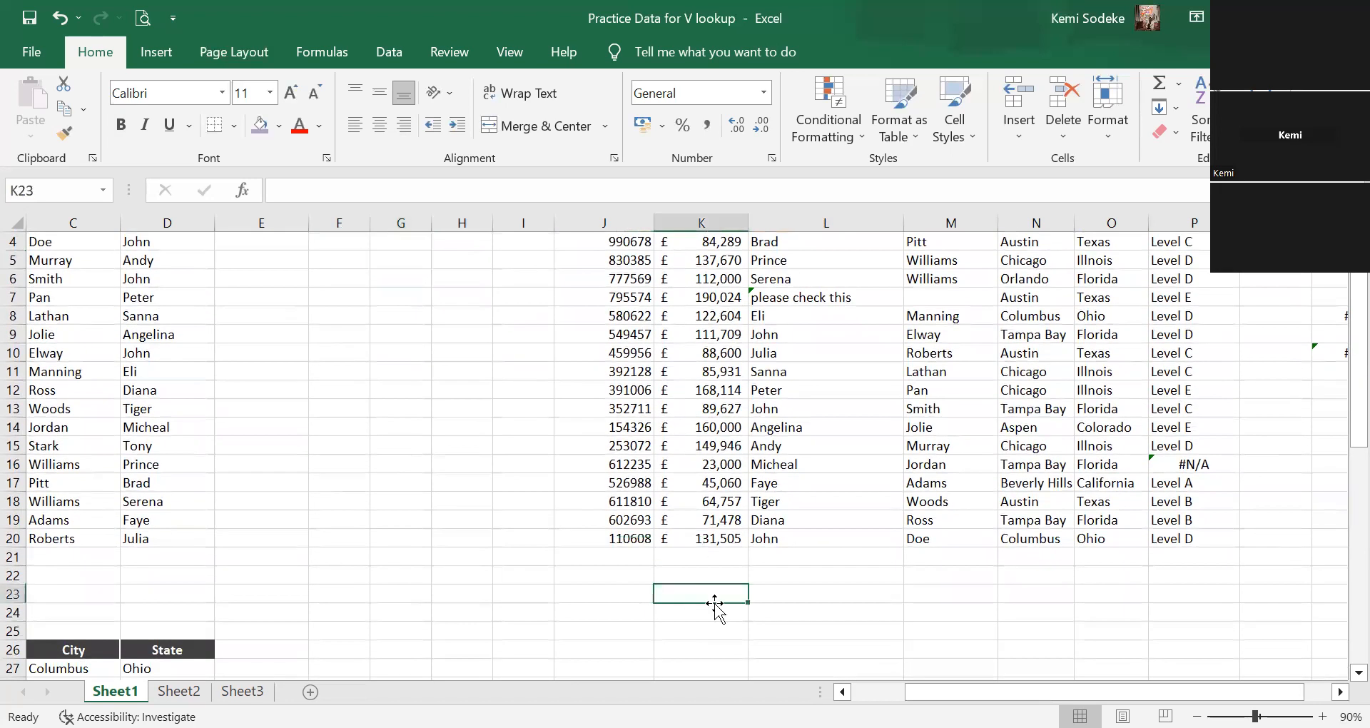
pyautogui.hscroll(-2, 483, 505)
pyautogui.scroll(1, 484, 504)
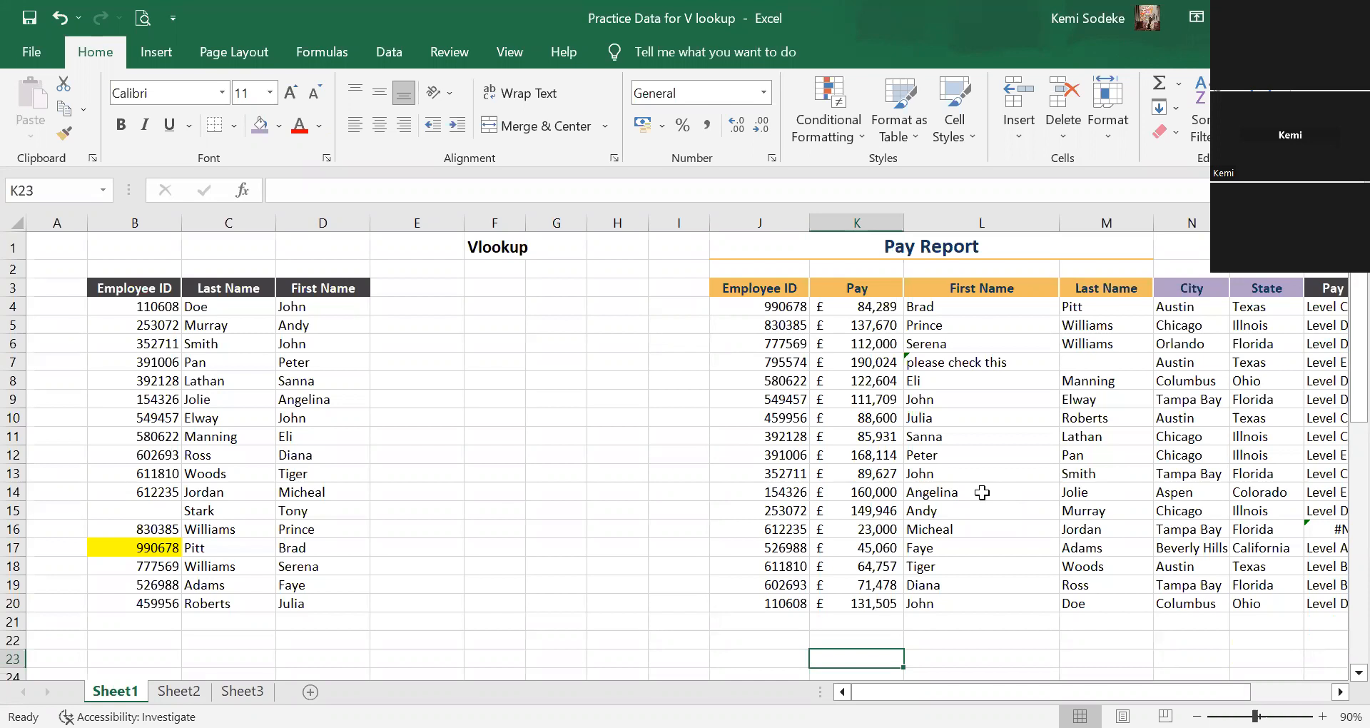
pyautogui.scroll(-3, 535, 391)
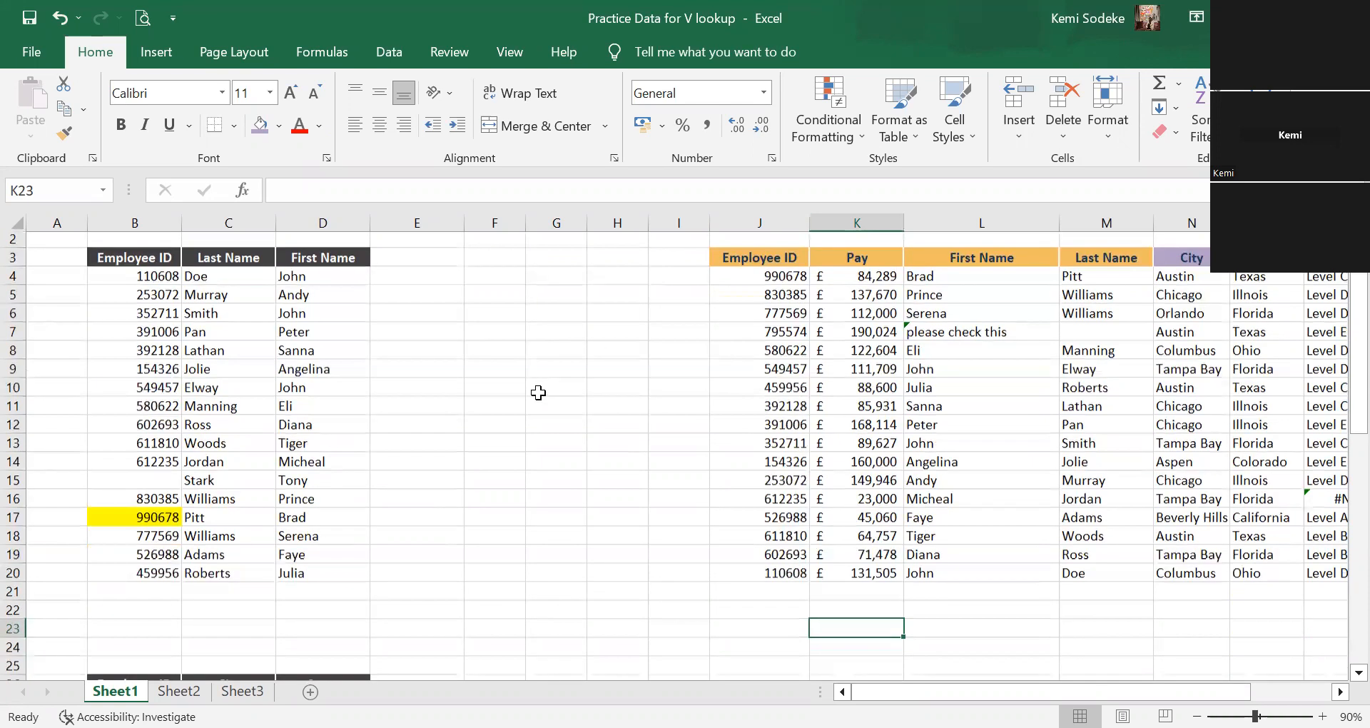
pyautogui.scroll(-10, 407, 418)
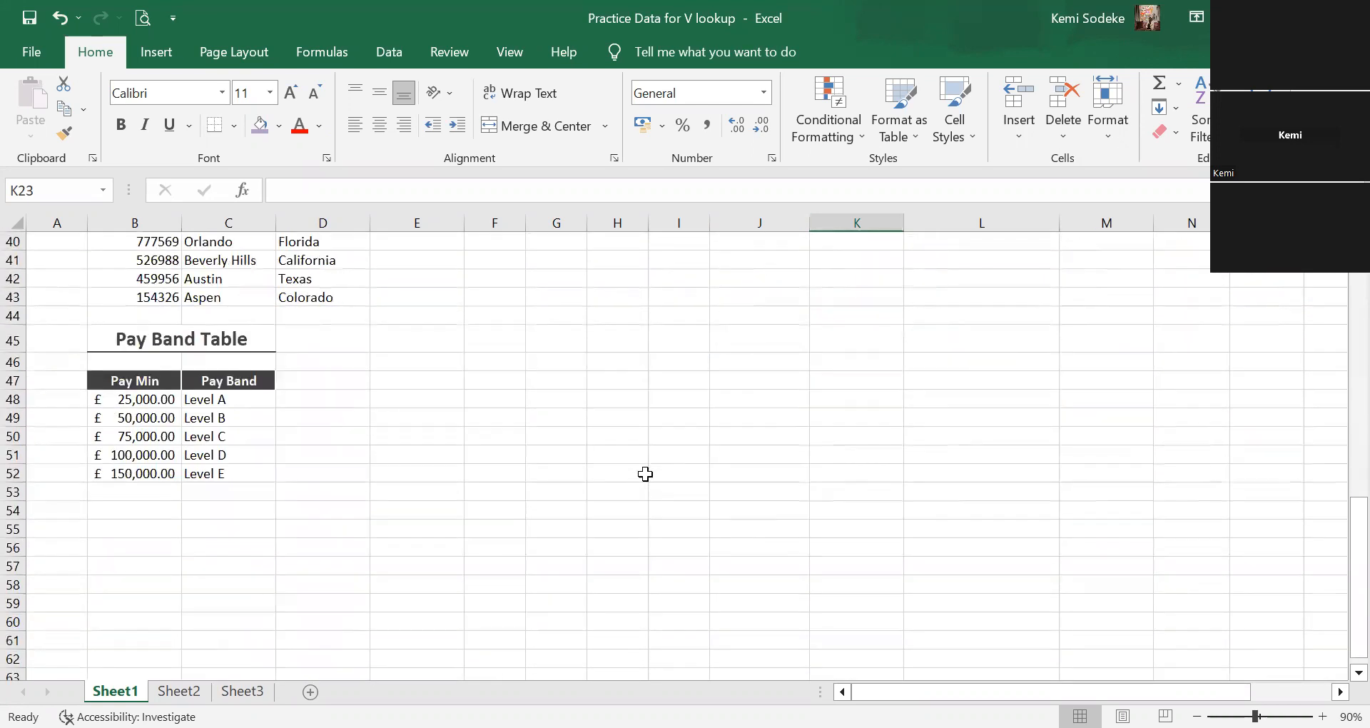
pyautogui.scroll(13, 645, 474)
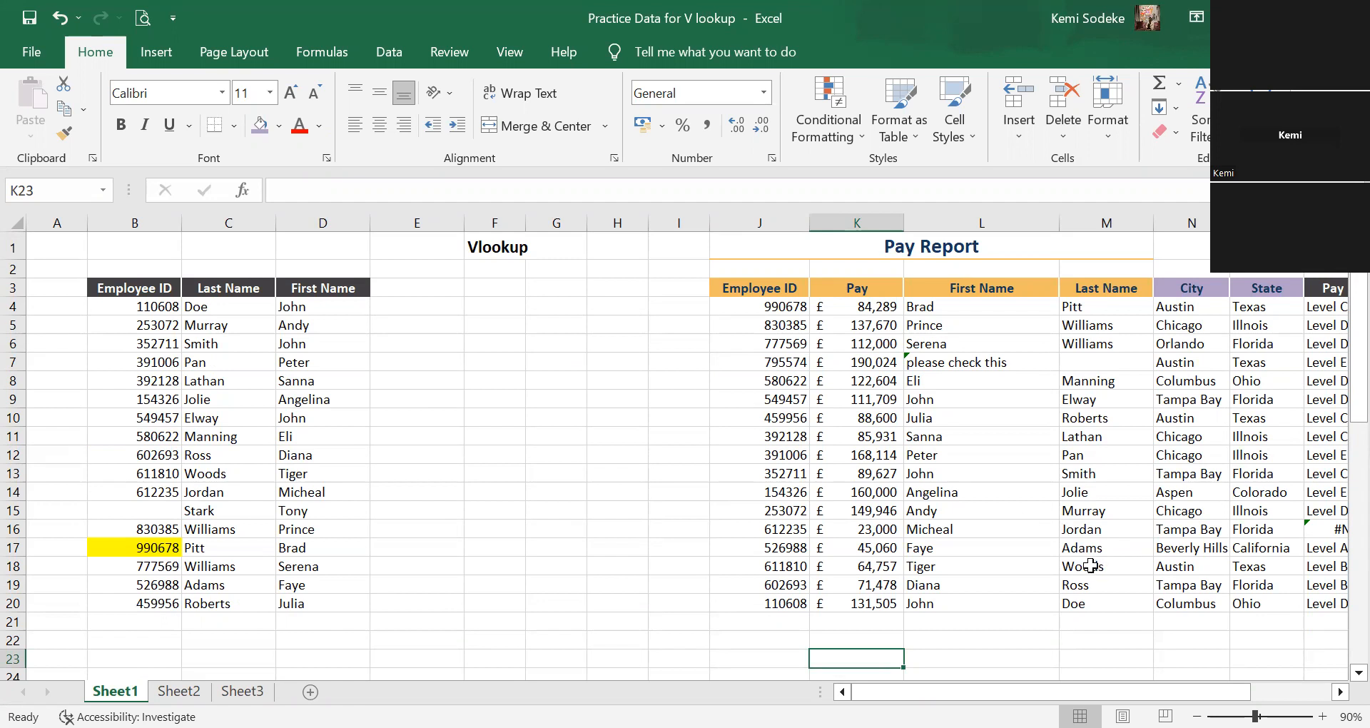
# Examine the First Name IFERROR formulas in L4 and L7 against the source tables.
pyautogui.click(1340, 691)
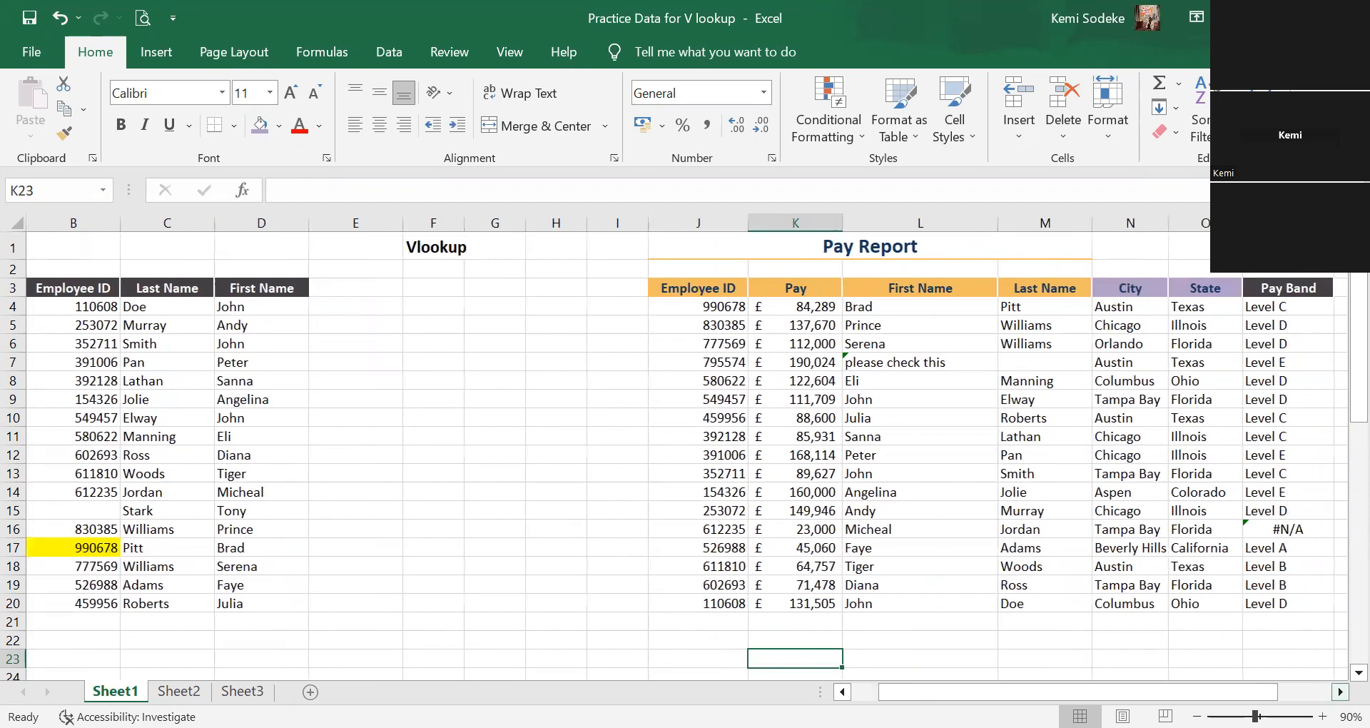
pyautogui.click(1340, 691)
pyautogui.click(808, 306)
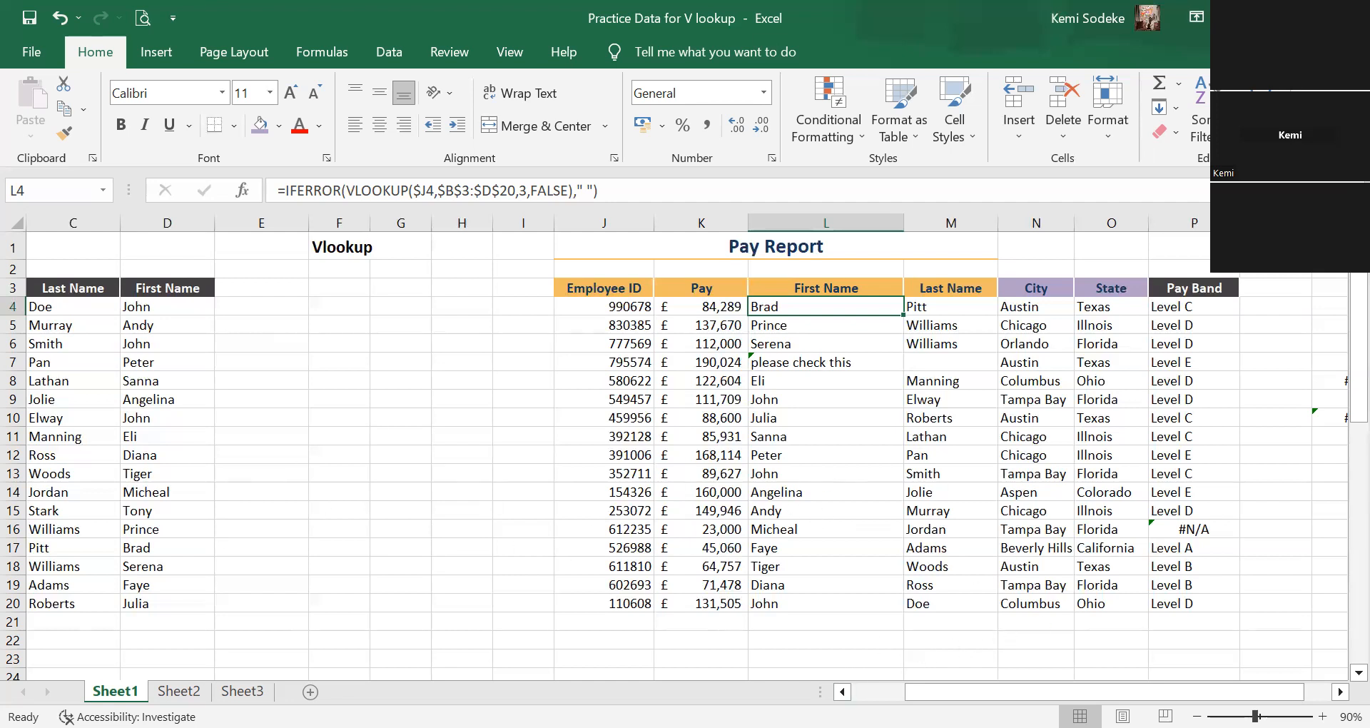
pyautogui.moveTo(910, 690); pyautogui.dragTo(857, 691)
pyautogui.click(529, 504)
pyautogui.scroll(-1, 510, 486)
pyautogui.scroll(-3, 510, 486)
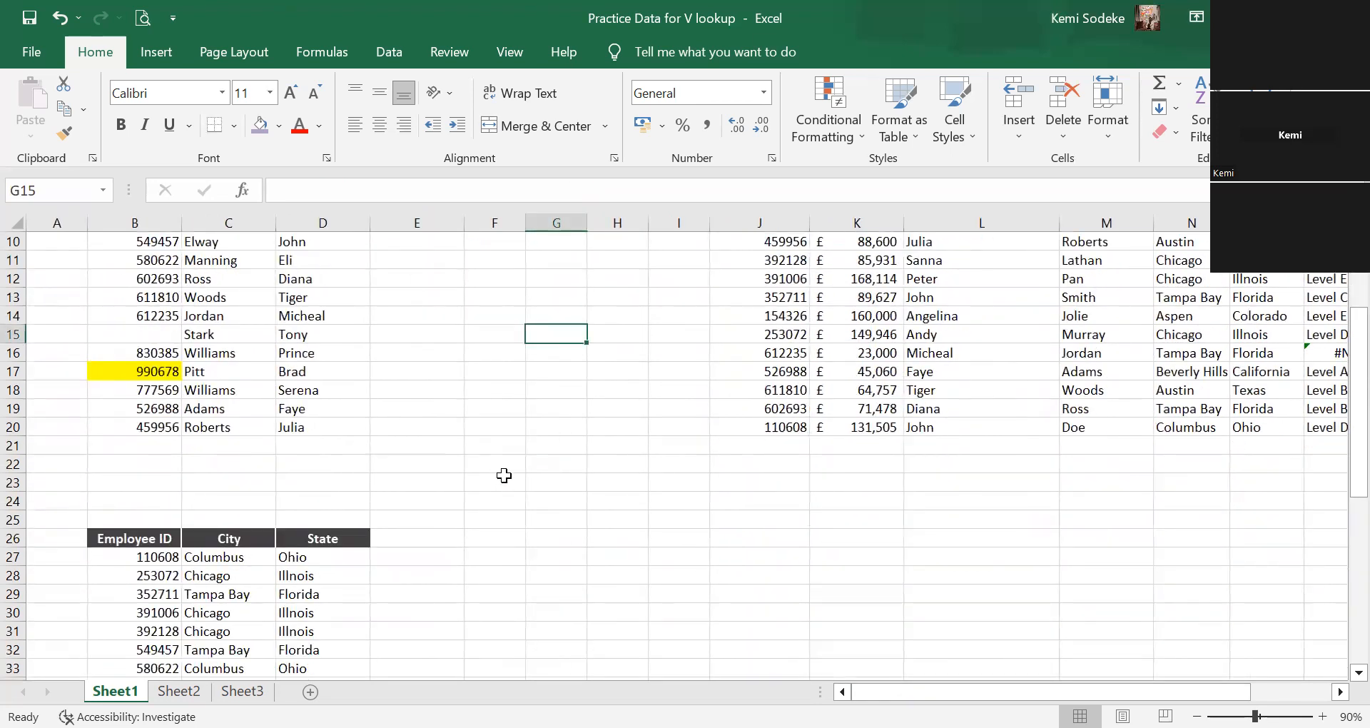
pyautogui.scroll(3, 728, 467)
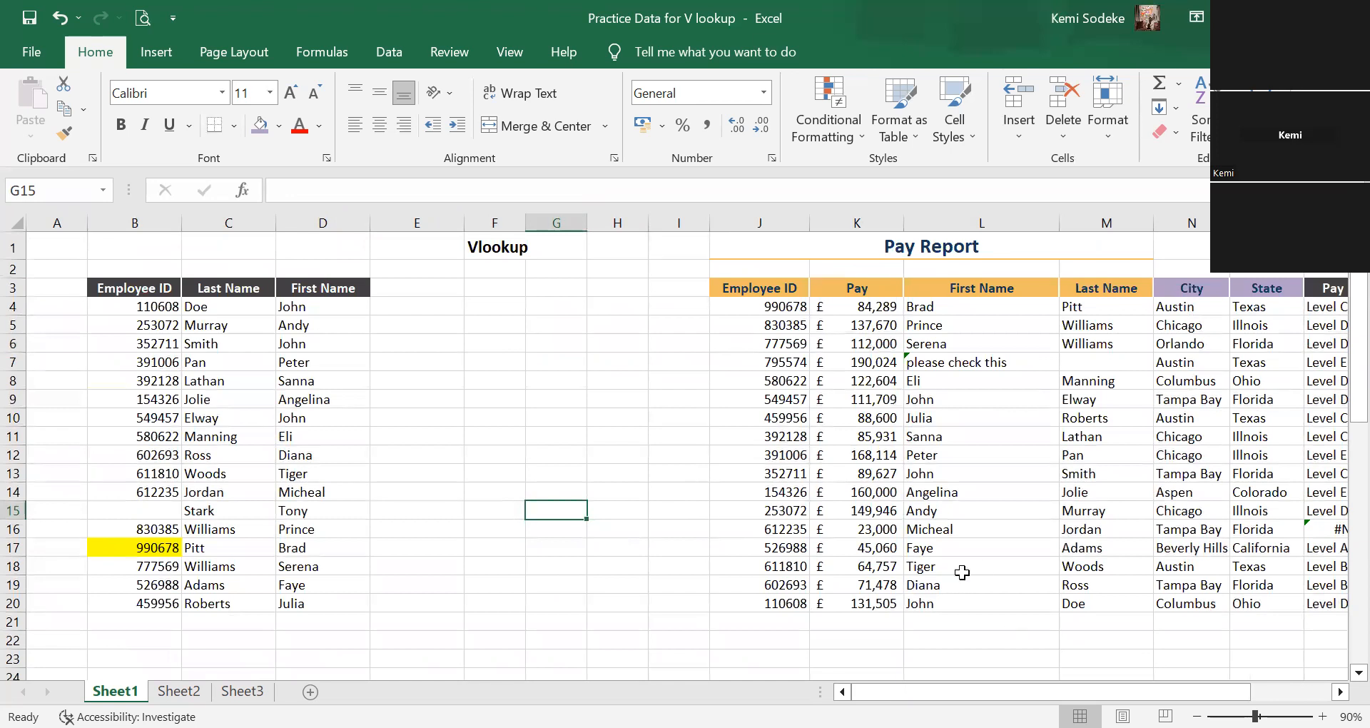
pyautogui.click(1259, 652)
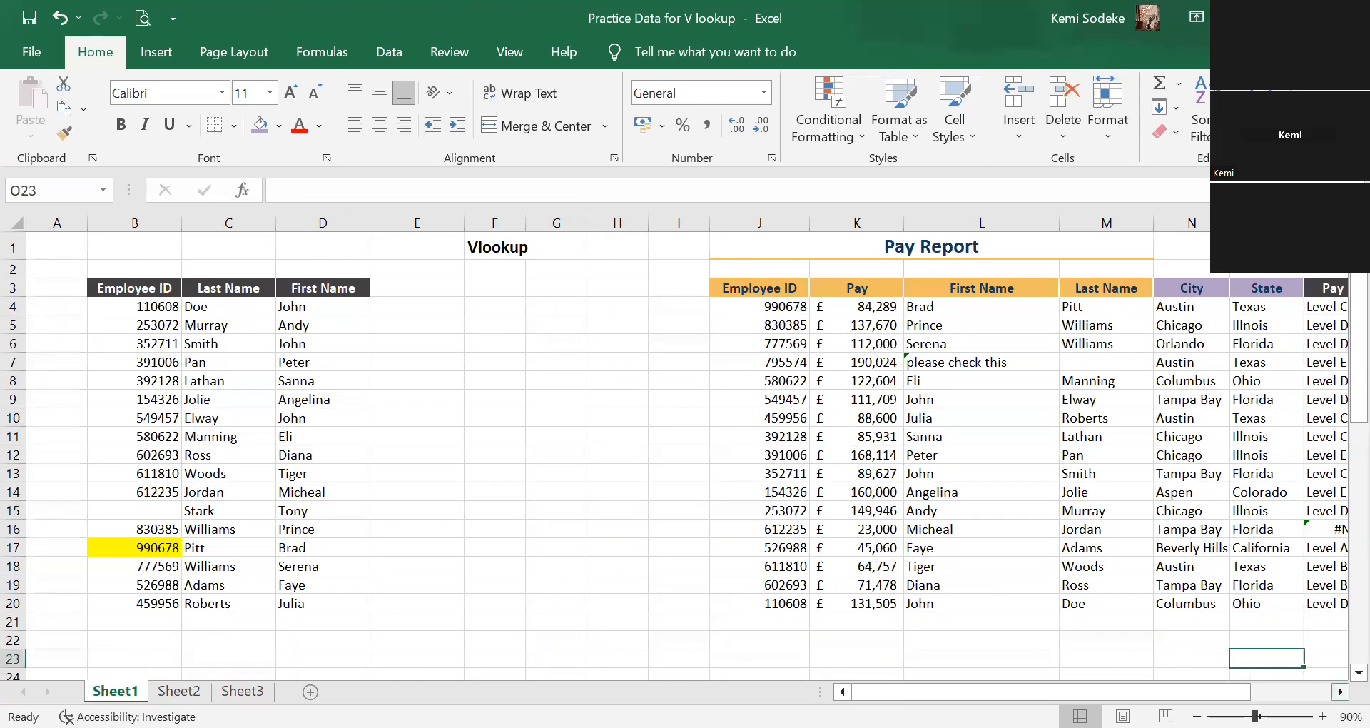
pyautogui.click(1338, 691)
pyautogui.click(1274, 600)
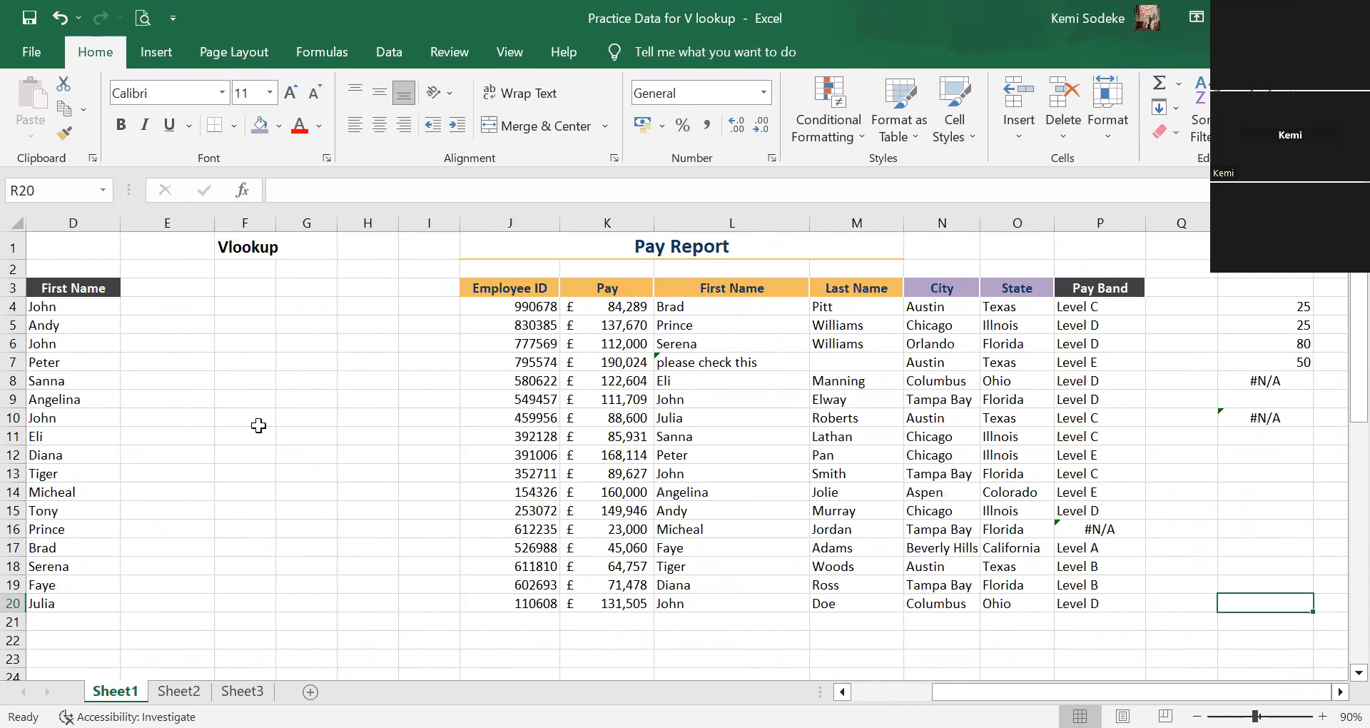
pyautogui.click(710, 365)
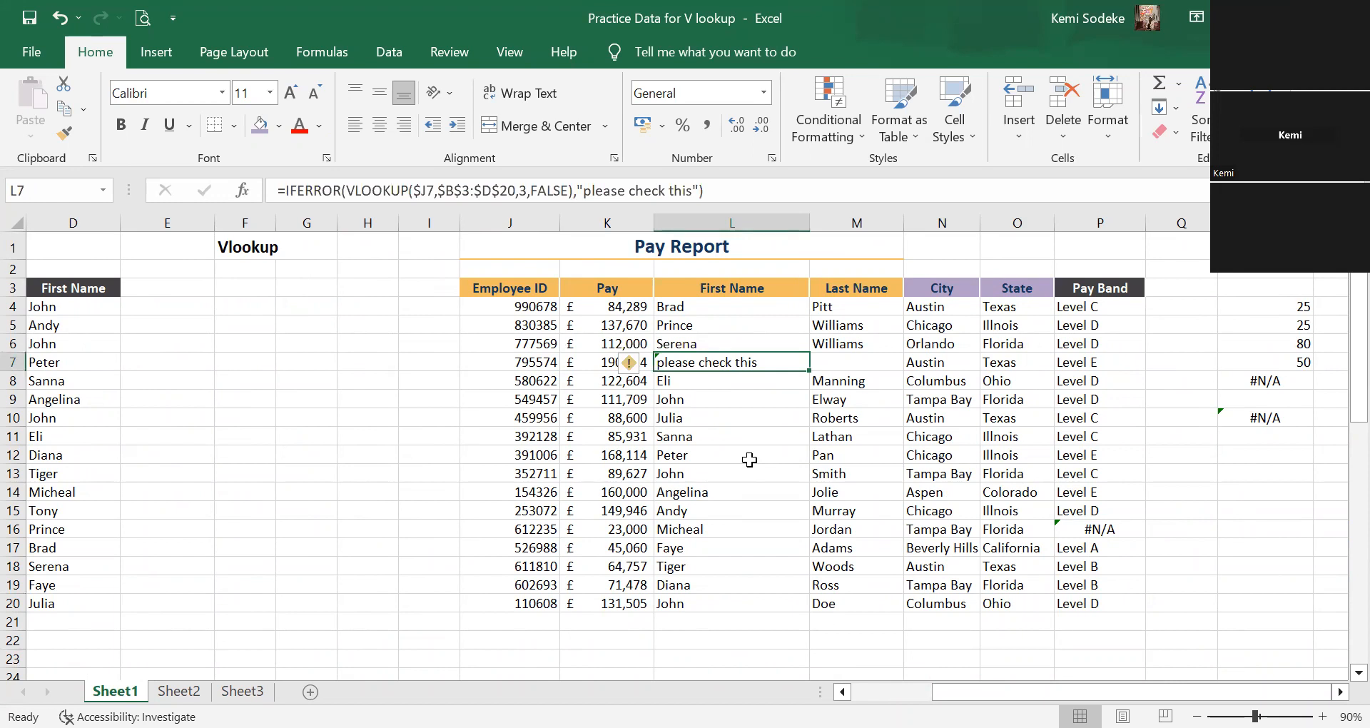
# Enter sample numbers beside the First Name source column: 0 and 2 in F6:G6, 3 and 5 in F7:G7.
pyautogui.click(254, 346)
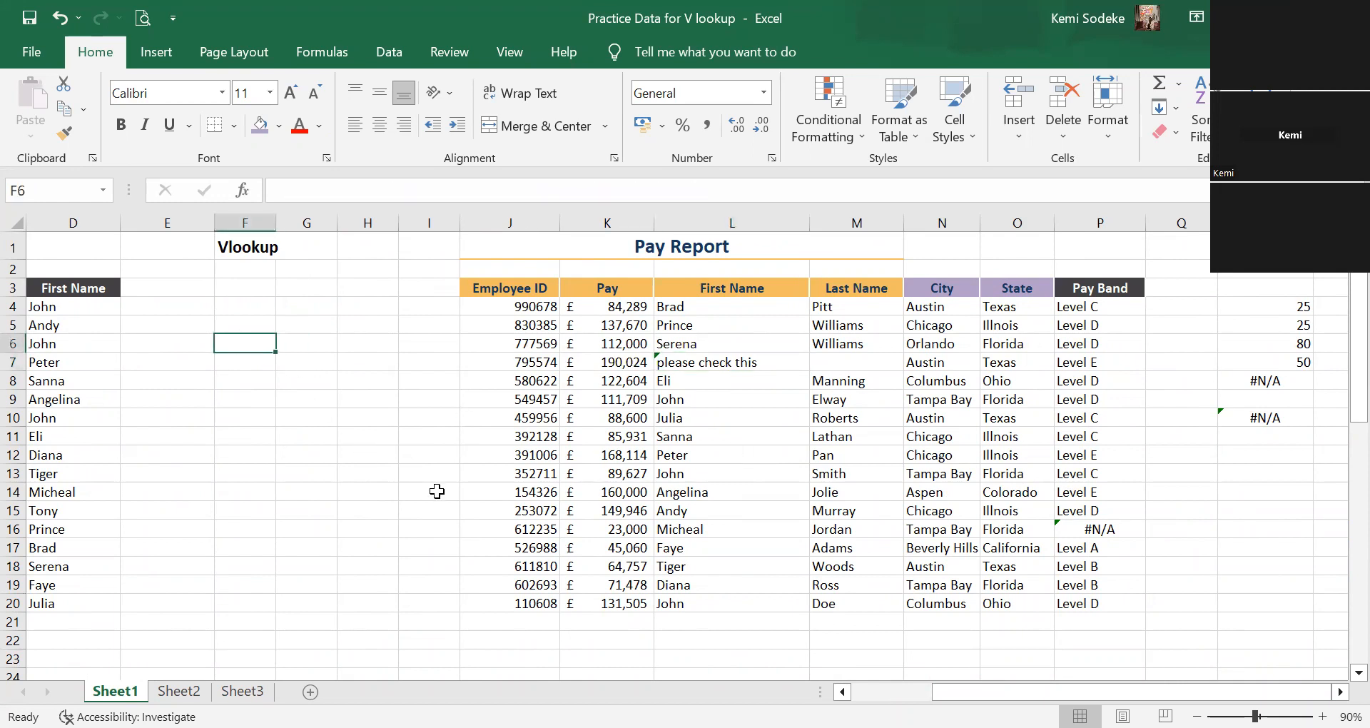
pyautogui.write('0')
pyautogui.press('Tab')
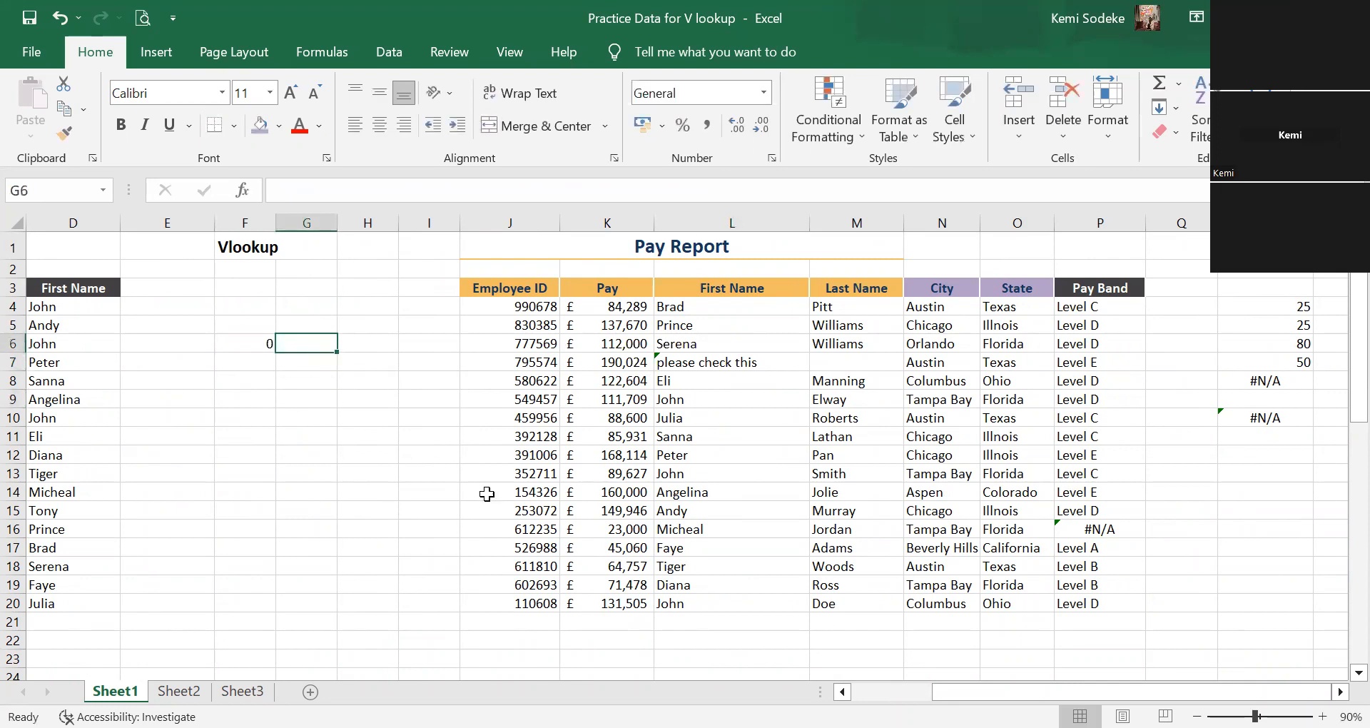
pyautogui.write('2')
pyautogui.click(383, 473)
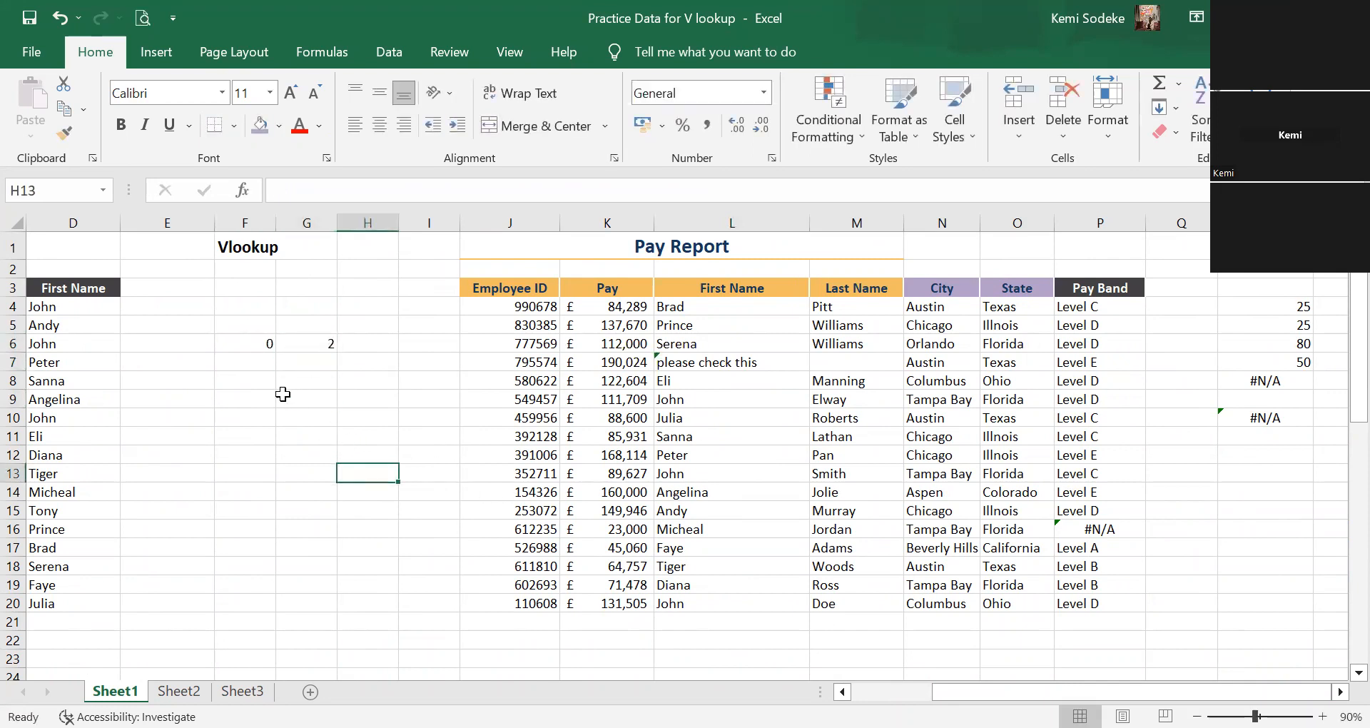
pyautogui.click(258, 361)
pyautogui.write('3')
pyautogui.press('Tab')
pyautogui.write('5')
pyautogui.press('Return')
# Enter the division formula =F6/G6 in H6.
pyautogui.click(365, 349)
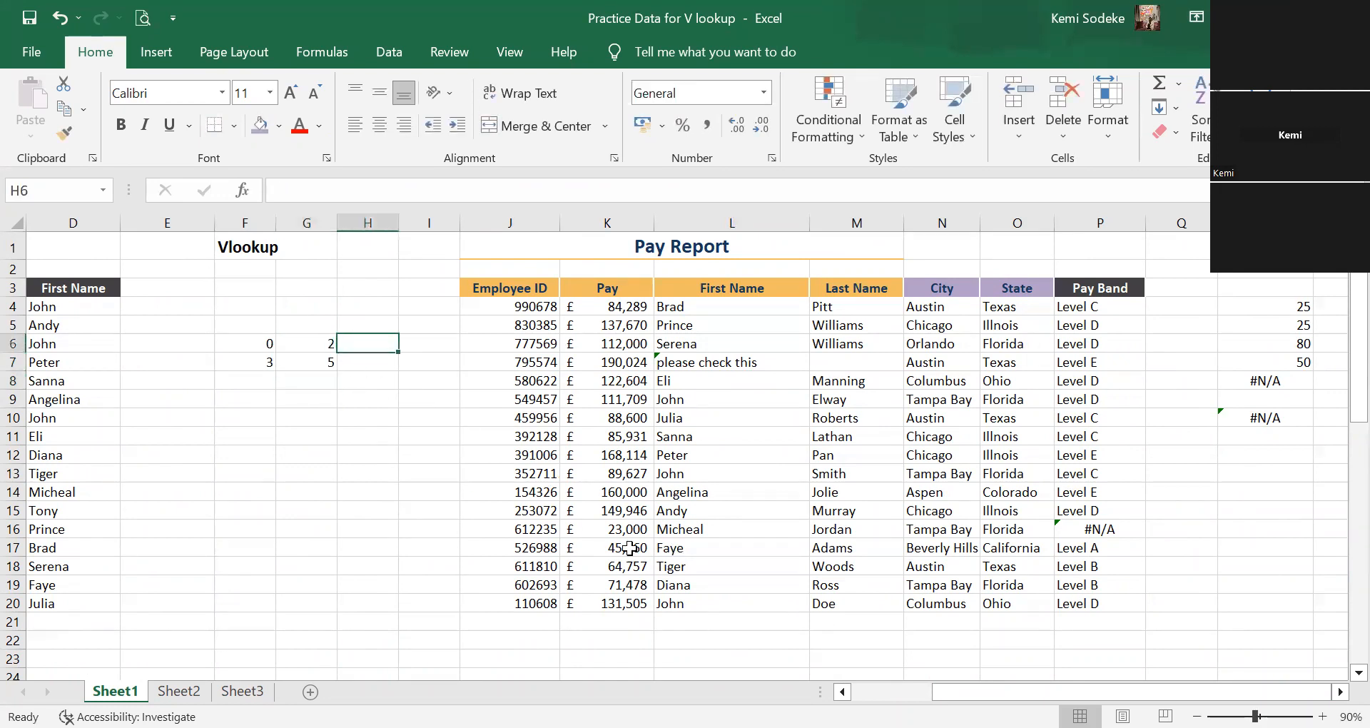
pyautogui.write('=')
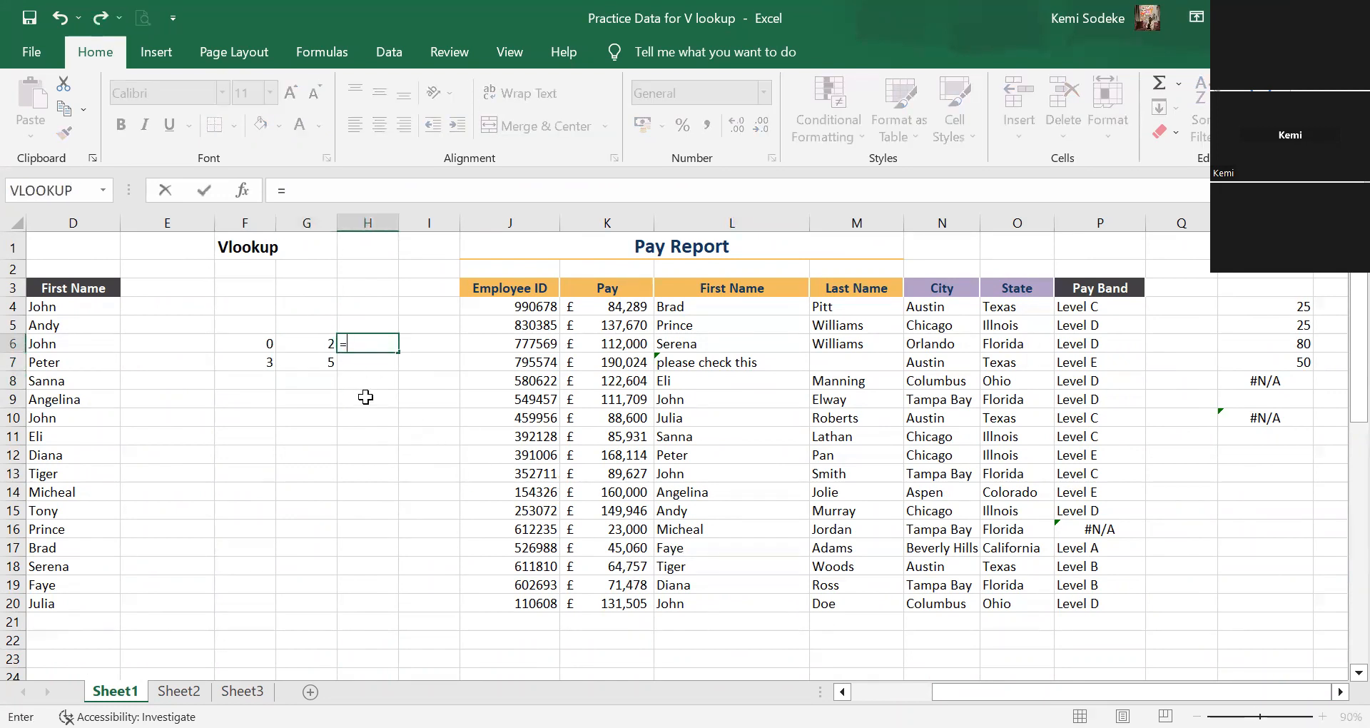
pyautogui.click(257, 352)
pyautogui.write('/')
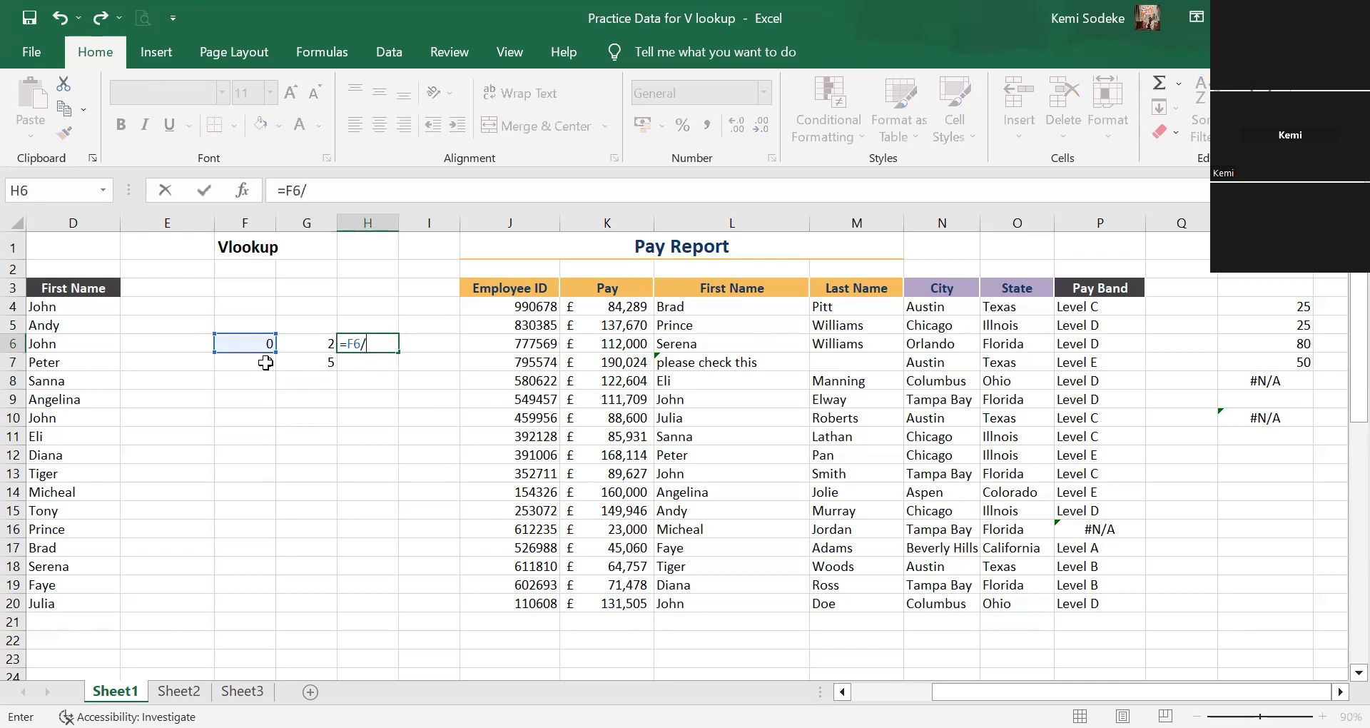
pyautogui.click(305, 344)
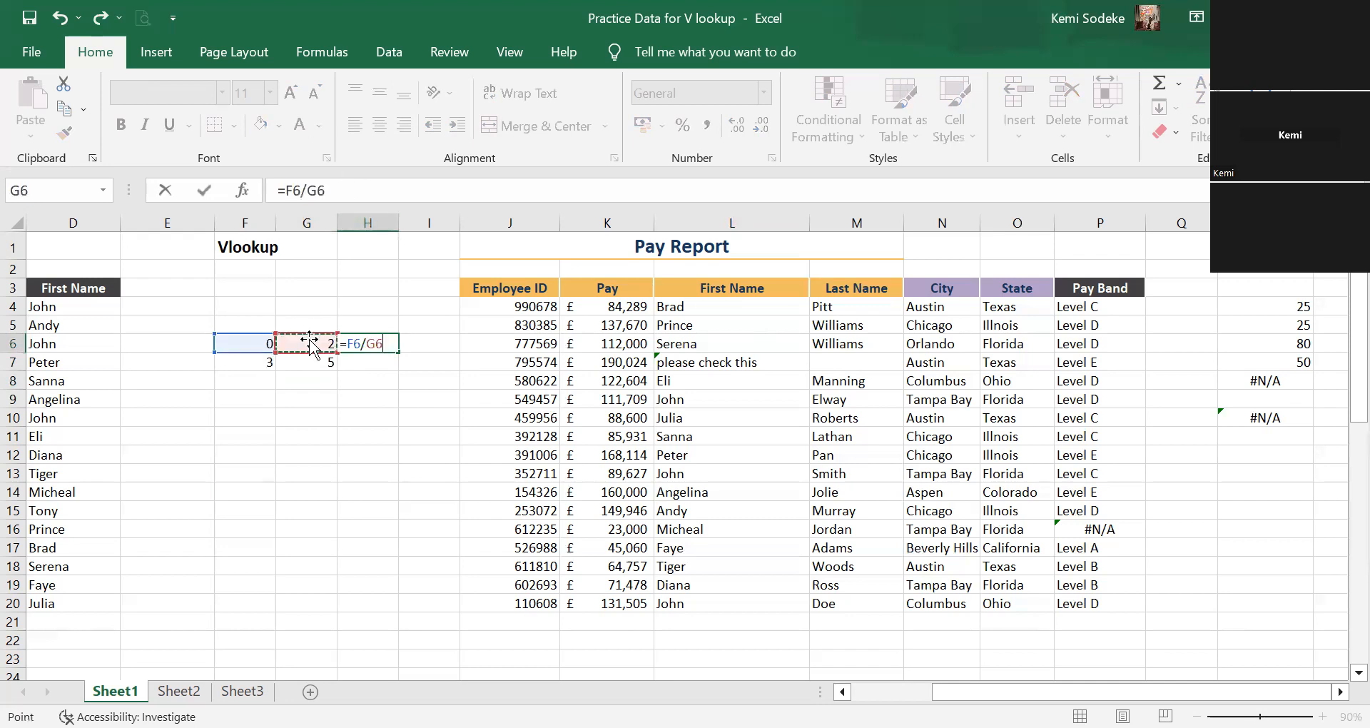
pyautogui.press('Return')
# Clear the value in F6 and check how the division formula in H6 responds.
pyautogui.click(266, 350)
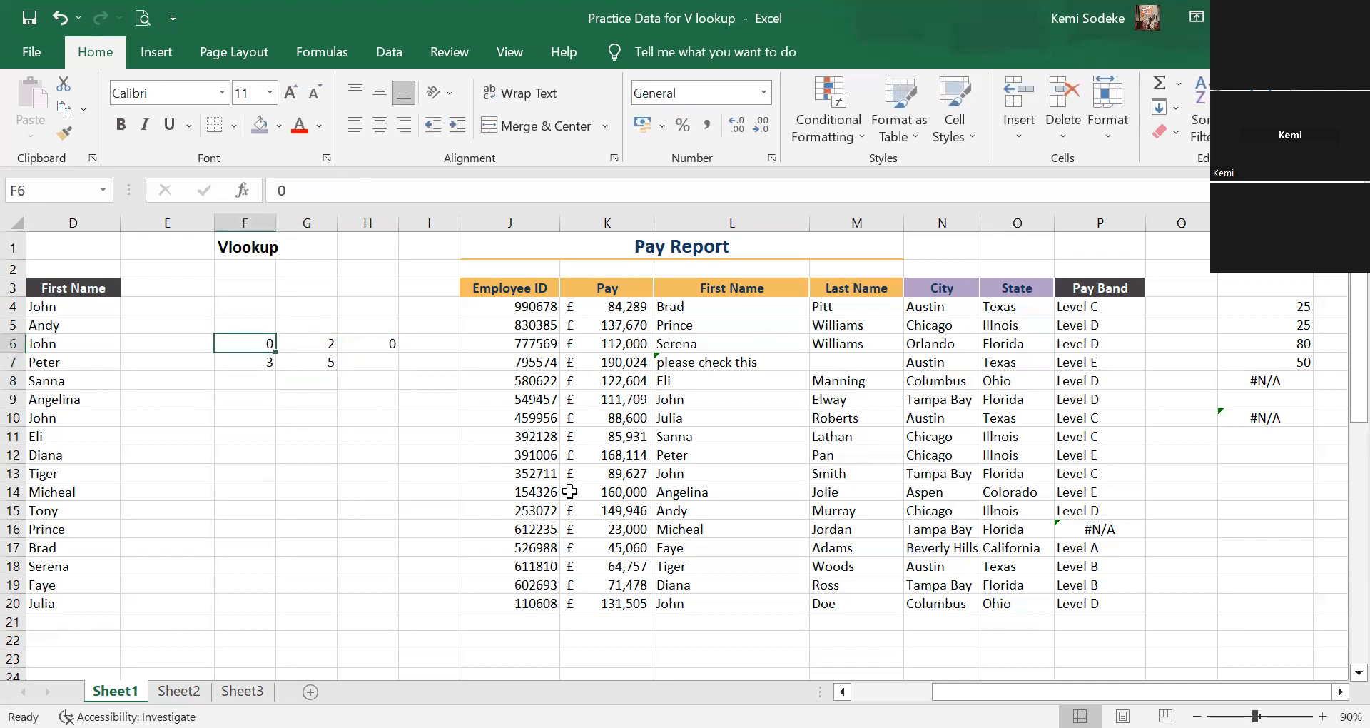
pyautogui.press('Delete')
pyautogui.click(260, 454)
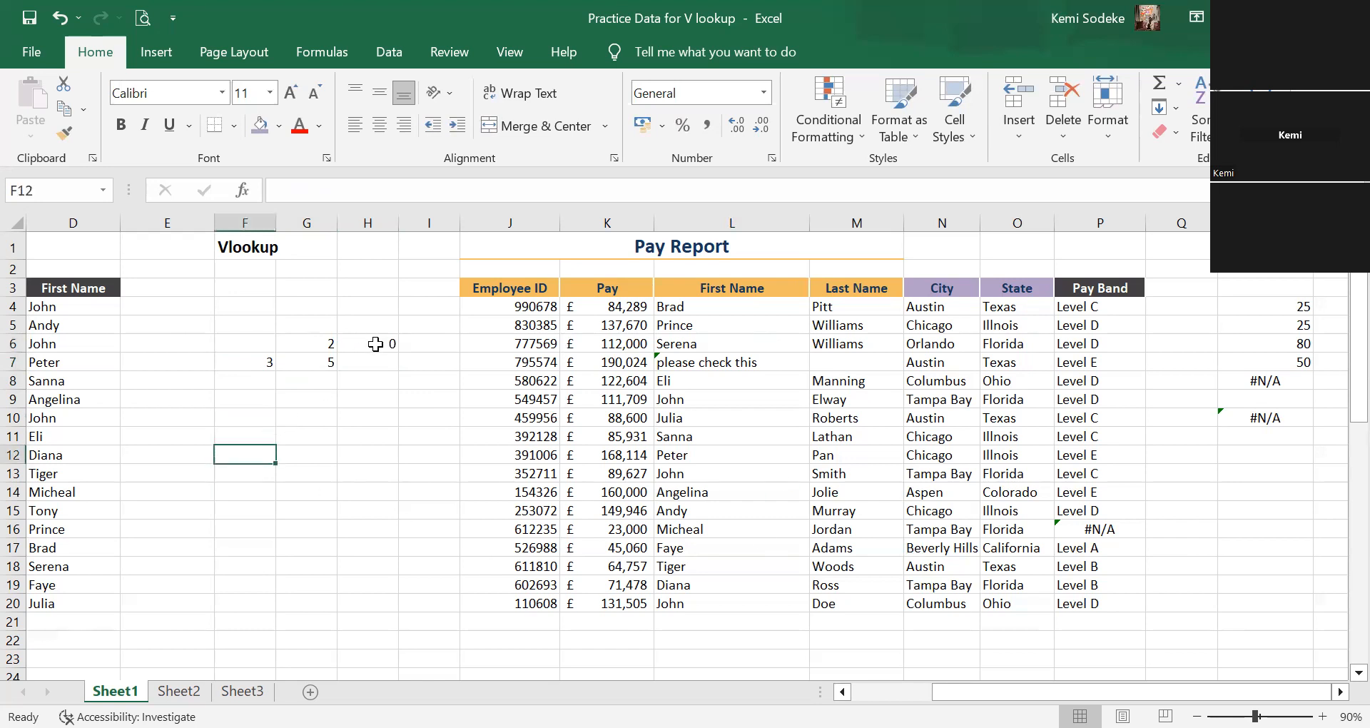
pyautogui.click(376, 343)
pyautogui.doubleClick(393, 343)
pyautogui.click(377, 399)
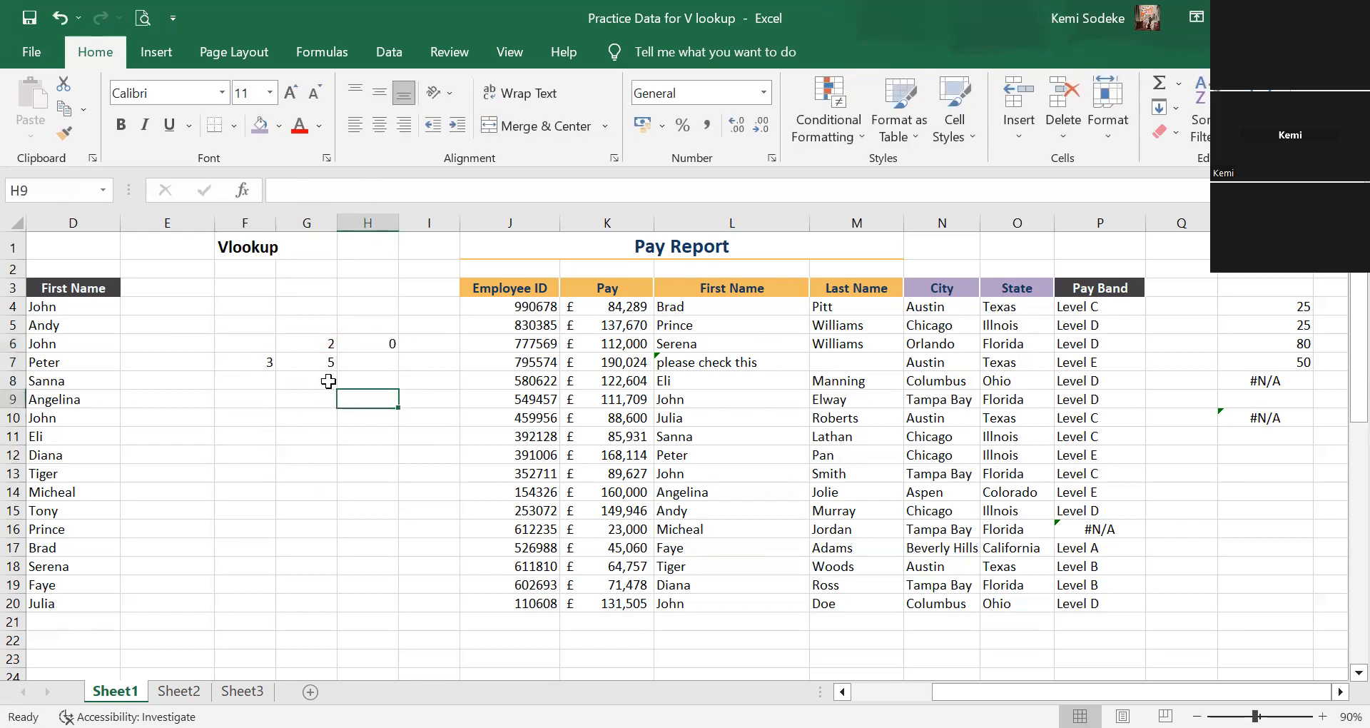
pyautogui.click(258, 348)
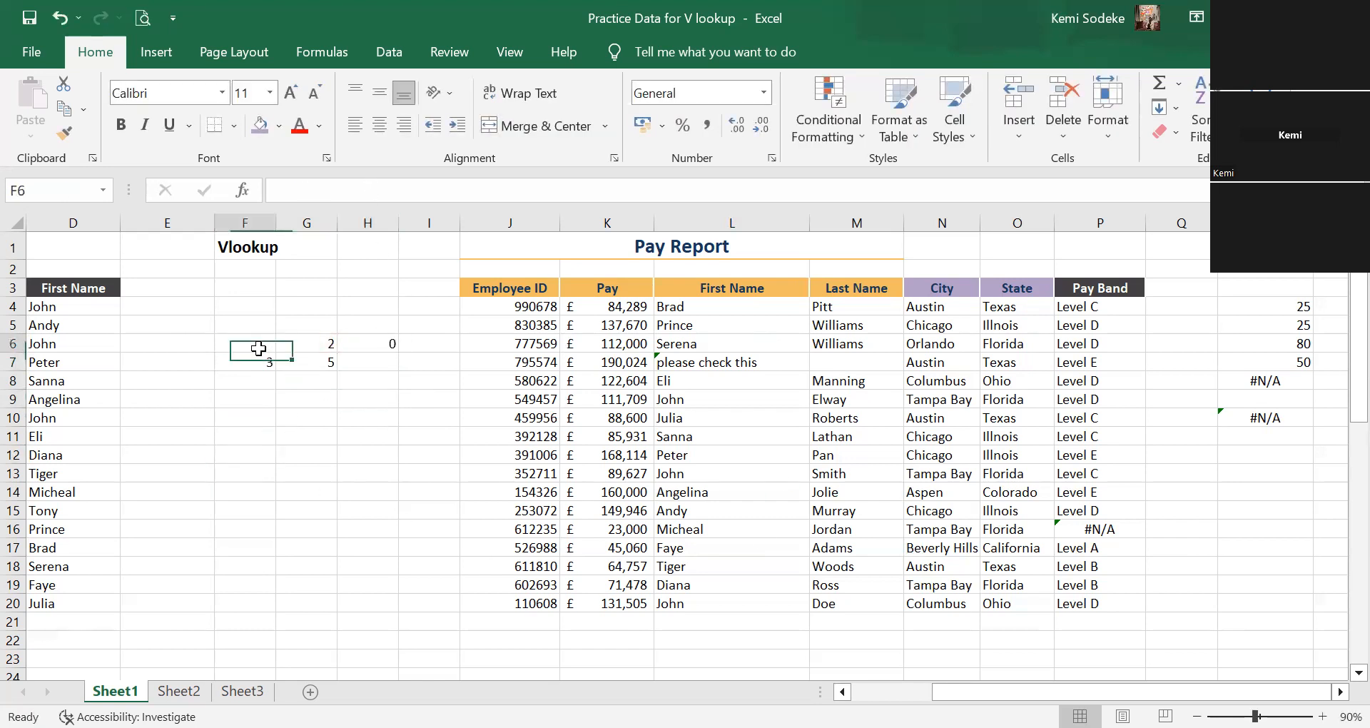
# Change the formula in H6 to =F6*G6/F6 so that it divides by the empty cell F6.
pyautogui.click(371, 346)
pyautogui.click(334, 202)
pyautogui.write('/')
pyautogui.click(251, 342)
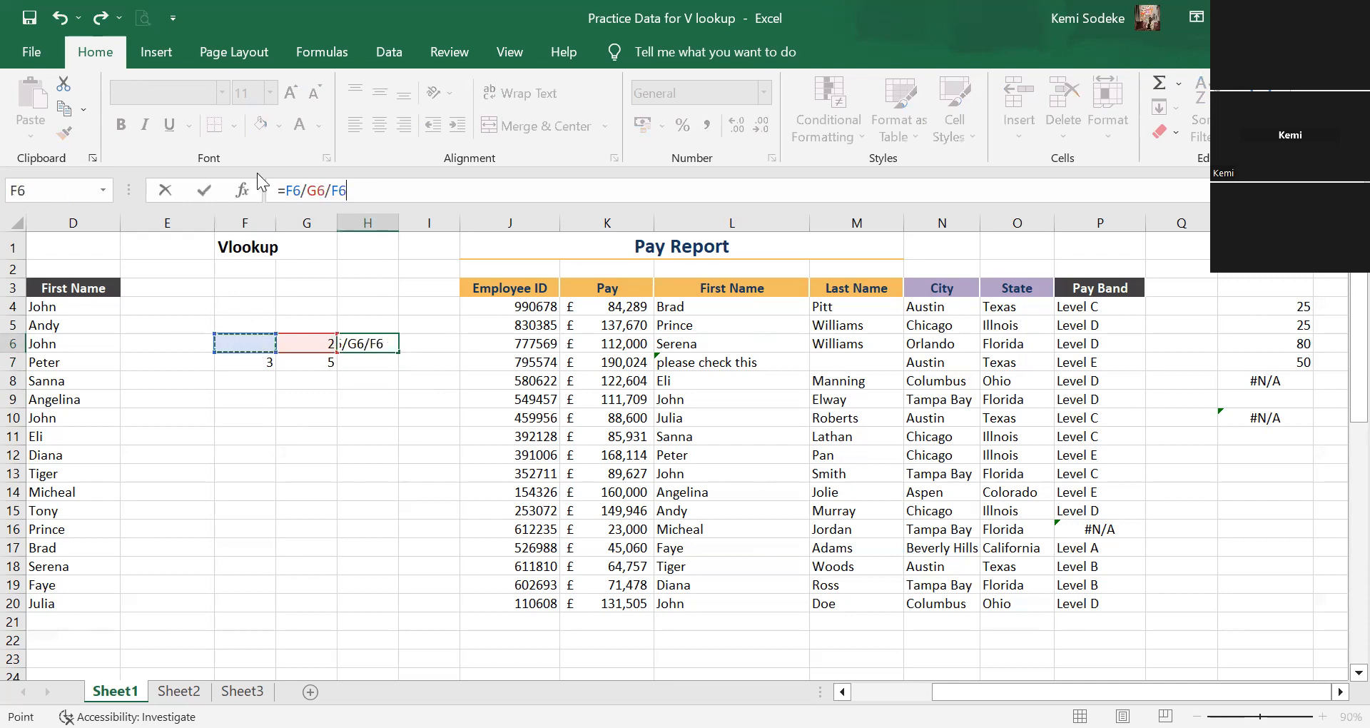
pyautogui.click(304, 184)
pyautogui.press('BackSpace')
pyautogui.write('*')
pyautogui.press('Return')
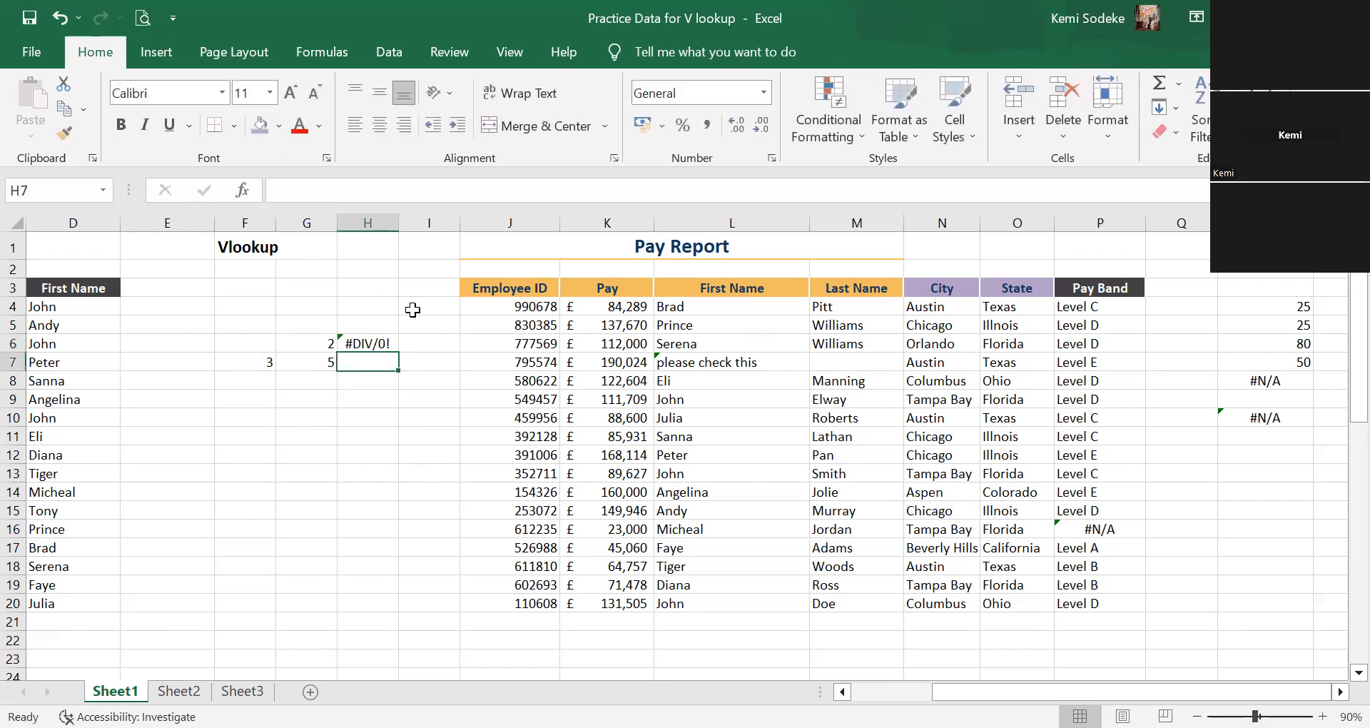
# Copy the H6 formula down to H7 and enter 0 in F6.
pyautogui.click(389, 344)
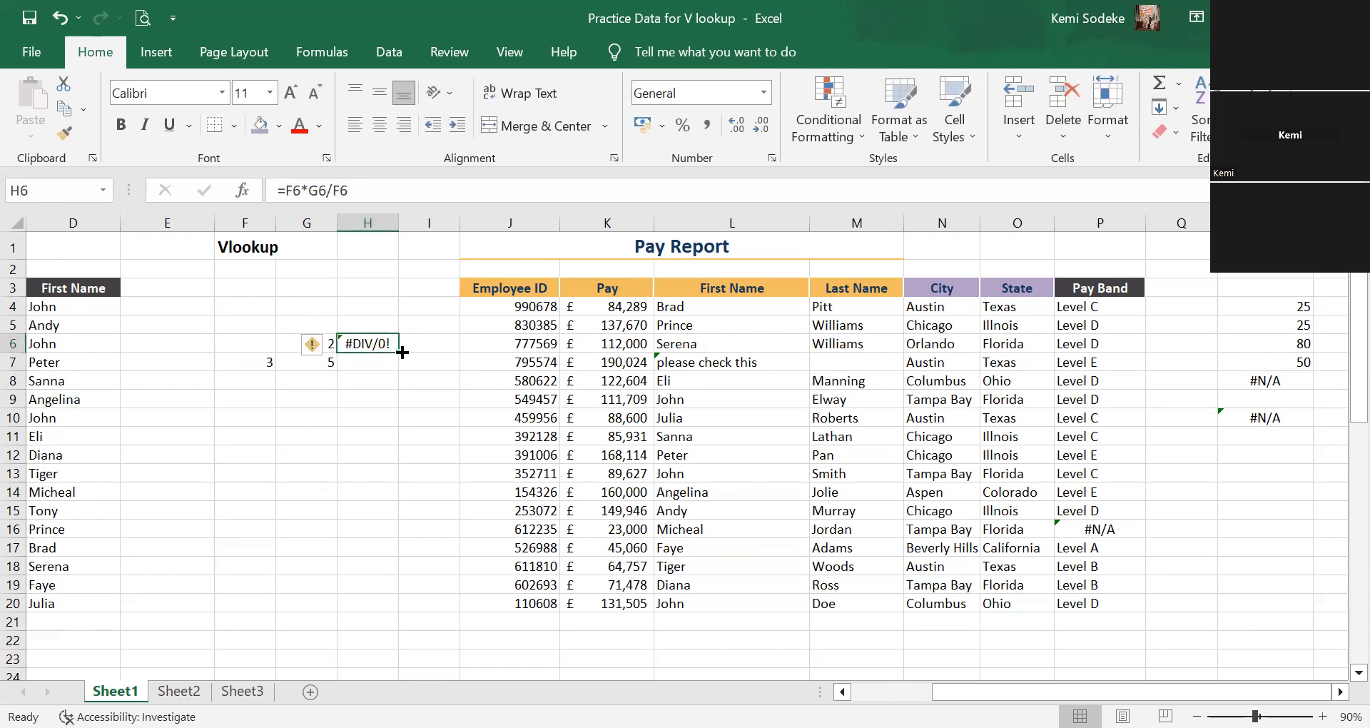
pyautogui.moveTo(403, 352); pyautogui.dragTo(400, 364)
pyautogui.click(383, 437)
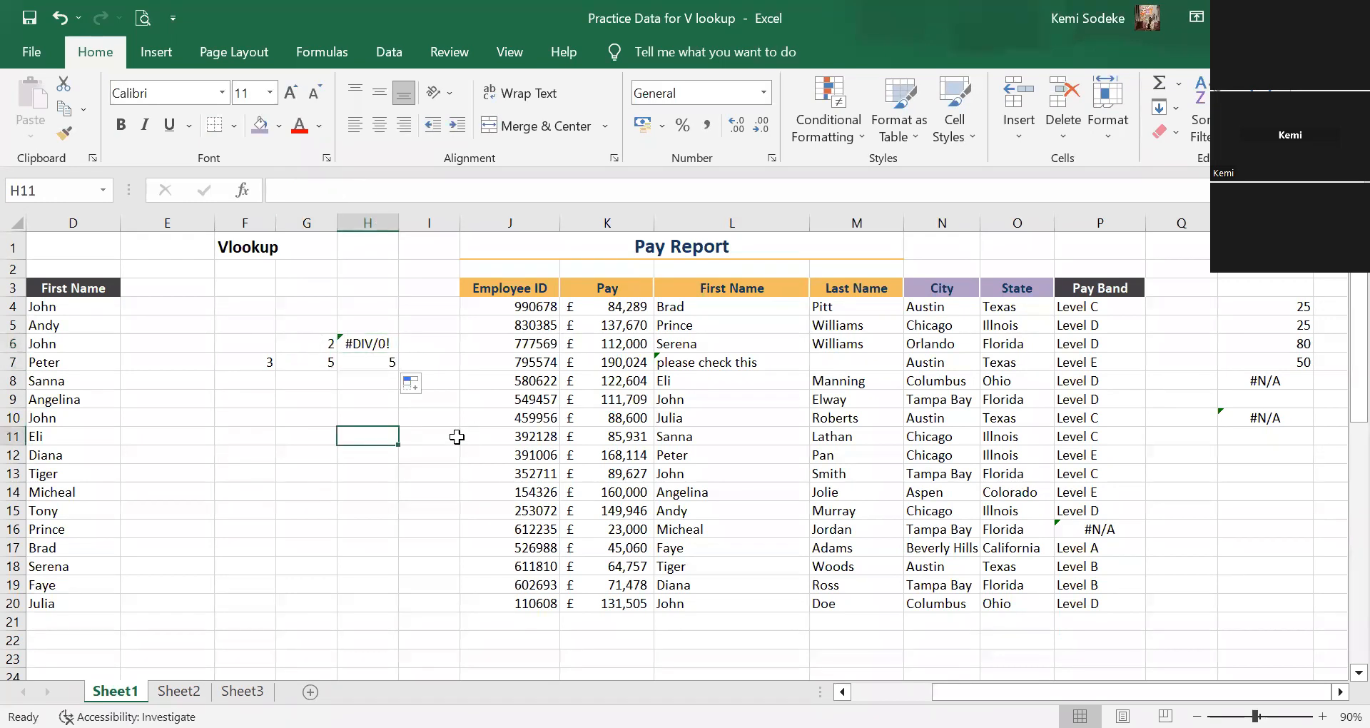
pyautogui.click(258, 343)
pyautogui.write('0')
pyautogui.press('Return')
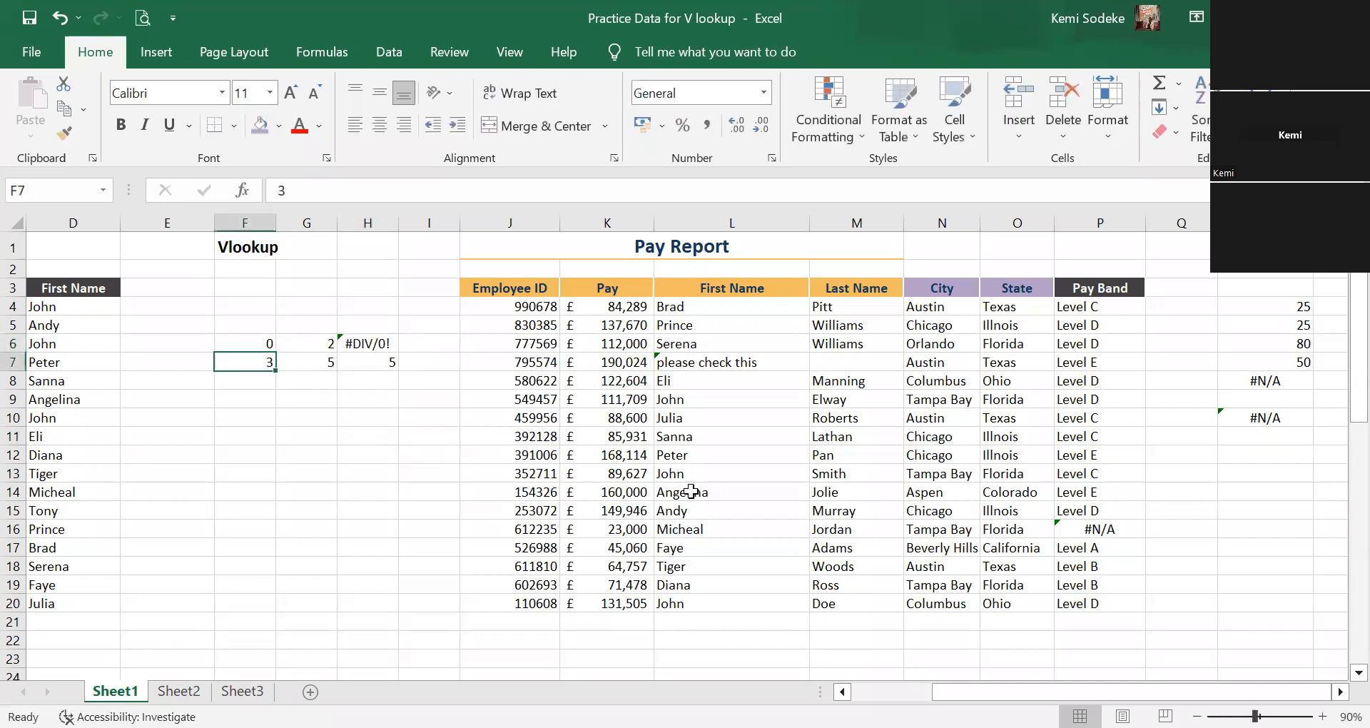
# Compare the inputs and formulas of rows 6 and 7 in columns F to H to trace the division error.
pyautogui.click(308, 379)
pyautogui.click(382, 341)
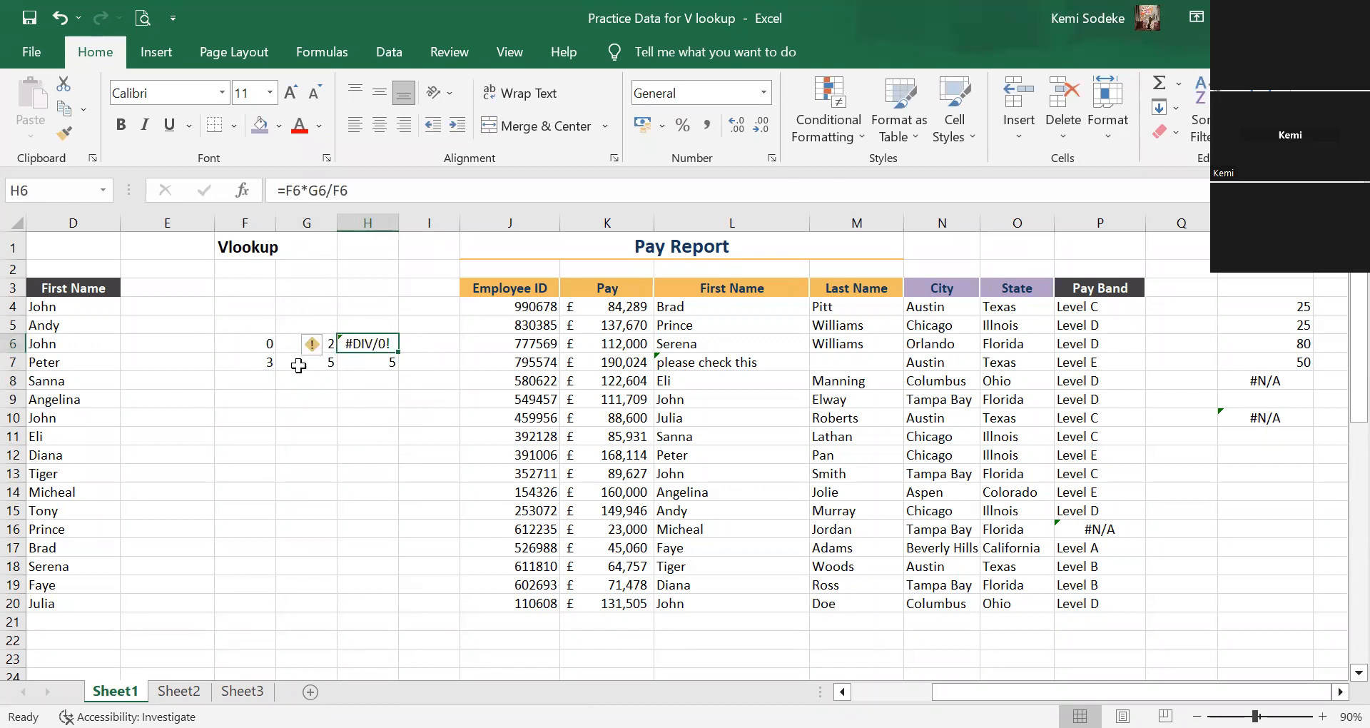
pyautogui.click(365, 367)
pyautogui.click(259, 344)
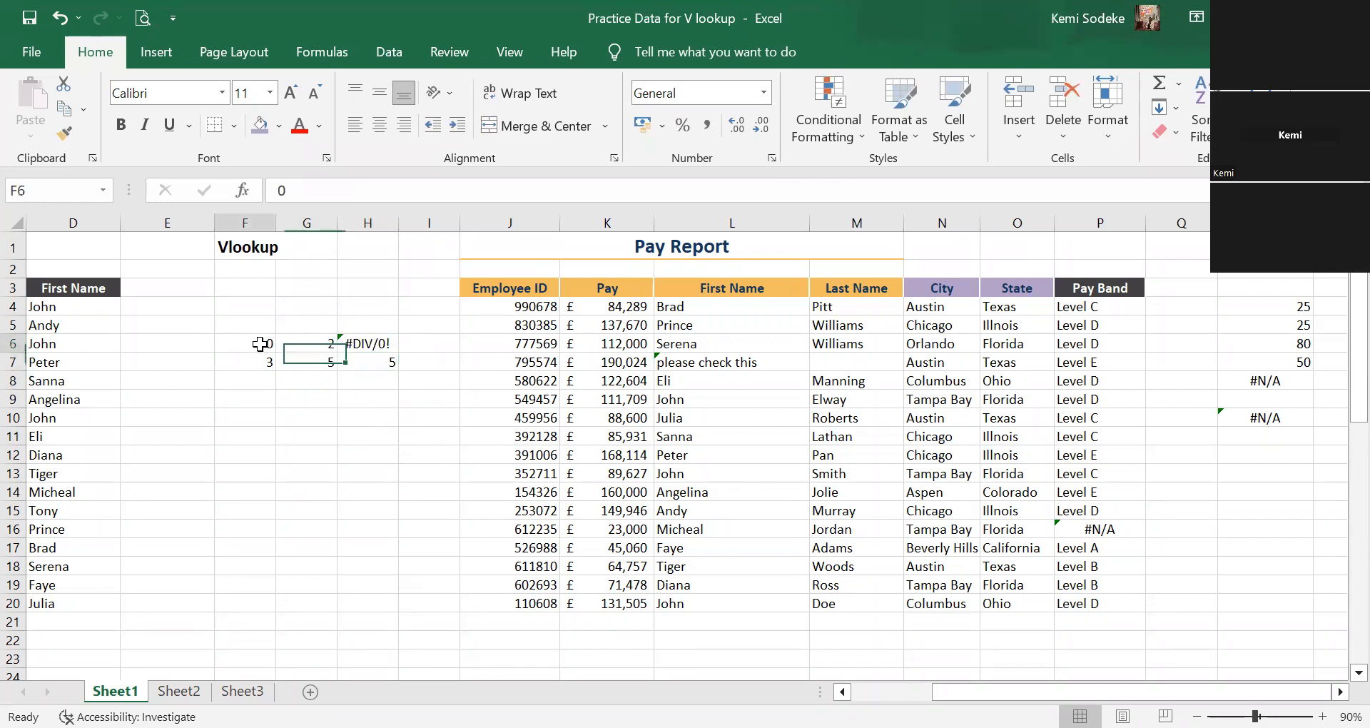
pyautogui.click(310, 344)
pyautogui.click(263, 343)
pyautogui.click(375, 343)
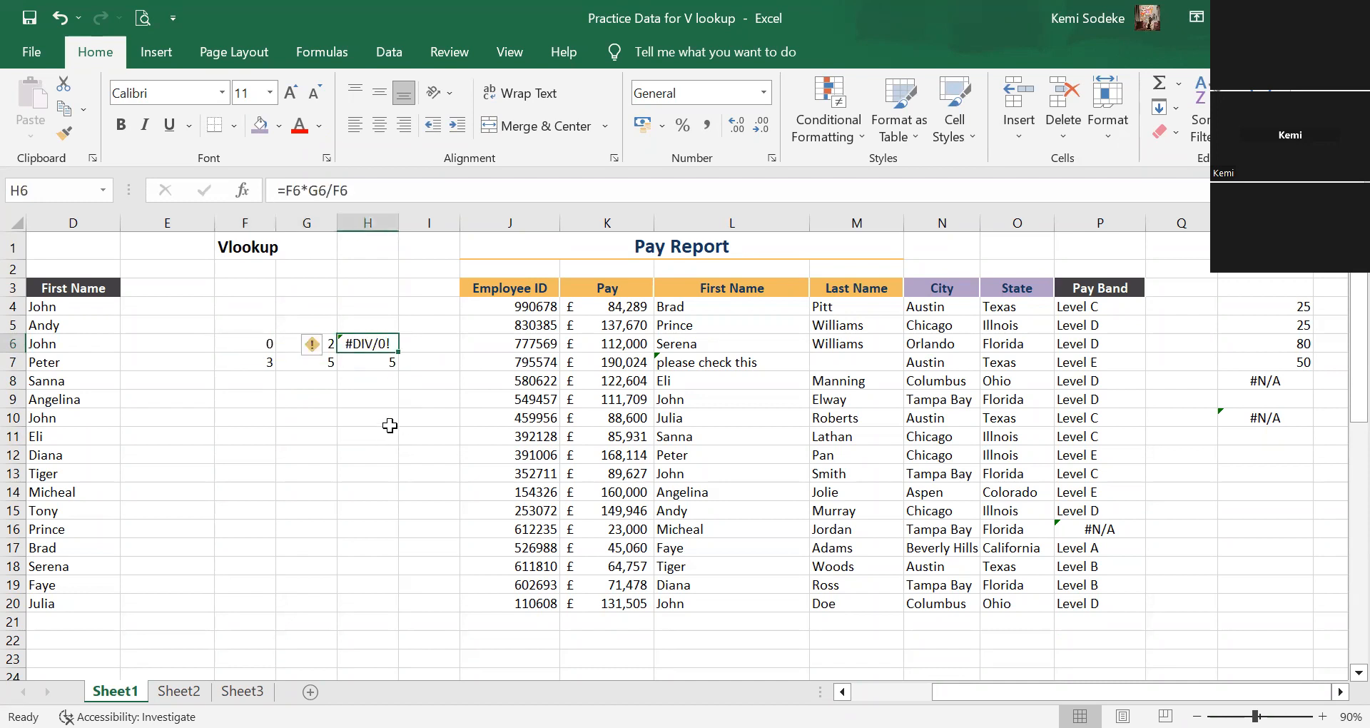
pyautogui.click(249, 362)
pyautogui.click(317, 363)
pyautogui.click(376, 362)
# Wrap the calculation in H6 in IFERROR with a zero fallback: =IFERROR((F6*G6/F6),0).
pyautogui.click(374, 347)
pyautogui.click(286, 190)
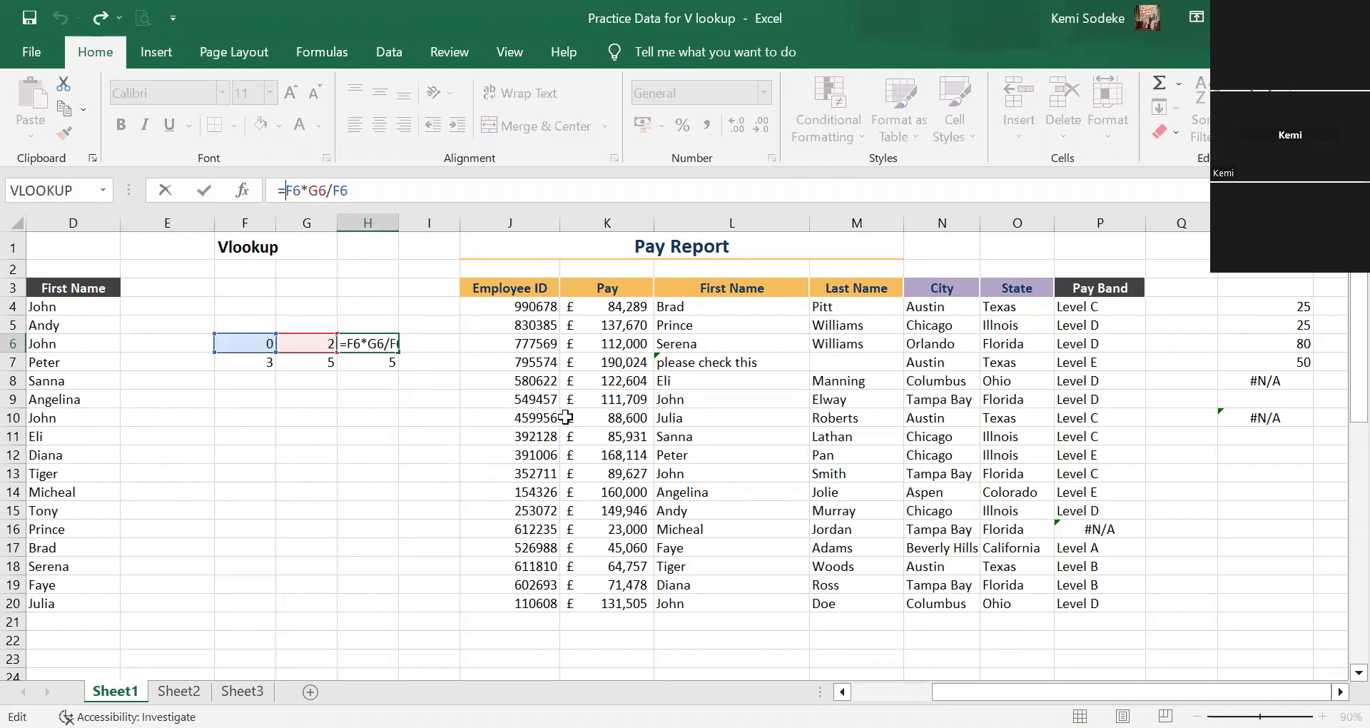
pyautogui.write('iferr')
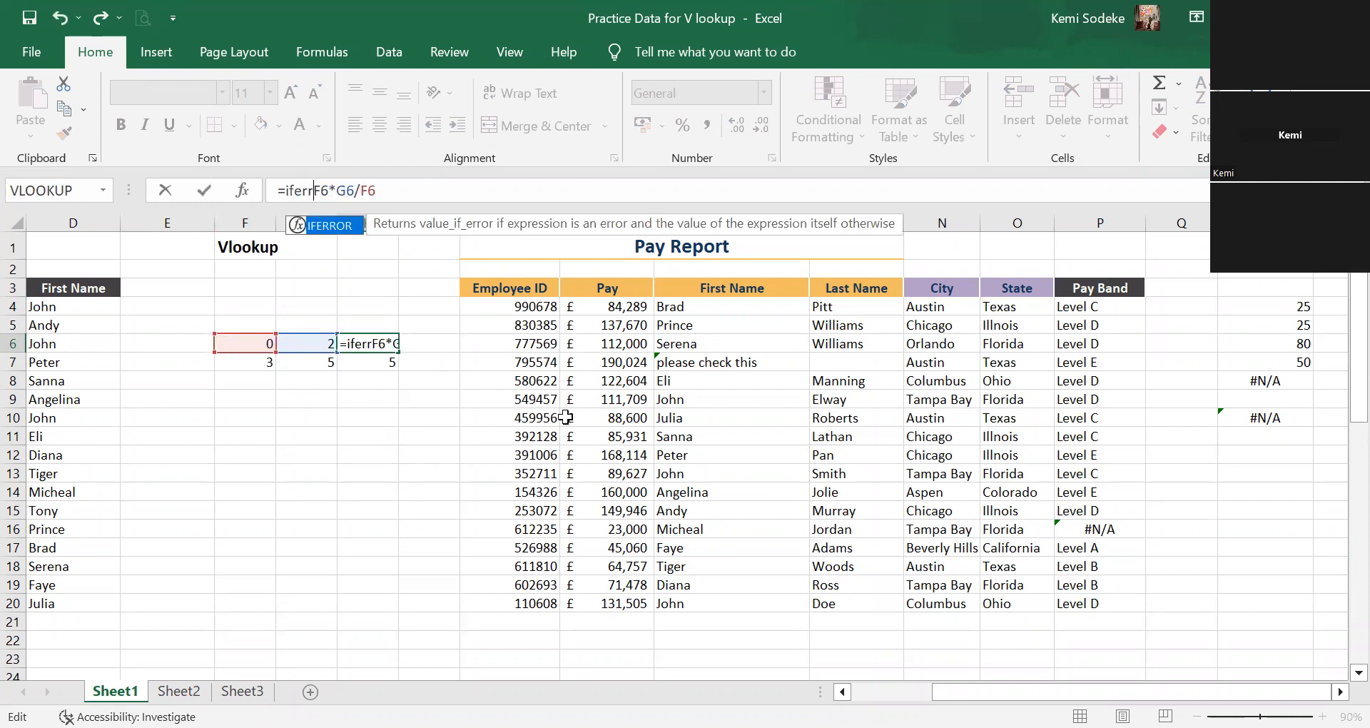
pyautogui.write('opr')
pyautogui.press('BackSpace')
pyautogui.press('BackSpace')
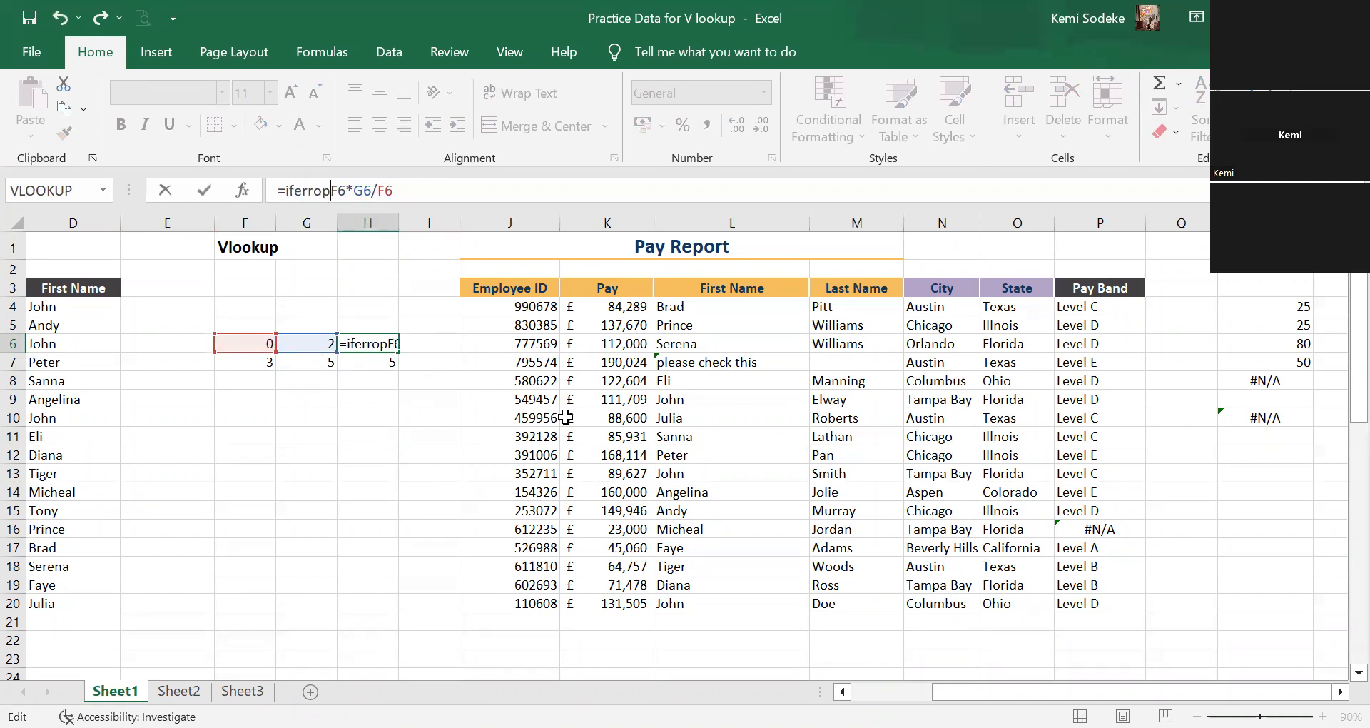
pyautogui.write('r(')
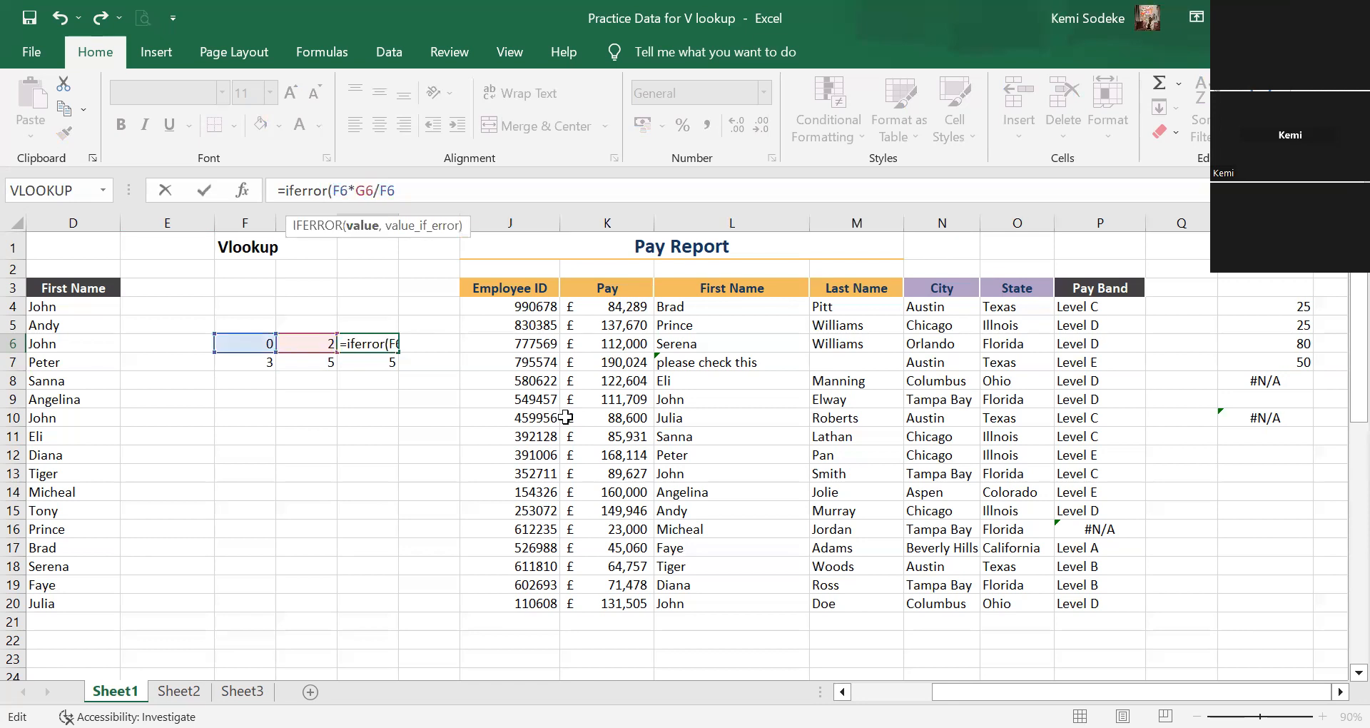
pyautogui.click(423, 194)
pyautogui.write(')0')
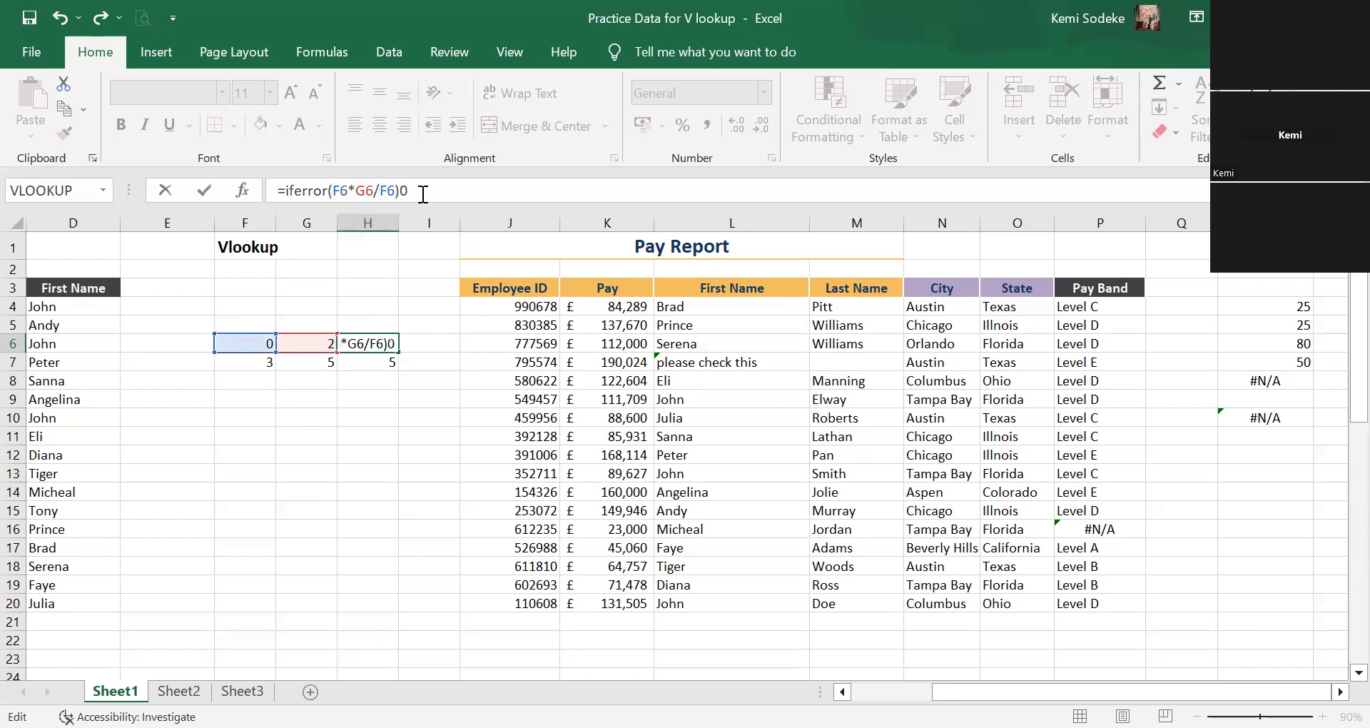
pyautogui.write(')')
pyautogui.click(330, 190)
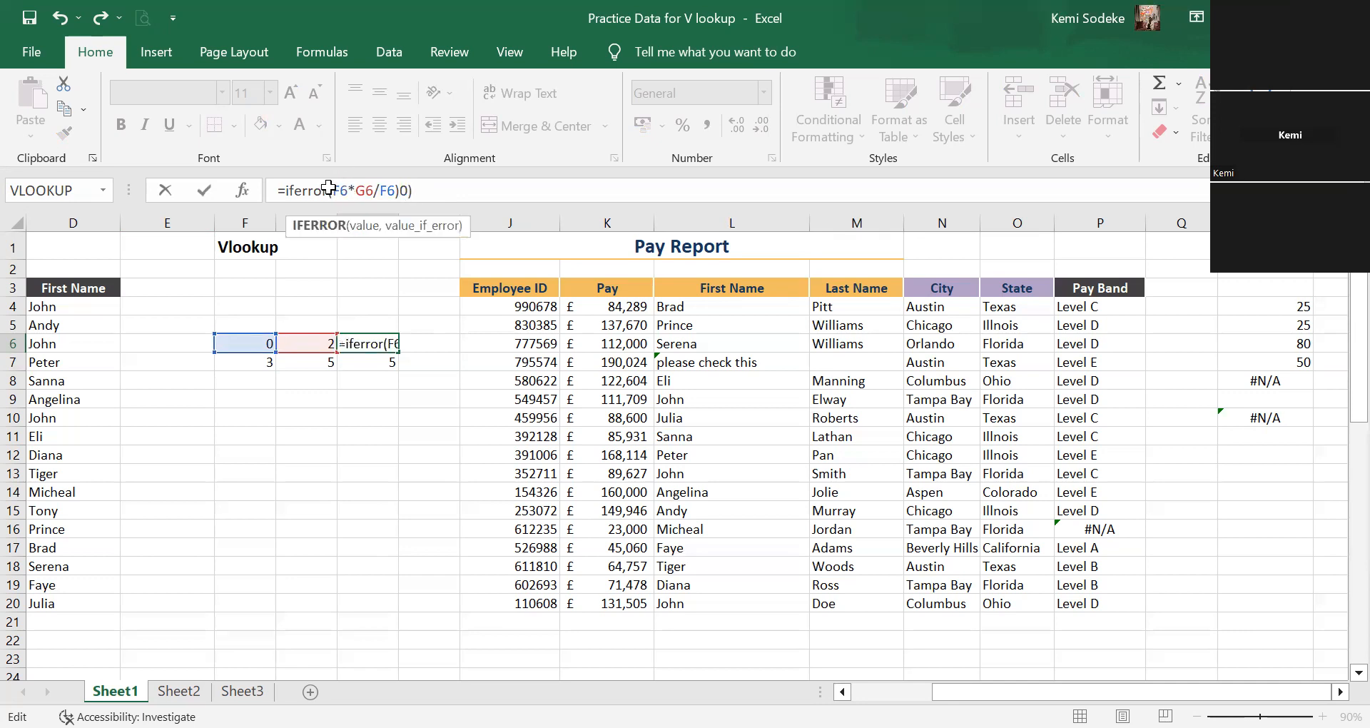
pyautogui.write('(')
pyautogui.press('Return')
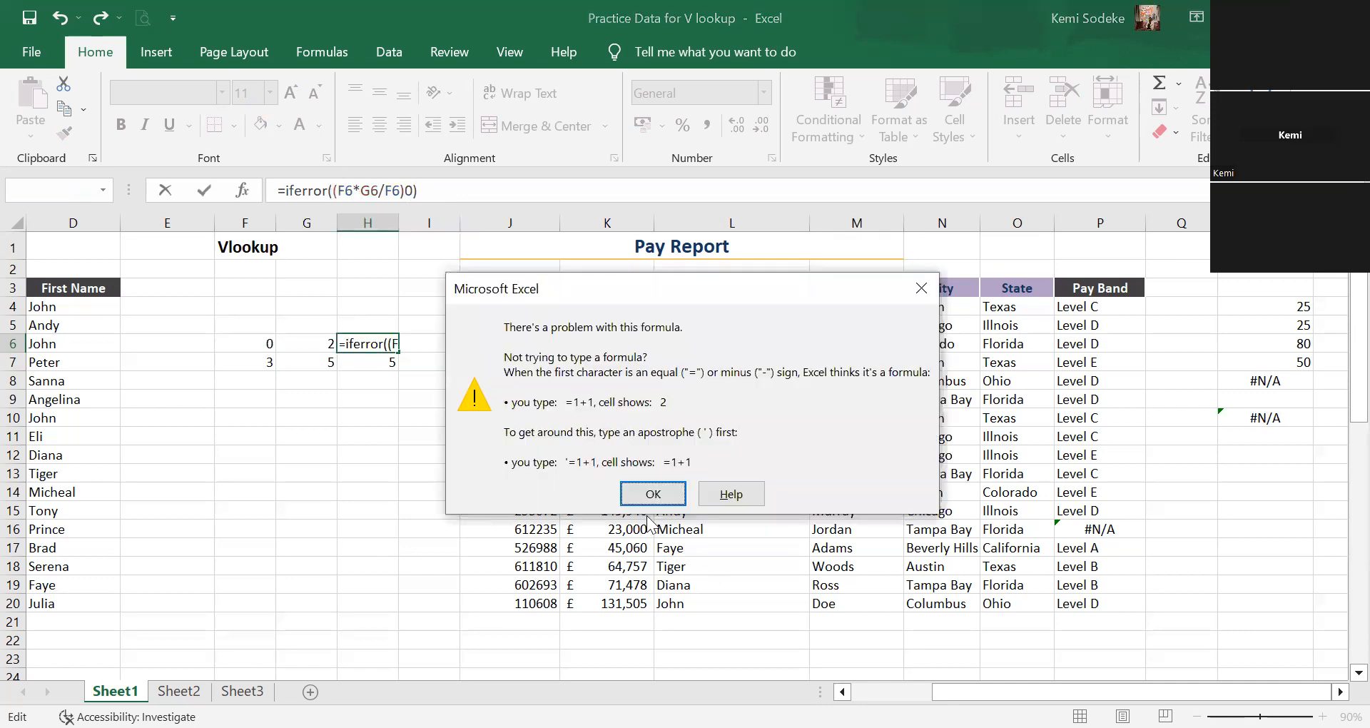
pyautogui.press('Return')
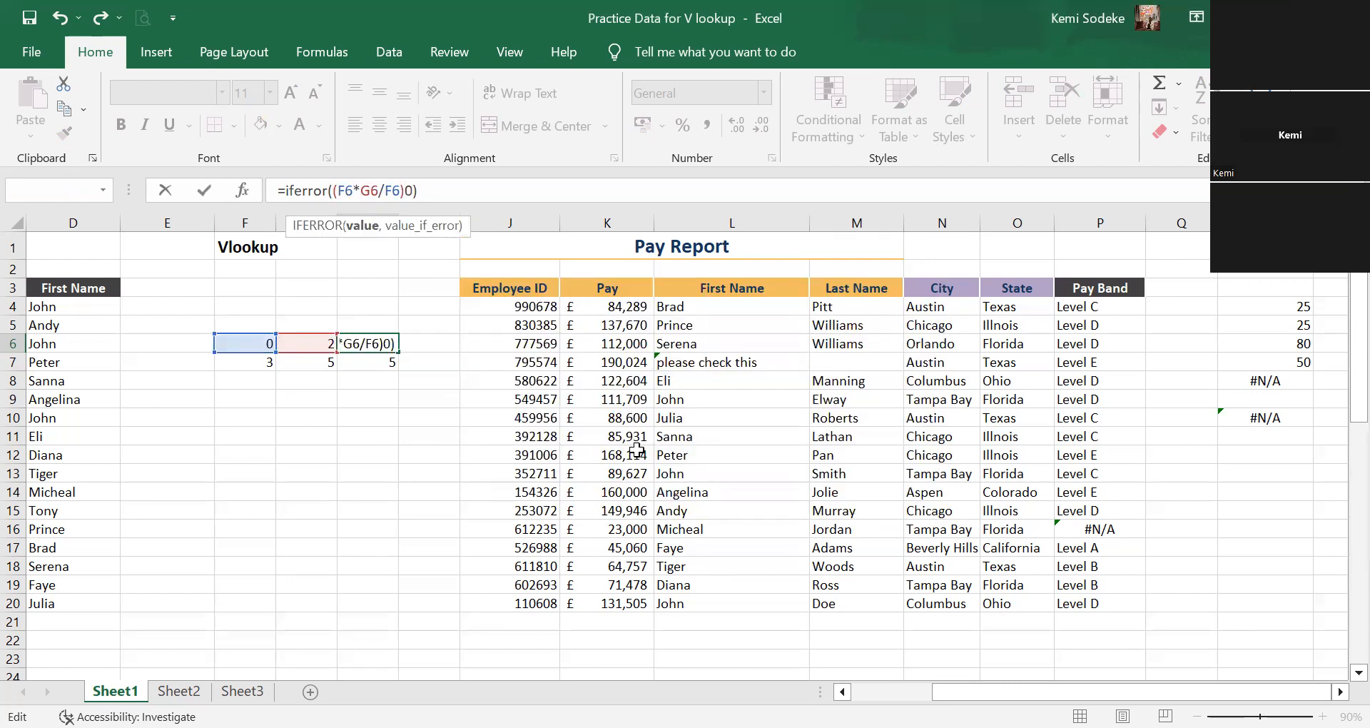
pyautogui.write(',')
pyautogui.press('Return')
# Copy the IFERROR formula from H6 down to H7 and check both cells.
pyautogui.click(388, 344)
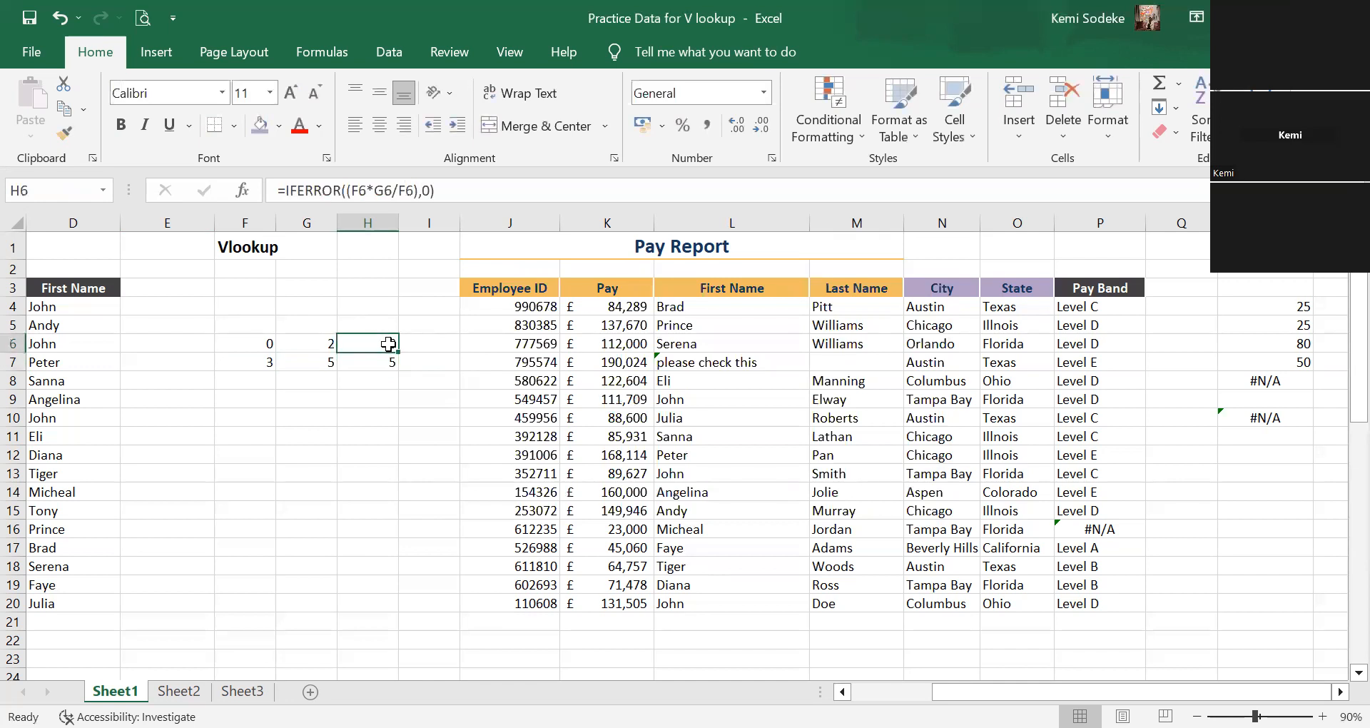
pyautogui.moveTo(397, 351); pyautogui.dragTo(388, 363)
pyautogui.click(387, 361)
pyautogui.click(384, 343)
pyautogui.click(349, 451)
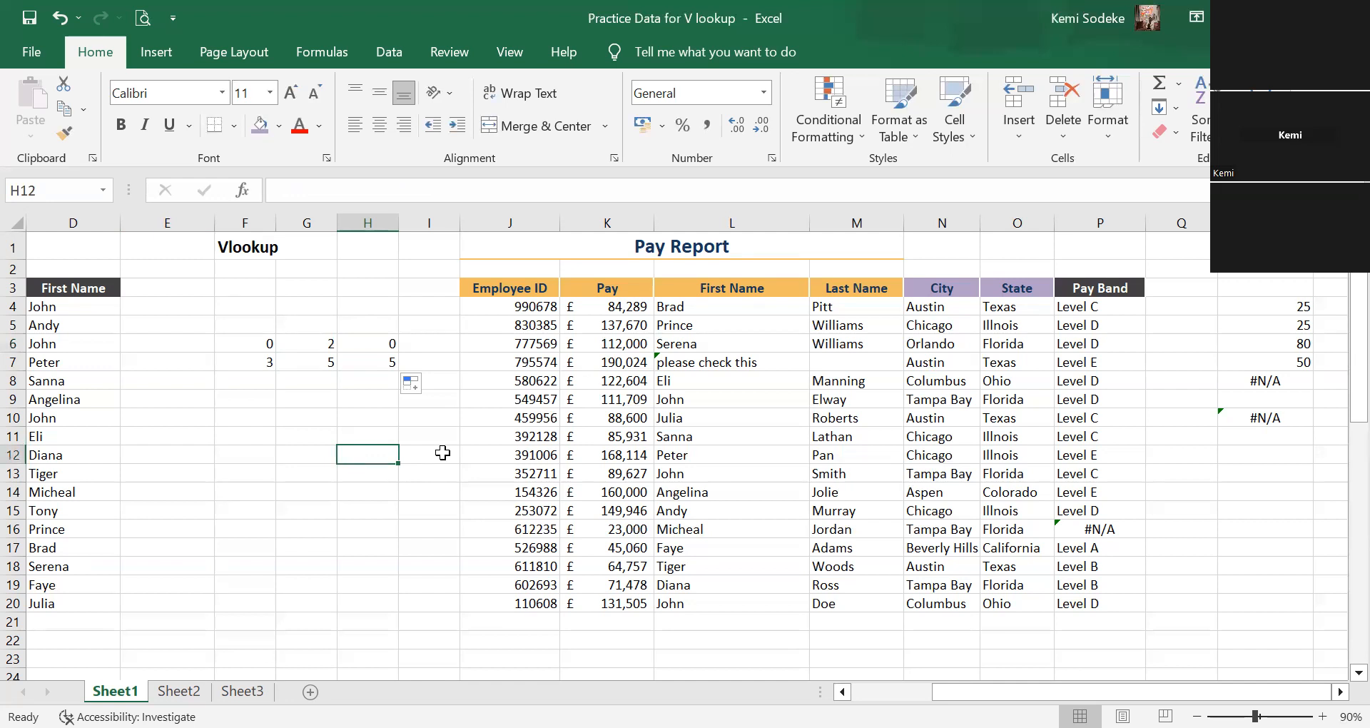
# Look over the Pay Report and the source tables, down to the Employee ID, City and State table.
pyautogui.click(342, 401)
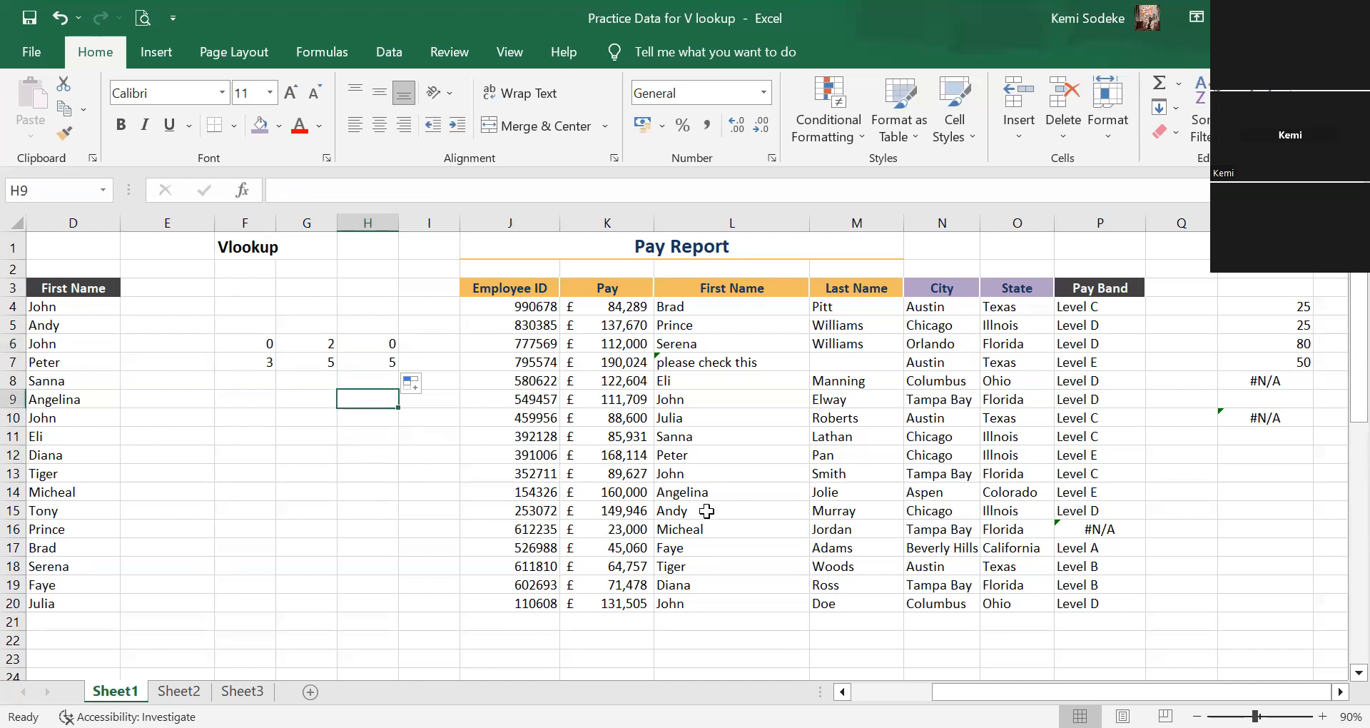
pyautogui.click(1168, 532)
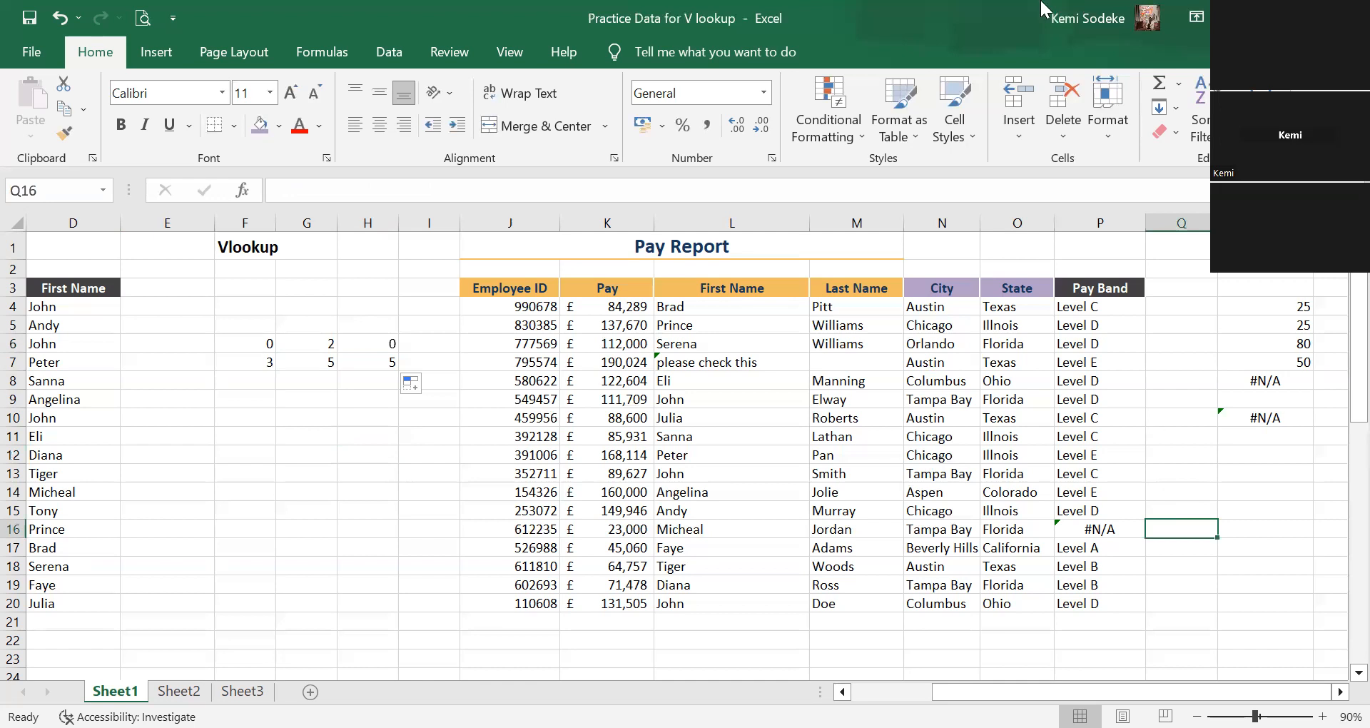
pyautogui.click(384, 504)
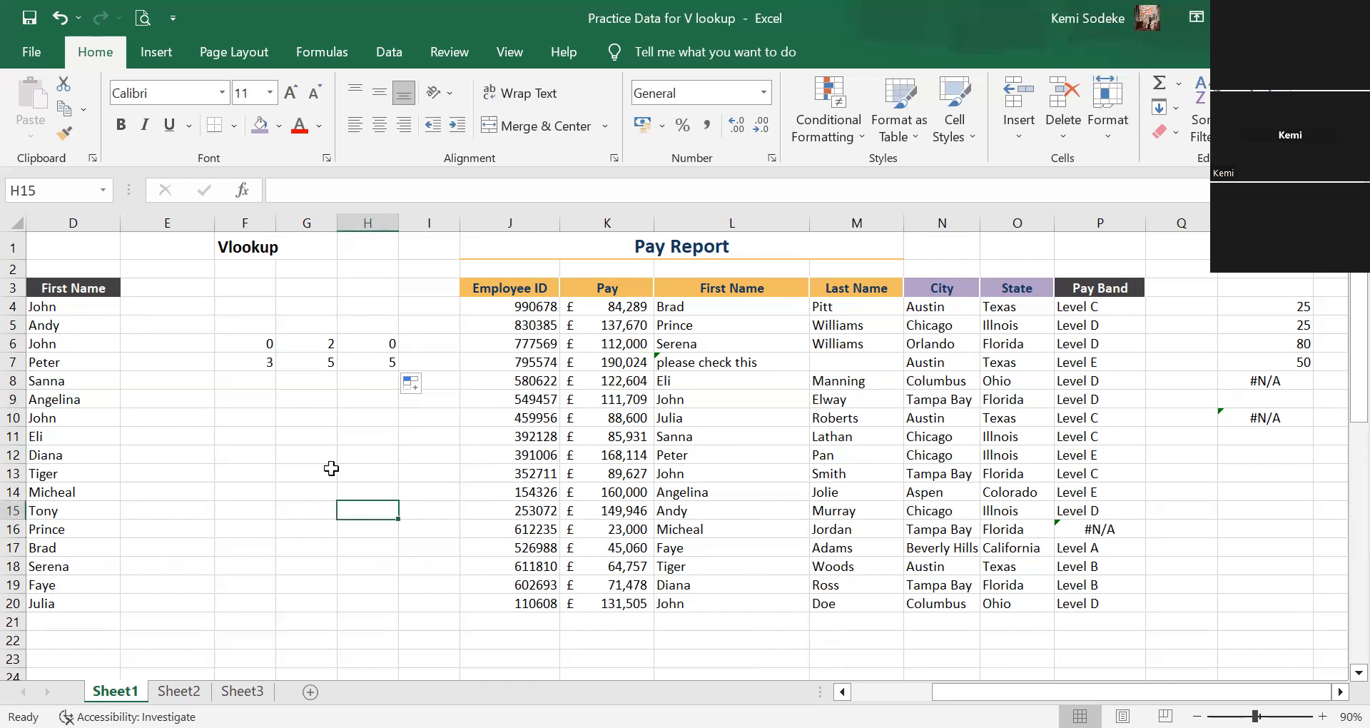
pyautogui.scroll(-2, 401, 464)
pyautogui.scroll(-1, 399, 453)
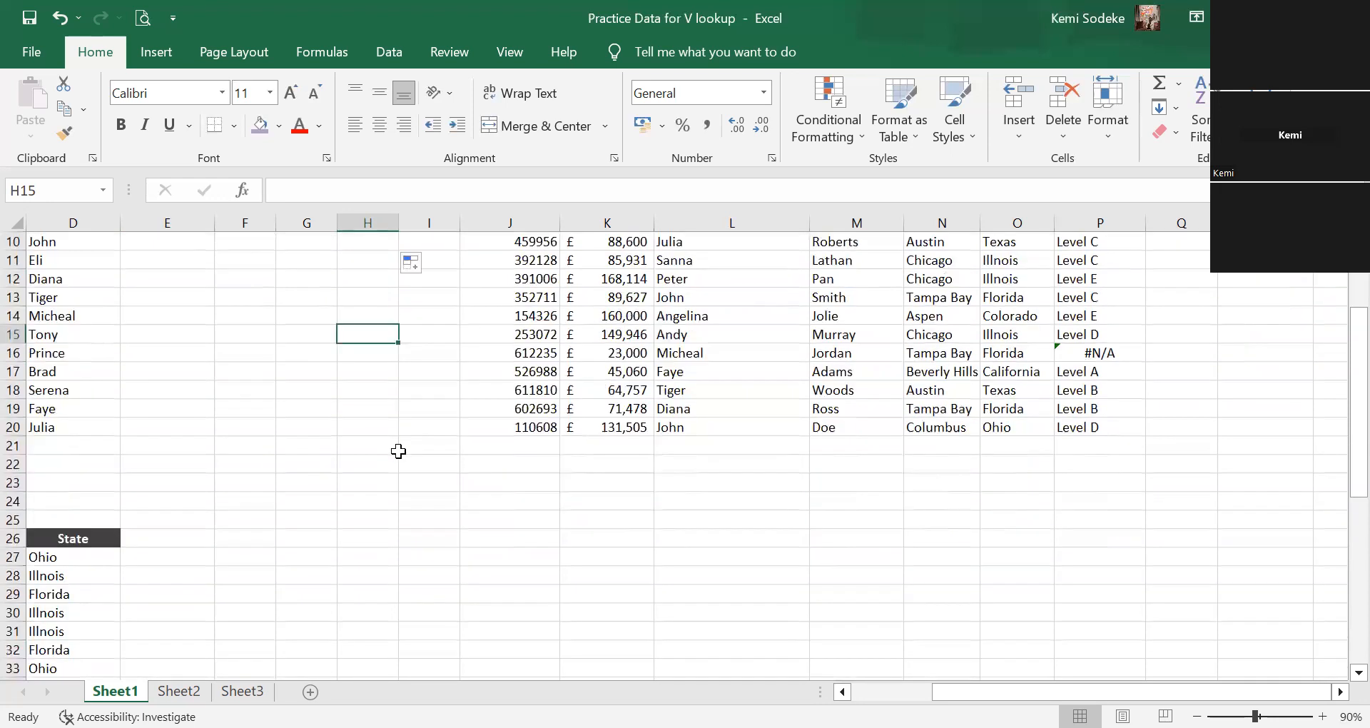
pyautogui.scroll(3, 399, 454)
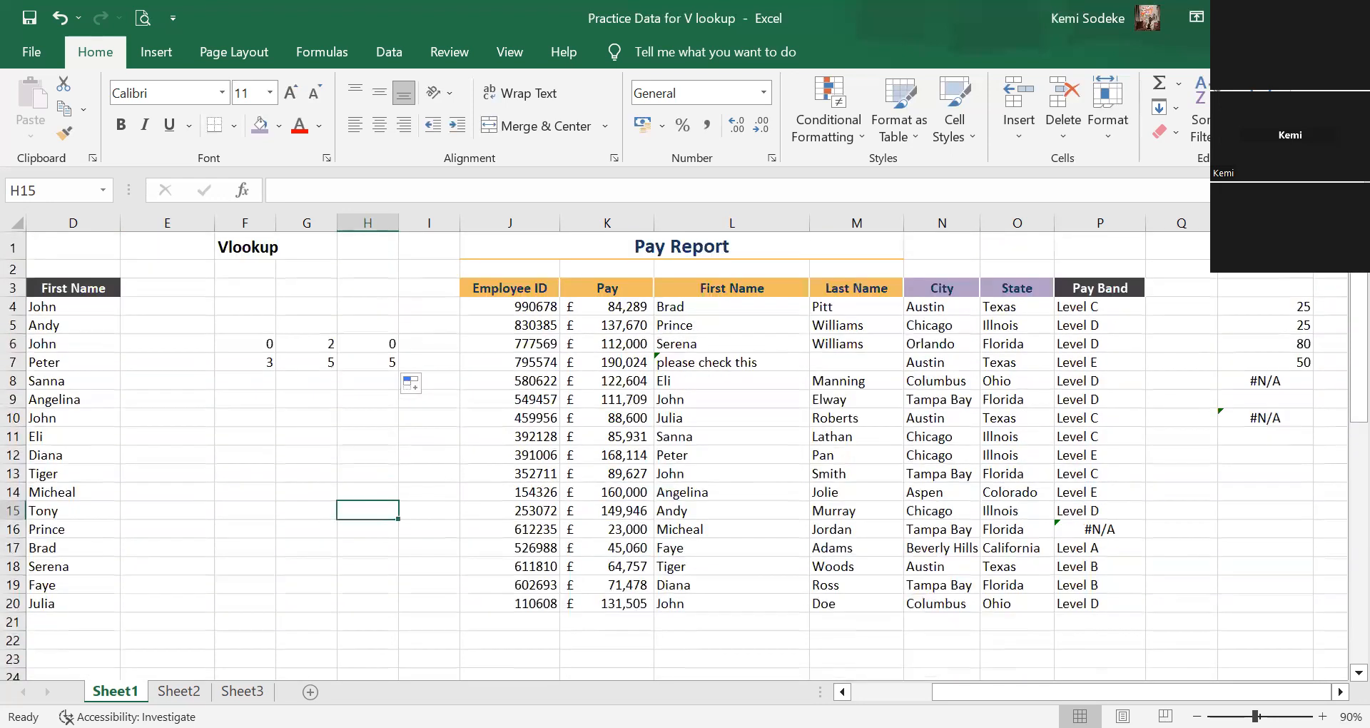
pyautogui.hscroll(-2, 457, 524)
pyautogui.scroll(-5, 457, 525)
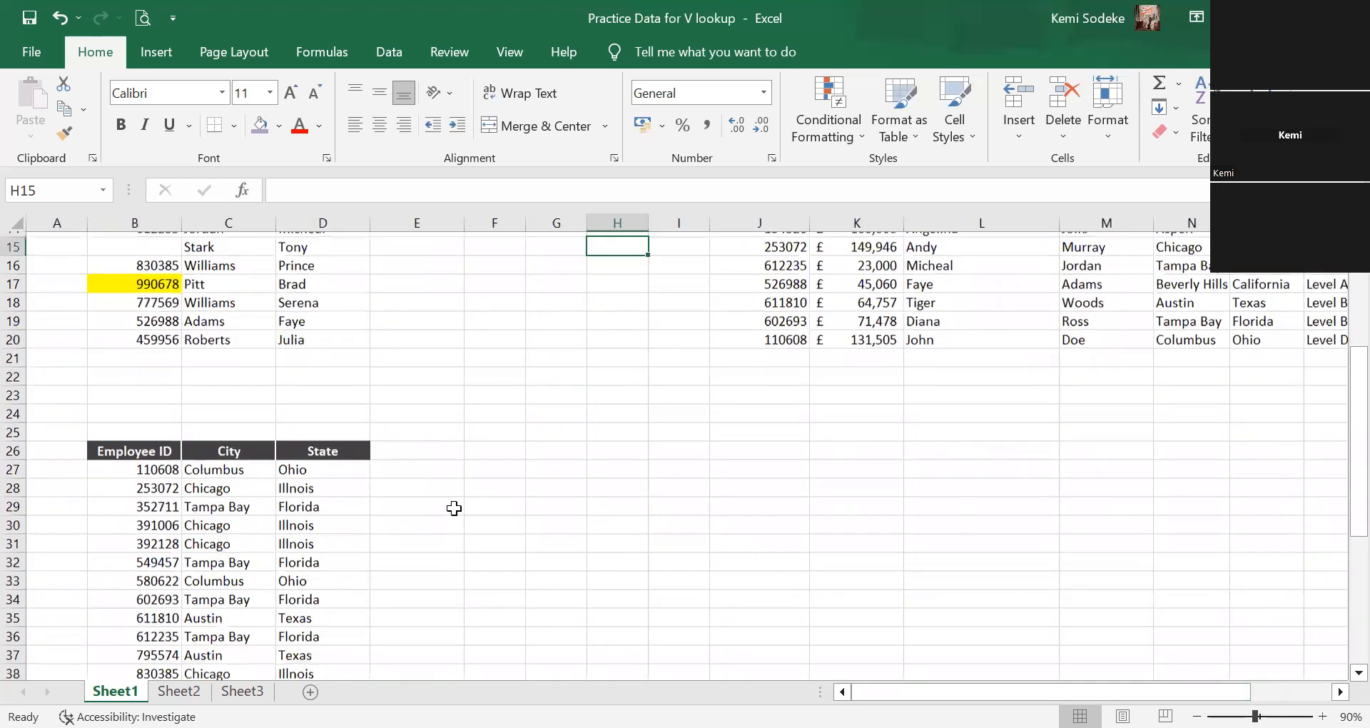
# Switch from the VLOOKUP practice file to the workbook Practice Data for H lookup.
pyautogui.scroll(-2, 454, 508)
pyautogui.click(508, 578)
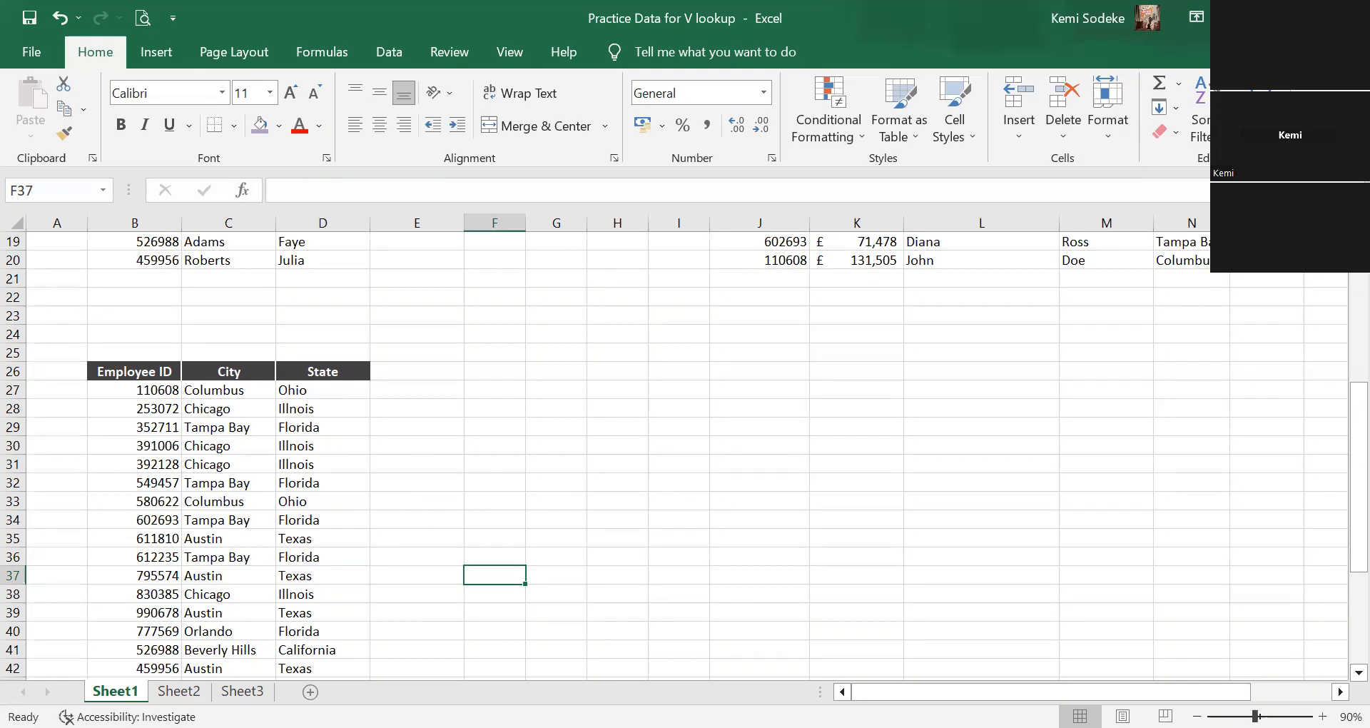
pyautogui.hotkey('alt', 'Tab')
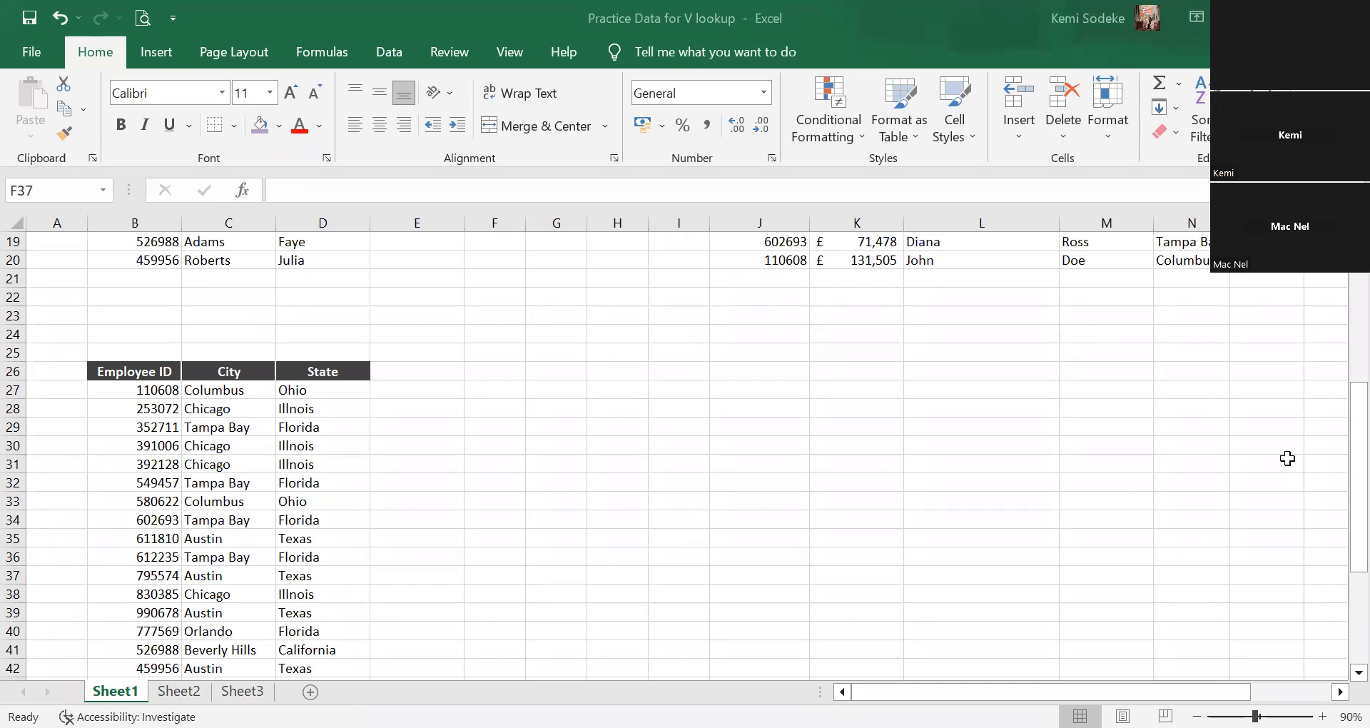
pyautogui.hotkey('alt', 'Tab')
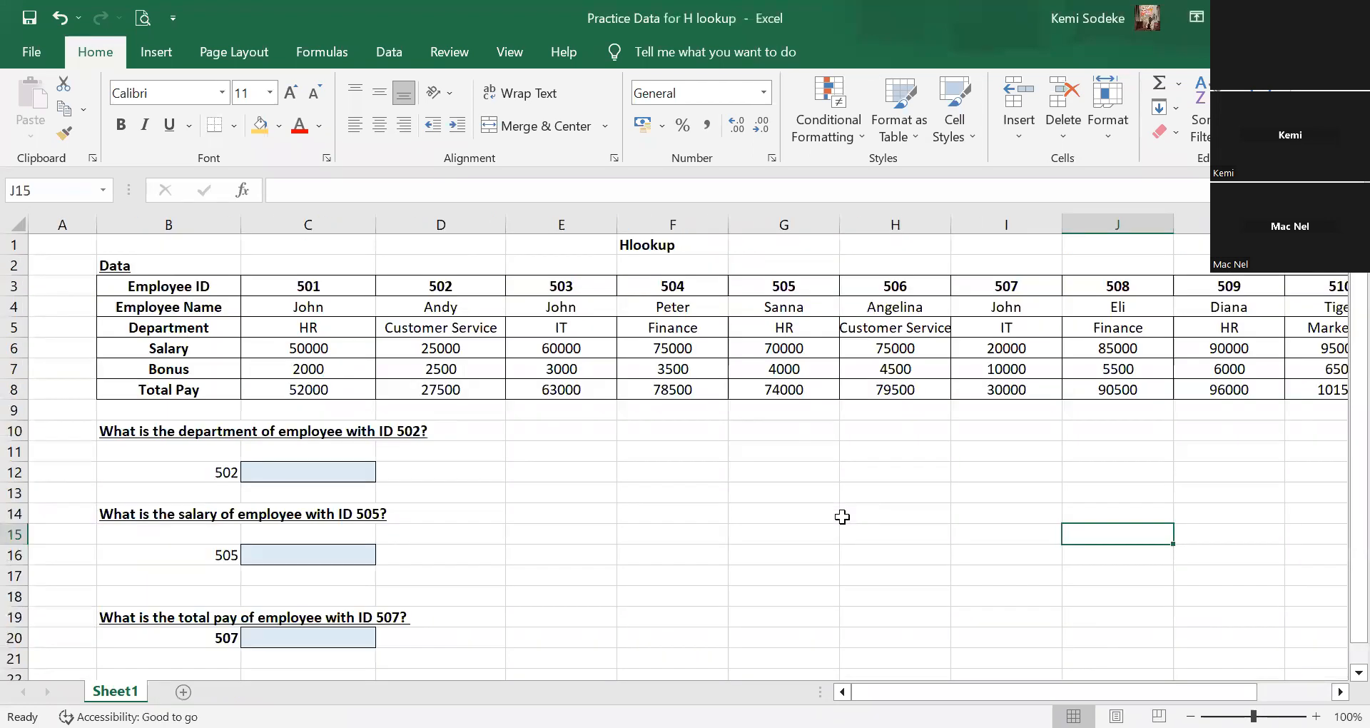
pyautogui.click(816, 515)
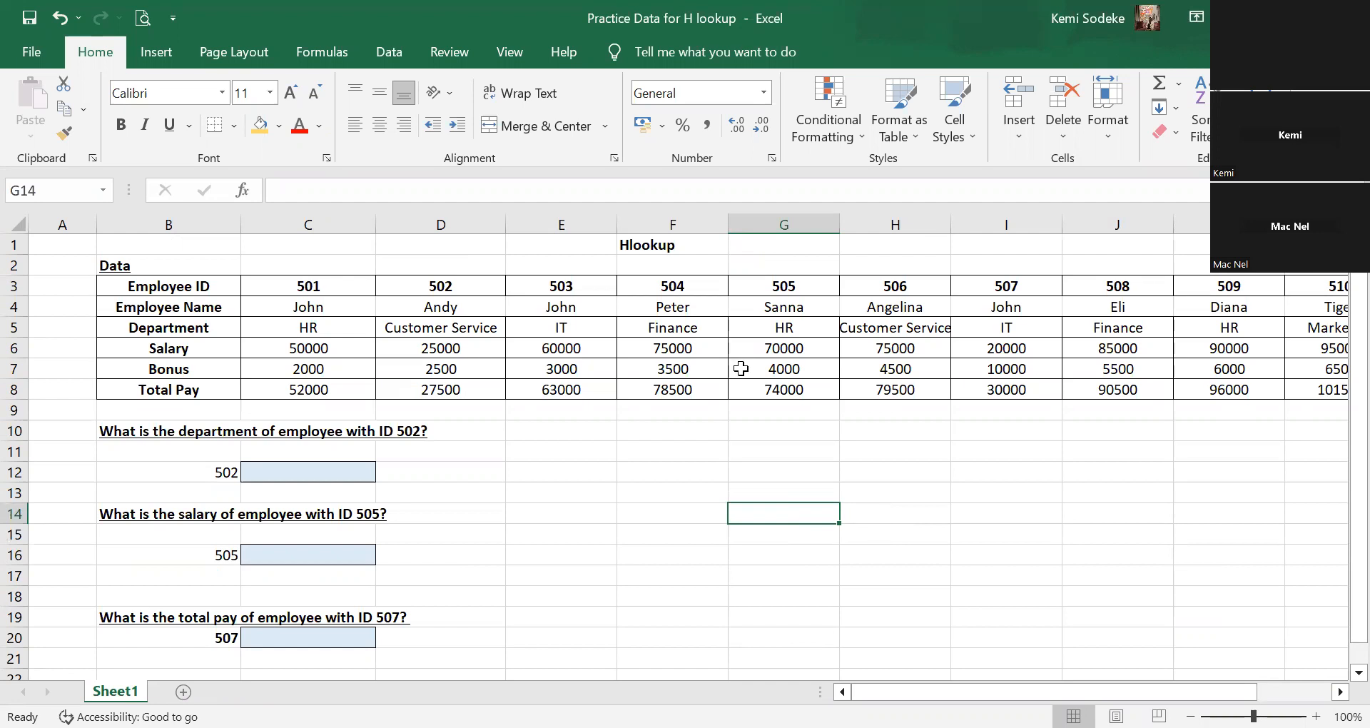
pyautogui.click(664, 495)
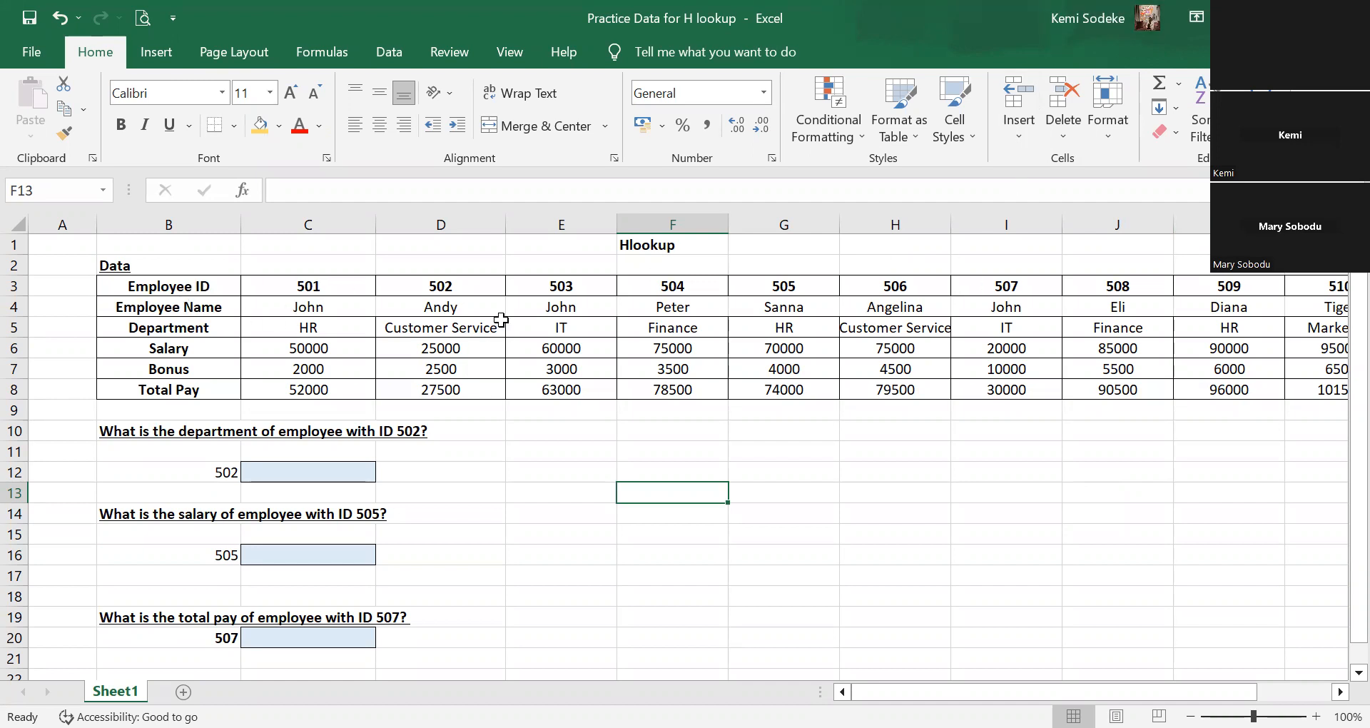
# Examine the horizontal employee table: its row labels from Employee ID to Total Pay, its last column, and the Department row.
pyautogui.click(29, 287)
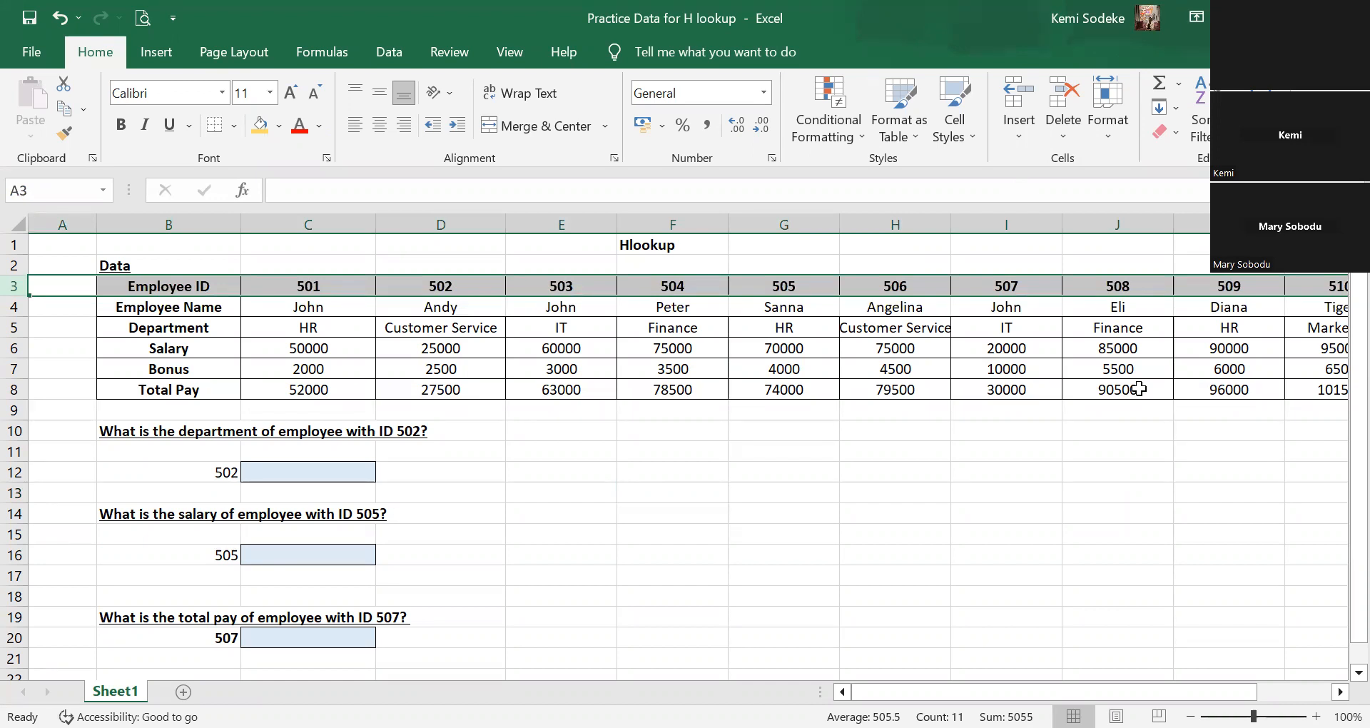
pyautogui.click(212, 310)
pyautogui.click(226, 327)
pyautogui.click(216, 349)
pyautogui.click(213, 369)
pyautogui.click(189, 387)
pyautogui.hscroll(5, 1024, 512)
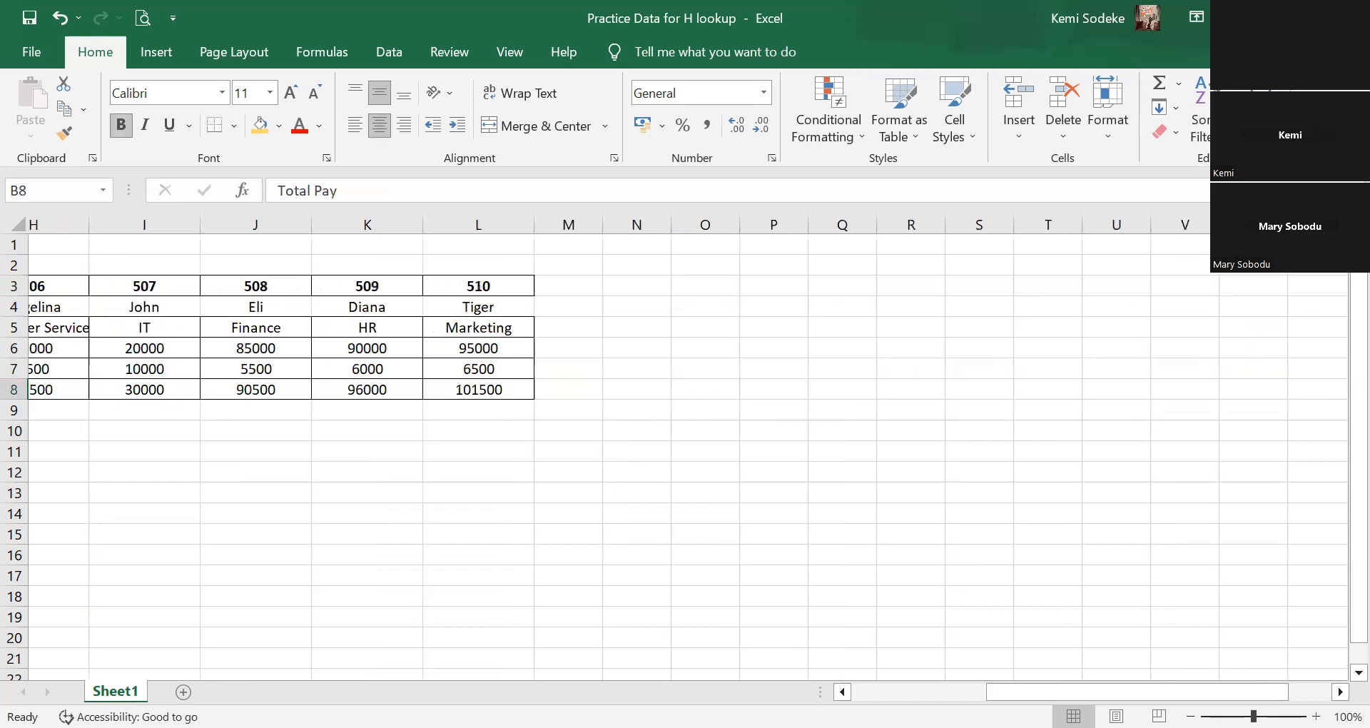
pyautogui.hscroll(2, 1023, 511)
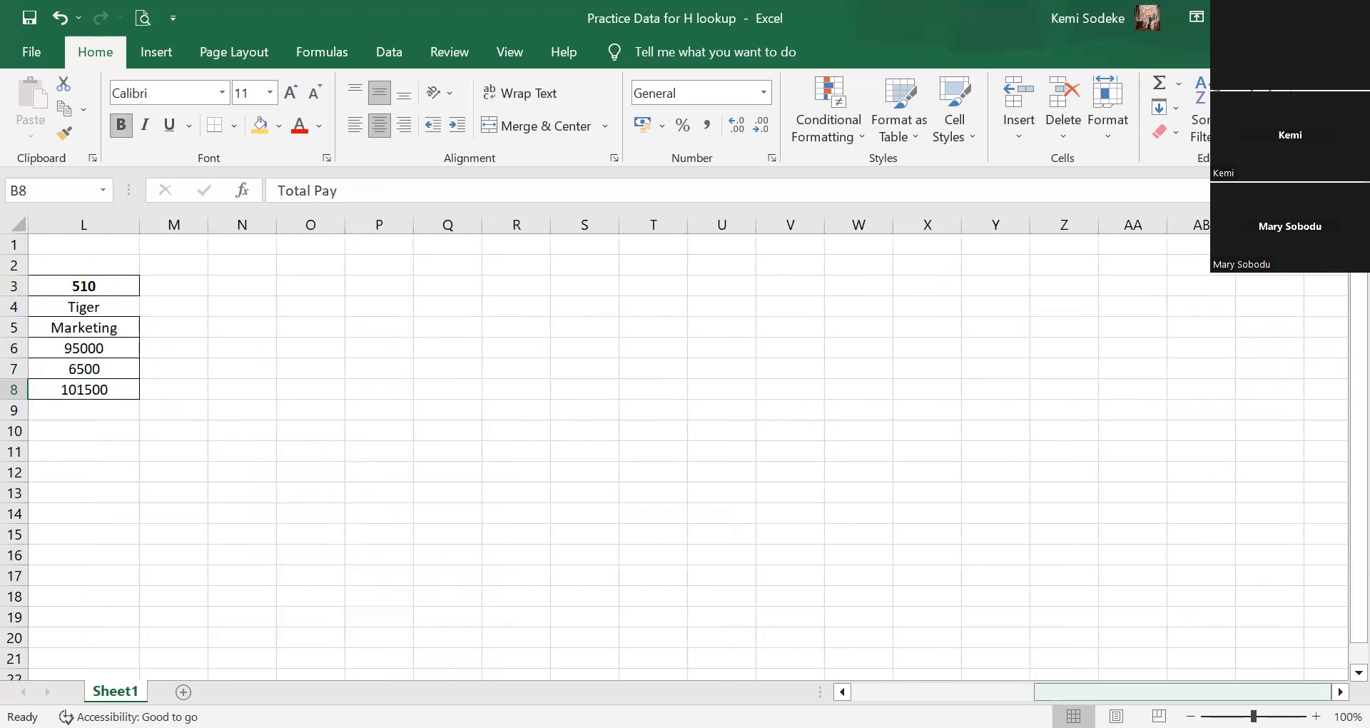
pyautogui.hscroll(-7, 768, 501)
pyautogui.click(775, 496)
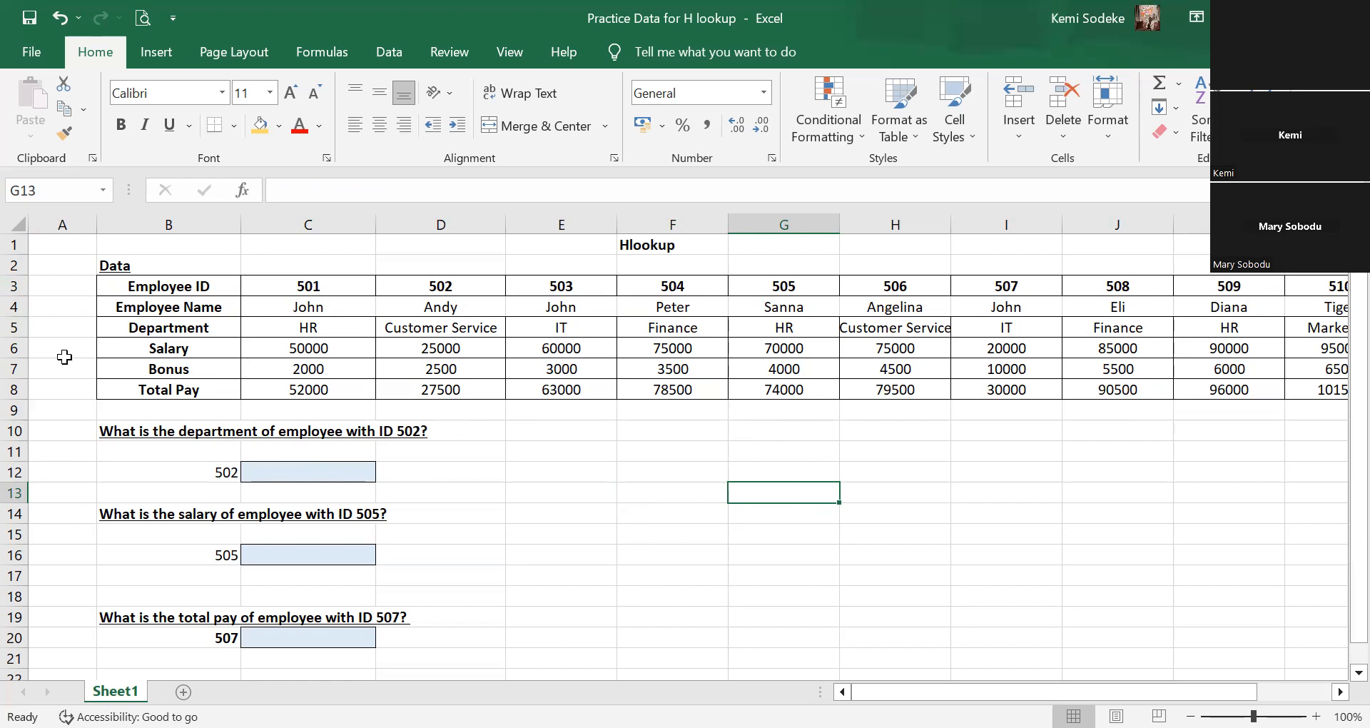
pyautogui.click(15, 329)
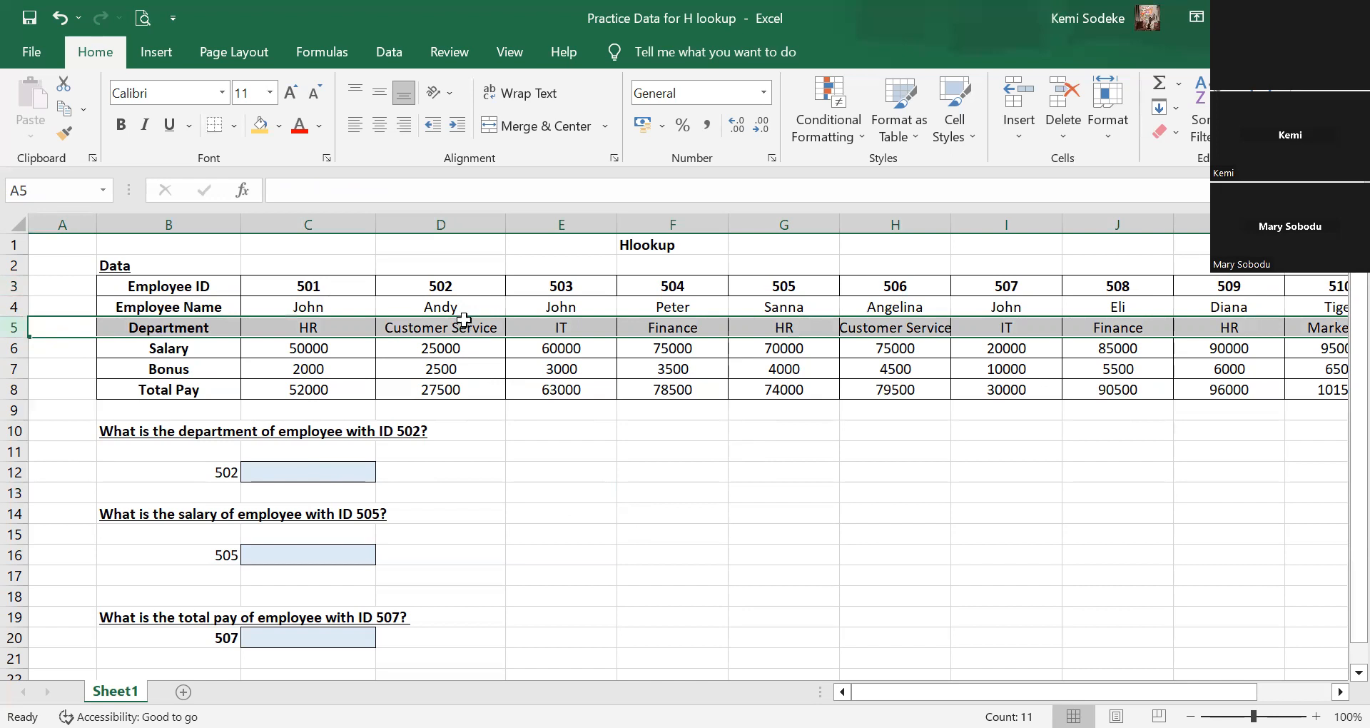
pyautogui.click(14, 288)
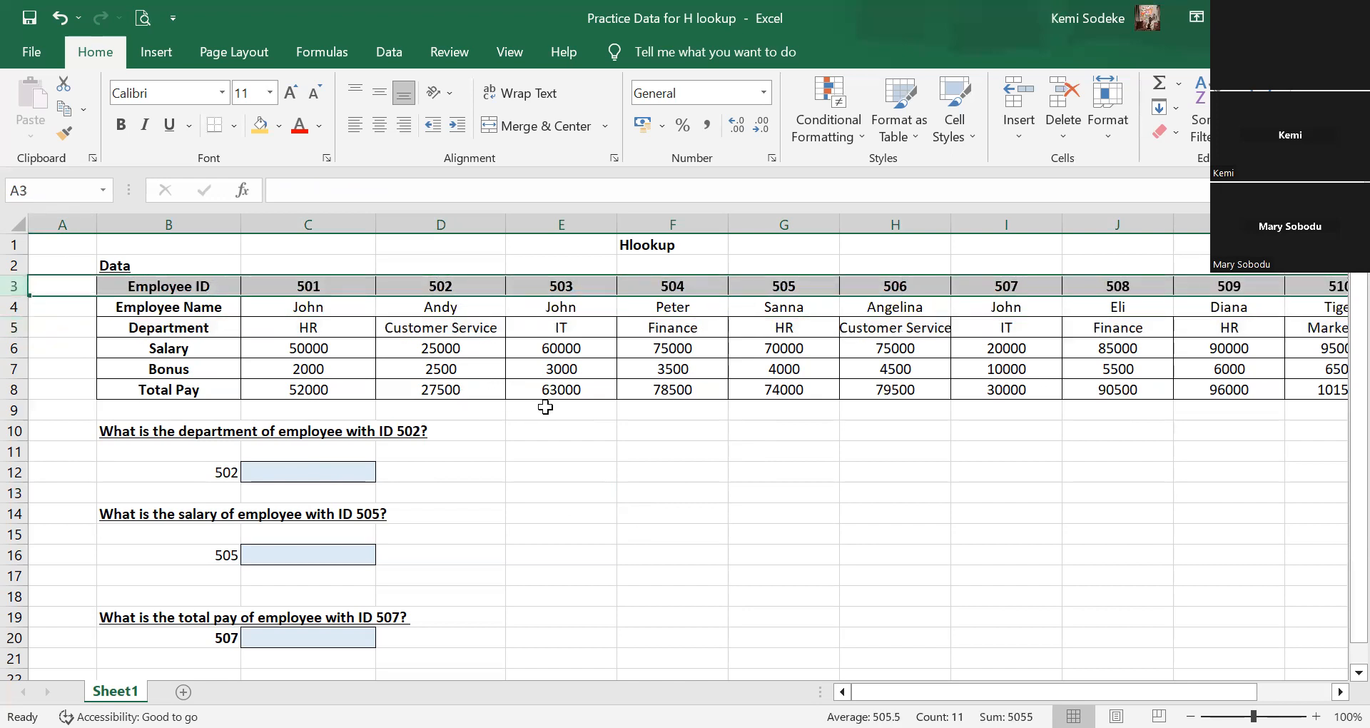
# Start an HLOOKUP in C12 for the department question, with its function arguments open and B12 as the lookup value.
pyautogui.click(272, 477)
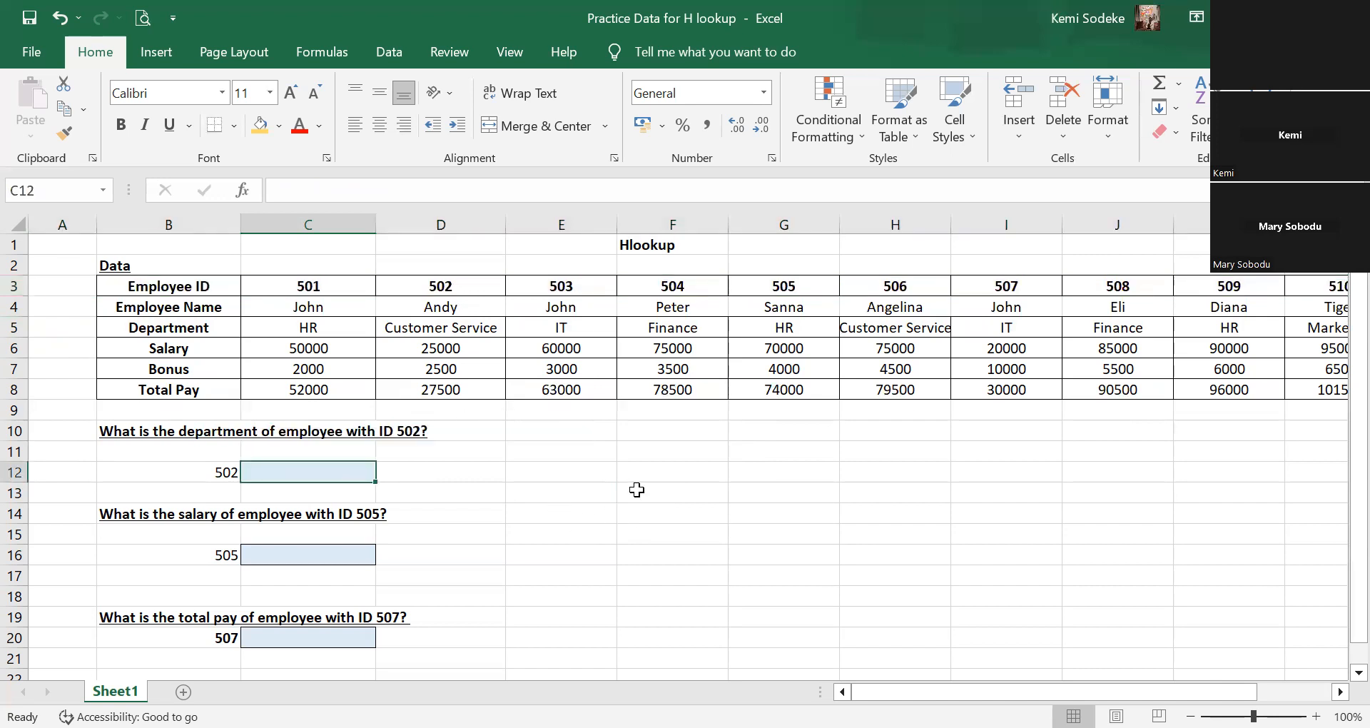
pyautogui.write('=')
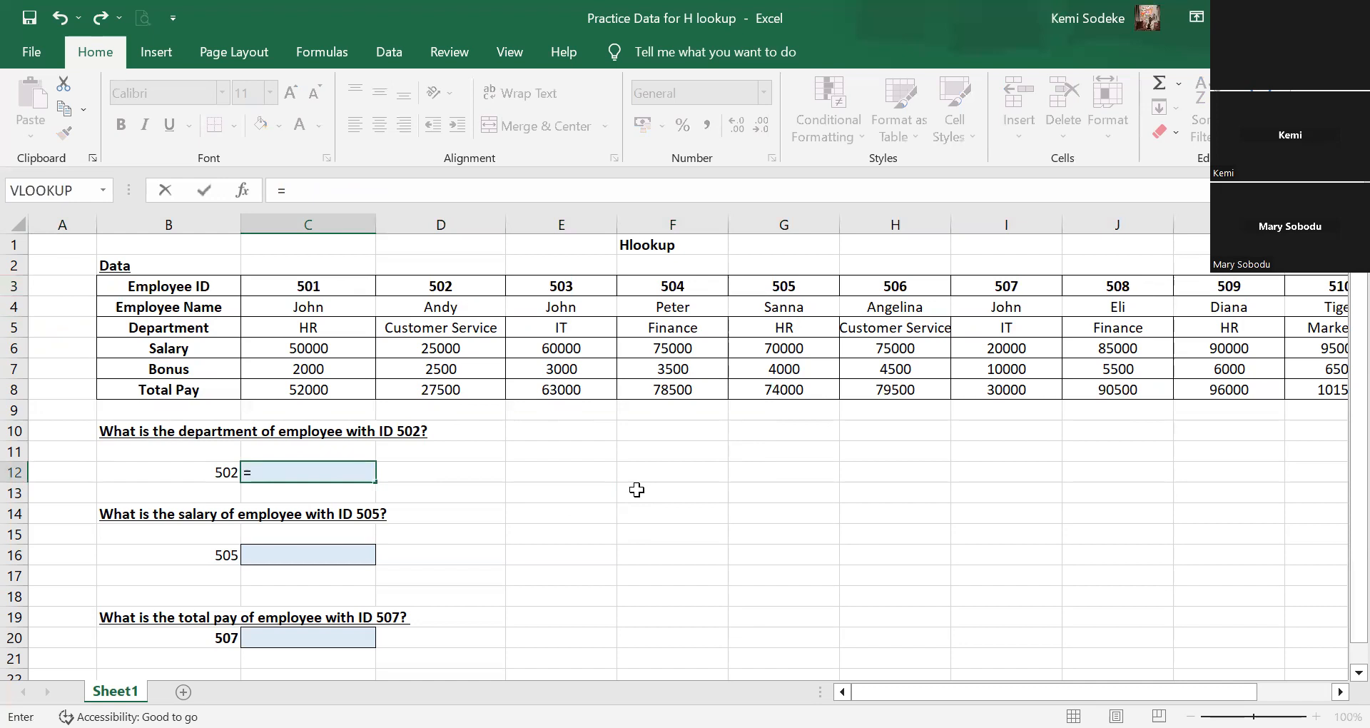
pyautogui.write('hlookup')
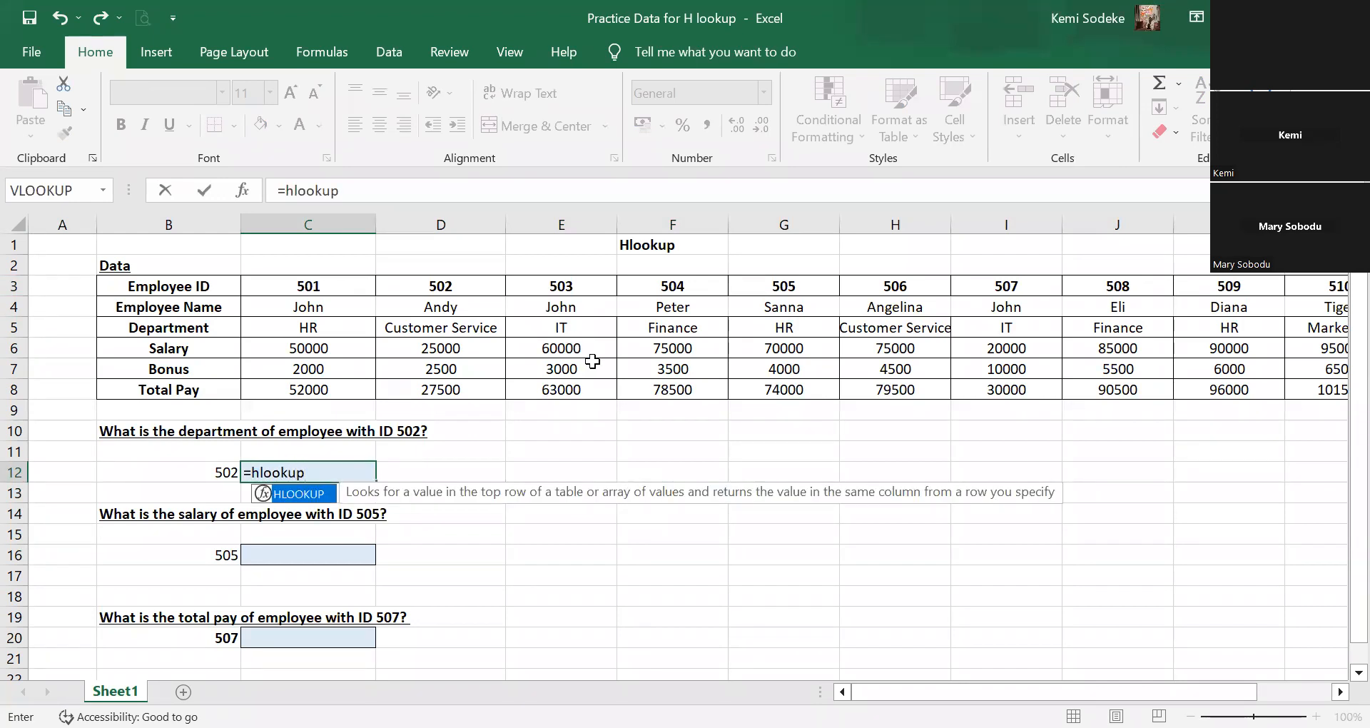
pyautogui.write('(')
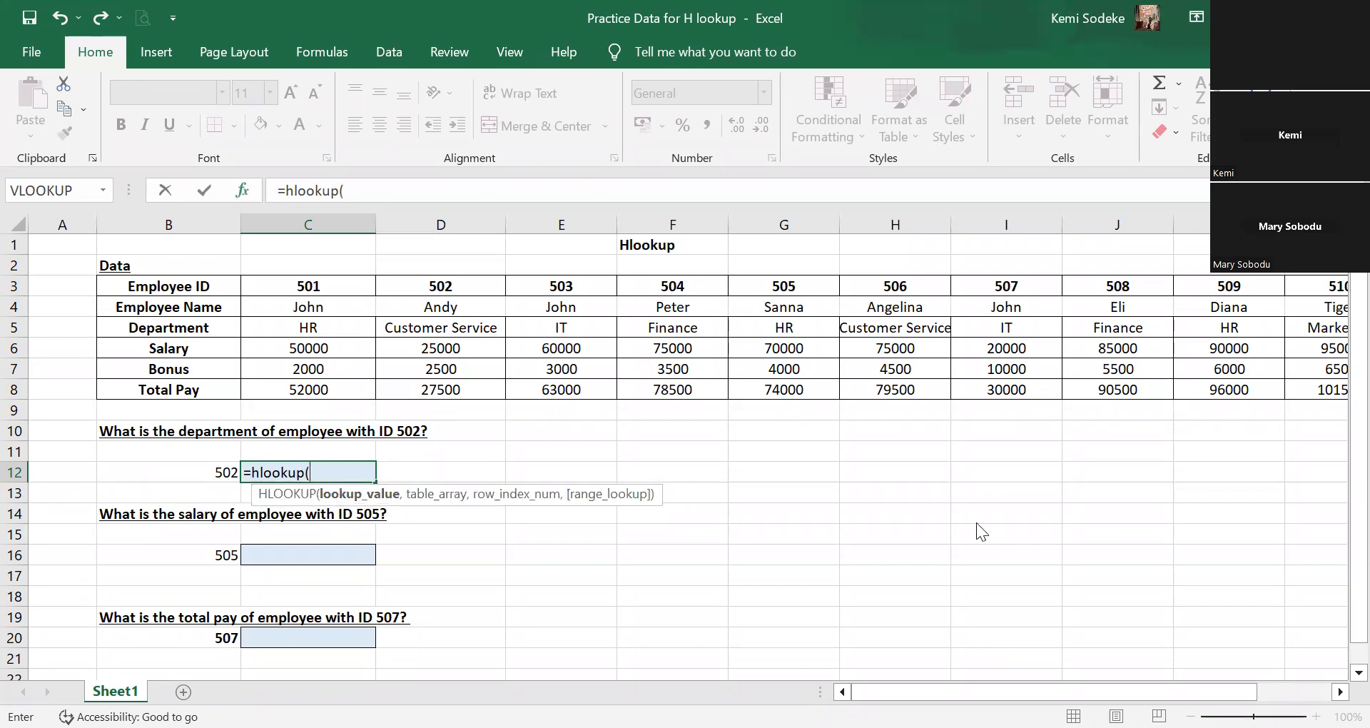
pyautogui.hotkey('ctrl', 'a')
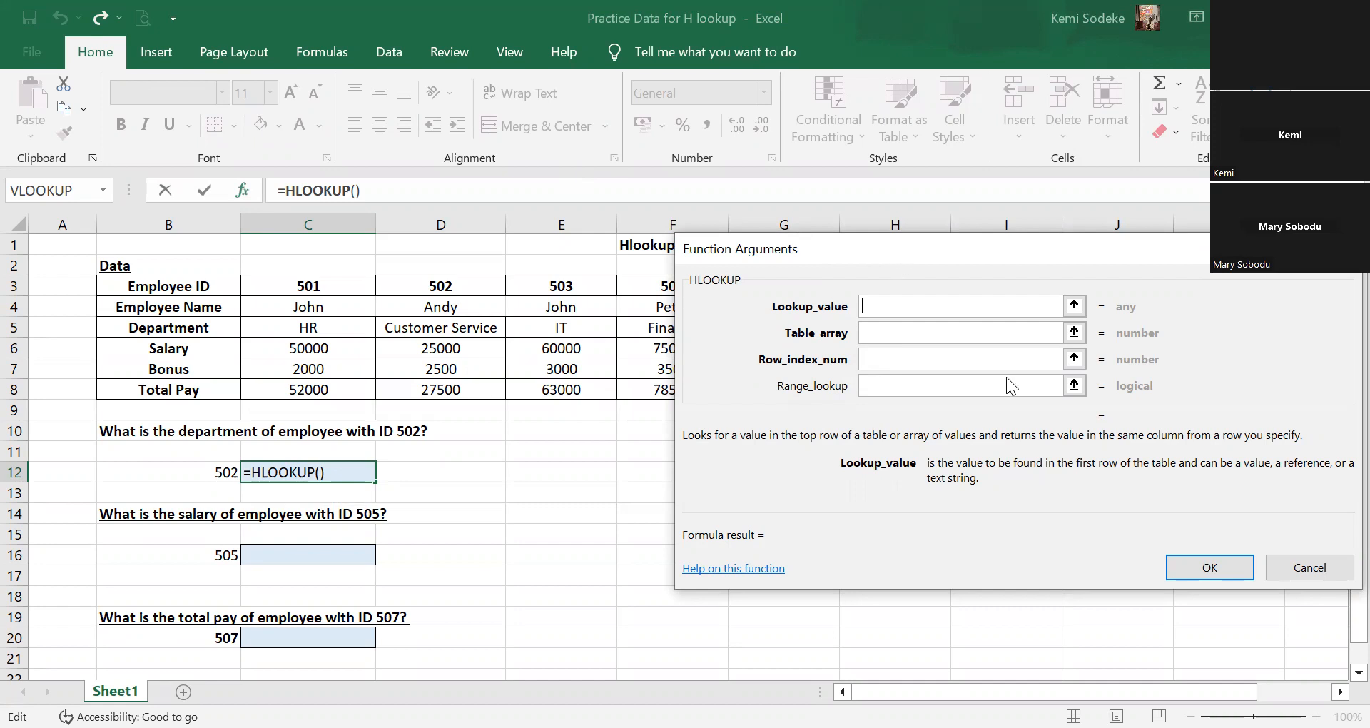
pyautogui.moveTo(1006, 377); pyautogui.dragTo(1114, 549)
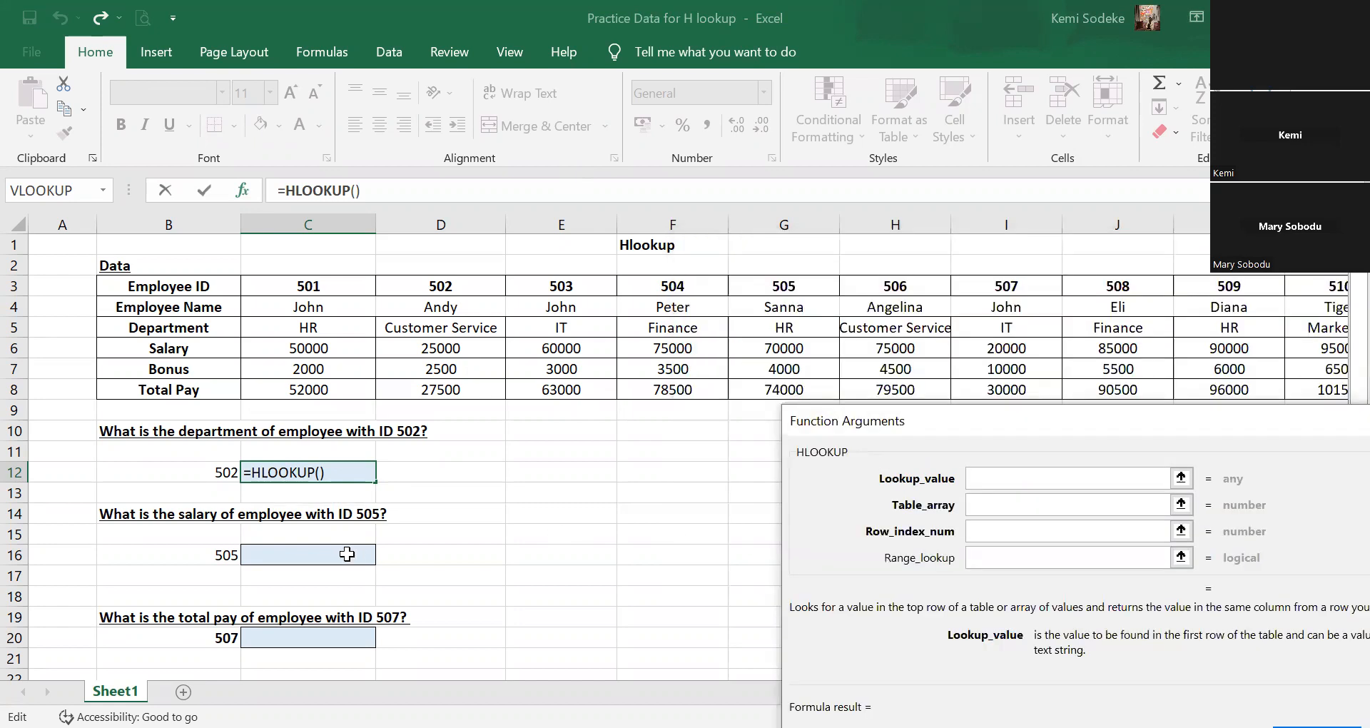
pyautogui.click(217, 474)
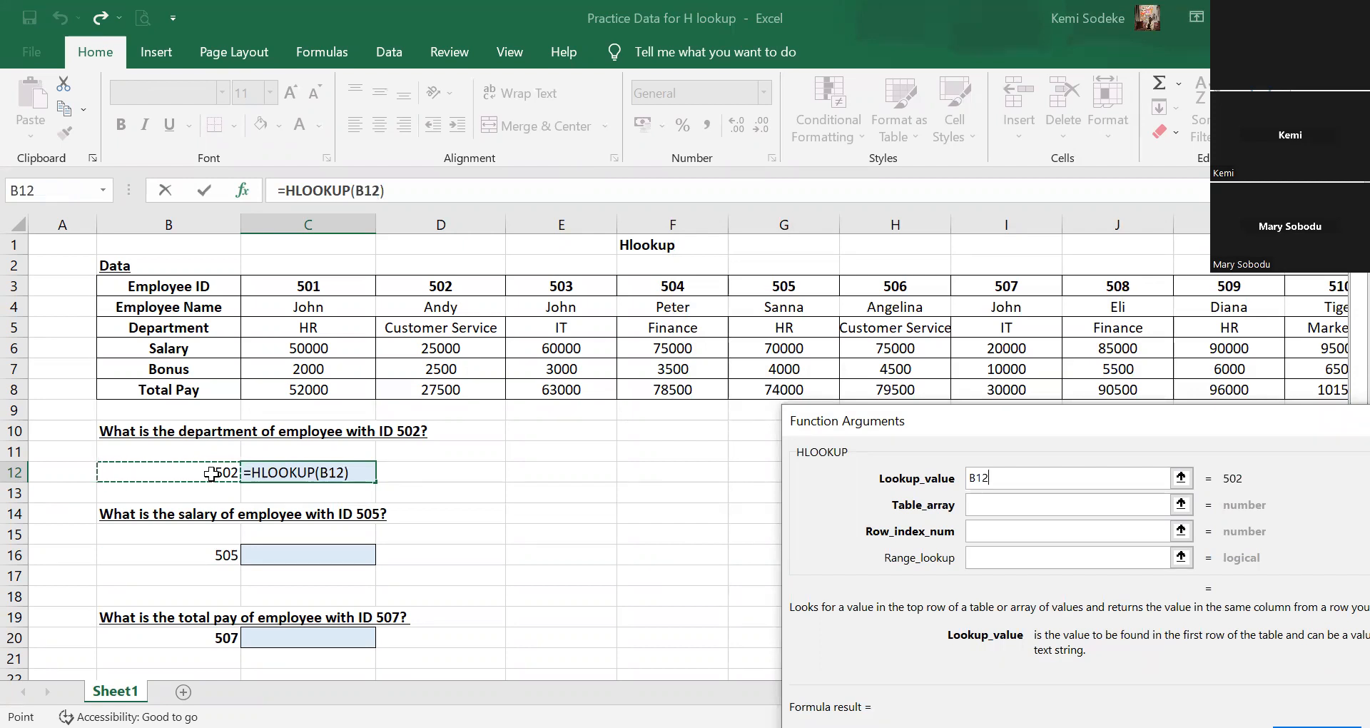
# Set the HLOOKUP table array to the whole employee table, B3:L8.
pyautogui.click(994, 505)
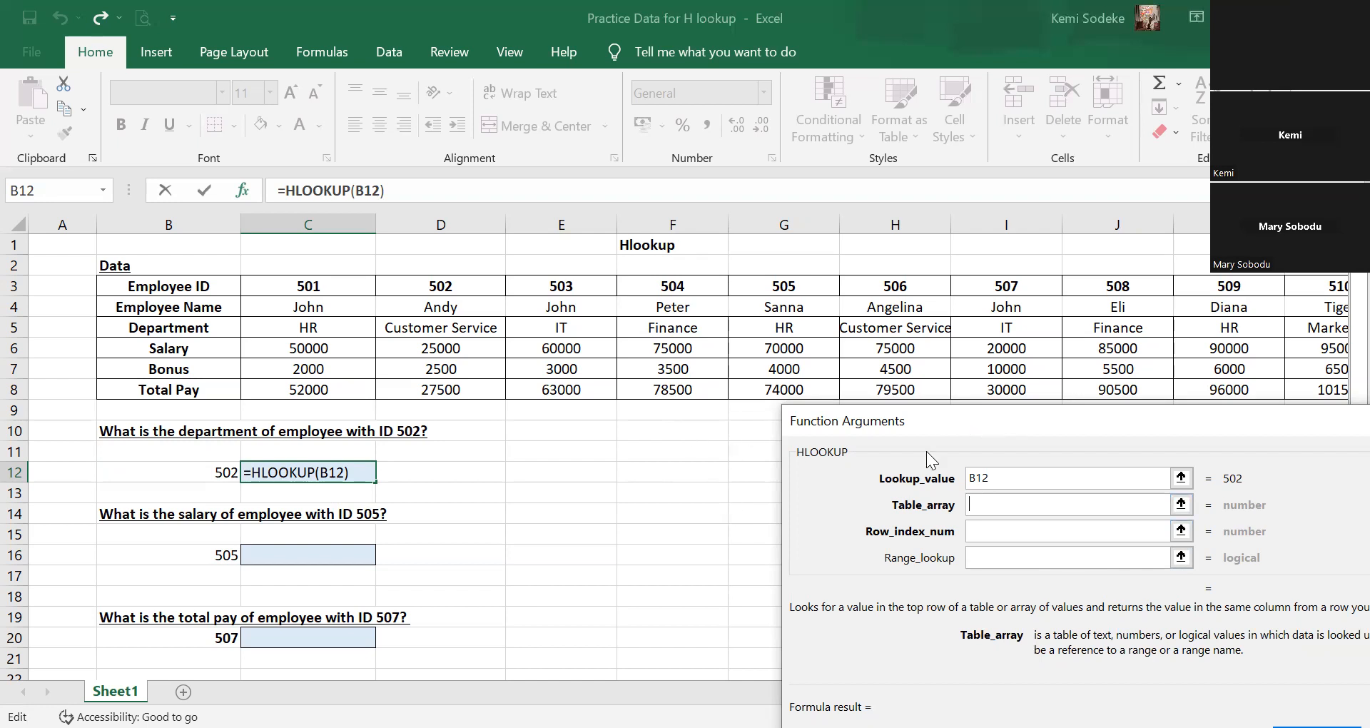
pyautogui.moveTo(927, 451); pyautogui.dragTo(865, 482)
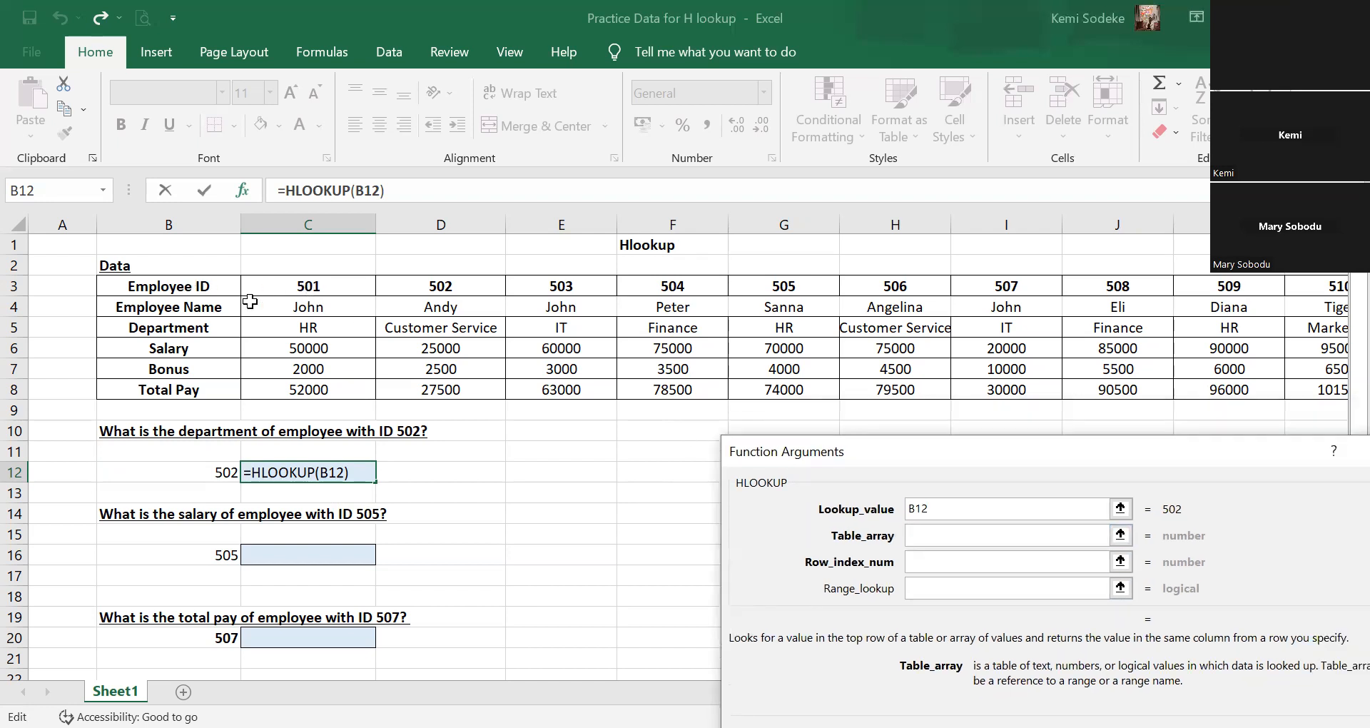
pyautogui.click(209, 289)
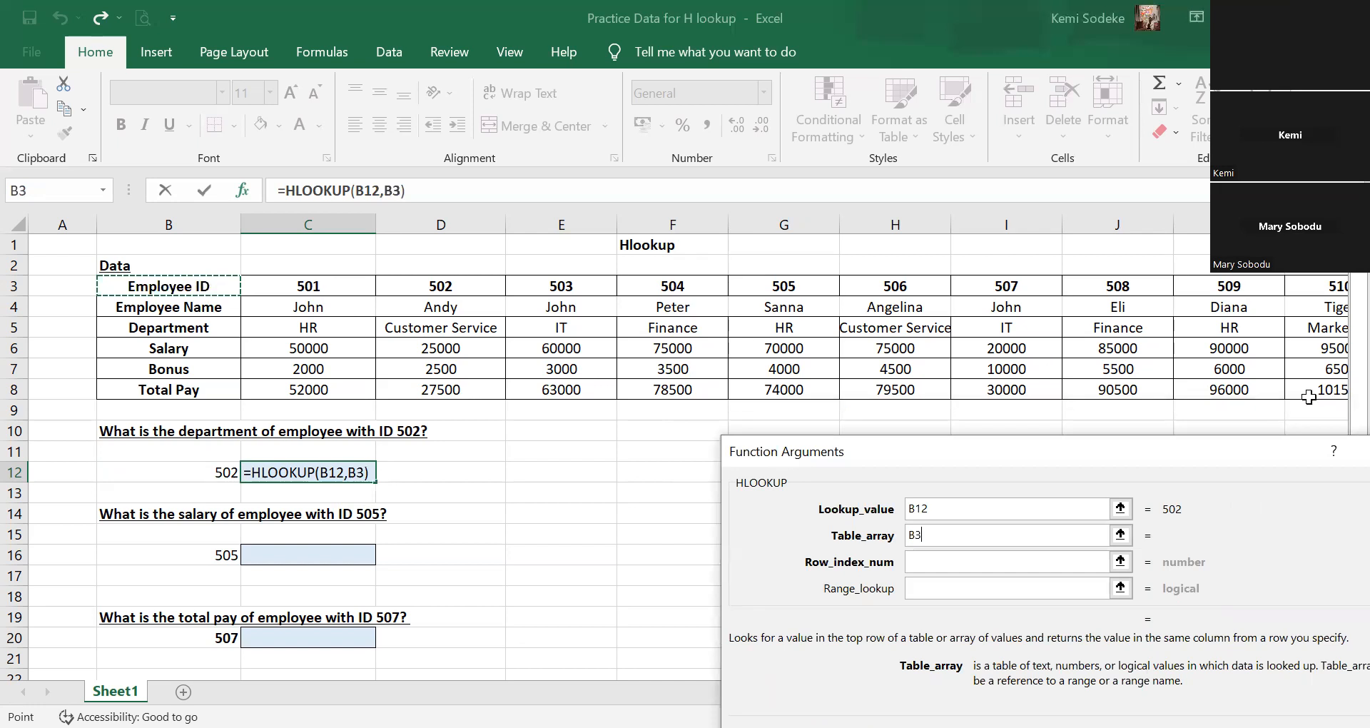
pyautogui.hotkey('ctrl', 'shift', 'Right')
pyautogui.hotkey('ctrl', 'shift', 'Down')
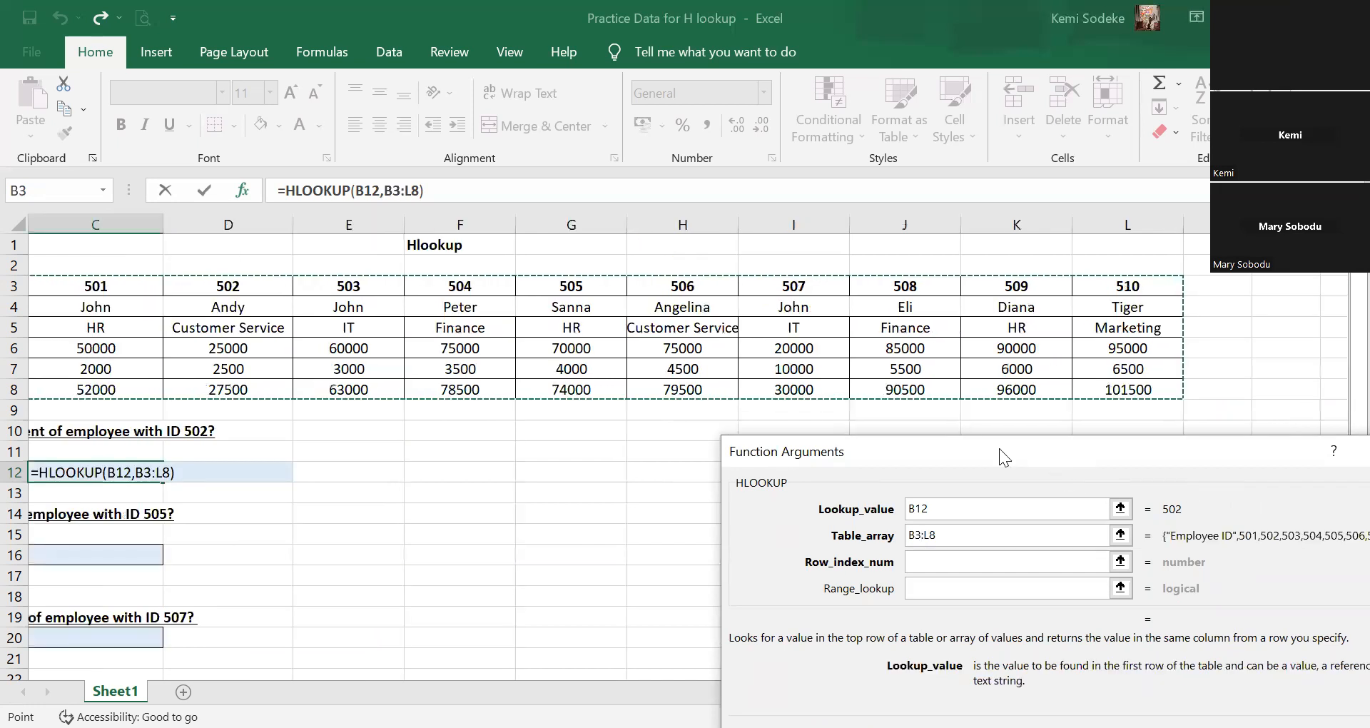
# Set the row index number to 3 and the range lookup to false, completing C12 as =HLOOKUP(B12,B3:L8,3,FALSE).
pyautogui.press('Tab')
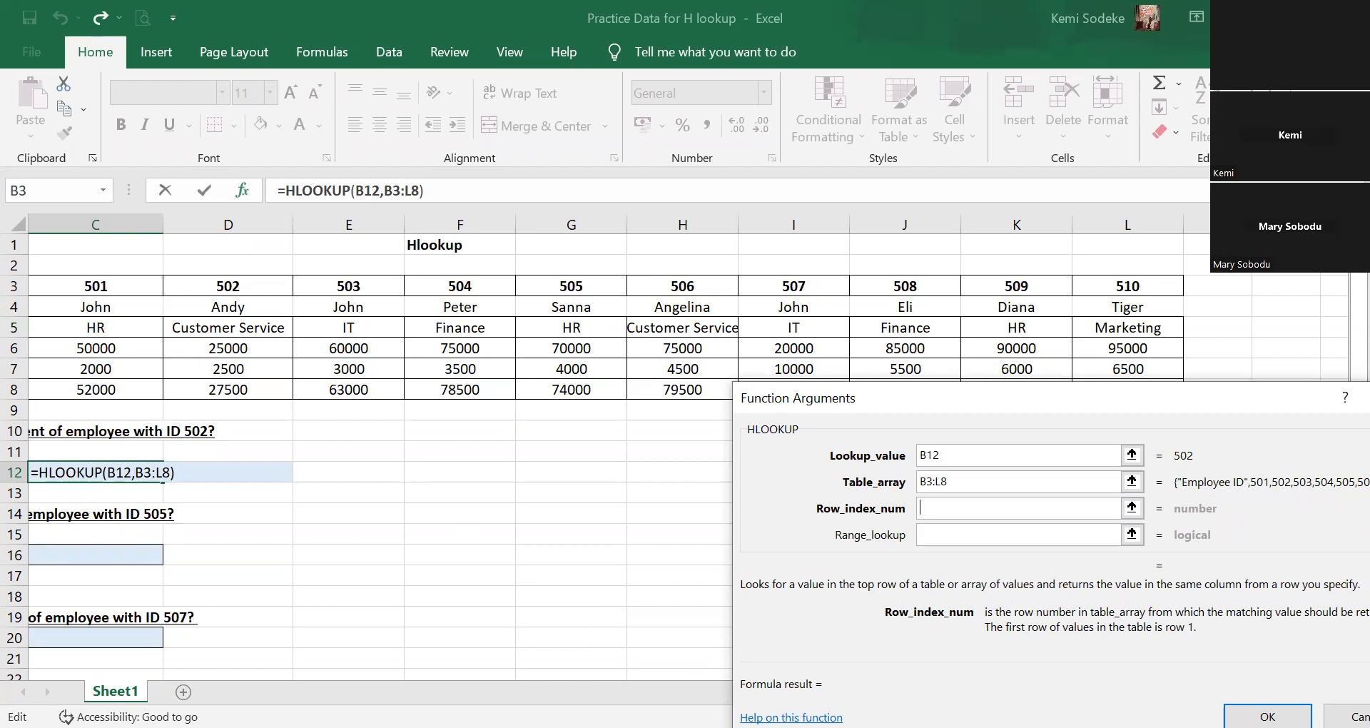
pyautogui.write('3')
pyautogui.click(961, 533)
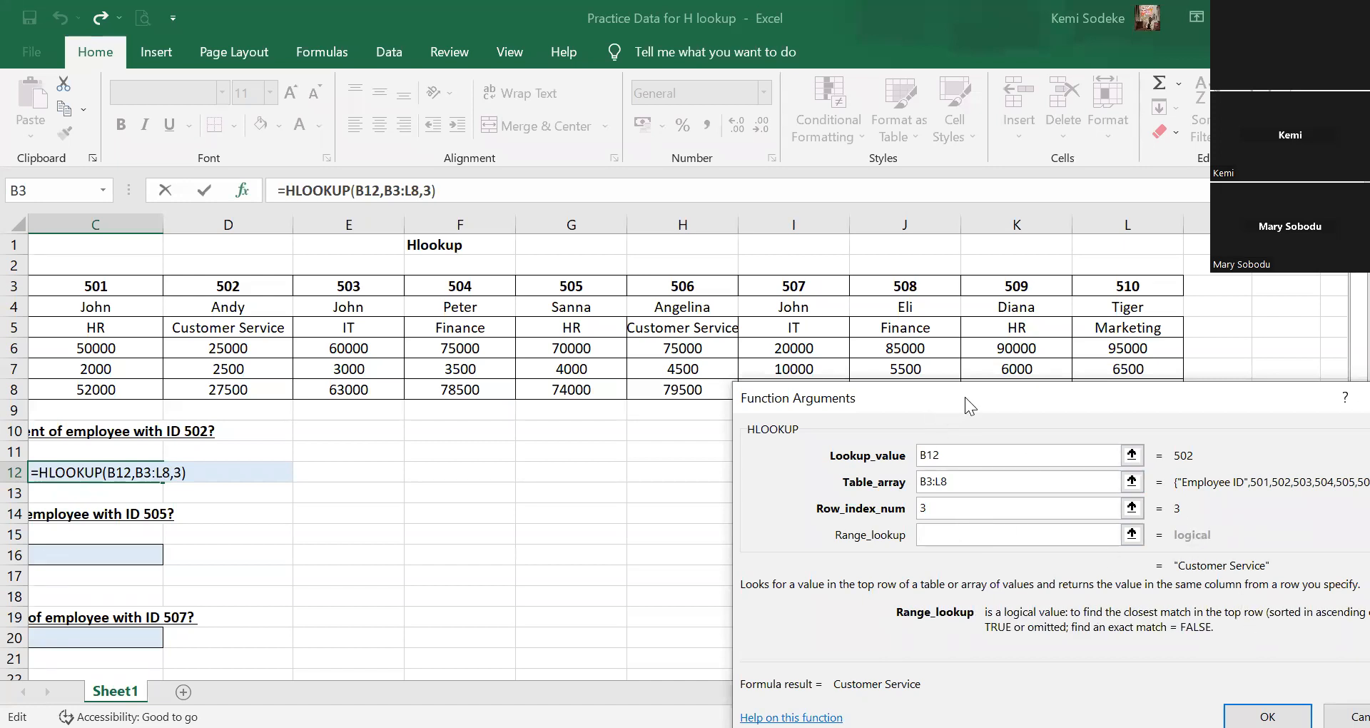
pyautogui.moveTo(993, 399); pyautogui.dragTo(1032, 415)
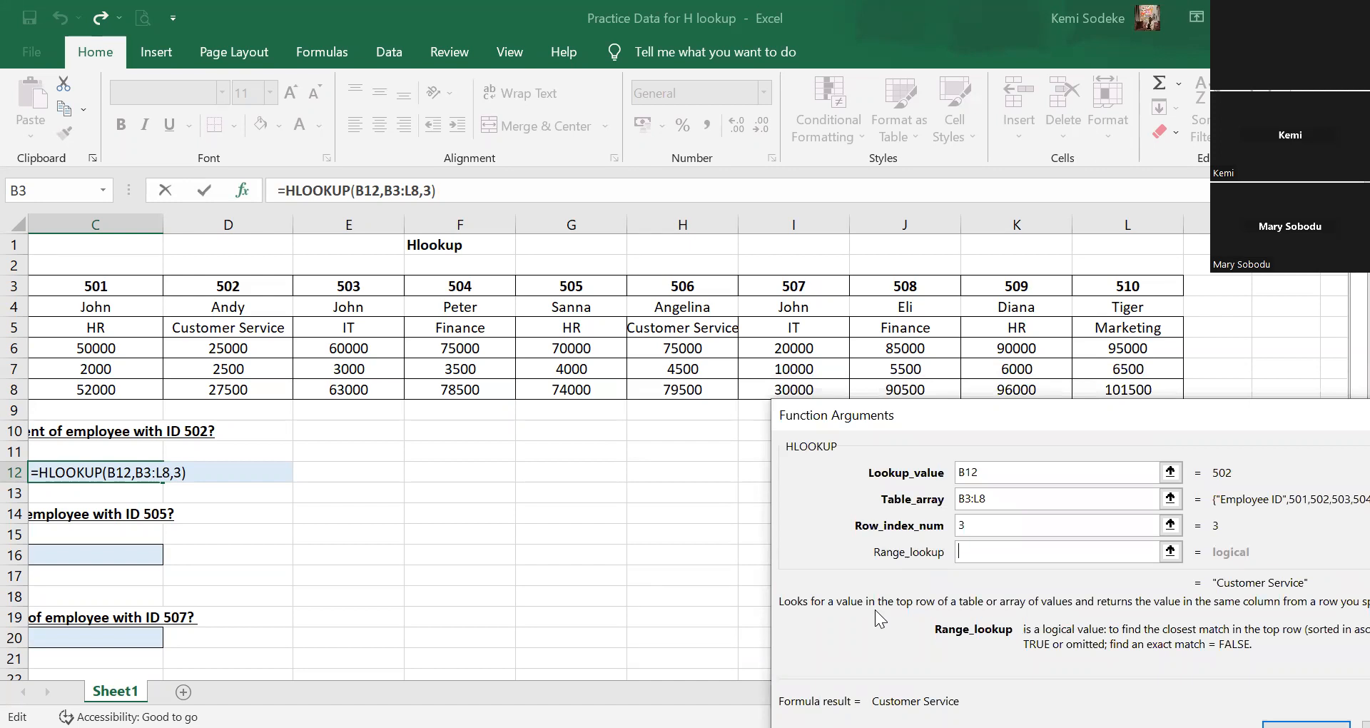
pyautogui.write('false')
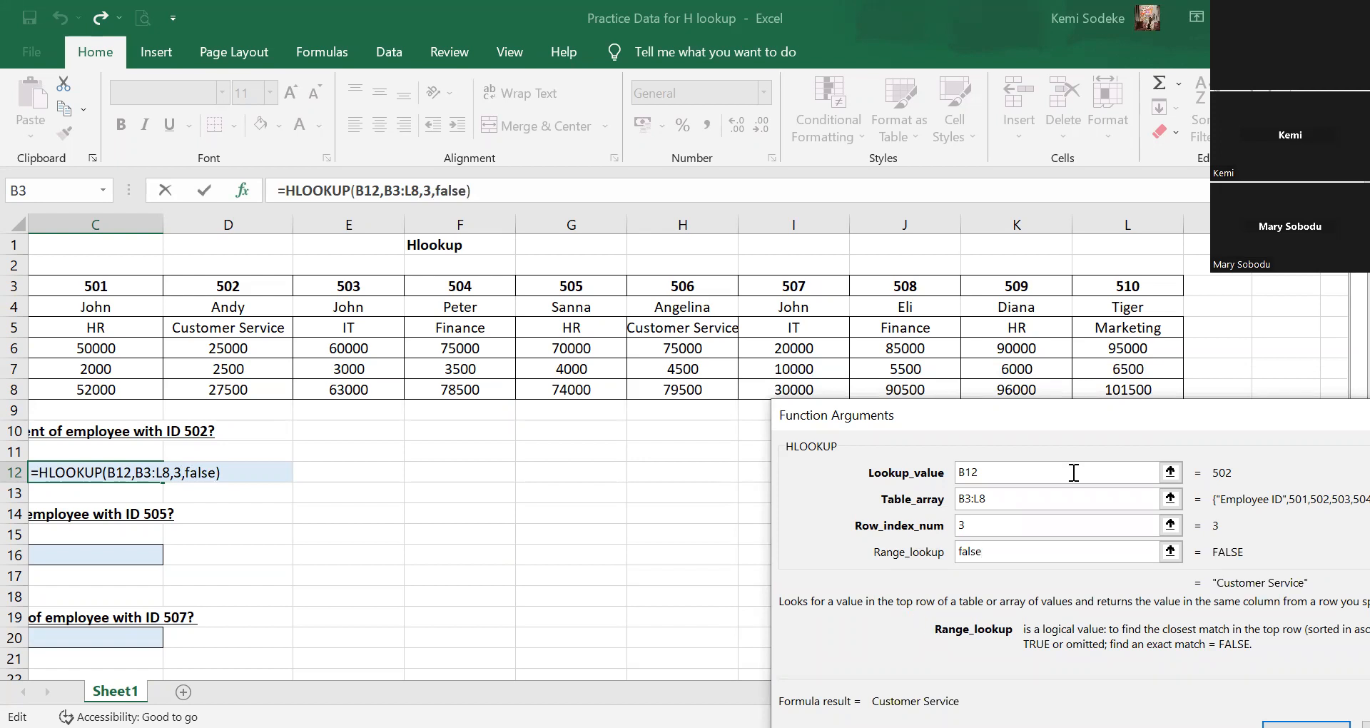
pyautogui.moveTo(1079, 421); pyautogui.dragTo(1037, 295)
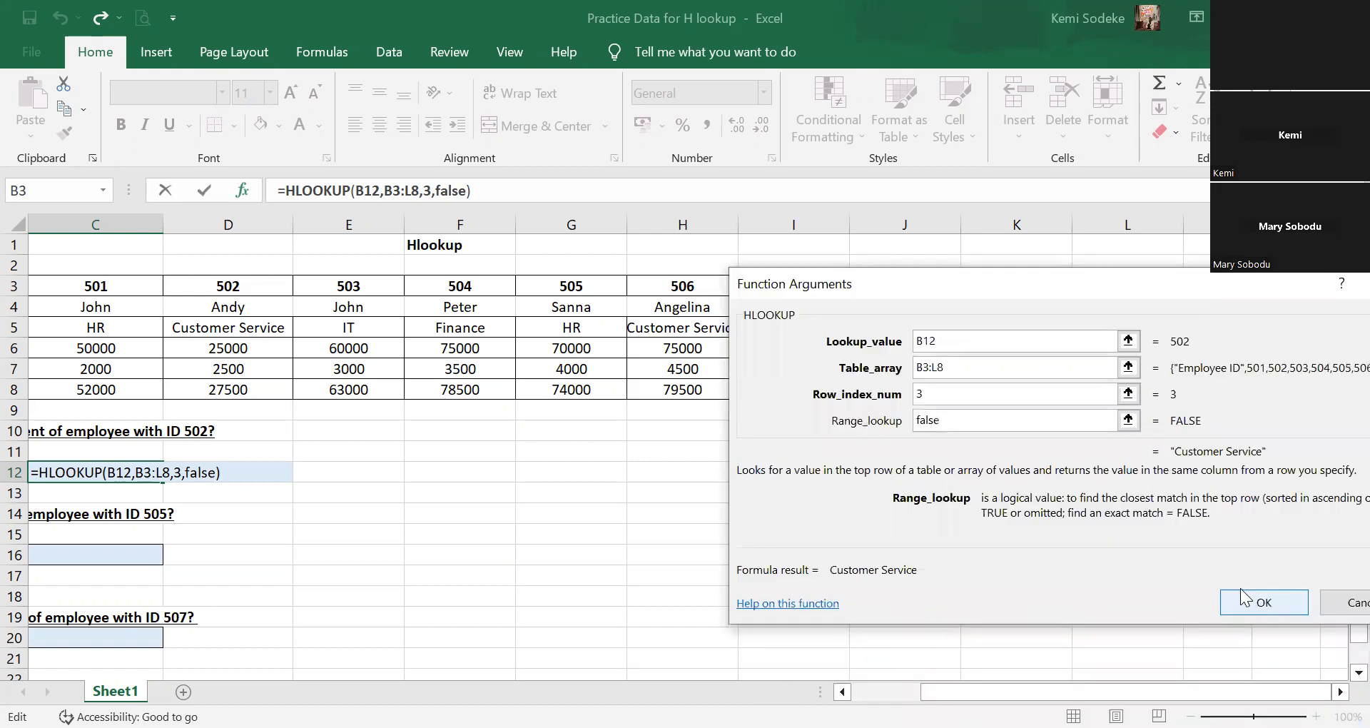
pyautogui.click(1265, 603)
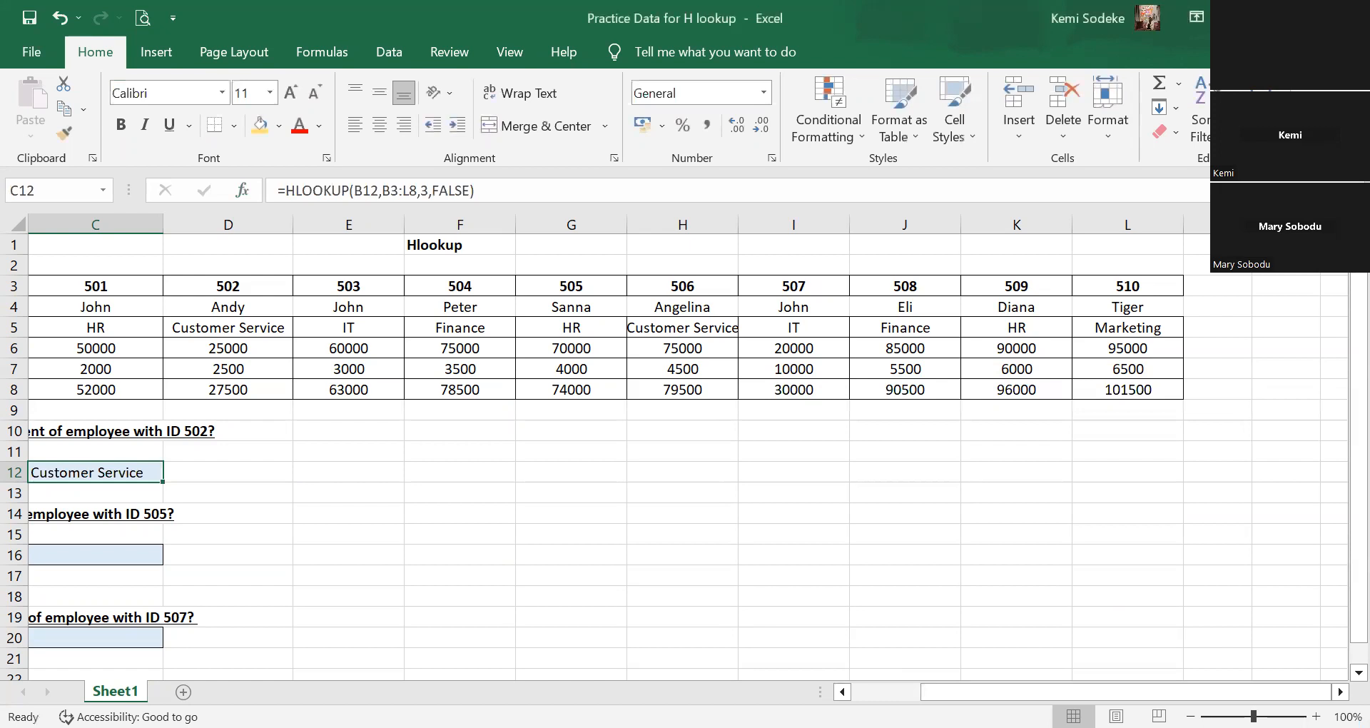
# Check the department returned in C12 against the matching Employee ID and Department cells in column D.
pyautogui.click(860, 691)
pyautogui.moveTo(621, 599); pyautogui.dragTo(621, 616)
pyautogui.click(321, 477)
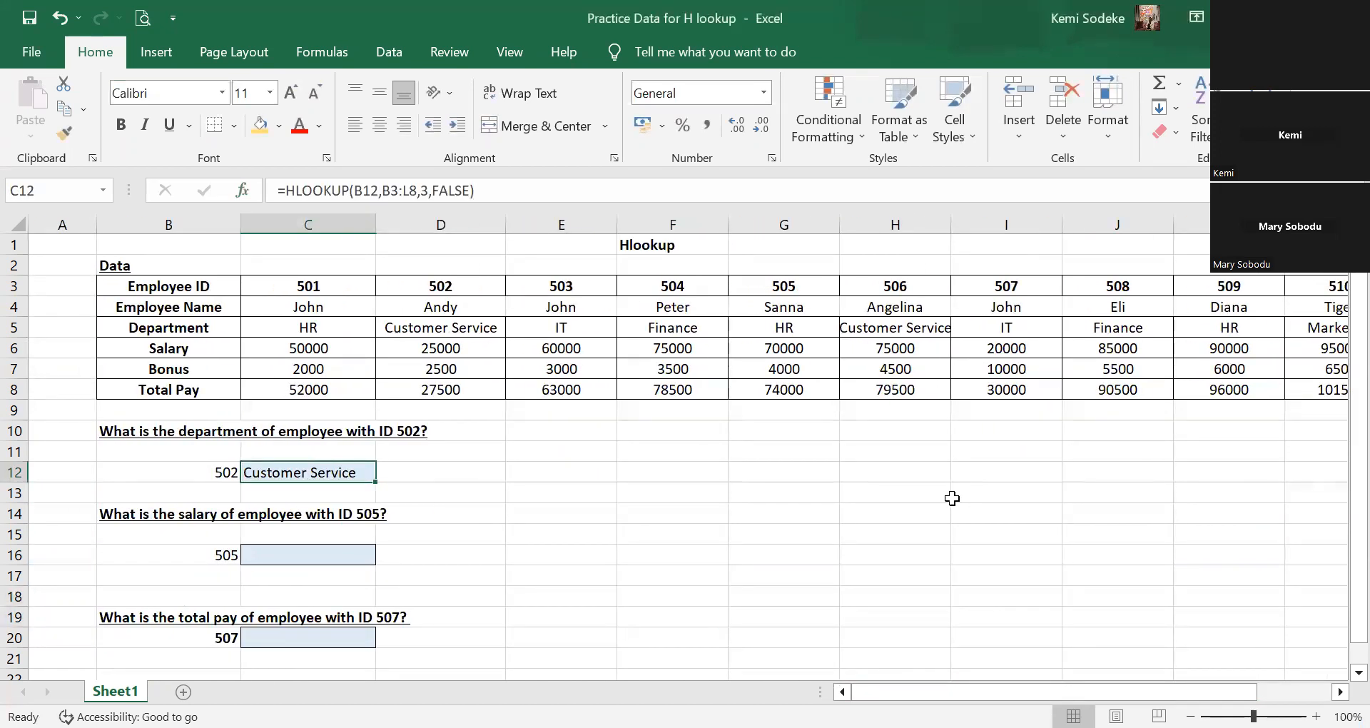
pyautogui.click(465, 289)
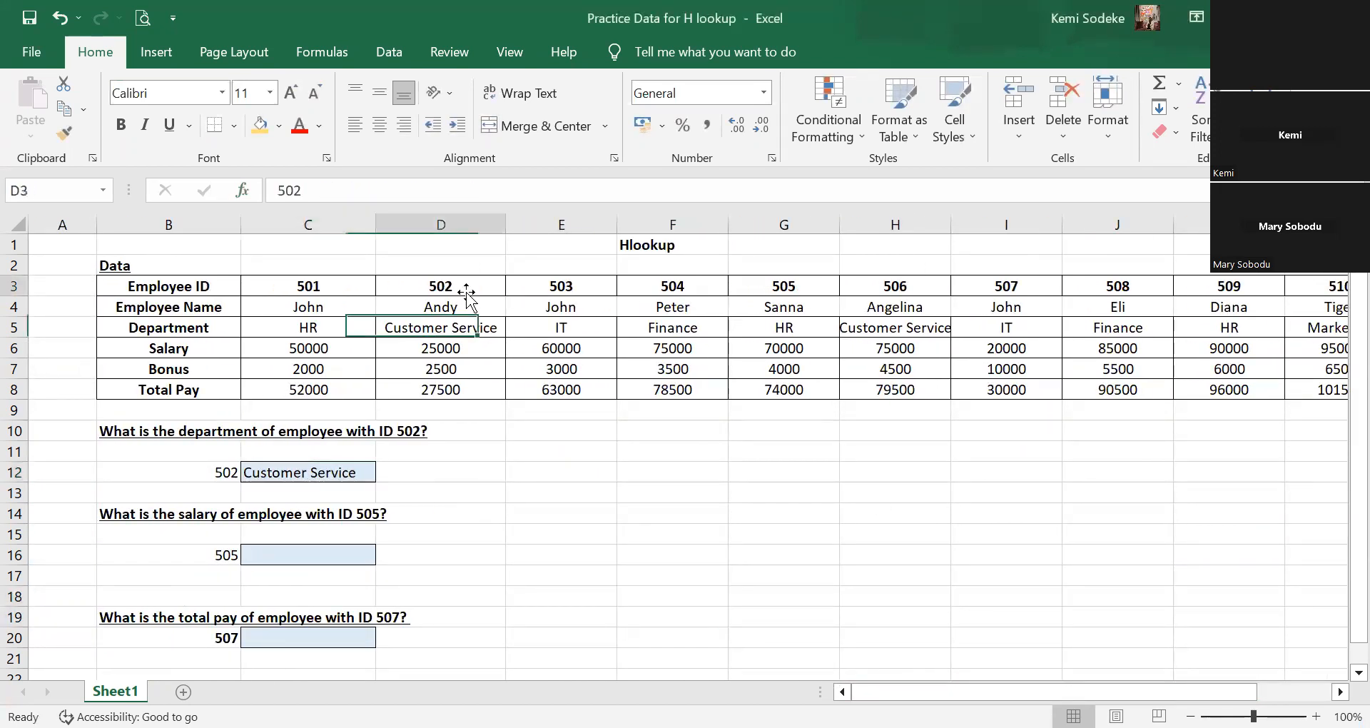
pyautogui.click(485, 332)
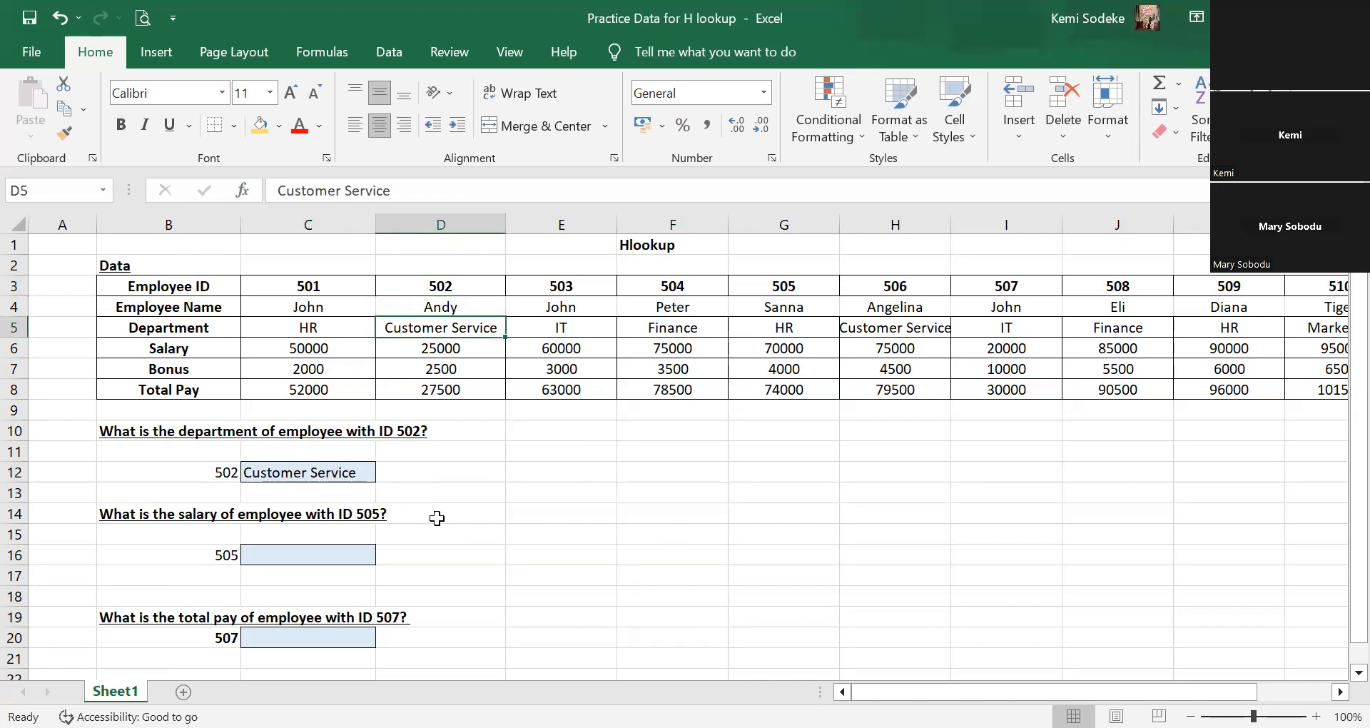
pyautogui.click(343, 471)
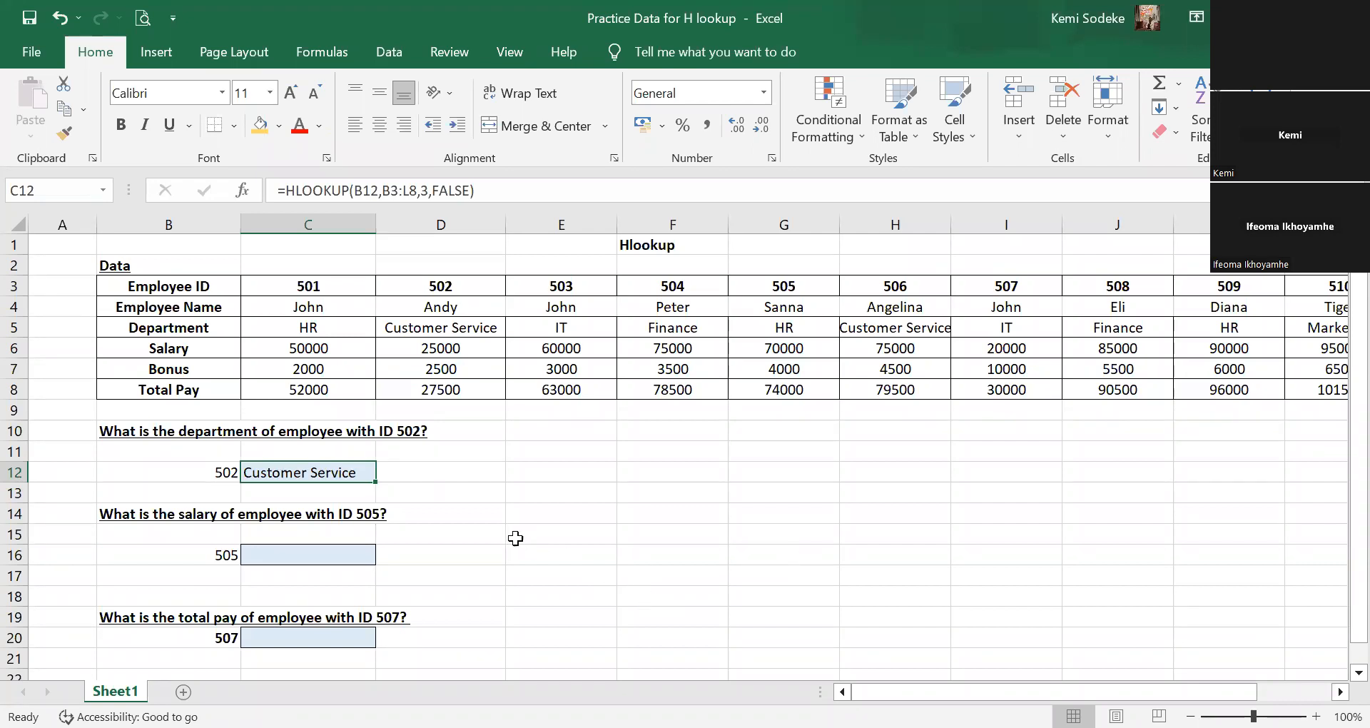
# Review the lookup table and count its rows from Employee ID down to Department to explain the row index.
pyautogui.moveTo(150, 290); pyautogui.dragTo(1090, 394)
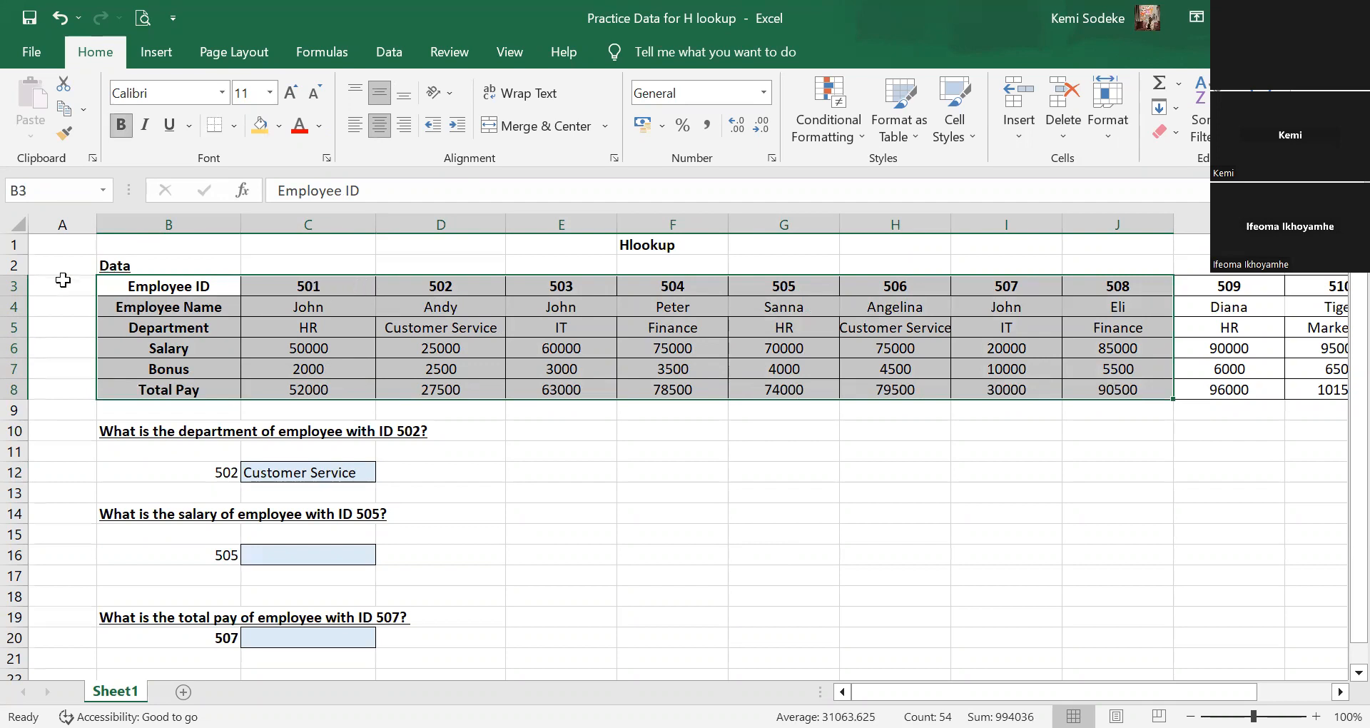
pyautogui.click(14, 285)
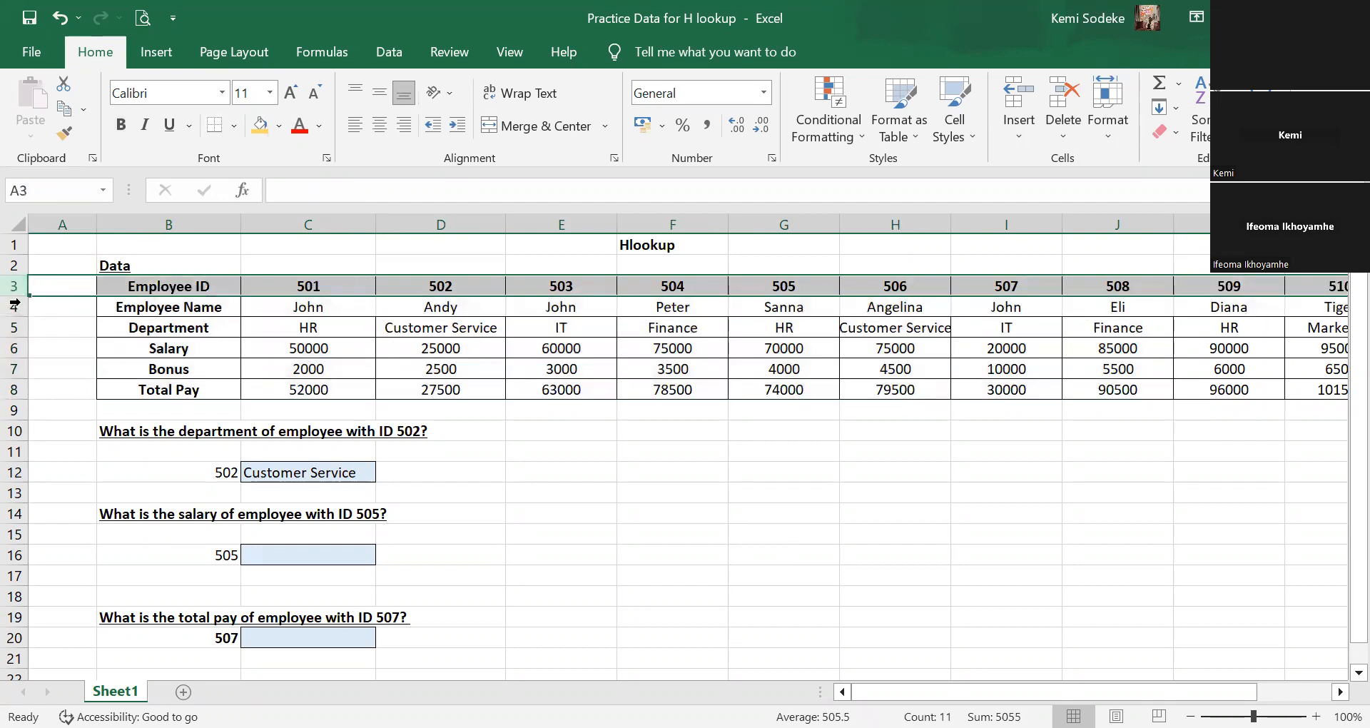
pyautogui.click(15, 307)
pyautogui.click(15, 329)
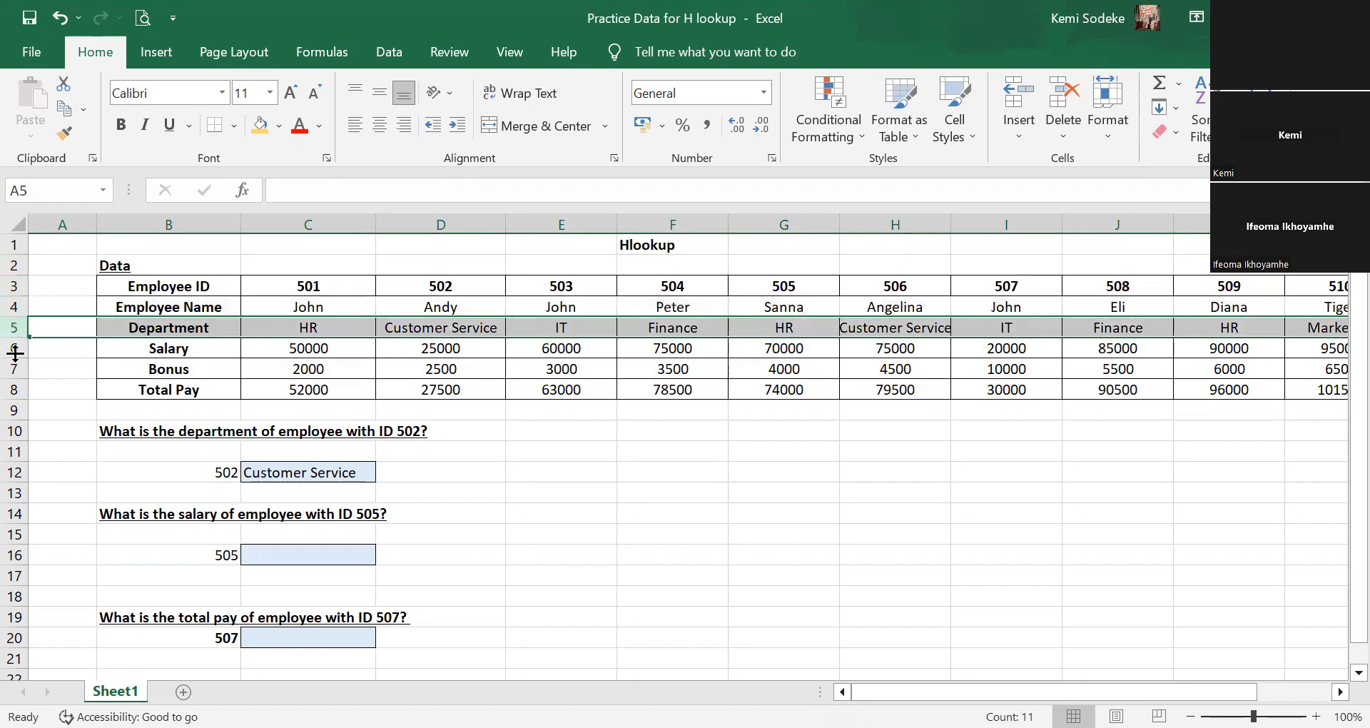
# Review the Salary, Bonus, Total Pay and Department rows of the employee table.
pyautogui.click(14, 351)
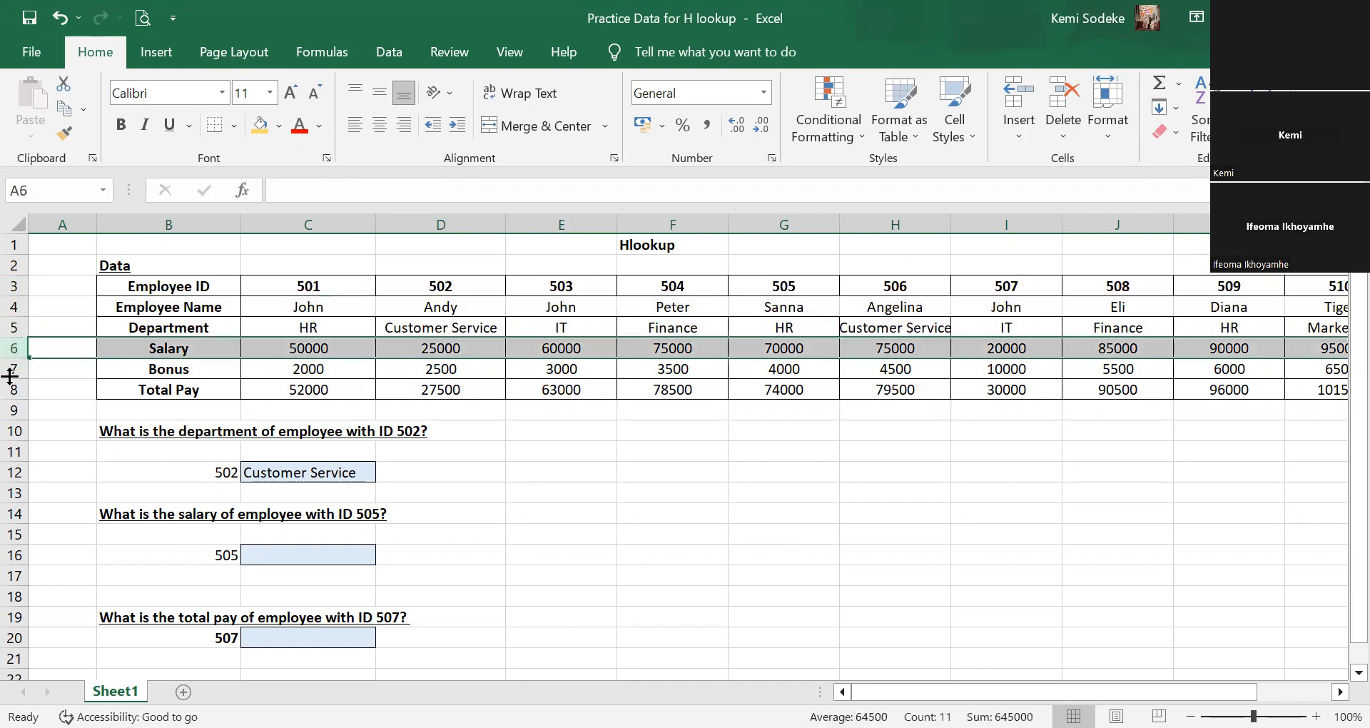
pyautogui.click(15, 368)
pyautogui.click(14, 390)
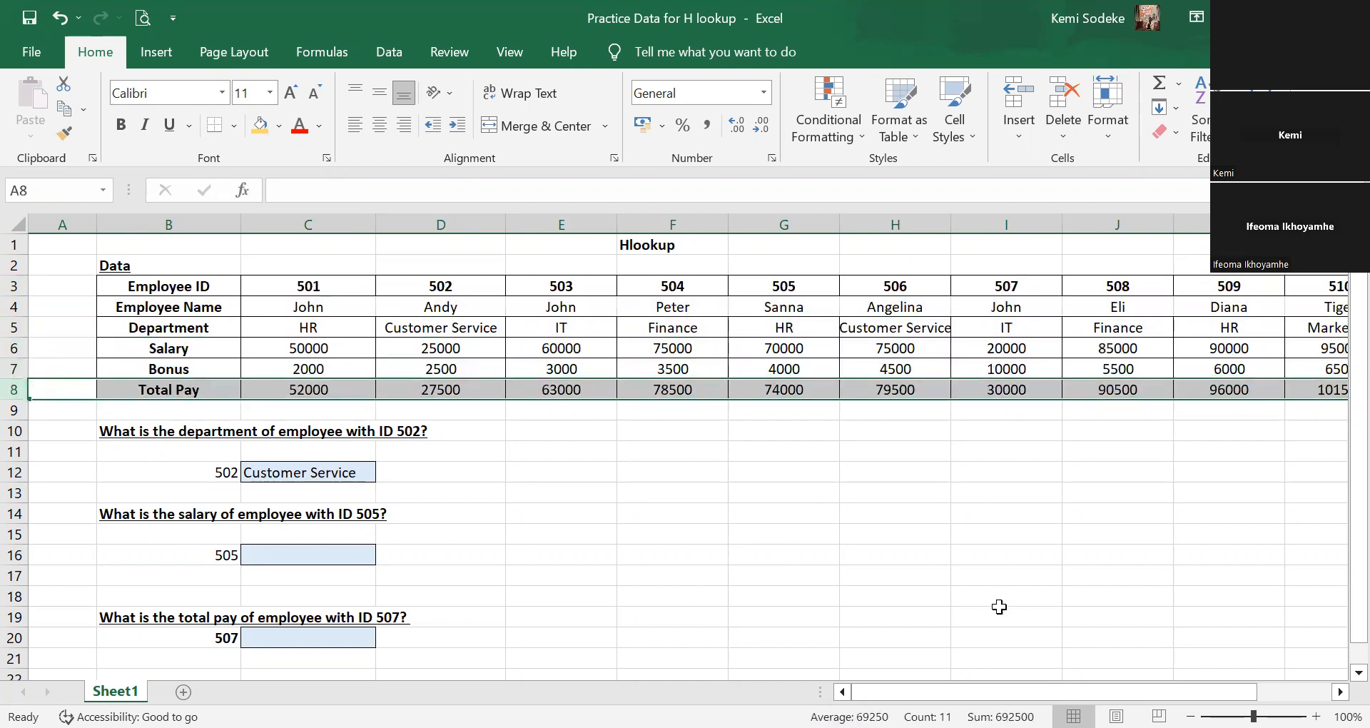
pyautogui.click(167, 329)
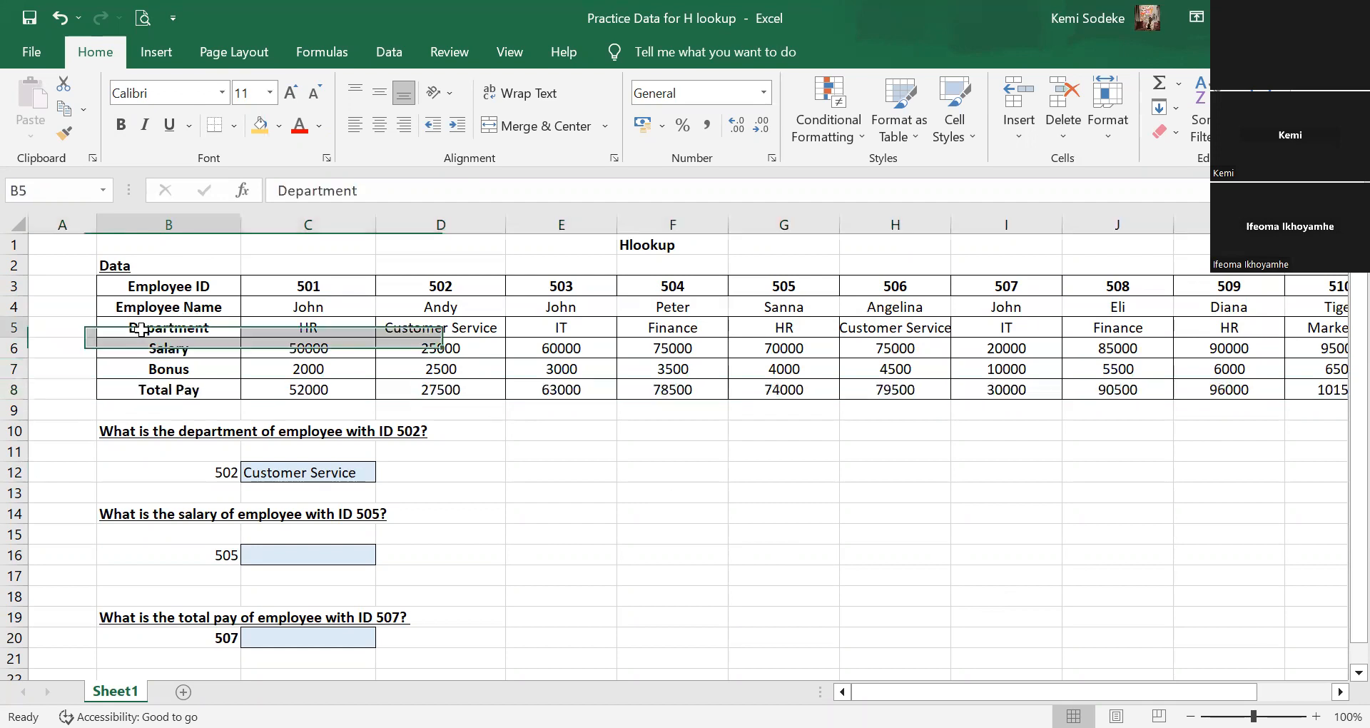
pyautogui.click(10, 325)
# Clear the HLOOKUP formula from cell C12.
pyautogui.click(350, 473)
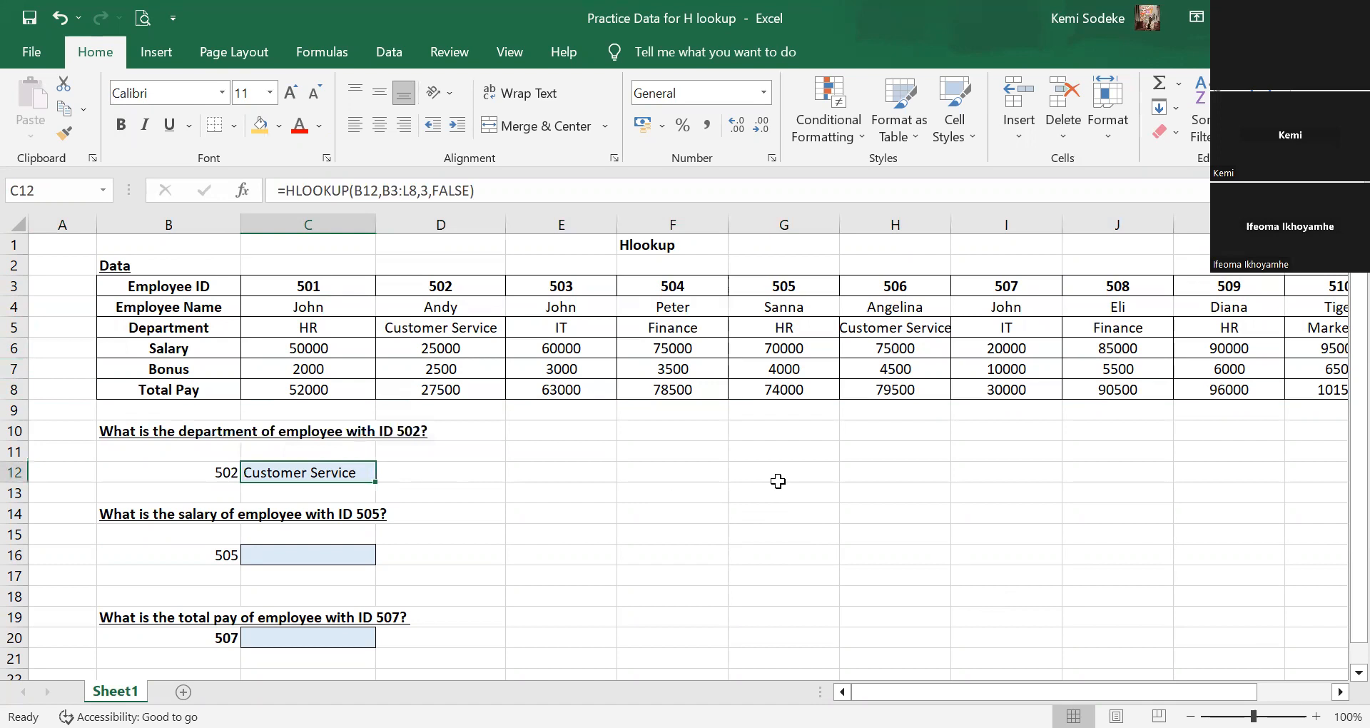
pyautogui.press('Delete')
pyautogui.click(525, 532)
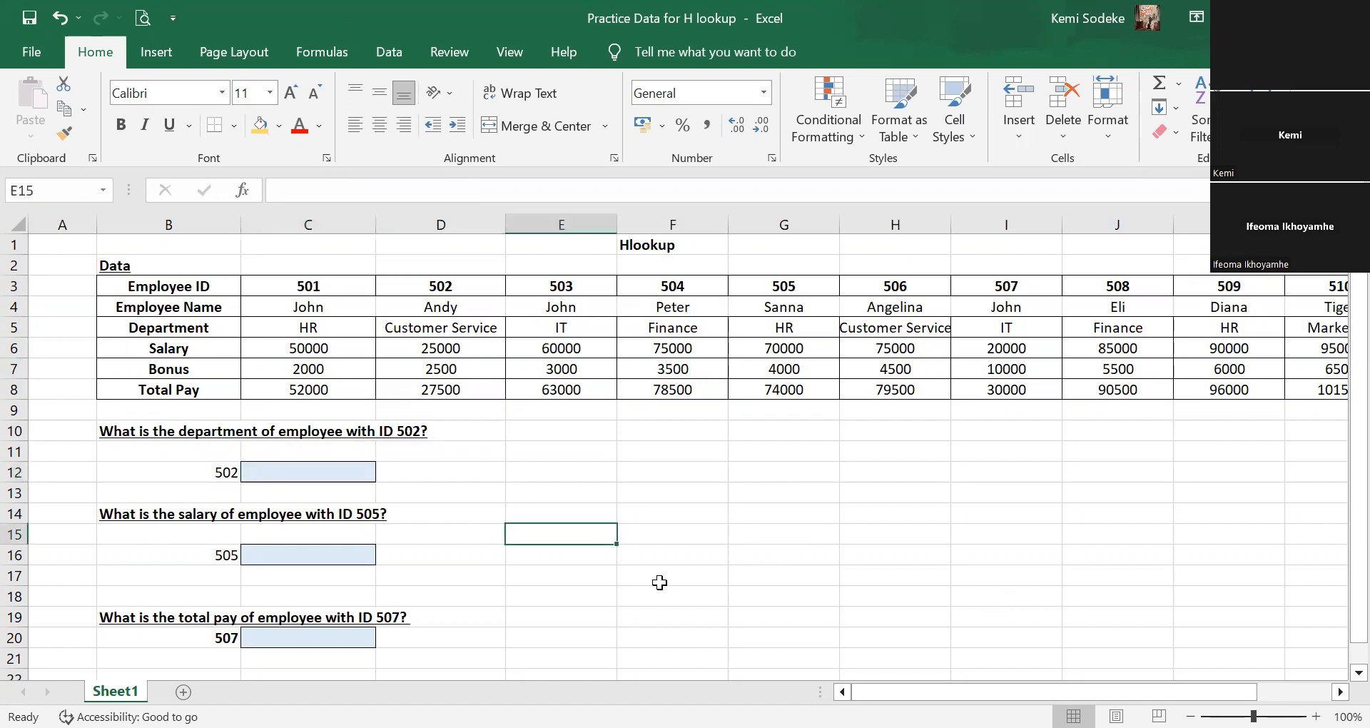
# Start a new HLOOKUP formula in C12 with B12 as the lookup value.
pyautogui.click(318, 468)
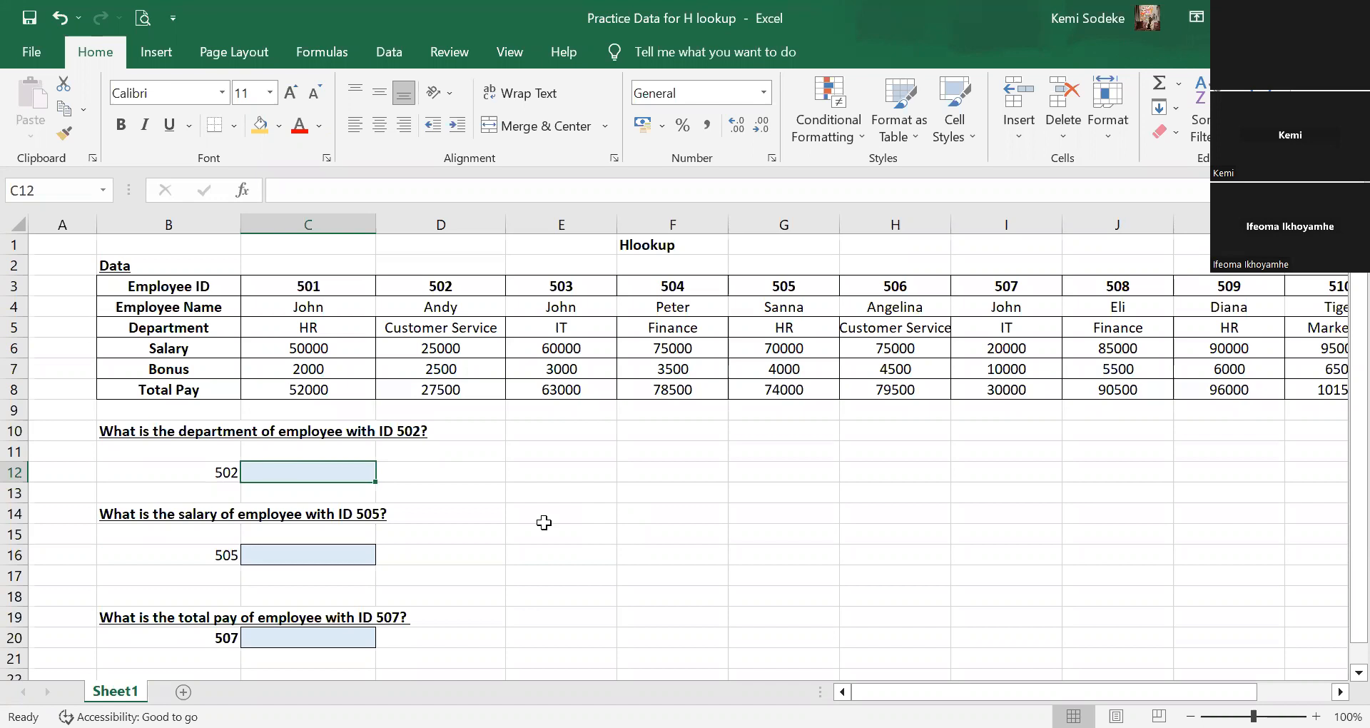
pyautogui.write('=')
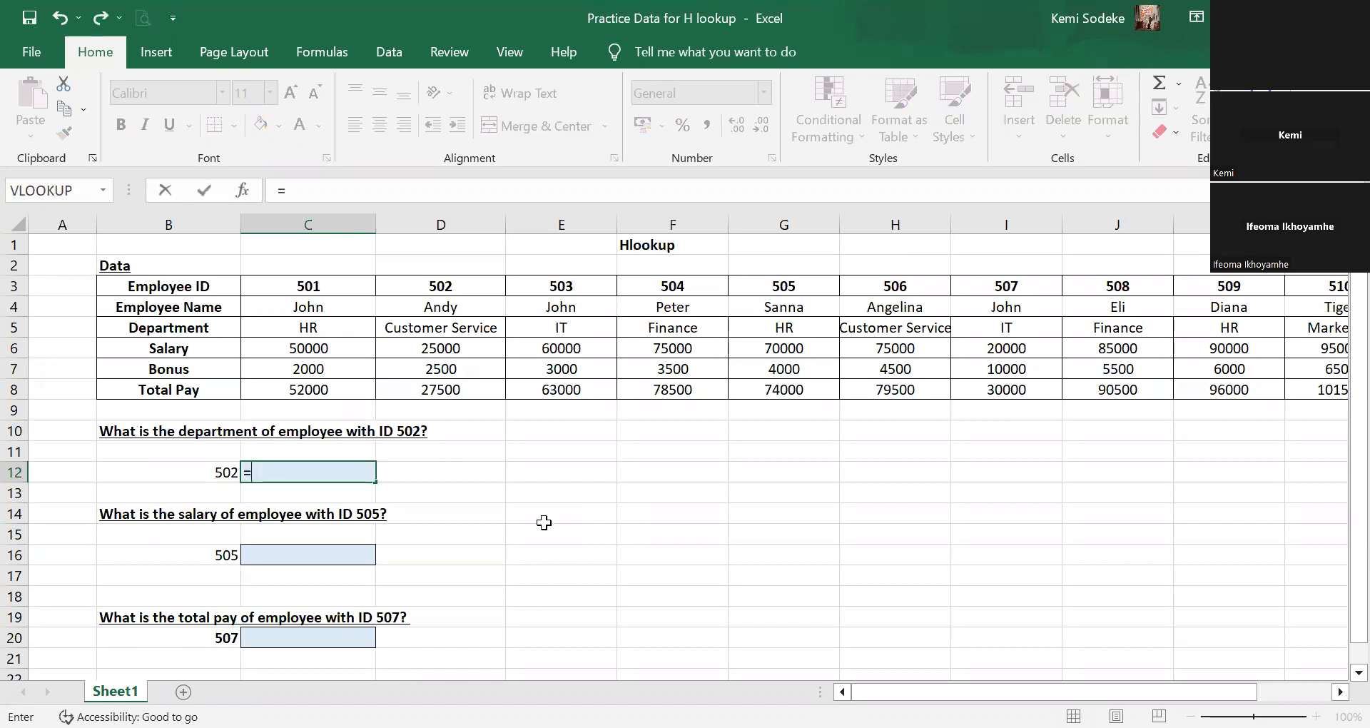
pyautogui.write('hlookp')
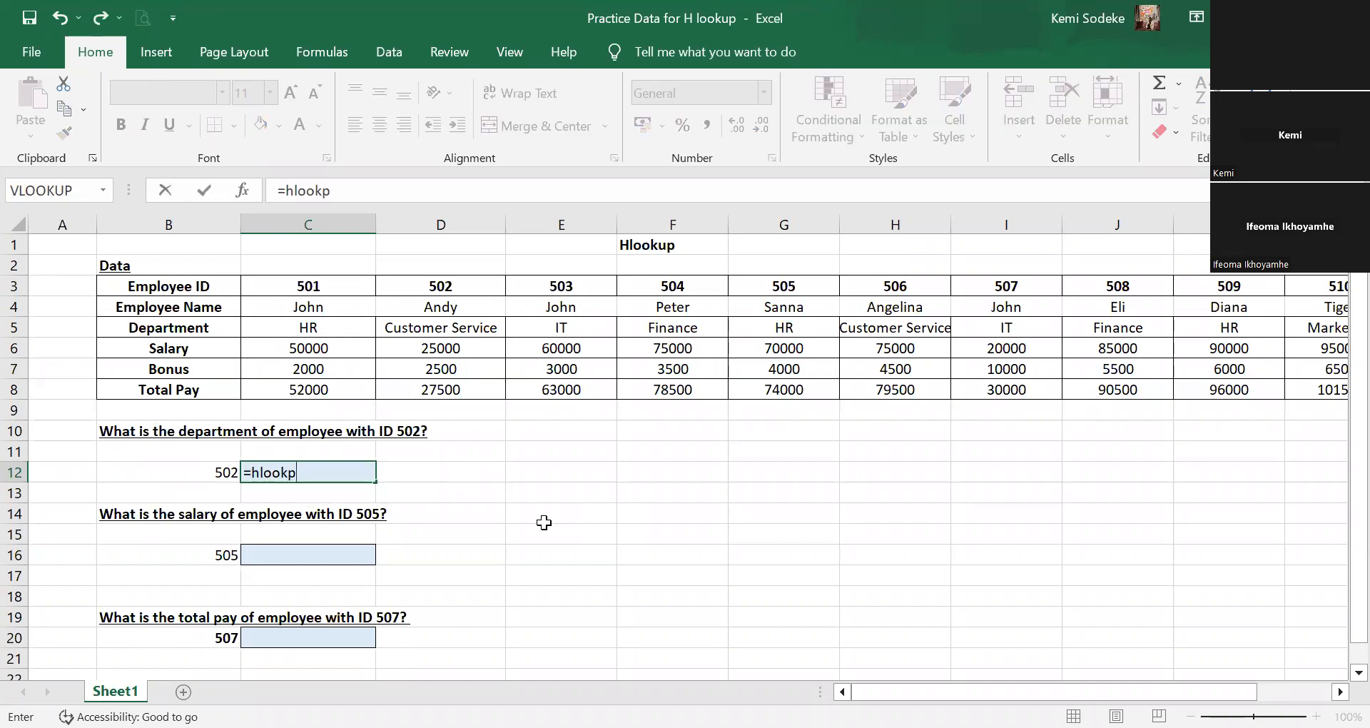
pyautogui.press('BackSpace')
pyautogui.write('up')
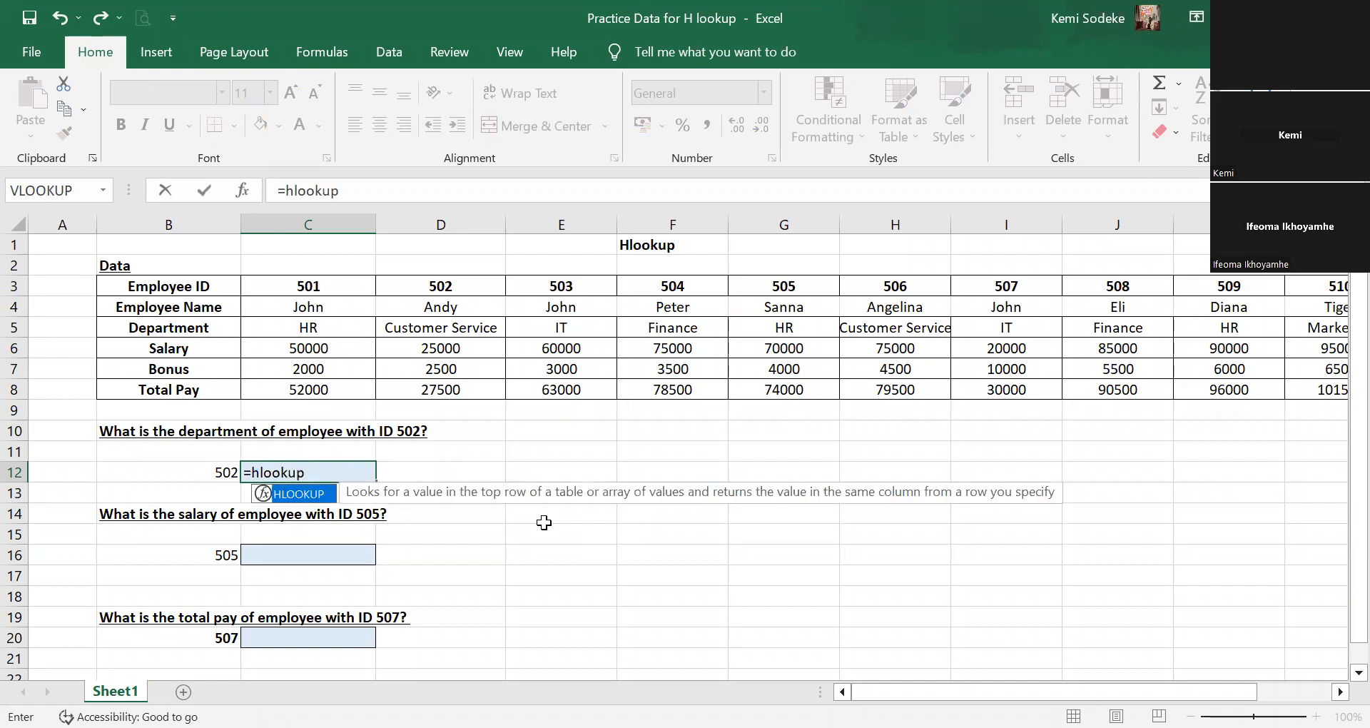
pyautogui.write('(')
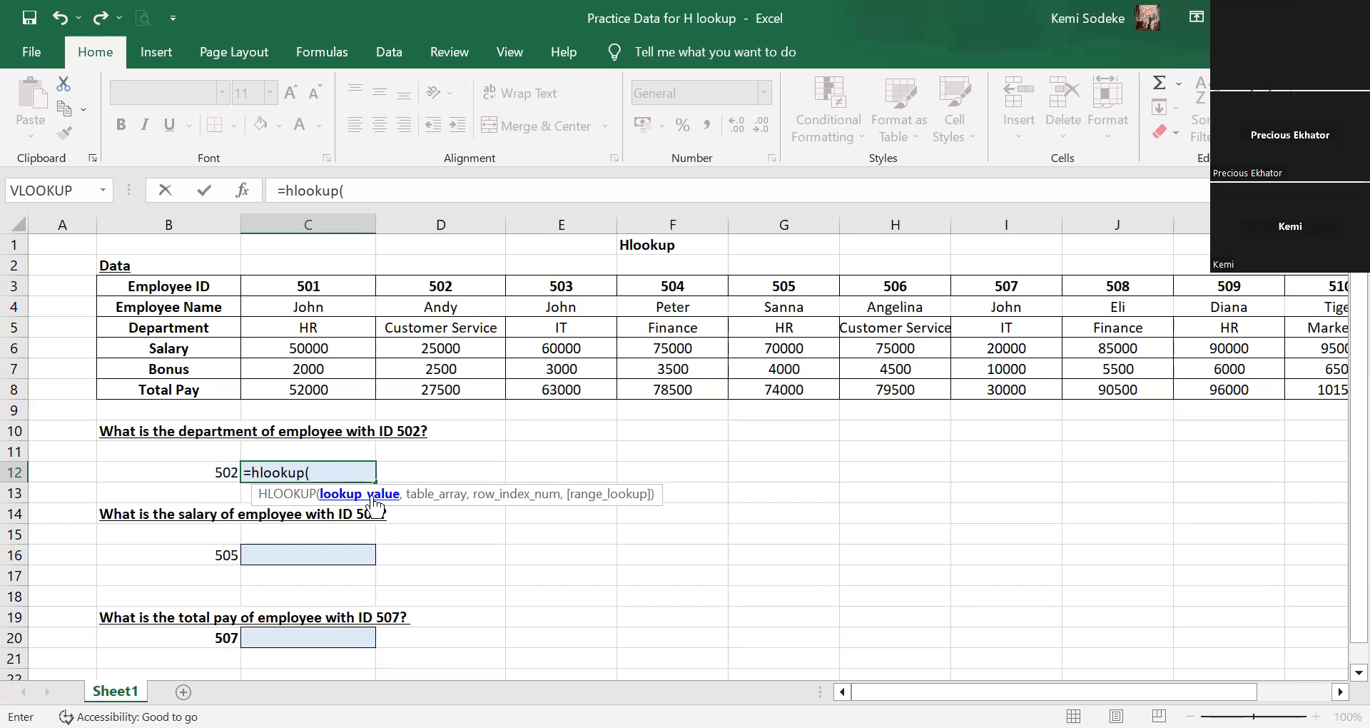
pyautogui.click(207, 476)
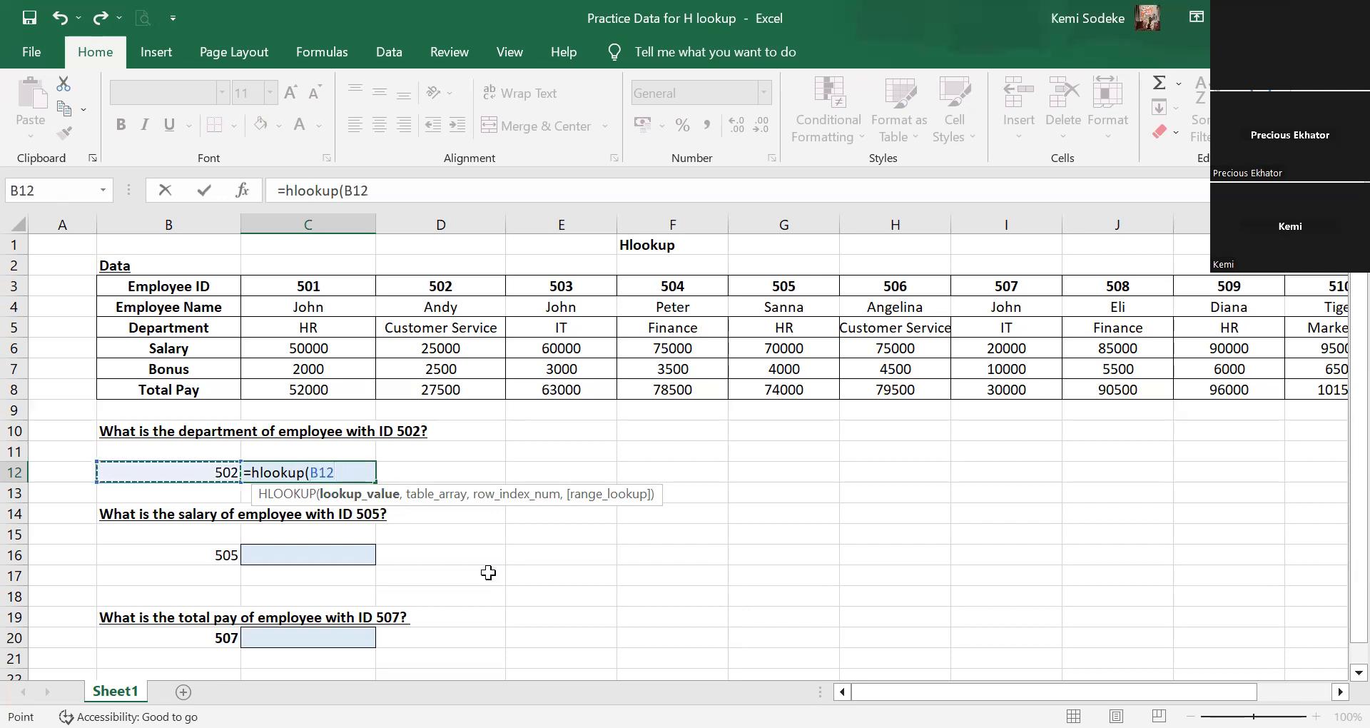
pyautogui.write(',')
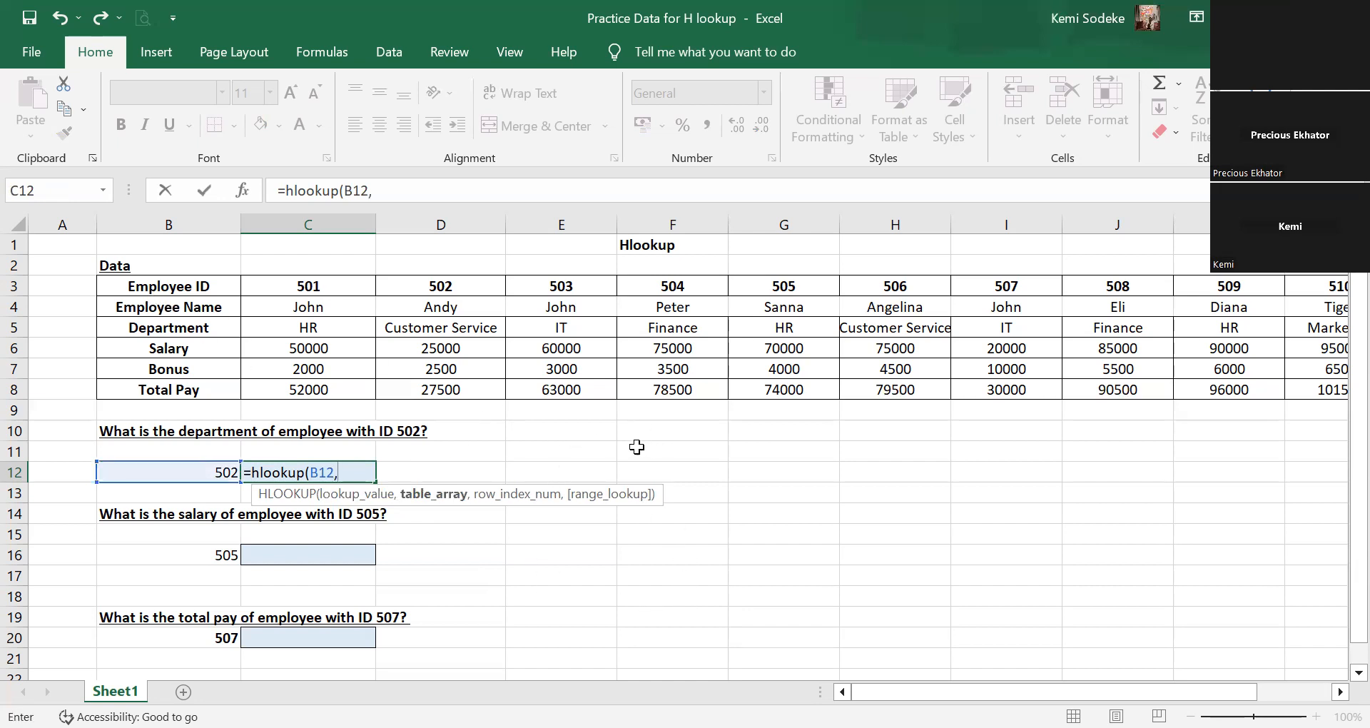
# Add the whole employee table, B3:L8, as the table array of the C12 formula.
pyautogui.click(175, 284)
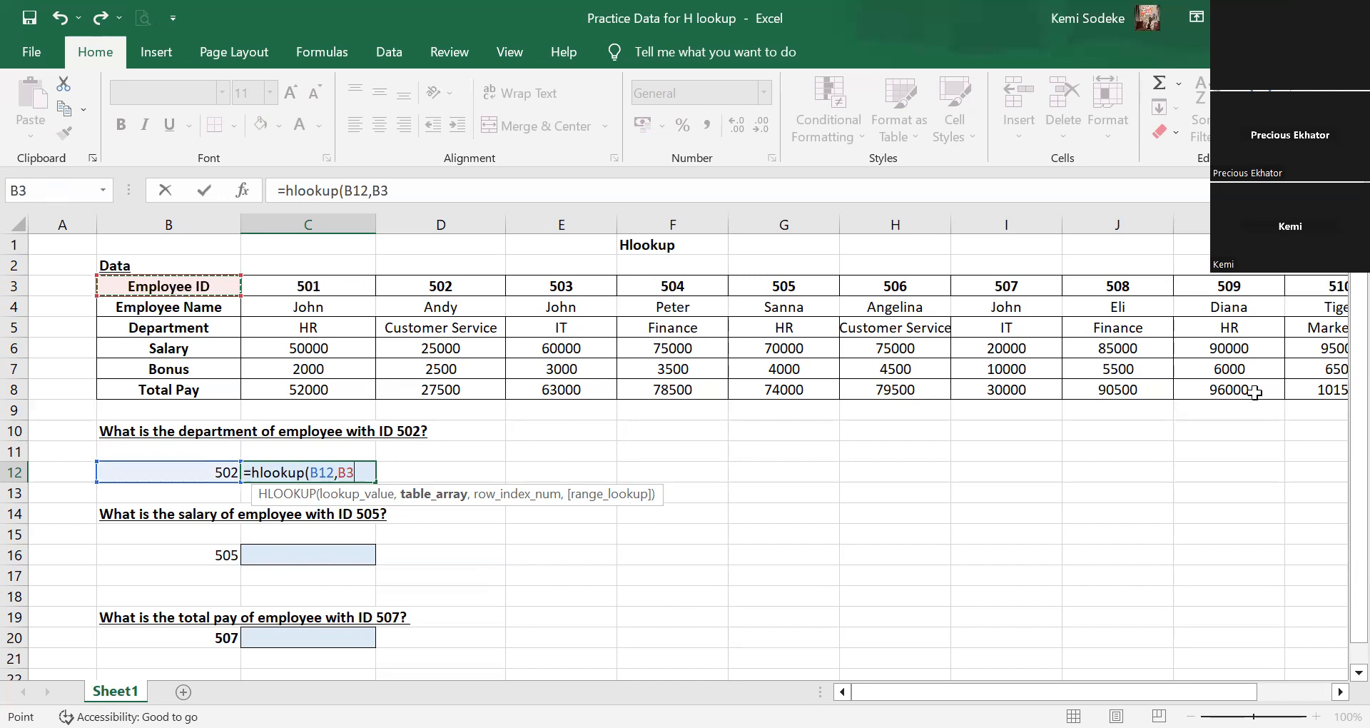
pyautogui.hotkey('ctrl', 'shift', 'Right')
pyautogui.hotkey('ctrl', 'shift', 'Down')
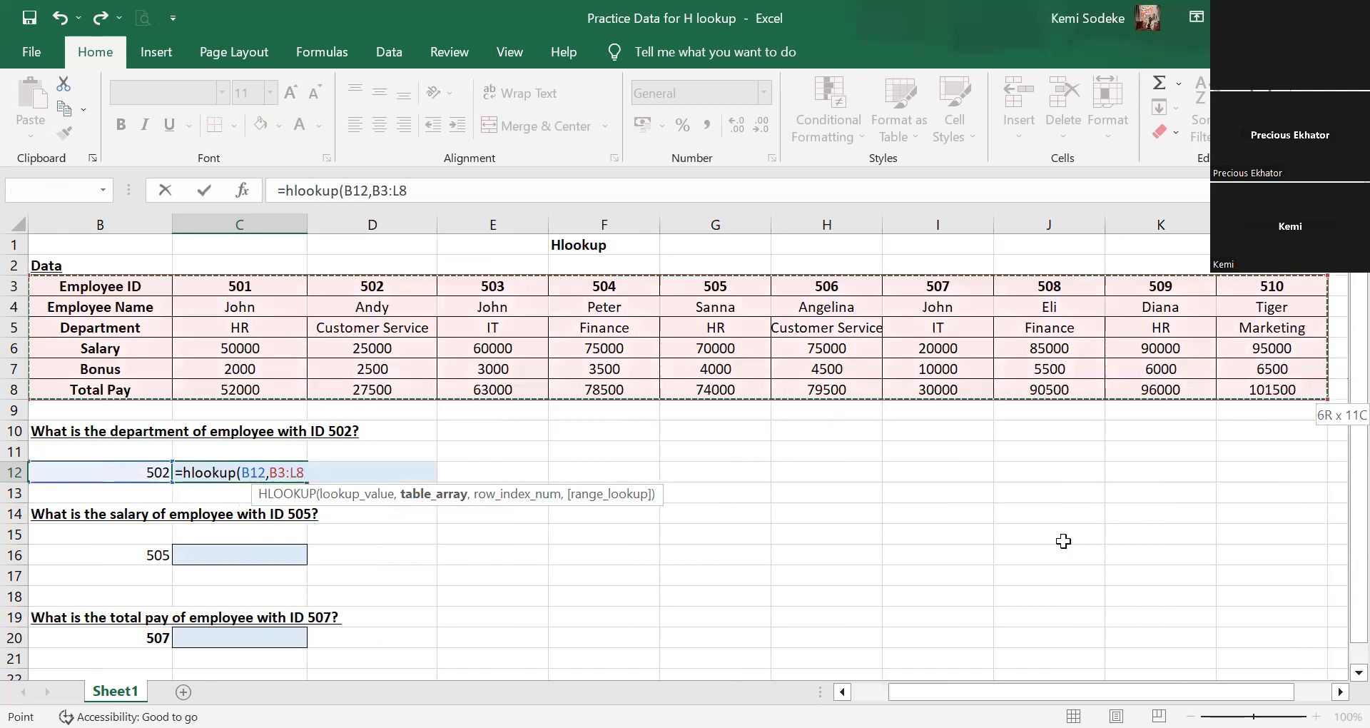
pyautogui.write(',')
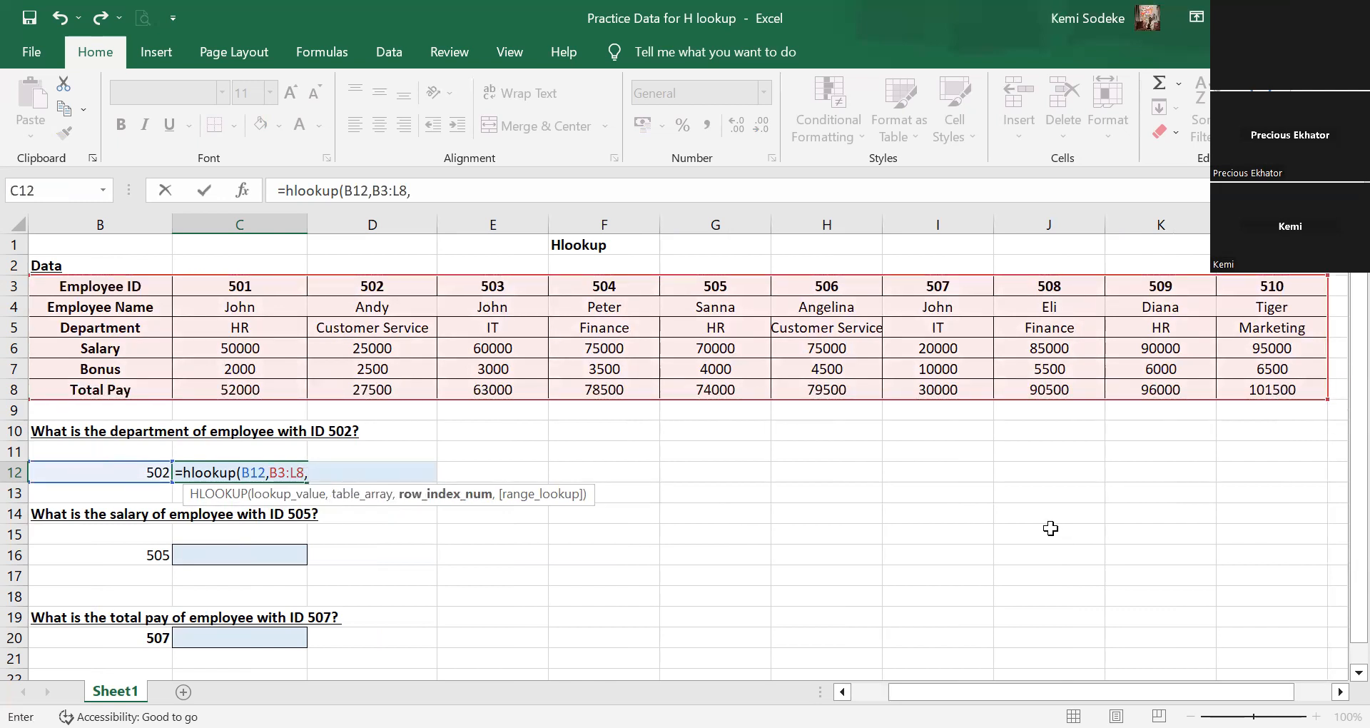
# Finish the C12 formula with row index number 3 and FALSE for an exact match.
pyautogui.write('3,')
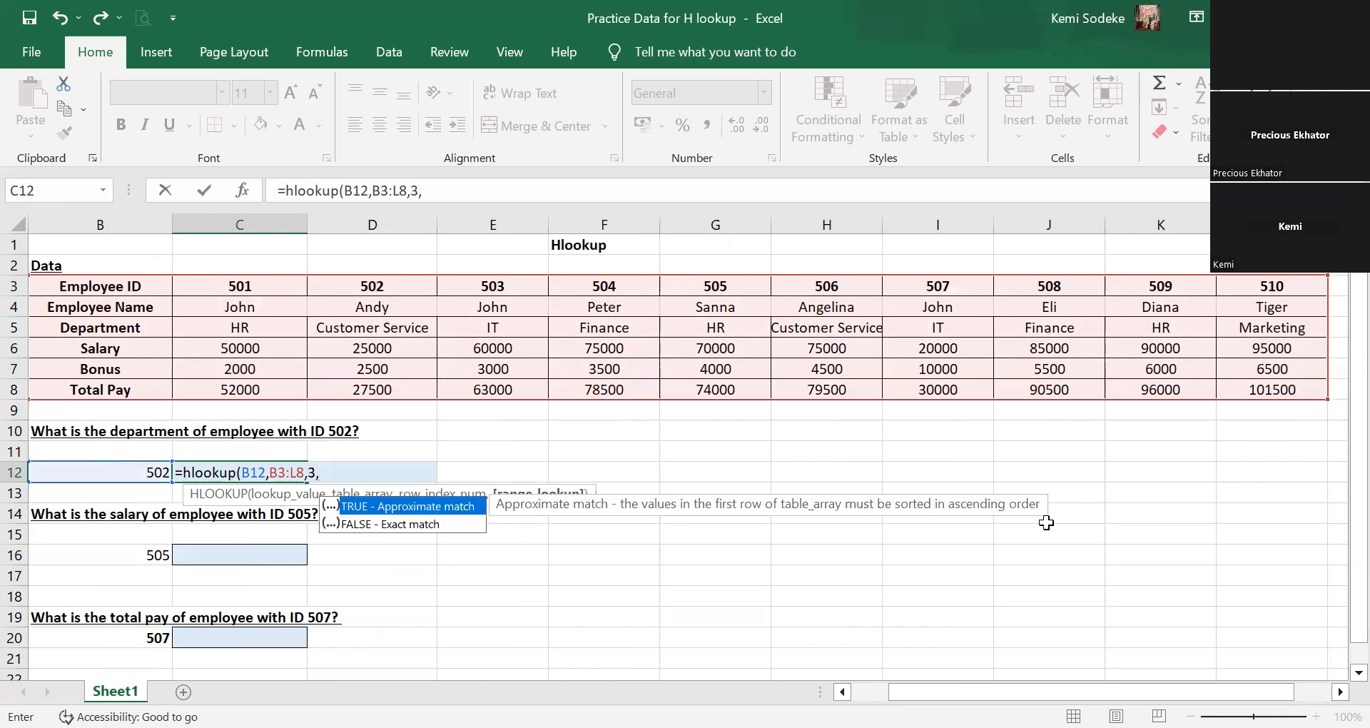
pyautogui.write('false0')
pyautogui.press('BackSpace')
pyautogui.press('Return')
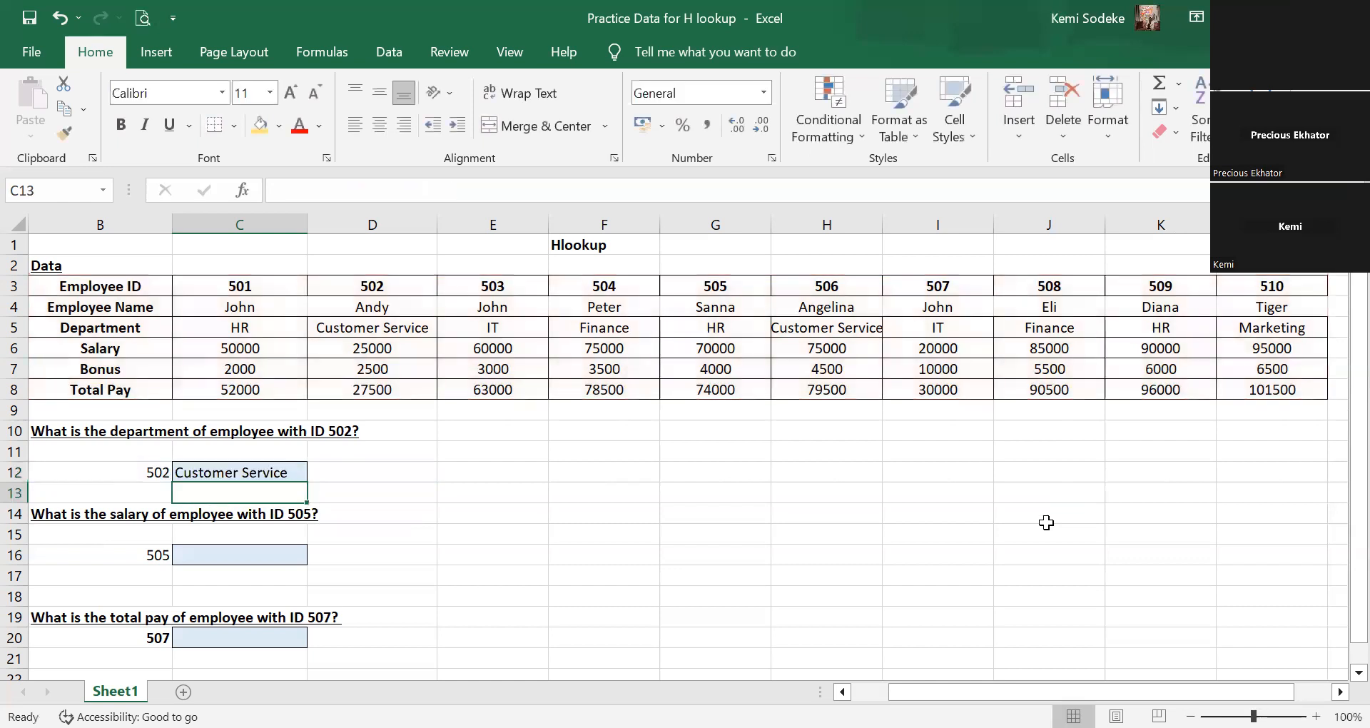
# Compare the department in C12 with the matching employee's ID, name and department in column D, and review the C12 formula.
pyautogui.click(233, 474)
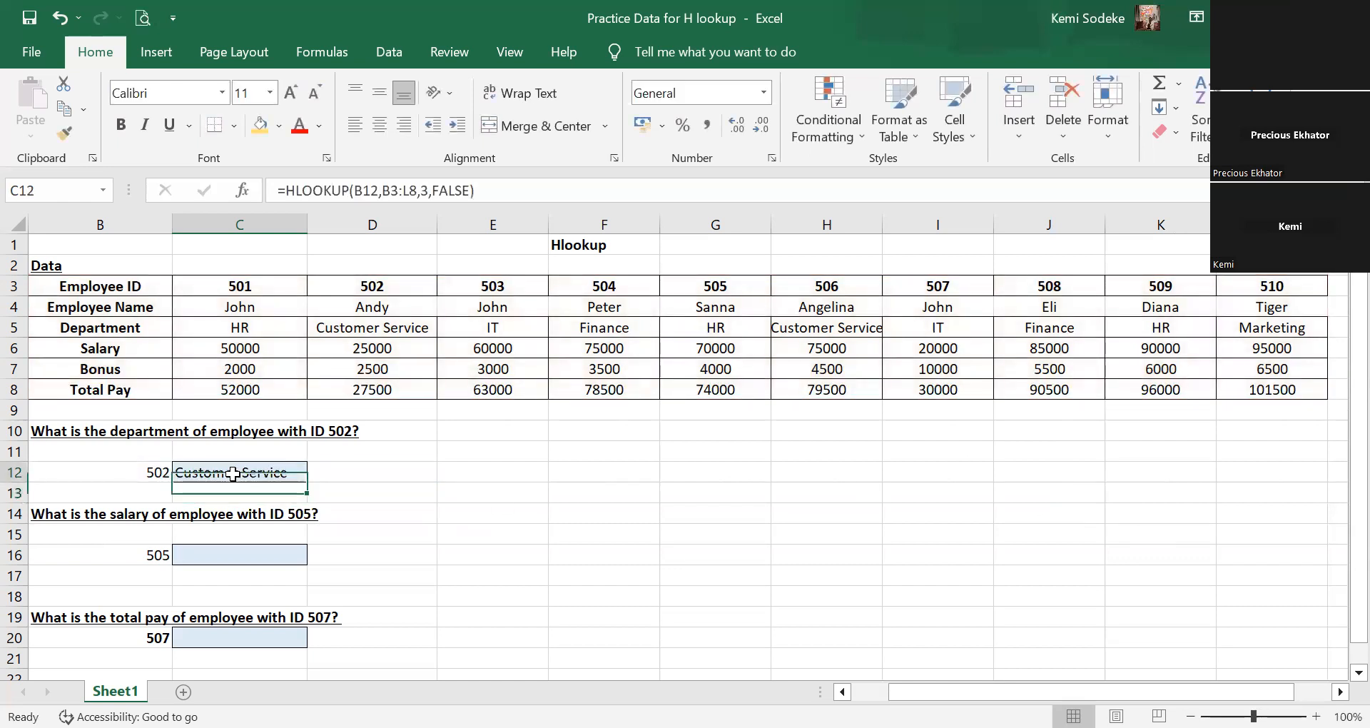
pyautogui.click(372, 289)
pyautogui.click(370, 308)
pyautogui.click(359, 328)
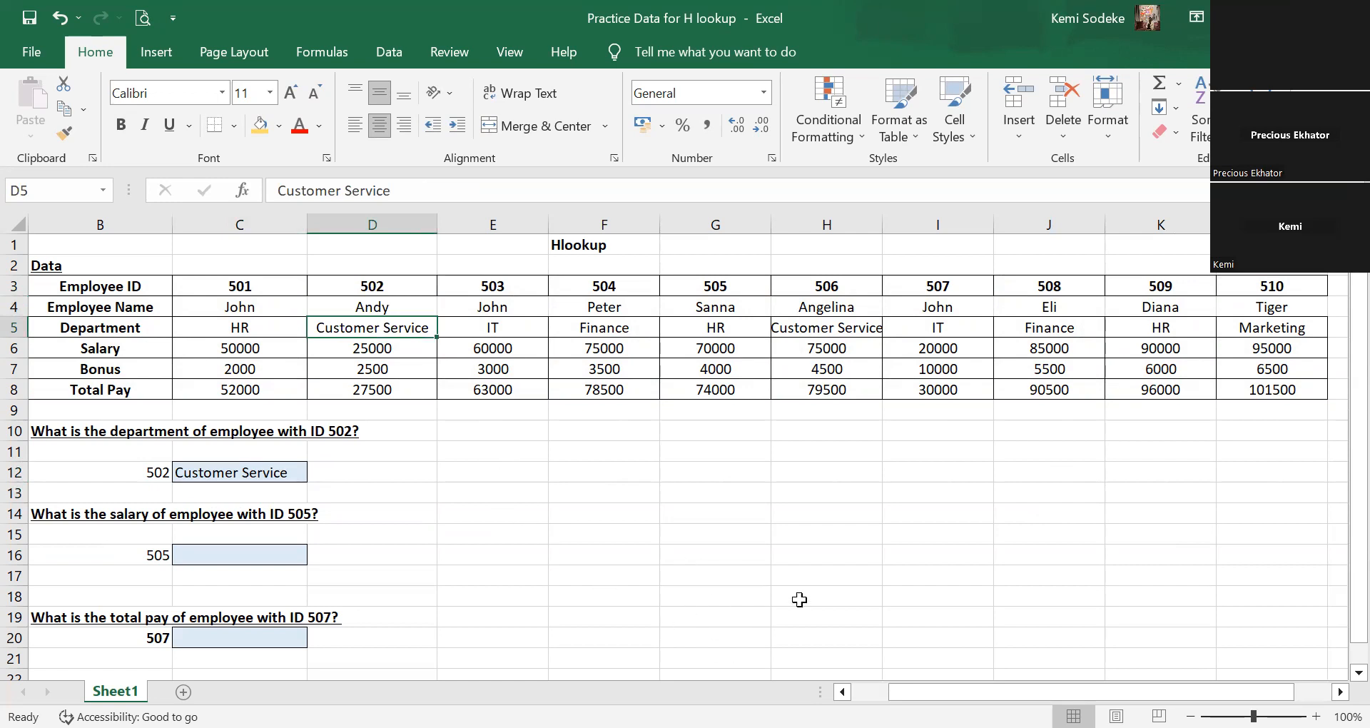
pyautogui.click(842, 692)
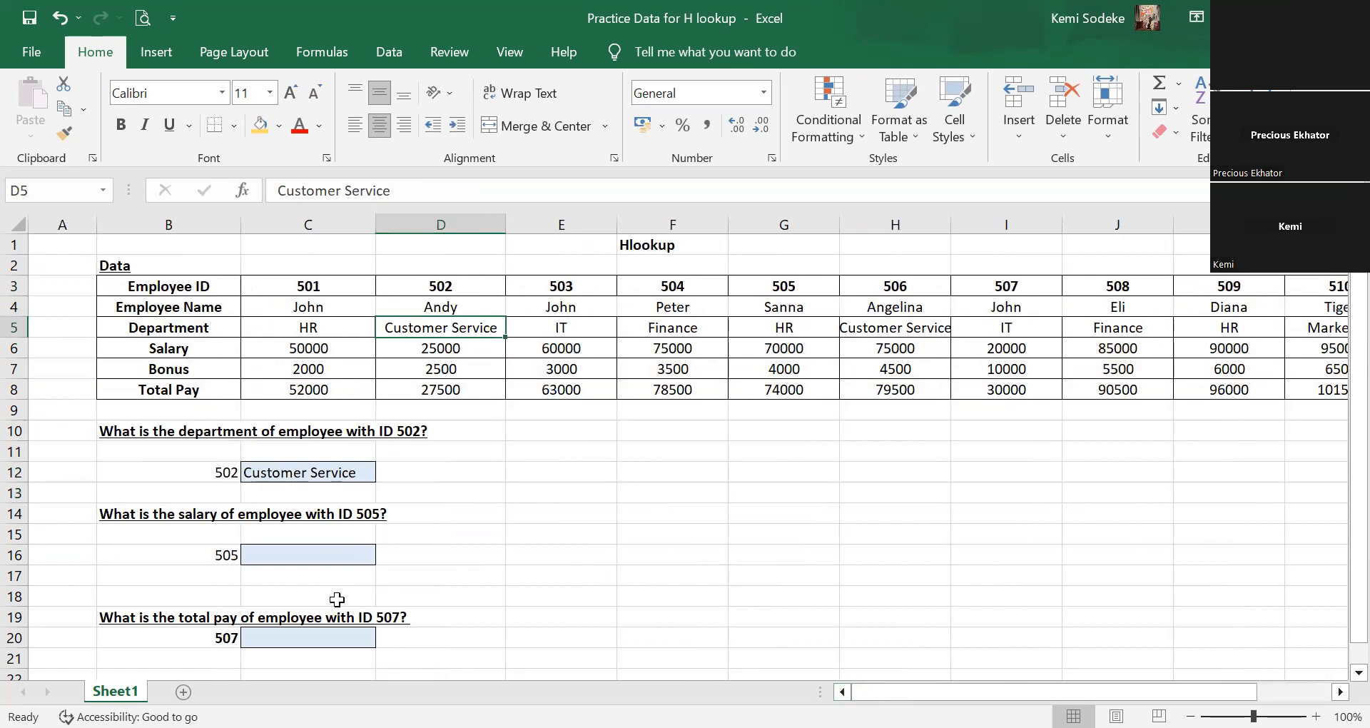
pyautogui.click(558, 527)
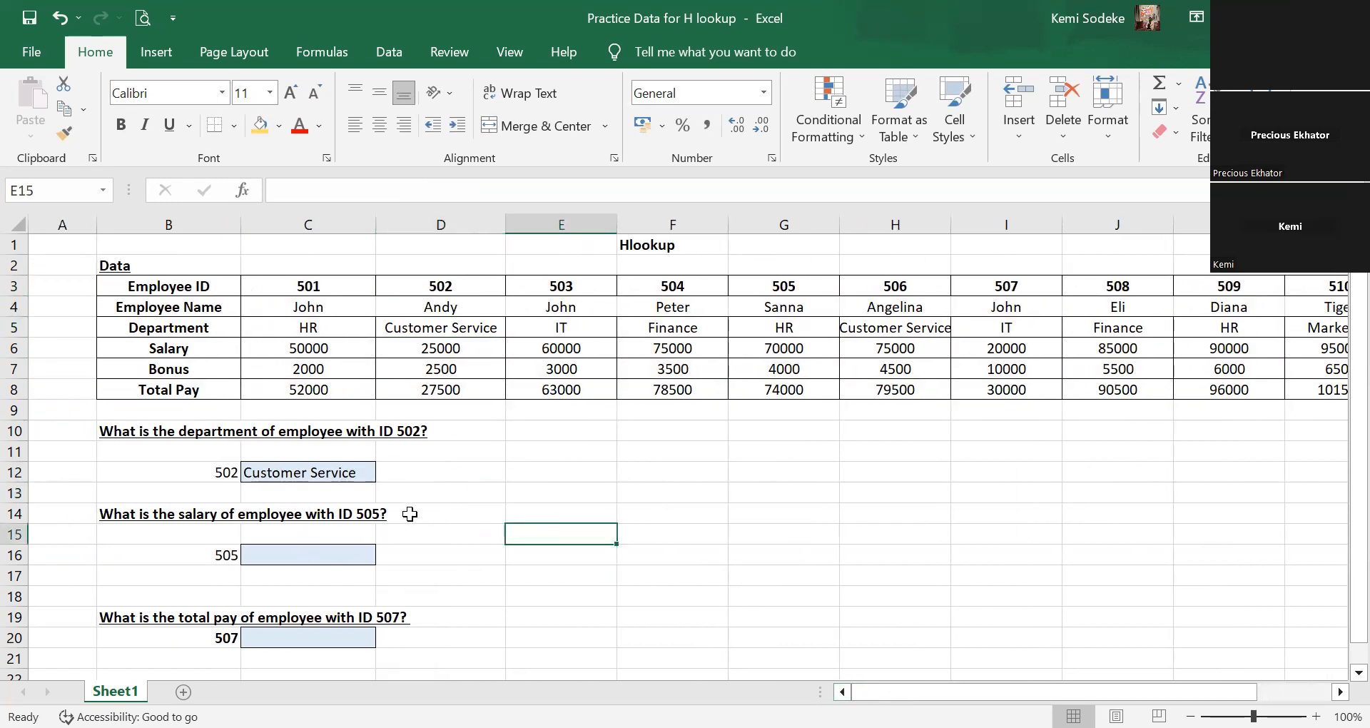
pyautogui.click(280, 472)
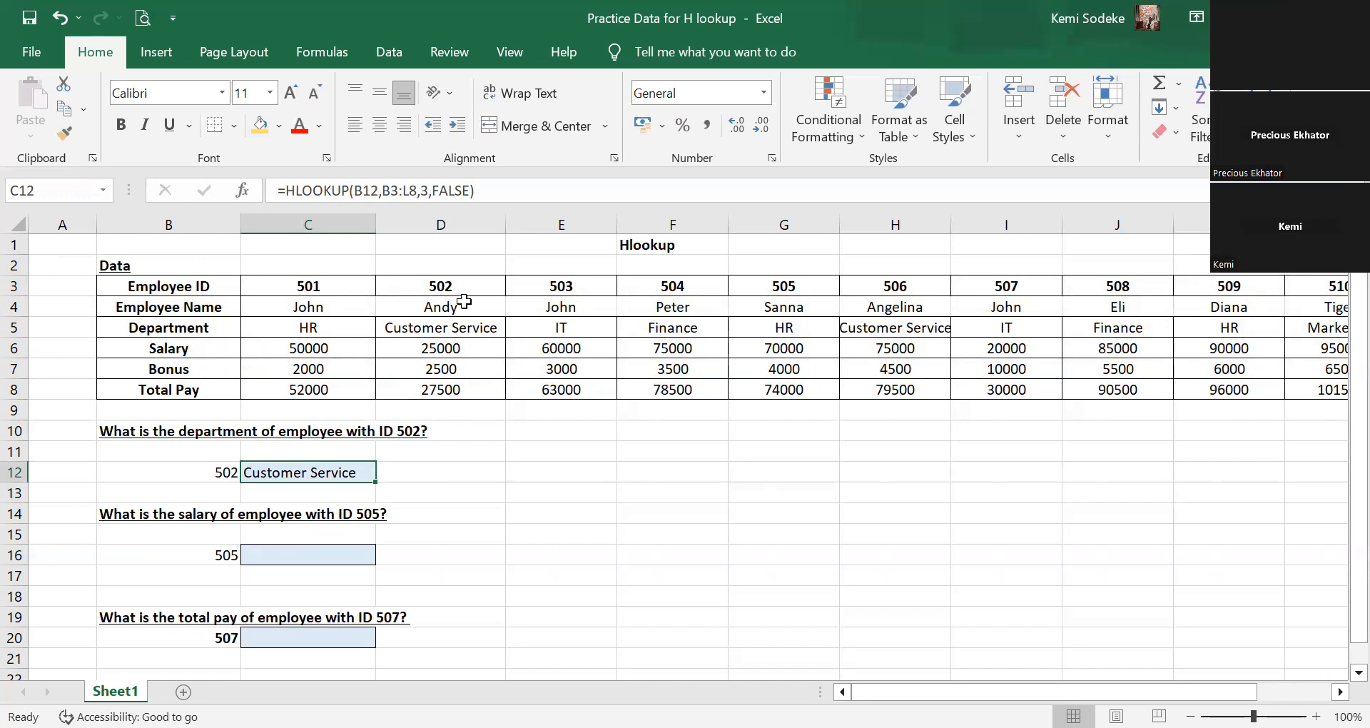
# Start an HLOOKUP formula in C16 for the salary question, with B16 as the lookup value.
pyautogui.click(285, 555)
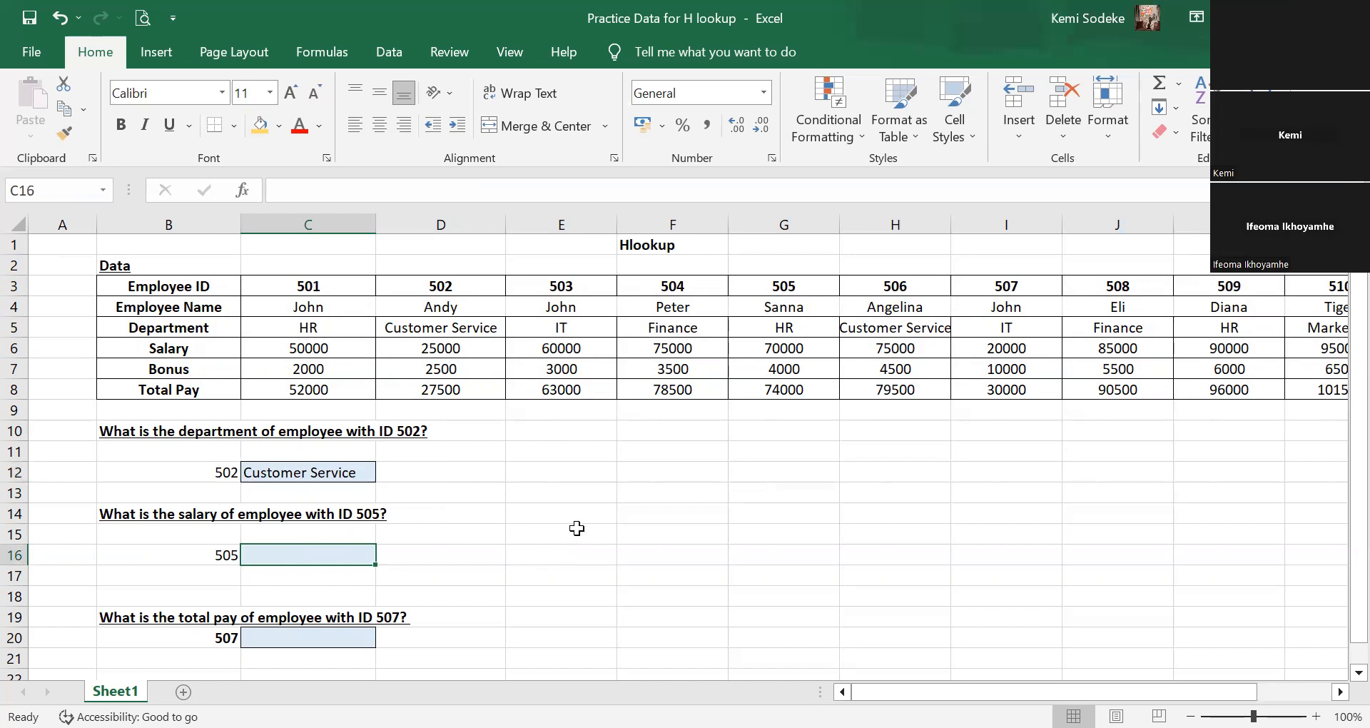
pyautogui.scroll(-2, 724, 519)
pyautogui.scroll(2, 688, 514)
pyautogui.write('=')
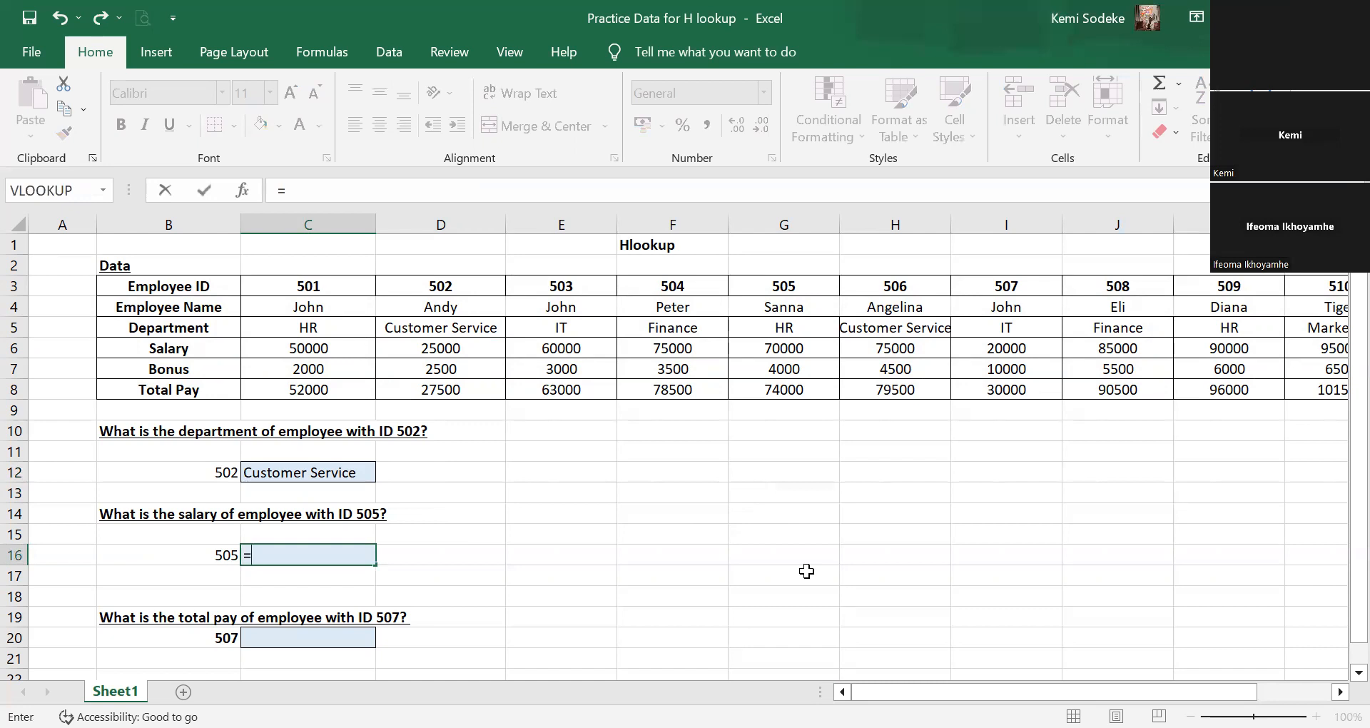
pyautogui.write('hlookup')
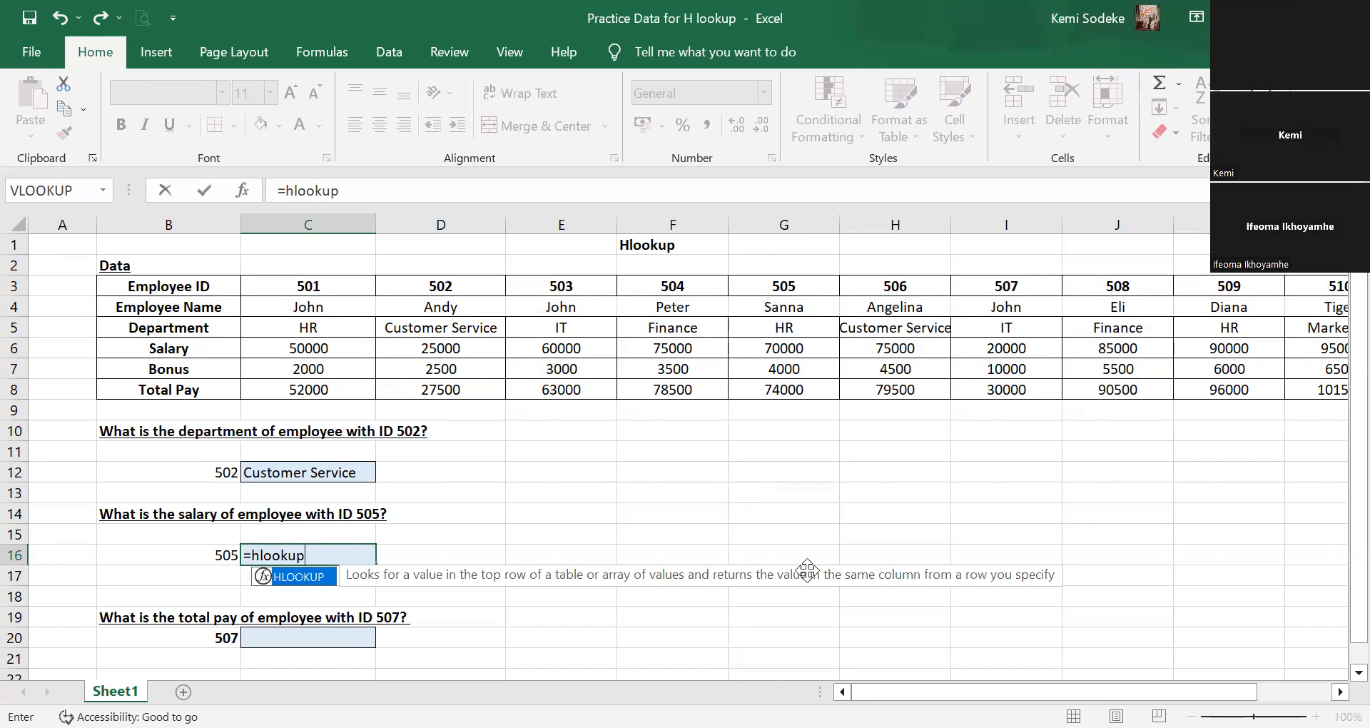
pyautogui.write('(')
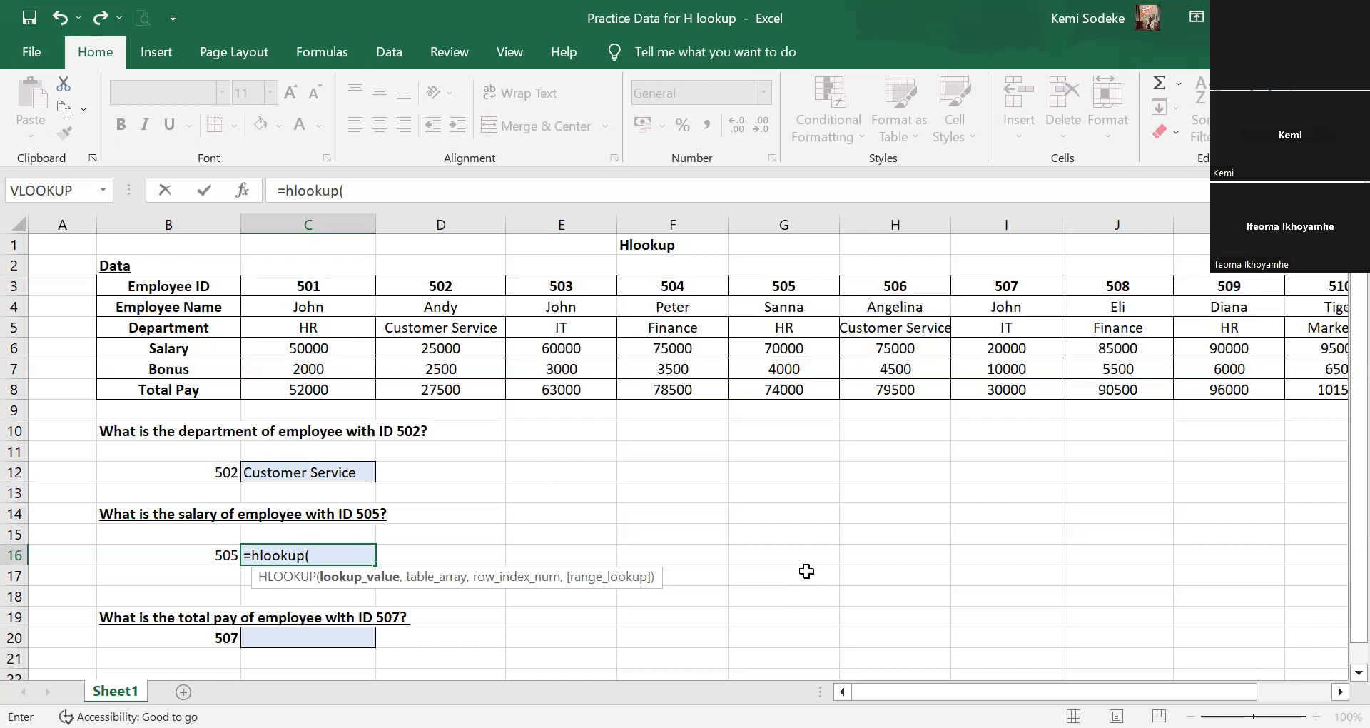
pyautogui.click(221, 559)
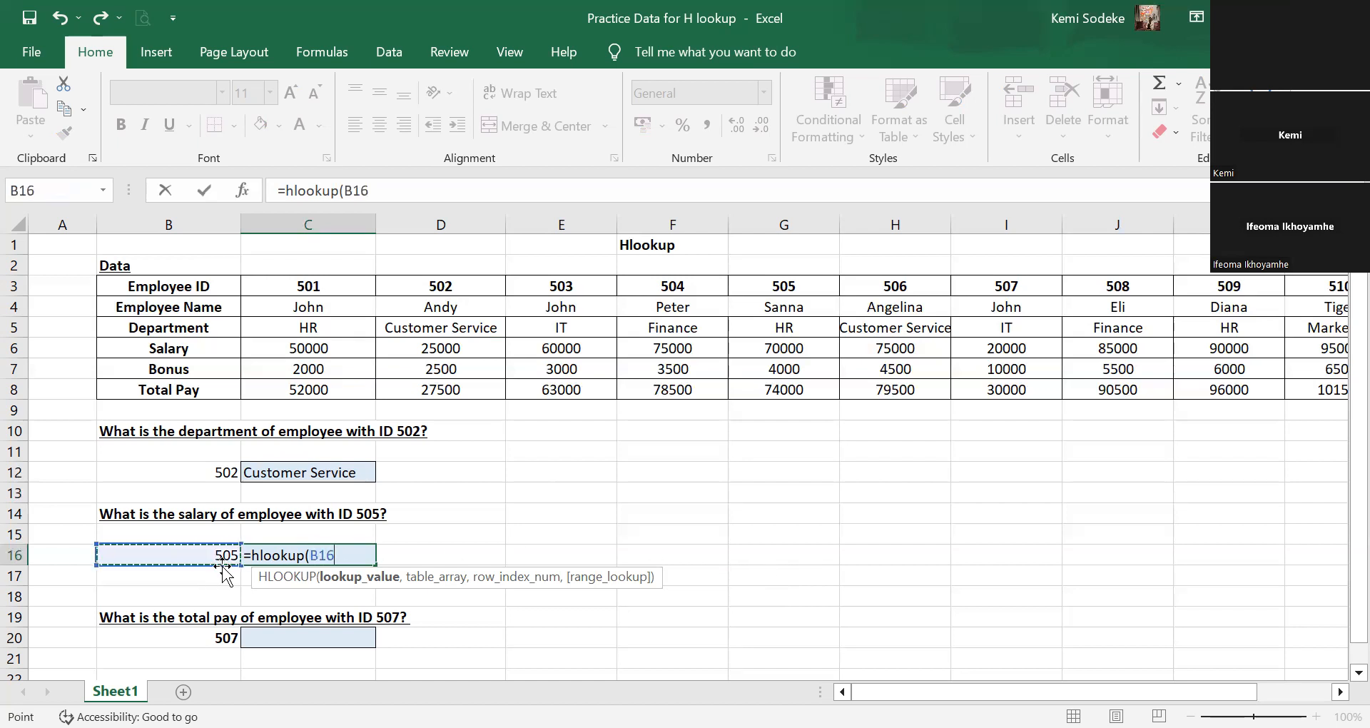
pyautogui.write(',')
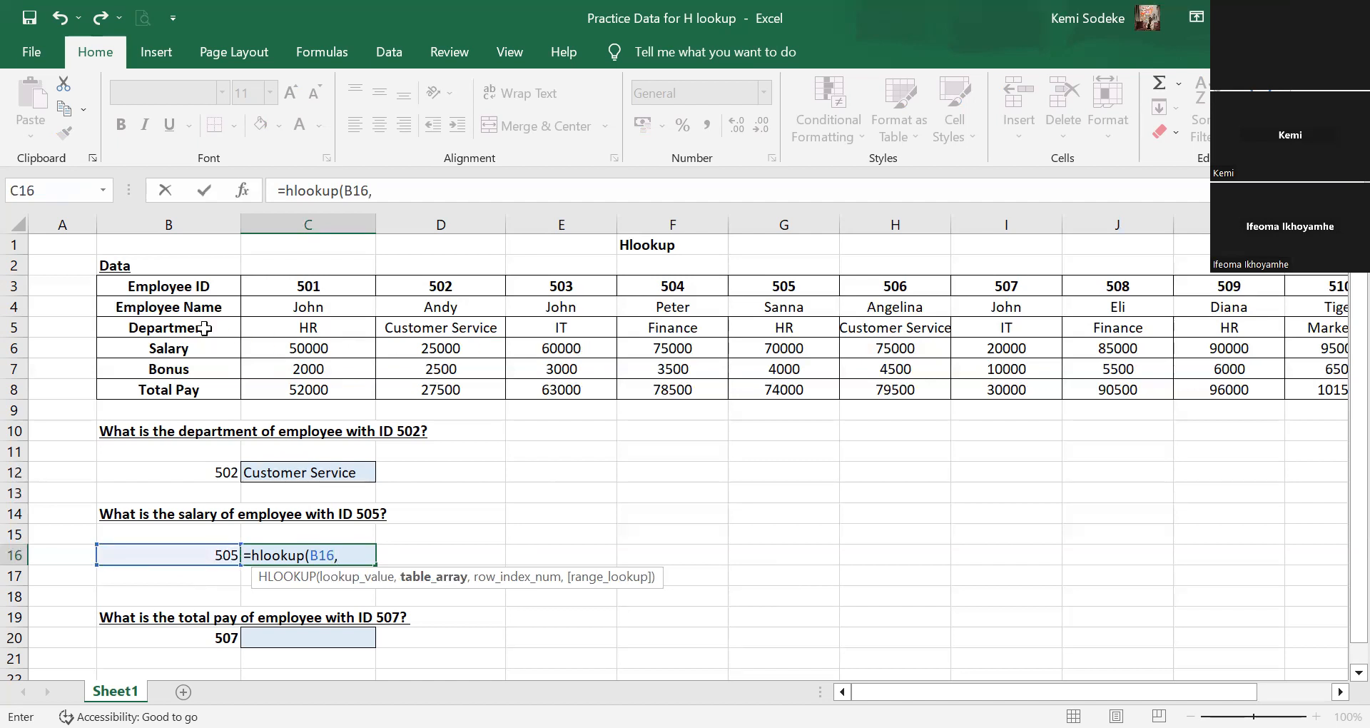
# Set the table array of the C16 formula to the whole employee table, B3:L8.
pyautogui.click(193, 293)
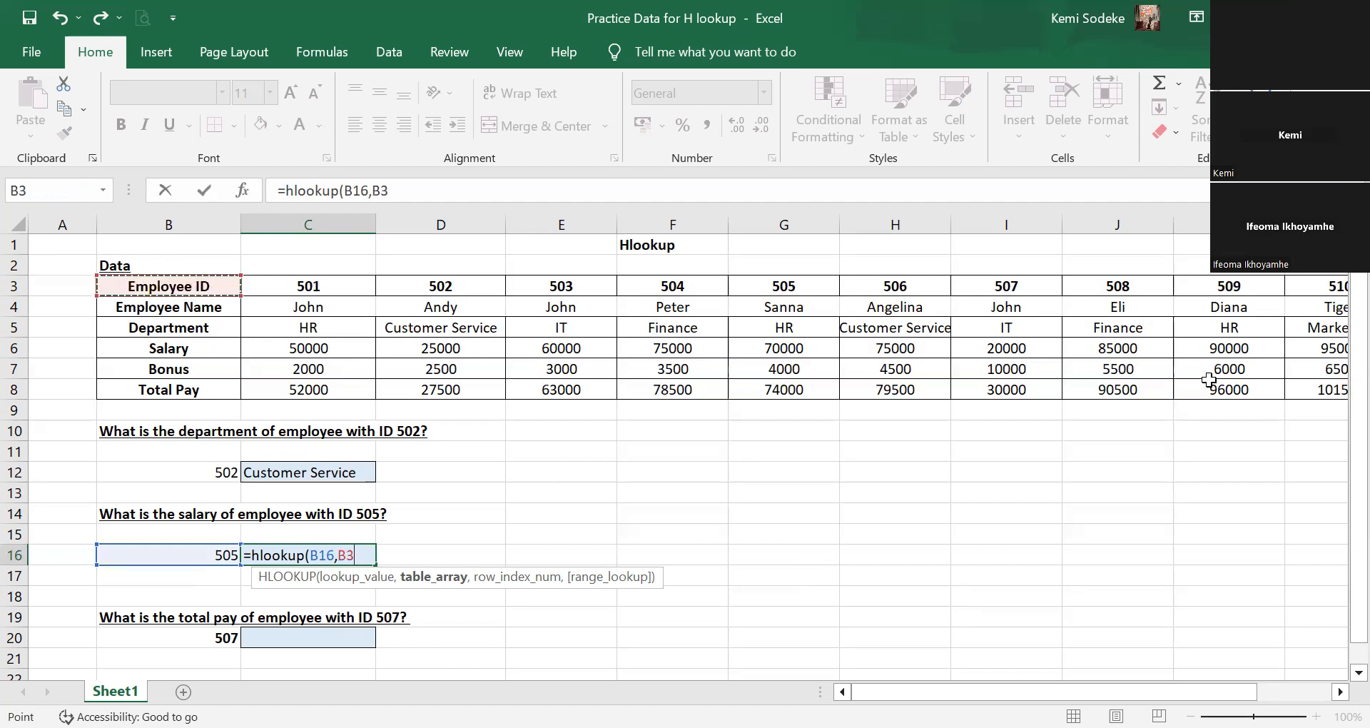
pyautogui.hotkey('ctrl', 'shift', 'Right')
pyautogui.hotkey('ctrl', 'shift', 'Down')
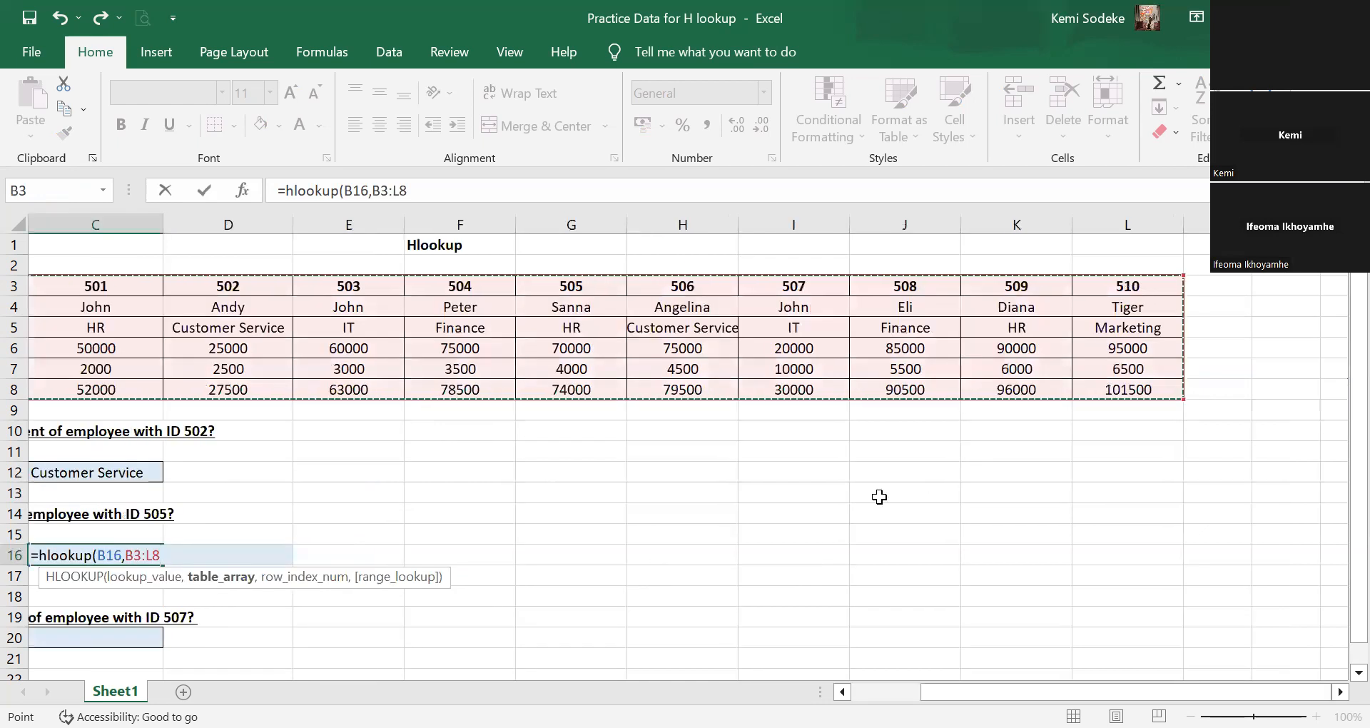
pyautogui.write(',')
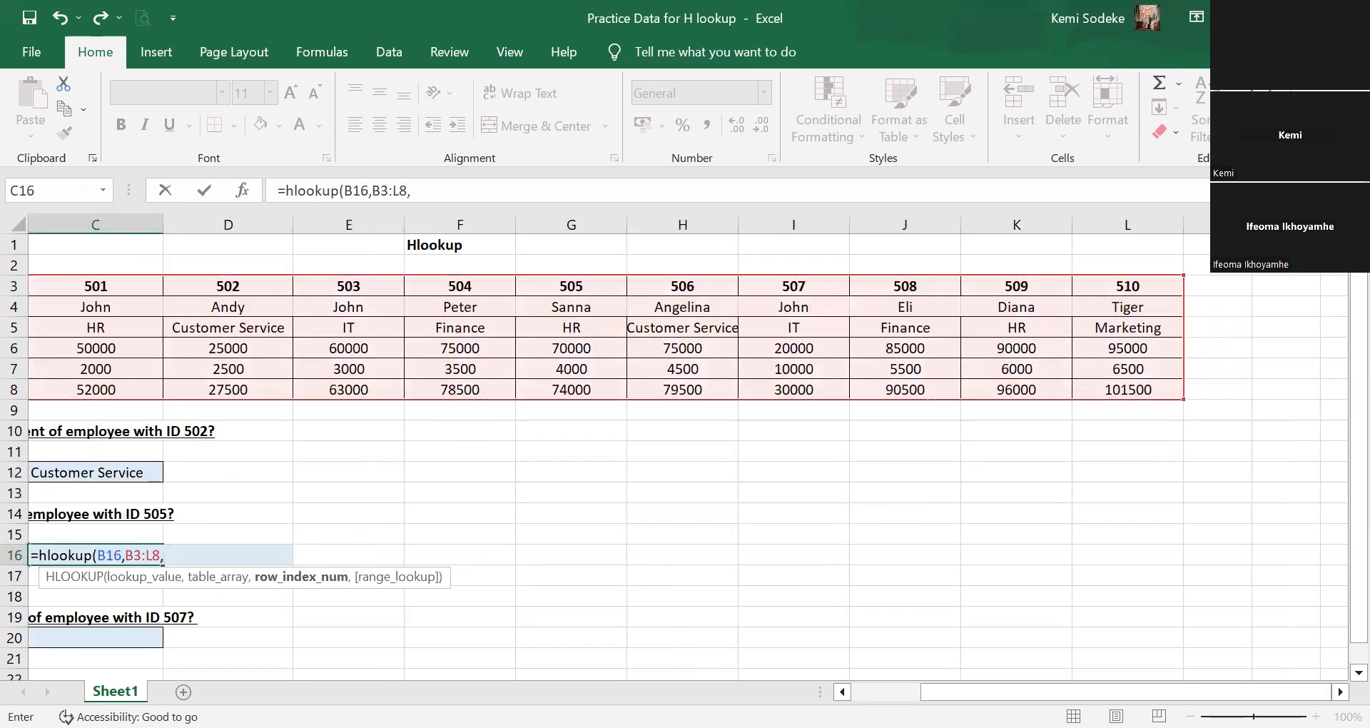
# Set the row index number to 4 and the range lookup to false, completing C16 as =hlookup(B16,B3:L8,4,false).
pyautogui.click(843, 692)
pyautogui.click(843, 692)
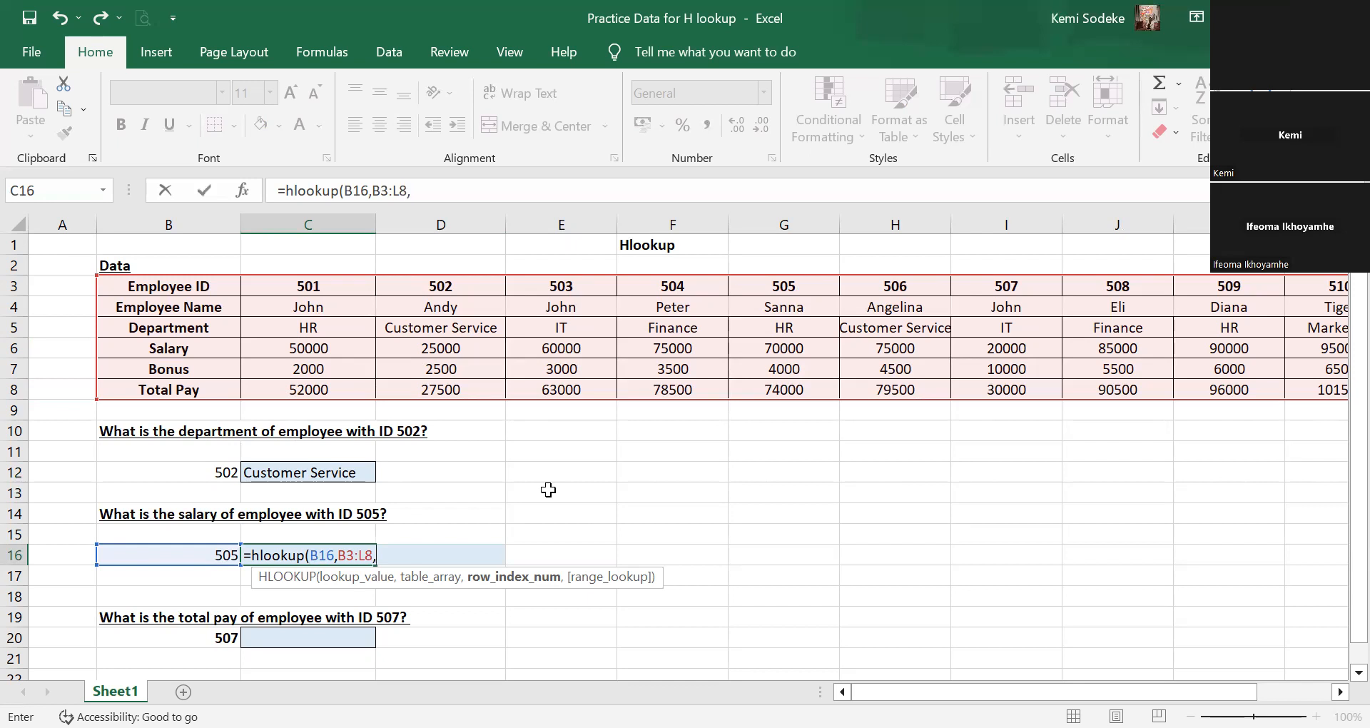
pyautogui.write('4,false')
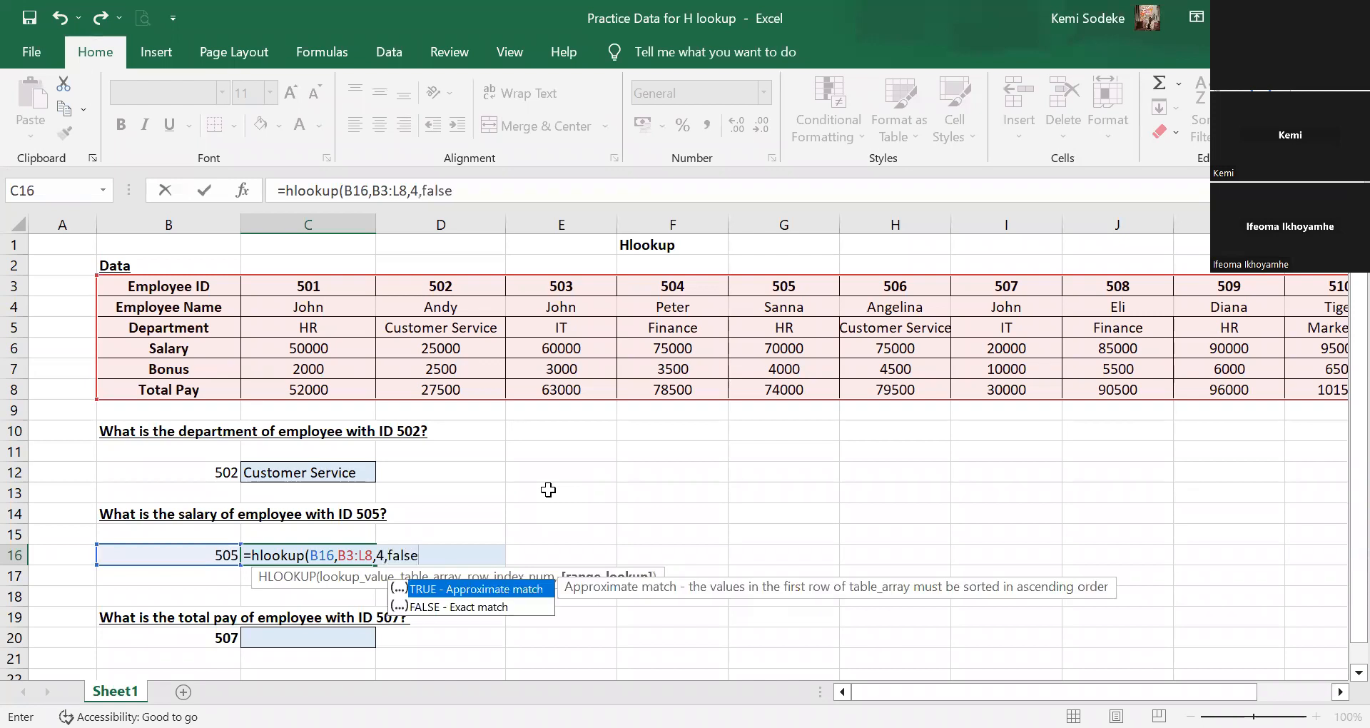
pyautogui.write(')')
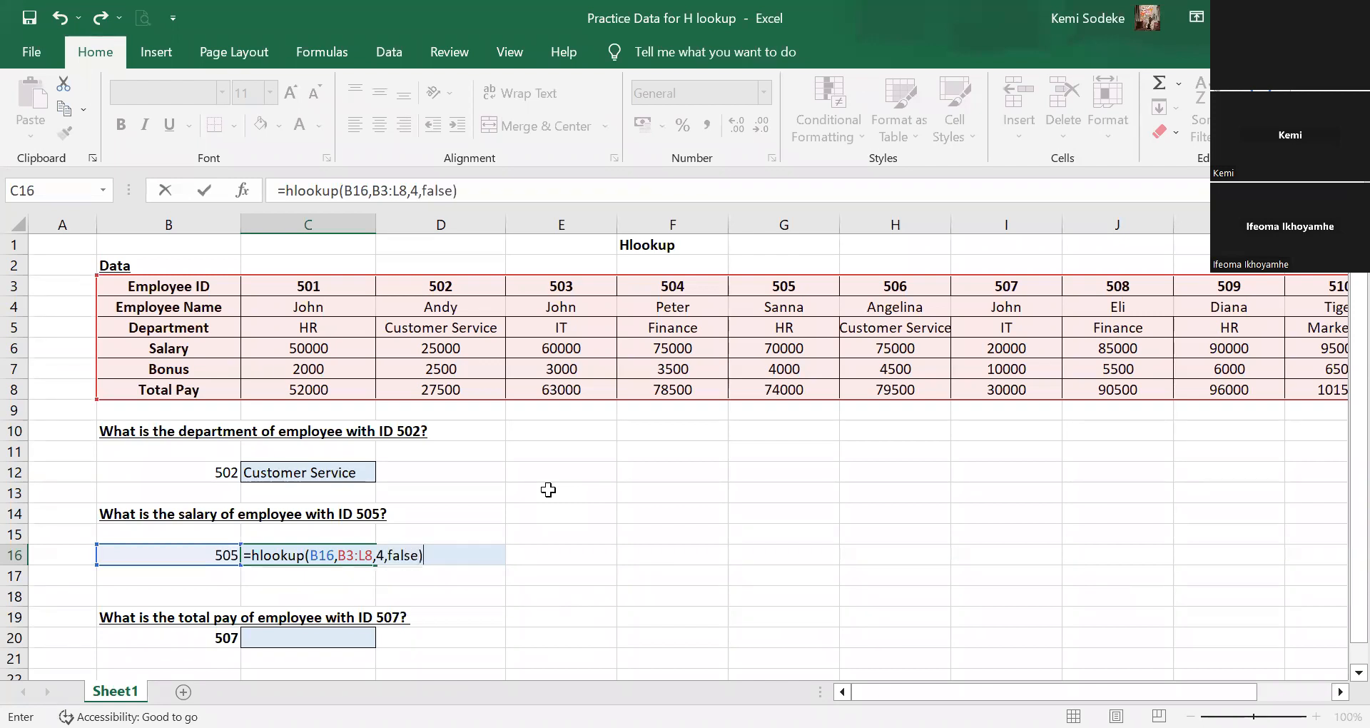
pyautogui.press('Return')
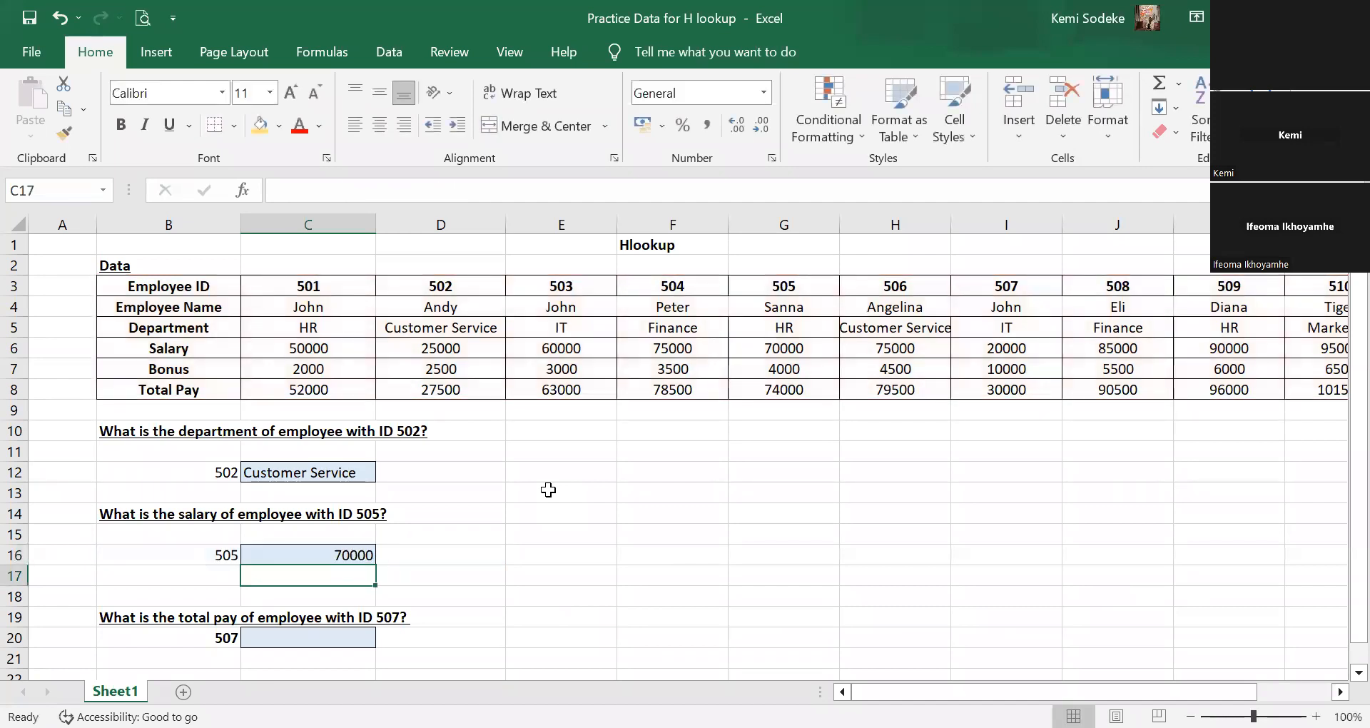
# Compare the salary in C16 with the ID and salary of employee 505 in column G, and review the C16 formula.
pyautogui.click(794, 286)
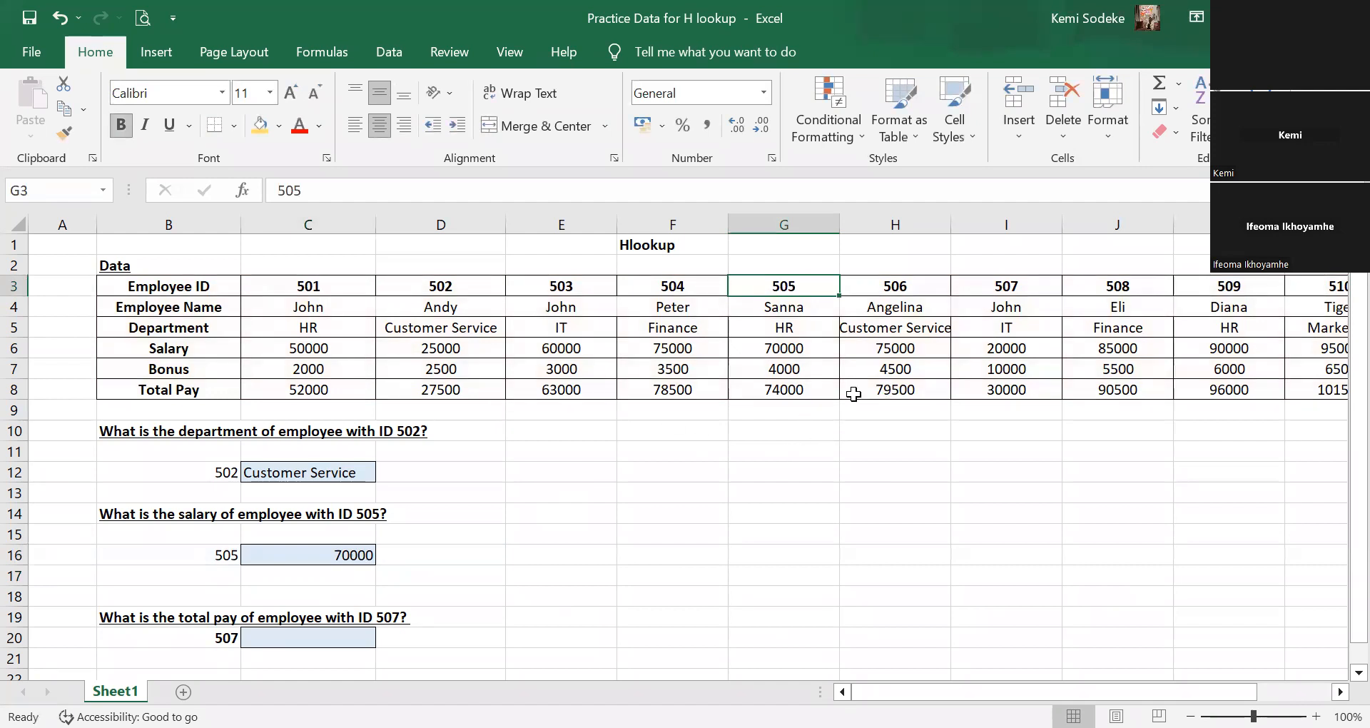
pyautogui.click(799, 349)
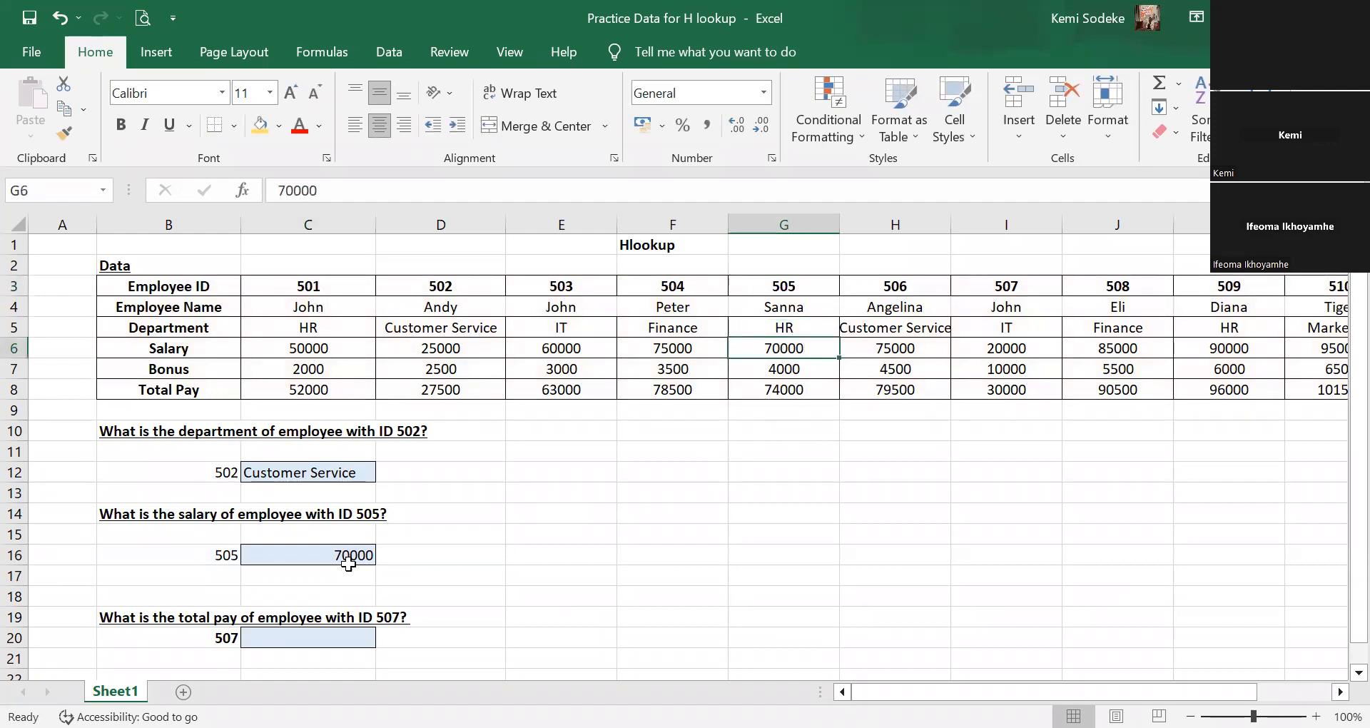
pyautogui.click(327, 553)
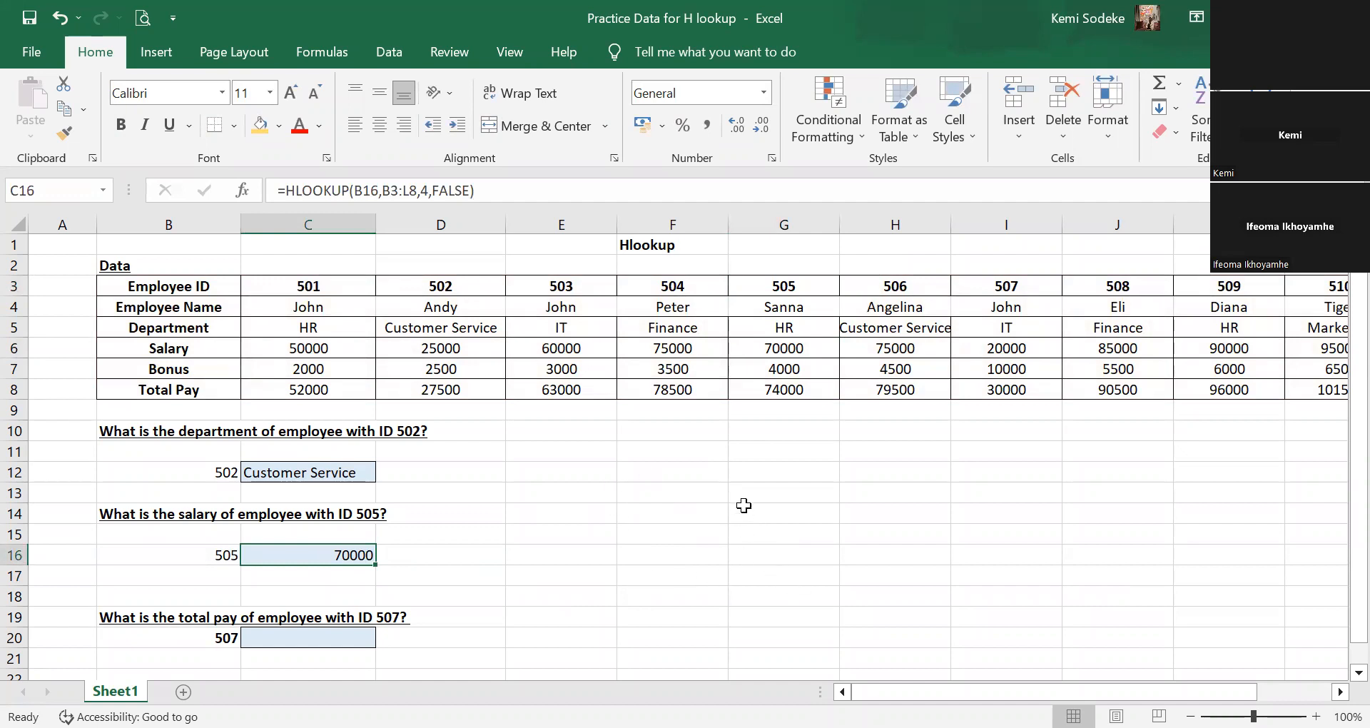
pyautogui.scroll(-1, 732, 487)
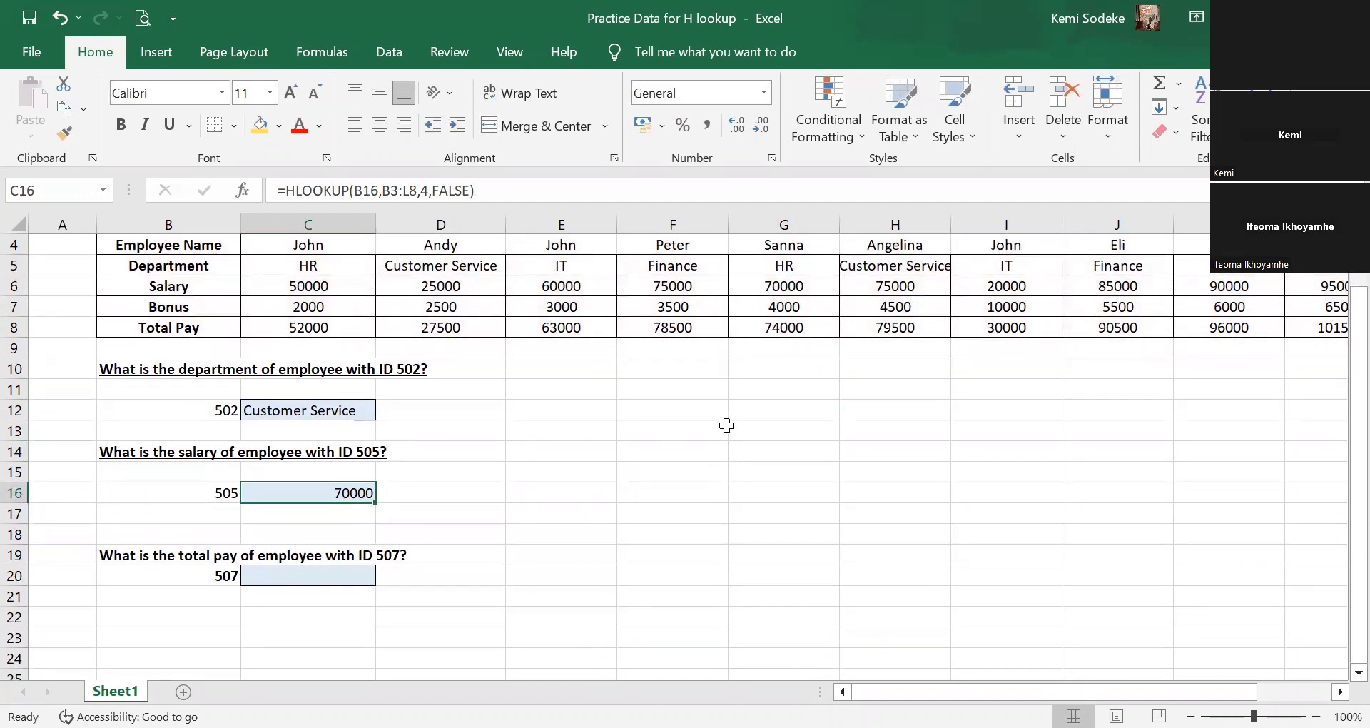
pyautogui.scroll(1, 706, 425)
pyautogui.scroll(-1, 582, 483)
pyautogui.scroll(1, 638, 480)
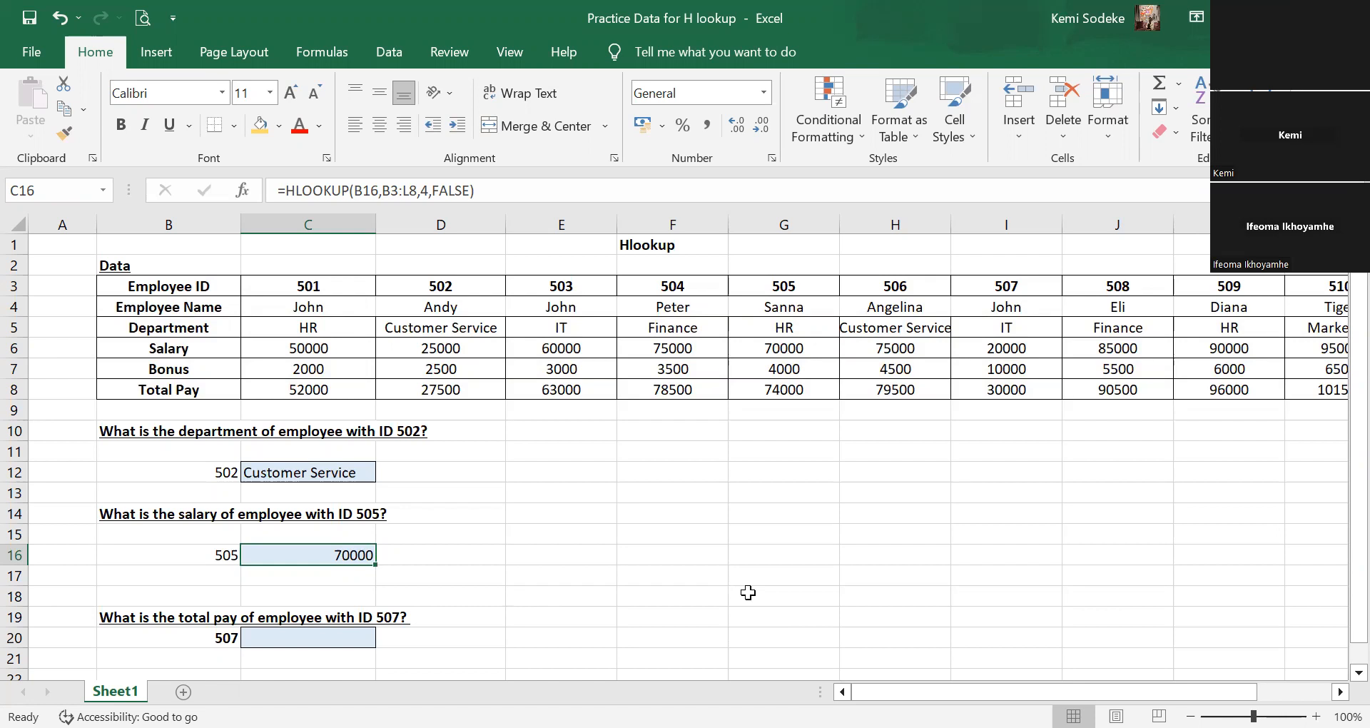
pyautogui.scroll(-1, 686, 526)
pyautogui.scroll(1, 695, 517)
pyautogui.scroll(-1, 550, 490)
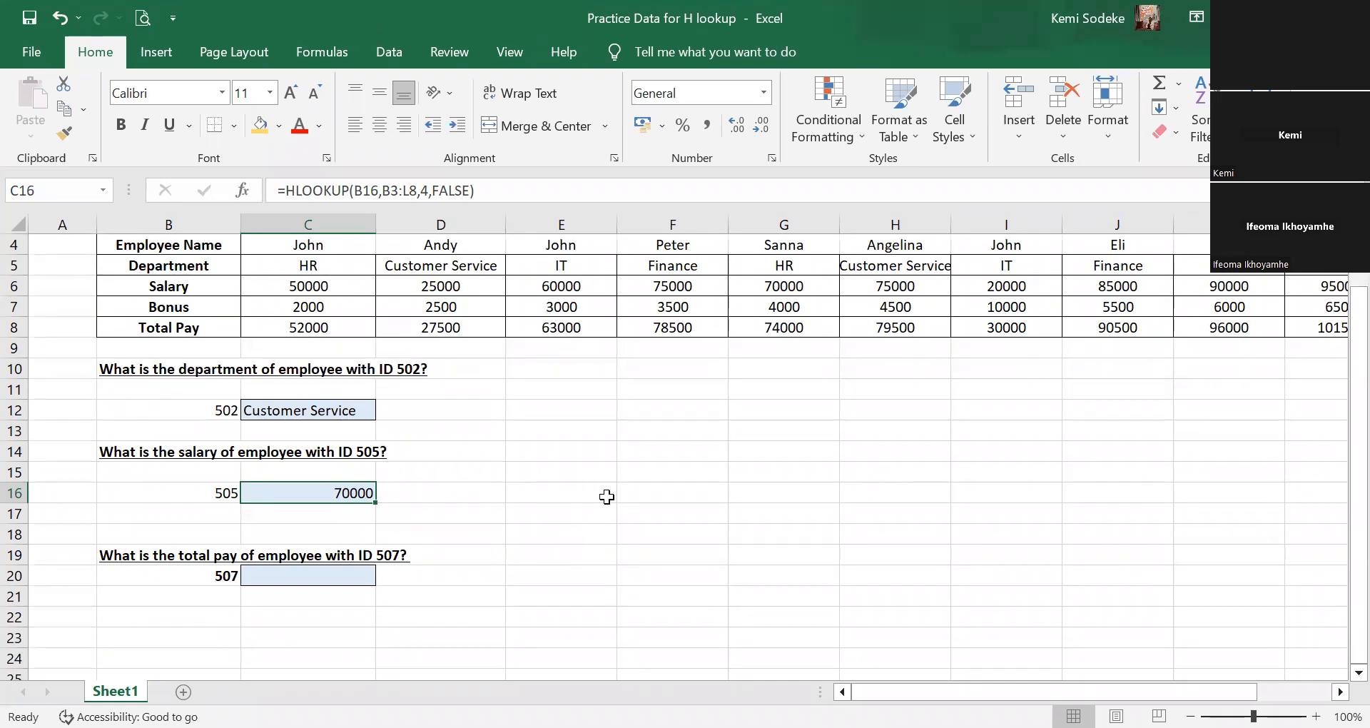
pyautogui.scroll(1, 608, 495)
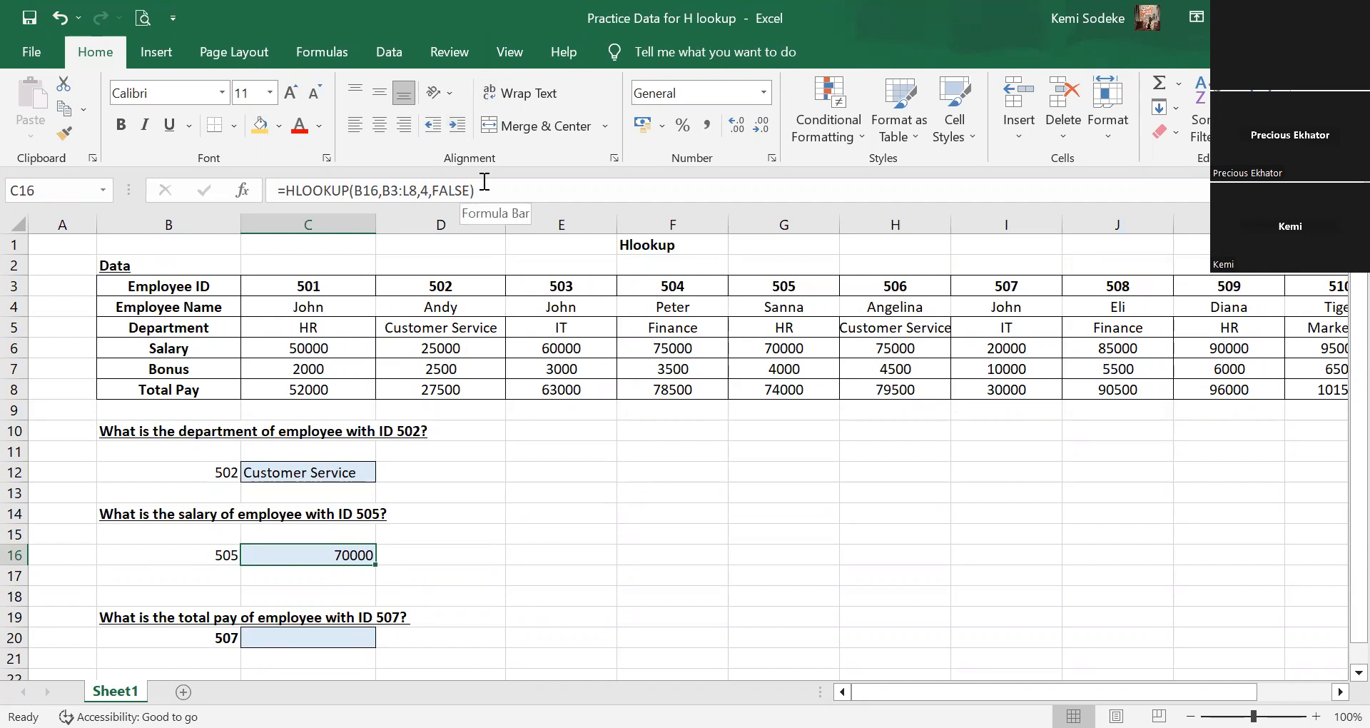
# Make the table array in the C16 HLOOKUP formula absolute as $B$3:$L$8.
pyautogui.click(384, 191)
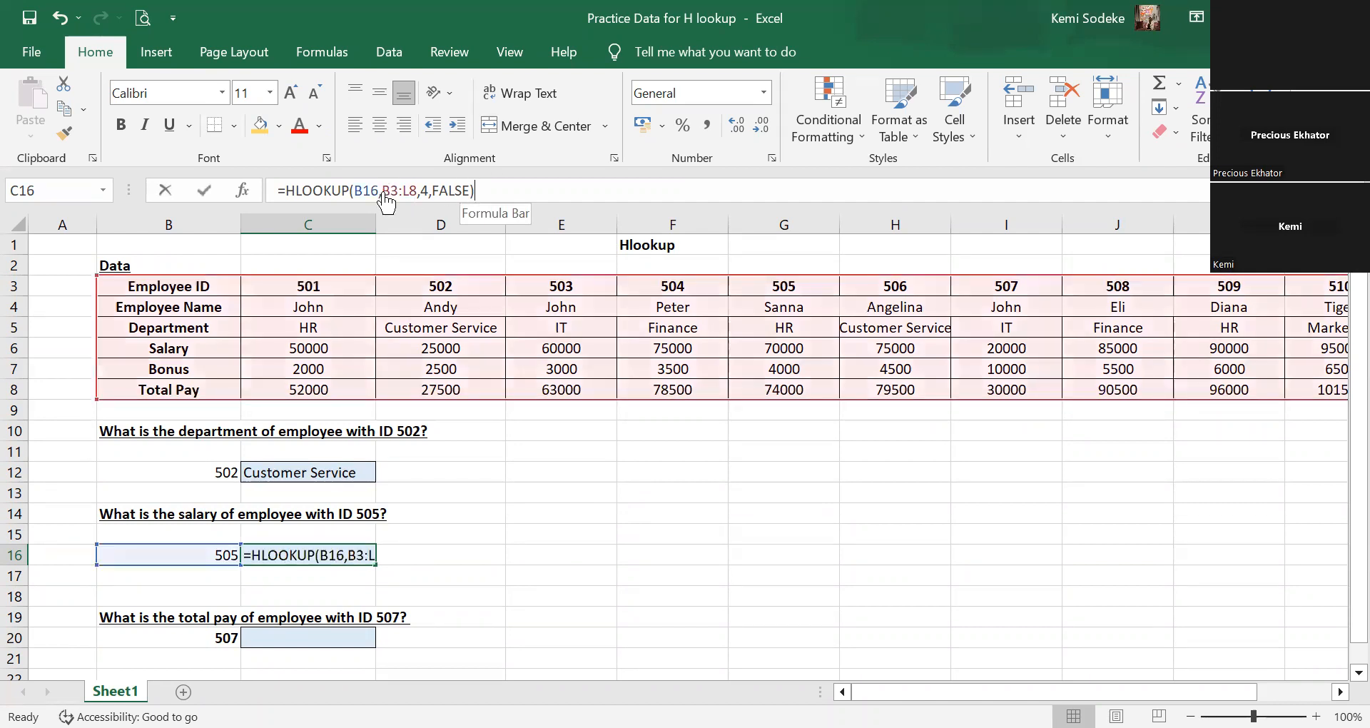
pyautogui.write('$')
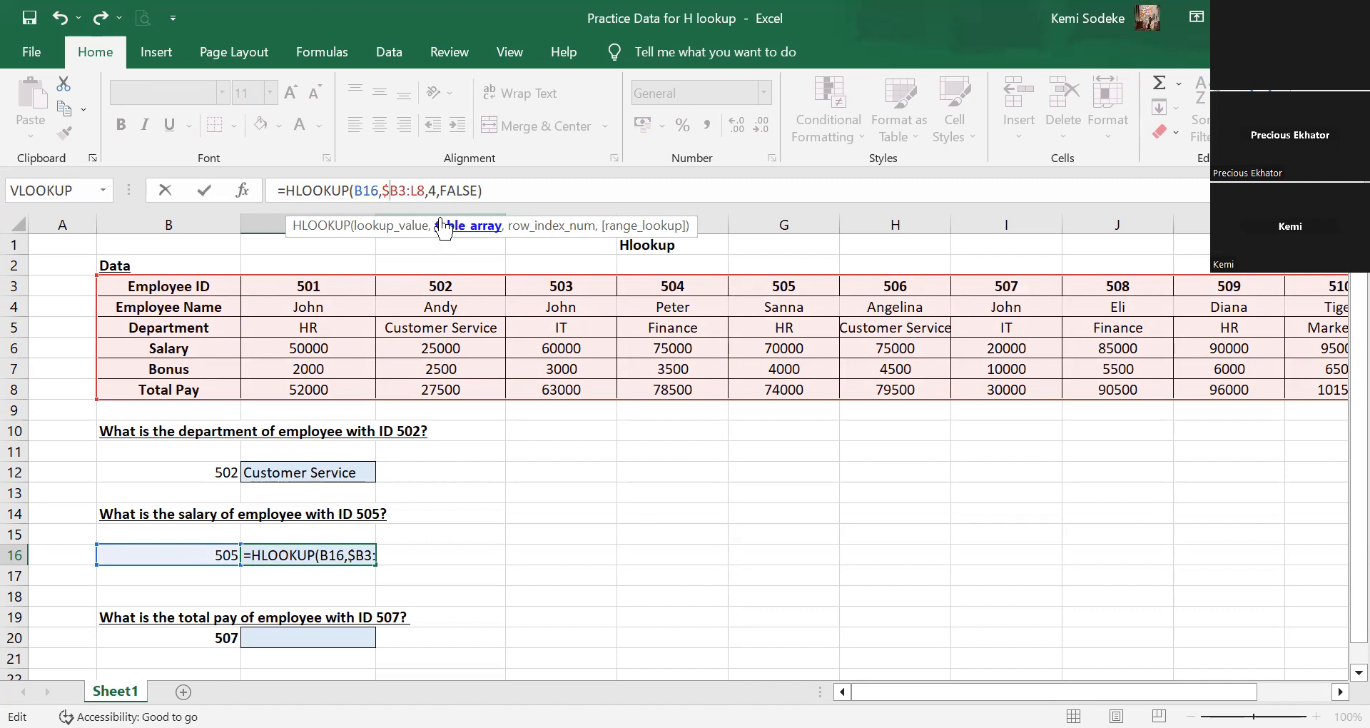
pyautogui.click(397, 190)
pyautogui.write('$')
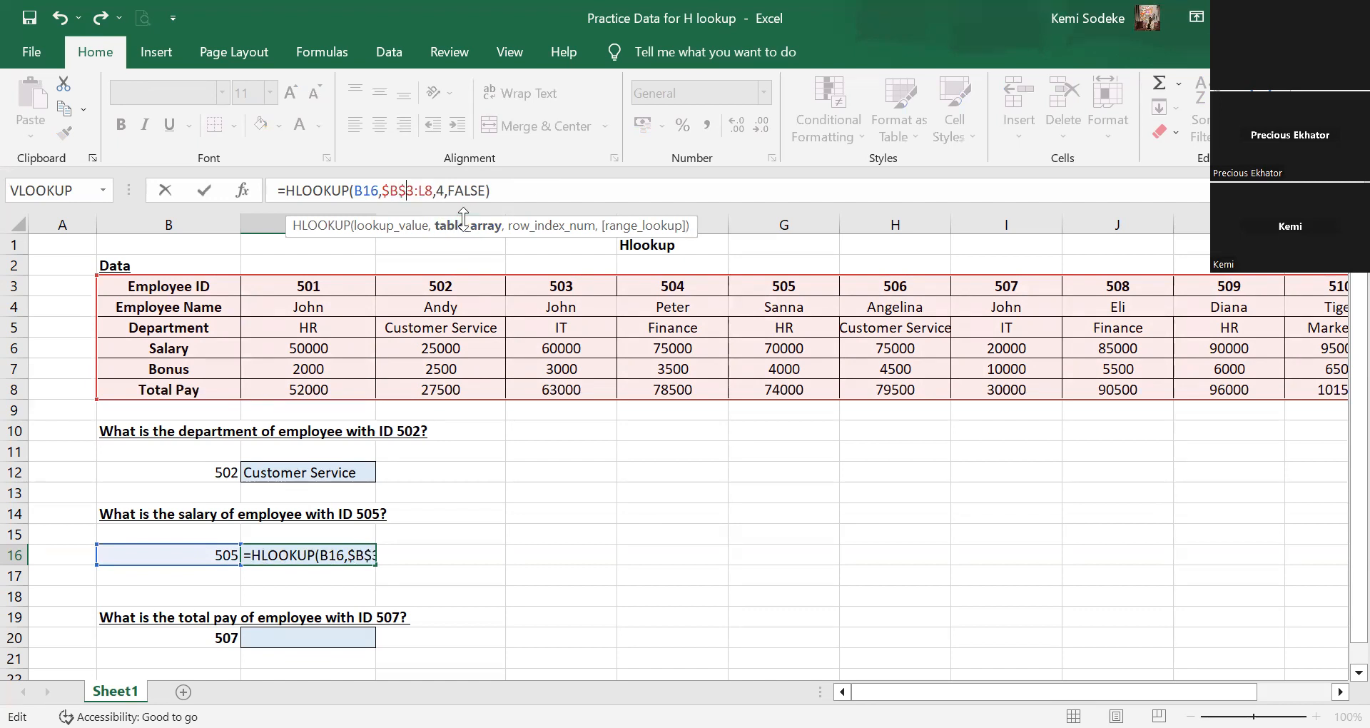
pyautogui.click(419, 191)
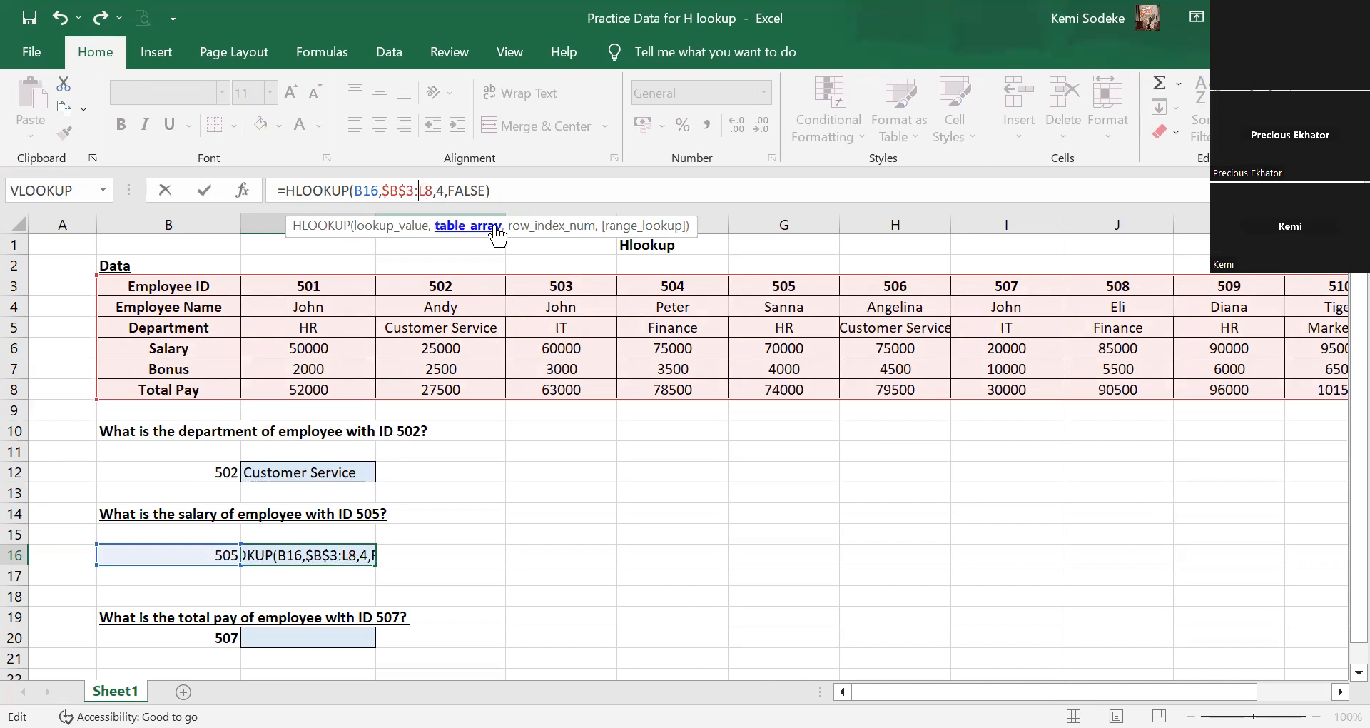
pyautogui.write('$')
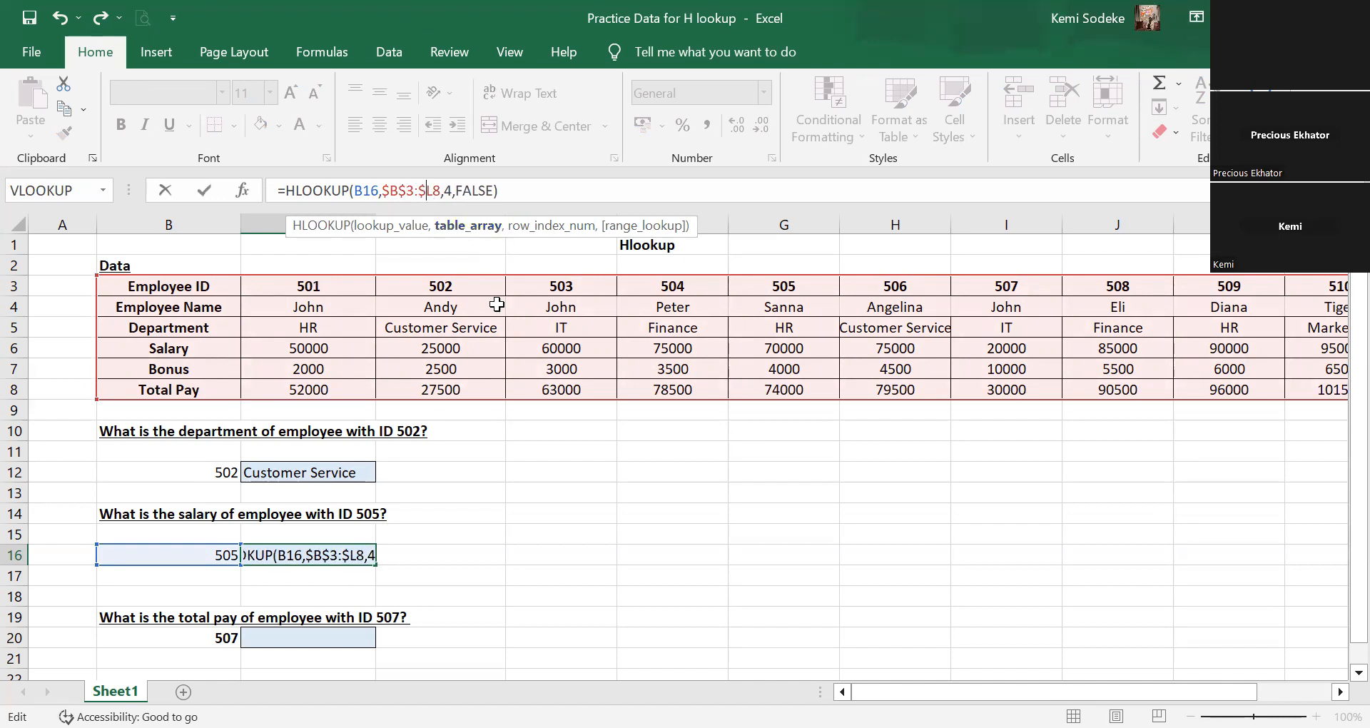
pyautogui.click(437, 190)
pyautogui.write('$')
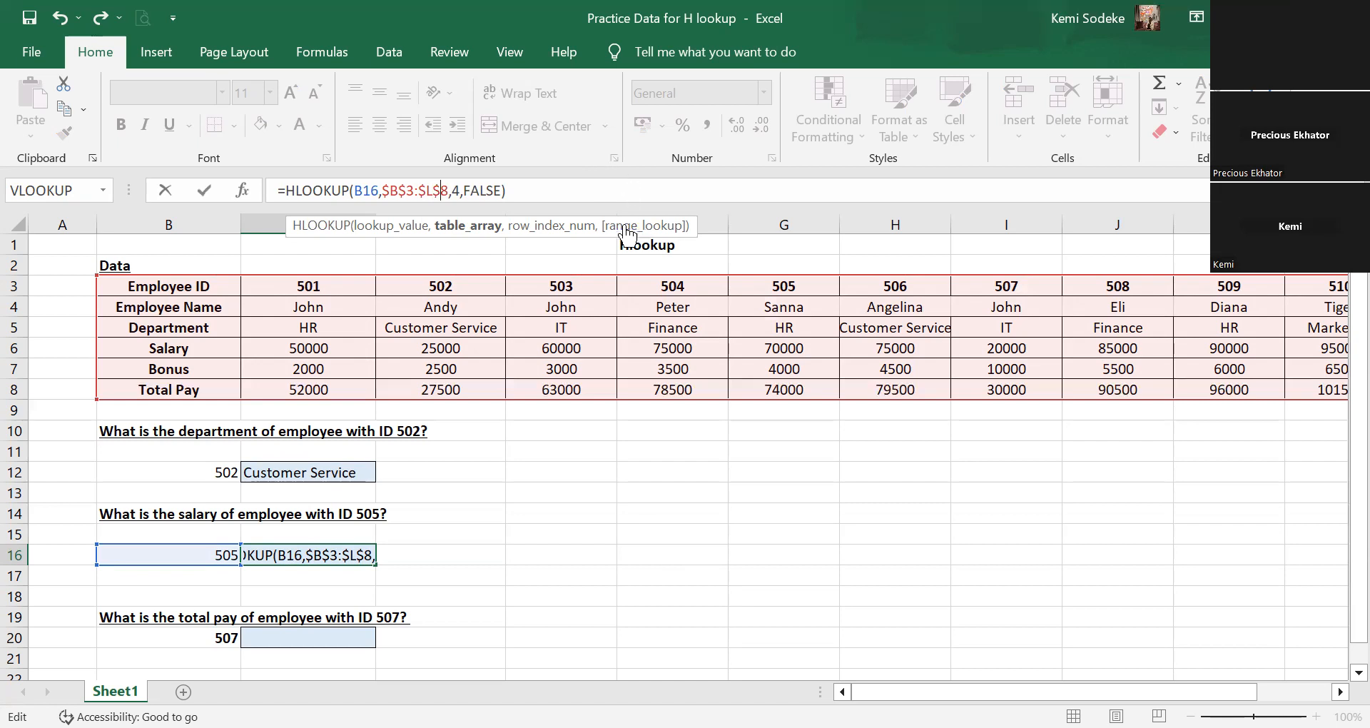
# Lock the column of the lookup value as $B16, completing C16 as =HLOOKUP($B16,$B$3:$L$8,4,FALSE).
pyautogui.click(356, 191)
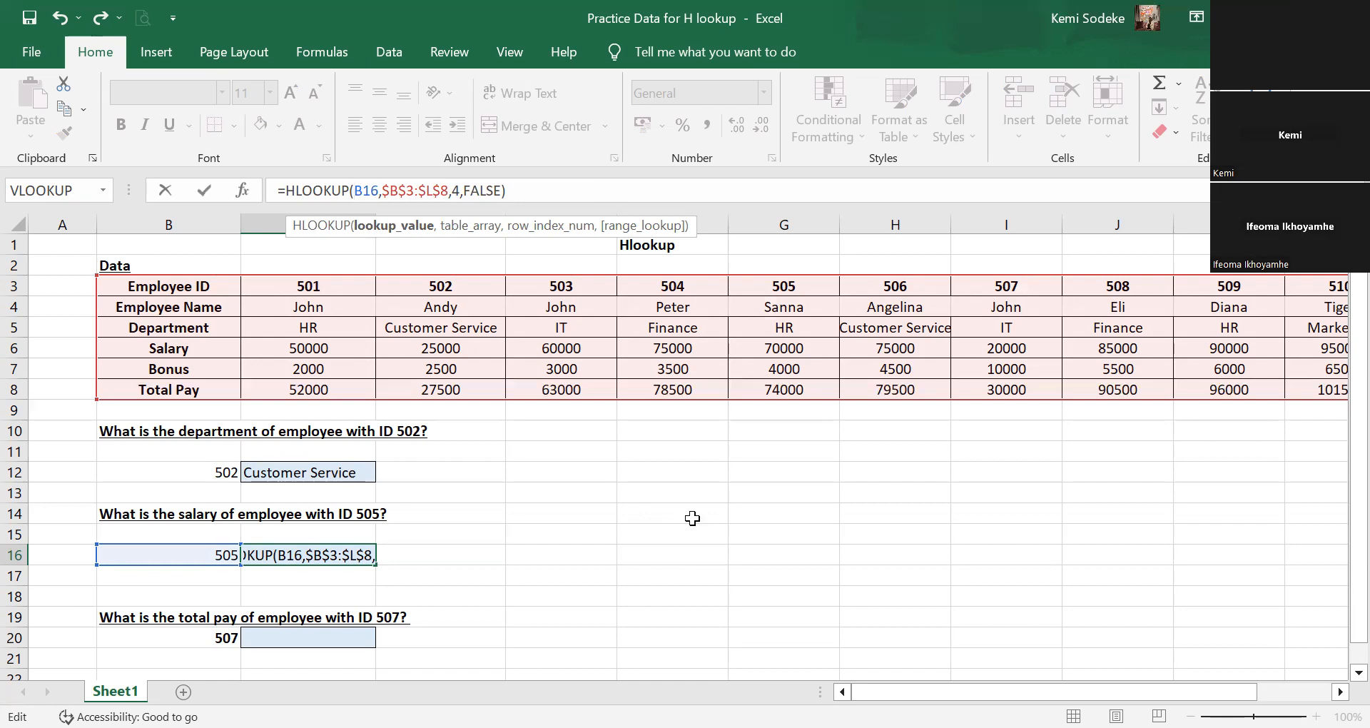
pyautogui.write('$')
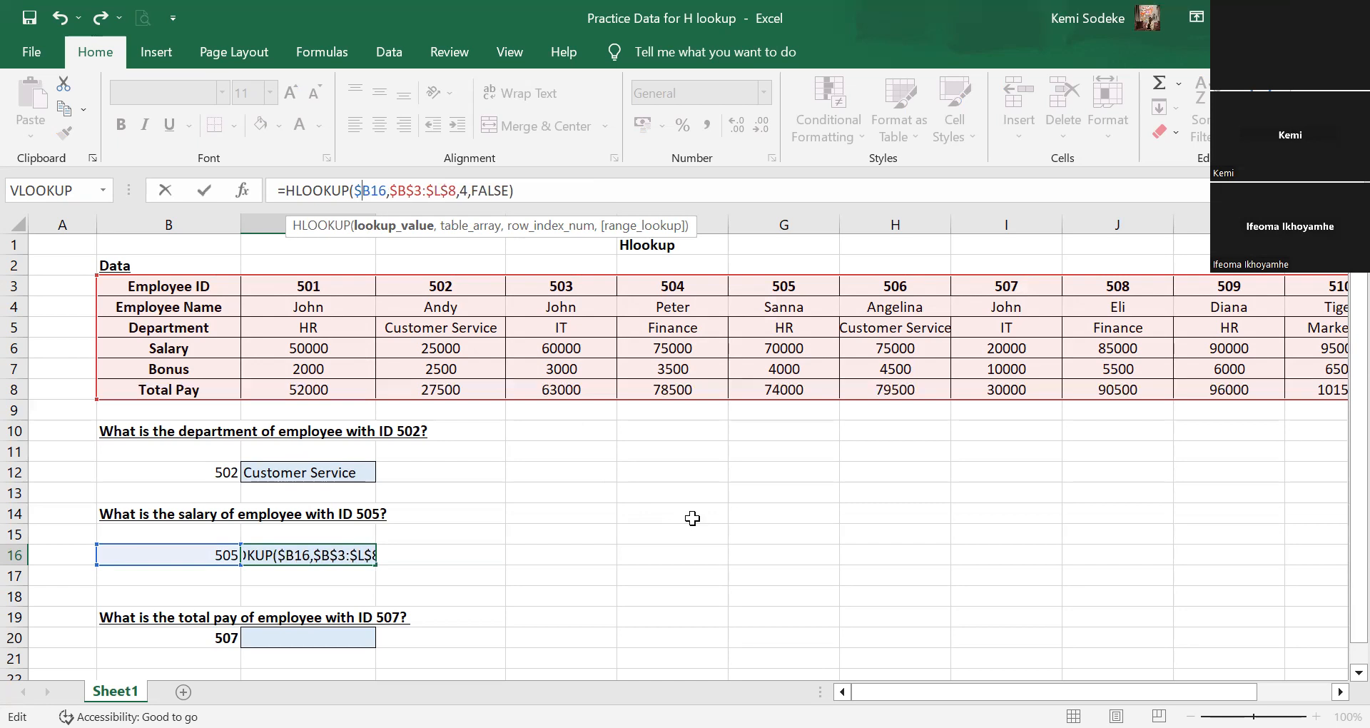
pyautogui.press('Return')
# Copy the salary formula from C16 into C20 for the total pay question.
pyautogui.click(314, 555)
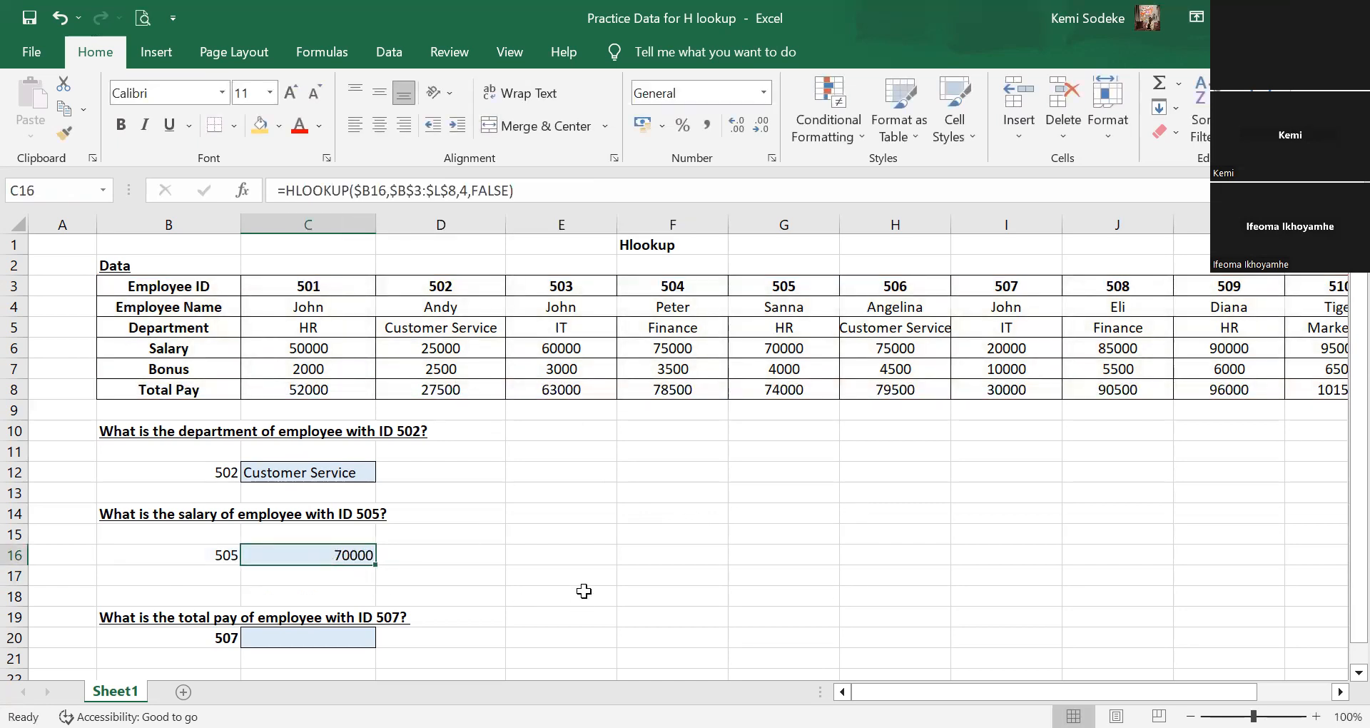
pyautogui.hotkey('ctrl', 'c')
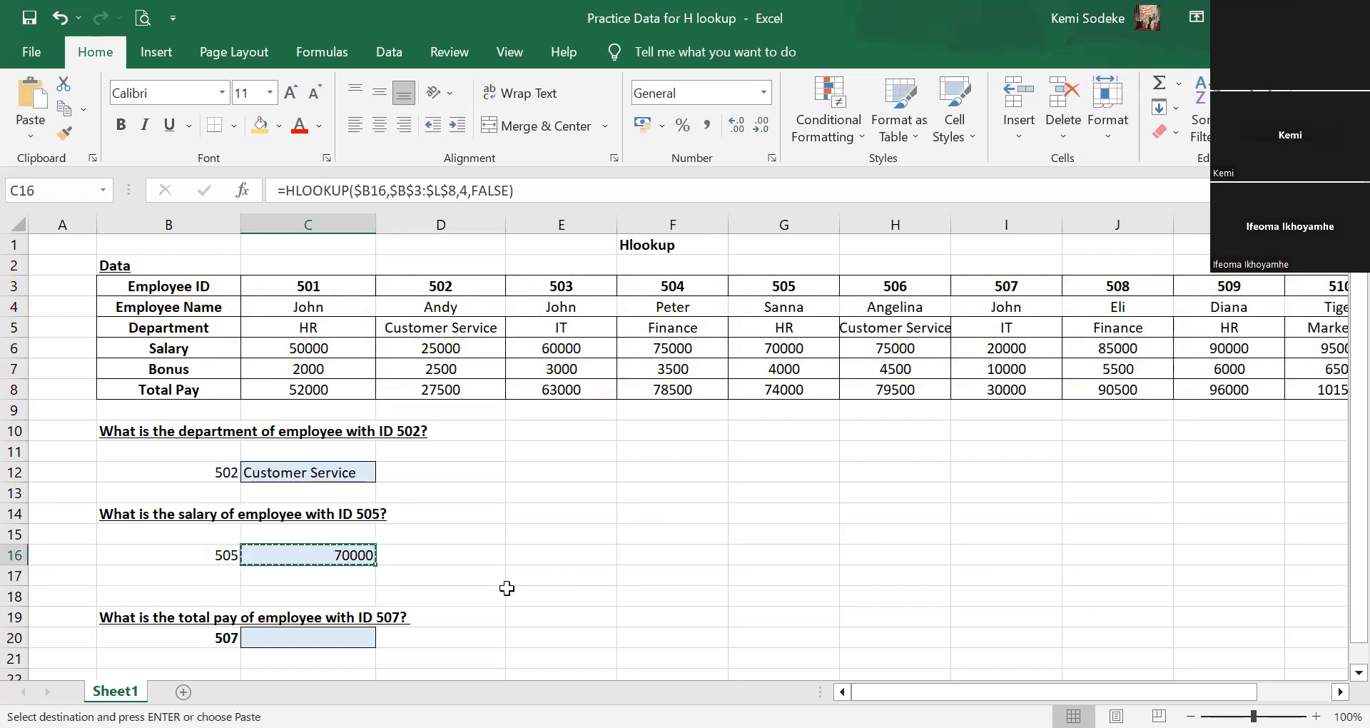
pyautogui.click(330, 646)
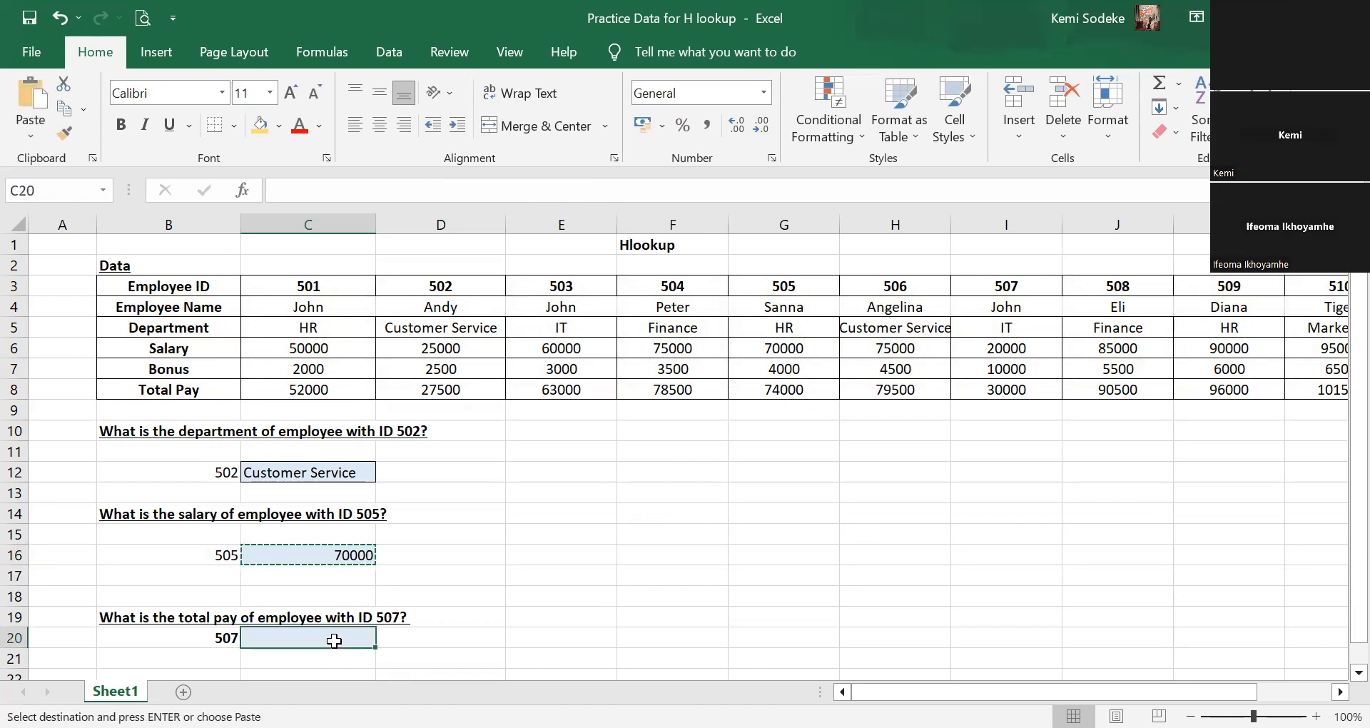
pyautogui.hotkey('ctrl', 'v')
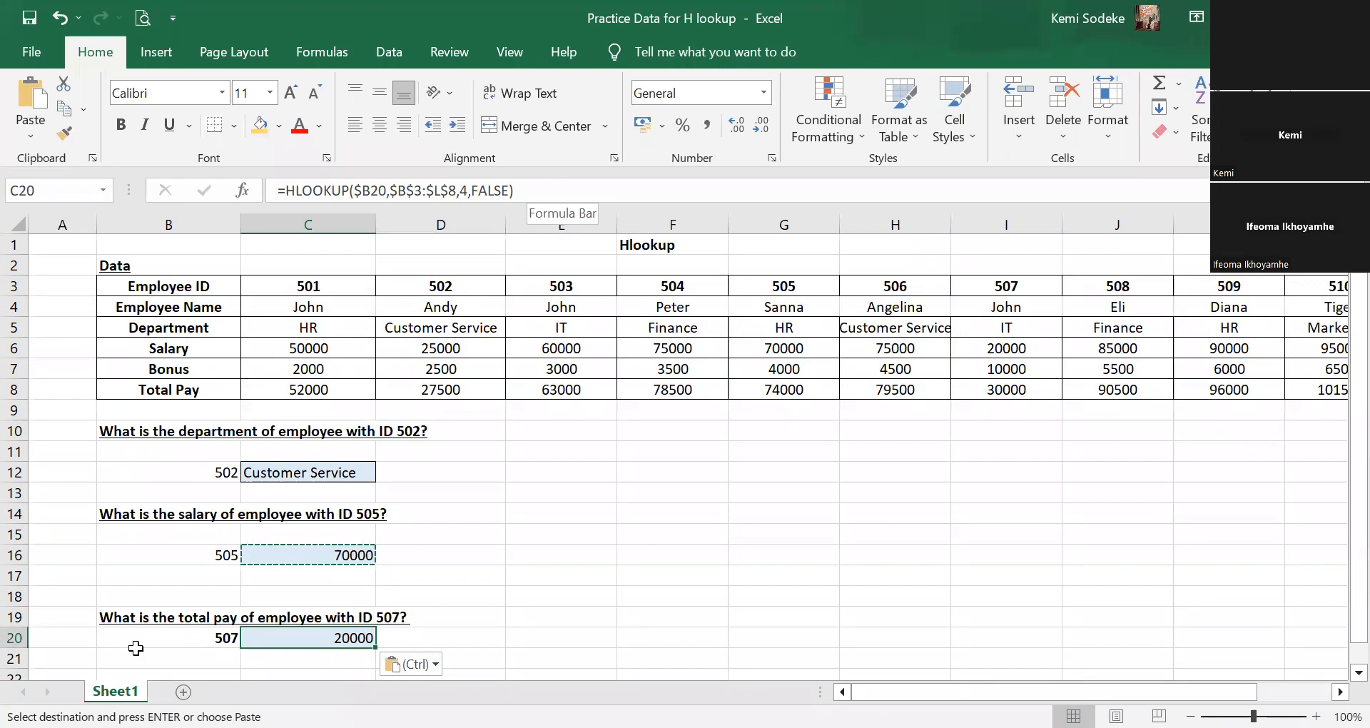
# Set the row index number of the C20 formula to 6 so that it returns total pay.
pyautogui.click(535, 187)
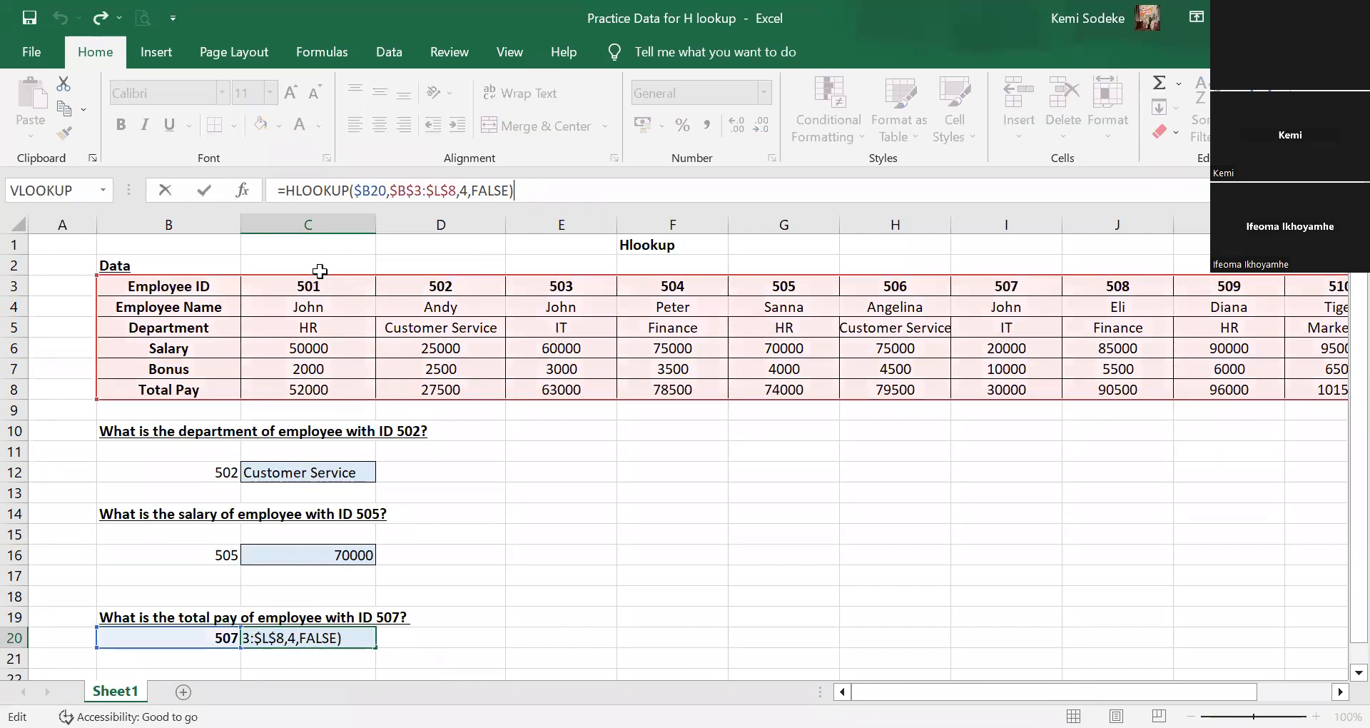
pyautogui.click(466, 192)
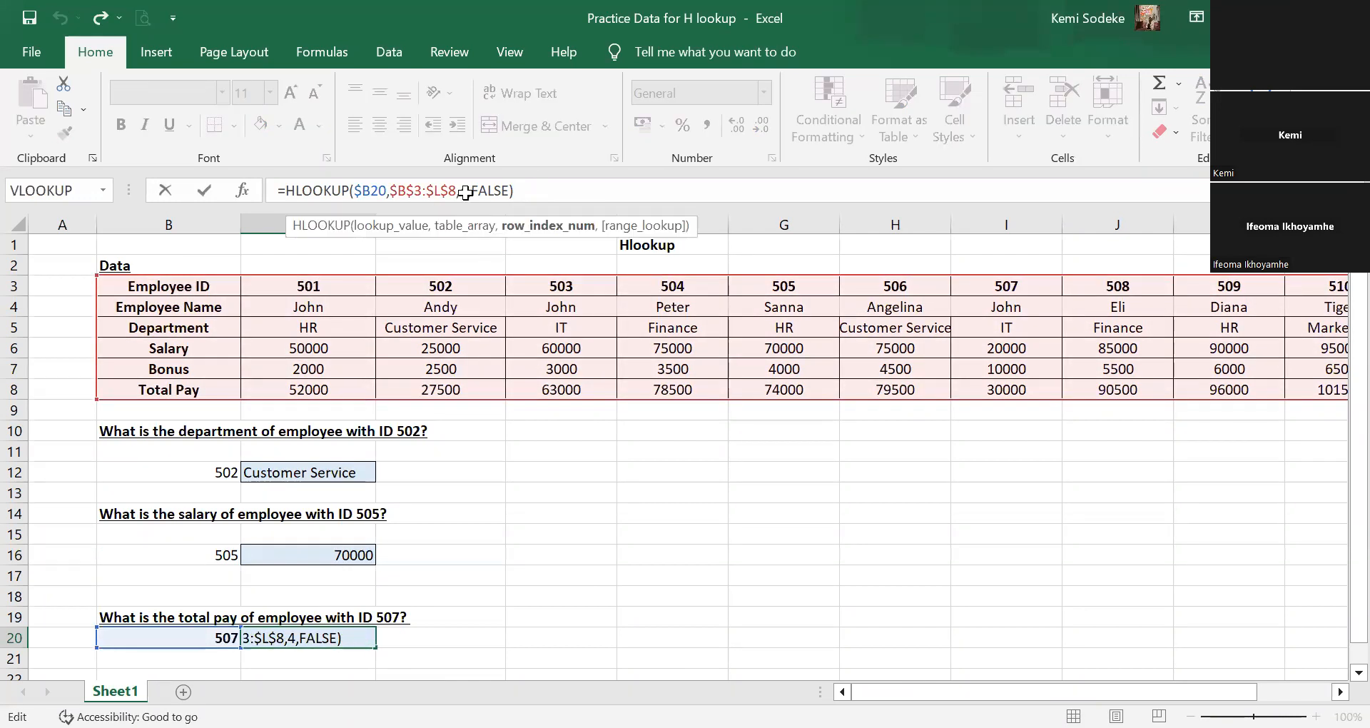
pyautogui.press('BackSpace')
pyautogui.write('6')
pyautogui.press('Return')
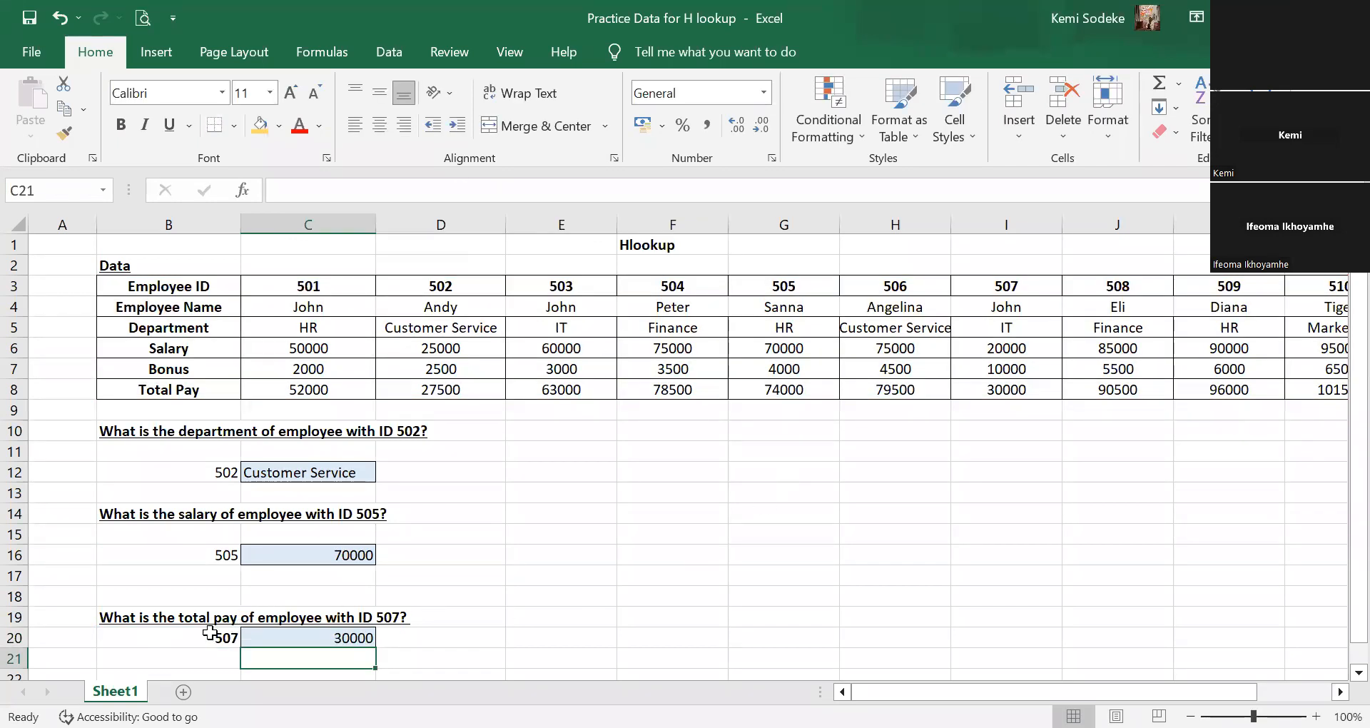
# Compare the total pay in C20 with the ID and total pay of employee 507 in column I.
pyautogui.click(1019, 285)
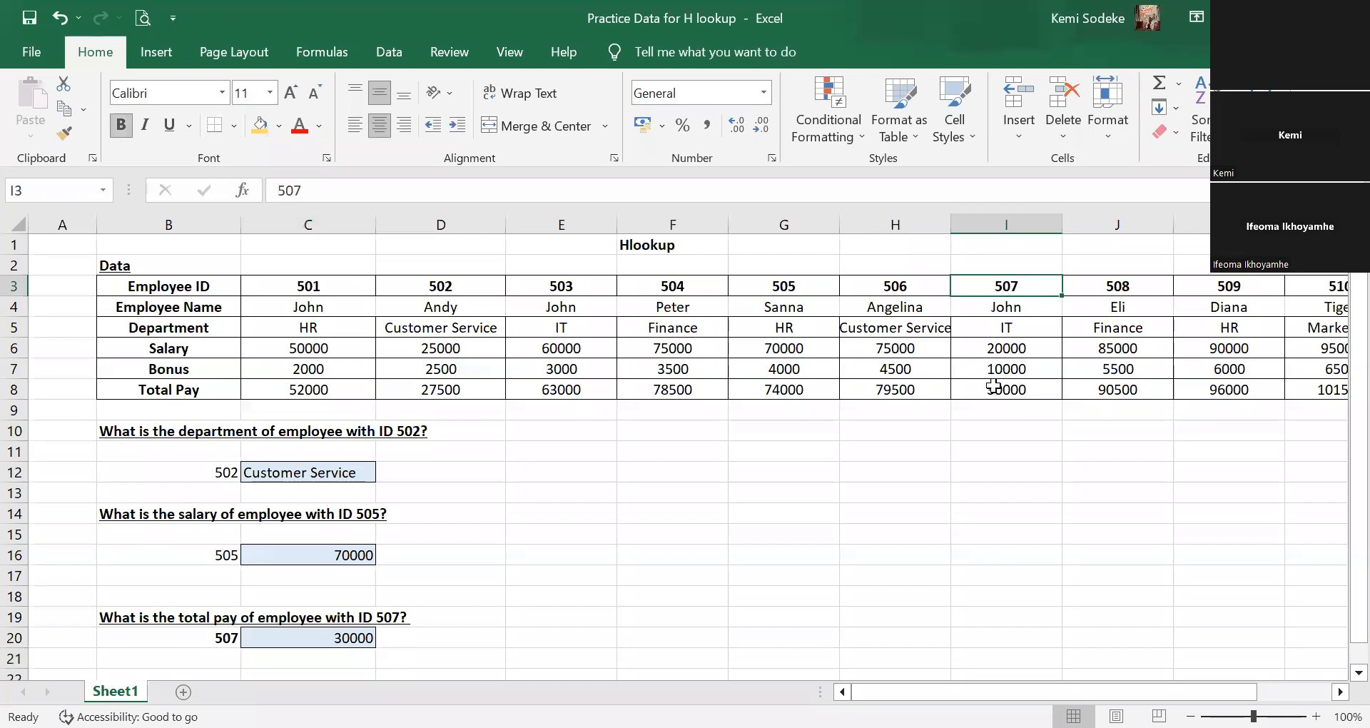
pyautogui.click(1028, 391)
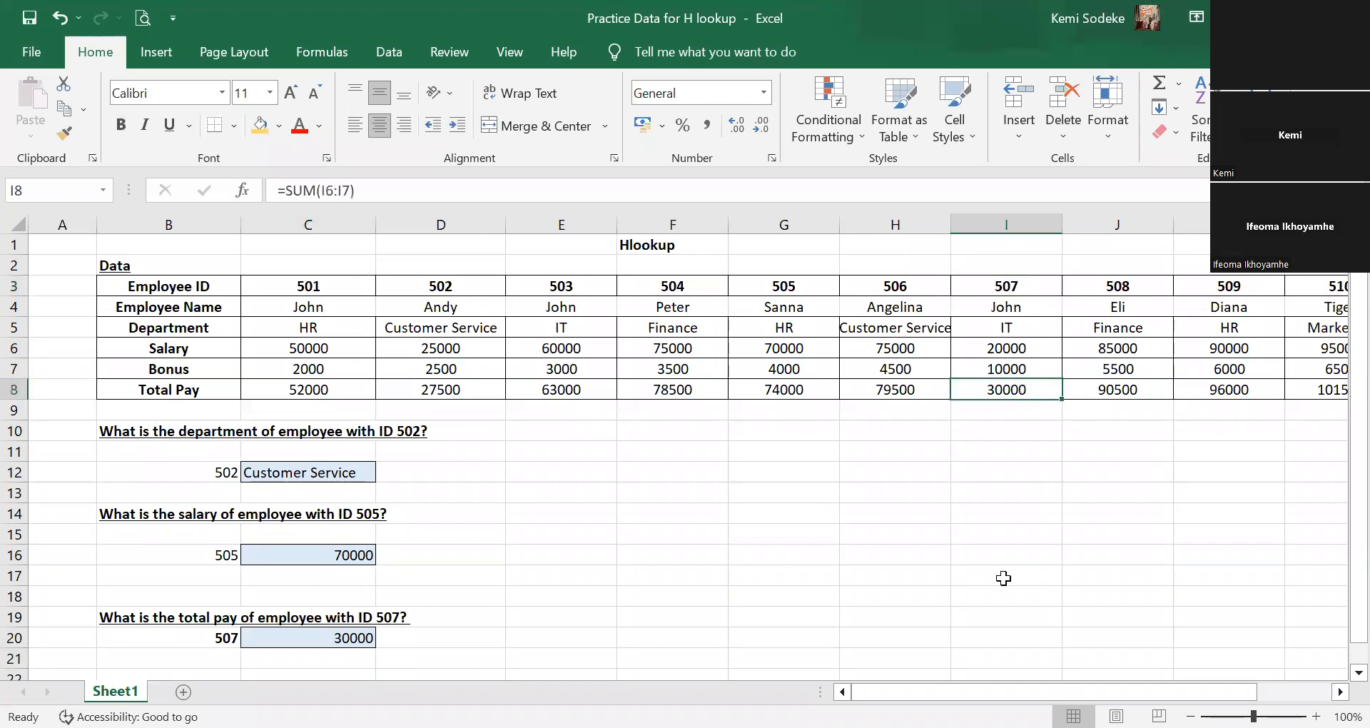
pyautogui.click(902, 491)
pyautogui.scroll(-2, 785, 453)
pyautogui.scroll(-2, 761, 455)
pyautogui.scroll(4, 755, 442)
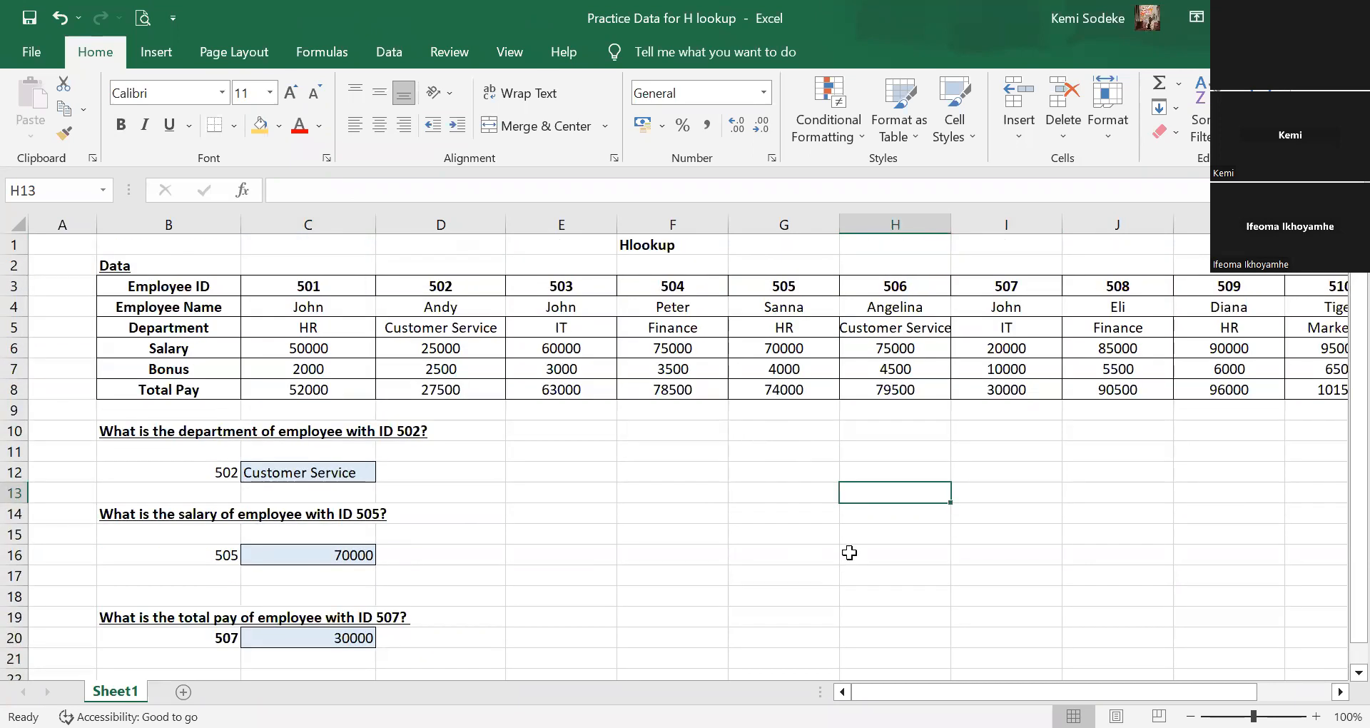
pyautogui.scroll(-2, 851, 549)
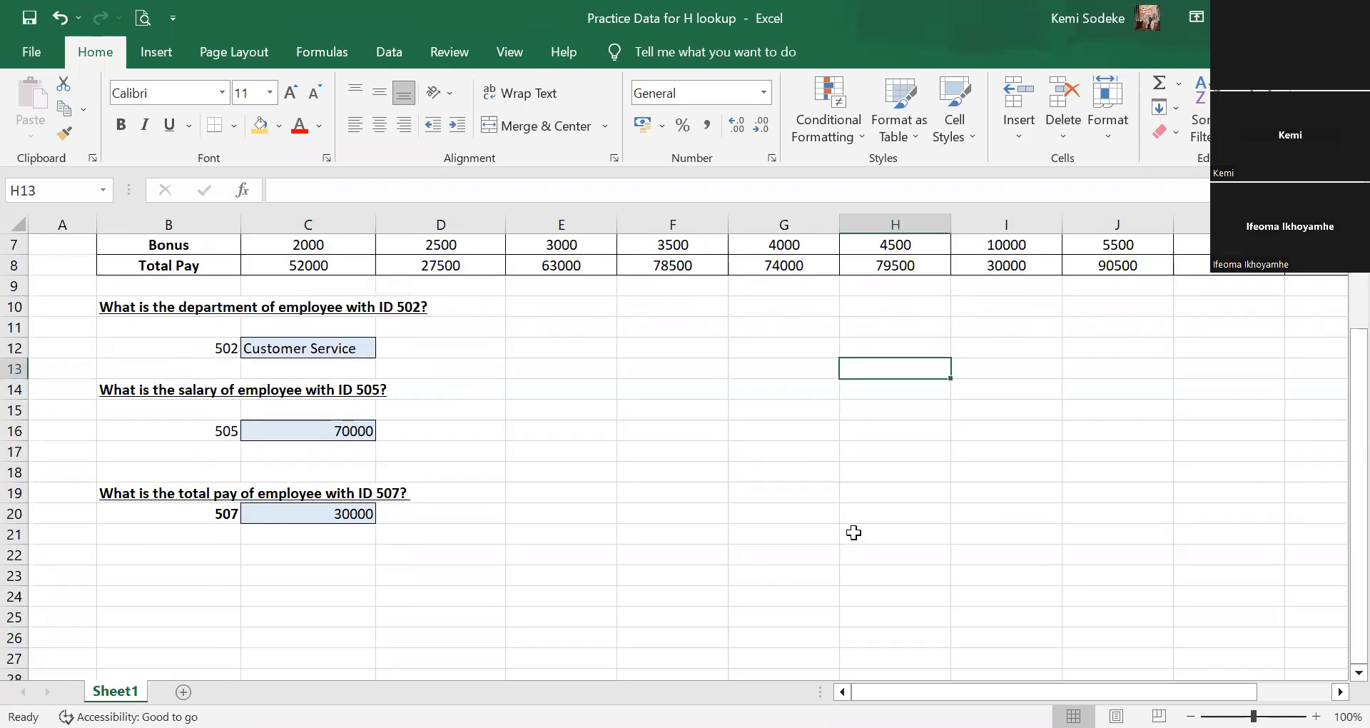
pyautogui.scroll(2, 931, 513)
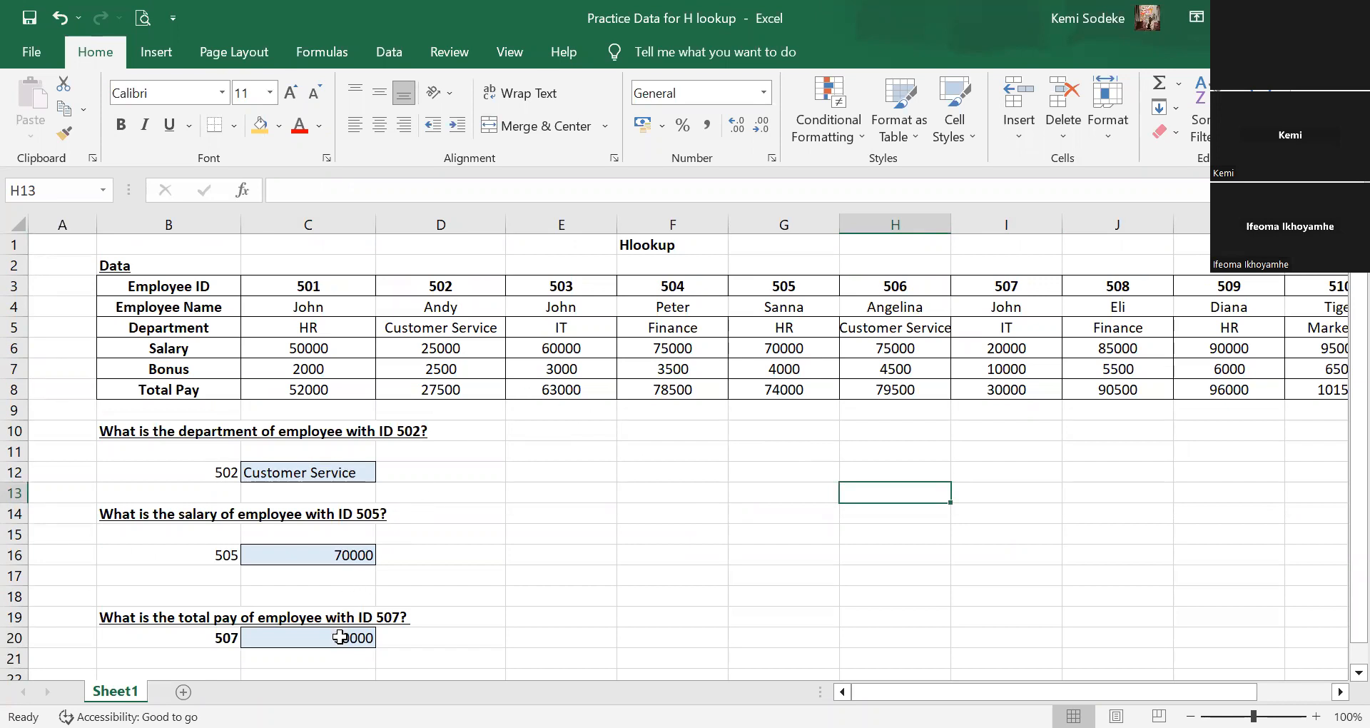
# Clear the HLOOKUP formula from the total pay answer cell C20.
pyautogui.click(339, 637)
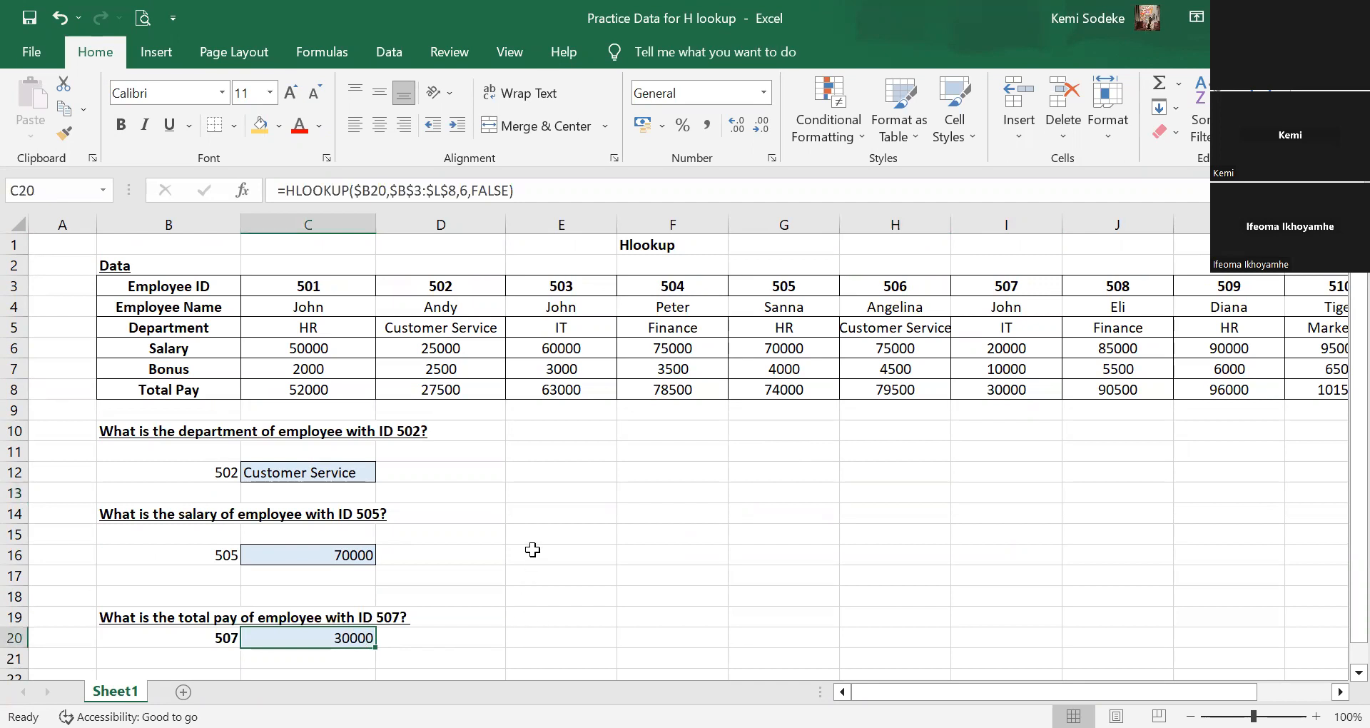
pyautogui.press('Delete')
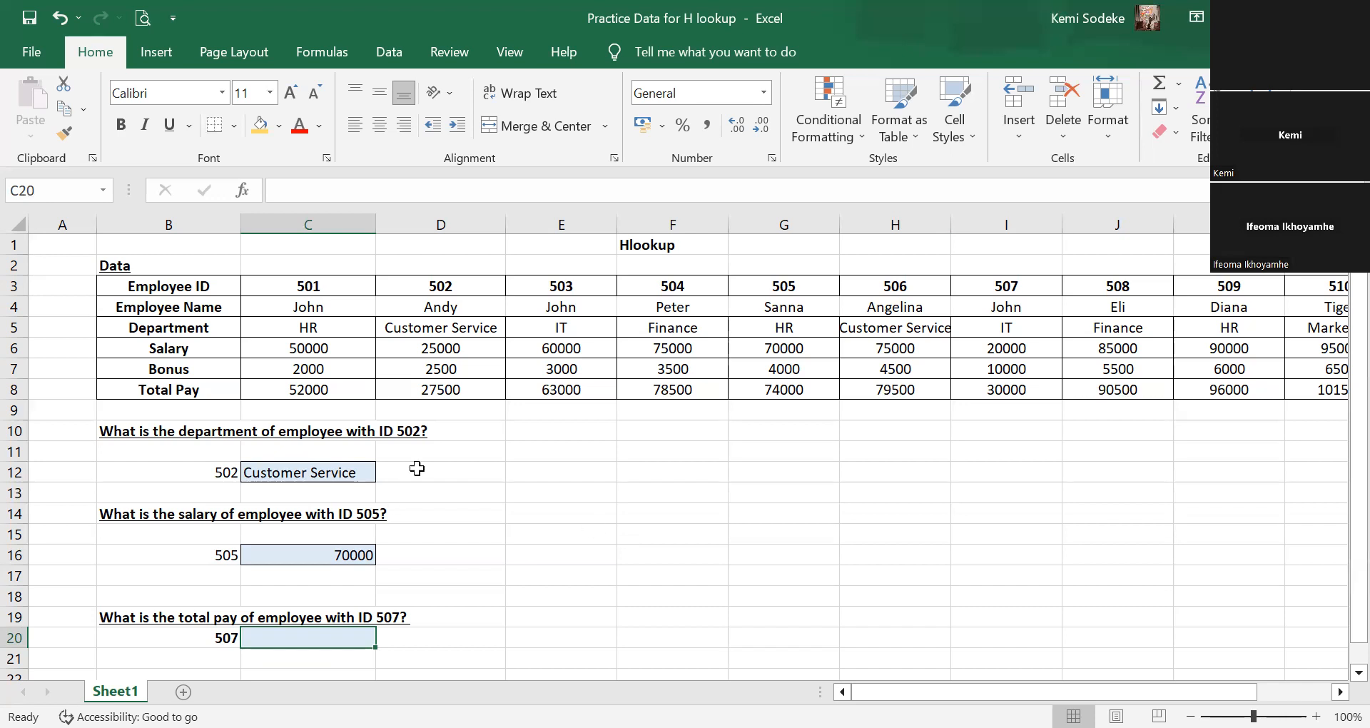
# Trace the HLOOKUP table array in B3:L8, counting its rows one by one from Employee ID down to Total Pay.
pyautogui.moveTo(125, 289); pyautogui.dragTo(1306, 390)
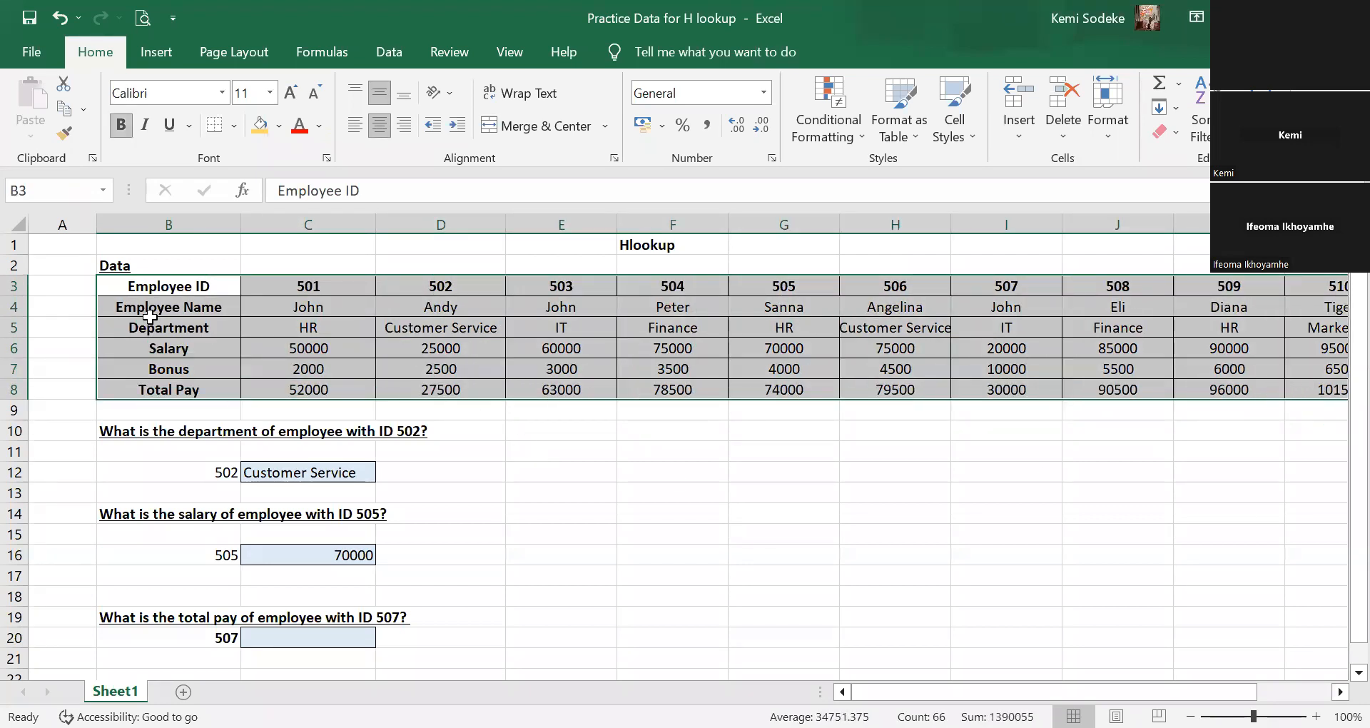
pyautogui.click(16, 286)
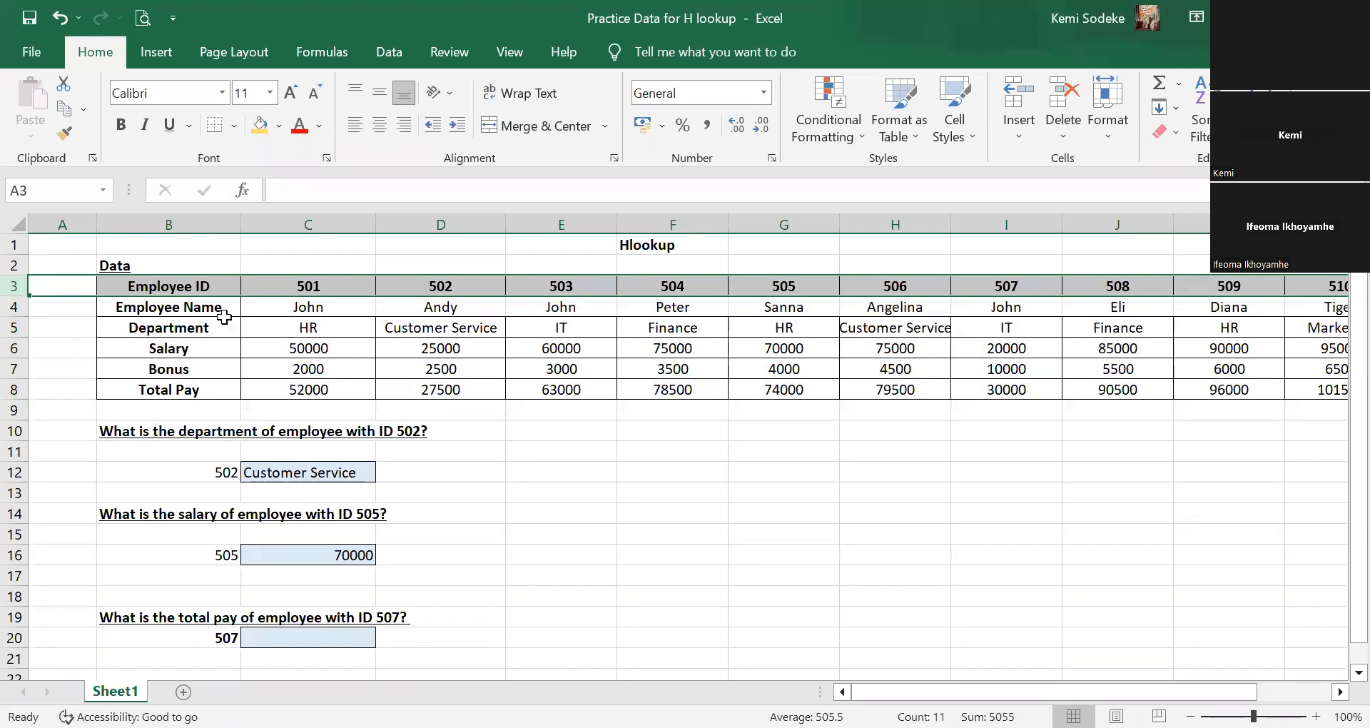
pyautogui.click(20, 308)
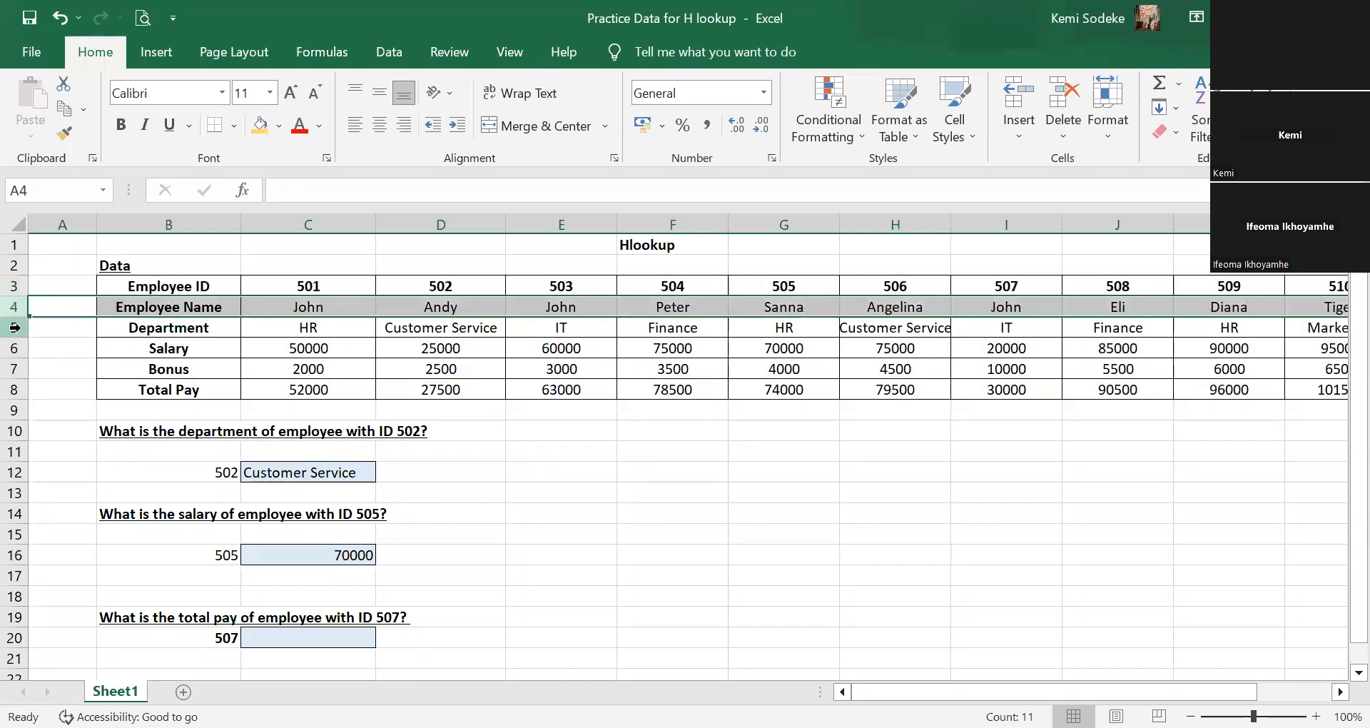
pyautogui.click(15, 327)
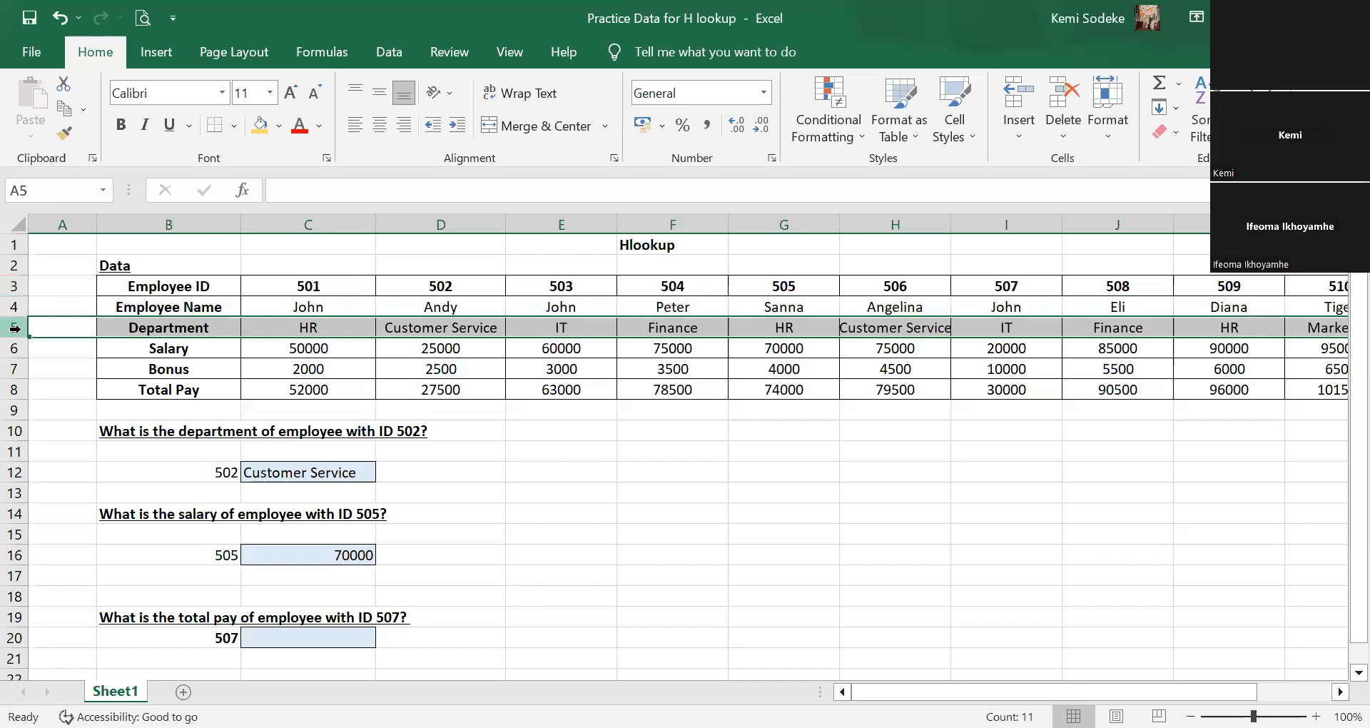
pyautogui.click(15, 349)
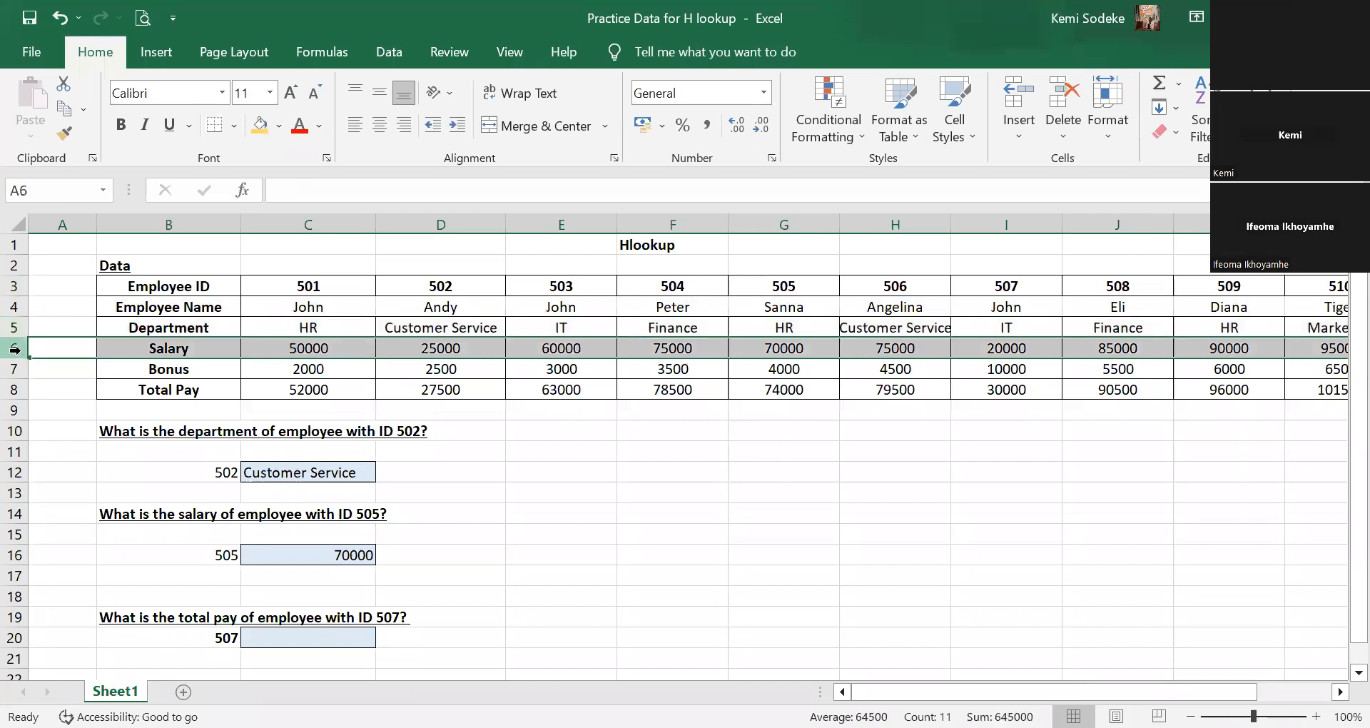
pyautogui.click(15, 368)
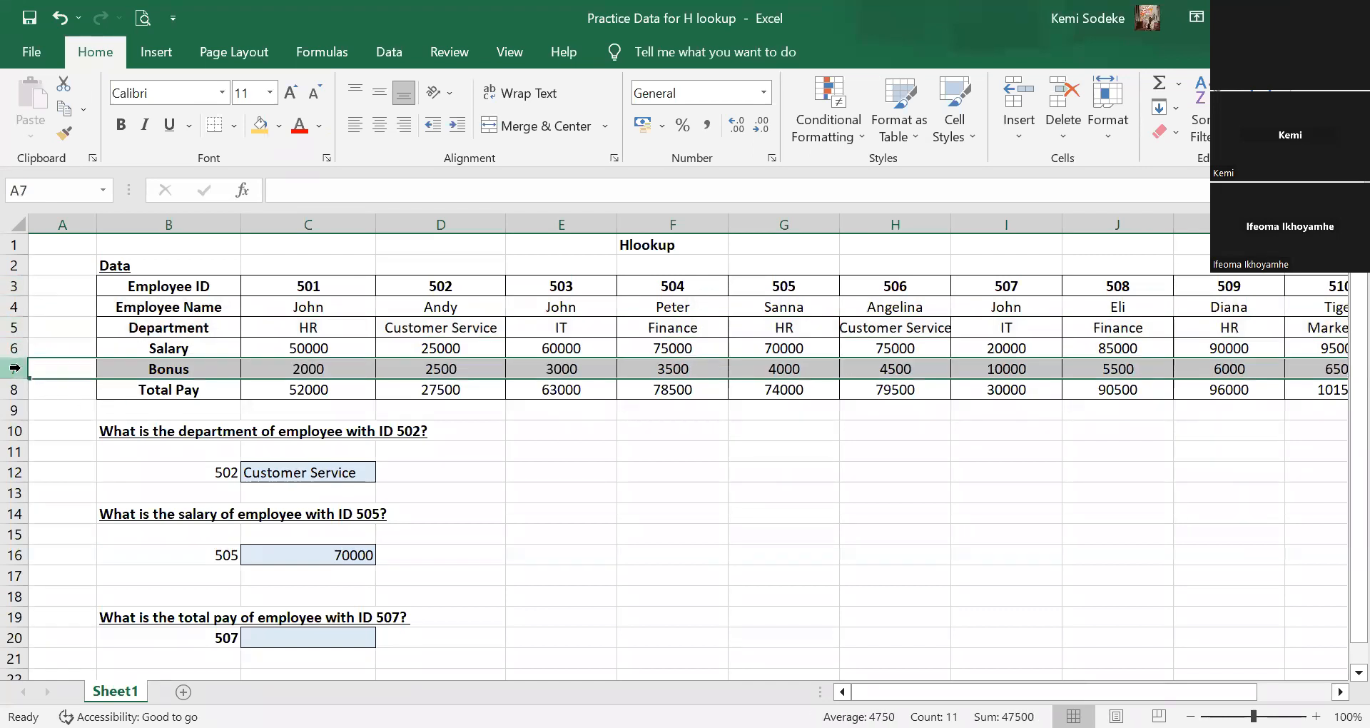
pyautogui.click(15, 389)
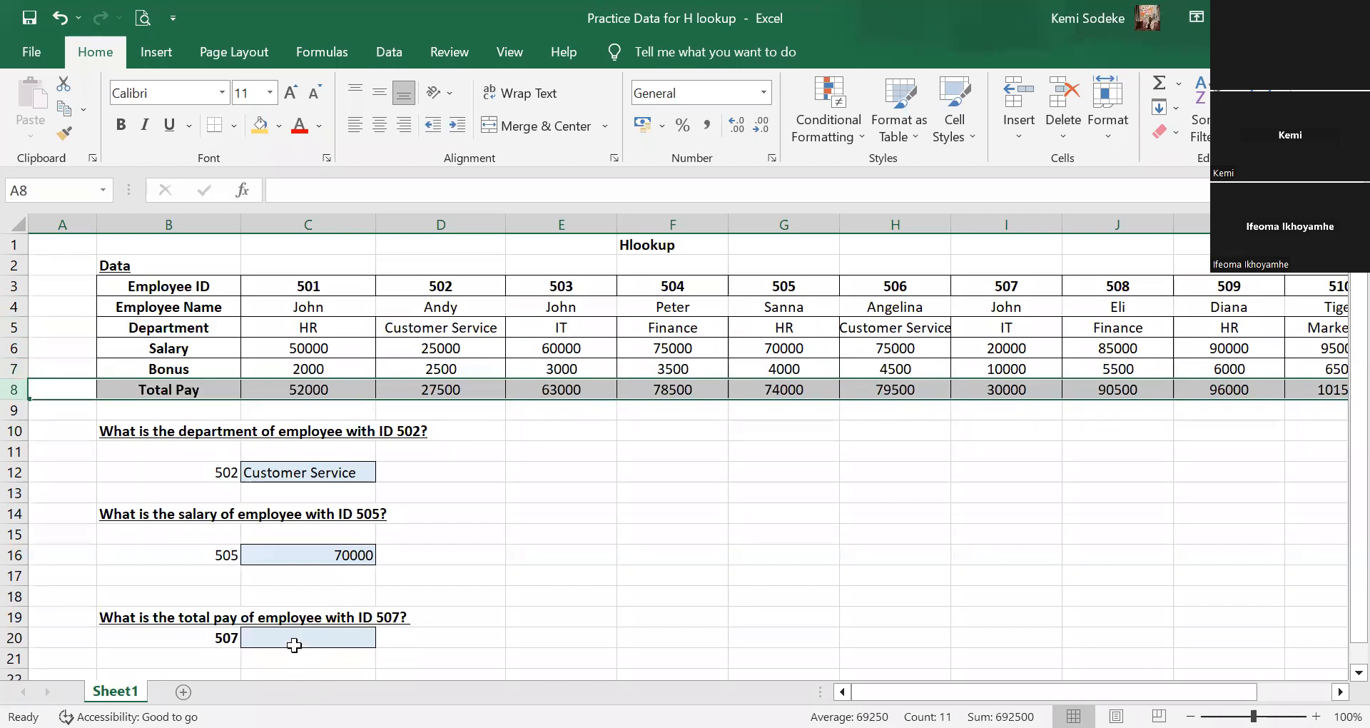
# Check the row index number of the department formula in C12 by counting from the Employee ID row to the Department row.
pyautogui.click(288, 476)
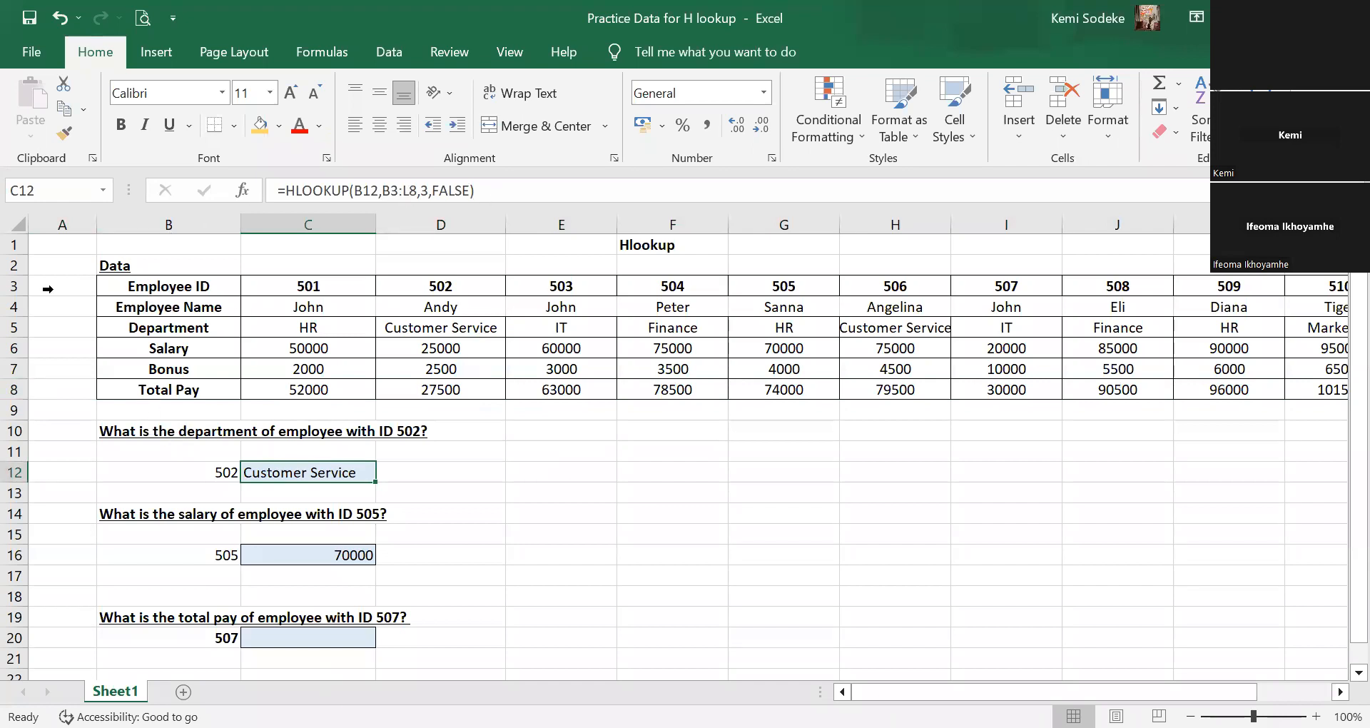
pyautogui.click(14, 286)
pyautogui.click(14, 306)
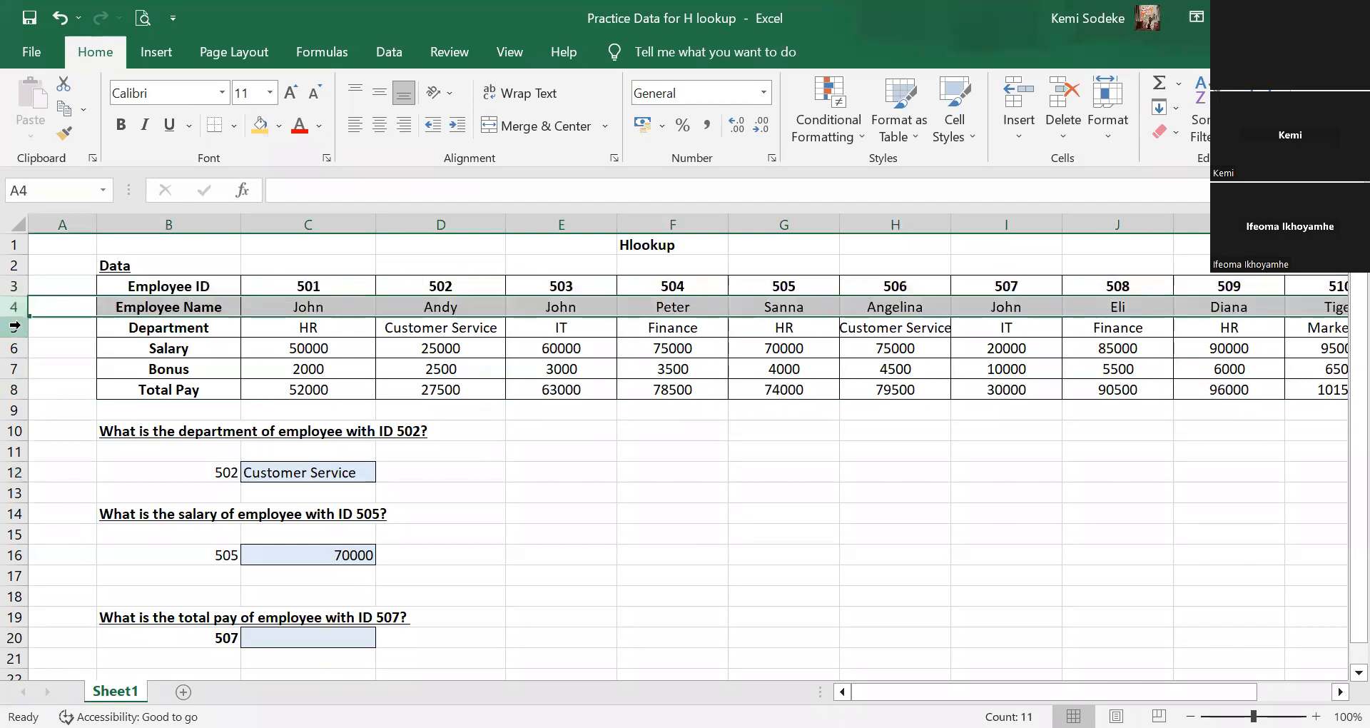
pyautogui.click(15, 326)
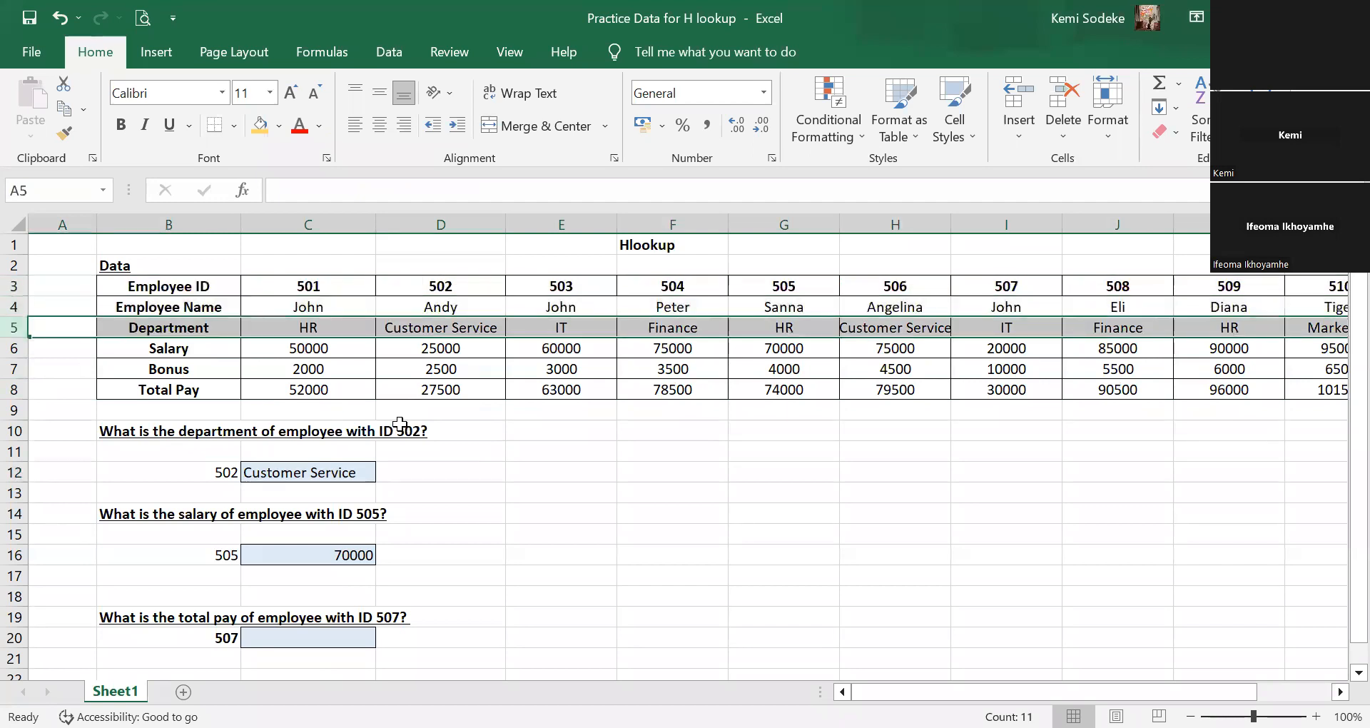
# Match the salary formula in C16 with the Salary row, and the total pay question in C20 with the Total Pay row.
pyautogui.click(302, 551)
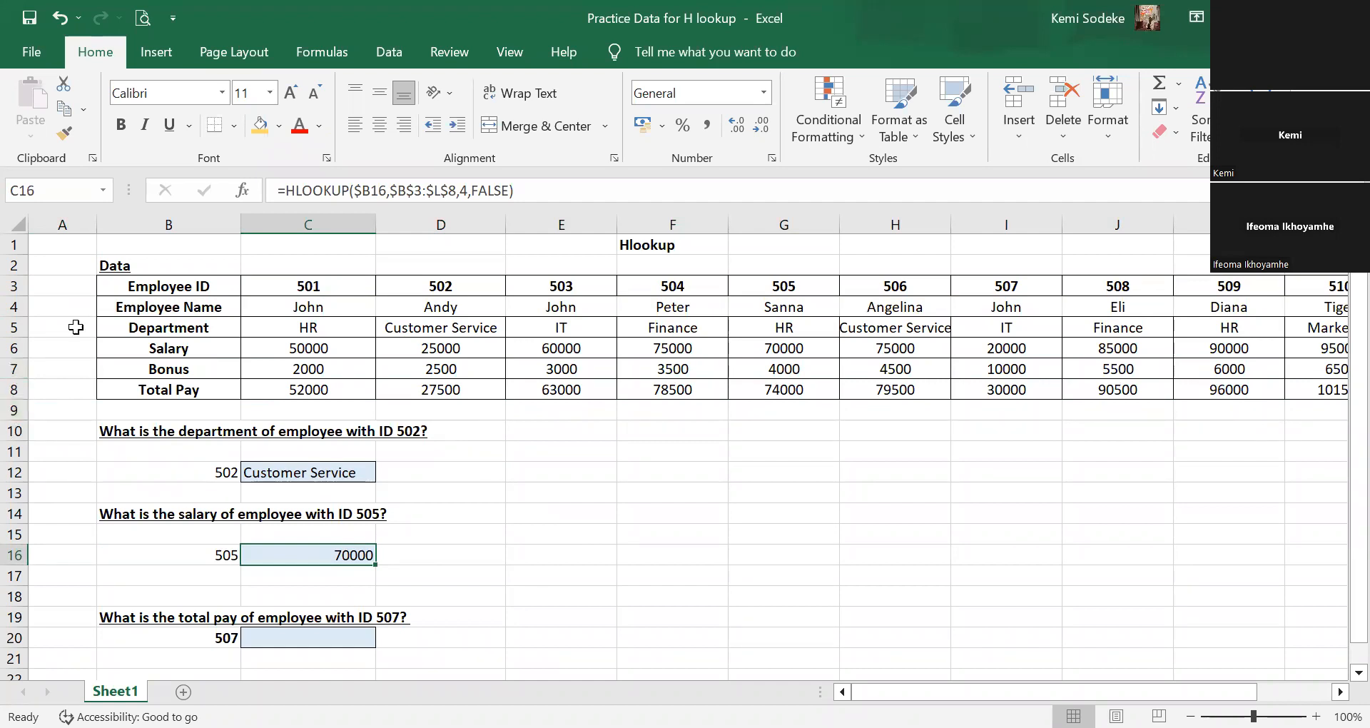
pyautogui.click(164, 353)
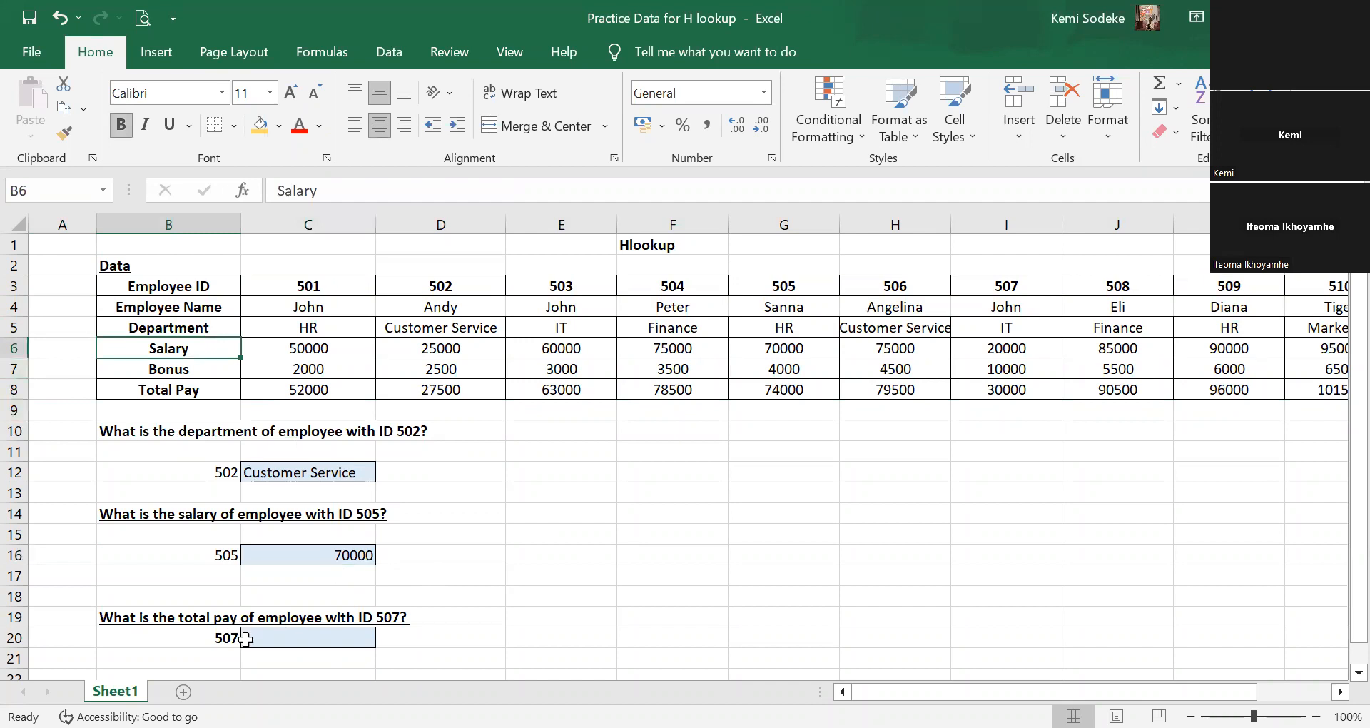
pyautogui.click(299, 643)
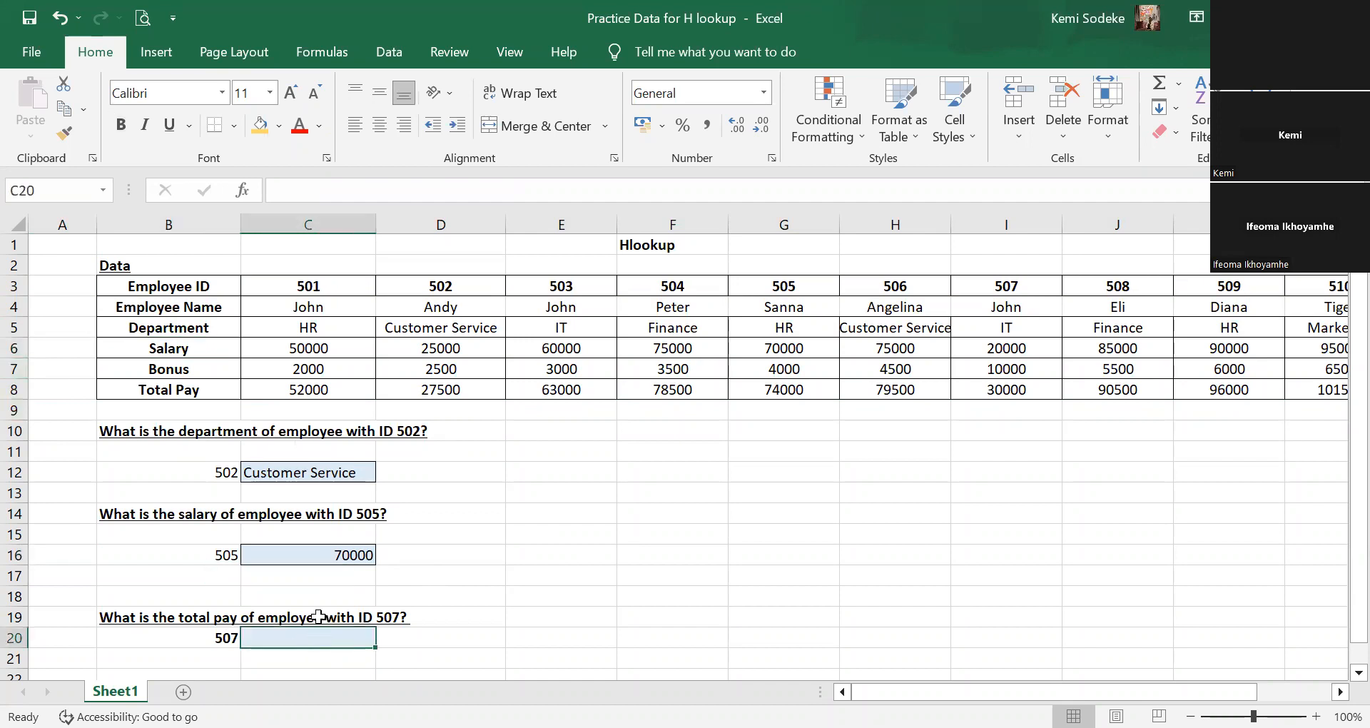
pyautogui.click(139, 389)
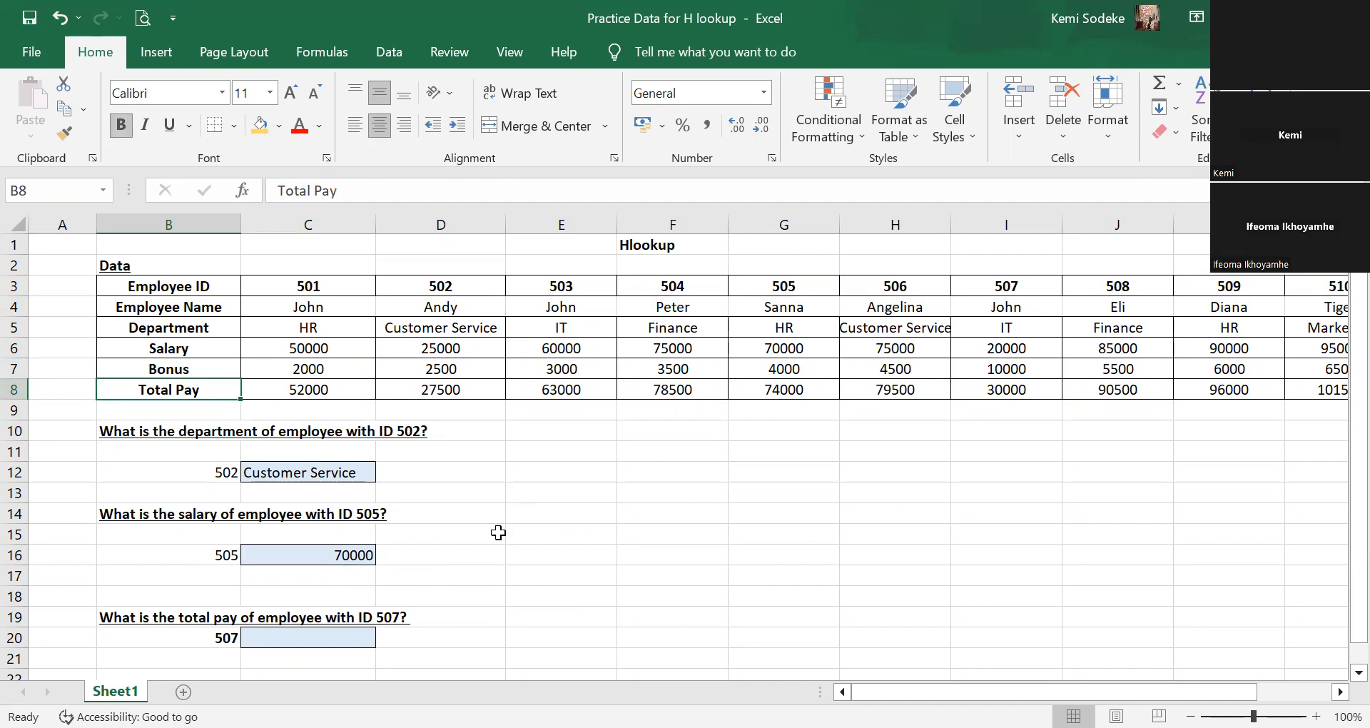
# Undo the clearing of the total pay formula in C20.
pyautogui.click(344, 632)
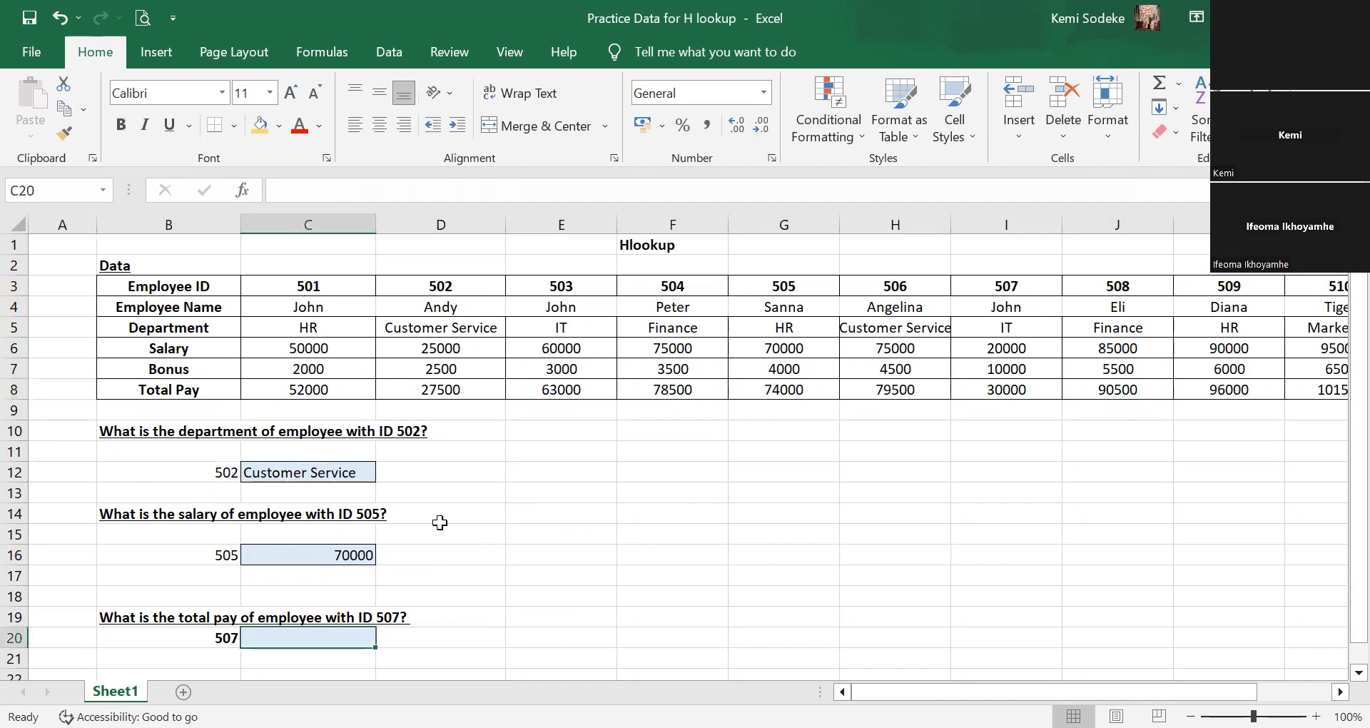
pyautogui.click(60, 21)
pyautogui.click(503, 521)
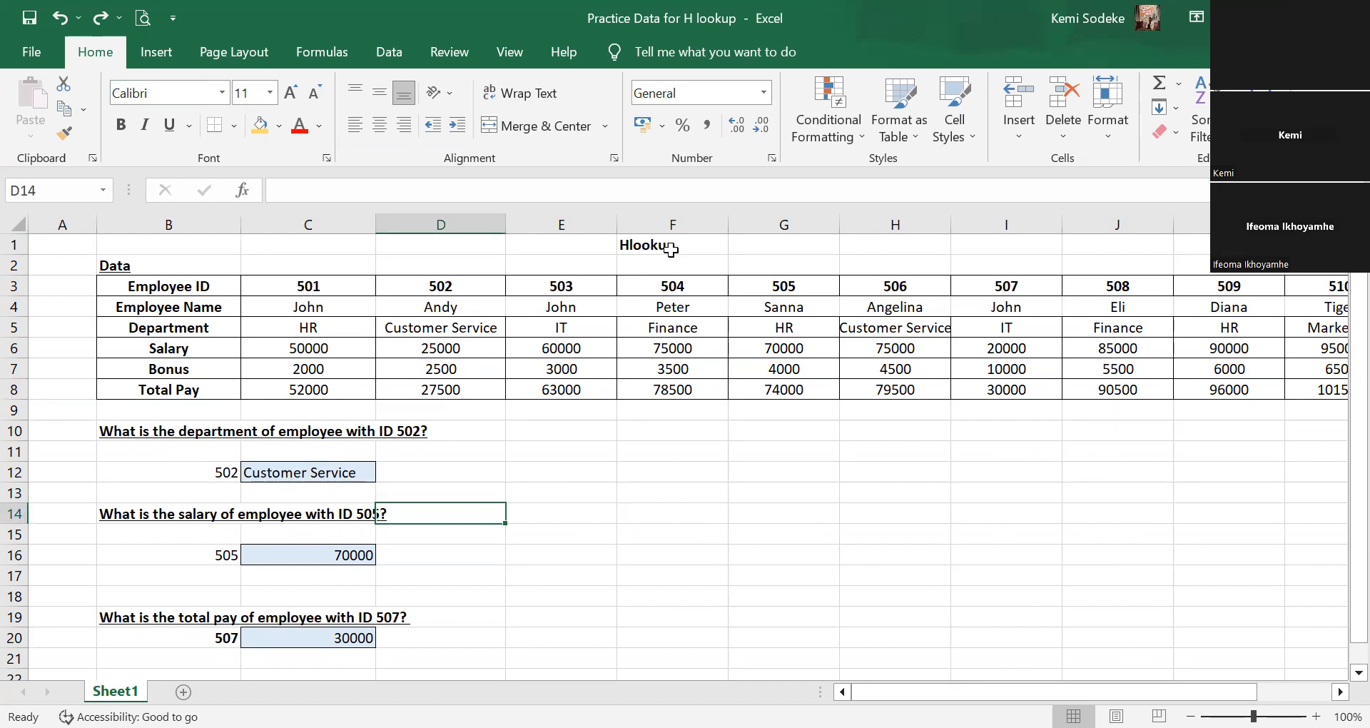
pyautogui.click(780, 246)
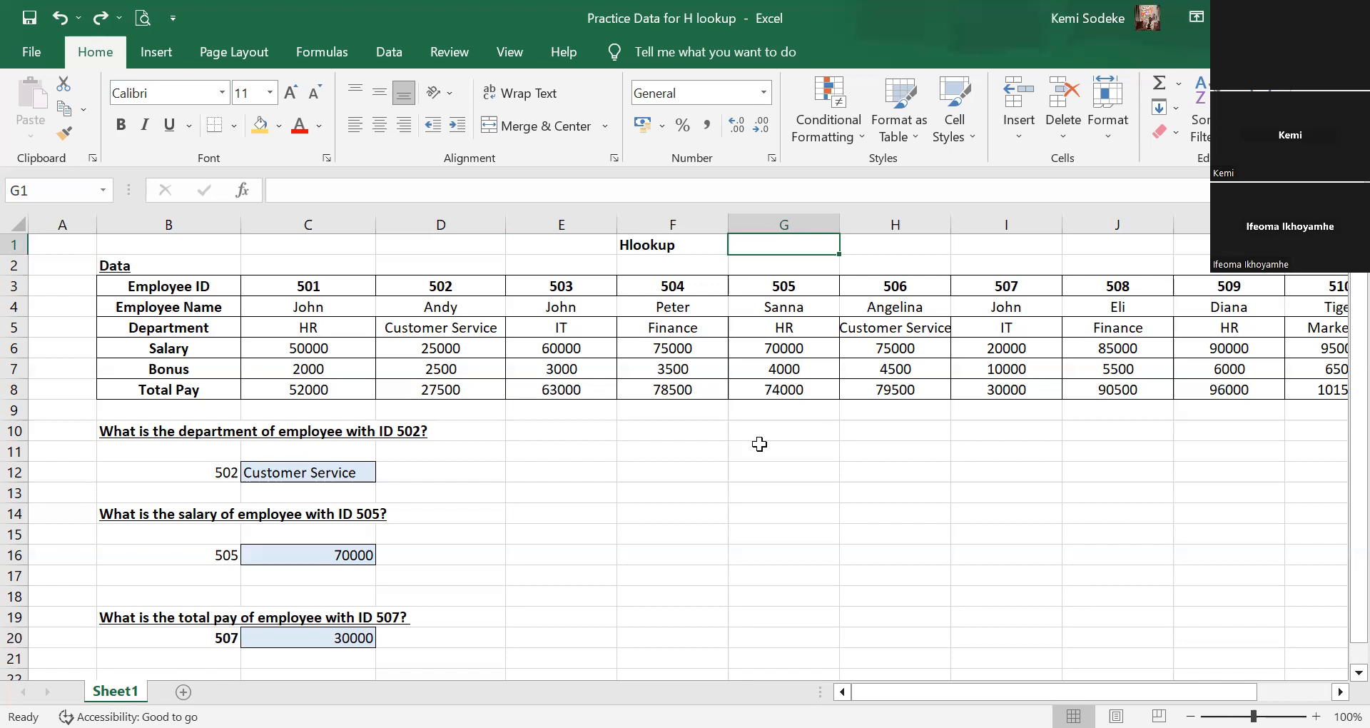
pyautogui.click(595, 465)
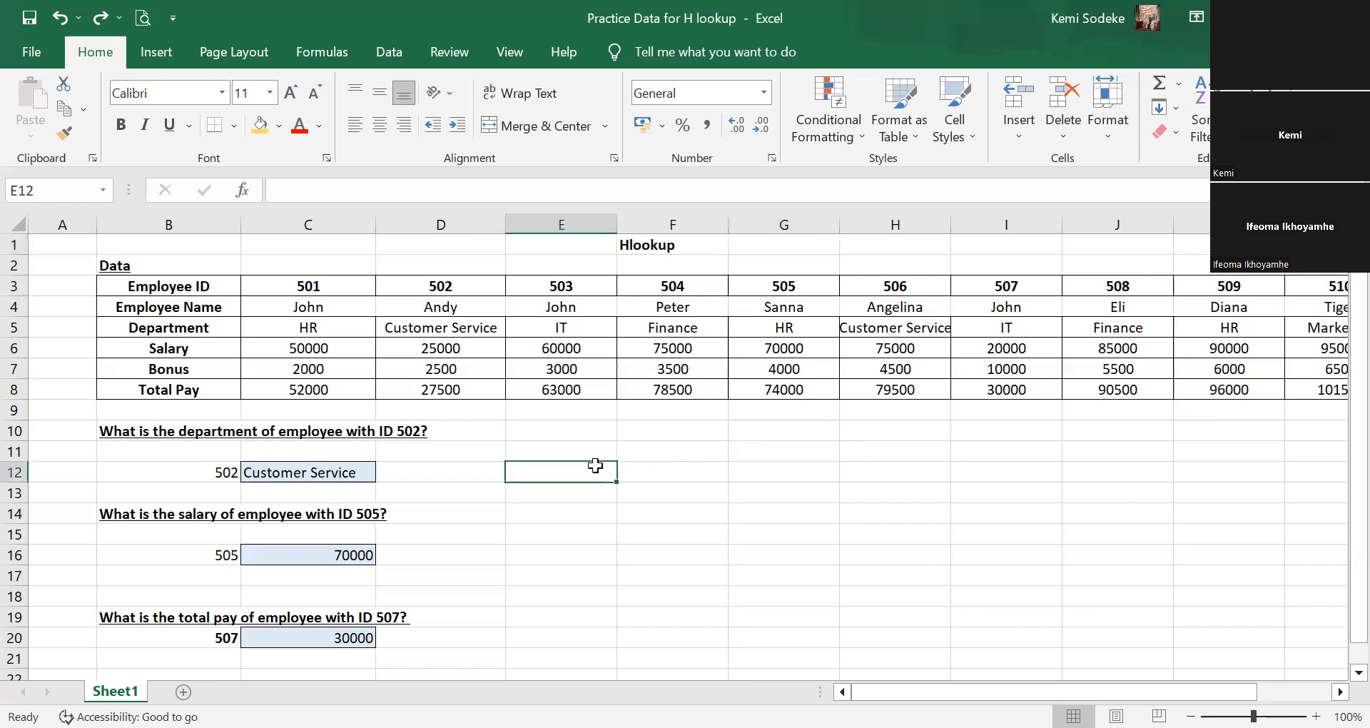
pyautogui.scroll(-1, 835, 498)
pyautogui.scroll(1, 828, 498)
pyautogui.click(913, 532)
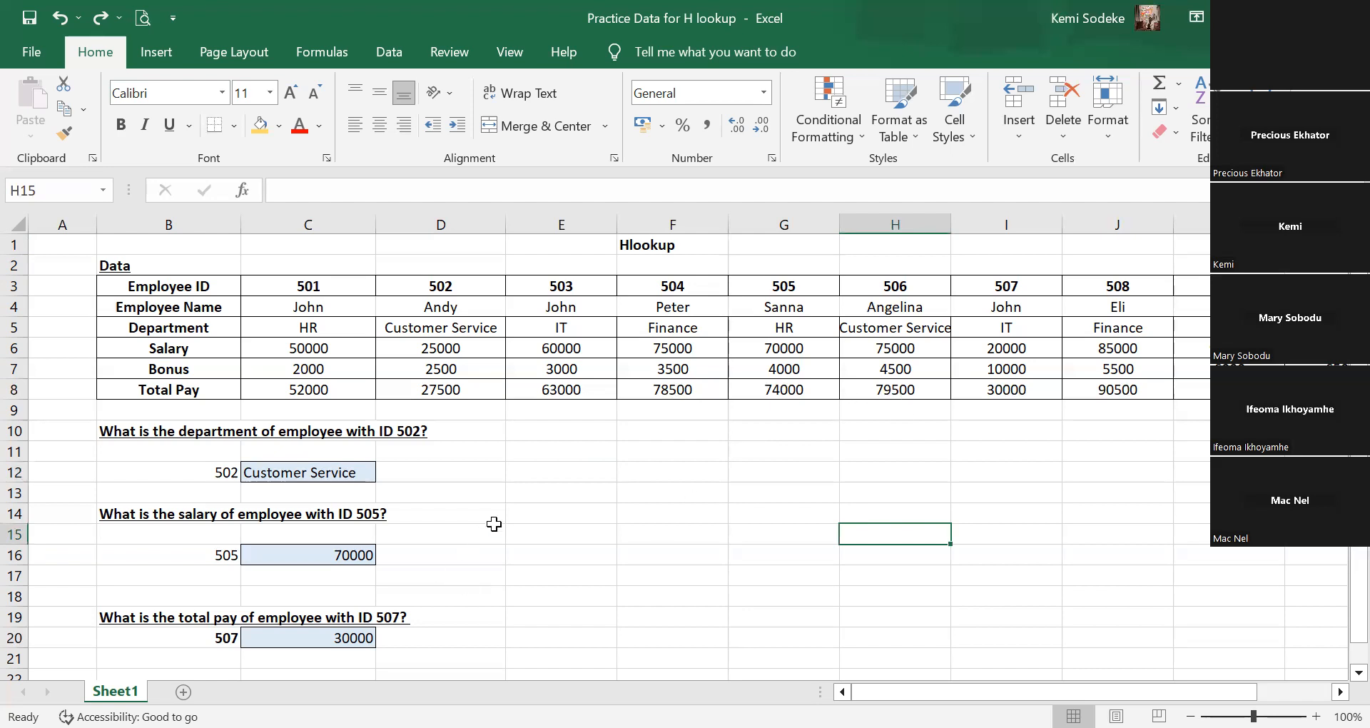
pyautogui.click(535, 536)
pyautogui.scroll(-1, 673, 526)
pyautogui.scroll(1, 678, 525)
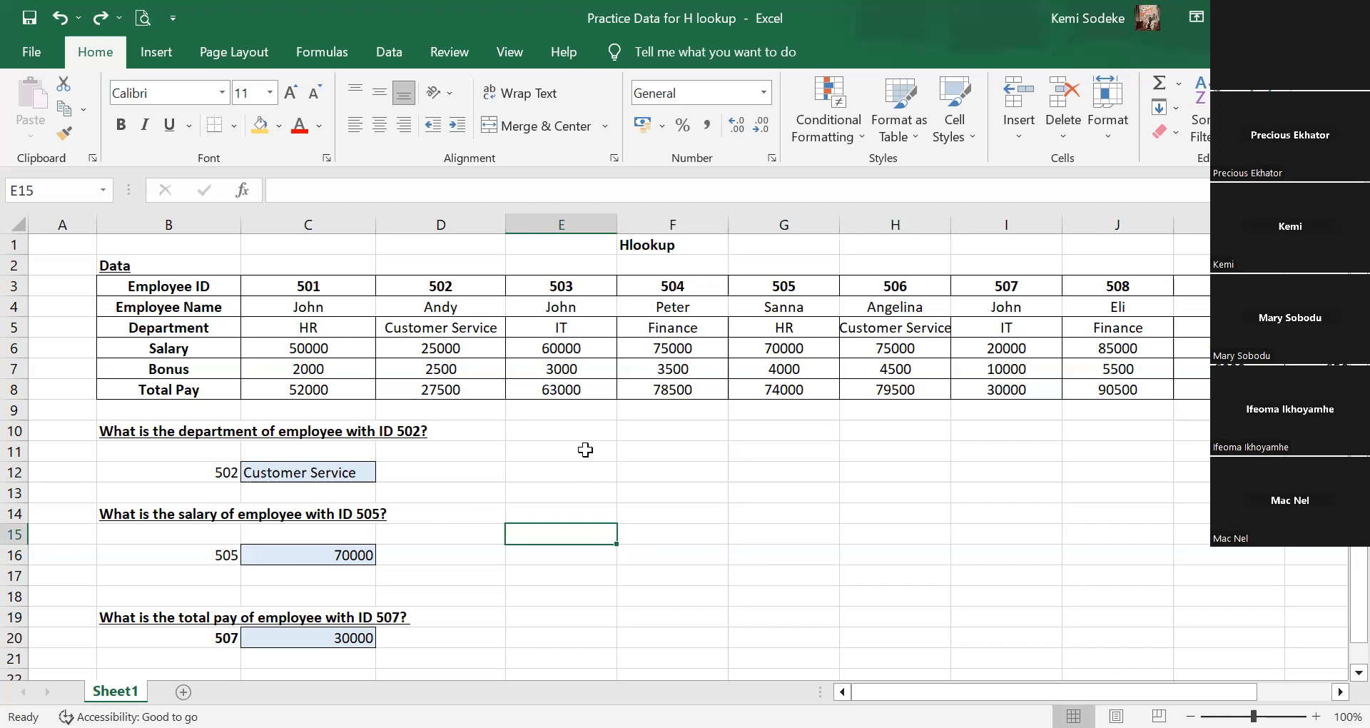
pyautogui.click(653, 513)
pyautogui.scroll(-2, 722, 546)
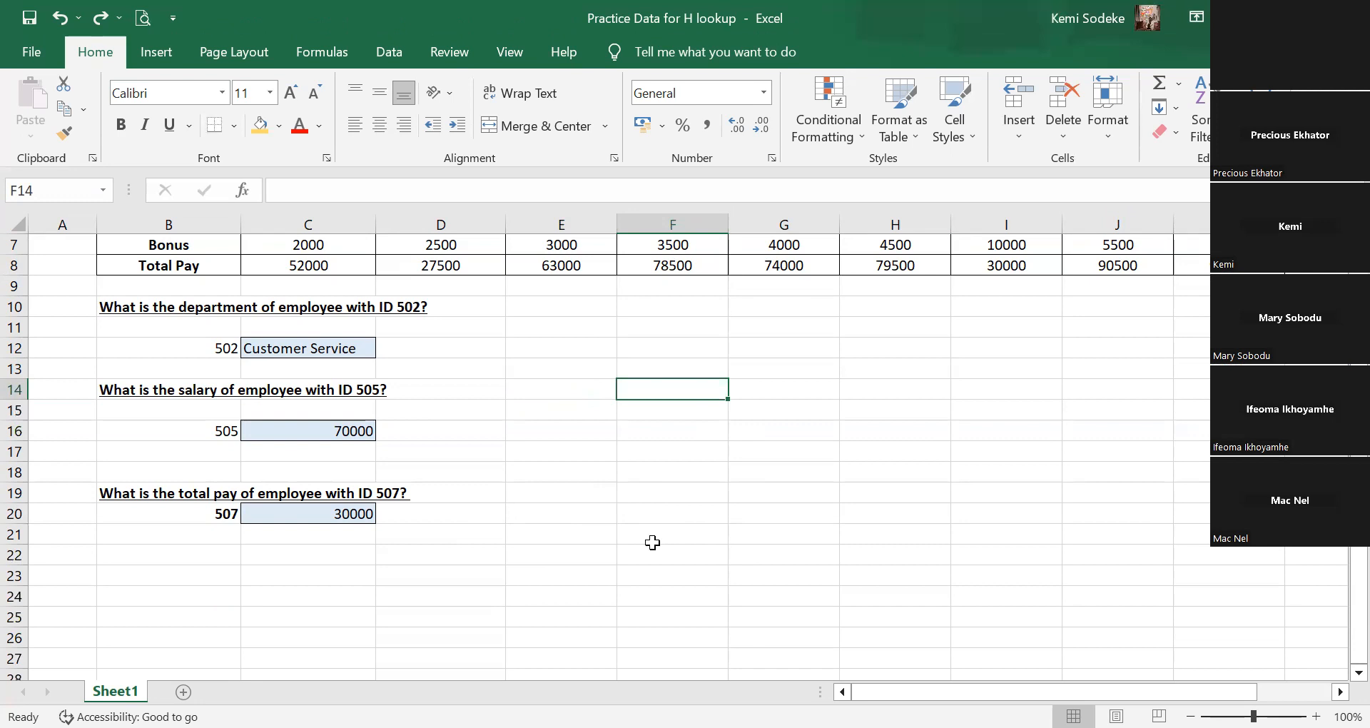
pyautogui.click(623, 494)
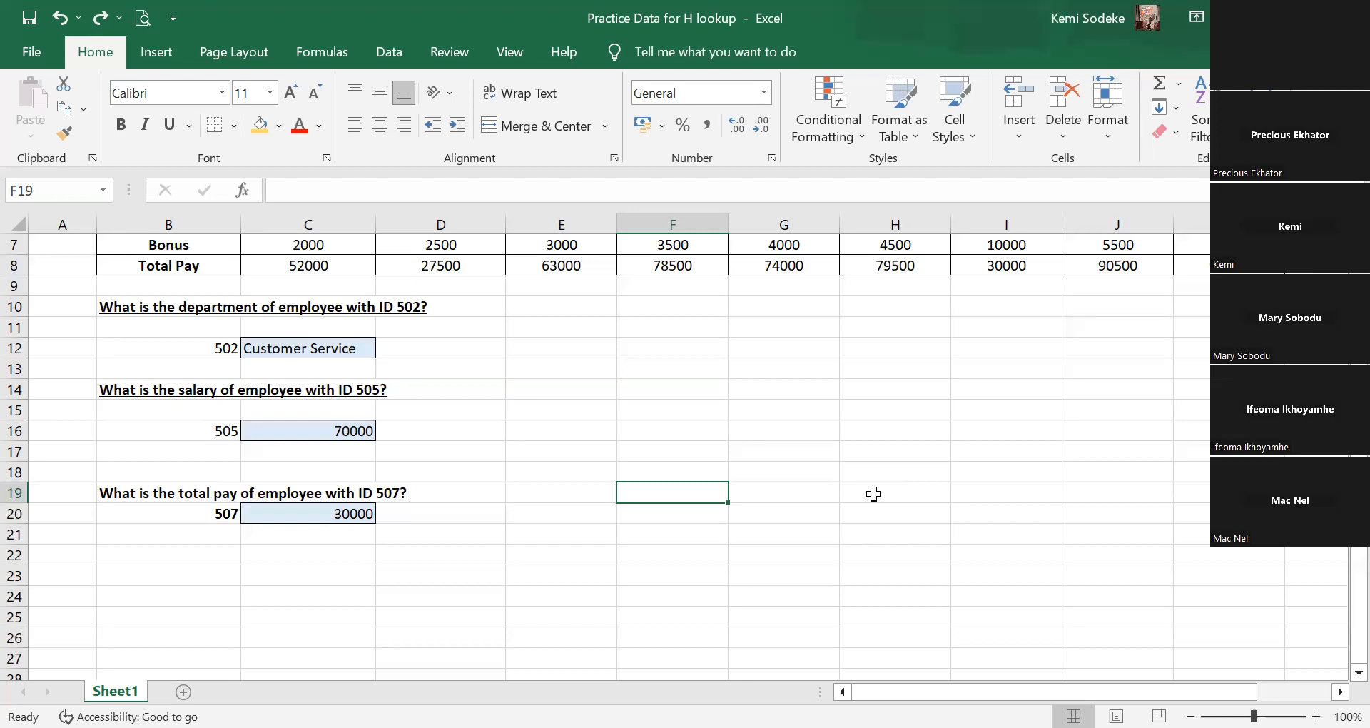
pyautogui.press('Up')
pyautogui.press('Up')
pyautogui.press('Up')
pyautogui.press('Up')
pyautogui.press('Up')
pyautogui.scroll(2, 739, 485)
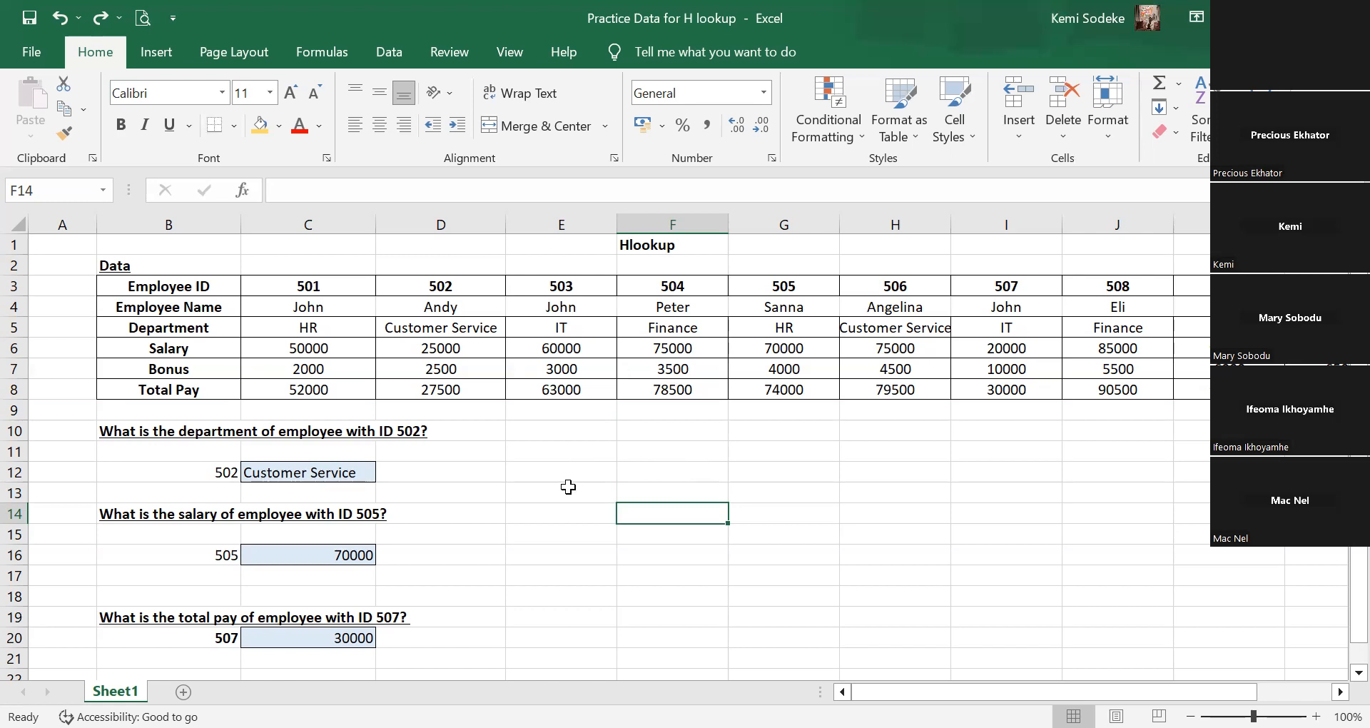
pyautogui.click(529, 581)
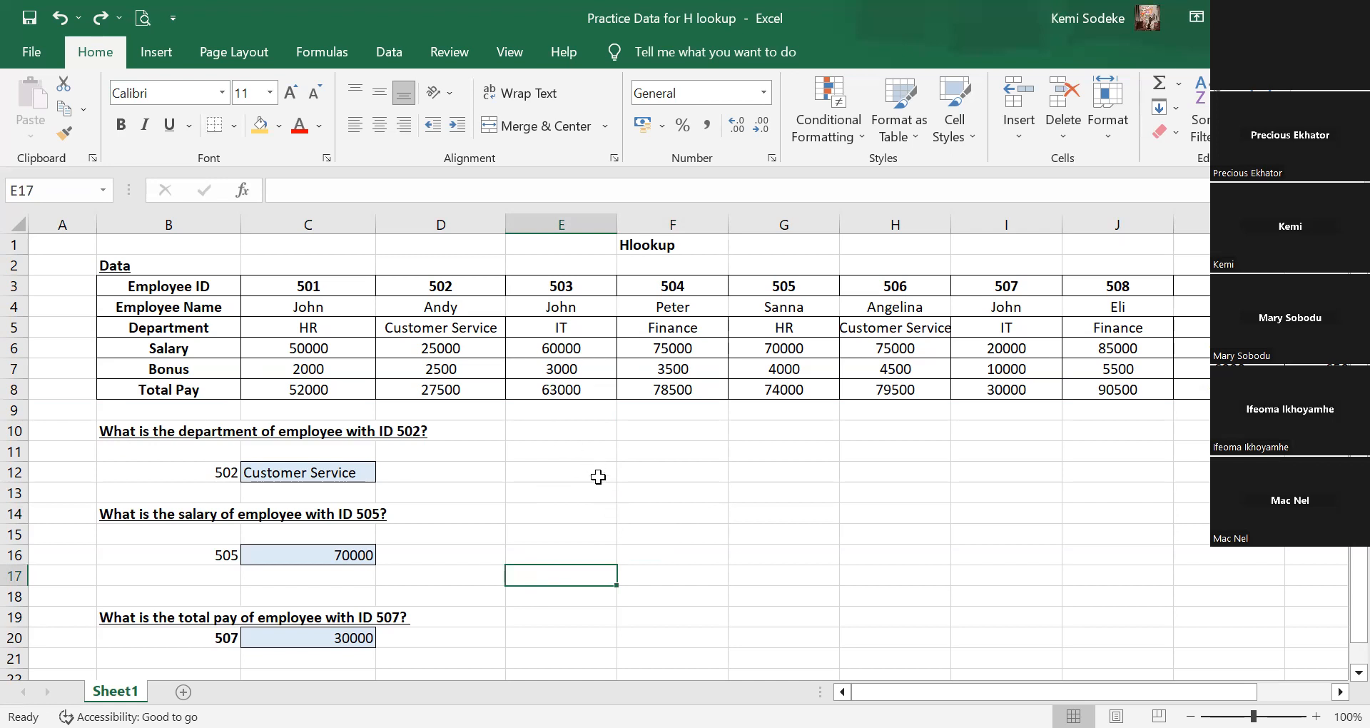
pyautogui.click(563, 436)
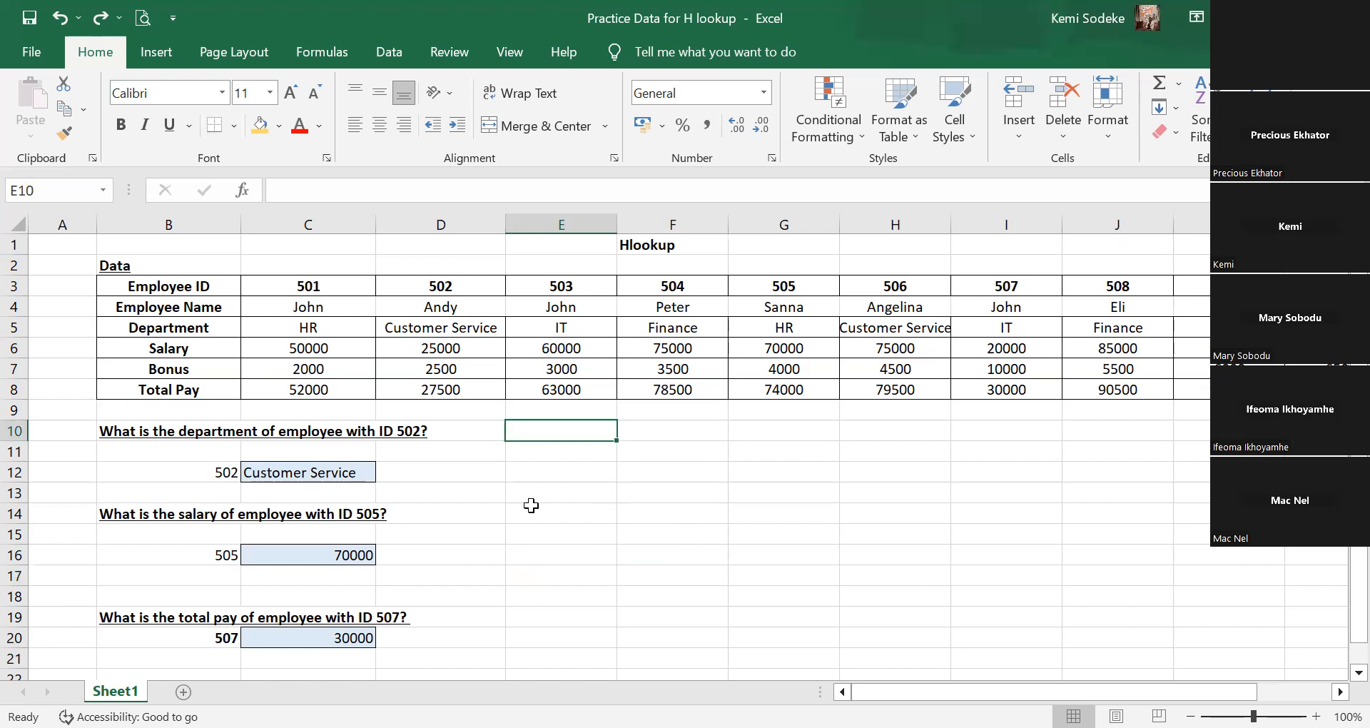
# Examine the total pay HLOOKUP formula in C20 together with its highlighted lookup value and table array.
pyautogui.click(314, 641)
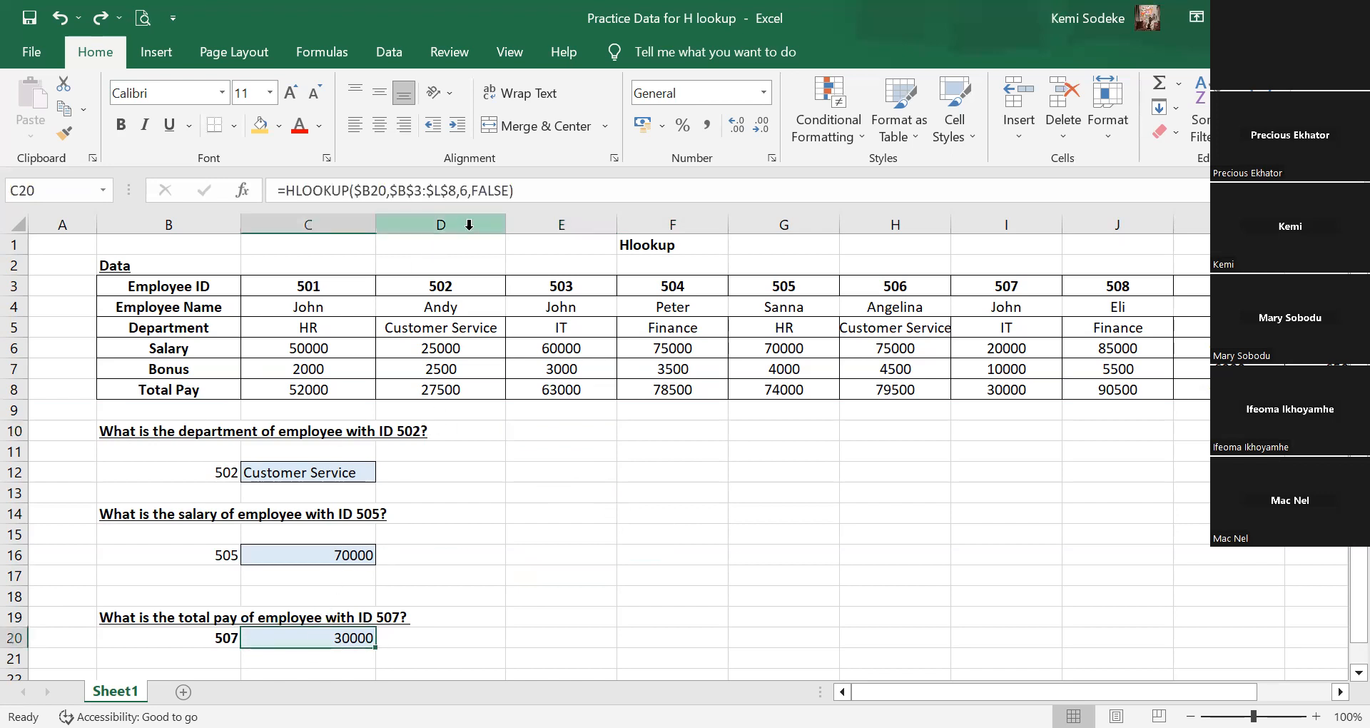
pyautogui.click(540, 190)
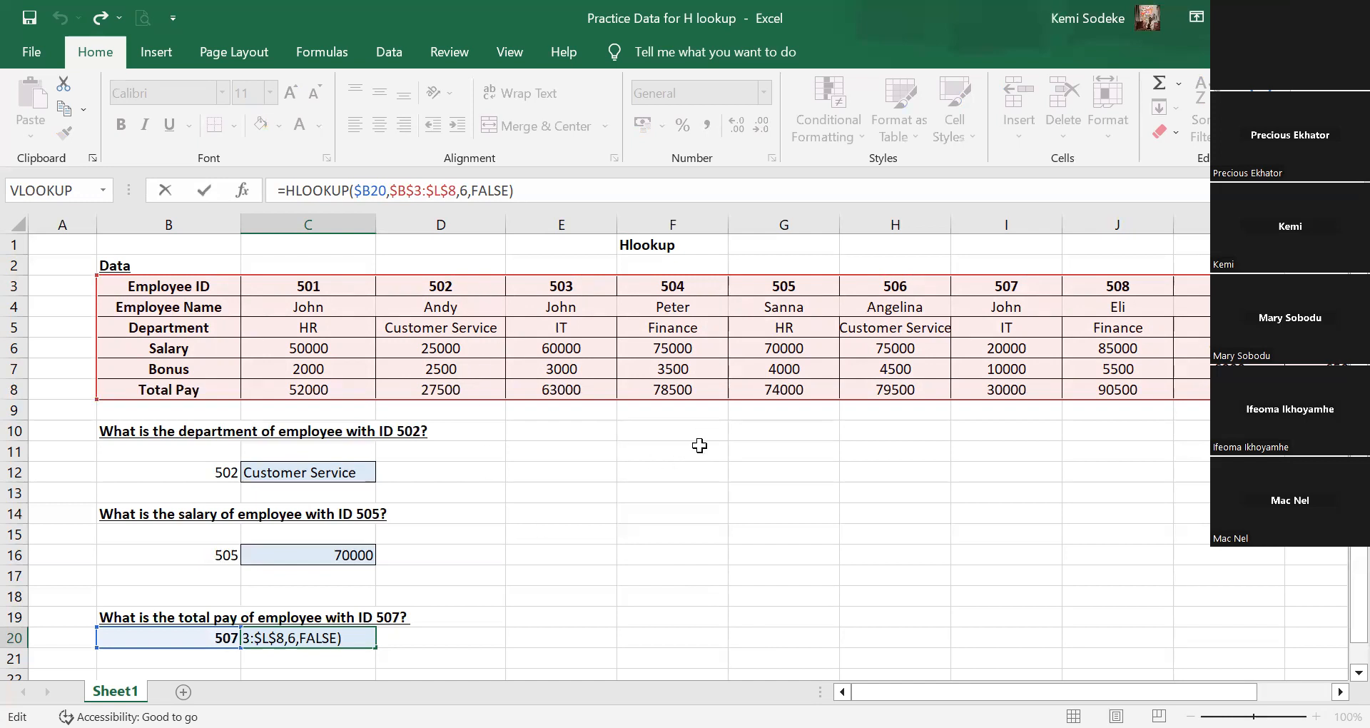
pyautogui.click(653, 470)
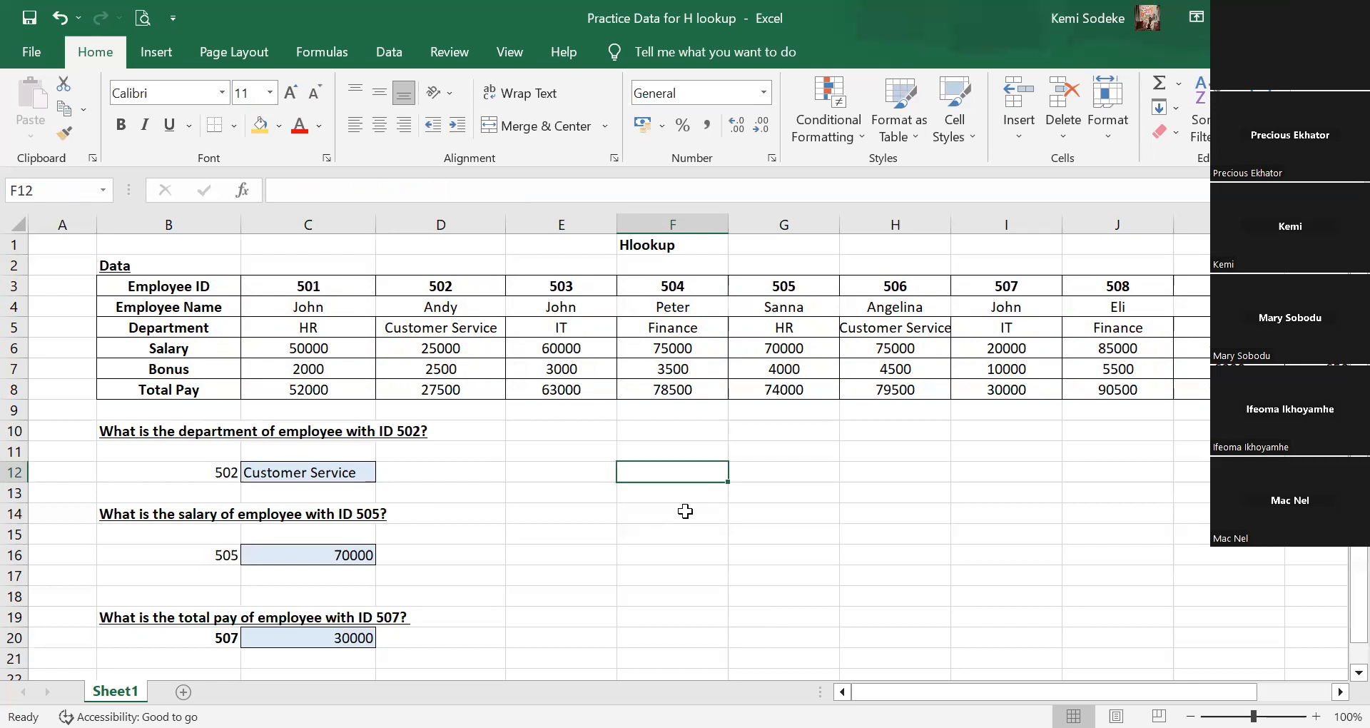
pyautogui.click(462, 188)
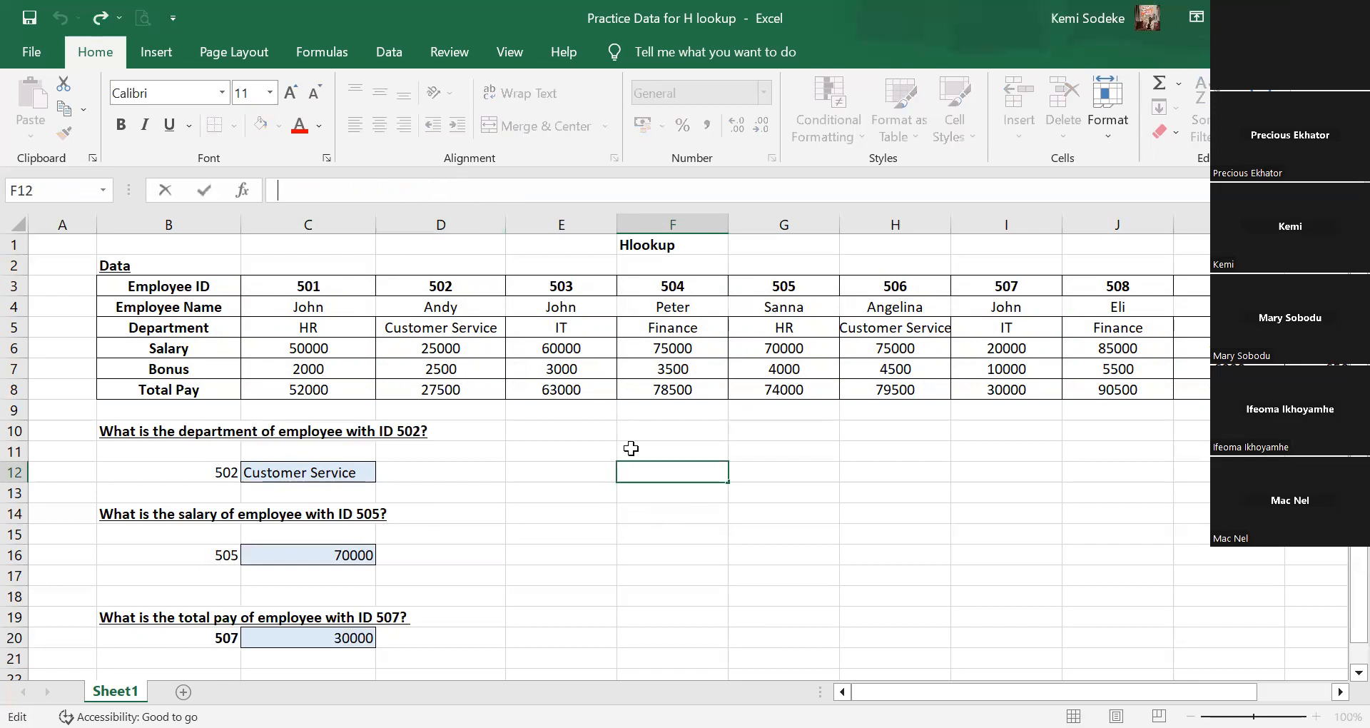
pyautogui.click(678, 558)
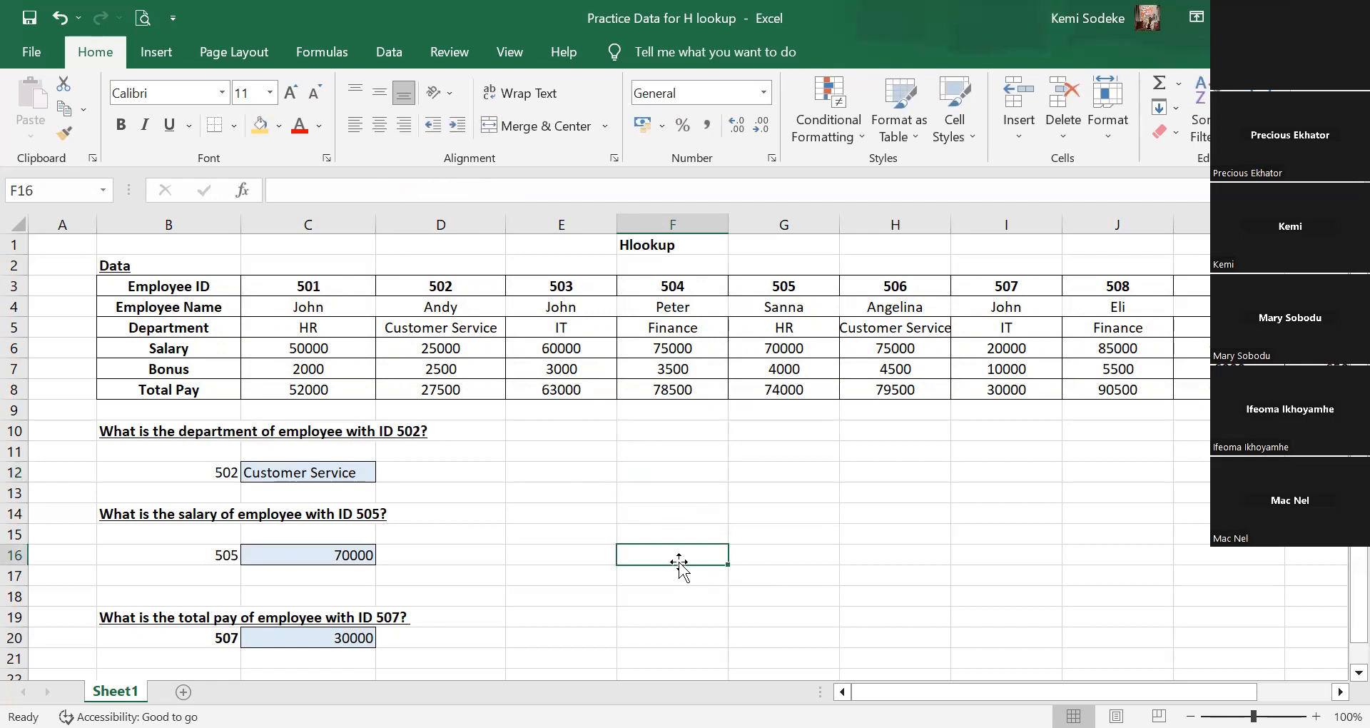
pyautogui.click(717, 468)
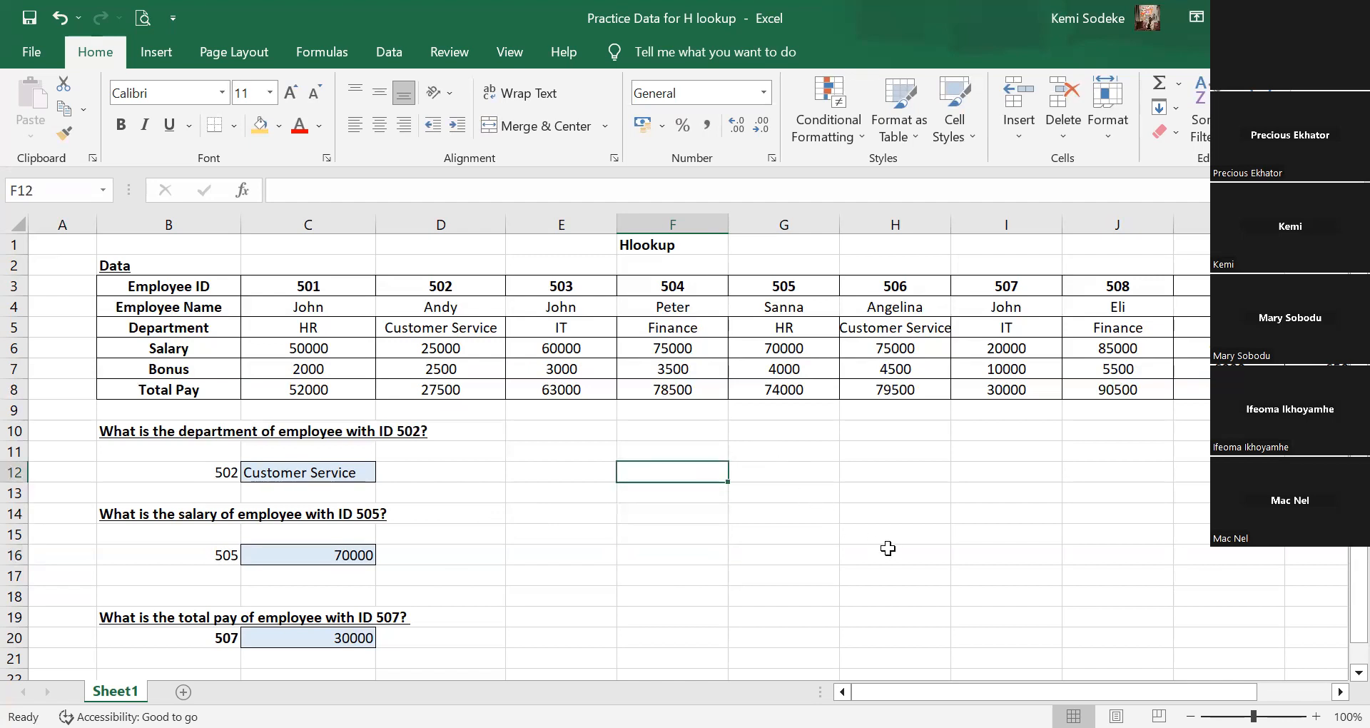
# Set the row index number of the salary formula in C16 to 8 and reselect the cell to inspect it.
pyautogui.click(314, 553)
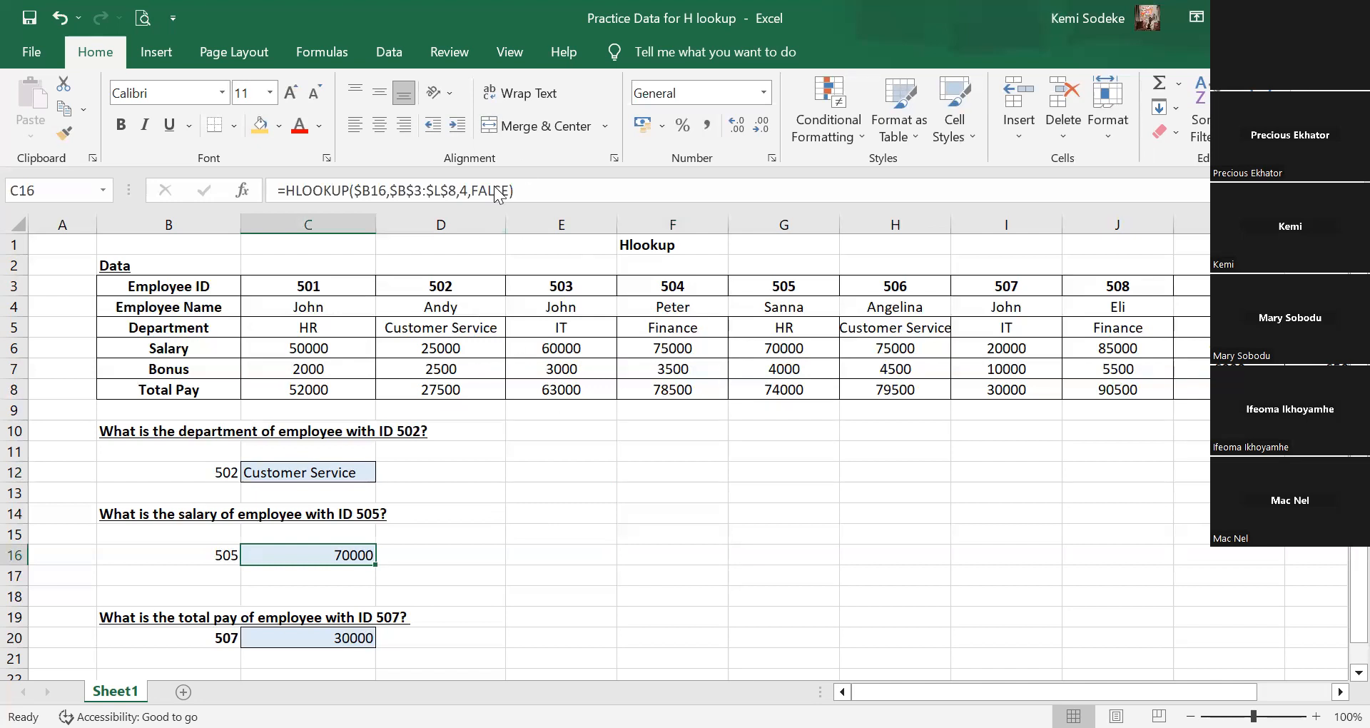
pyautogui.click(533, 189)
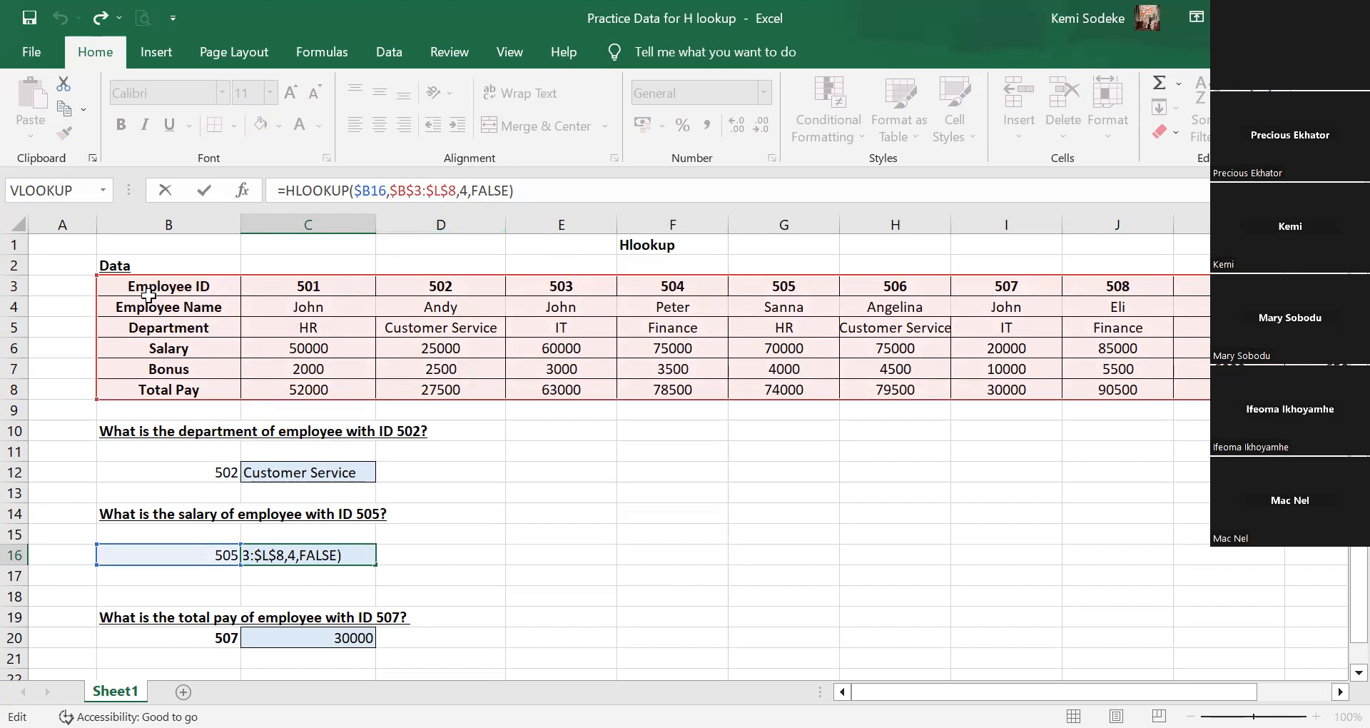
pyautogui.doubleClick(464, 187)
pyautogui.write('7')
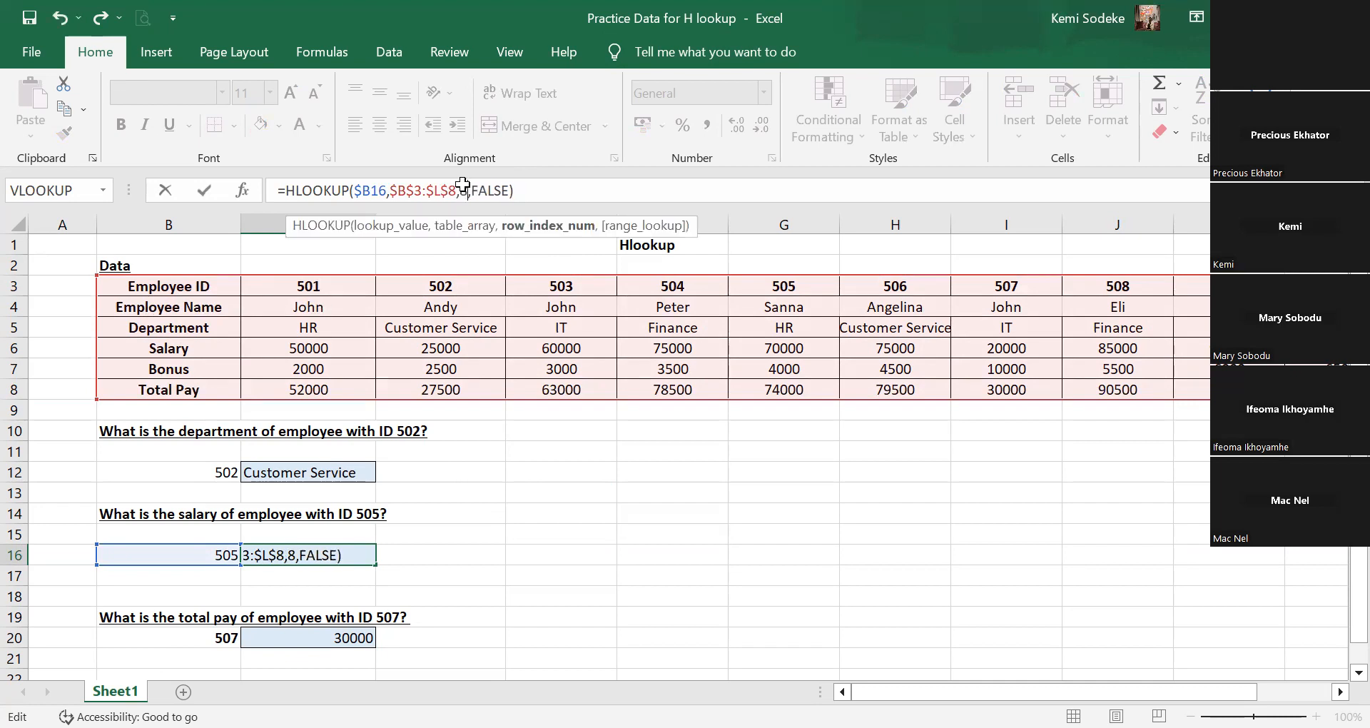
pyautogui.press('Return')
pyautogui.click(311, 557)
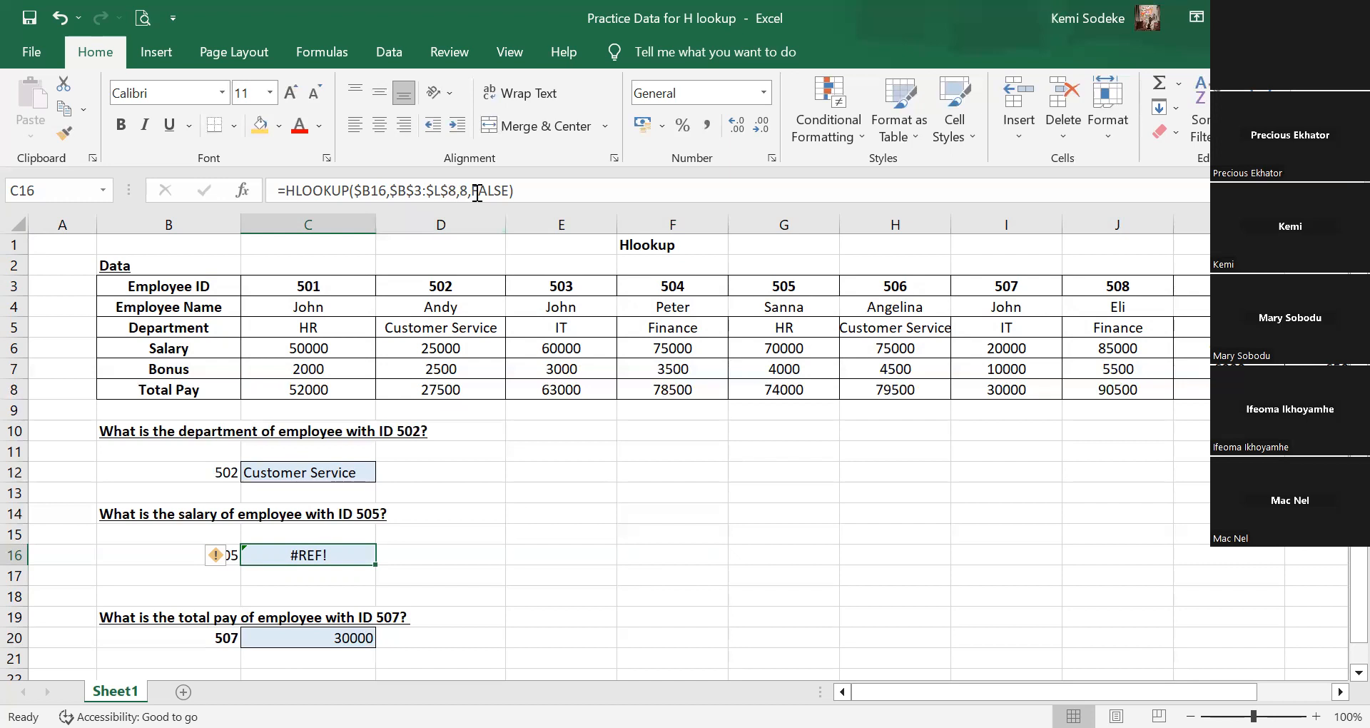
# Wrap the HLOOKUP formula in C16 in IFERROR with 0 as the value returned on an error.
pyautogui.click(558, 554)
pyautogui.click(299, 554)
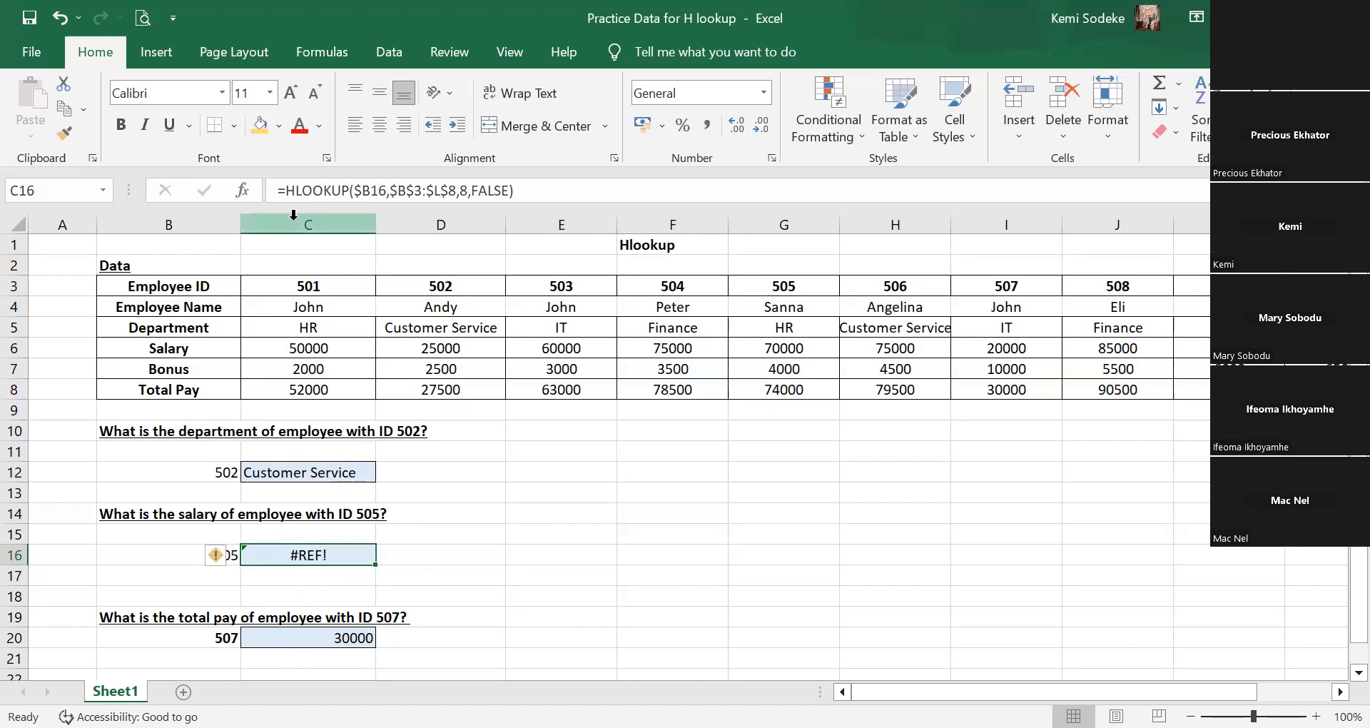
pyautogui.click(286, 187)
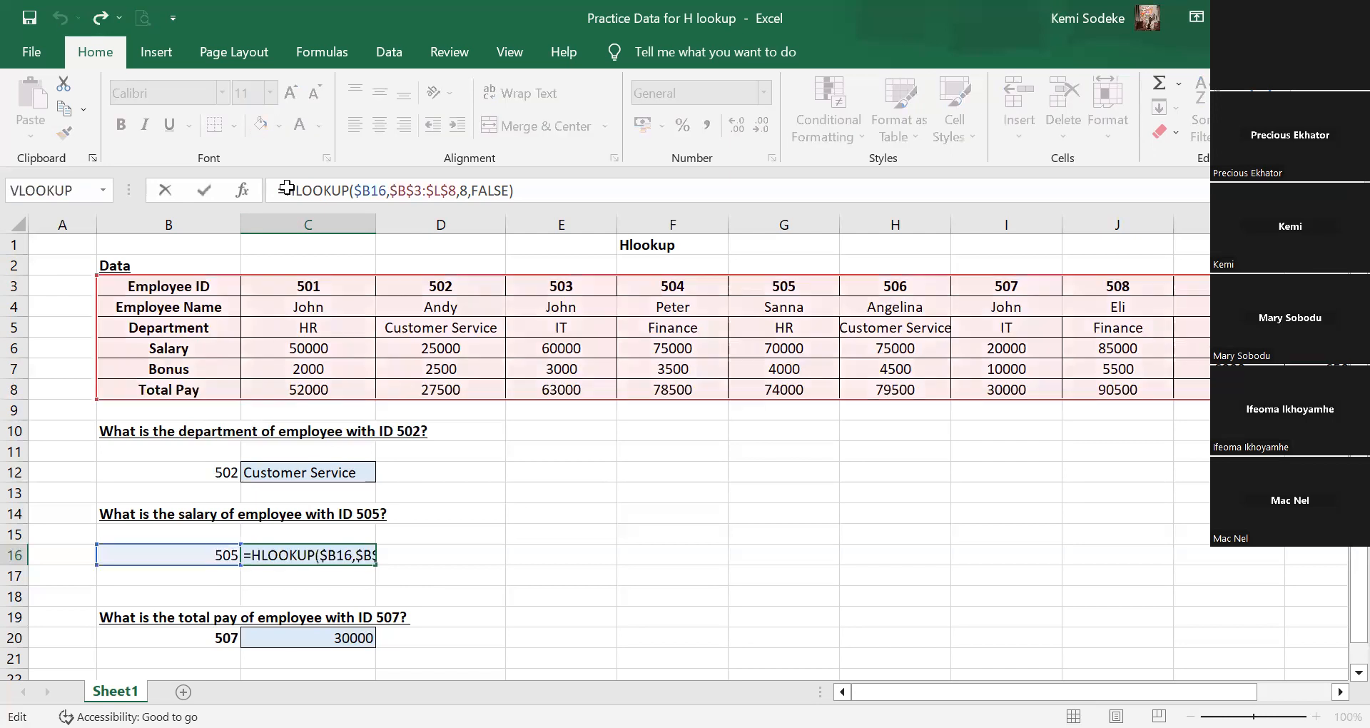
pyautogui.write('iferror')
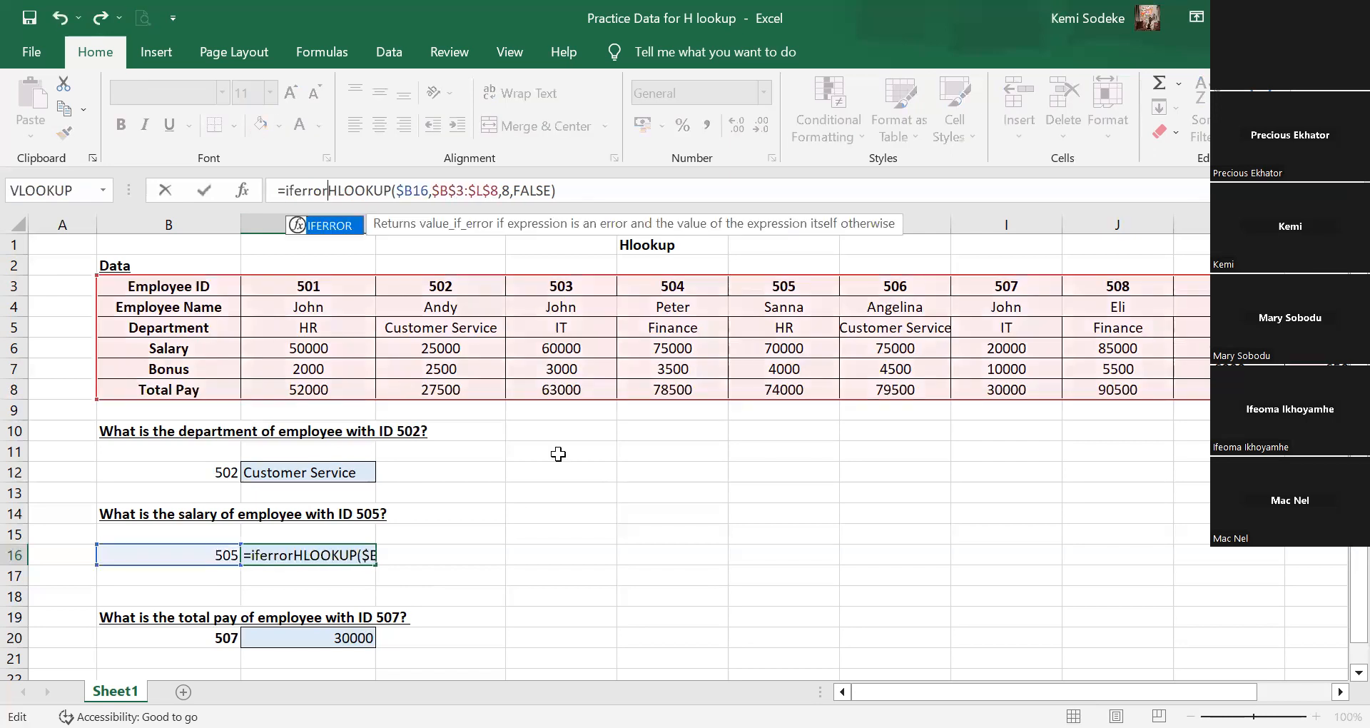
pyautogui.write('(')
pyautogui.click(637, 190)
pyautogui.write(',0)')
pyautogui.press('Return')
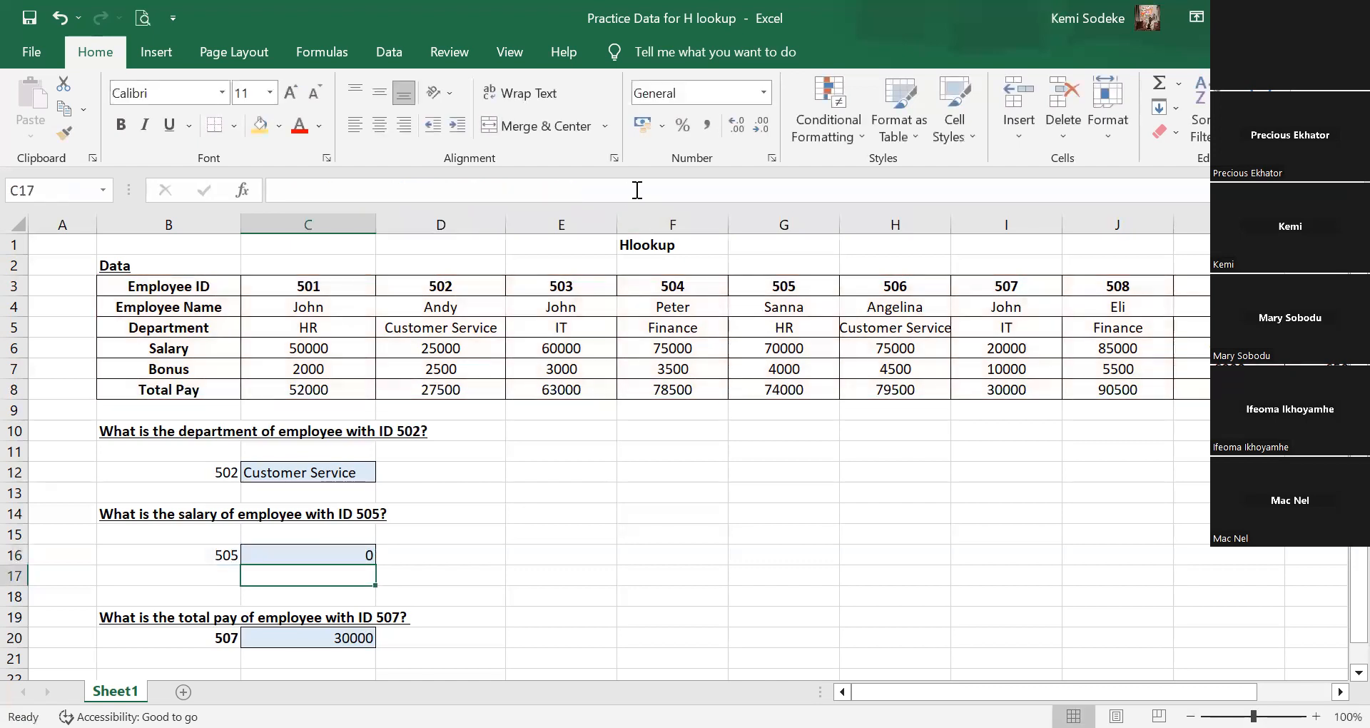
pyautogui.click(346, 550)
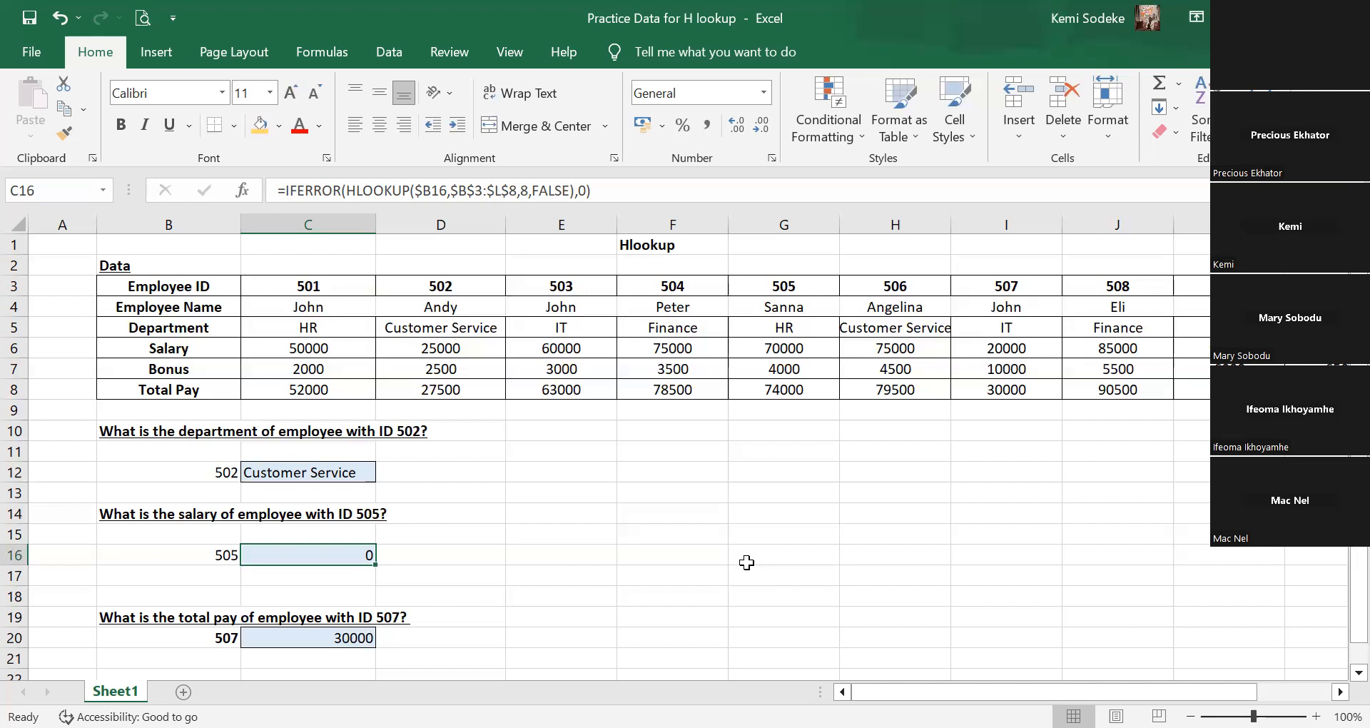
pyautogui.click(571, 533)
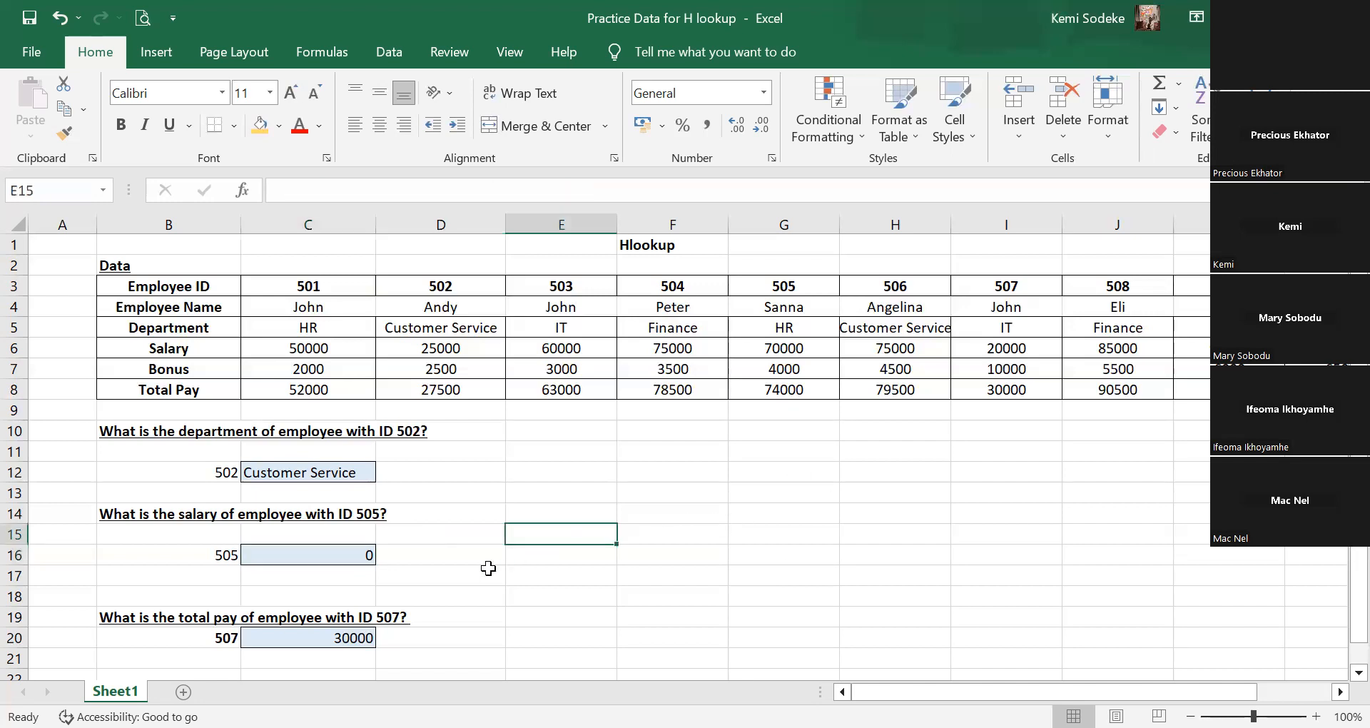
# Set the row index number of the IFERROR-wrapped salary lookup in C16 to 6.
pyautogui.click(363, 555)
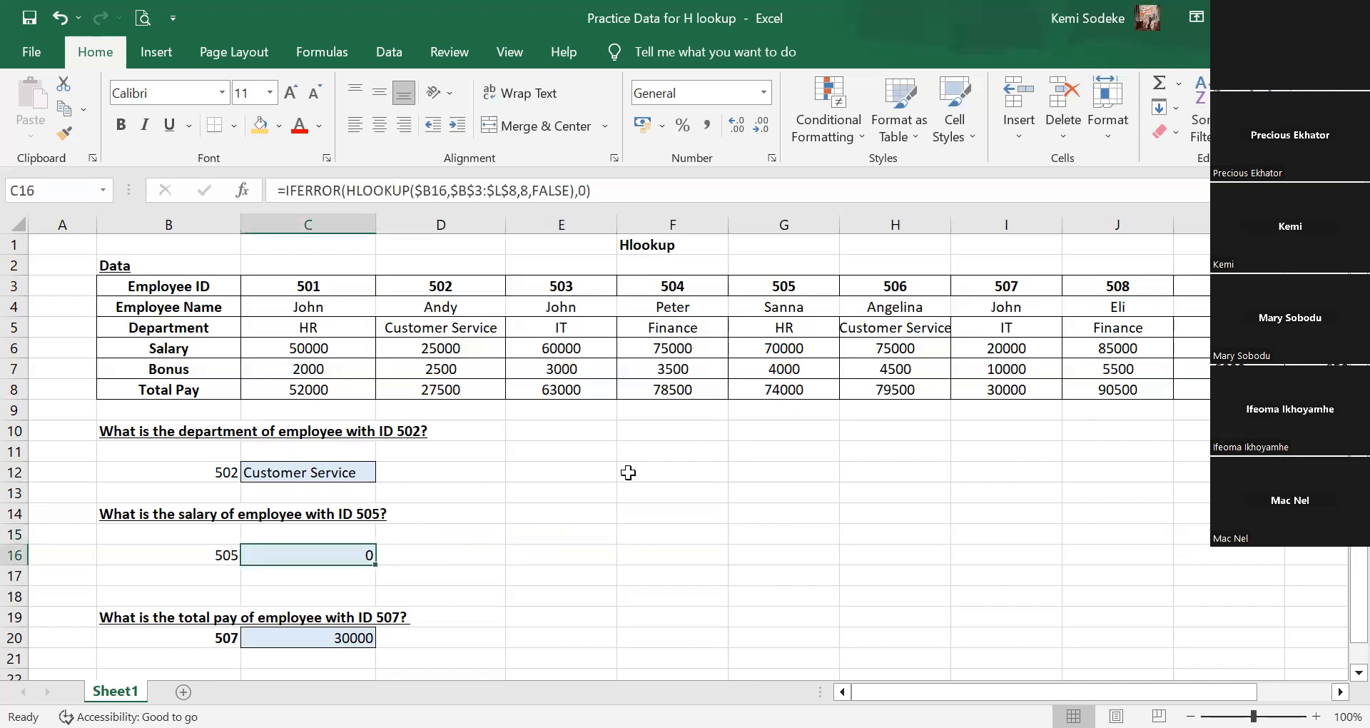
pyautogui.click(524, 190)
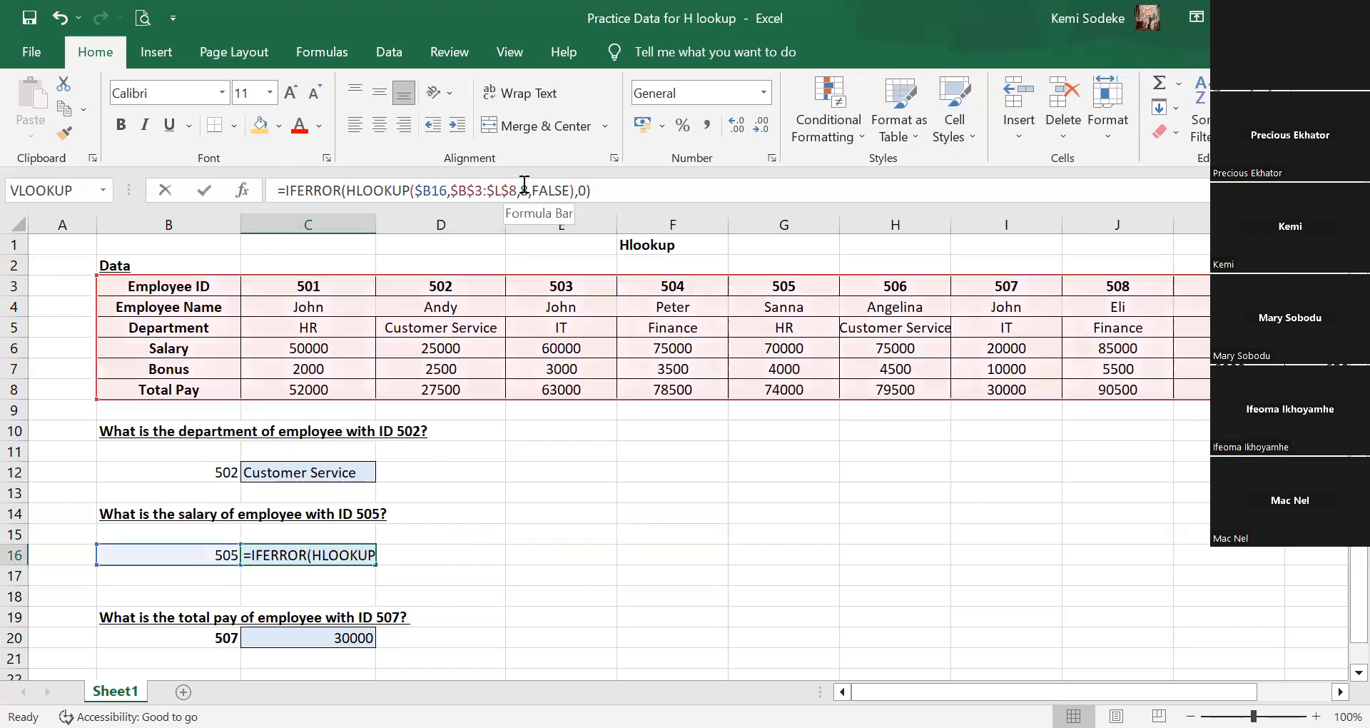
pyautogui.press('BackSpace')
pyautogui.write('6')
pyautogui.press('Return')
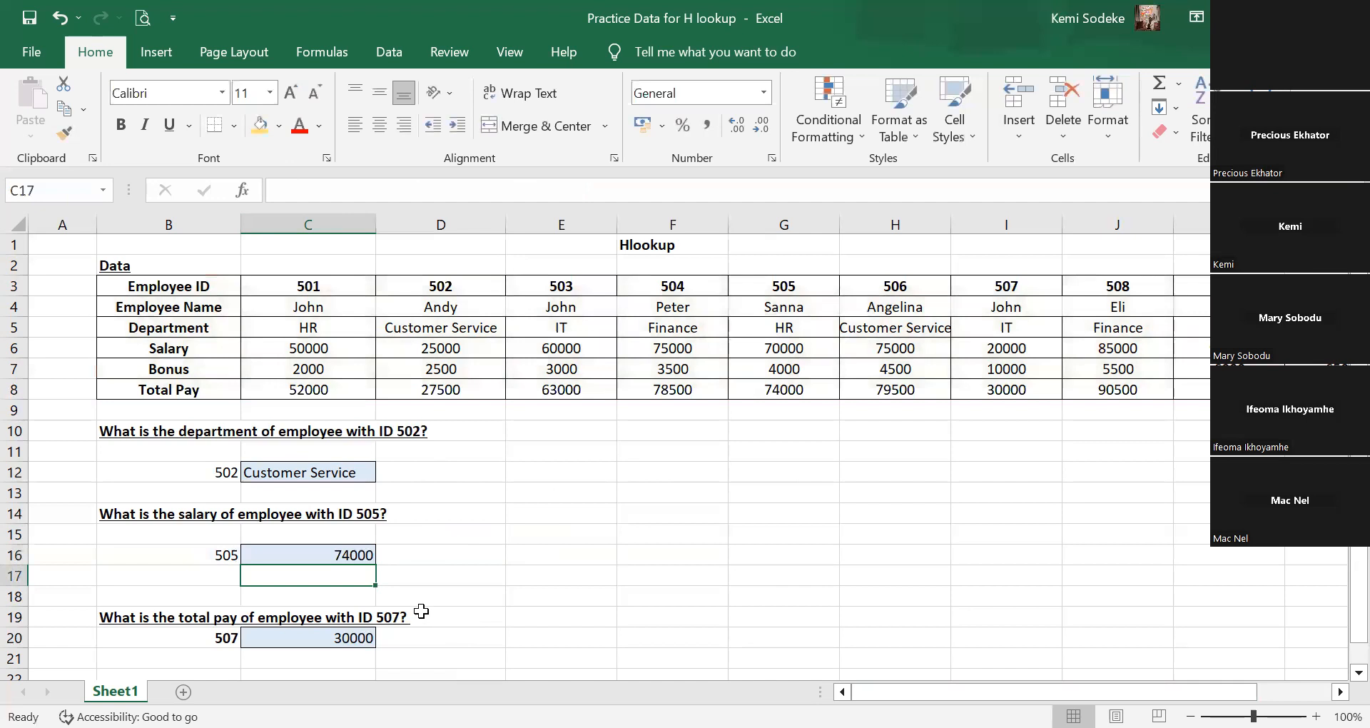
# Set the row index number in C16 to 4 so the lookup targets the Salary row, and reselect the cell.
pyautogui.click(347, 553)
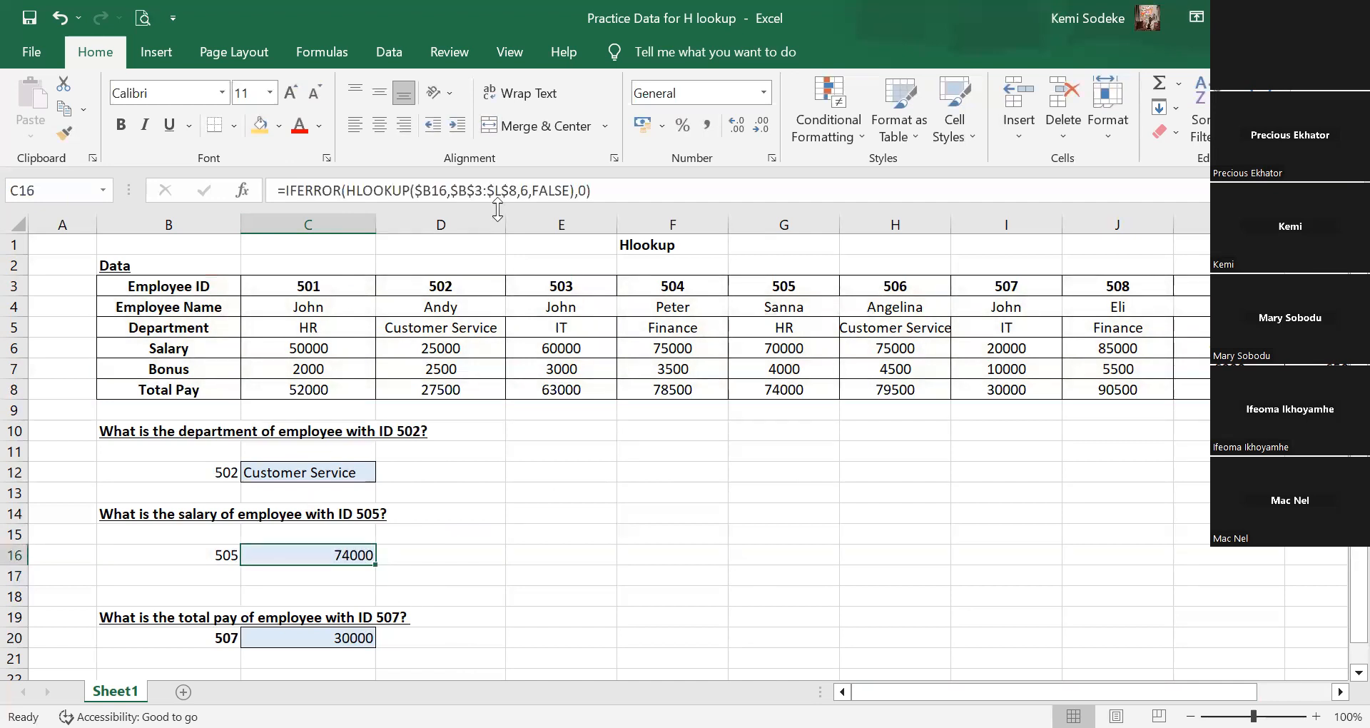
pyautogui.doubleClick(528, 190)
pyautogui.write('4')
pyautogui.press('Return')
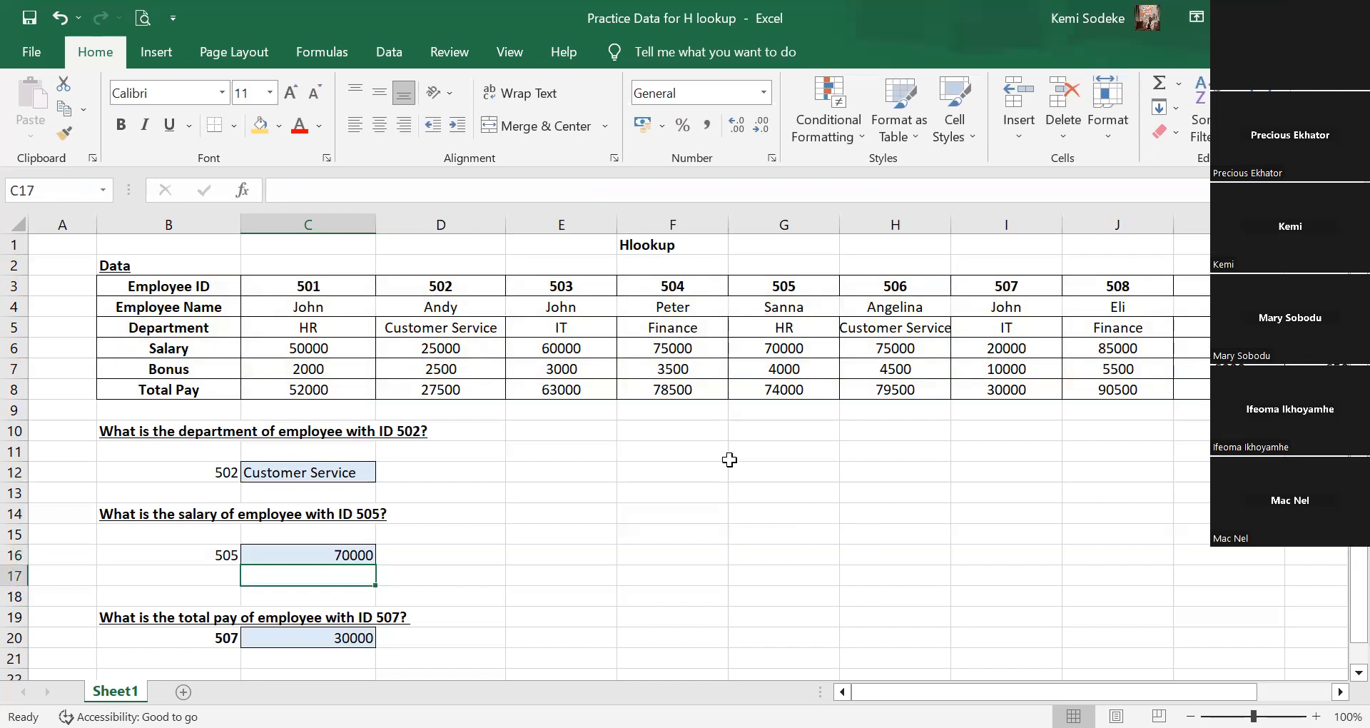
pyautogui.click(319, 555)
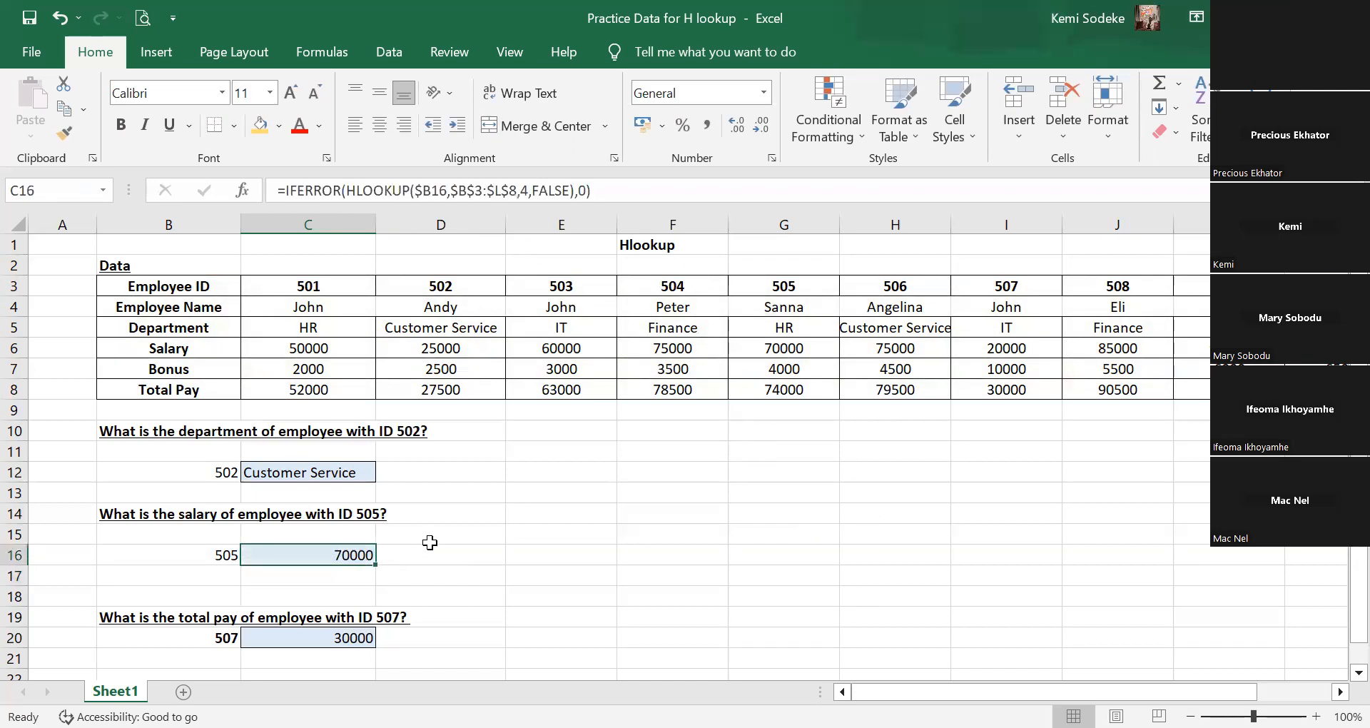
pyautogui.click(430, 540)
pyautogui.click(341, 556)
pyautogui.click(453, 558)
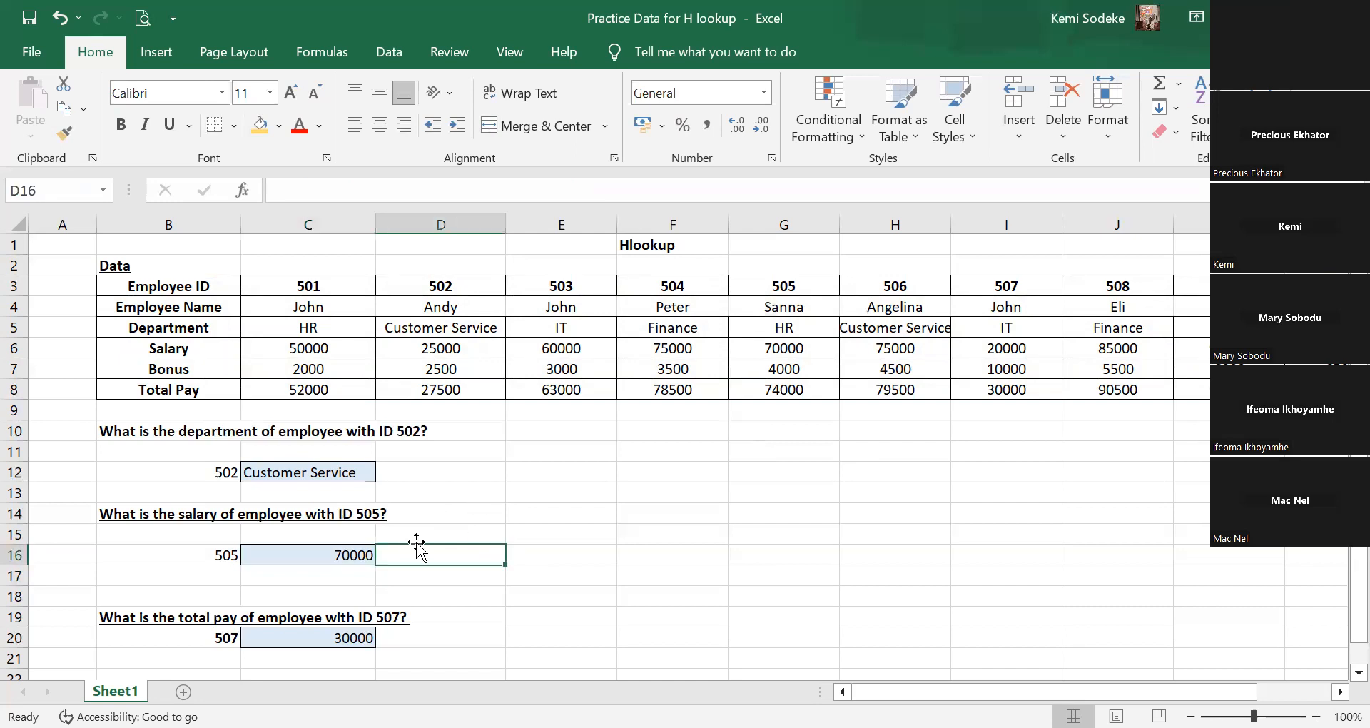
pyautogui.scroll(-1, 526, 485)
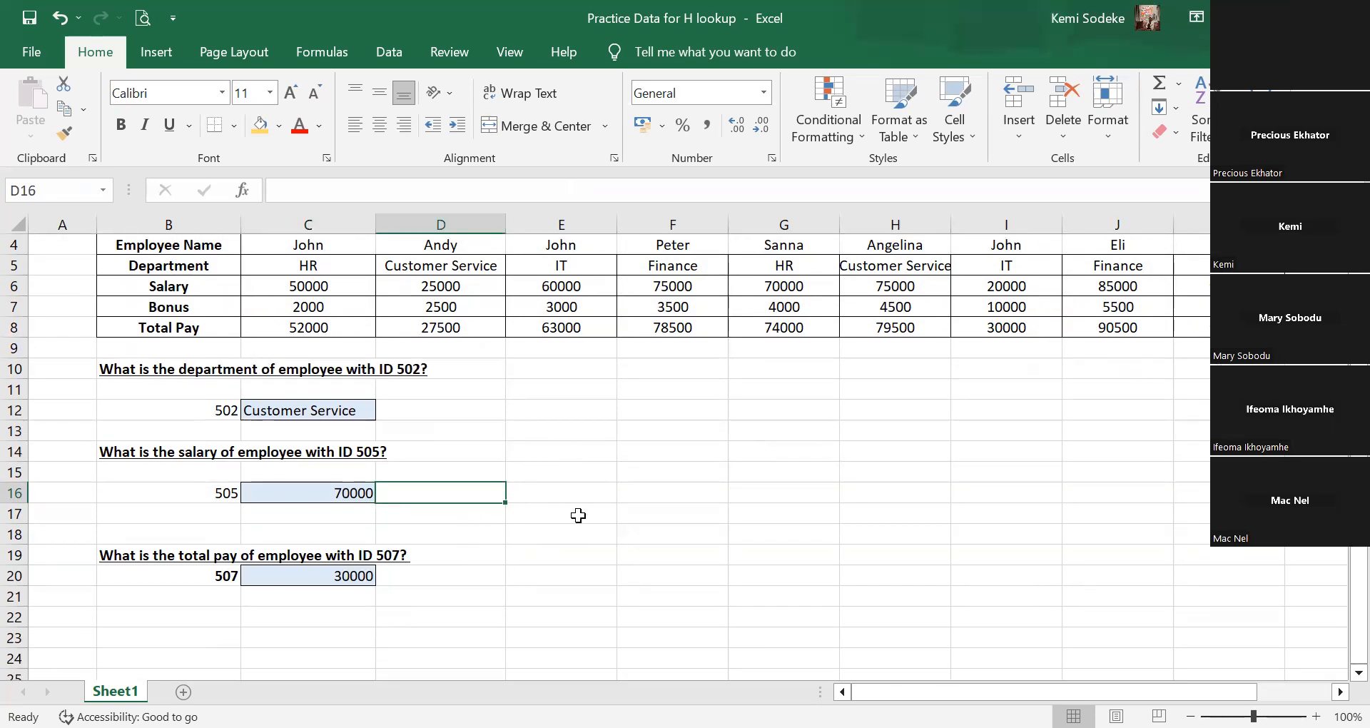
pyautogui.click(678, 494)
pyautogui.scroll(1, 806, 540)
pyautogui.click(282, 546)
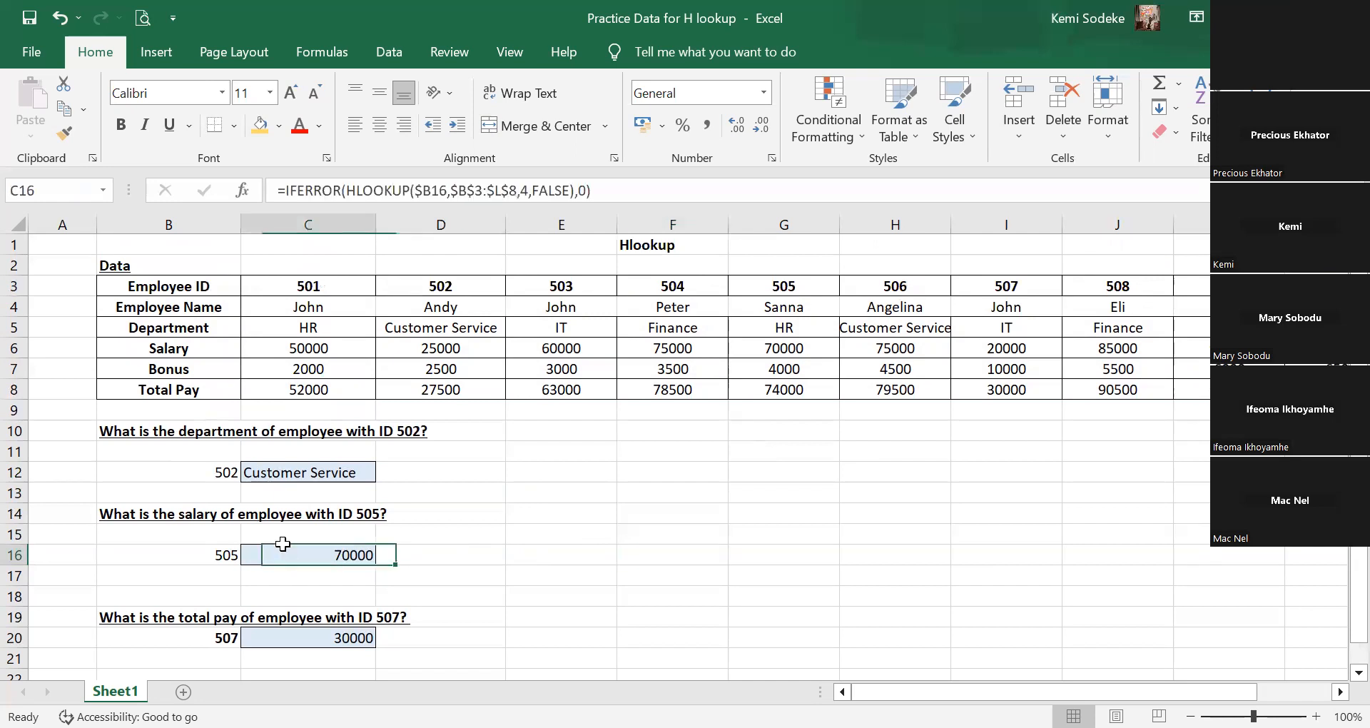
pyautogui.click(567, 514)
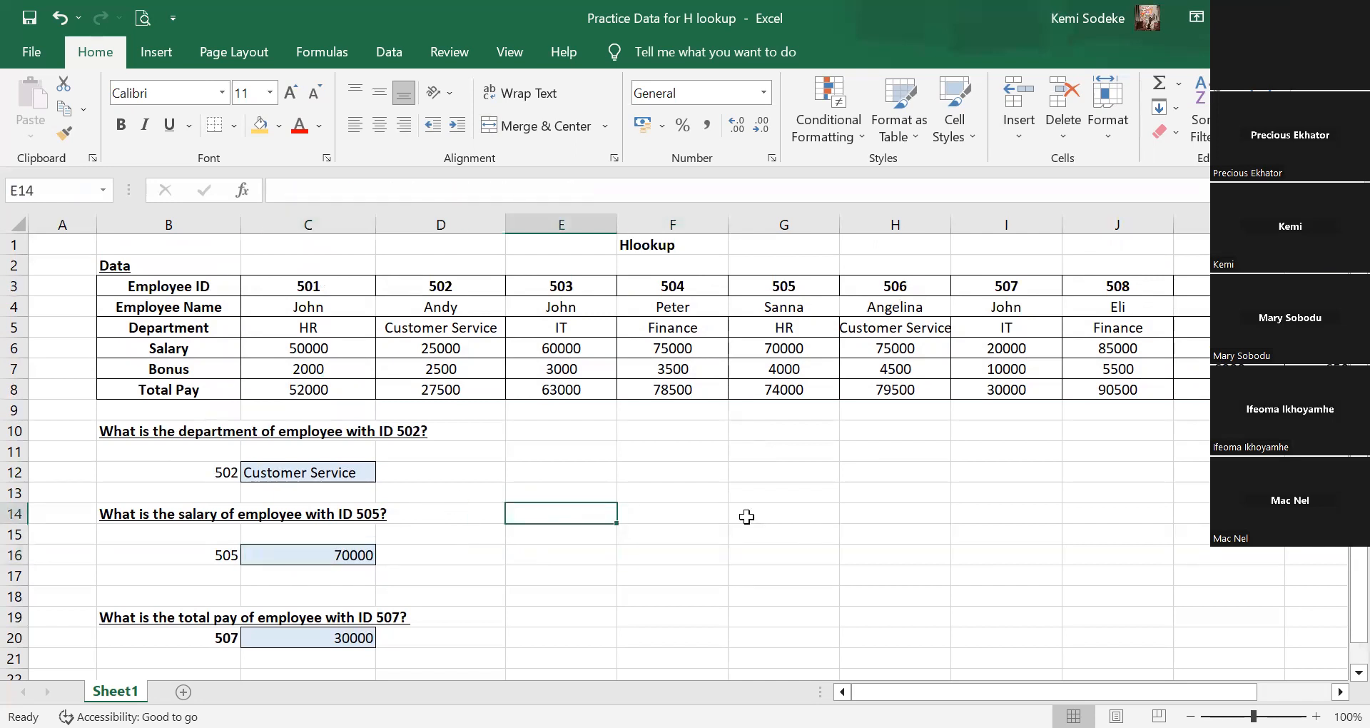
pyautogui.scroll(-3, 716, 526)
pyautogui.scroll(3, 691, 532)
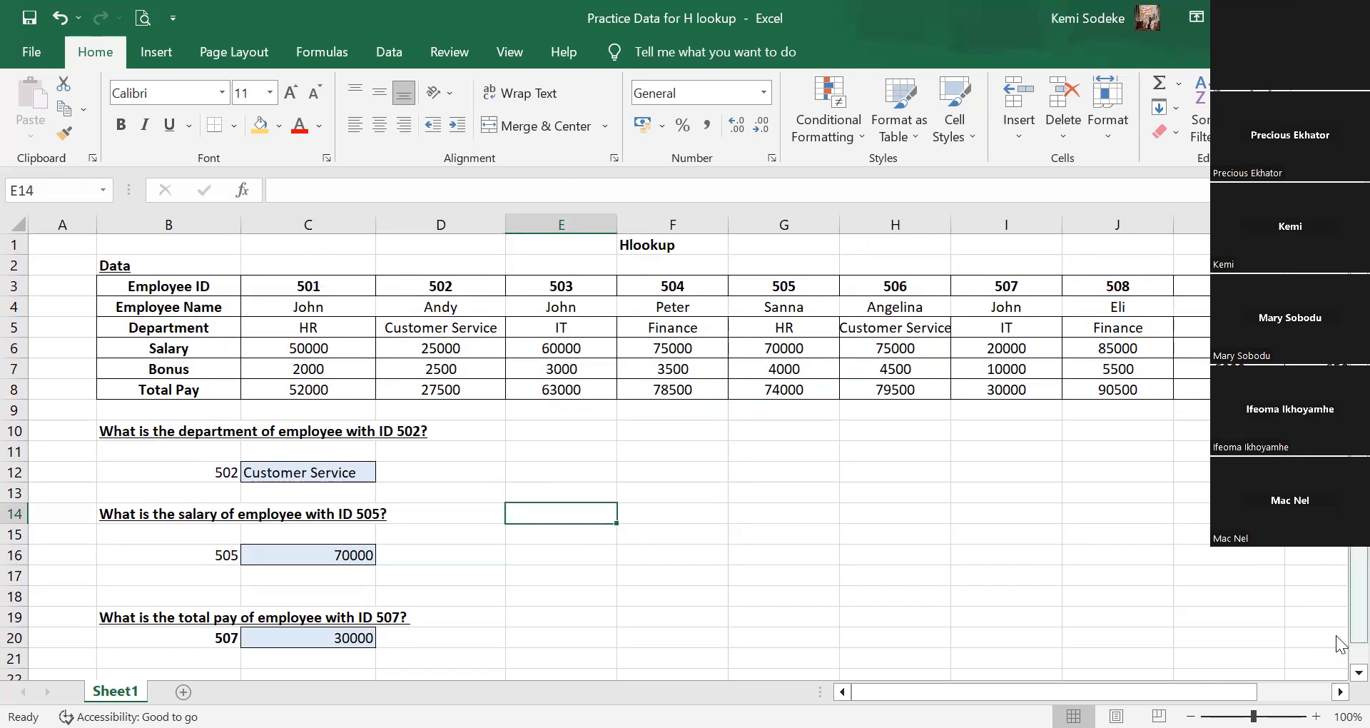
pyautogui.scroll(-1, 1339, 642)
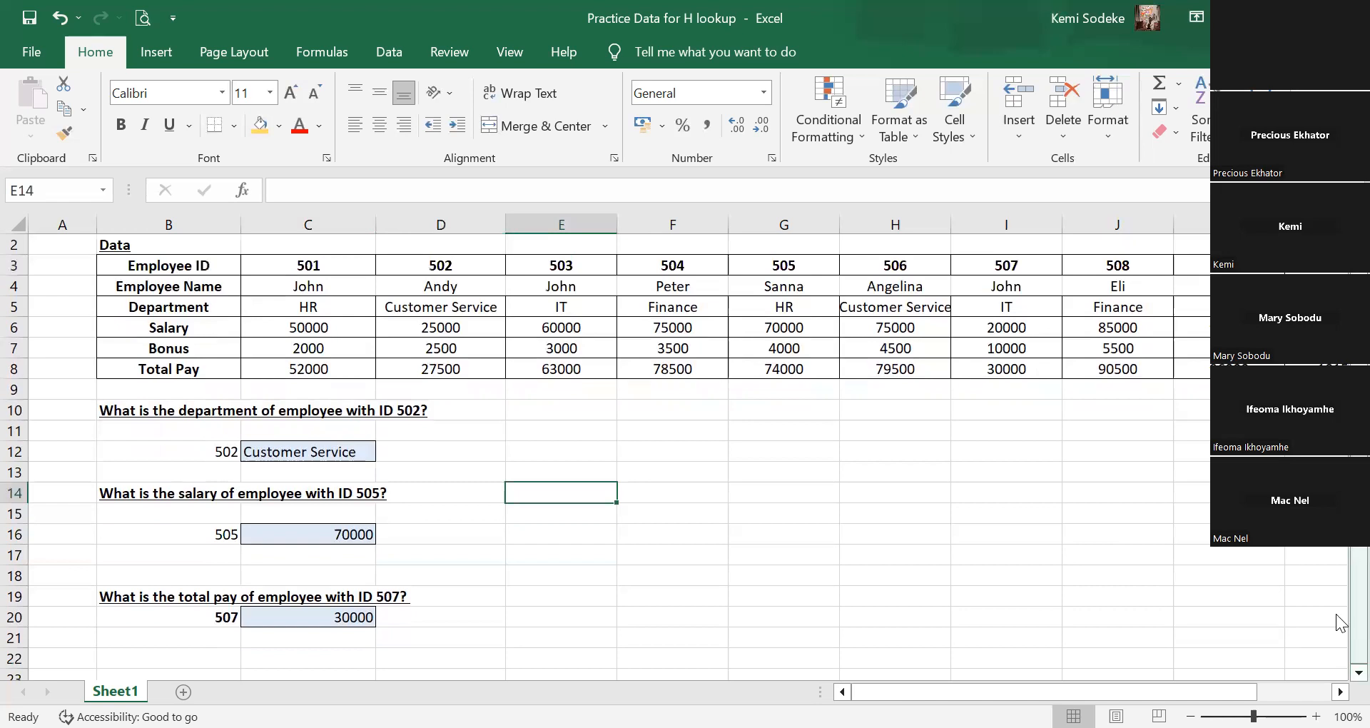
pyautogui.scroll(1, 1339, 623)
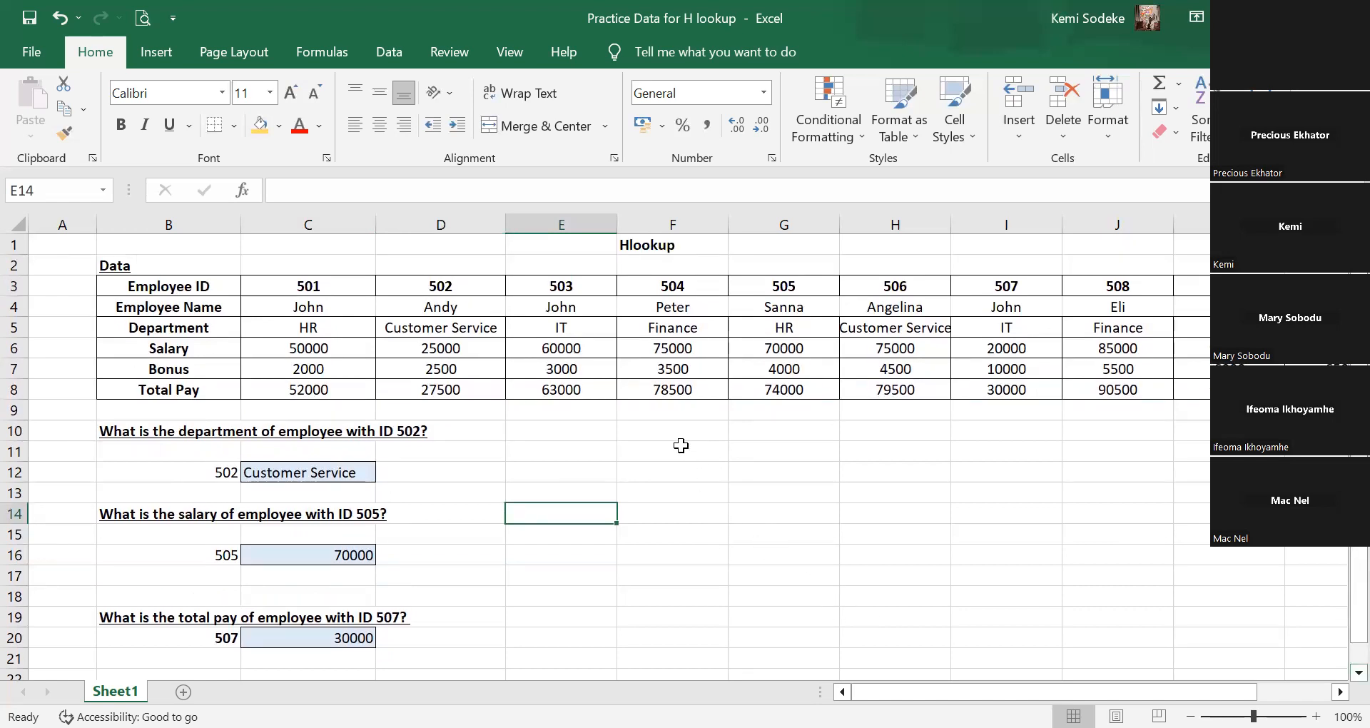